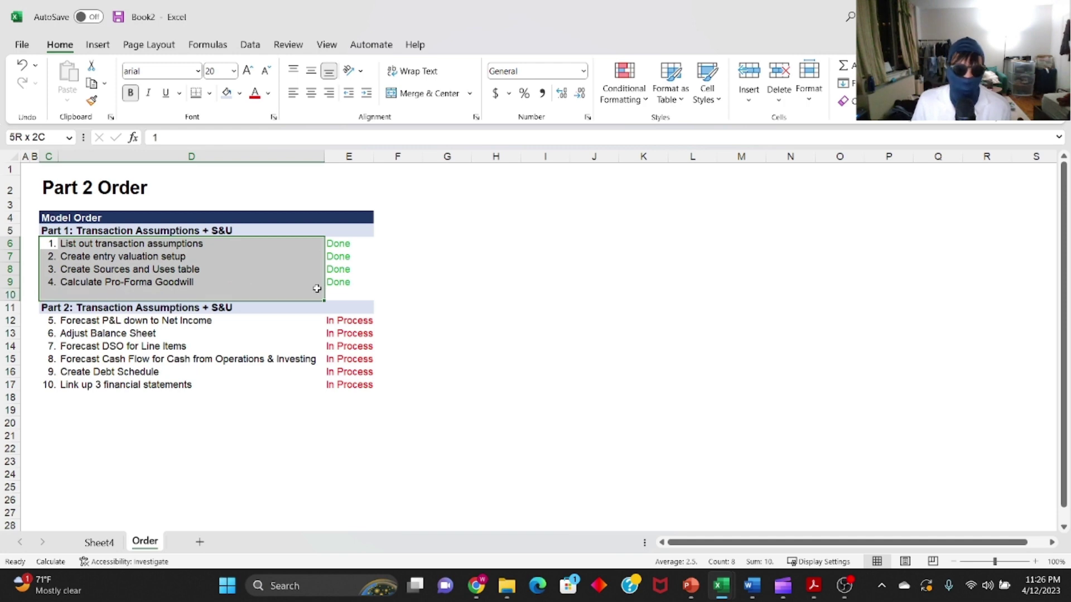
# - Review the Part 1 and Part 2 tasks in the model order list on the Order sheet
pyautogui.moveTo(45, 309); pyautogui.dragTo(335, 375)
pyautogui.moveTo(62, 230); pyautogui.dragTo(312, 260)
pyautogui.moveTo(48, 308); pyautogui.dragTo(339, 380)
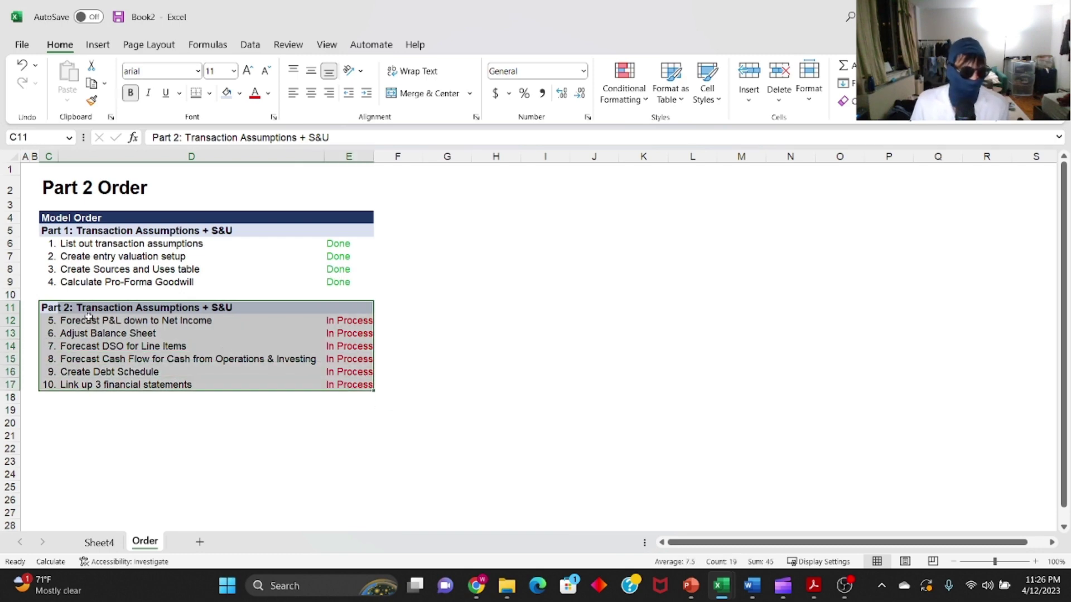
pyautogui.click(95, 244)
pyautogui.click(101, 542)
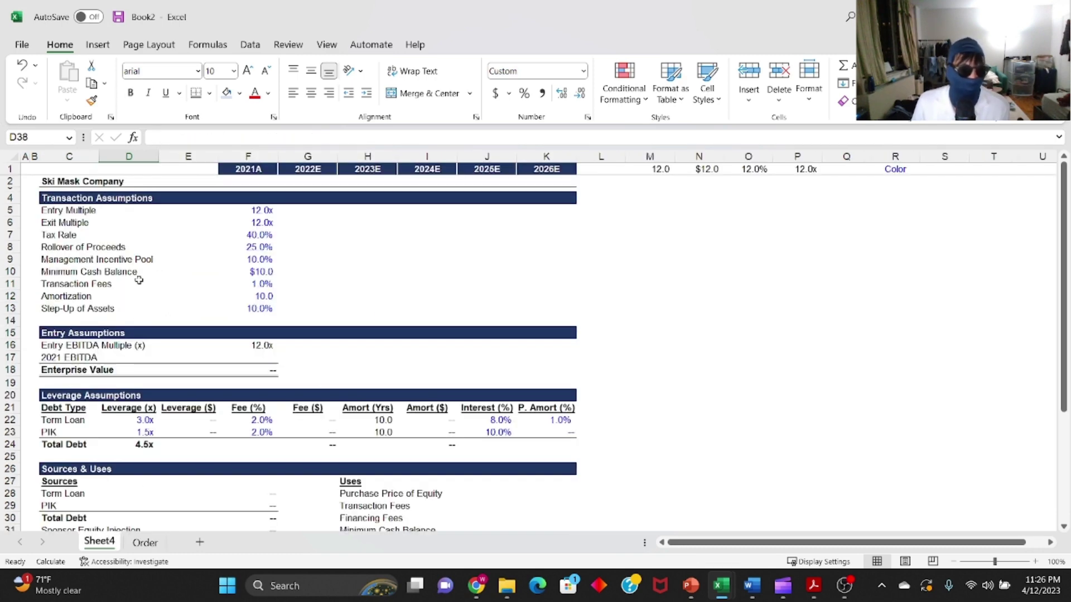
pyautogui.click(145, 543)
# - Examine the entry assumptions, leverage assumptions, Sources & Uses and goodwill sections on Sheet4
pyautogui.click(106, 543)
pyautogui.moveTo(70, 344); pyautogui.dragTo(163, 389)
pyautogui.scroll(-2, 127, 347)
pyautogui.moveTo(78, 321); pyautogui.dragTo(550, 370)
pyautogui.scroll(-2, 267, 359)
pyautogui.scroll(-1, 268, 360)
pyautogui.moveTo(67, 285); pyautogui.dragTo(545, 377)
pyautogui.scroll(-1, 214, 371)
pyautogui.moveTo(73, 360); pyautogui.dragTo(552, 430)
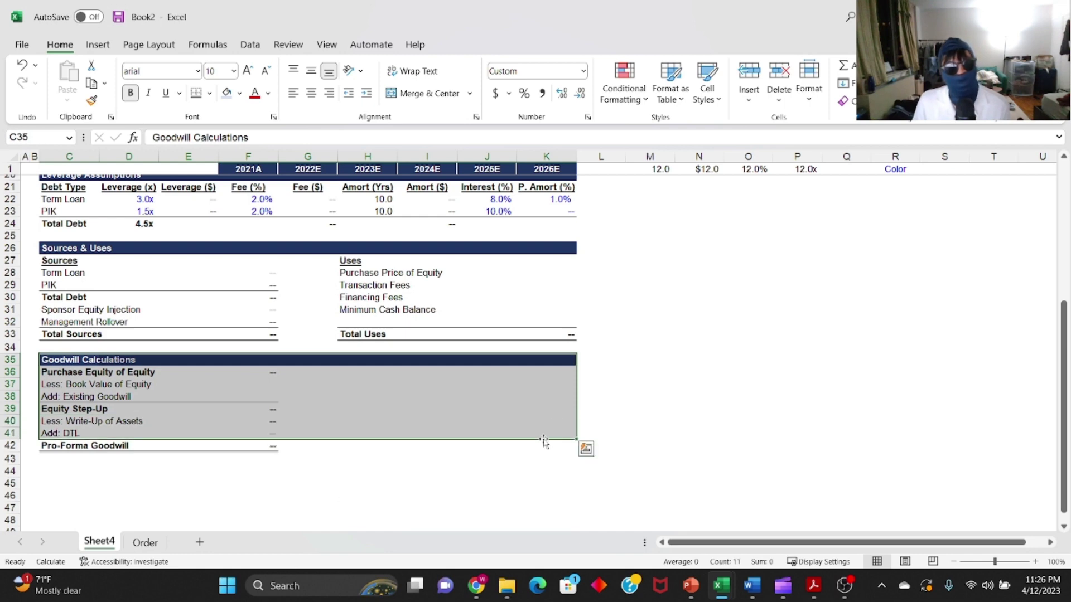
# - Check Sheet4's space below Pro-Forma Goodwill and the empty 2021A cells for book value of equity and existing goodwill
pyautogui.click(145, 543)
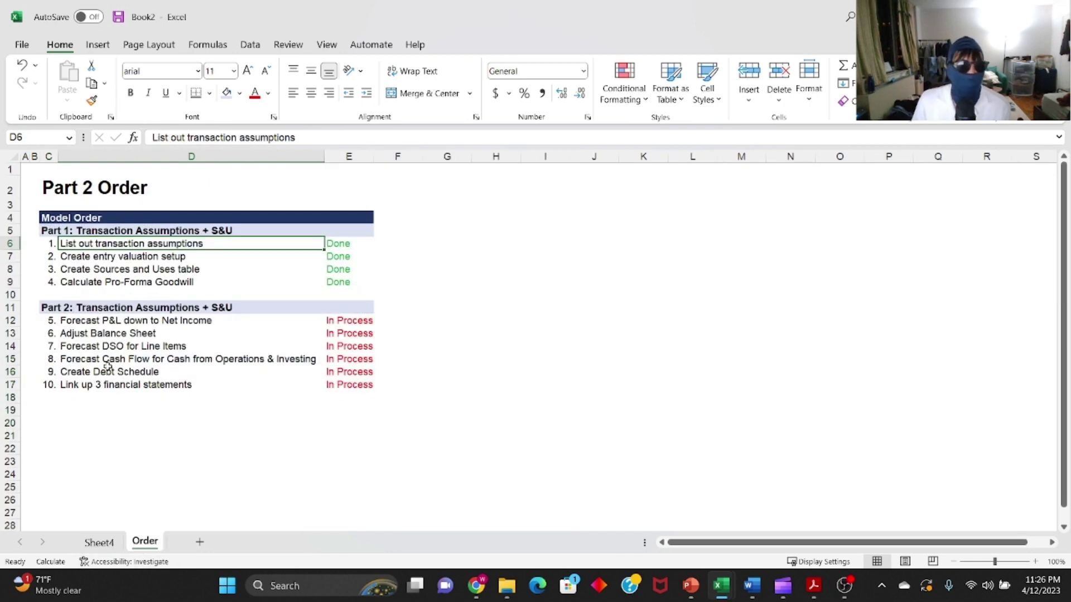
pyautogui.click(106, 542)
pyautogui.scroll(3, 159, 391)
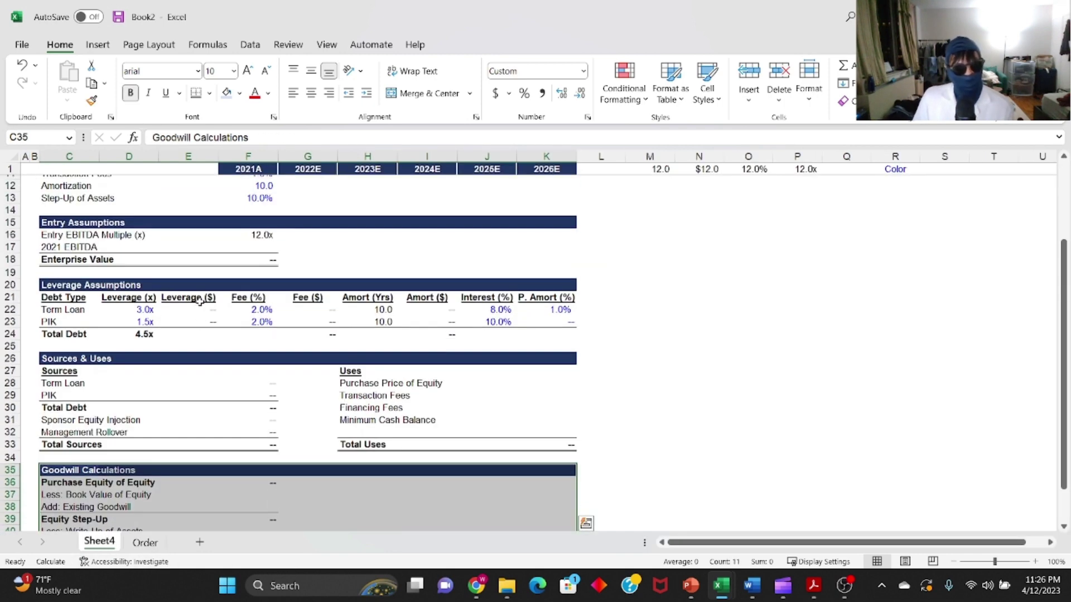
pyautogui.scroll(-2, 235, 443)
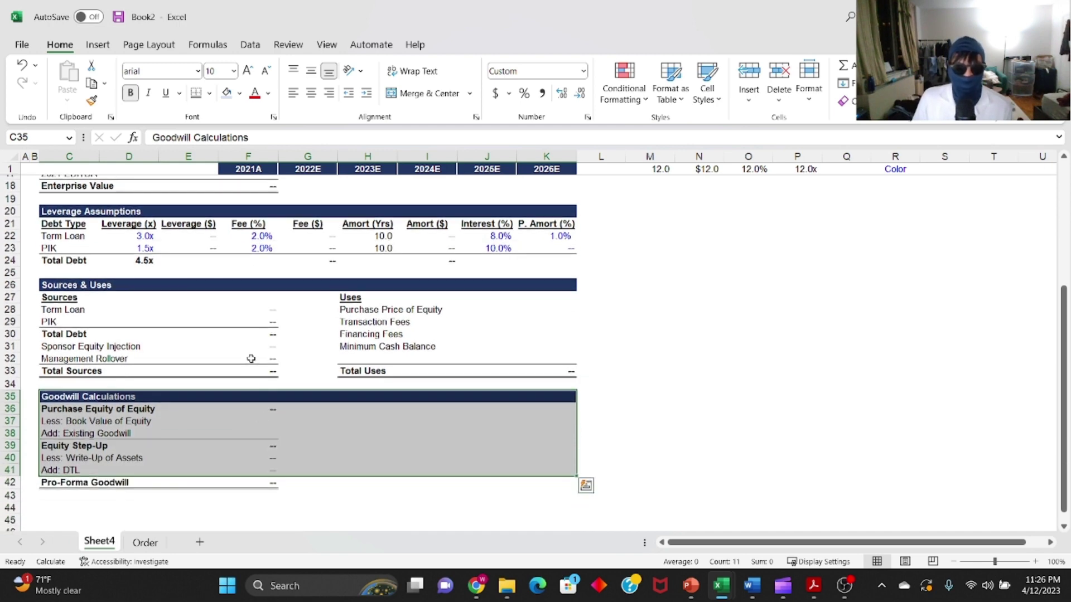
pyautogui.scroll(-2, 230, 363)
pyautogui.moveTo(115, 434); pyautogui.dragTo(540, 516)
pyautogui.click(174, 471)
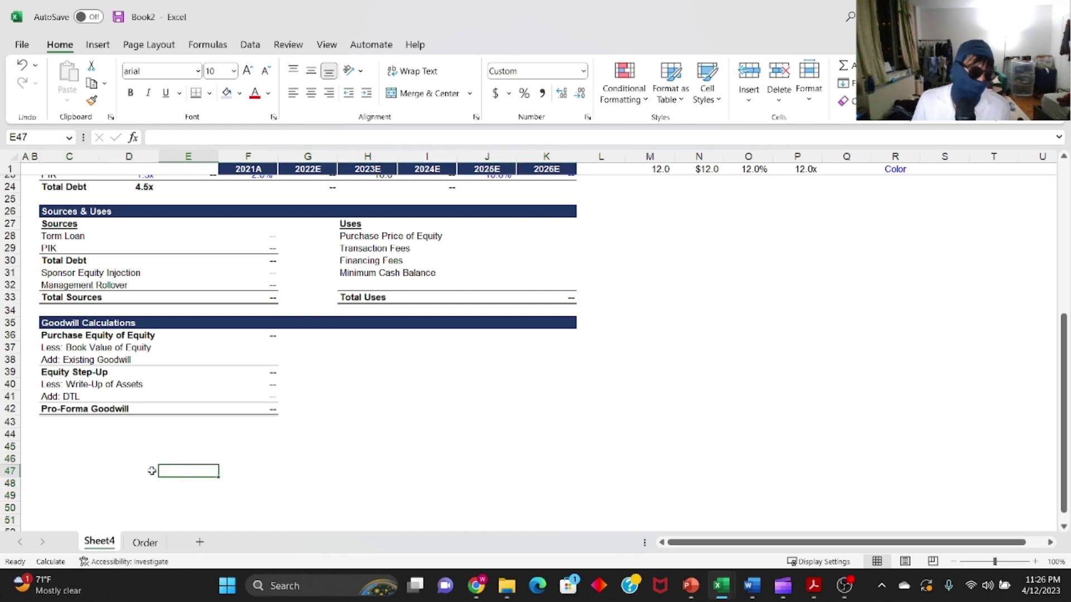
pyautogui.click(116, 483)
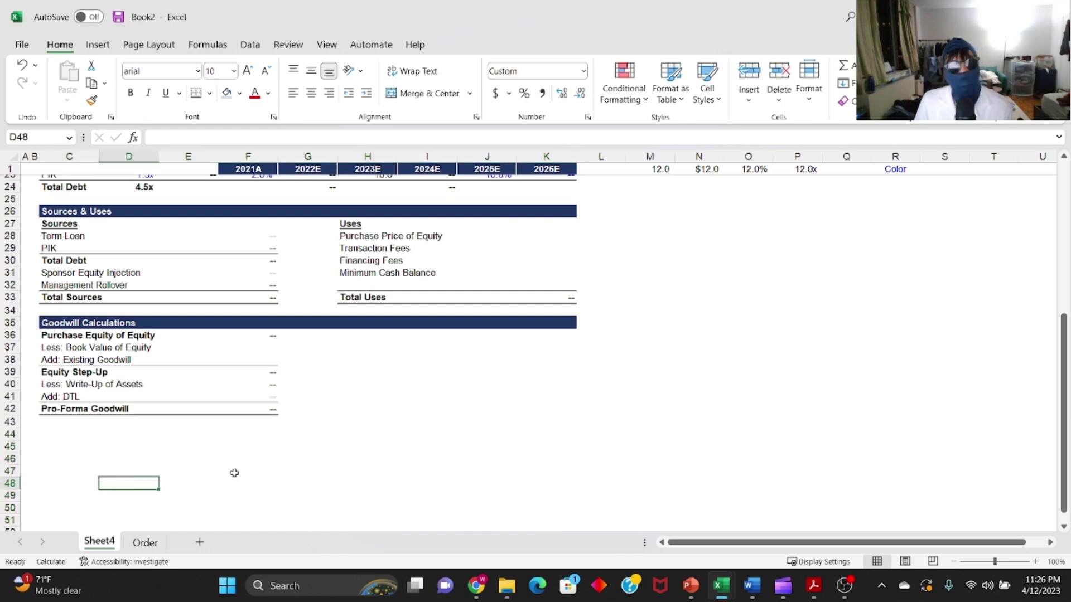
pyautogui.click(262, 352)
pyautogui.moveTo(262, 352); pyautogui.dragTo(255, 365)
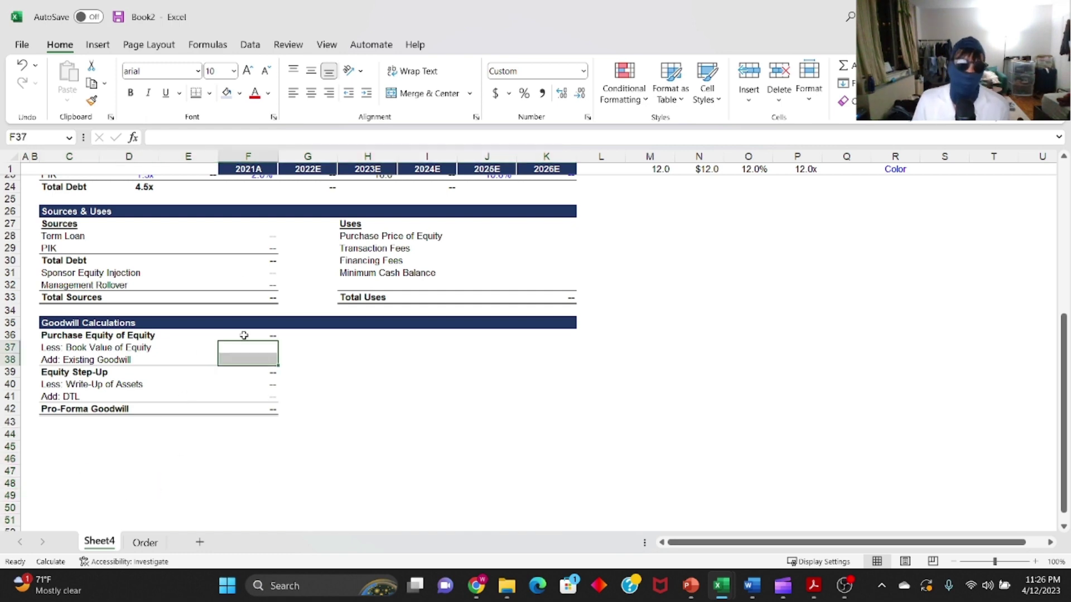
# - Read through the Order sheet's Part 2 tasks, from forecasting the P&L to linking up the 3 financial statements
pyautogui.click(158, 544)
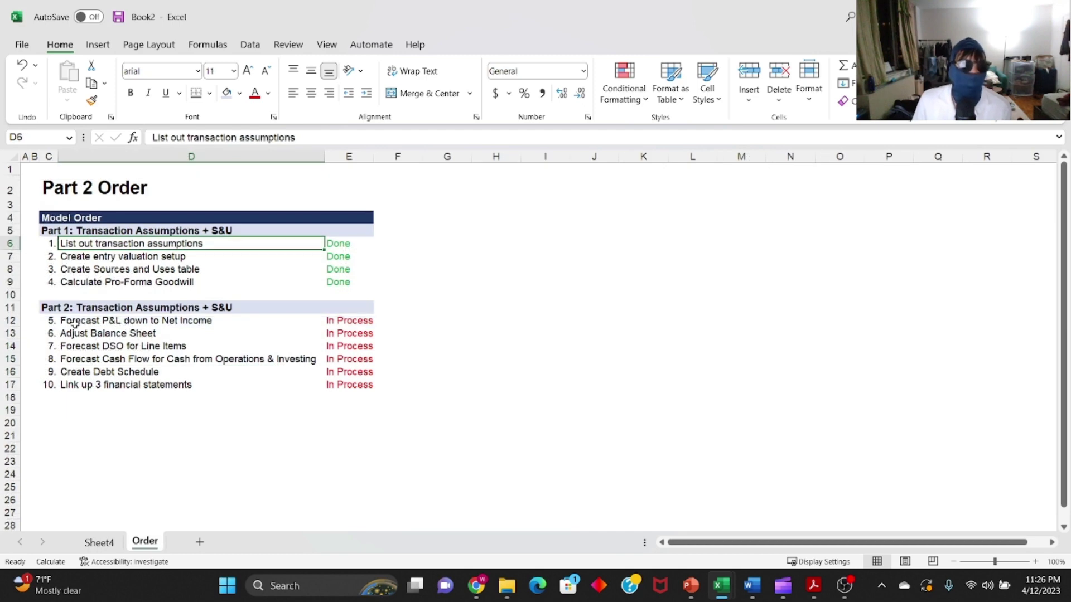
pyautogui.moveTo(51, 219); pyautogui.dragTo(337, 383)
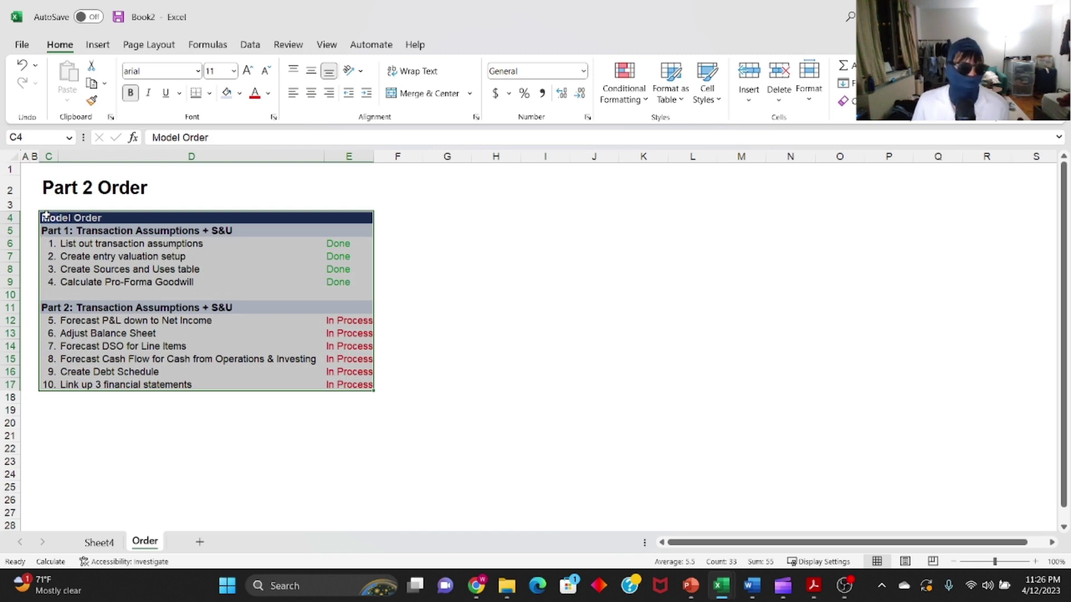
pyautogui.click(89, 347)
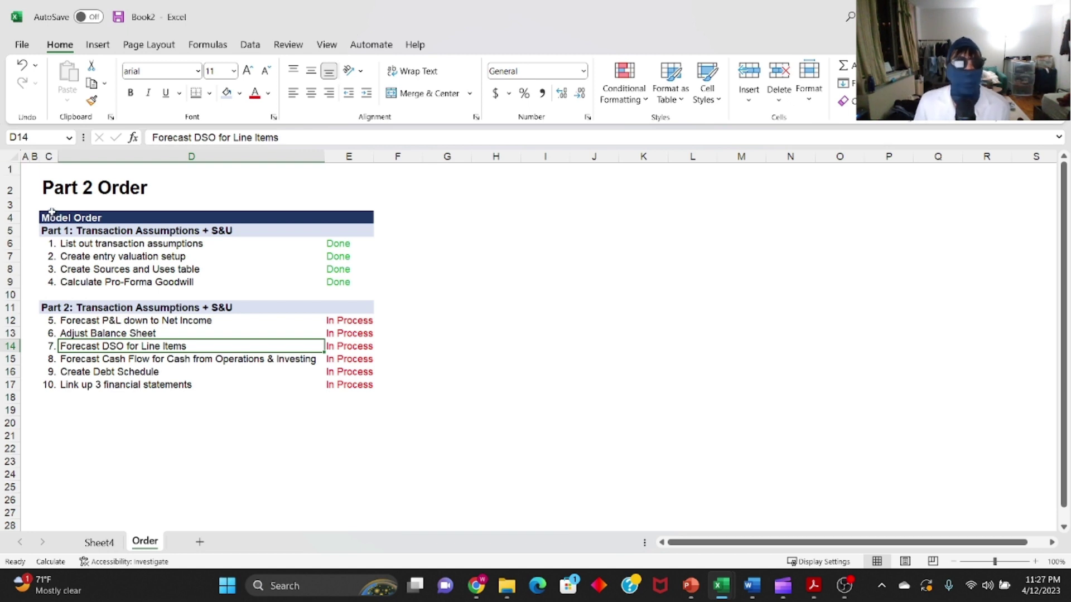
pyautogui.moveTo(52, 312); pyautogui.dragTo(357, 385)
pyautogui.click(81, 335)
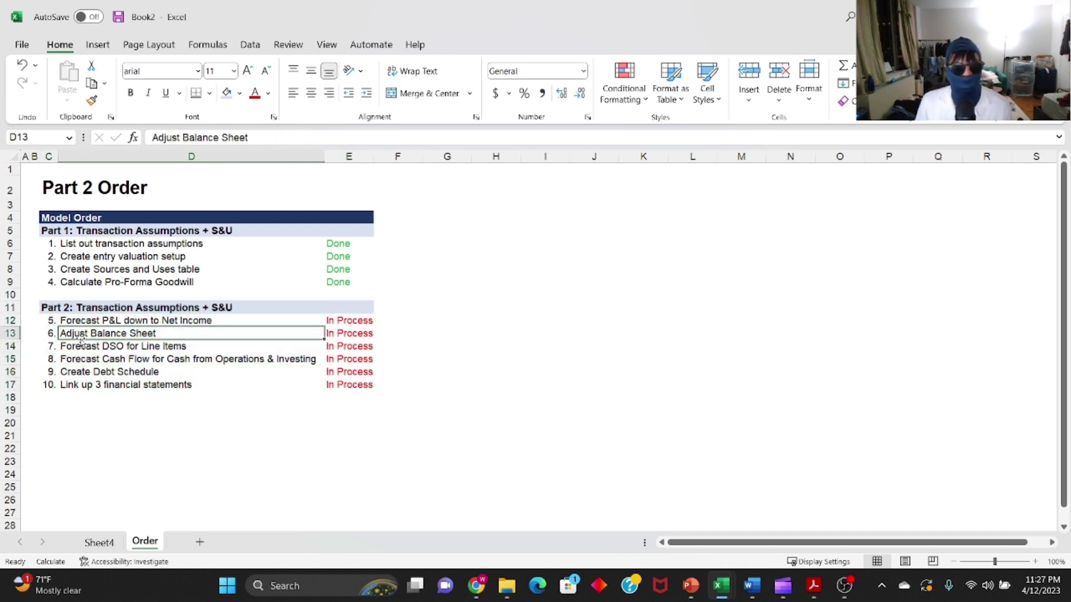
pyautogui.click(77, 319)
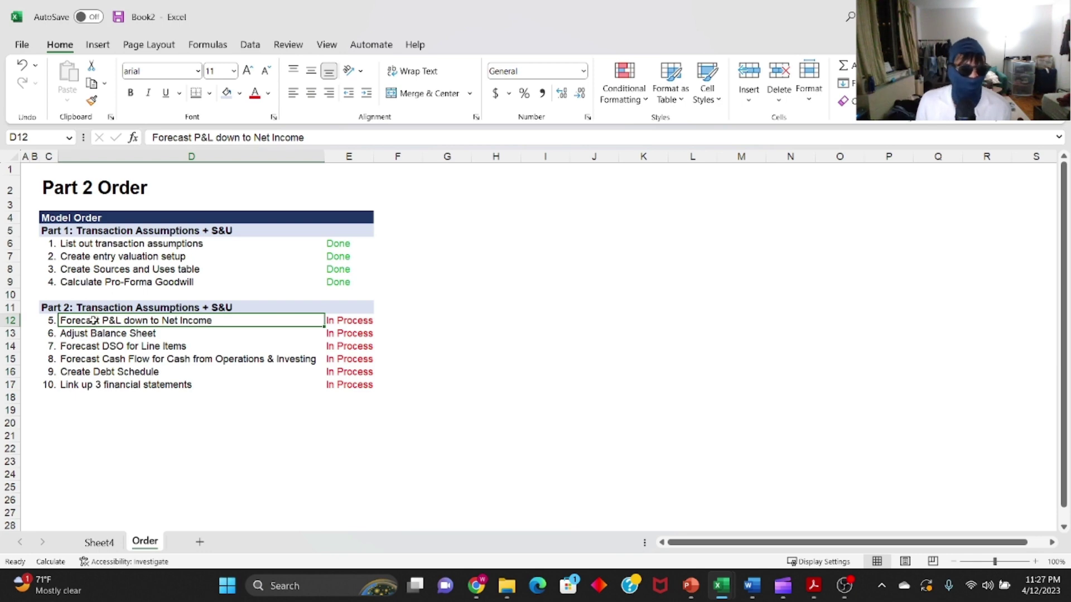
pyautogui.click(106, 335)
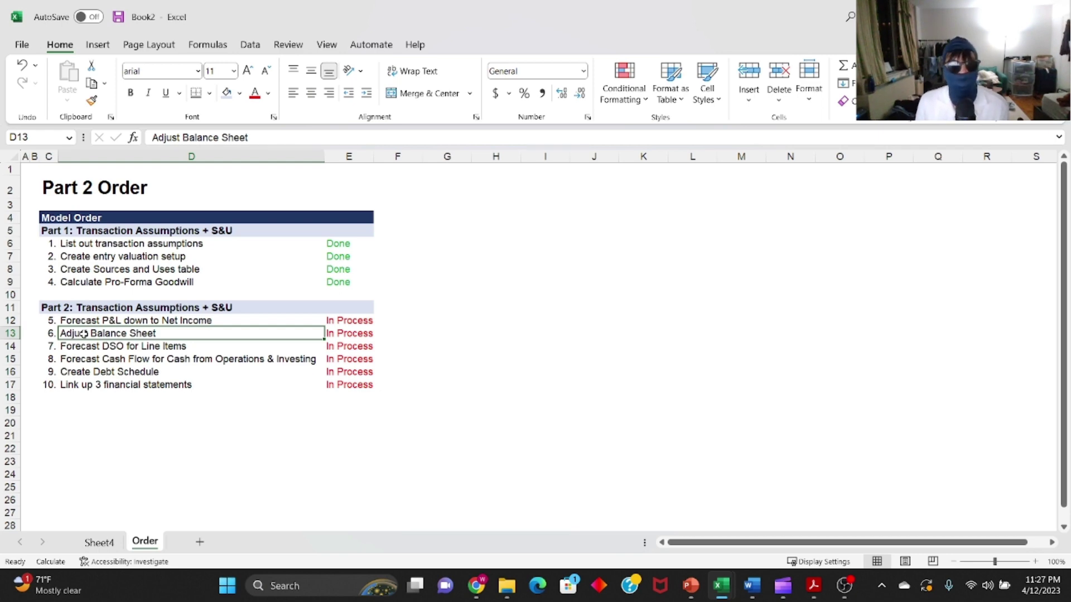
pyautogui.moveTo(81, 355); pyautogui.dragTo(199, 358)
pyautogui.click(88, 347)
pyautogui.moveTo(87, 346); pyautogui.dragTo(356, 350)
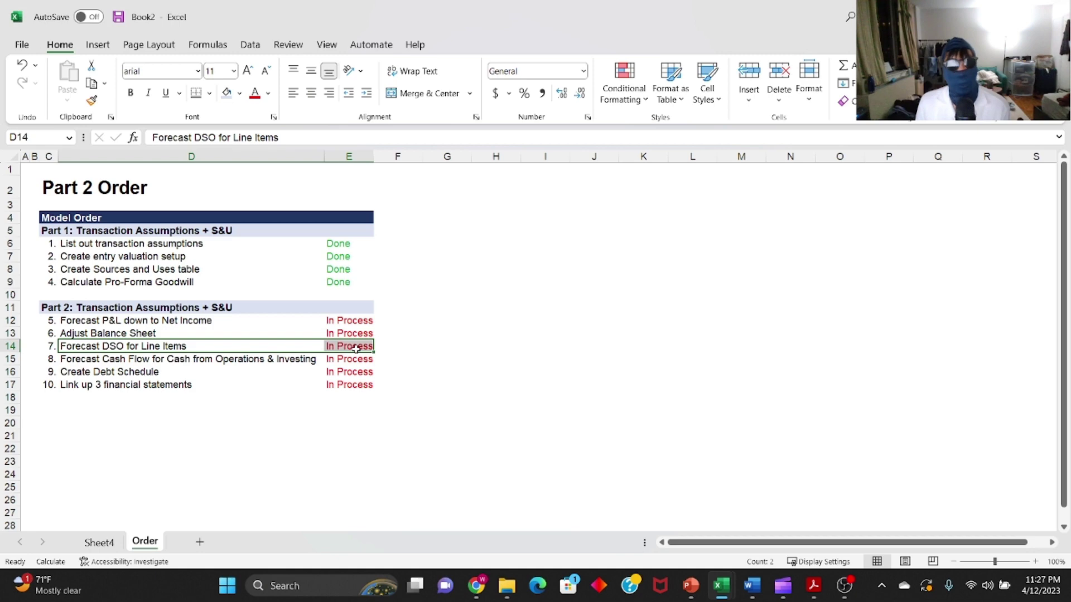
pyautogui.click(67, 357)
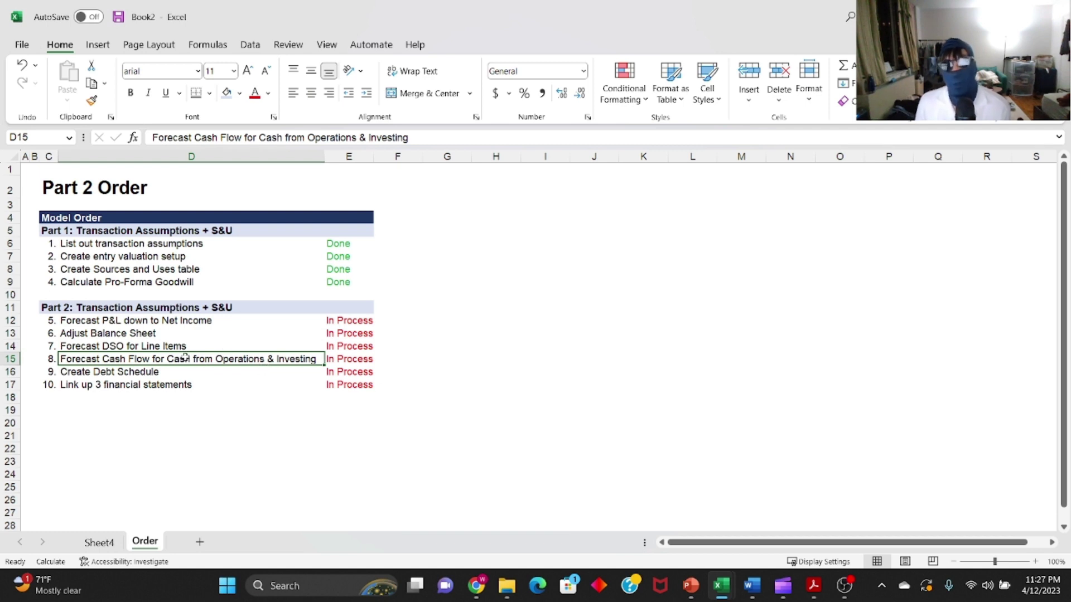
pyautogui.click(67, 372)
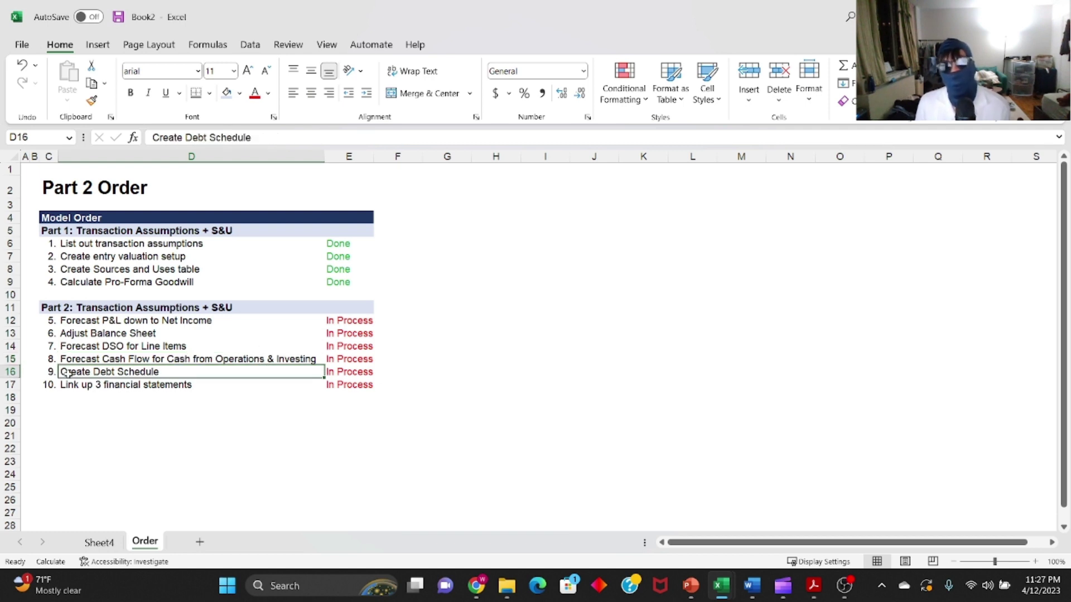
pyautogui.moveTo(67, 372); pyautogui.dragTo(346, 373)
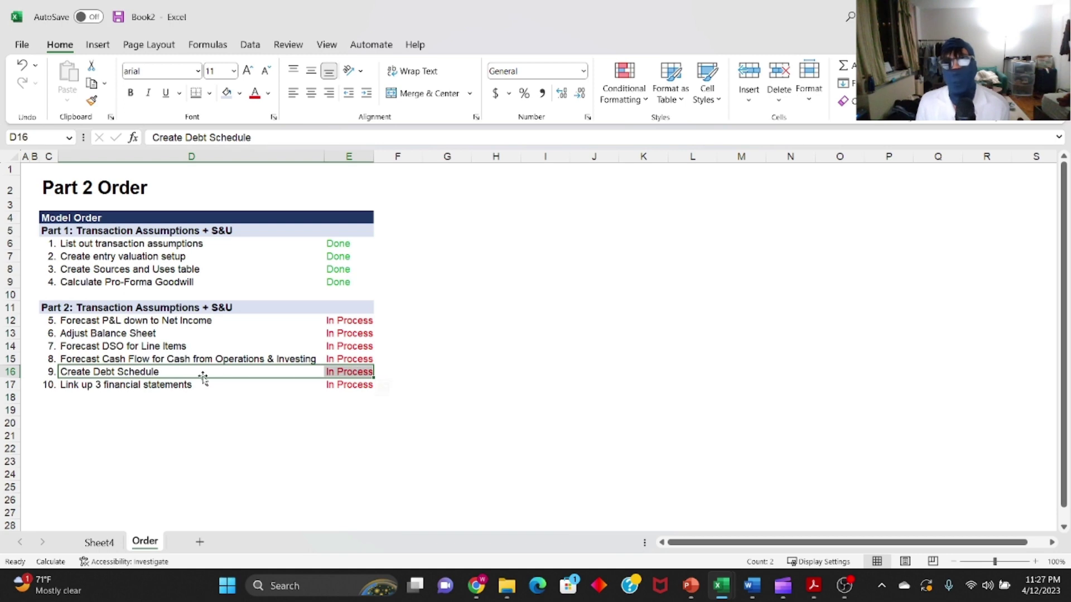
pyautogui.click(93, 386)
pyautogui.moveTo(227, 383); pyautogui.dragTo(345, 385)
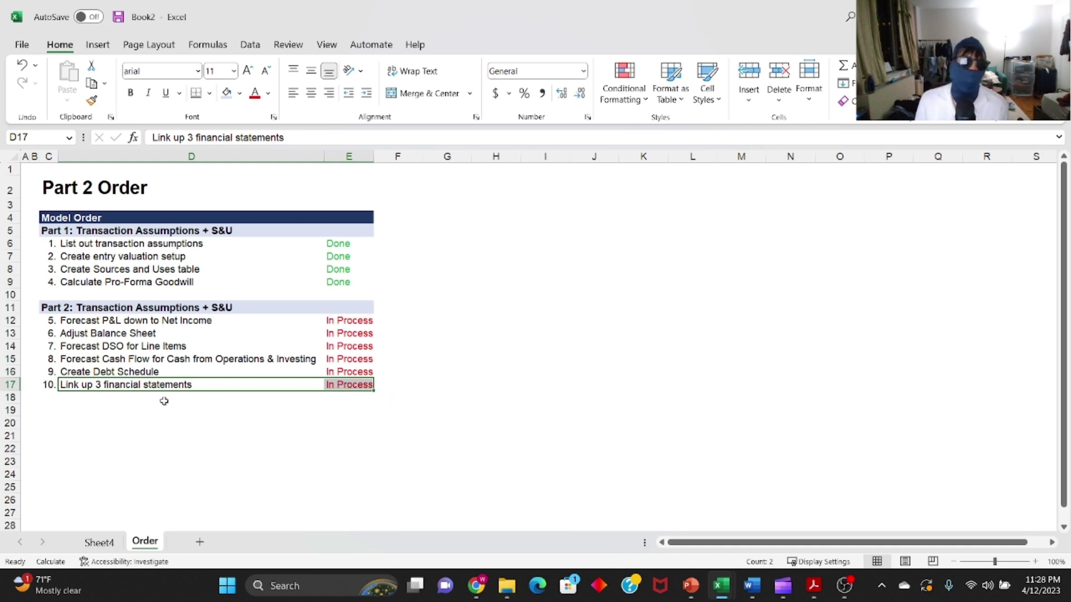
# - Copy the Goodwill Calculations header row on Sheet4 to row 44, two rows below Pro-Forma Goodwill
pyautogui.click(110, 545)
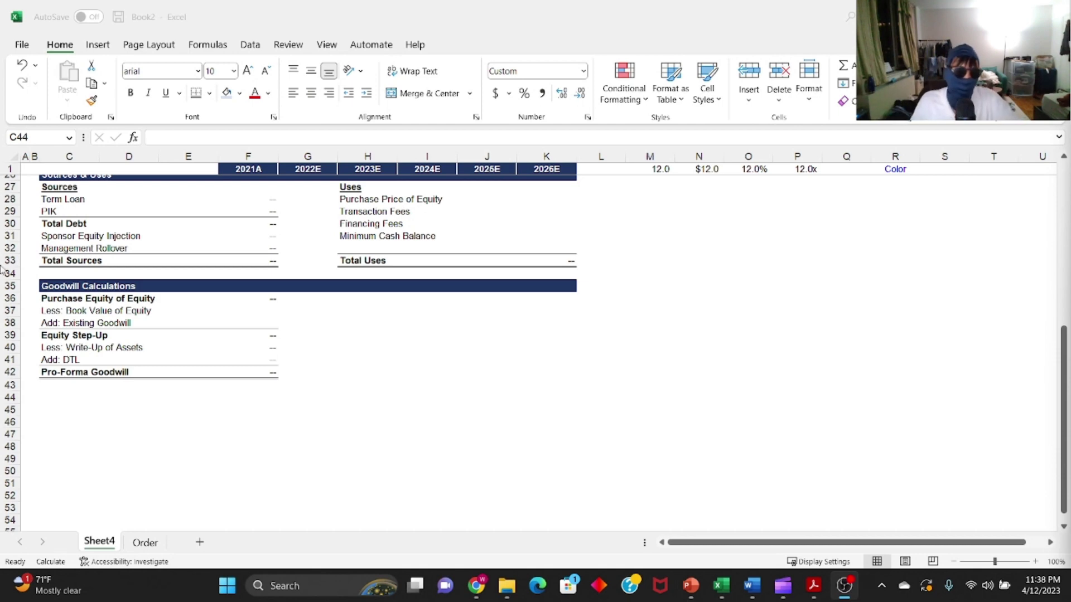
pyautogui.click(113, 286)
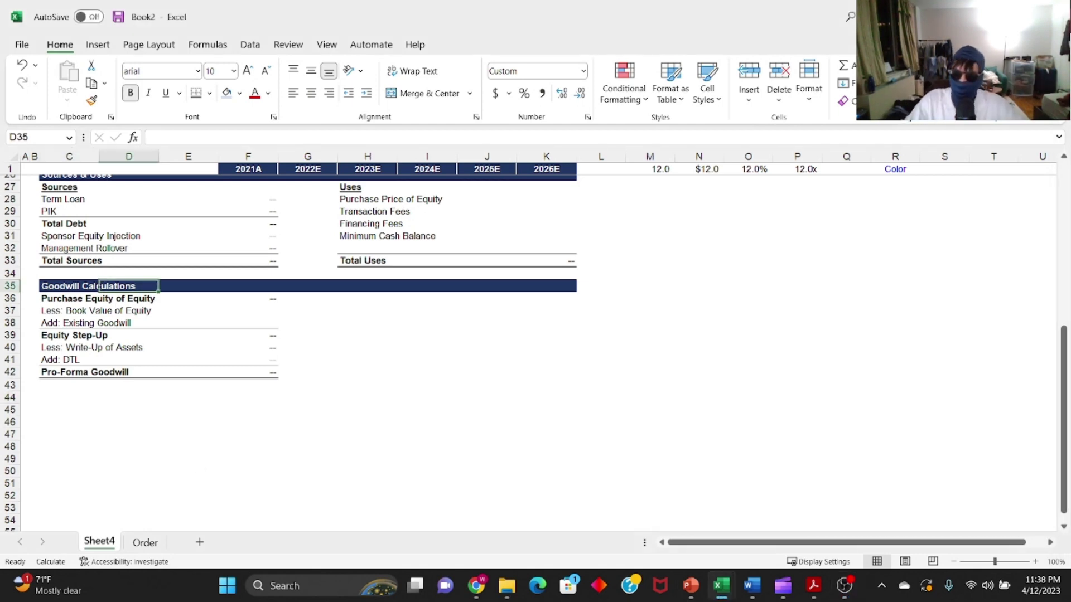
pyautogui.press('Left')
pyautogui.hotkey('shift', 'space')
pyautogui.hotkey('ctrl', 'c')
pyautogui.hotkey('ctrl', 'Down')
pyautogui.hotkey('ctrl', 'Down')
pyautogui.hotkey('ctrl', 'Up')
pyautogui.press('Down')
pyautogui.press('Down')
pyautogui.hotkey('shift', 'space')
pyautogui.press('Return')
# - Change the title of the copied section header in cell C44 to "P&L Forecast"
pyautogui.hotkey('shift', 'BackSpace')
pyautogui.press('F2')
pyautogui.hotkey('ctrl', 'a')
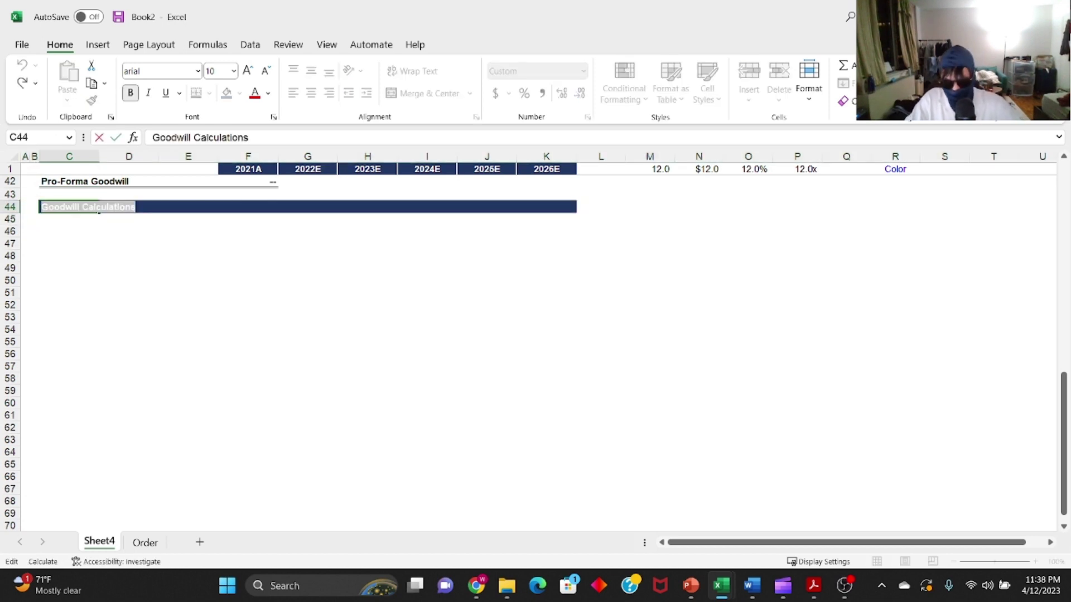
pyautogui.write('P&L Forecast')
pyautogui.press('Return')
# - Review the sheet's section layout from Transaction Assumptions down to the P&L Forecast header
pyautogui.click(95, 329)
pyautogui.scroll(8, 115, 317)
pyautogui.scroll(5, 115, 317)
pyautogui.moveTo(66, 191); pyautogui.dragTo(547, 200)
pyautogui.scroll(-2, 261, 270)
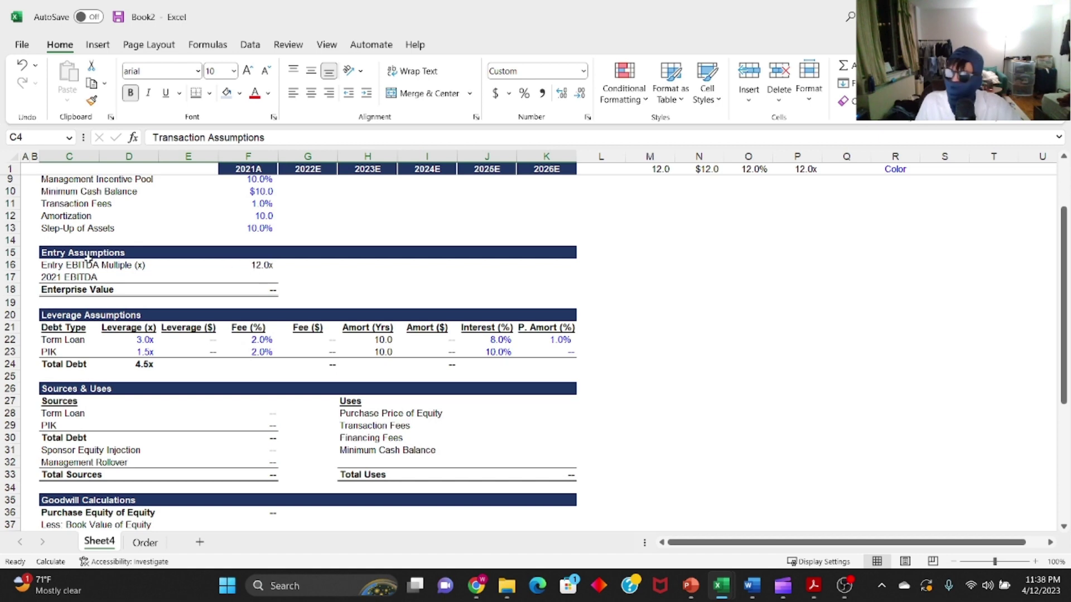
pyautogui.scroll(-2, 109, 298)
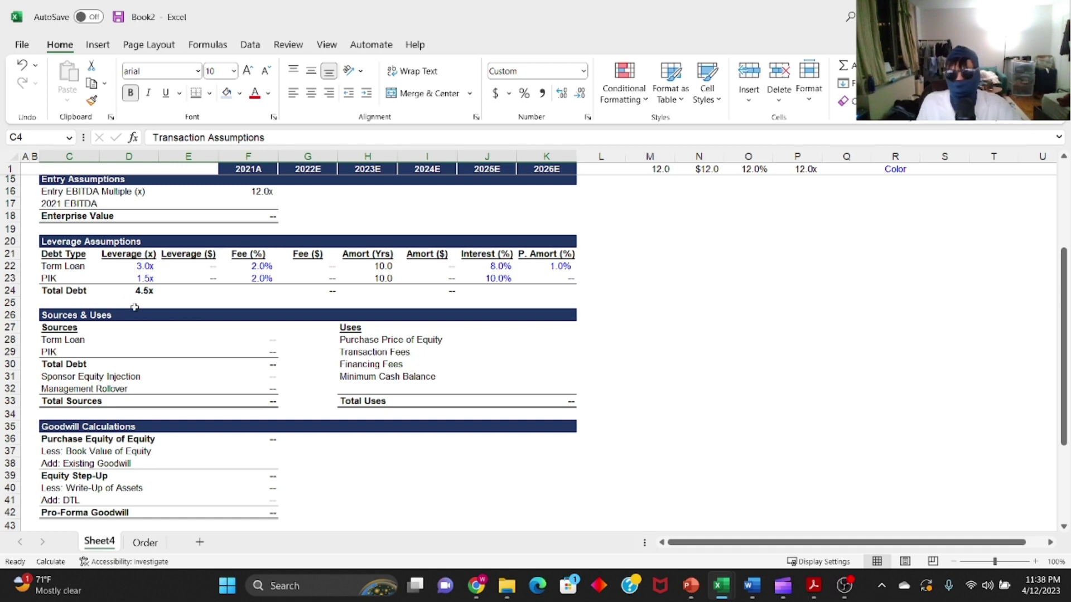
pyautogui.scroll(5, 134, 307)
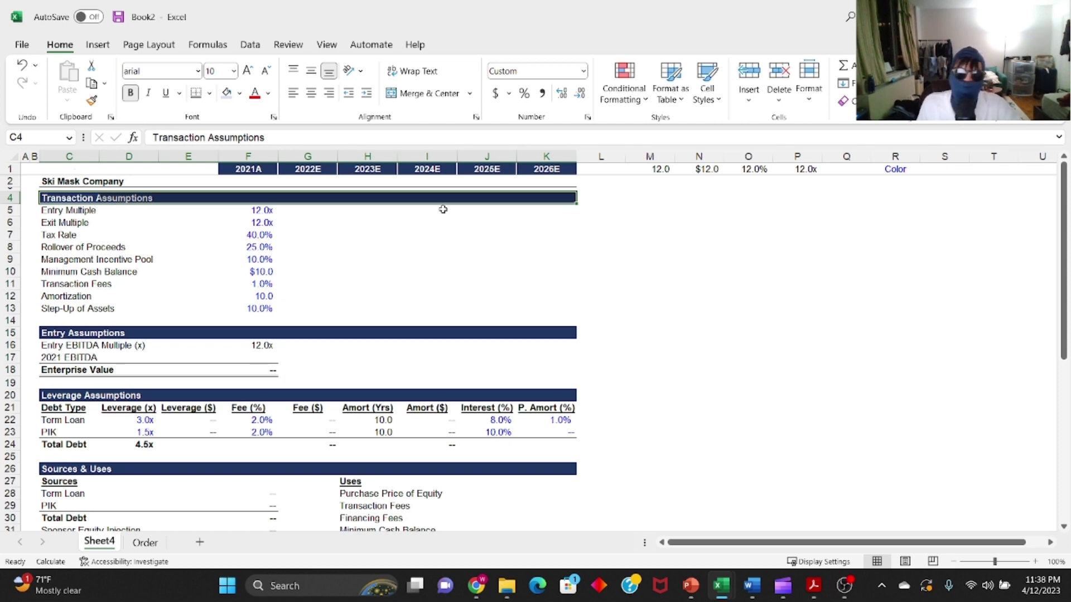
pyautogui.scroll(-2, 166, 215)
pyautogui.scroll(2, 166, 215)
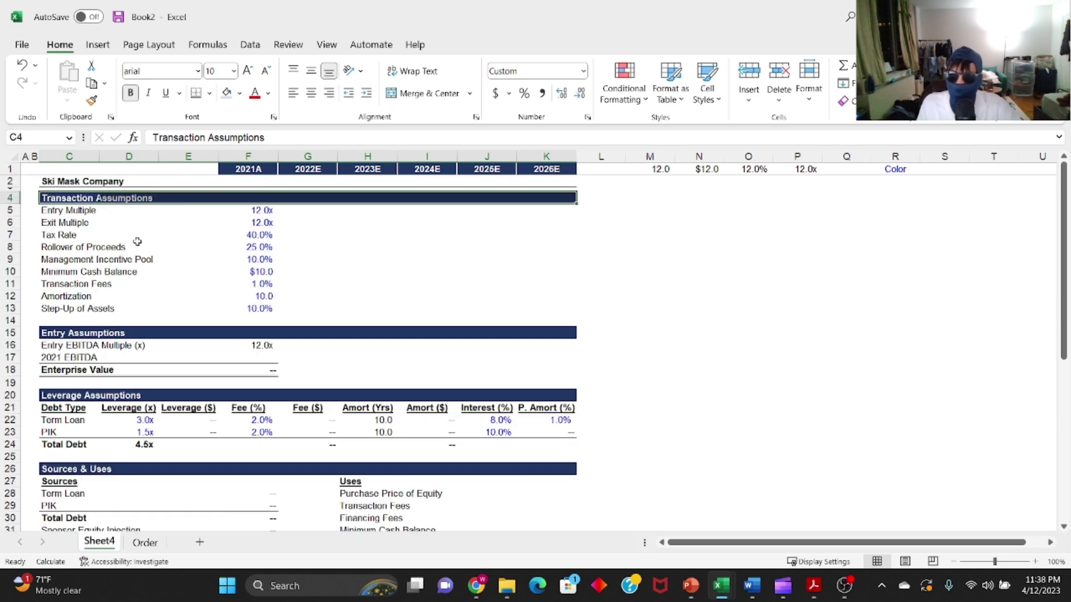
pyautogui.scroll(-2, 135, 252)
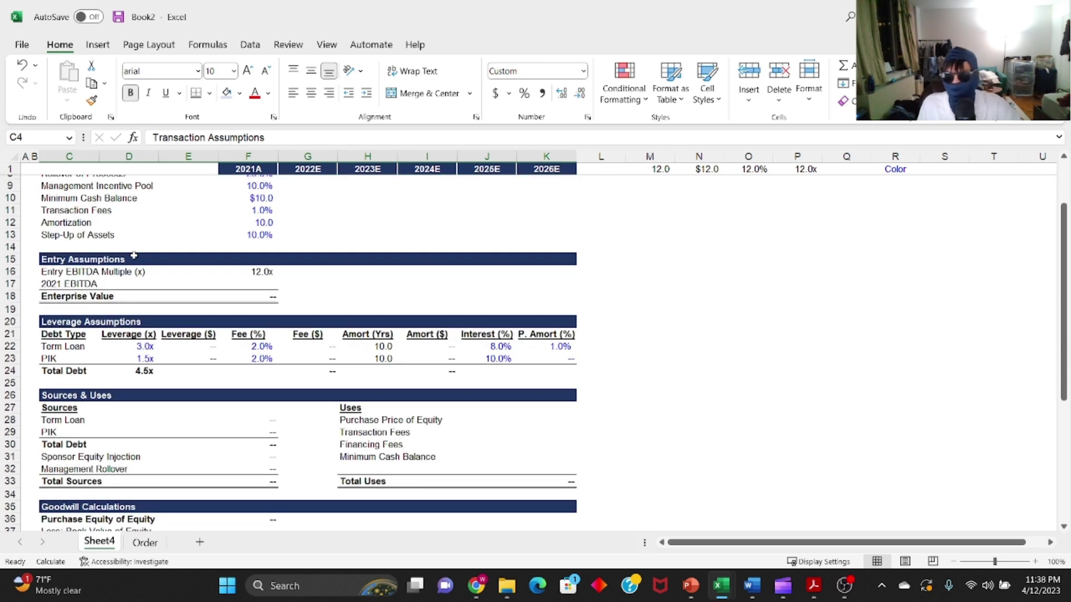
pyautogui.scroll(-2, 138, 271)
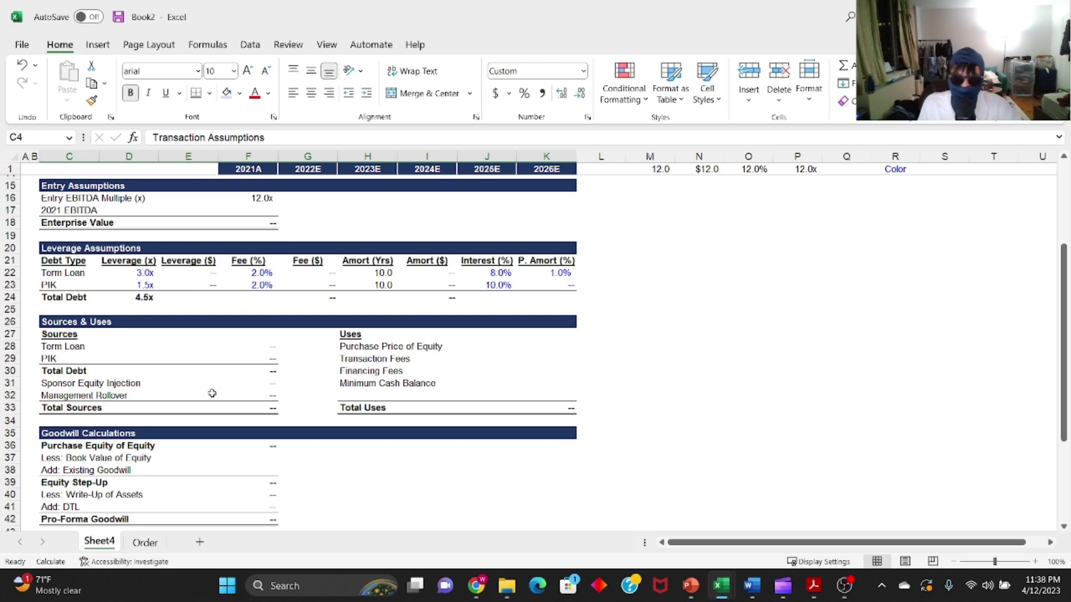
pyautogui.scroll(-2, 239, 362)
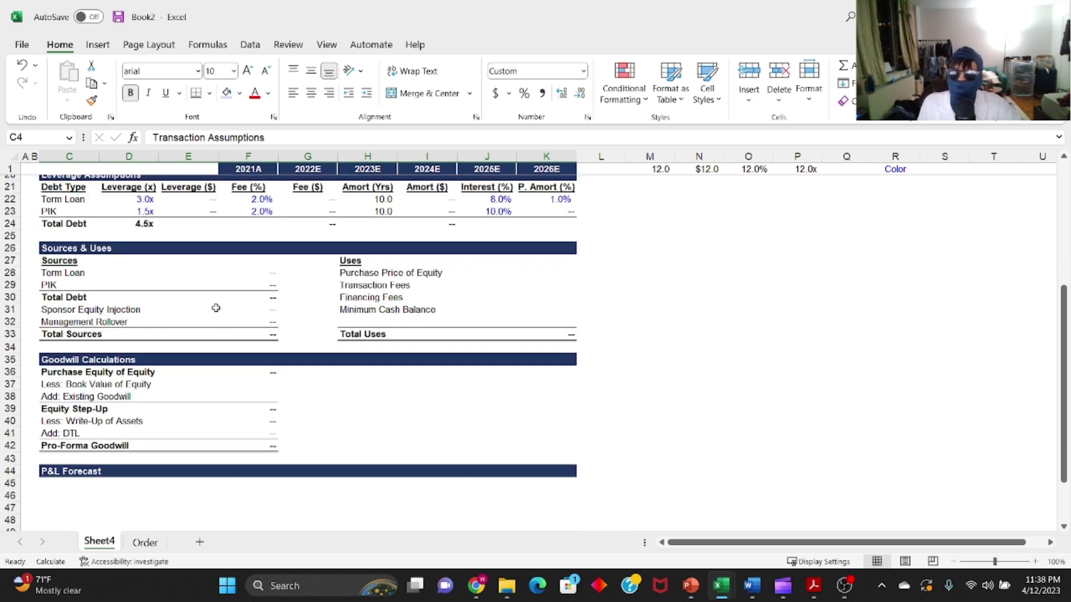
# - Inspect the P&L Forecast header cell and the total formulas for Total Uses and the Total Debt leverage multiple
pyautogui.click(84, 471)
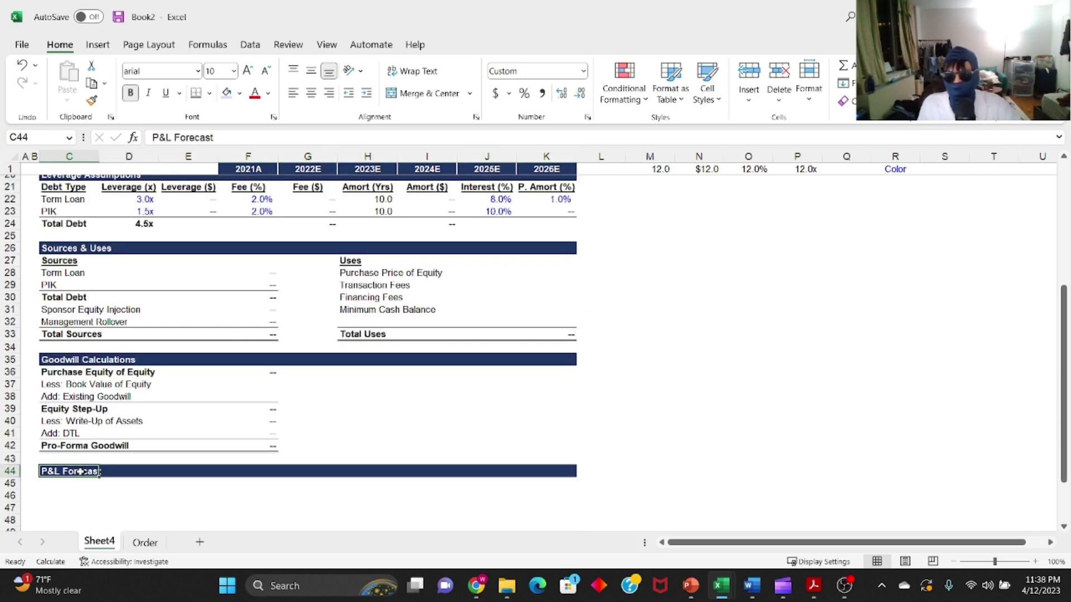
pyautogui.scroll(-1, 88, 338)
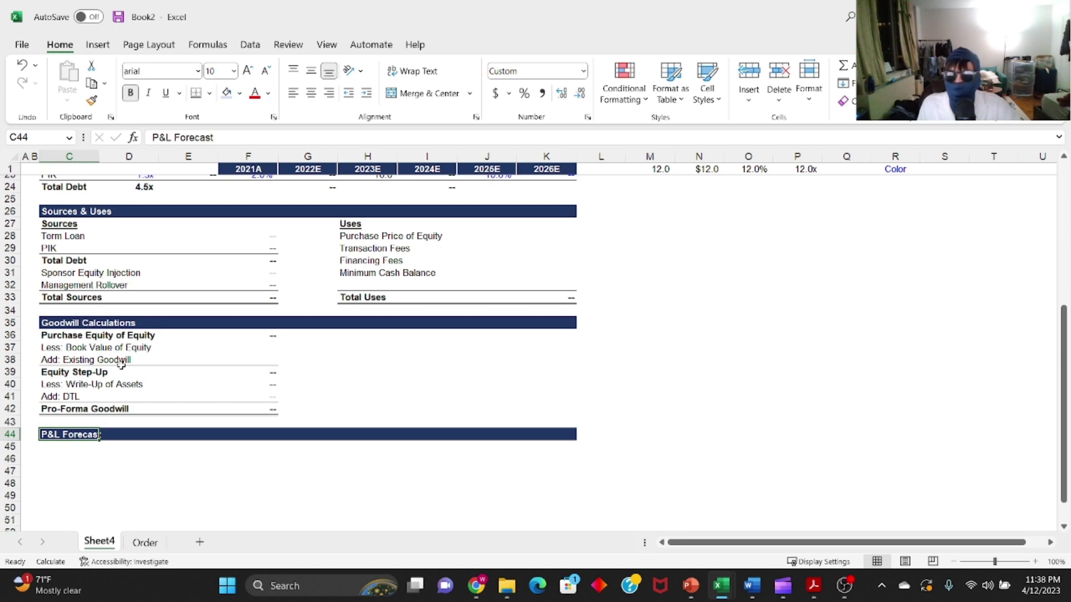
pyautogui.scroll(4, 145, 357)
pyautogui.scroll(-4, 172, 349)
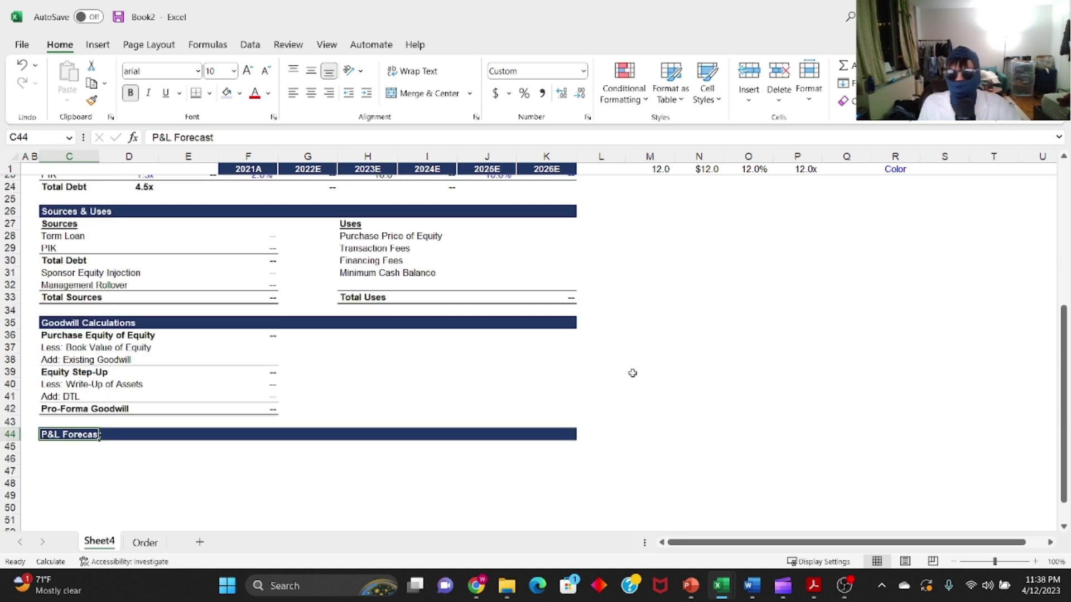
pyautogui.scroll(2, 381, 305)
pyautogui.click(551, 370)
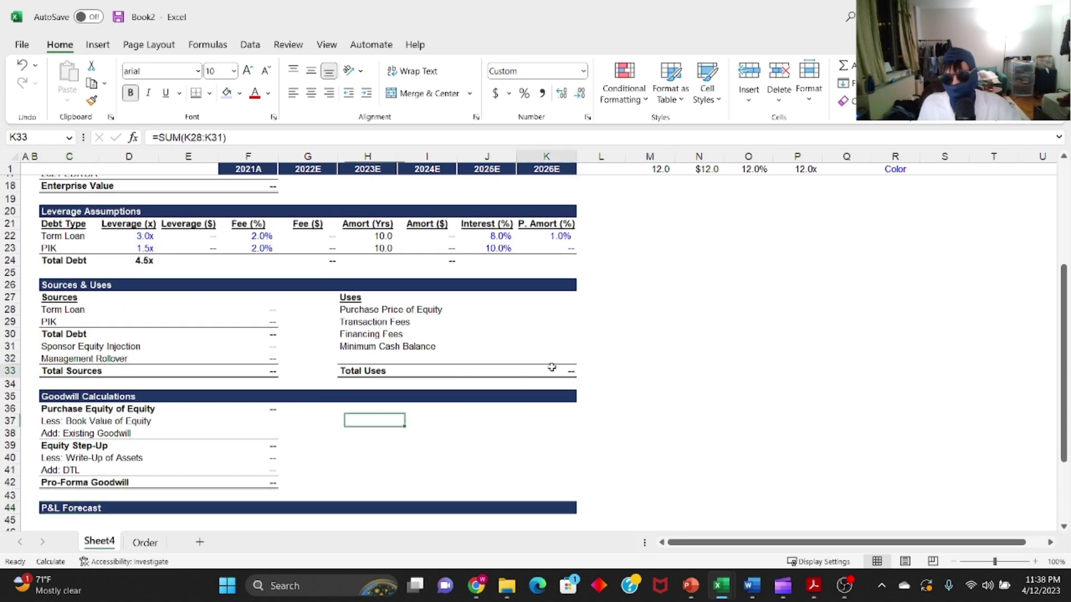
pyautogui.click(139, 258)
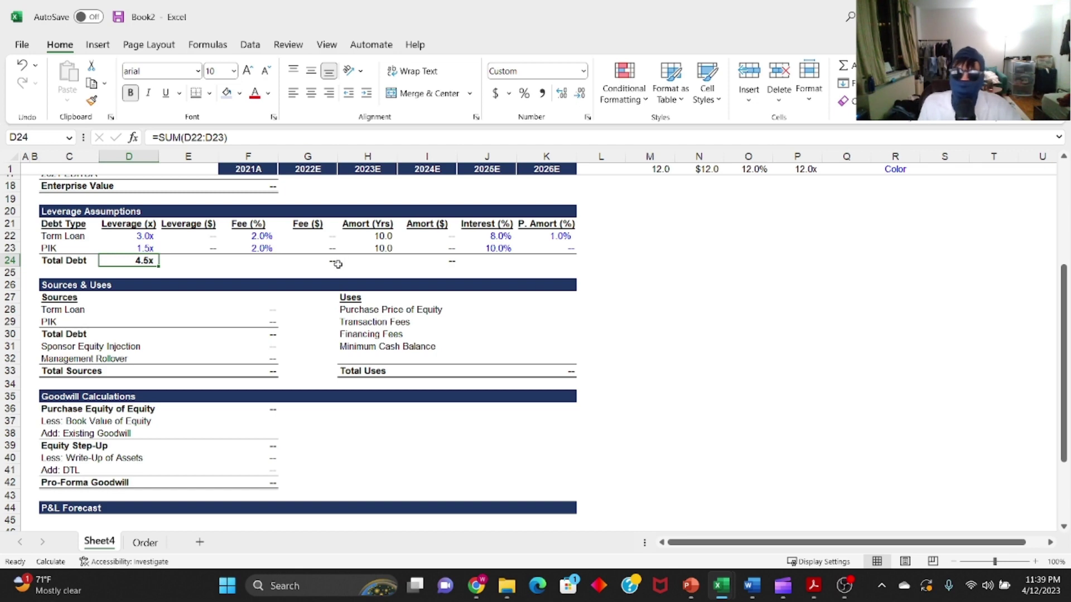
# - Enter the P&L Forecast line labels "Revenue" in C45 and "Gross Profit" in C47, leaving row 46 blank between them
pyautogui.moveTo(56, 212); pyautogui.dragTo(273, 472)
pyautogui.scroll(-3, 179, 379)
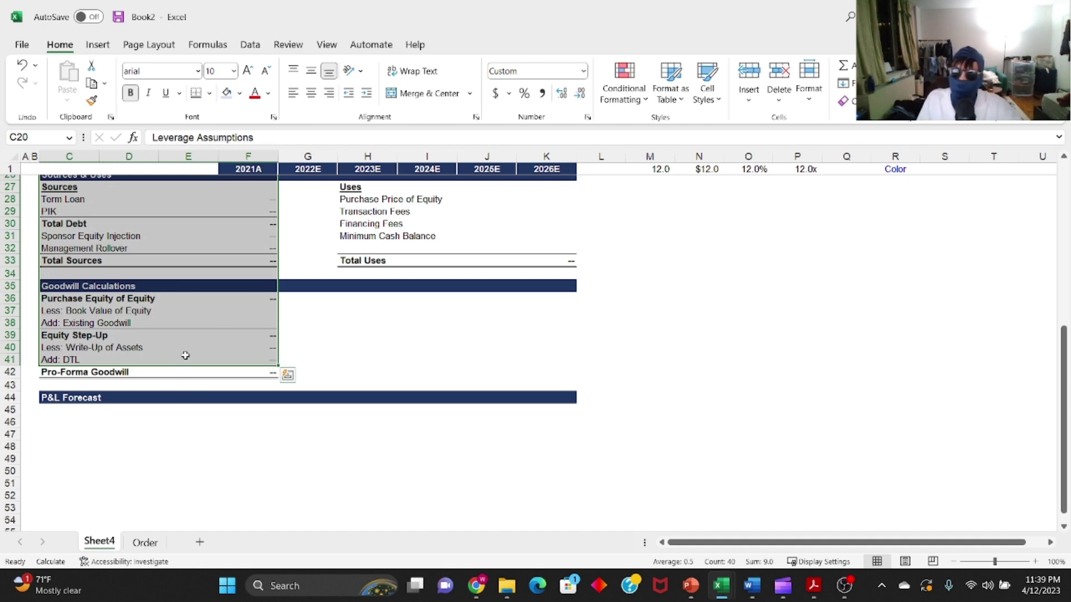
pyautogui.click(88, 411)
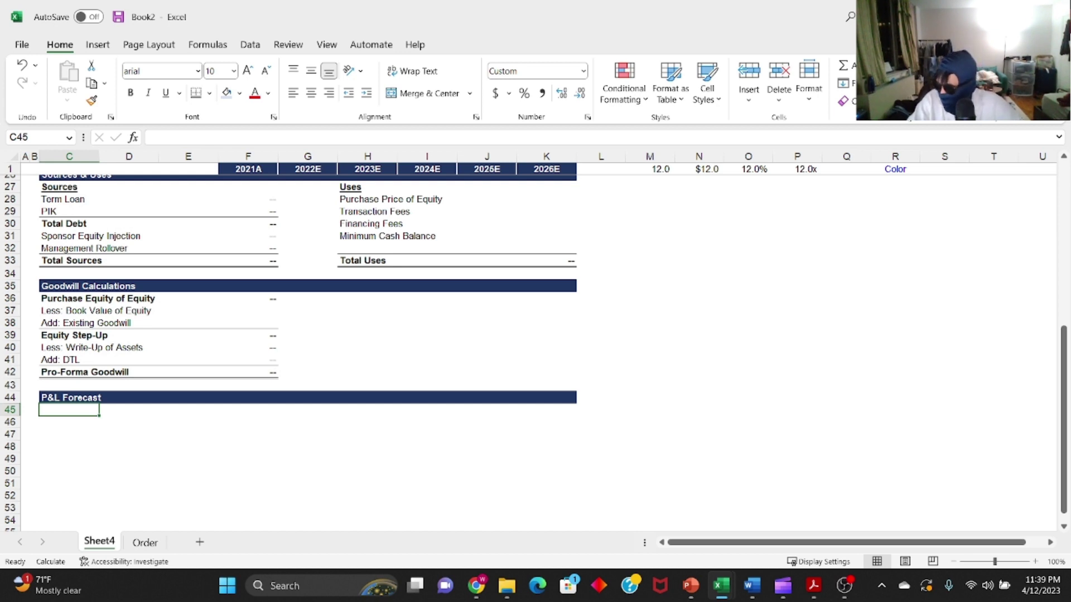
pyautogui.write('Revenue')
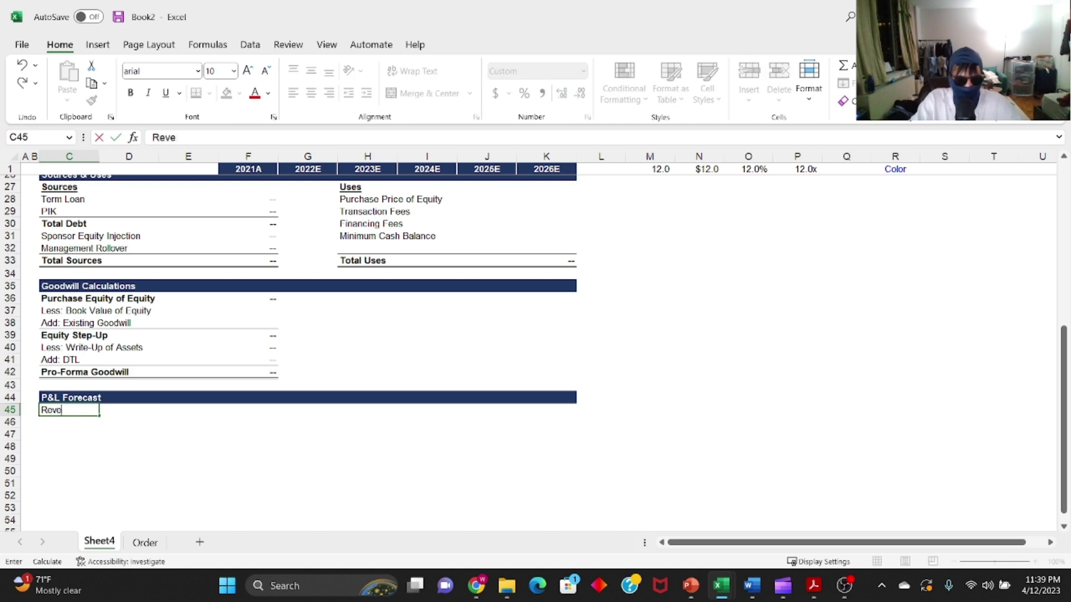
pyautogui.press('Return')
pyautogui.press('Return')
pyautogui.write('Gross Profit')
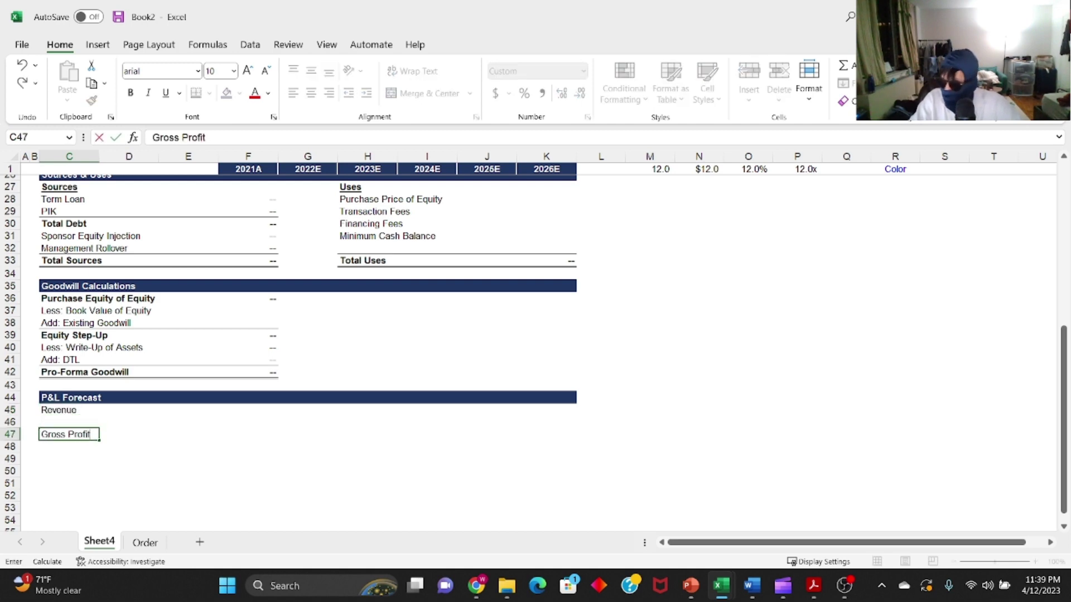
pyautogui.press('Return')
# - Make the entire Revenue and Gross Profit rows, 45 and 47, bold
pyautogui.press('Up')
pyautogui.press('Down')
pyautogui.press('Down')
pyautogui.press('Up')
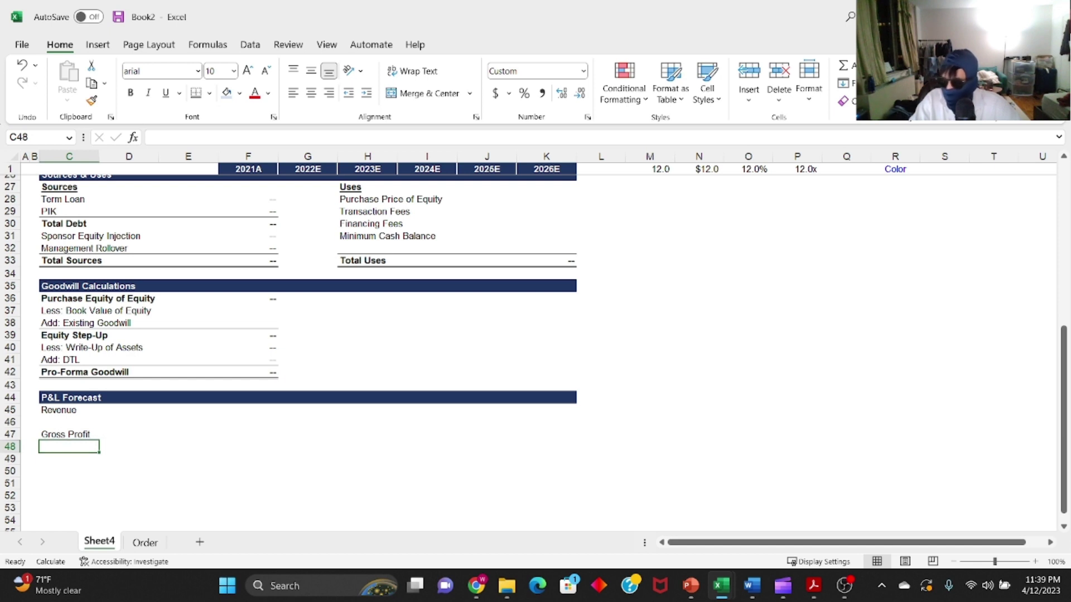
pyautogui.press('Up')
pyautogui.press('Up')
pyautogui.press('Up')
pyautogui.hotkey('shift', 'space')
pyautogui.hotkey('ctrl', 'b')
pyautogui.press('Down')
pyautogui.press('Down')
pyautogui.hotkey('shift', 'space')
pyautogui.hotkey('ctrl', 'b')
# - Enter the label "Less: SG&A" in C48, directly below Gross Profit
pyautogui.press('Down')
pyautogui.press('Down')
pyautogui.press('Down')
pyautogui.press('Up')
pyautogui.press('Down')
pyautogui.press('Up')
pyautogui.press('Up')
pyautogui.press('Down')
pyautogui.press('Up')
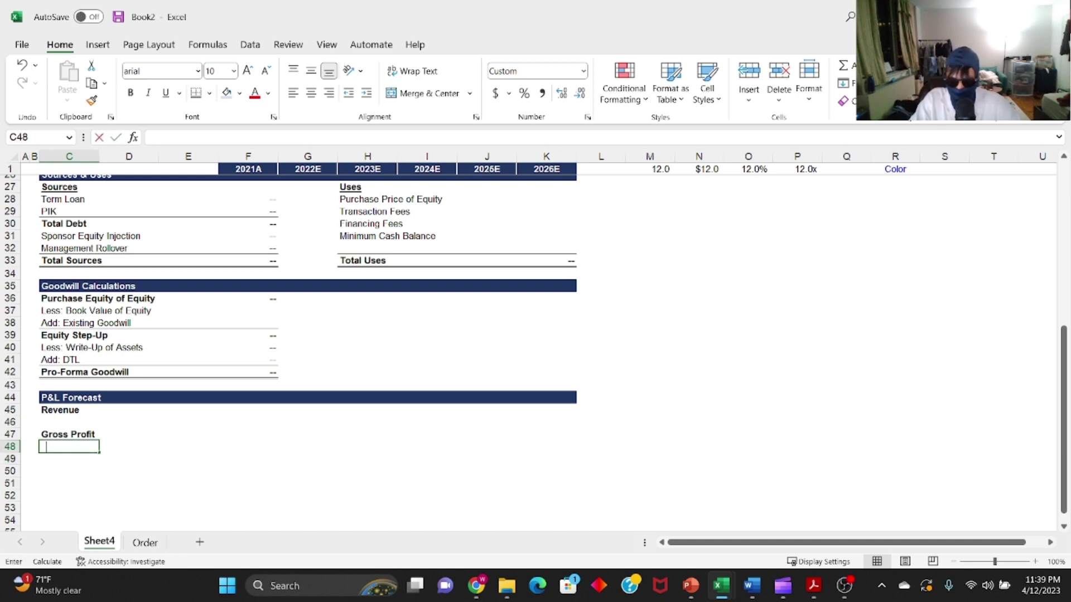
pyautogui.write('Less: SG&A')
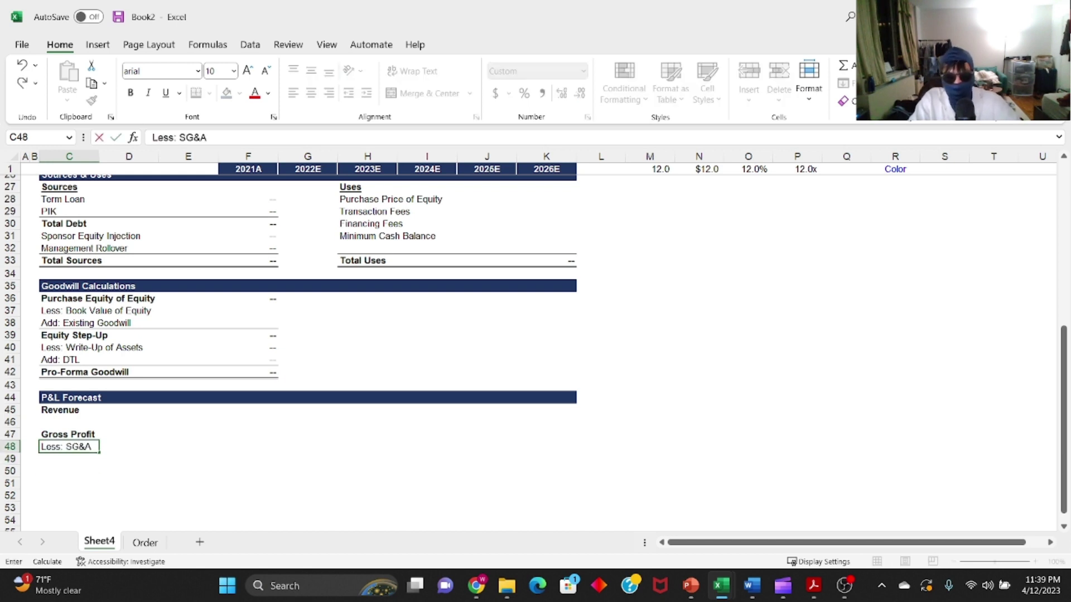
pyautogui.press('Return')
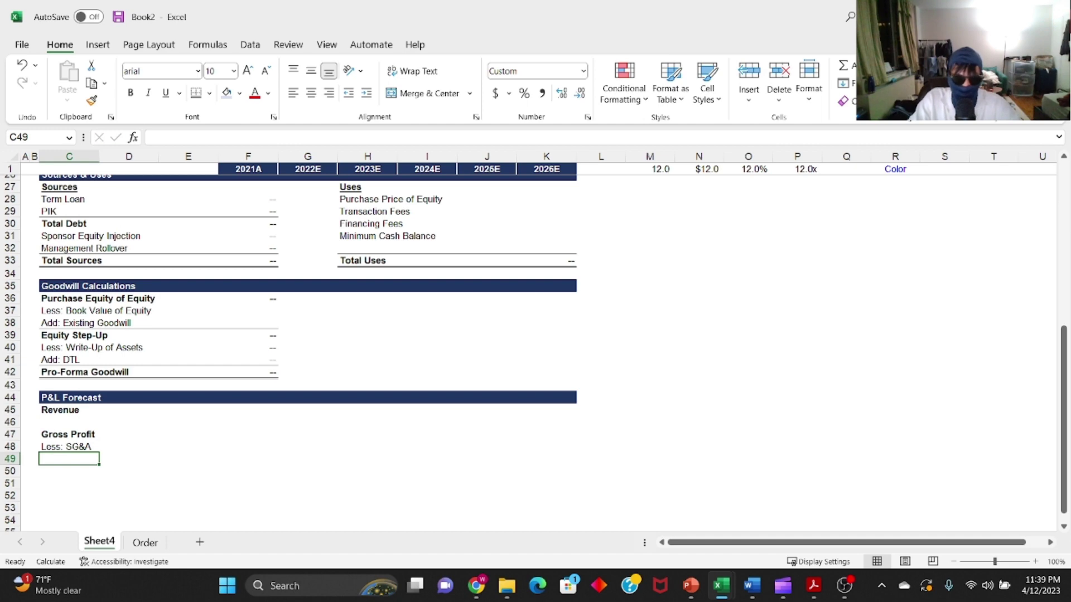
# - Enter the label "EBITDA" in C49 and make the whole row bold
pyautogui.write('EBITDA')
pyautogui.hotkey('ctrl', 'Return')
pyautogui.hotkey('shift', 'space')
pyautogui.hotkey('ctrl', 'b')
pyautogui.press('Down')
# - Enter the label "Less: D&A" in C50, directly below EBITDA
pyautogui.write('Less: d&a')
pyautogui.press('BackSpace')
pyautogui.press('BackSpace')
pyautogui.write('&A')
pyautogui.press('Return')
# - Copy the D&A label from C50 into C51 and change the copy to "Less: Amort of Intangible"
pyautogui.write('Less')
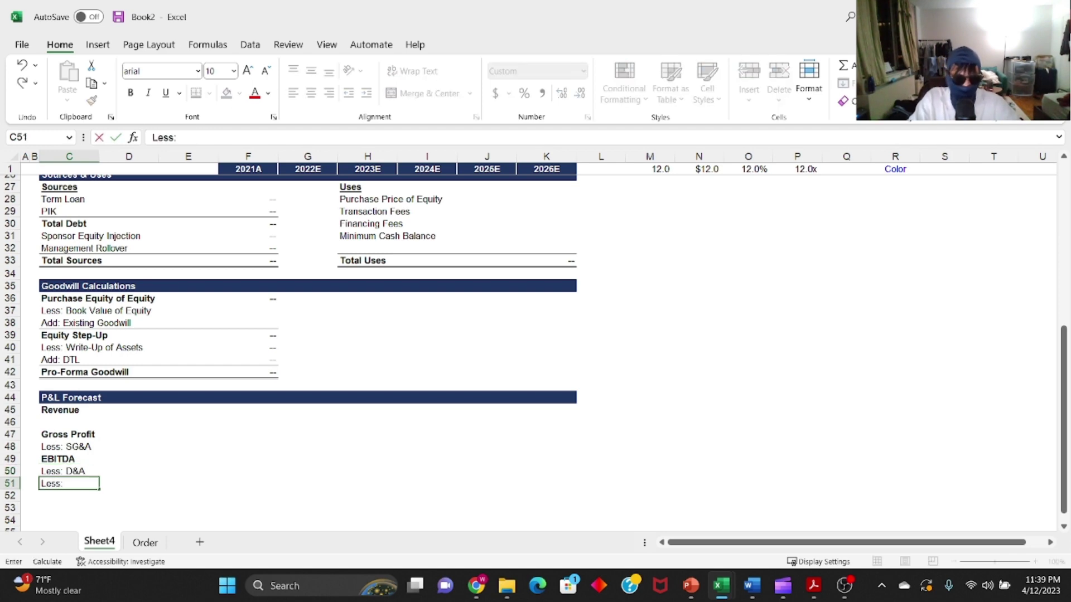
pyautogui.press('Escape')
pyautogui.press('Up')
pyautogui.hotkey('ctrl', 'c')
pyautogui.press('Down')
pyautogui.hotkey('ctrl', 'v')
pyautogui.press('Escape')
pyautogui.press('F2')
pyautogui.hotkey('shift', 'Left')
pyautogui.hotkey('shift', 'Left')
pyautogui.hotkey('shift', 'Left')
pyautogui.write('Amort of ')
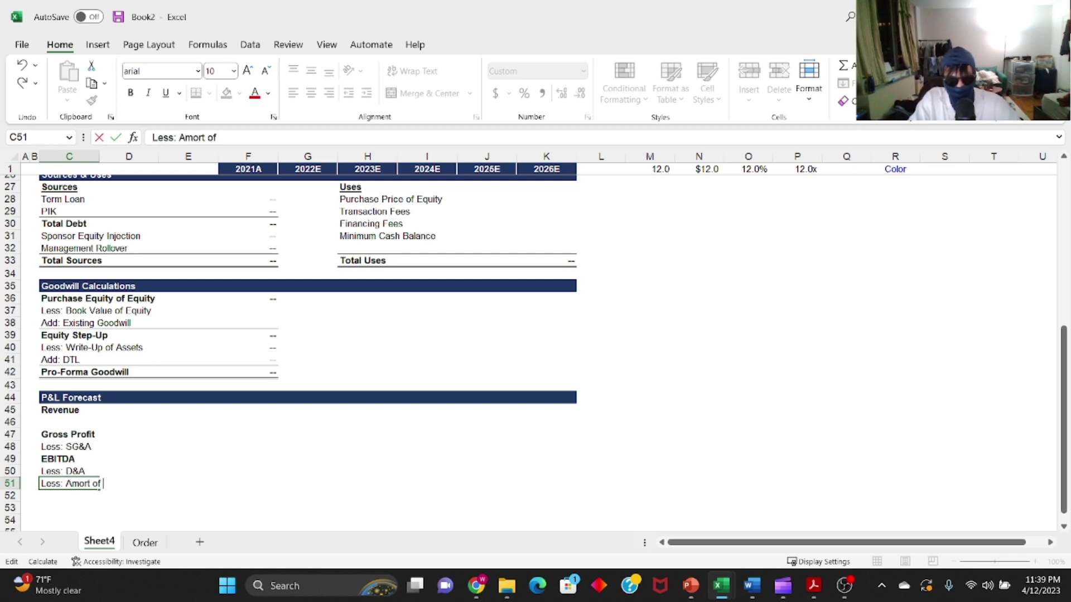
pyautogui.write('Intangible')
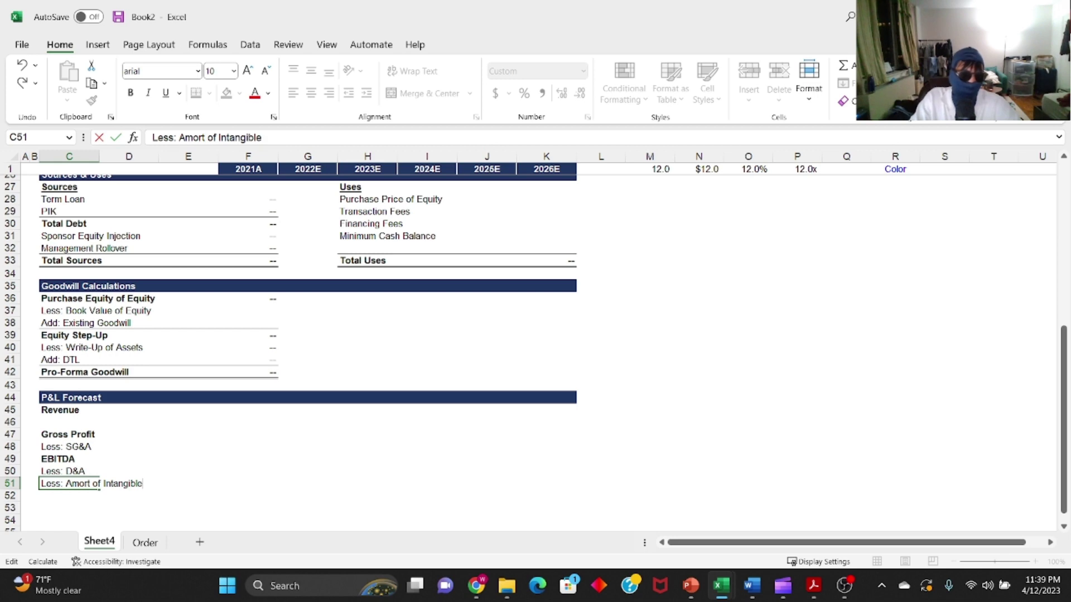
pyautogui.press('Return')
# - Enter the label "EBIT" in C52 and make the whole row bold
pyautogui.press('Up')
pyautogui.press('Down')
pyautogui.write('EBI')
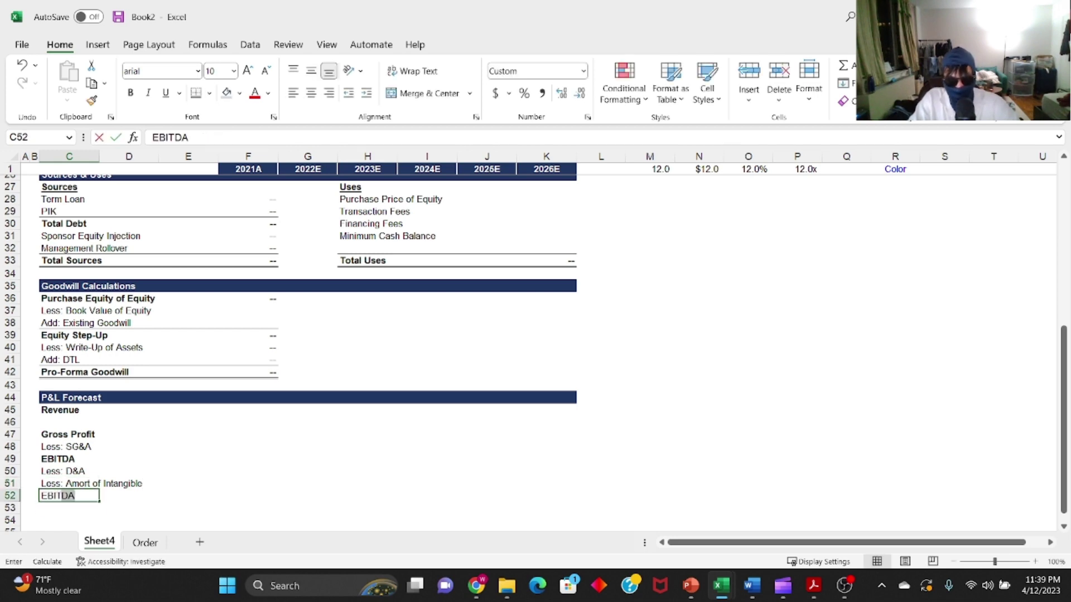
pyautogui.write('T')
pyautogui.press('BackSpace')
pyautogui.press('Return')
pyautogui.press('Up')
pyautogui.hotkey('shift', 'space')
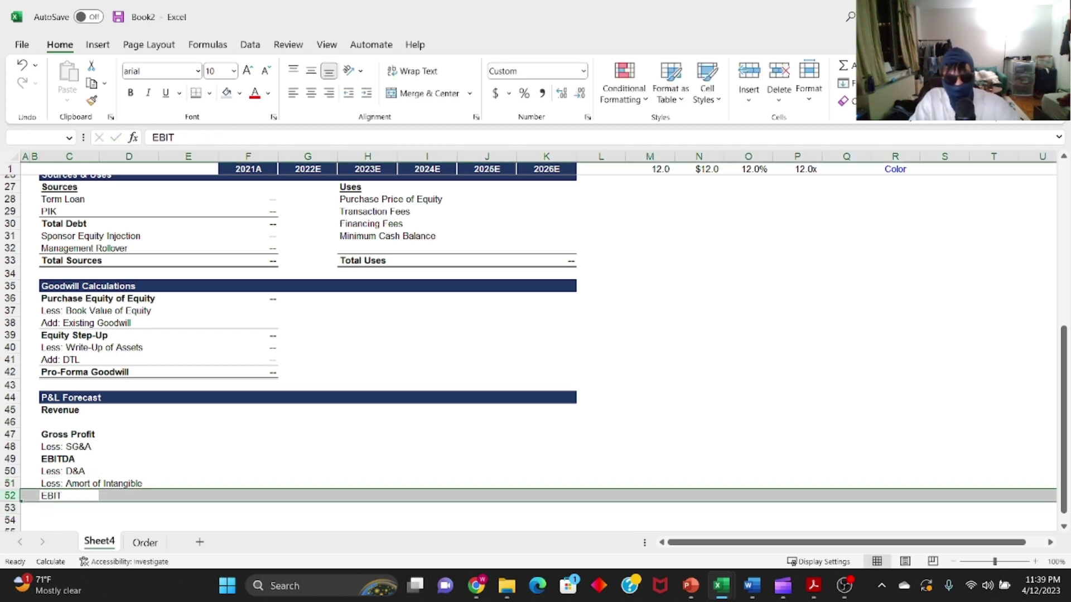
pyautogui.hotkey('ctrl', 'b')
# - Enter the label "Less: Cash Interest Expense" in C53, directly below EBIT
pyautogui.press('Down')
pyautogui.press('Down')
pyautogui.press('Down')
pyautogui.press('Down')
pyautogui.press('Down')
pyautogui.press('Down')
pyautogui.press('Down')
pyautogui.press('Down')
pyautogui.press('Down')
pyautogui.press('Down')
pyautogui.press('Down')
pyautogui.press('Down')
pyautogui.hotkey('ctrl', 'Up')
pyautogui.press('Down')
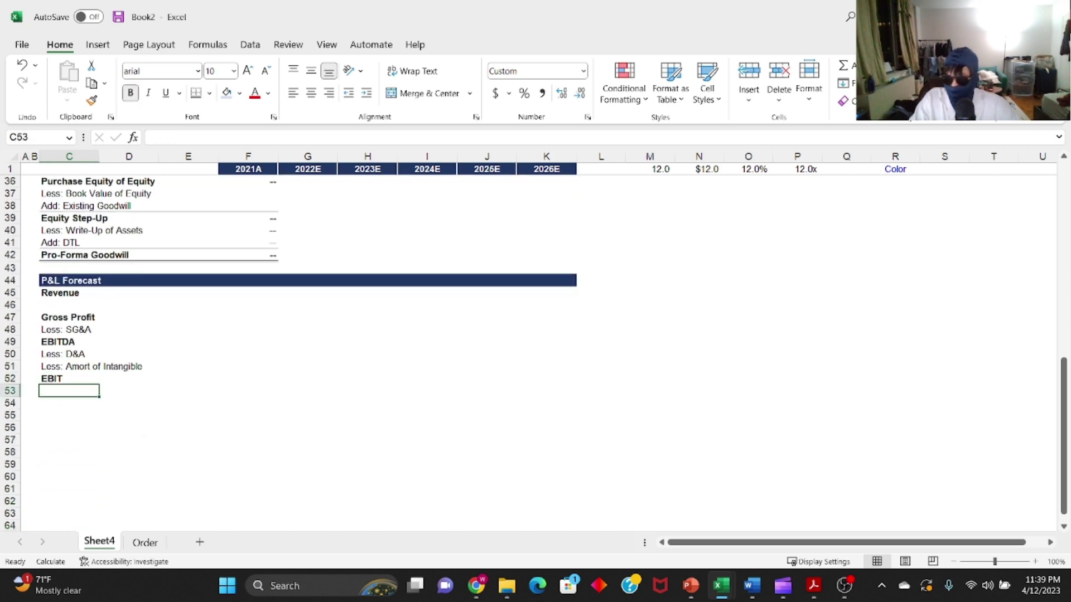
pyautogui.write('In')
pyautogui.press('Escape')
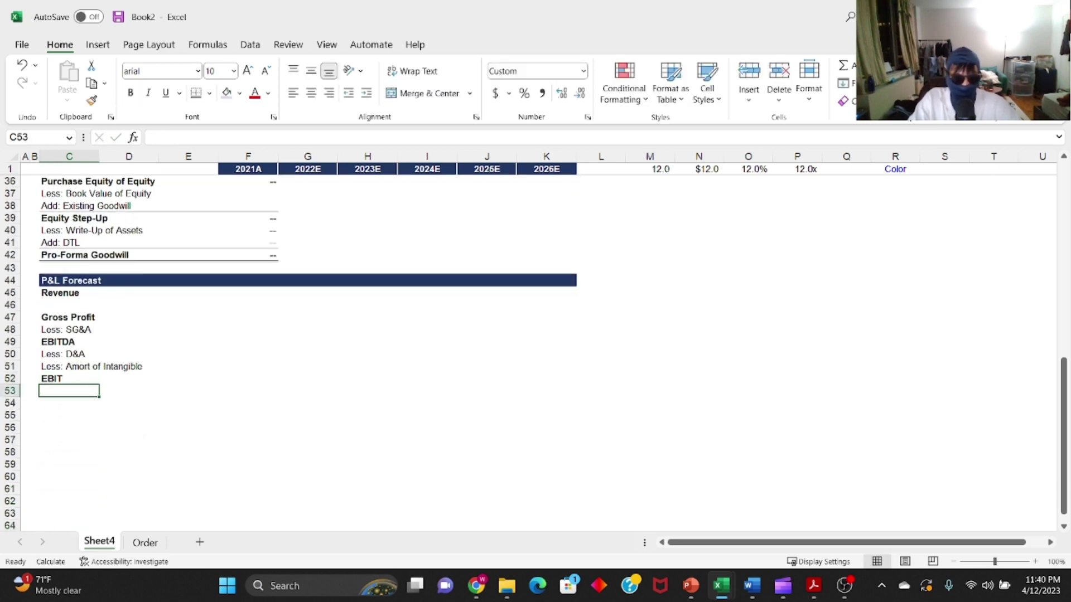
pyautogui.write('Less: Cash Interes')
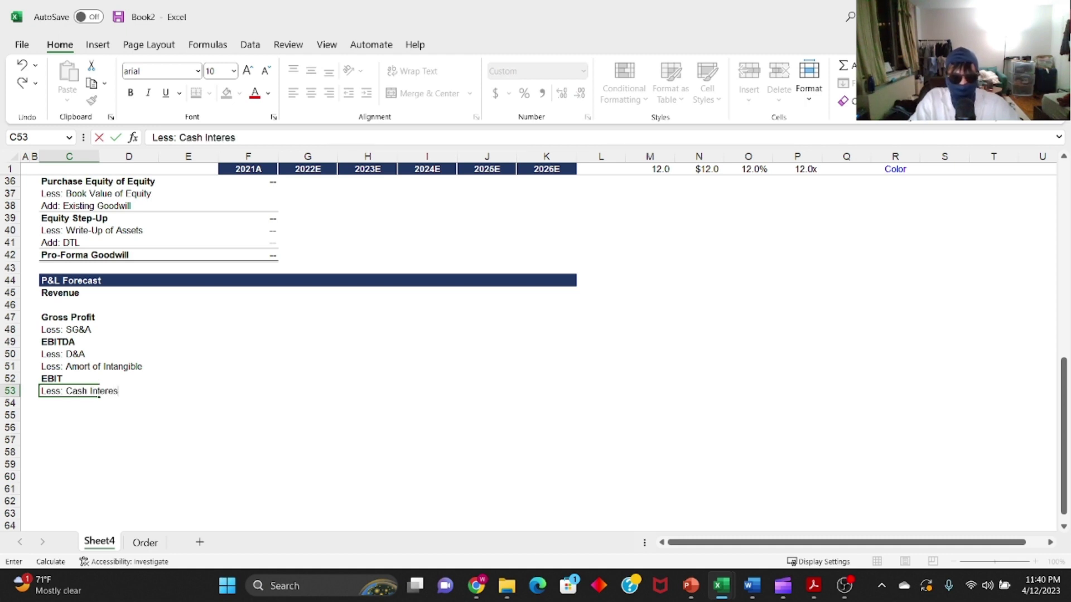
pyautogui.write('t ExpenseLe')
pyautogui.press('BackSpace')
pyautogui.press('Return')
# - Enter the label "Less: PIK Interest" in C54, below the cash interest line
pyautogui.write('Less: Non')
pyautogui.press('BackSpace')
pyautogui.press('BackSpace')
pyautogui.press('BackSpace')
pyautogui.write('PIK Interest')
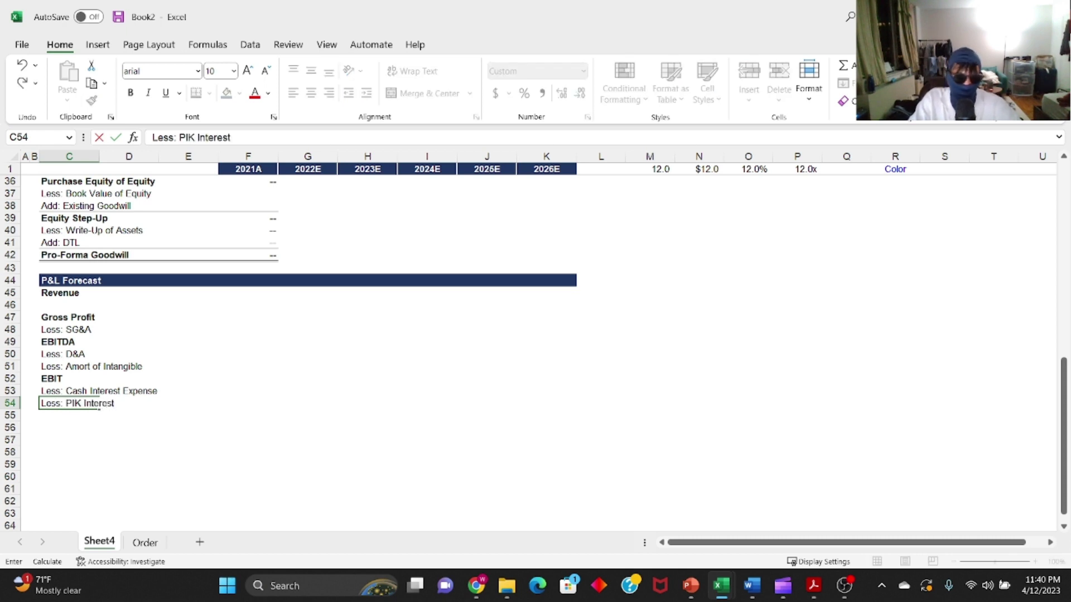
pyautogui.press('Return')
# - Copy the PIK Interest row to row 55 and change the label in C55 to "Less: Amort of Financing Fees"
pyautogui.press('Up')
pyautogui.hotkey('shift', 'space')
pyautogui.hotkey('ctrl', 'c')
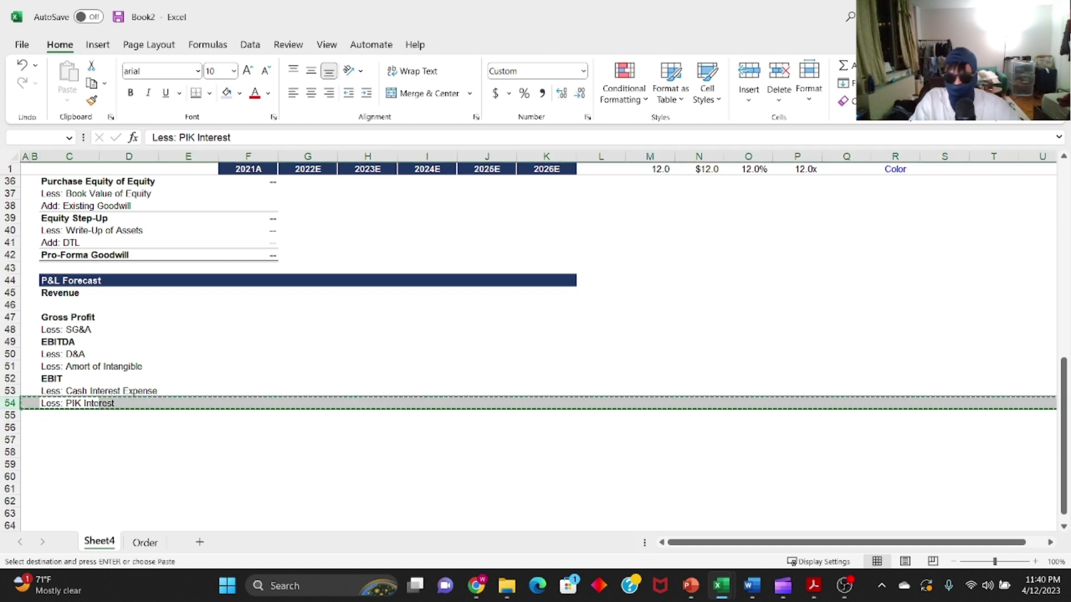
pyautogui.press('Down')
pyautogui.hotkey('shift', 'space')
pyautogui.hotkey('ctrl', 'v')
pyautogui.press('F2')
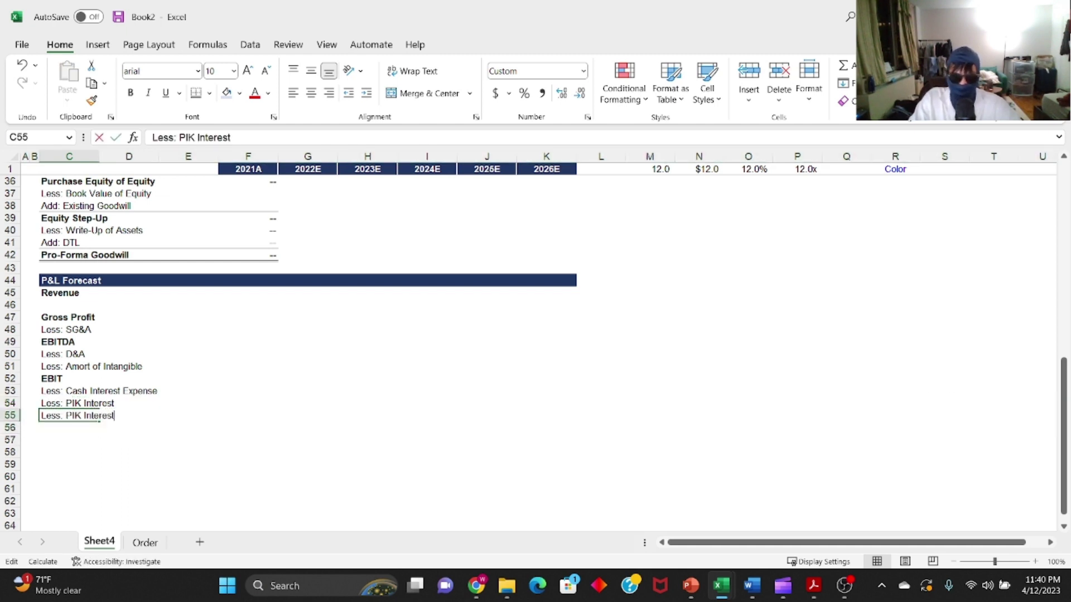
pyautogui.hotkey('shift', 'Home')
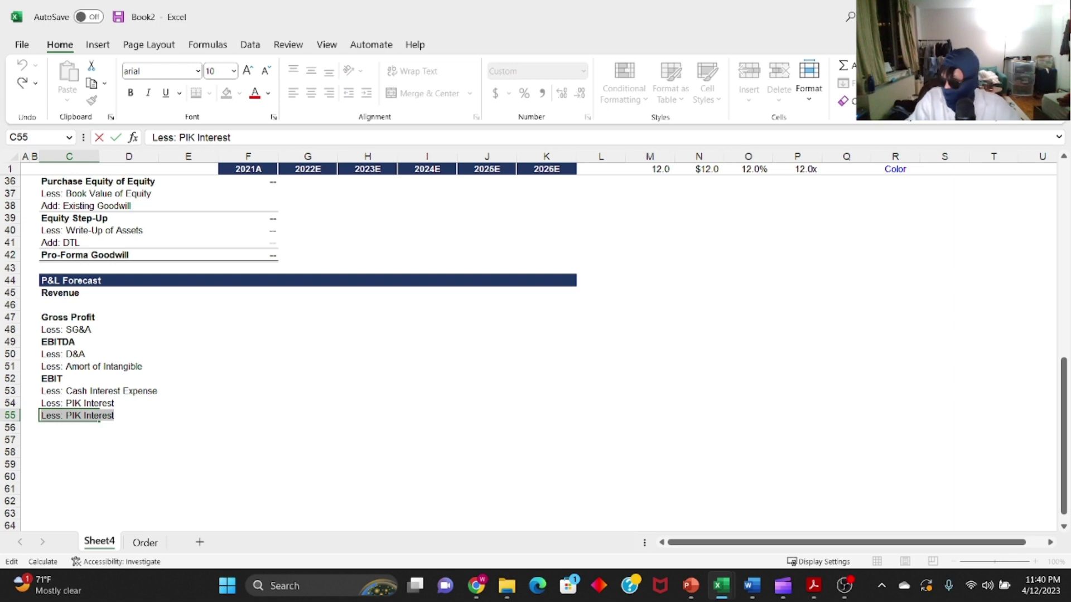
pyautogui.write('Less: Amort o')
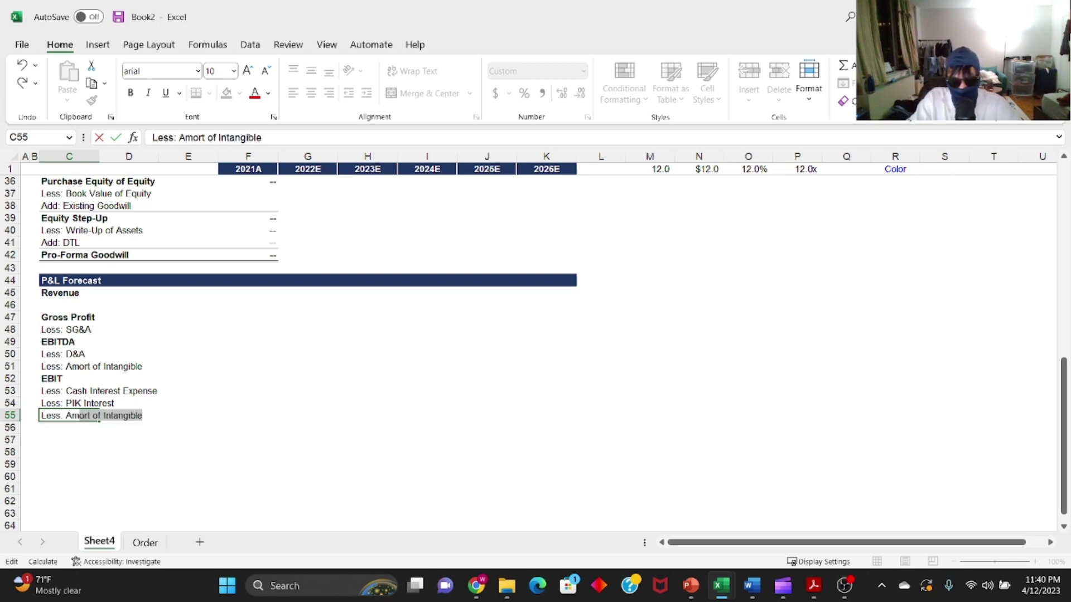
pyautogui.write('f Financing Fees')
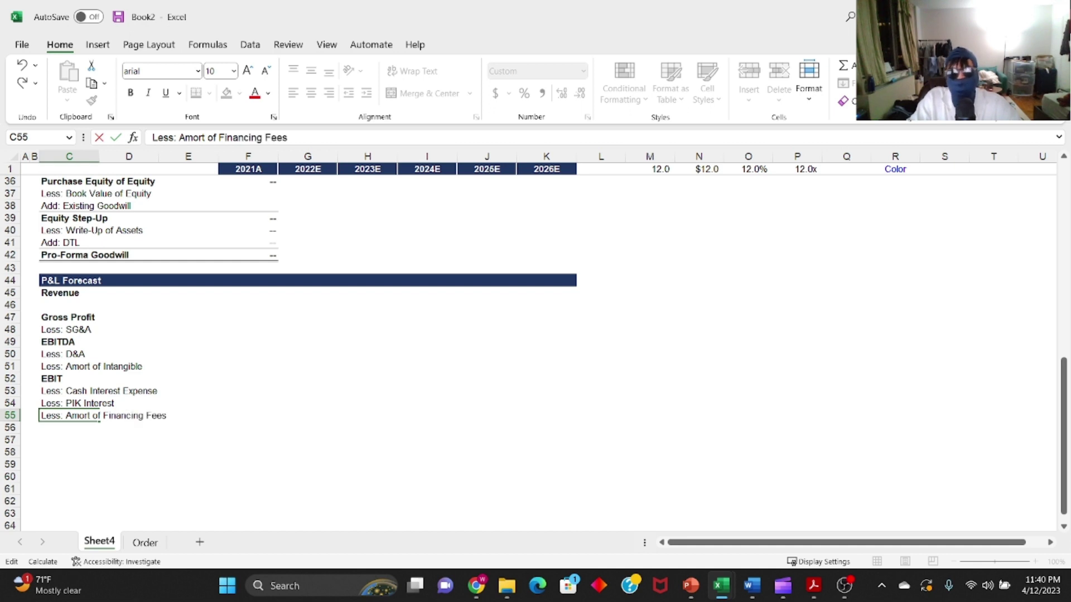
pyautogui.hotkey('ctrl', 'Return')
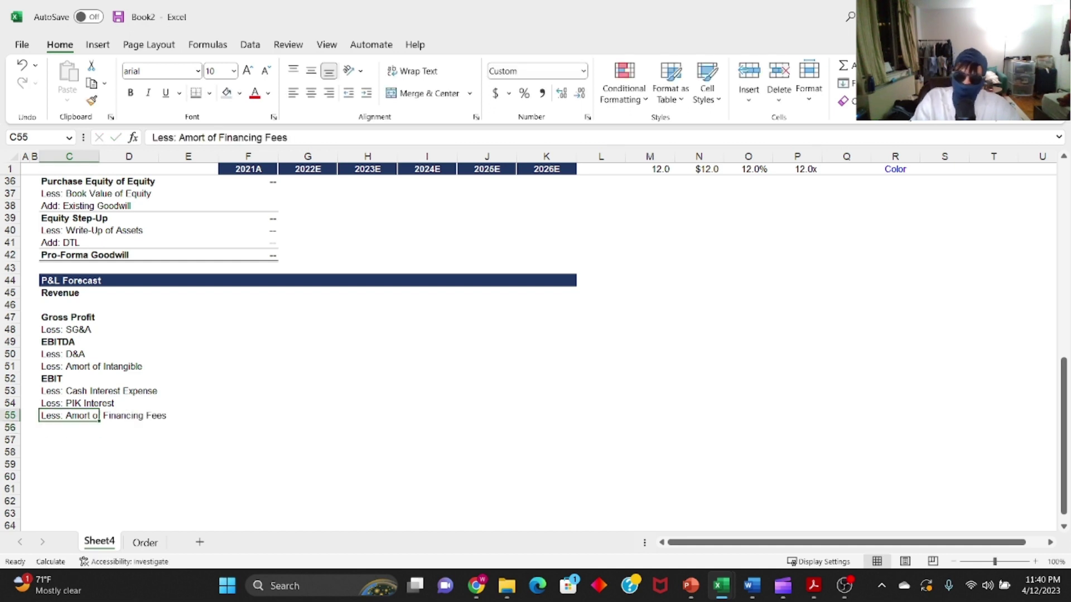
# - Enter the label "EBT" in C56, below the financing fee amortization line, and make the whole row bold
pyautogui.click(50, 378)
pyautogui.click(53, 341)
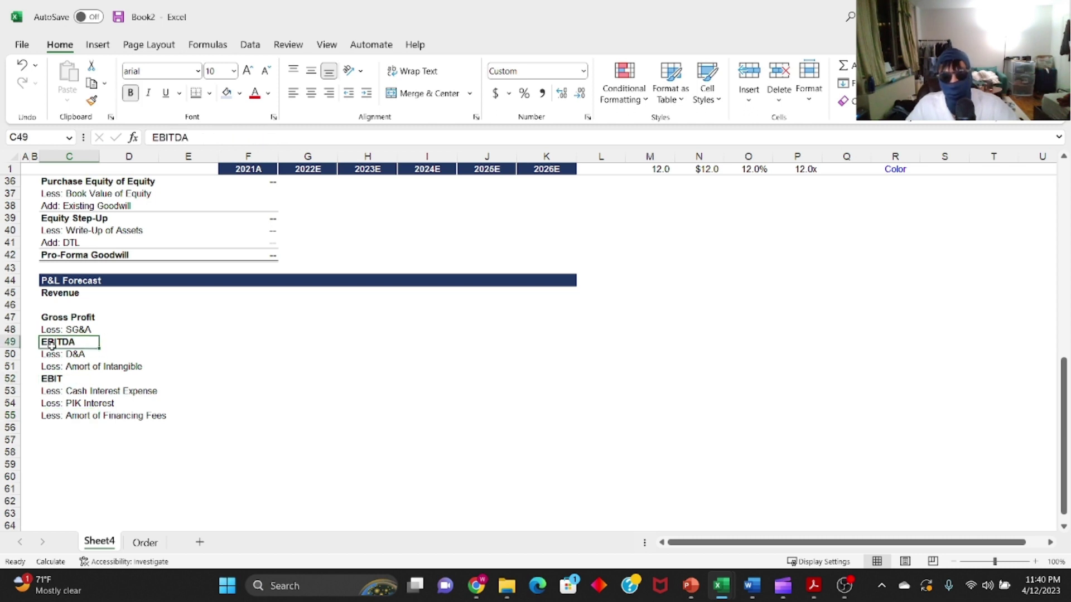
pyautogui.click(58, 379)
pyautogui.click(58, 416)
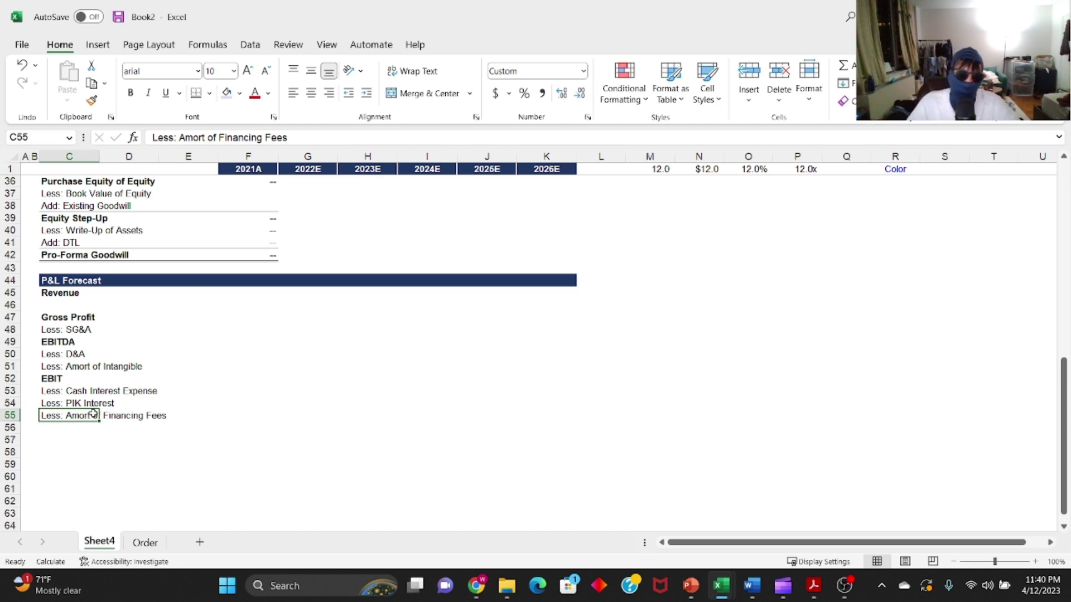
pyautogui.click(77, 391)
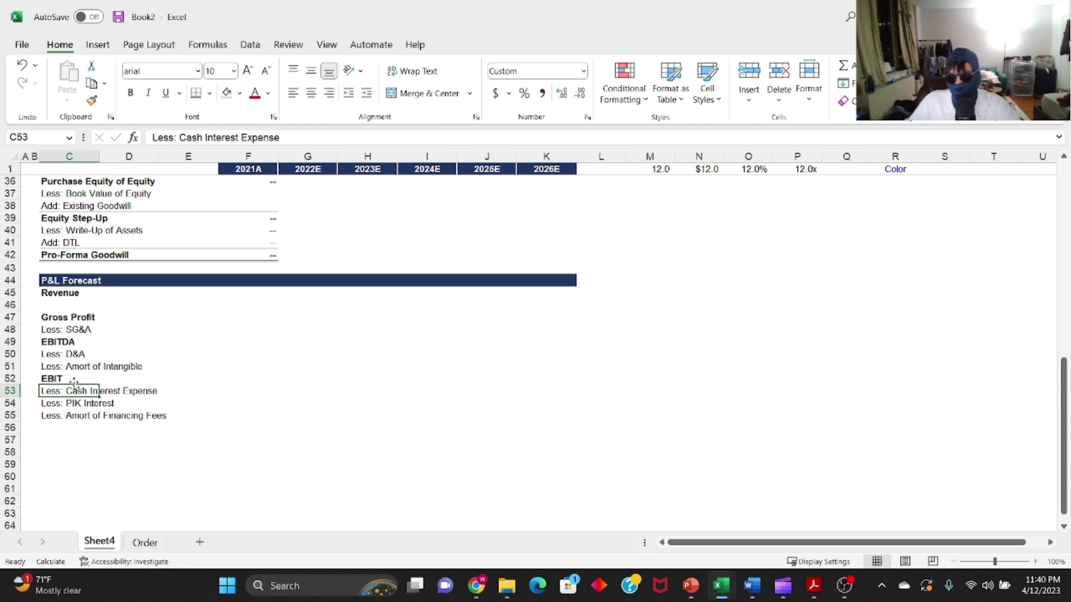
pyautogui.click(56, 415)
pyautogui.click(53, 428)
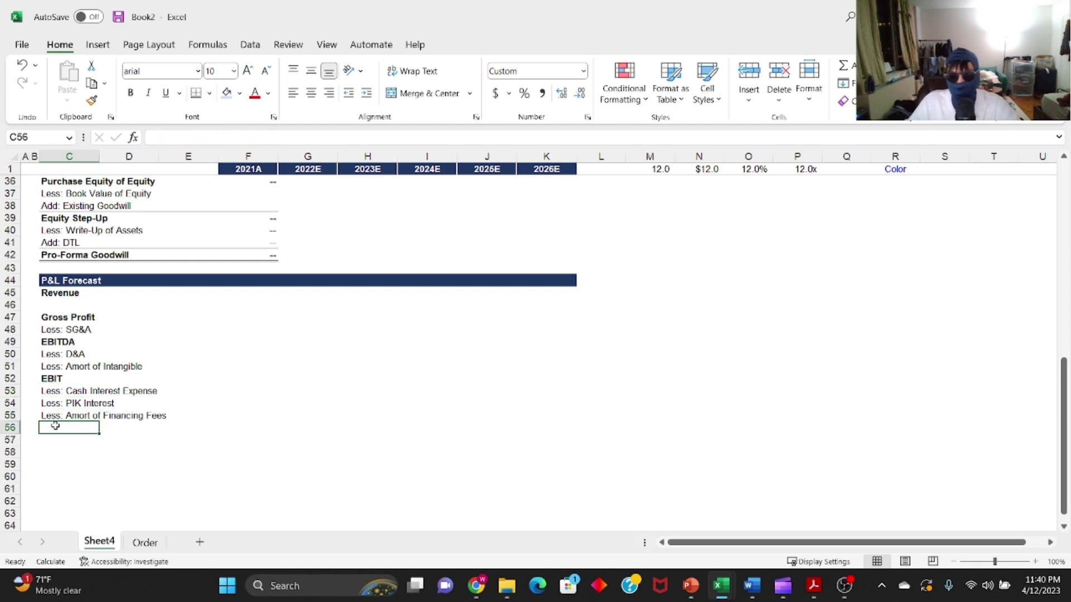
pyautogui.write('EBT')
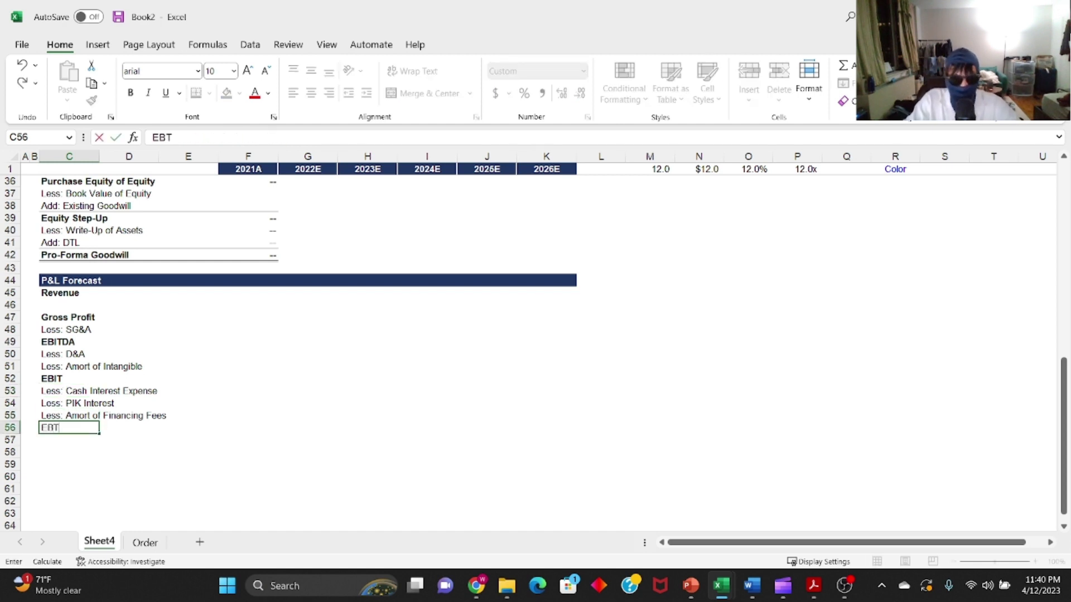
pyautogui.hotkey('ctrl', 'Return')
pyautogui.hotkey('shift', 'space')
pyautogui.hotkey('ctrl', 'b')
pyautogui.press('Down')
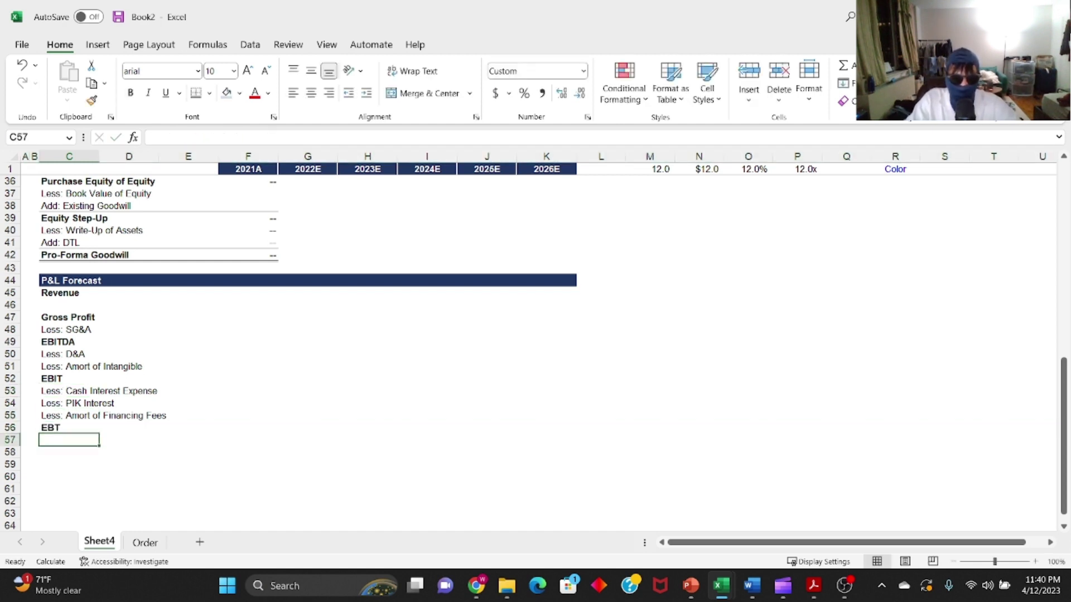
# - Enter "Less: Taxes" in C57 and "Net Income" in C58, and make the Net Income row bold
pyautogui.write('Less: Taxes')
pyautogui.press('Return')
pyautogui.write('Net Income')
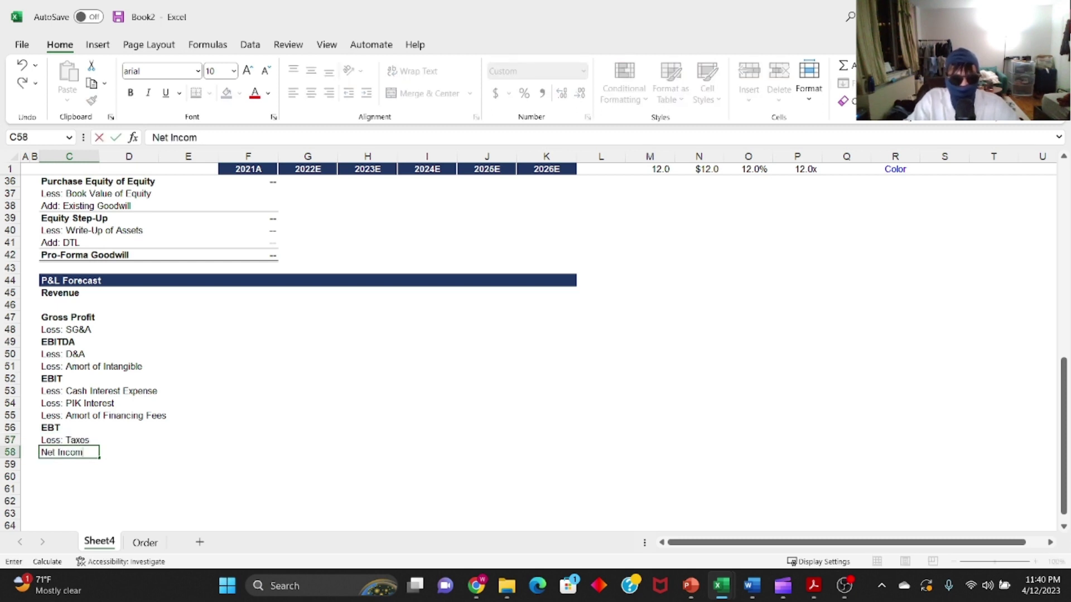
pyautogui.hotkey('ctrl', 'Return')
pyautogui.hotkey('shift', 'space')
pyautogui.hotkey('ctrl', 'b')
# - Add top and bottom borders to the Net Income row from C58 to K58
pyautogui.hotkey('shift', 'Right')
pyautogui.hotkey('shift', 'Right')
pyautogui.hotkey('shift', 'Right')
pyautogui.hotkey('shift', 'Right')
pyautogui.hotkey('shift', 'Right')
pyautogui.hotkey('shift', 'Right')
pyautogui.hotkey('shift', 'Right')
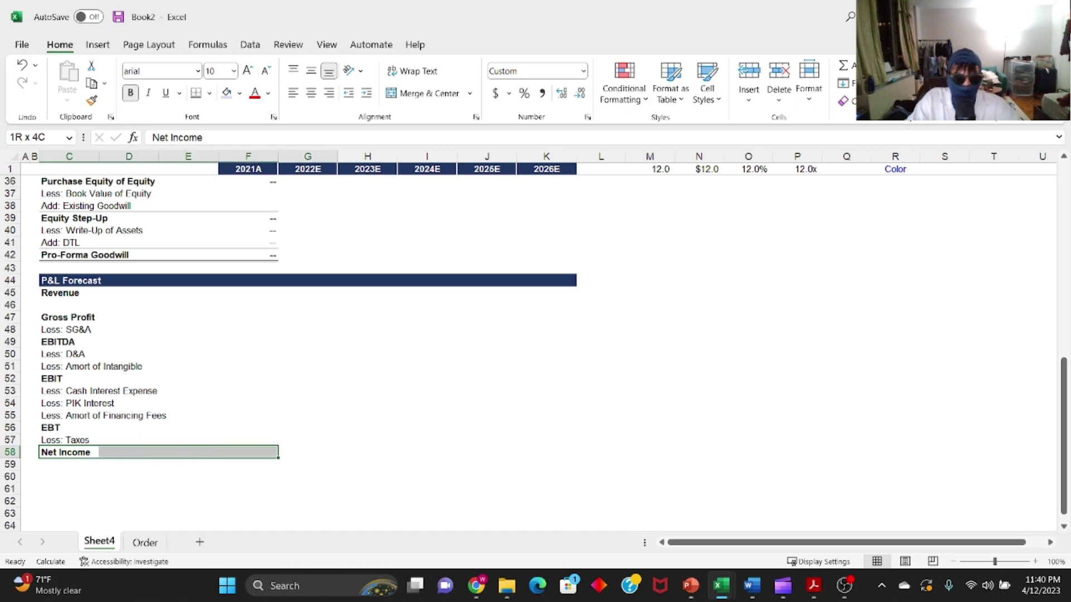
pyautogui.hotkey('shift', 'Right')
pyautogui.hotkey('alt', 'h')
pyautogui.press('b')
pyautogui.press('c')
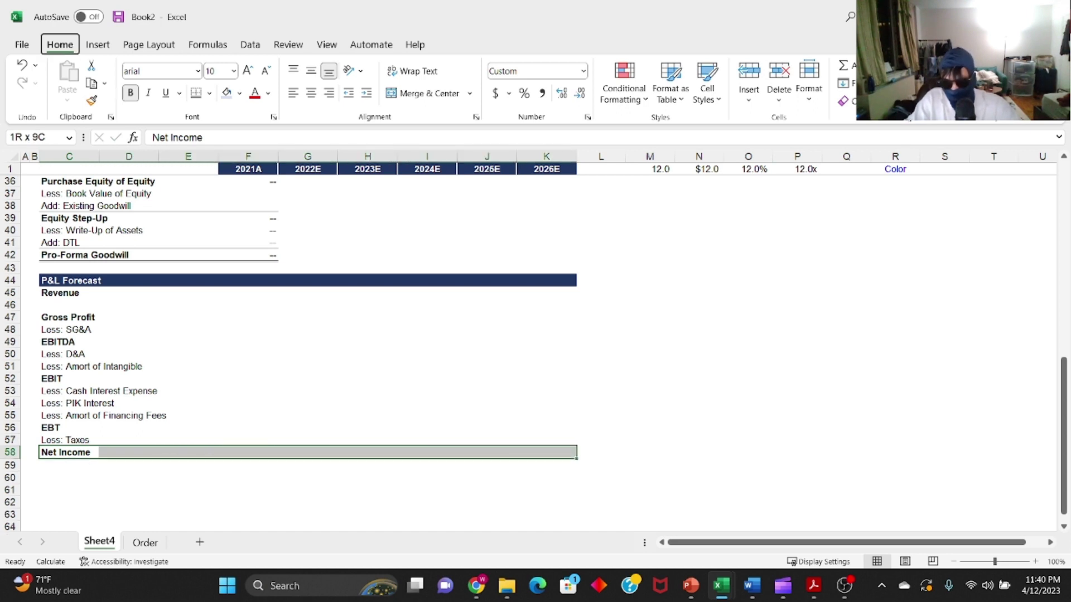
# - Add a top border to the EBT row from C56 to K56
pyautogui.press('Up')
pyautogui.press('Up')
pyautogui.hotkey('shift', 'Right')
pyautogui.hotkey('shift', 'Right')
pyautogui.hotkey('shift', 'Right')
pyautogui.hotkey('shift', 'Right')
pyautogui.hotkey('shift', 'Right')
pyautogui.hotkey('shift', 'Right')
pyautogui.hotkey('shift', 'Right')
pyautogui.hotkey('shift', 'Right')
pyautogui.press('alt')
pyautogui.press('h')
pyautogui.press('b')
pyautogui.press('p')
# - Add a top border to the EBIT row from C52 to K52
pyautogui.press('Up')
pyautogui.press('Up')
pyautogui.press('Up')
pyautogui.press('Up')
pyautogui.hotkey('shift', 'Right')
pyautogui.hotkey('shift', 'Right')
pyautogui.hotkey('shift', 'Right')
pyautogui.hotkey('shift', 'Right')
pyautogui.hotkey('shift', 'Right')
pyautogui.hotkey('shift', 'Right')
pyautogui.hotkey('shift', 'Right')
pyautogui.hotkey('shift', 'Right')
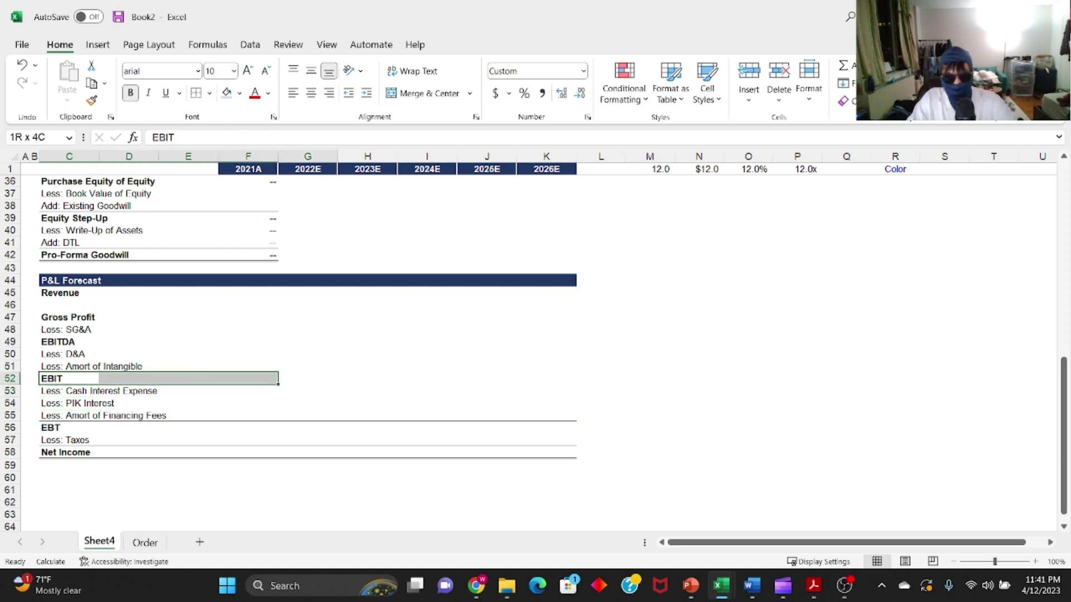
pyautogui.hotkey('alt', 'h')
pyautogui.press('b')
pyautogui.press('p')
# - Add a top border to the EBITDA row from C49 to K49
pyautogui.press('Up')
pyautogui.press('Up')
pyautogui.press('Up')
pyautogui.hotkey('shift', 'Right')
pyautogui.hotkey('shift', 'Right')
pyautogui.hotkey('shift', 'Right')
pyautogui.hotkey('shift', 'Right')
pyautogui.hotkey('shift', 'Right')
pyautogui.hotkey('shift', 'Right')
pyautogui.hotkey('shift', 'Right')
pyautogui.hotkey('shift', 'Right')
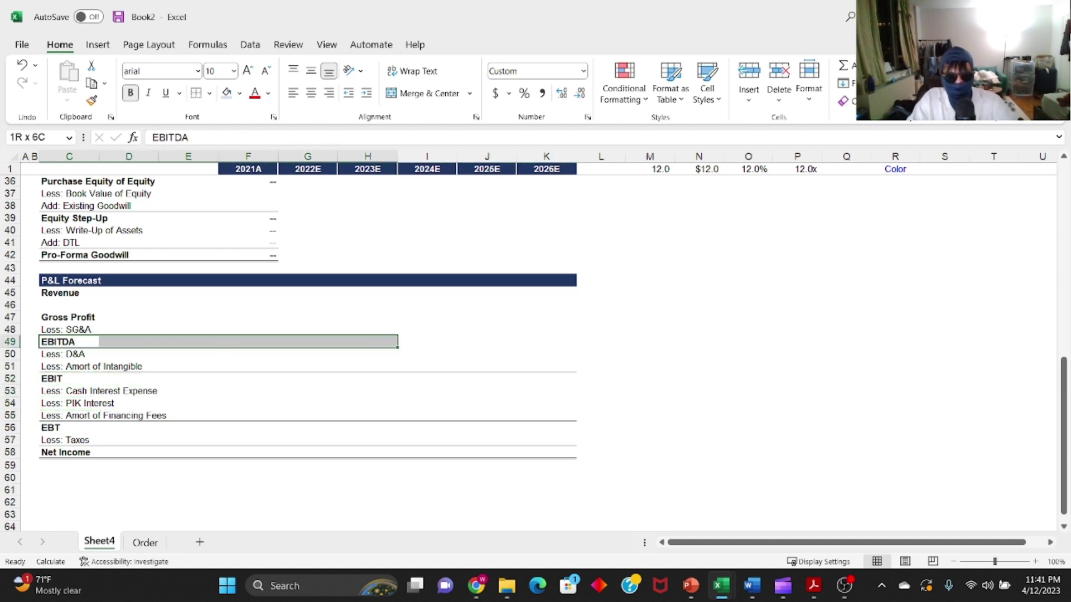
pyautogui.hotkey('alt', 'h')
pyautogui.press('b')
pyautogui.press('p')
pyautogui.press('Down')
pyautogui.press('Up')
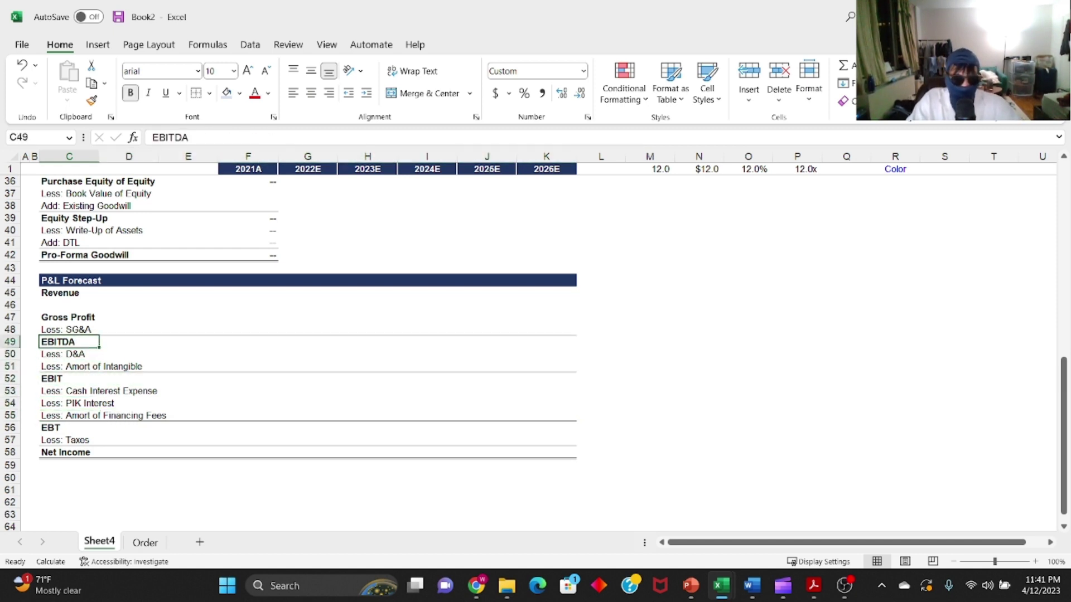
# - Enter the heading "Assumptions:" in C60, two rows below Net Income, and make it bold and underlined
pyautogui.hotkey('ctrl', 'Down')
pyautogui.hotkey('ctrl', 'Down')
pyautogui.hotkey('ctrl', 'Up')
pyautogui.hotkey('ctrl', 'Up')
pyautogui.hotkey('ctrl', 'Up')
pyautogui.hotkey('ctrl', 'Up')
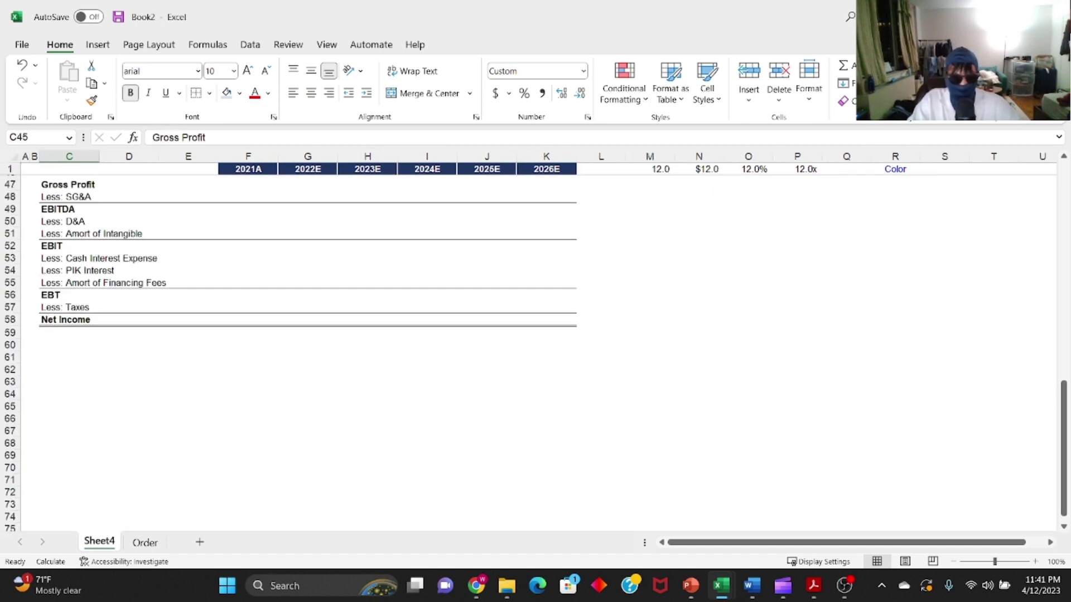
pyautogui.hotkey('ctrl', 'Down')
pyautogui.hotkey('ctrl', 'Down')
pyautogui.hotkey('ctrl', 'Down')
pyautogui.press('Down')
pyautogui.press('Down')
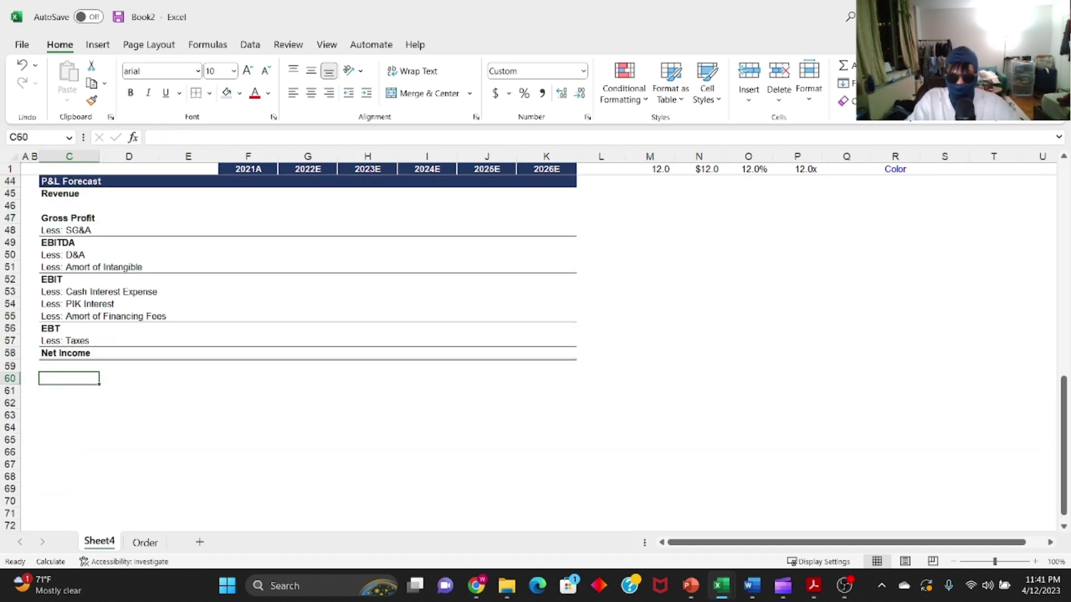
pyautogui.write('Assumptions')
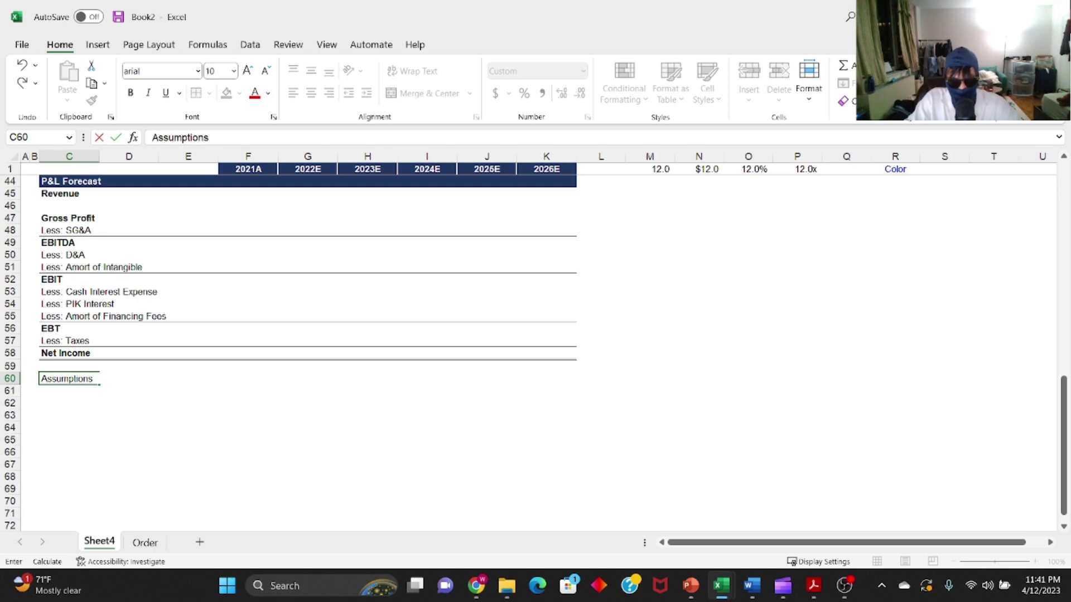
pyautogui.hotkey('ctrl', 'Return')
pyautogui.hotkey('ctrl', 'b')
pyautogui.hotkey('ctrl', 'u')
pyautogui.press('Up')
pyautogui.press('Down')
pyautogui.press('F2')
pyautogui.press('Return')
pyautogui.press('Down')
pyautogui.press('Down')
pyautogui.press('Up')
pyautogui.press('Up')
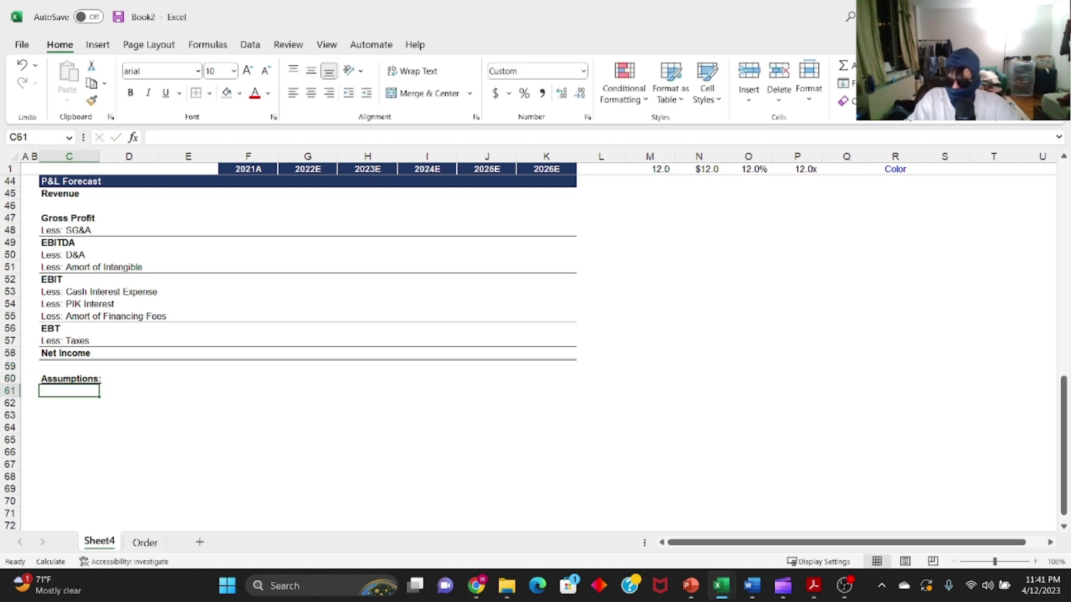
# - Enter the labels "% Revenue Growth", "% Gross Margin" and "% SG&A Growth" in C61 to C63
pyautogui.write('%')
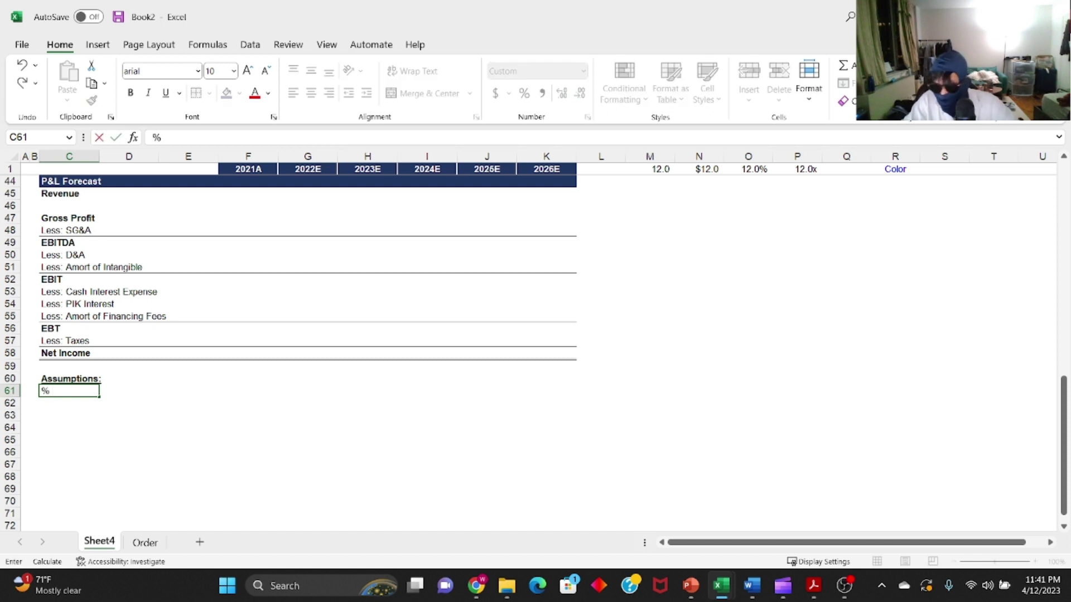
pyautogui.write(' Revenue Growth')
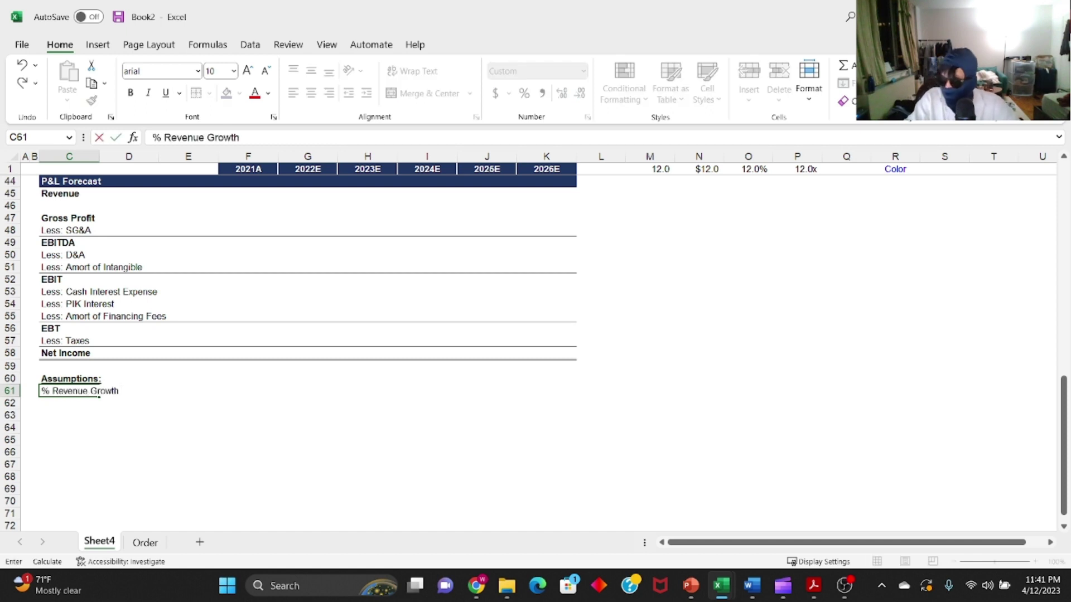
pyautogui.press('Return')
pyautogui.write('% ')
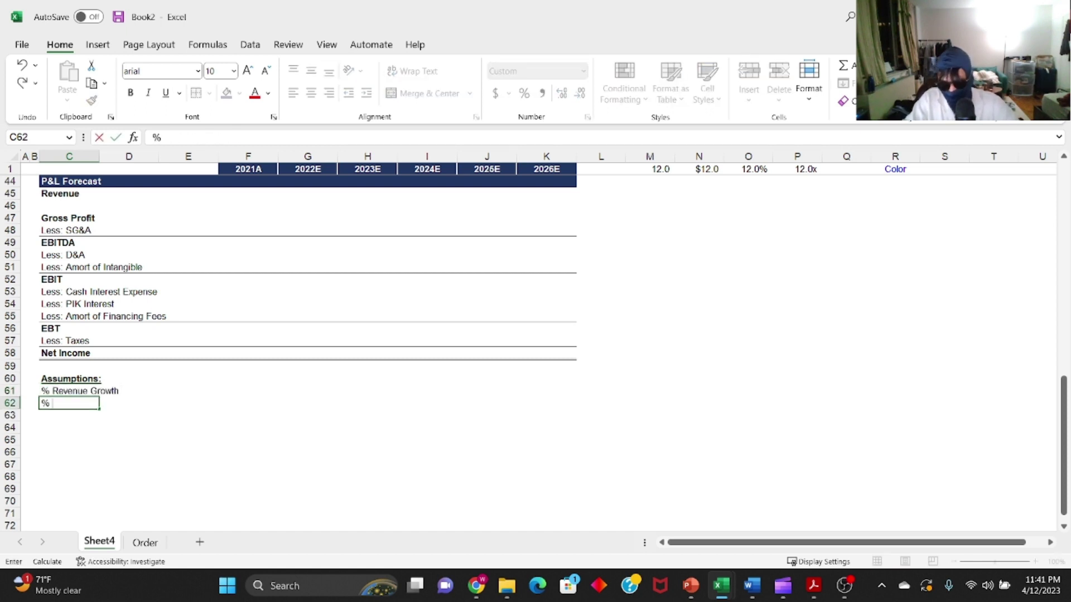
pyautogui.write('Gross Margn')
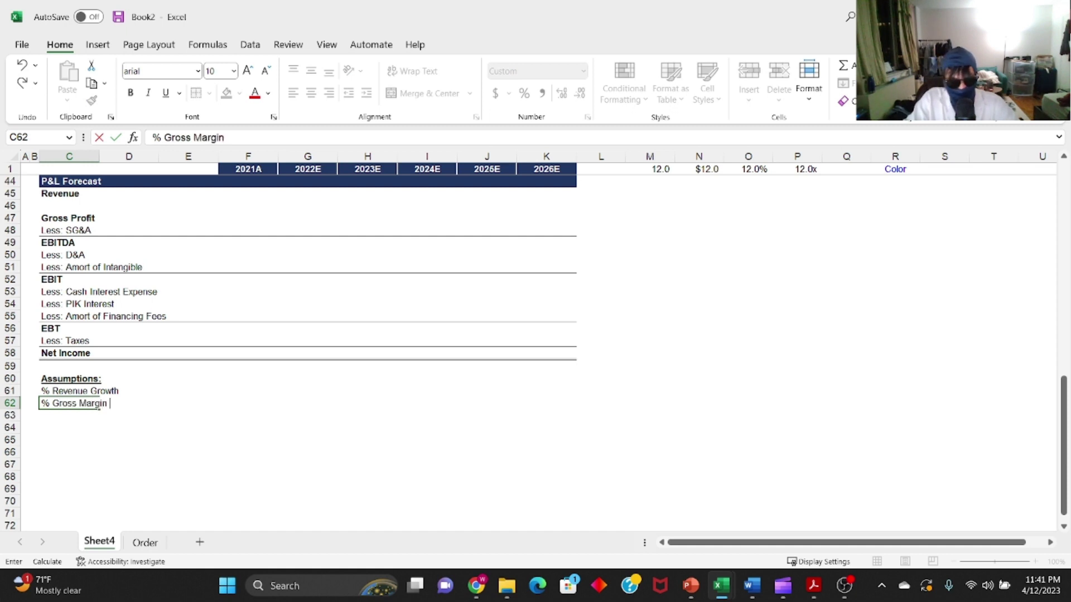
pyautogui.press('Return')
pyautogui.write('% ')
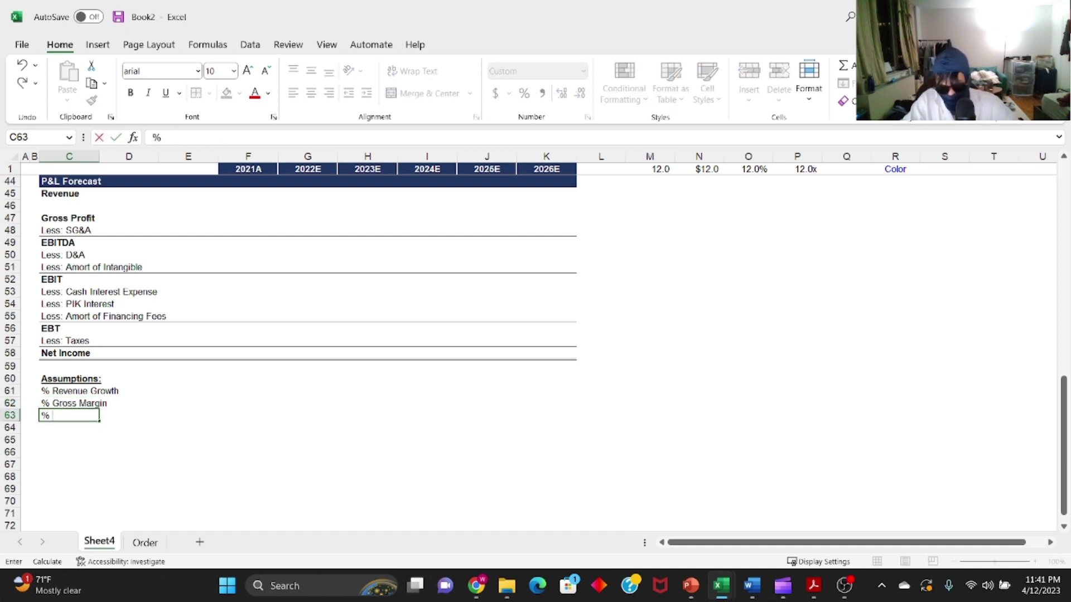
pyautogui.write('SG&A Growth')
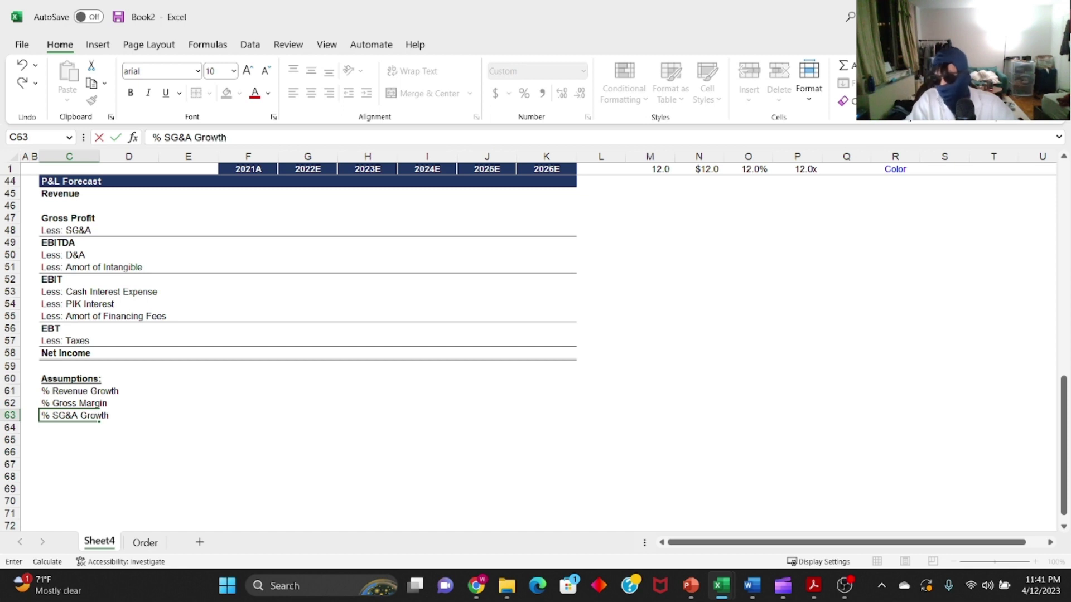
pyautogui.press('Return')
pyautogui.press('Up')
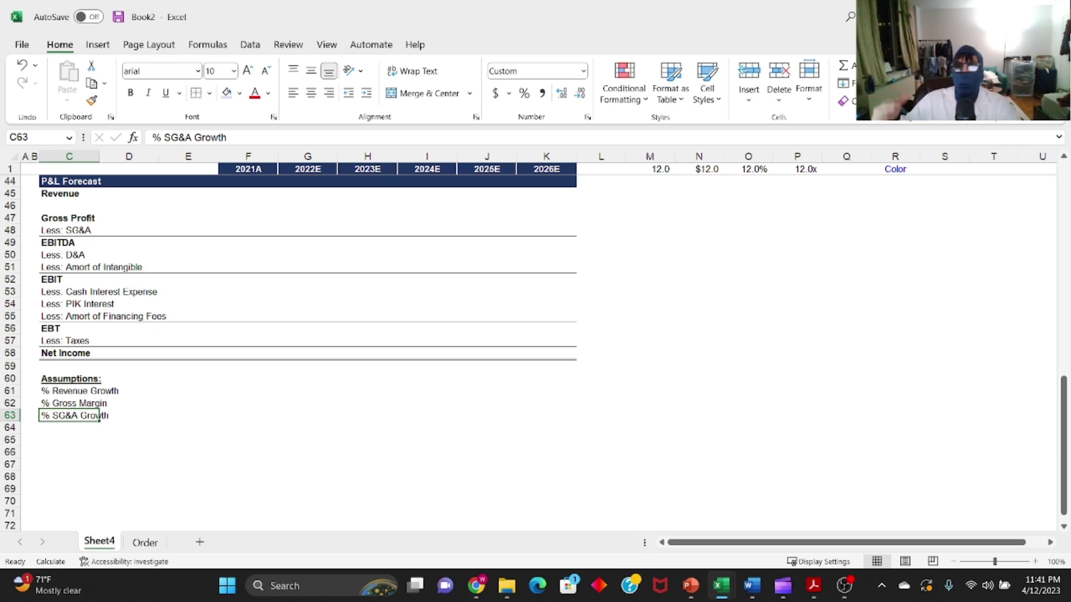
# - Italicize the three assumption rows, 61 to 63
pyautogui.press('Down')
pyautogui.press('Up')
pyautogui.press('Up')
pyautogui.press('Up')
pyautogui.hotkey('shift', 'space')
pyautogui.hotkey('shift', 'Down')
pyautogui.hotkey('shift', 'Down')
pyautogui.hotkey('ctrl', 'i')
pyautogui.press('Down')
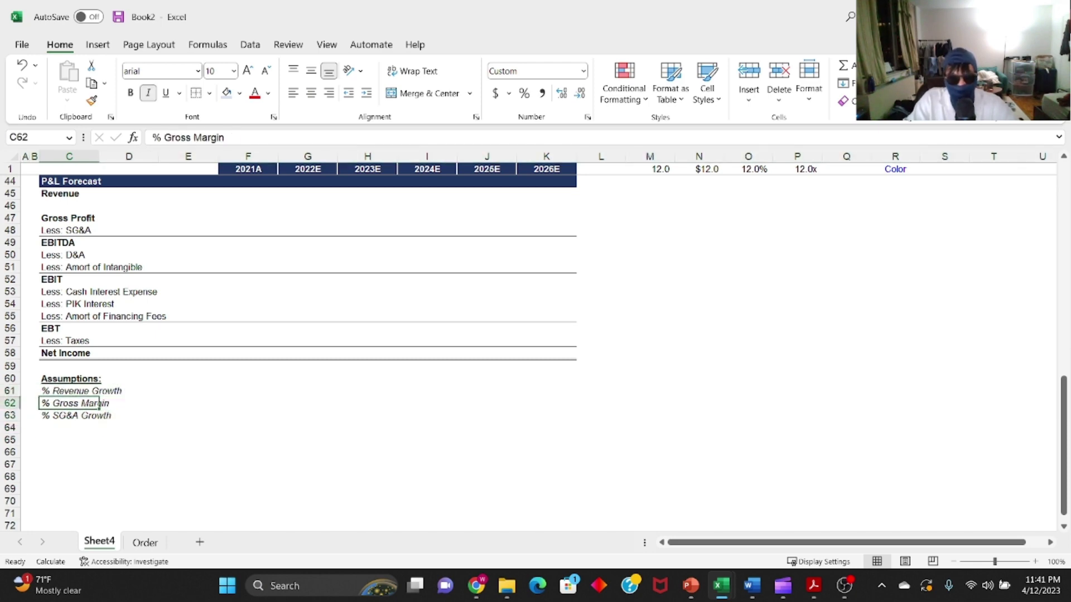
# - Enter .15 as the 2022E revenue growth in G61 and link the 2023E cell H61 to it with =G61
pyautogui.press('Up')
pyautogui.press('Right')
pyautogui.press('Right')
pyautogui.press('Right')
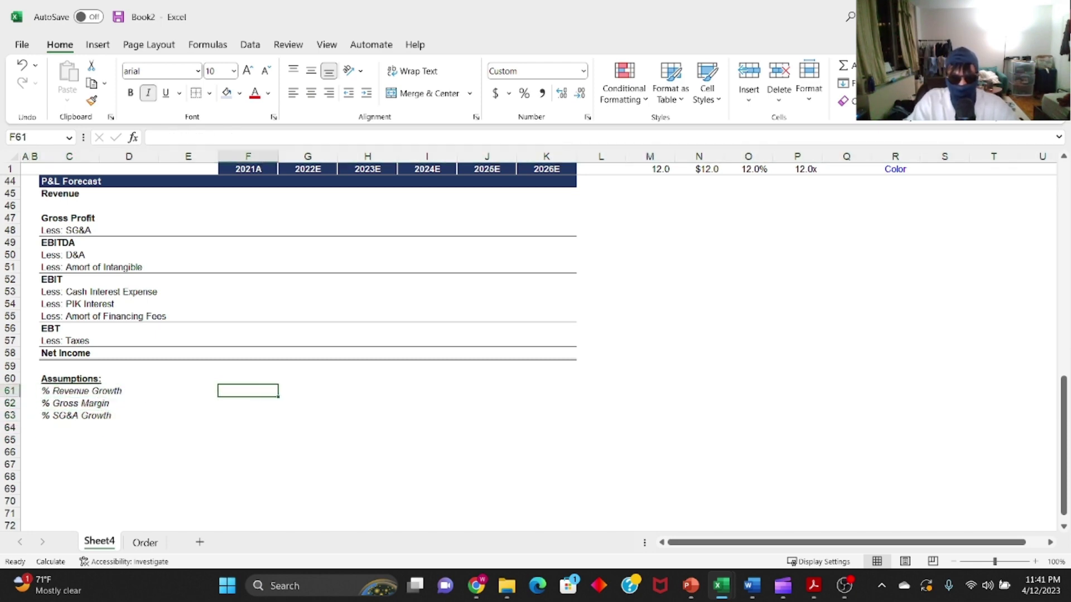
pyautogui.press('Right')
pyautogui.write('=')
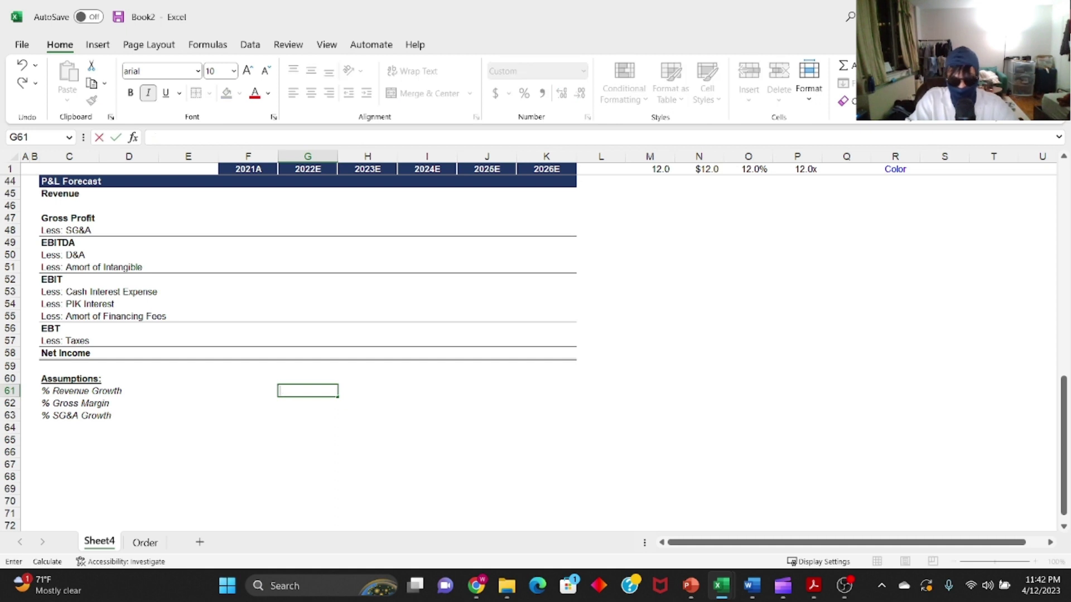
pyautogui.write('.15')
pyautogui.press('Right')
pyautogui.write('=')
pyautogui.press('Left')
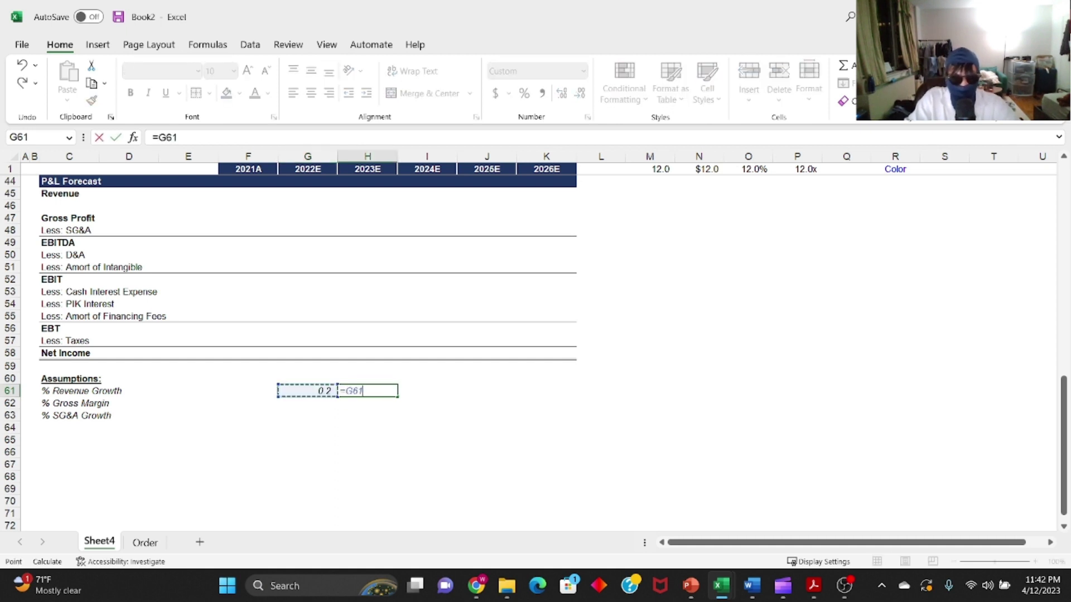
pyautogui.hotkey('ctrl', 'Return')
# - Copy the revenue growth link from H61 across to K61
pyautogui.hotkey('ctrl', 'c')
pyautogui.hotkey('shift', 'Right')
pyautogui.hotkey('shift', 'Right')
pyautogui.hotkey('shift', 'Right')
pyautogui.hotkey('ctrl', 'v')
pyautogui.press('Escape')
pyautogui.press('Left')
pyautogui.press('Right')
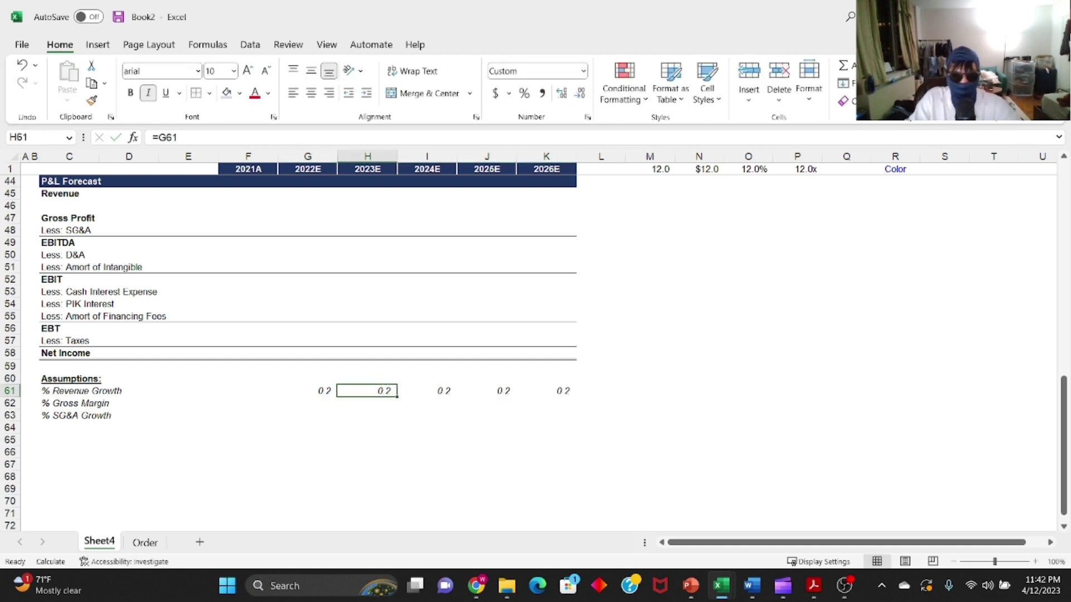
# - Copy the blue percentage format of the Step-Up of Assets input in F13 onto G61, pasting formats only
pyautogui.scroll(13, 564, 266)
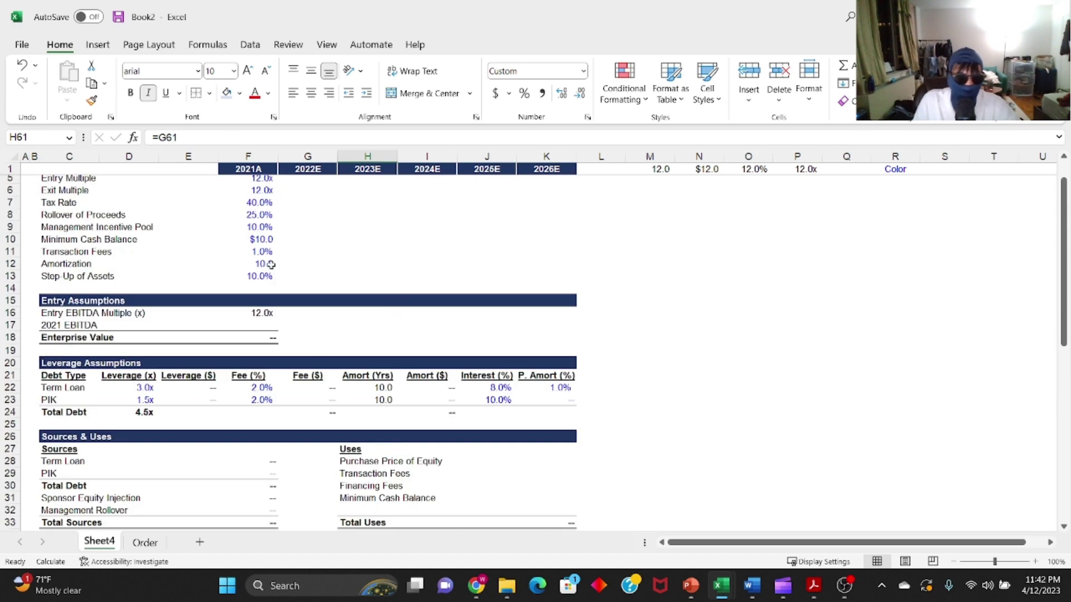
pyautogui.click(261, 275)
pyautogui.hotkey('ctrl', 'c')
pyautogui.scroll(-17, 261, 275)
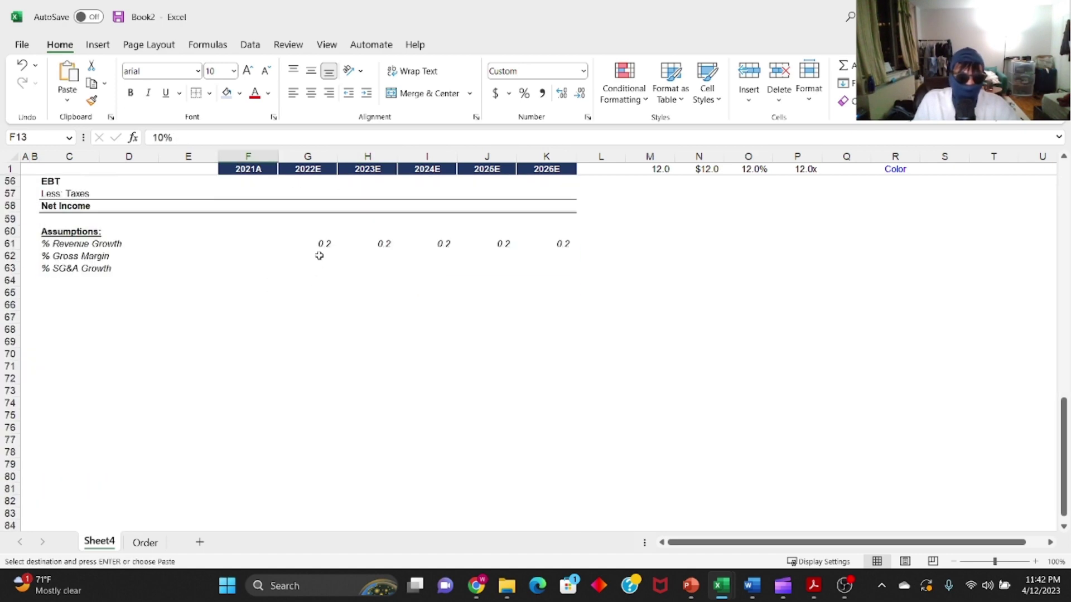
pyautogui.click(319, 254)
pyautogui.press('Up')
pyautogui.hotkey('alt', 'e')
pyautogui.press('s')
pyautogui.press('t')
pyautogui.press('Return')
# - Fill the 2022E revenue growth cell G61 right through K61
pyautogui.press('Down')
pyautogui.press('Up')
pyautogui.hotkey('ctrl', 'shift', 'Right')
pyautogui.hotkey('ctrl', 'r')
pyautogui.press('Left')
pyautogui.press('Right')
pyautogui.press('Right')
pyautogui.press('Right')
pyautogui.press('Left')
pyautogui.press('Left')
pyautogui.press('Right')
pyautogui.press('Left')
# - Copy the 2022E revenue growth cell G61 into F62 and set the 2021A gross margin there to 40%
pyautogui.hotkey('ctrl', 'c')
pyautogui.press('Down')
pyautogui.press('Left')
pyautogui.hotkey('ctrl', 'v')
pyautogui.press('Escape')
pyautogui.press('Down')
pyautogui.press('Up')
pyautogui.write('40')
pyautogui.press('Return')
# - Enter the formula =F62+0.005 in G62 for the 2022E gross margin
pyautogui.press('Right')
pyautogui.press('Up')
pyautogui.write('=')
pyautogui.press('Left')
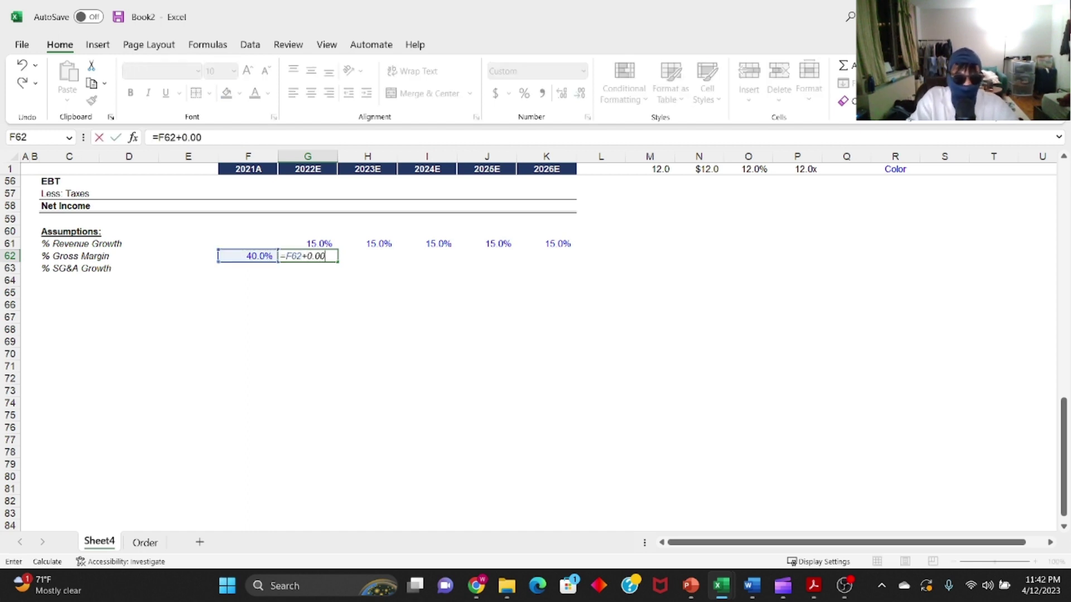
pyautogui.write('+0.0')
pyautogui.press('Return')
# - Copy the gross margin formula from G62 across to K62
pyautogui.press('Up')
pyautogui.hotkey('ctrl', 'c')
pyautogui.press('Right')
pyautogui.press('Right')
pyautogui.press('Right')
pyautogui.press('Right')
pyautogui.hotkey('ctrl', 'shift', 'Left')
pyautogui.press('Return')
# - Apply the format of the 2021A gross margin cell F62 to the whole row through K62, pasting formats only
pyautogui.hotkey('ctrl', 'Left')
pyautogui.hotkey('ctrl', 'c')
pyautogui.hotkey('ctrl', 'shift', 'Right')
pyautogui.hotkey('ctrl', 'alt', 'v')
pyautogui.press('t')
pyautogui.press('Return')
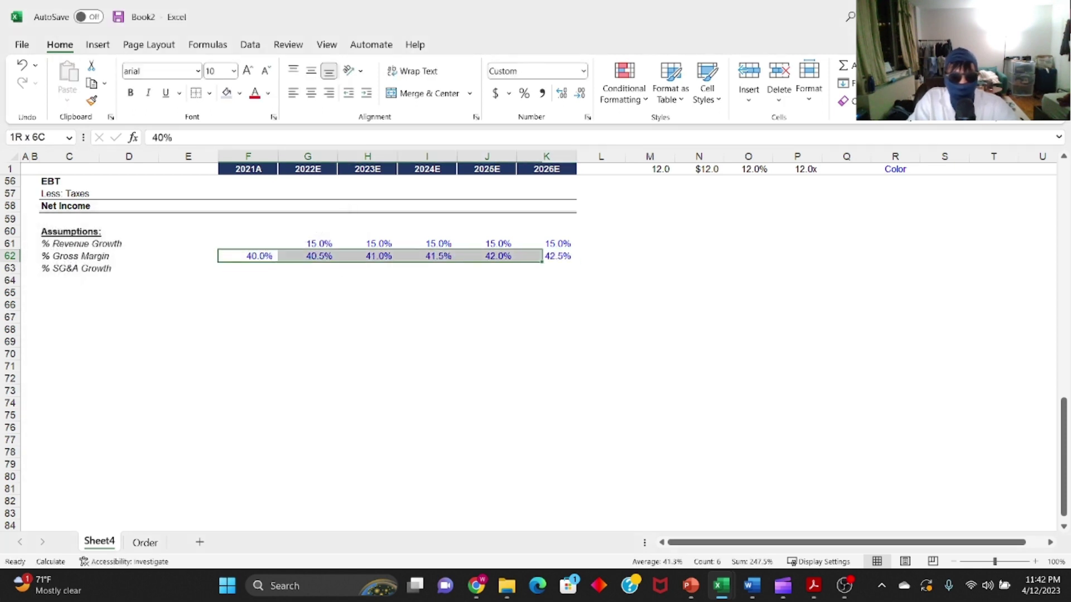
# - Set the font color of the gross margin formulas in G62:K62 to black
pyautogui.hotkey('ctrl', 'shift', 'Right')
pyautogui.press('Left')
pyautogui.press('Right')
pyautogui.press('Right')
pyautogui.hotkey('ctrl', 'shift', 'Right')
pyautogui.press('alt')
pyautogui.press('h')
pyautogui.press('c')
pyautogui.press('Escape')
pyautogui.press('Escape')
pyautogui.press('alt')
pyautogui.press('h')
pyautogui.press('f')
pyautogui.press('c')
pyautogui.press('Return')
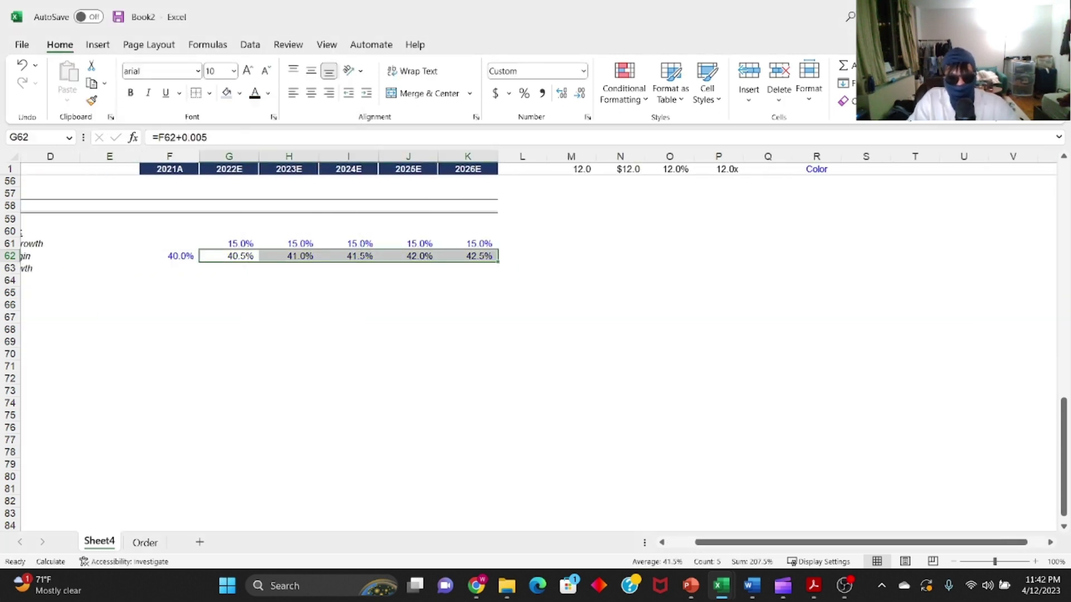
# - Copy the 2022E revenue growth cell G61 into G63 and set the 2022E SG&A growth there to 5%
pyautogui.hotkey('ctrl', 'Left')
pyautogui.hotkey('ctrl', 'Left')
pyautogui.hotkey('ctrl', 'Left')
pyautogui.press('Right')
pyautogui.press('Right')
pyautogui.press('Right')
pyautogui.press('Right')
pyautogui.press('Down')
pyautogui.press('Right')
pyautogui.press('Down')
pyautogui.press('Up')
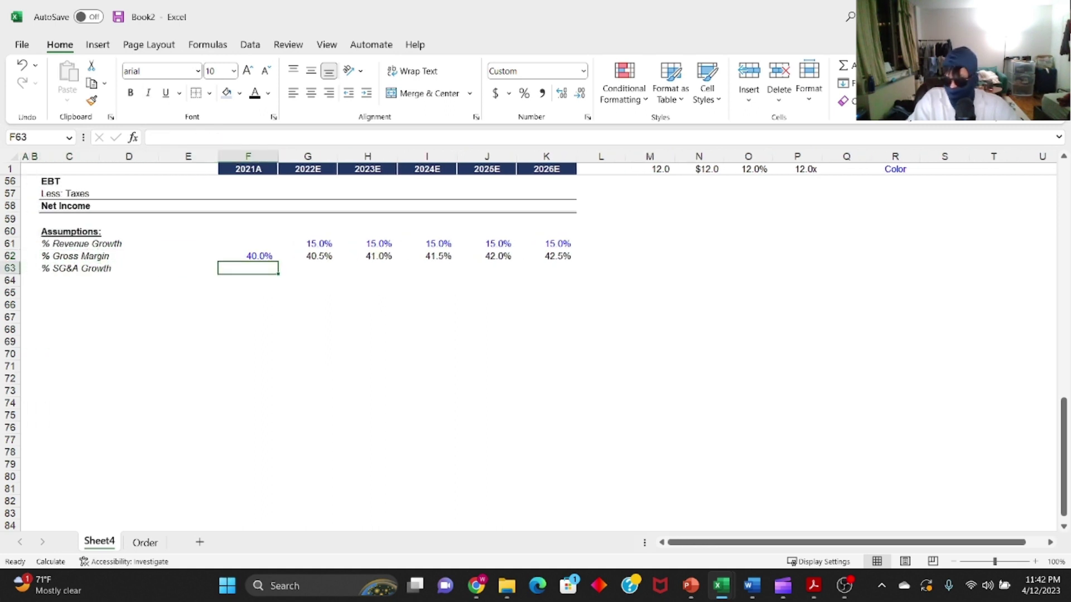
pyautogui.press('Right')
pyautogui.press('Up')
pyautogui.press('Up')
pyautogui.hotkey('ctrl', 'c')
pyautogui.press('Down')
pyautogui.press('Down')
pyautogui.press('Return')
pyautogui.press('Down')
pyautogui.press('Up')
pyautogui.hotkey('ctrl', 'Return')
# - Copy the 2022E SG&A growth from G63 across the forecast years to K63
pyautogui.hotkey('ctrl', 'c')
pyautogui.press('Up')
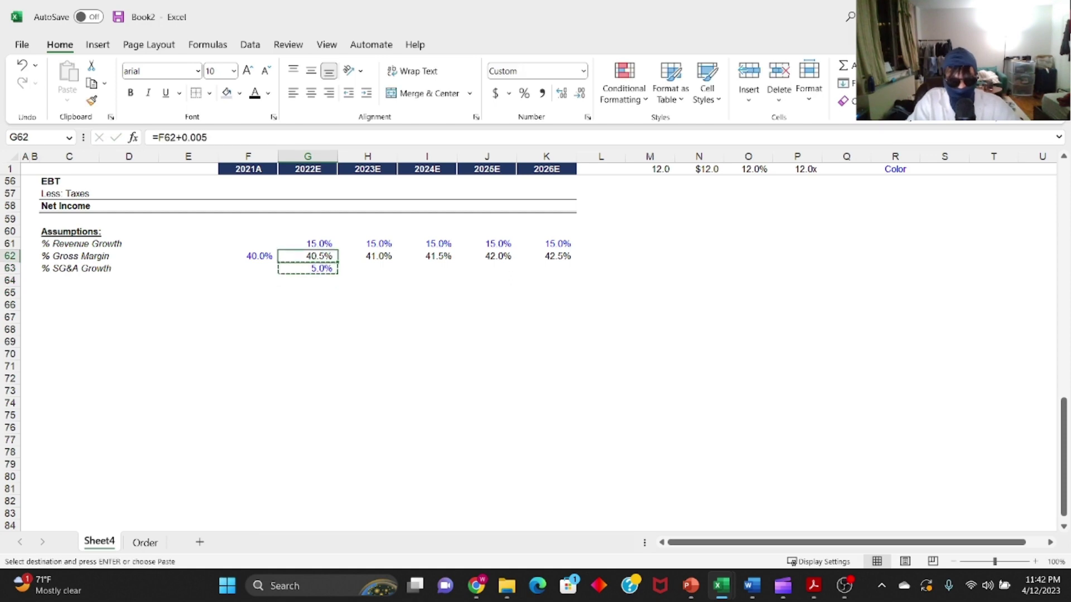
pyautogui.hotkey('ctrl', 'Right')
pyautogui.press('Down')
pyautogui.hotkey('ctrl', 'shift', 'Left')
pyautogui.press('Return')
pyautogui.press('Left')
pyautogui.hotkey('ctrl', 'Left')
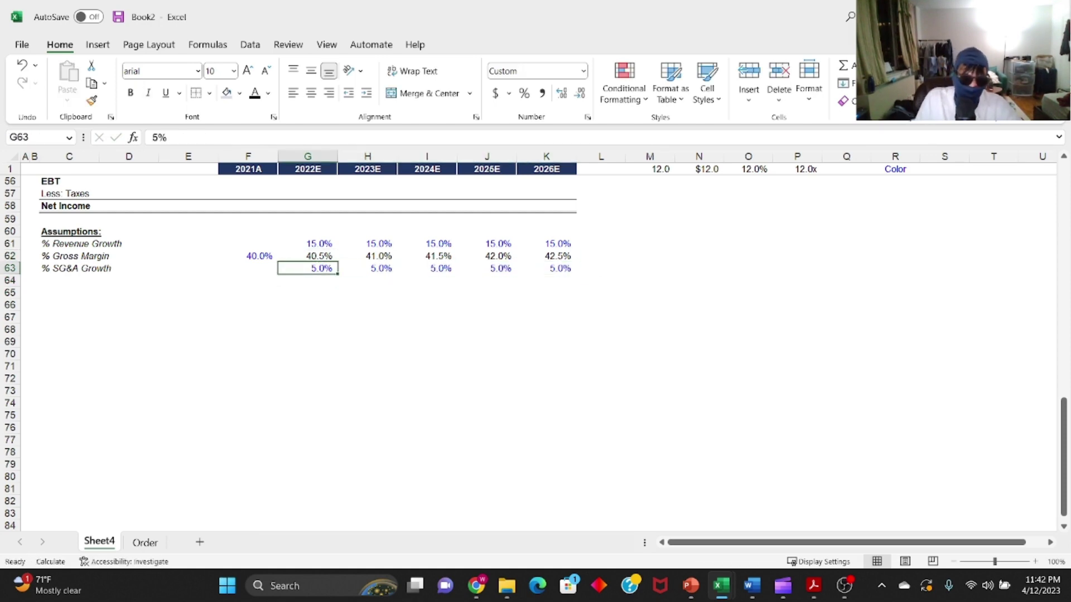
# - Enter 200 as the 2021A revenue in F45 of the P&L Forecast
pyautogui.scroll(8, 615, 381)
pyautogui.scroll(-5, 376, 442)
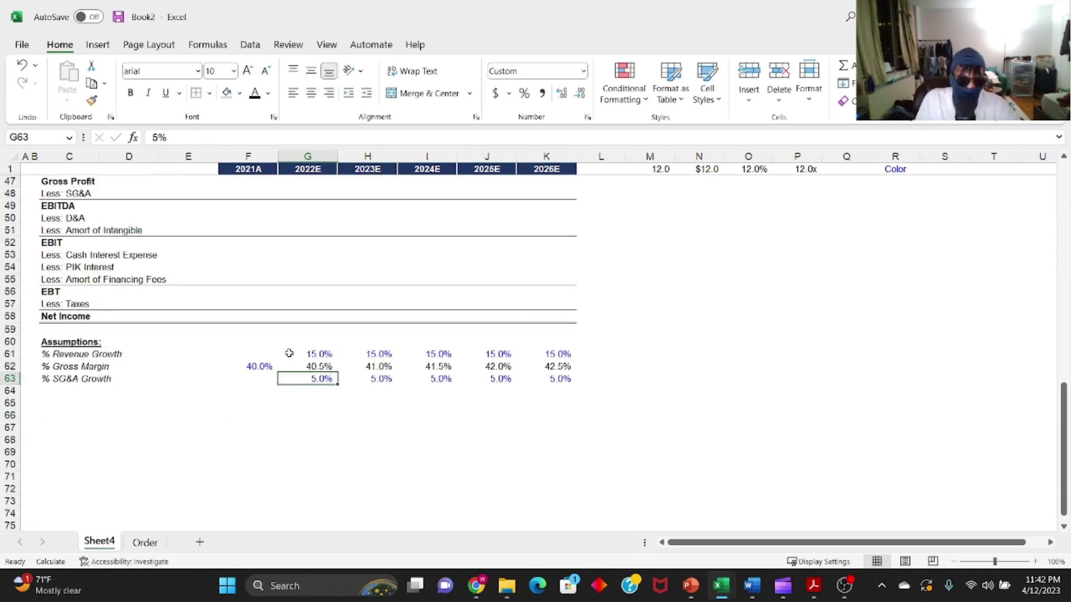
pyautogui.scroll(5, 246, 321)
pyautogui.click(255, 341)
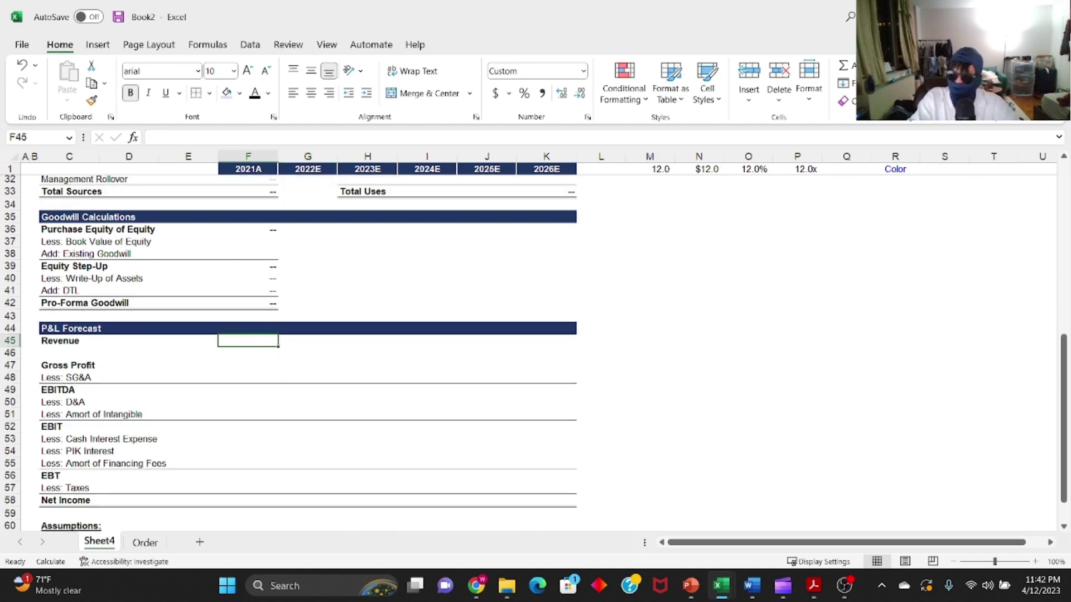
pyautogui.write('200')
pyautogui.press('Return')
pyautogui.press('Up')
# - Enter the formula =F62*F45 in F47 for the 2021A gross profit
pyautogui.press('Down')
pyautogui.press('Down')
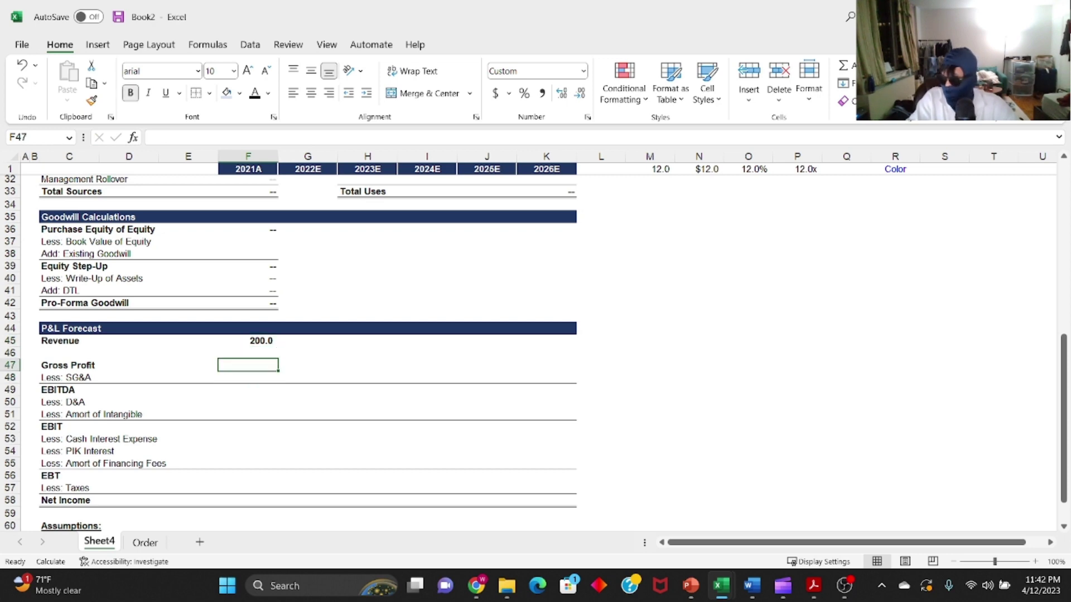
pyautogui.write('8')
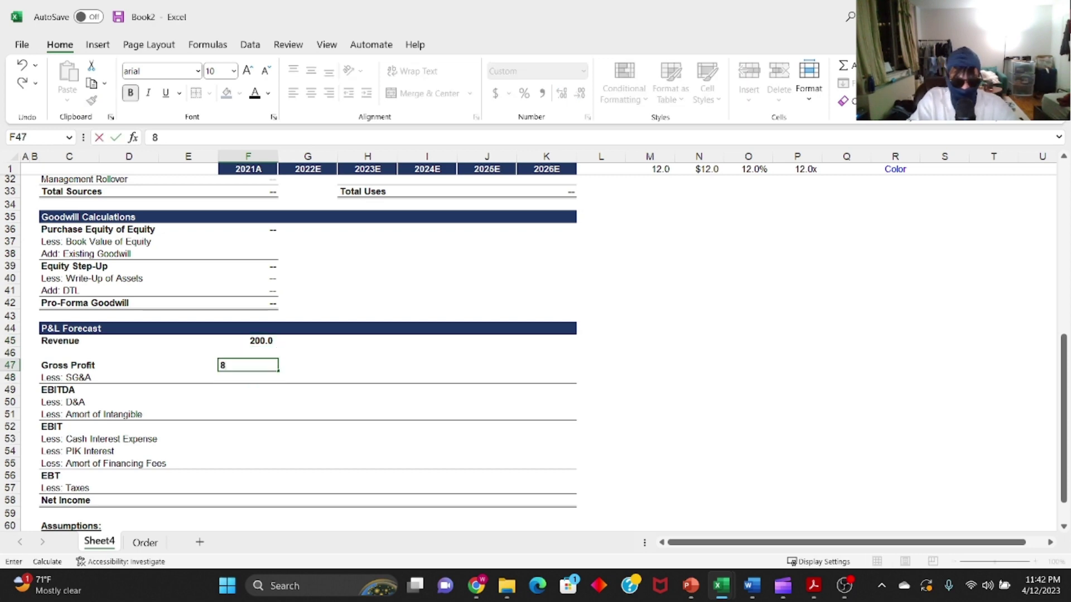
pyautogui.press('Escape')
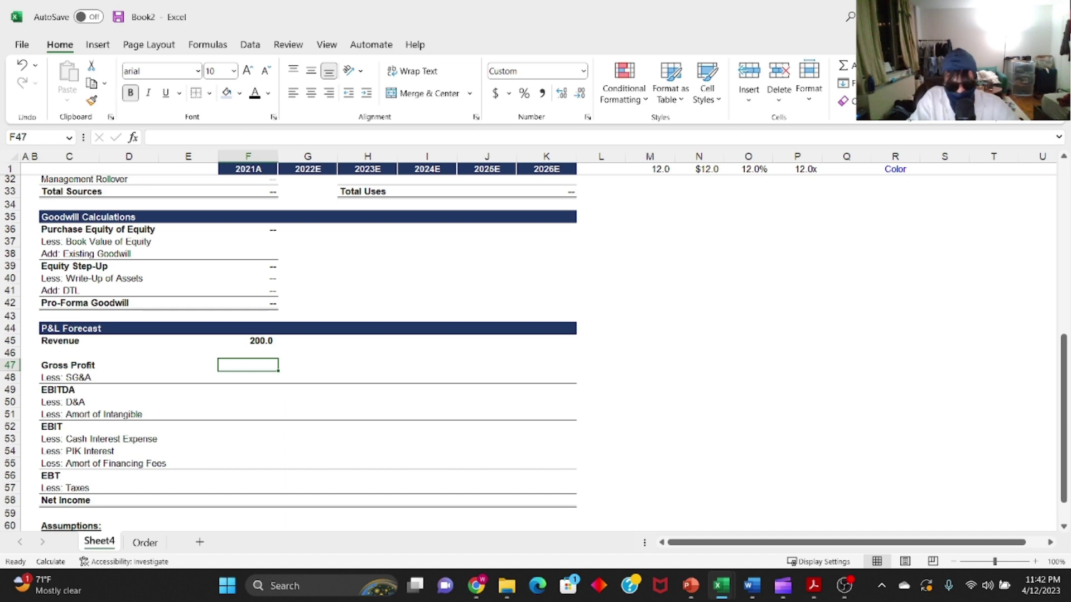
pyautogui.write('=')
pyautogui.hotkey('ctrl', 'Down')
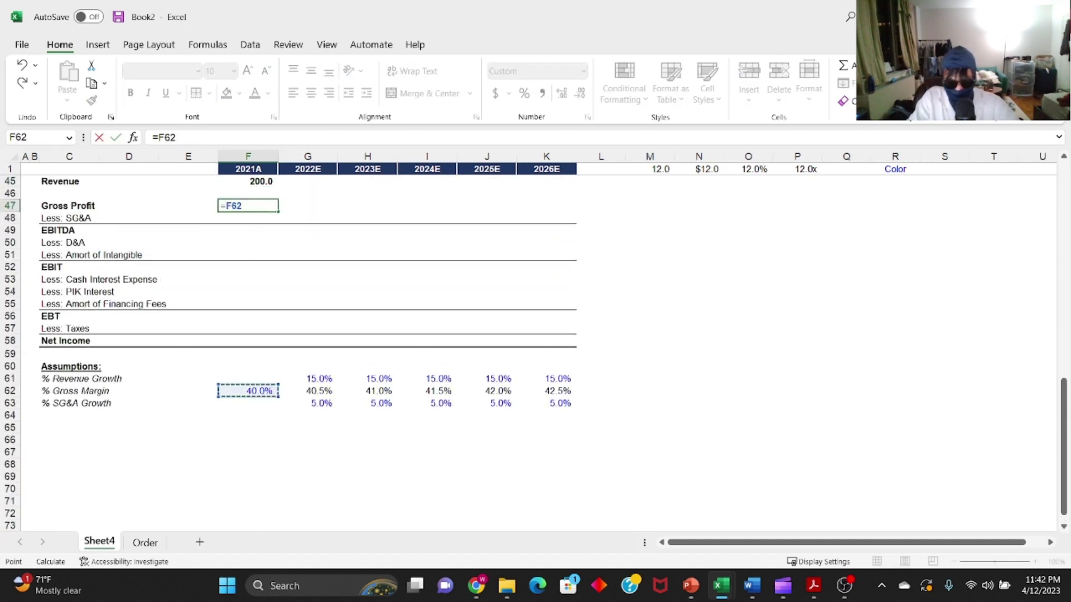
pyautogui.write('*')
pyautogui.press('Up')
pyautogui.press('Up')
pyautogui.press('Return')
# - Enter -40 as the 2021A SG&A expense in F48
pyautogui.press('Up')
pyautogui.press('Up')
pyautogui.press('Down')
pyautogui.press('Up')
pyautogui.press('Up')
pyautogui.press('Up')
pyautogui.press('Down')
pyautogui.press('Down')
pyautogui.press('Down')
pyautogui.press('Down')
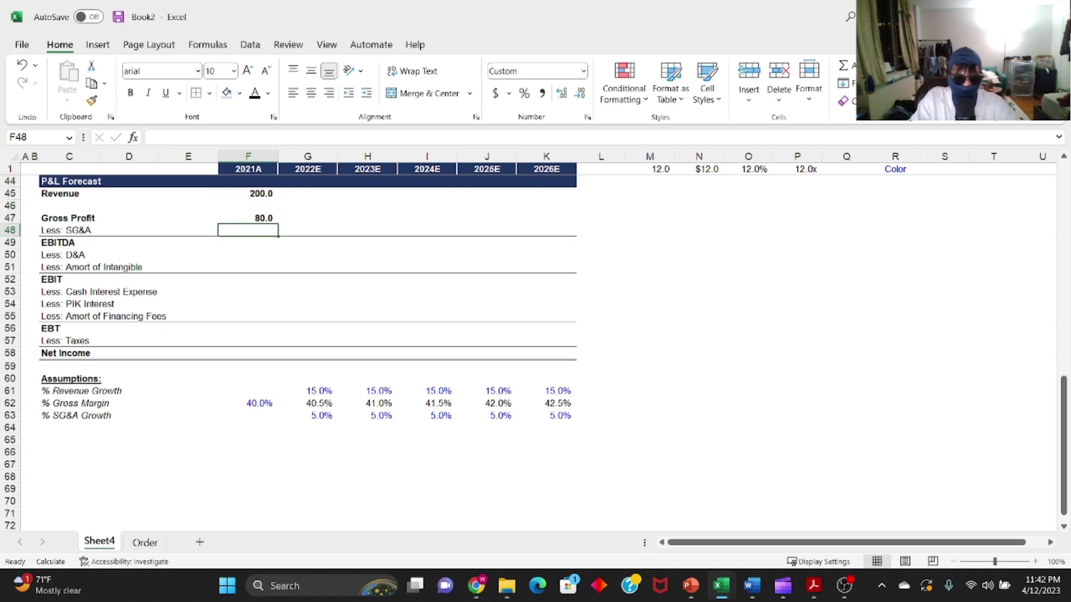
pyautogui.write('-40')
pyautogui.press('Return')
# - Calculate the 2021A EBITDA in F49 with a SUM of gross profit and SG&A, F47:F48, and check the entries
pyautogui.press('Up')
pyautogui.press('Up')
pyautogui.press('Down')
pyautogui.press('Down')
pyautogui.press('Up')
pyautogui.press('Down')
pyautogui.press('Up')
pyautogui.press('Down')
pyautogui.write('=sum(')
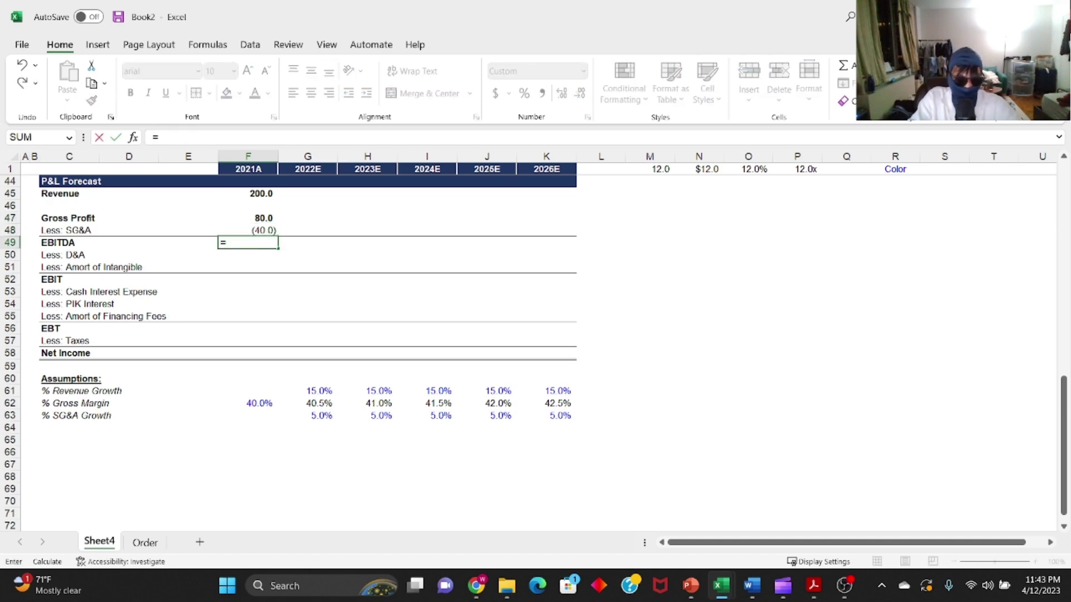
pyautogui.press('Up')
pyautogui.hotkey('shift', 'Up')
pyautogui.press('Return')
pyautogui.press('Up')
pyautogui.press('F2')
pyautogui.press('Escape')
pyautogui.press('F2')
pyautogui.press('Escape')
pyautogui.press('F2')
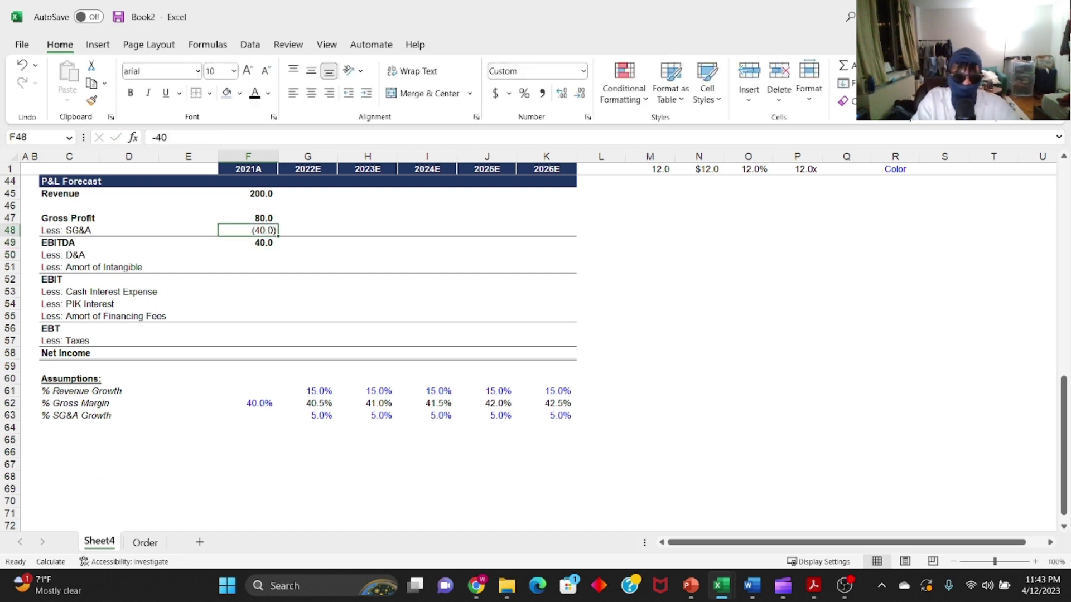
pyautogui.press('Escape')
# - Enter the formula =F45*(1+G61) in G45 for the 2022E revenue
pyautogui.press('Up')
pyautogui.press('Up')
pyautogui.press('Up')
pyautogui.press('Right')
pyautogui.press('Up')
pyautogui.write('=')
pyautogui.press('Left')
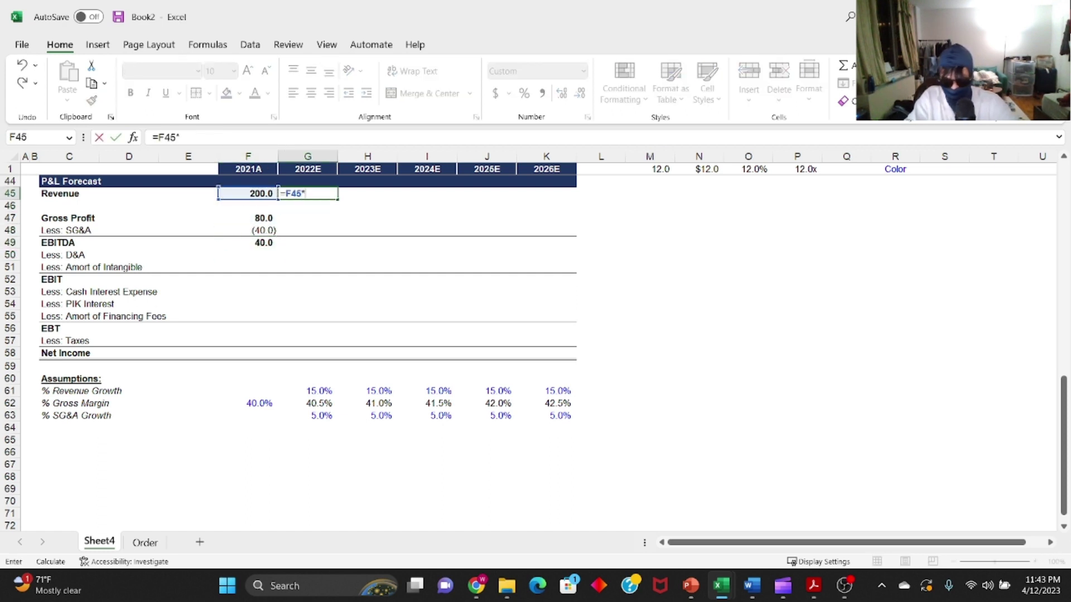
pyautogui.write('*(1+')
pyautogui.hotkey('ctrl', 'Down')
pyautogui.write(')')
pyautogui.hotkey('ctrl', 'Return')
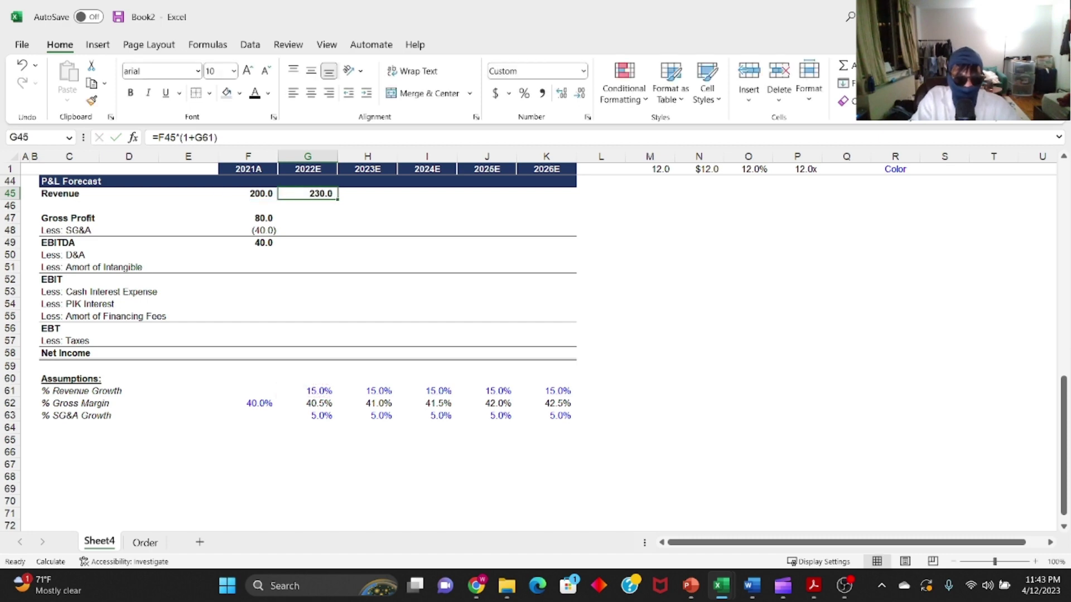
# - Copy the 2022E revenue formula from G45 across to K45
pyautogui.hotkey('ctrl', 'c')
pyautogui.hotkey('shift', 'Right')
pyautogui.hotkey('shift', 'Right')
pyautogui.hotkey('shift', 'Right')
pyautogui.hotkey('shift', 'Right')
pyautogui.press('Return')
# - Copy the 2021A gross profit formula from F47 across the forecast years to K47
pyautogui.press('Down')
pyautogui.press('Down')
pyautogui.press('Down')
pyautogui.press('Up')
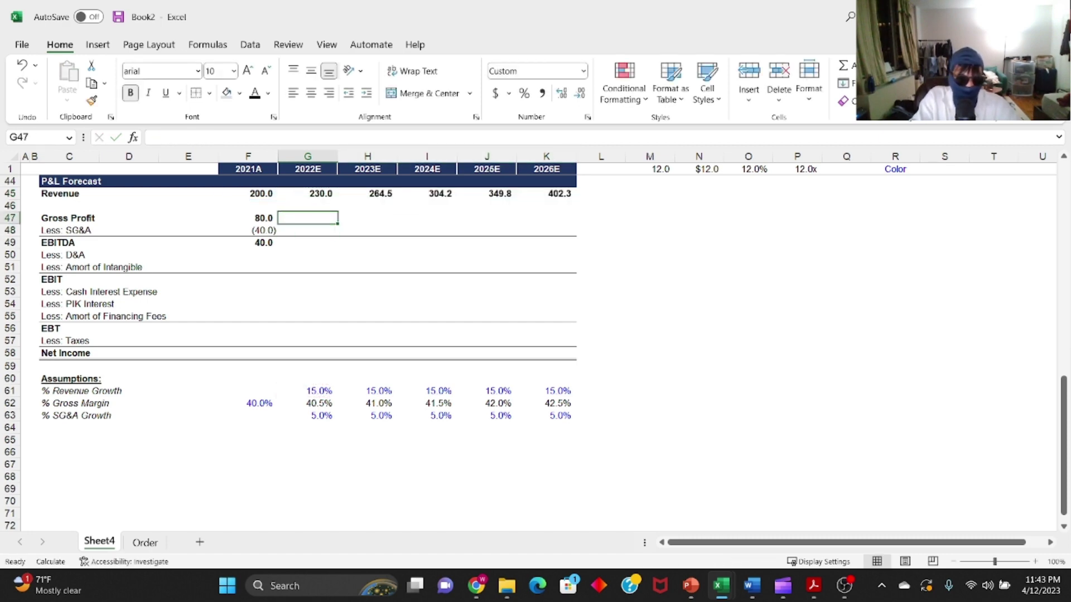
pyautogui.write('=')
pyautogui.press('Escape')
pyautogui.press('Left')
pyautogui.hotkey('ctrl', 'c')
pyautogui.hotkey('shift', 'Right')
pyautogui.hotkey('shift', 'Right')
pyautogui.hotkey('shift', 'Right')
pyautogui.hotkey('shift', 'Right')
pyautogui.hotkey('shift', 'Right')
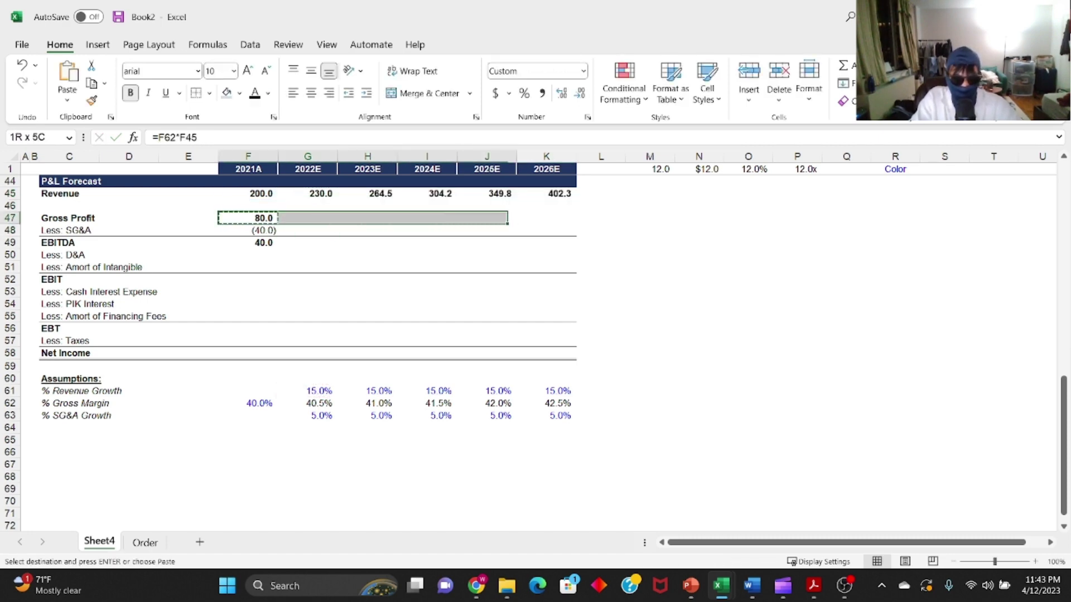
pyautogui.press('Return')
# - Enter the formula =F48*(1+G63) in G48 for the 2022E SG&A expense
pyautogui.press('Down')
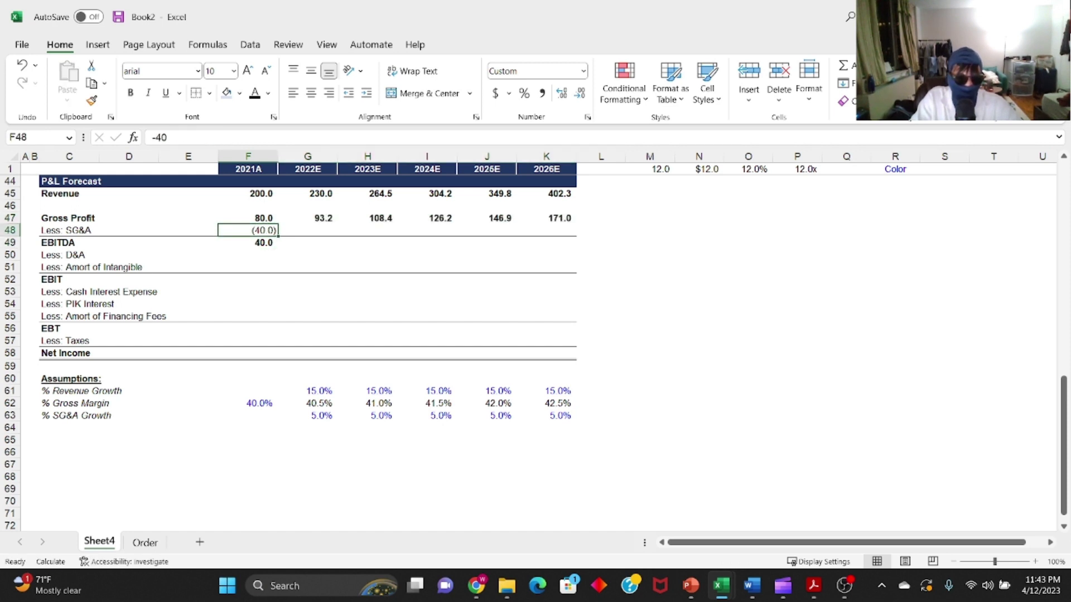
pyautogui.press('Right')
pyautogui.write('=')
pyautogui.press('Left')
pyautogui.write('*(1+')
pyautogui.press('Down')
pyautogui.press('Down')
pyautogui.press('Down')
pyautogui.press('Down')
pyautogui.press('Down')
pyautogui.press('Down')
pyautogui.press('Down')
pyautogui.press('Down')
pyautogui.press('Down')
pyautogui.press('Down')
pyautogui.press('Down')
pyautogui.press('Down')
pyautogui.press('Down')
pyautogui.press('Down')
pyautogui.press('Down')
pyautogui.write(')')
pyautogui.hotkey('ctrl', 'Return')
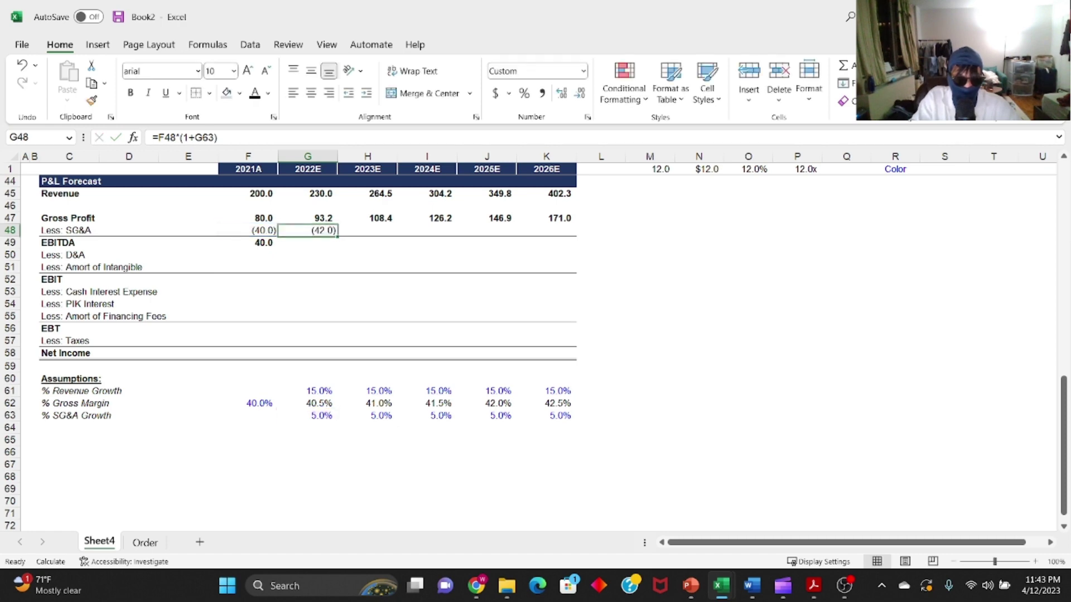
# - Copy the 2022E SG&A formula from G48 across the forecast years to K48
pyautogui.hotkey('ctrl', 'c')
pyautogui.press('Up')
pyautogui.press('Right')
pyautogui.press('Right')
pyautogui.press('Right')
pyautogui.press('Right')
pyautogui.press('Down')
pyautogui.hotkey('ctrl', 'shift', 'Left')
pyautogui.press('Return')
# - Examine the copied SG&A formulas across G48:K48 to check their growth-rate references
pyautogui.press('Left')
pyautogui.press('Left')
pyautogui.press('Left')
pyautogui.press('Left')
pyautogui.press('Left')
pyautogui.press('Right')
pyautogui.press('F2')
pyautogui.press('Tab')
pyautogui.press('F2')
pyautogui.press('Tab')
pyautogui.press('F2')
pyautogui.press('Tab')
pyautogui.press('F2')
pyautogui.press('Tab')
pyautogui.press('F2')
pyautogui.hotkey('shift', 'Tab')
# - Copy the 2021A EBITDA formula from F49 across the forecast years to K49
pyautogui.hotkey('ctrl', 'Left')
pyautogui.press('Right')
pyautogui.press('Down')
pyautogui.press('Left')
pyautogui.hotkey('ctrl', 'c')
pyautogui.press('Up')
pyautogui.hotkey('ctrl', 'Right')
pyautogui.press('Down')
pyautogui.hotkey('ctrl', 'shift', 'Left')
pyautogui.press('Return')
# - Examine the EBITDA formulas and amounts across row 49 from 2021A to 2026E
pyautogui.press('Left')
pyautogui.hotkey('ctrl', 'Left')
pyautogui.press('Right')
pyautogui.press('F2')
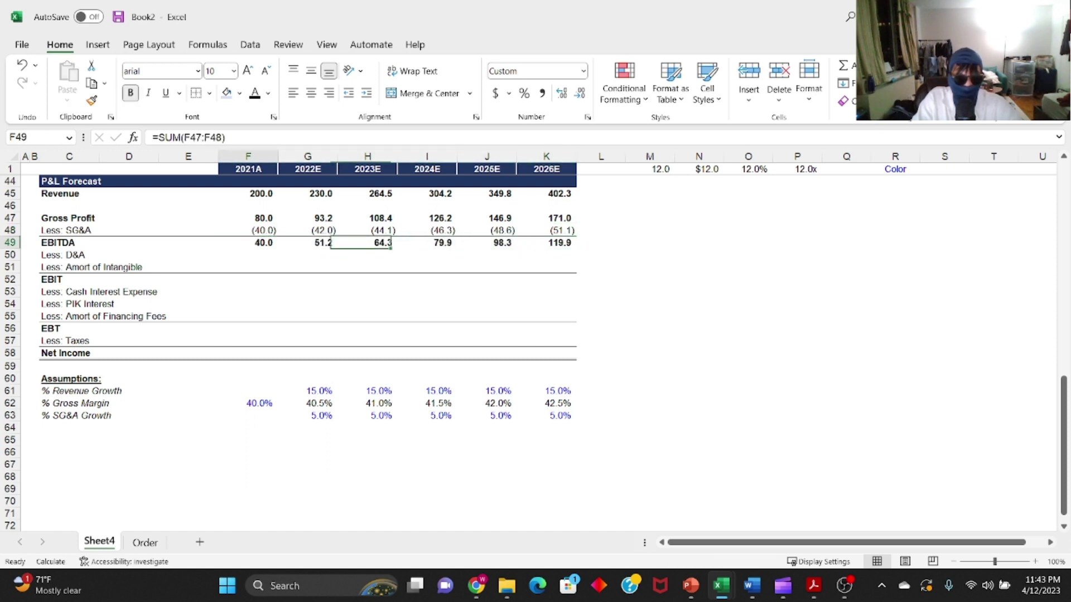
pyautogui.press('Escape')
pyautogui.press('Right')
pyautogui.press('F2')
pyautogui.press('Escape')
pyautogui.press('Right')
pyautogui.press('Right')
pyautogui.press('Right')
pyautogui.press('Left')
pyautogui.press('Left')
pyautogui.press('Left')
pyautogui.press('Left')
pyautogui.press('Left')
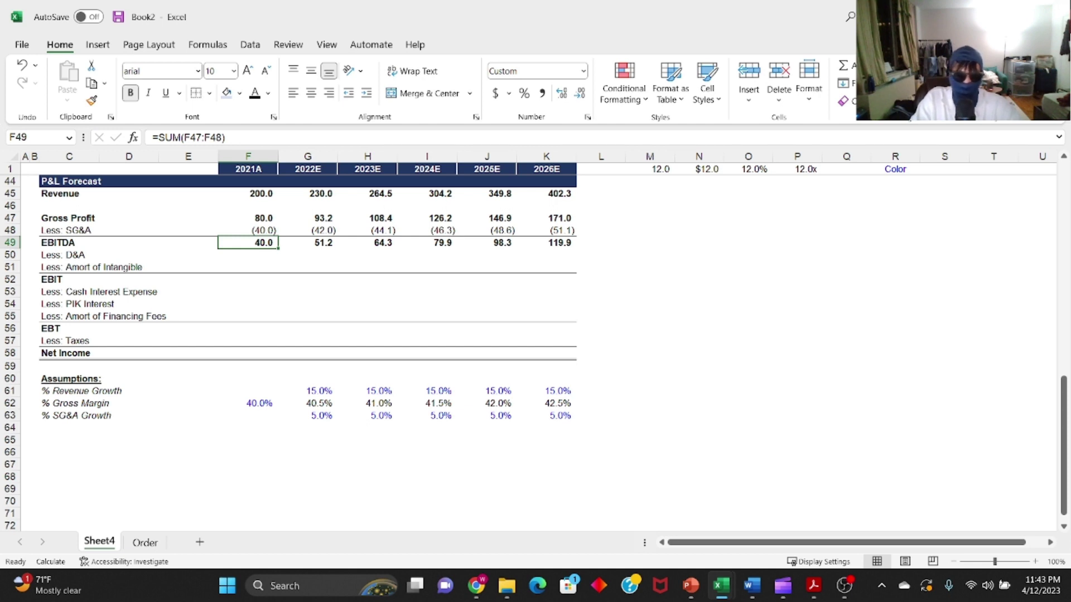
pyautogui.hotkey('ctrl', 'Right')
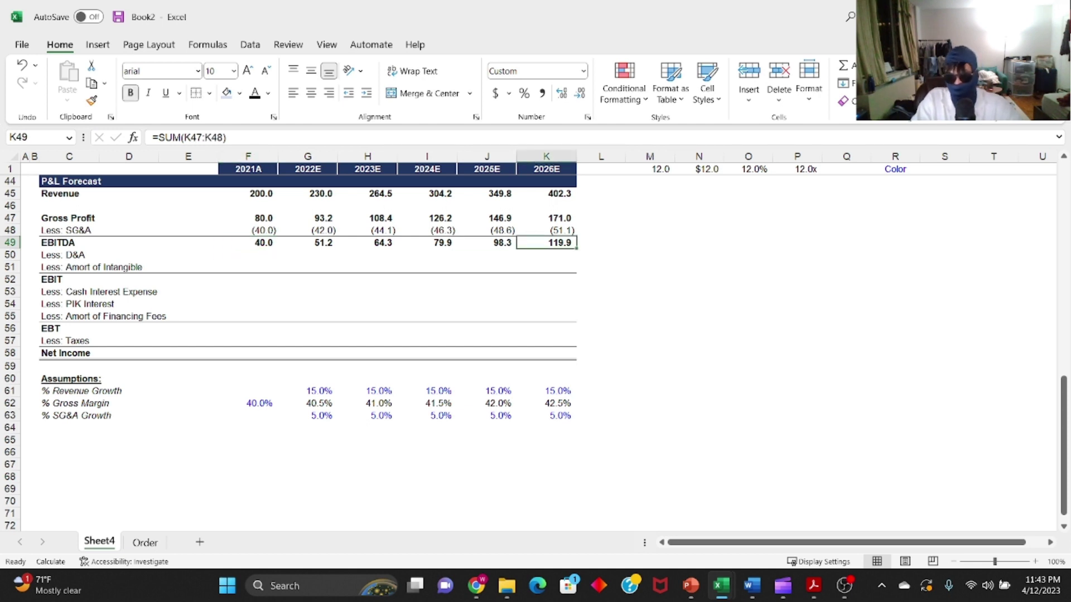
pyautogui.press('Left')
pyautogui.press('Left')
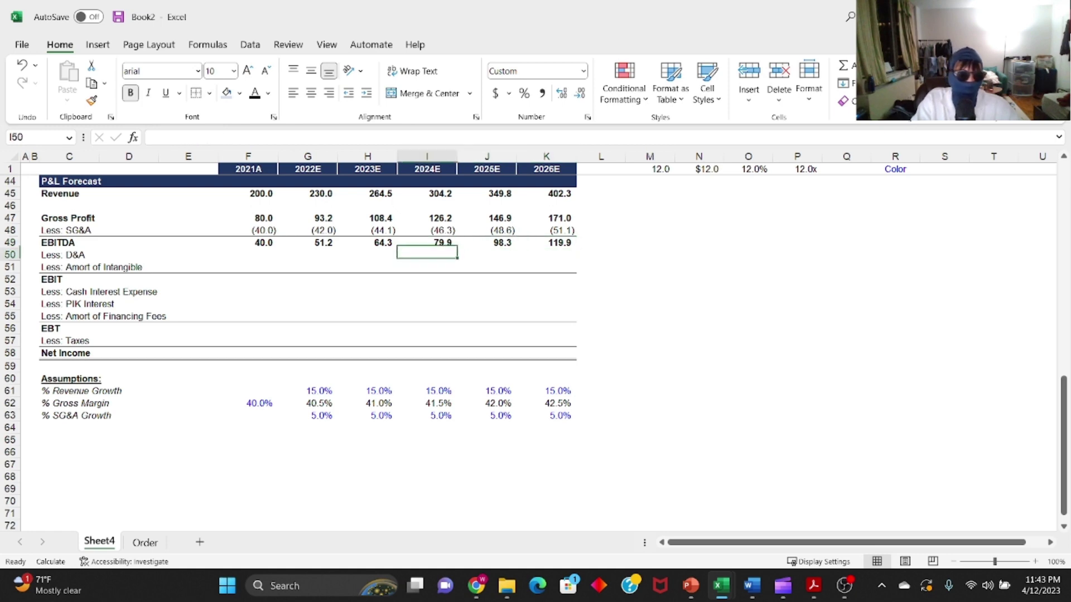
# - Enter -9 in G50 as the 2022E D&A expense
pyautogui.press('Down')
pyautogui.press('Left')
pyautogui.press('Left')
pyautogui.press('Left')
pyautogui.press('Right')
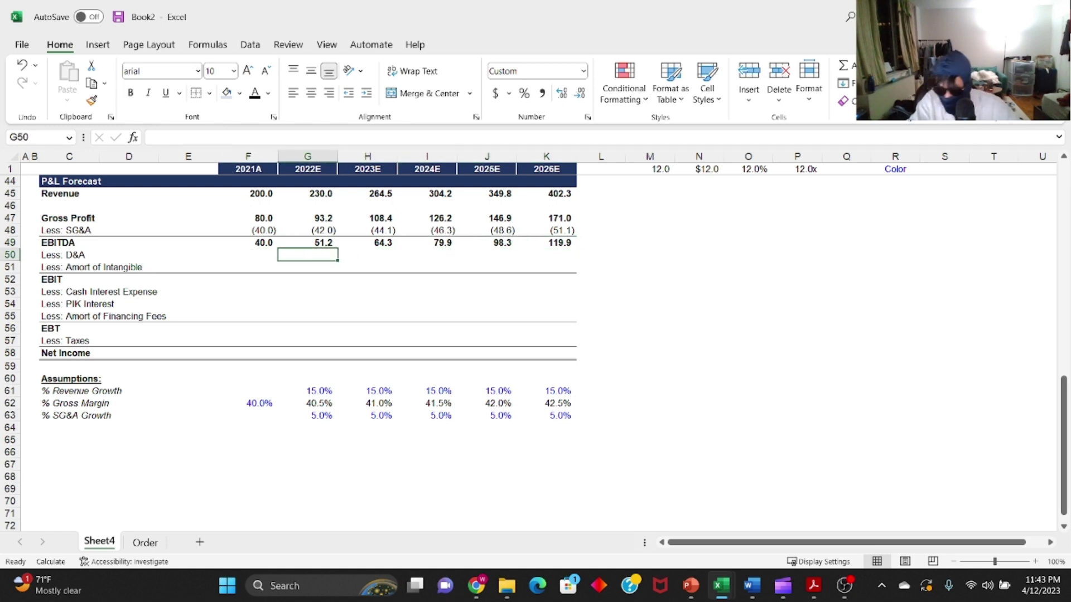
pyautogui.write('-')
pyautogui.write('9')
pyautogui.hotkey('ctrl', 'Return')
# - Copy the 2022E D&A expense from G50 across the forecast years to K50
pyautogui.hotkey('ctrl', 'c')
pyautogui.press('Up')
pyautogui.hotkey('ctrl', 'Right')
pyautogui.press('Down')
pyautogui.hotkey('ctrl', 'shift', 'Left')
pyautogui.hotkey('ctrl', 'v')
pyautogui.press('Escape')
# - Fill the blank amortization of intangibles cells G51:K51 with yellow
pyautogui.press('Left')
pyautogui.press('Left')
pyautogui.press('Left')
pyautogui.press('Left')
pyautogui.press('Down')
pyautogui.press('Up')
pyautogui.press('F2')
pyautogui.press('Return')
pyautogui.hotkey('shift', 'Right')
pyautogui.hotkey('shift', 'Right')
pyautogui.hotkey('shift', 'Right')
pyautogui.hotkey('shift', 'Right')
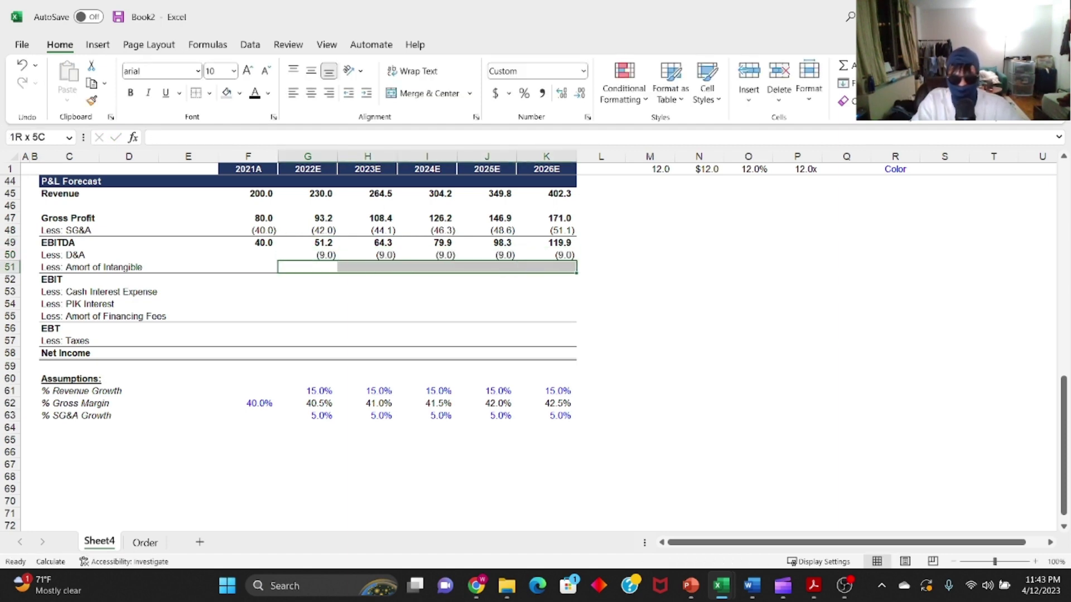
pyautogui.hotkey('alt', 'h')
pyautogui.press('h')
pyautogui.press('Down')
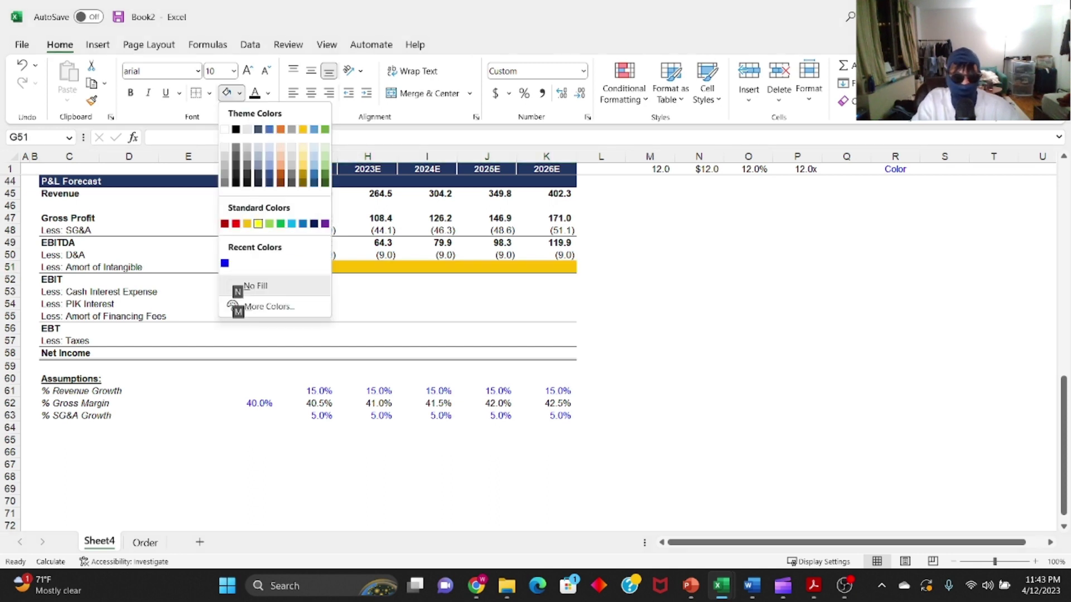
pyautogui.press('Right')
pyautogui.press('Return')
# - Enter a SUM formula over G49:G51 in G52 for the 2022E EBIT
pyautogui.press('Down')
pyautogui.press('Up')
pyautogui.press('Down')
pyautogui.write('=sum(')
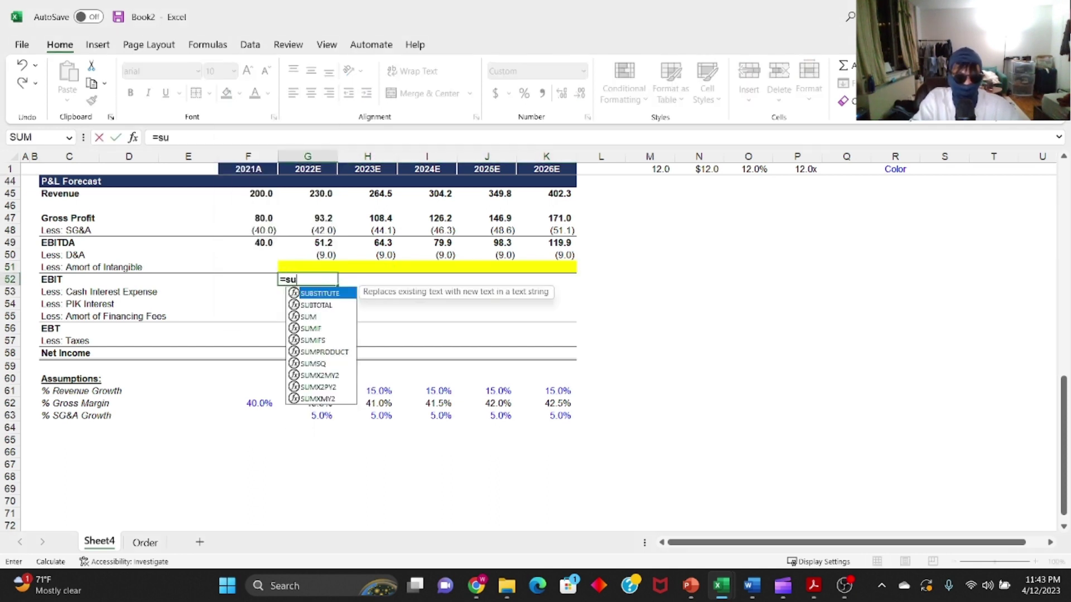
pyautogui.press('Up')
pyautogui.hotkey('shift', 'Up')
pyautogui.hotkey('shift', 'Up')
pyautogui.hotkey('ctrl', 'Return')
# - Fill the 2022E EBIT formula from G52 across to K52
pyautogui.hotkey('shift', 'Right')
pyautogui.hotkey('shift', 'Right')
pyautogui.hotkey('shift', 'Right')
pyautogui.hotkey('shift', 'Right')
pyautogui.hotkey('ctrl', 'r')
# - Try to reuse the EBIT formulas for EBT by pasting G52:K52 into G56:K56
pyautogui.hotkey('ctrl', 'shift', 'Right')
pyautogui.hotkey('ctrl', 'c')
pyautogui.press('Down')
pyautogui.press('Down')
pyautogui.press('Down')
pyautogui.press('Down')
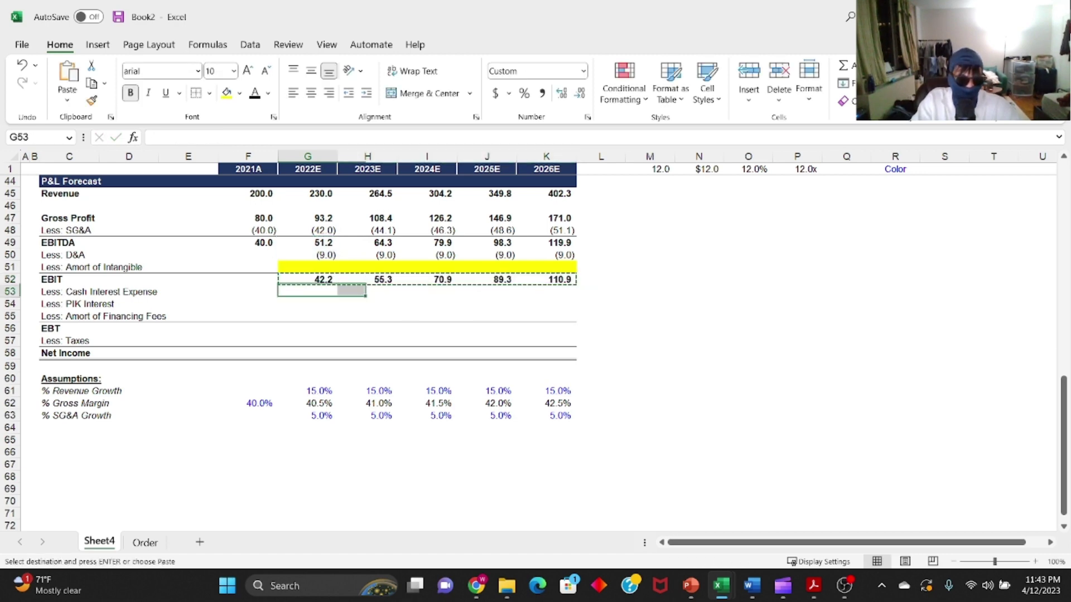
pyautogui.press('Return')
pyautogui.press('Left')
pyautogui.press('Right')
pyautogui.write('=')
pyautogui.press('Escape')
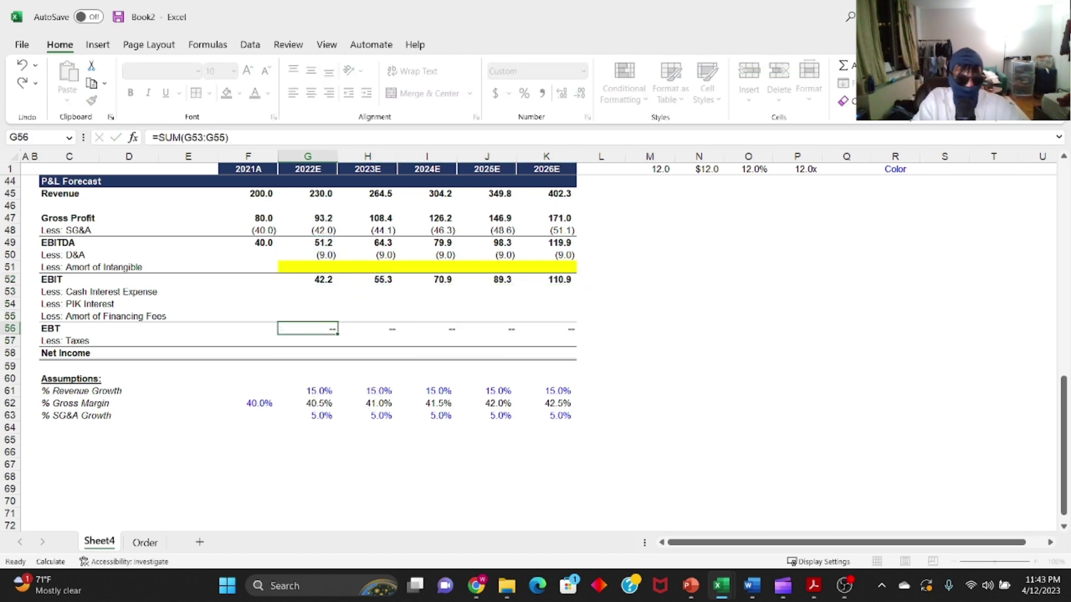
# - Enter a SUM formula over G52:G55 in G56 for the 2022E EBT
pyautogui.write('=sum(')
pyautogui.press('Up')
pyautogui.hotkey('shift', 'Up')
pyautogui.hotkey('shift', 'Up')
pyautogui.hotkey('shift', 'Up')
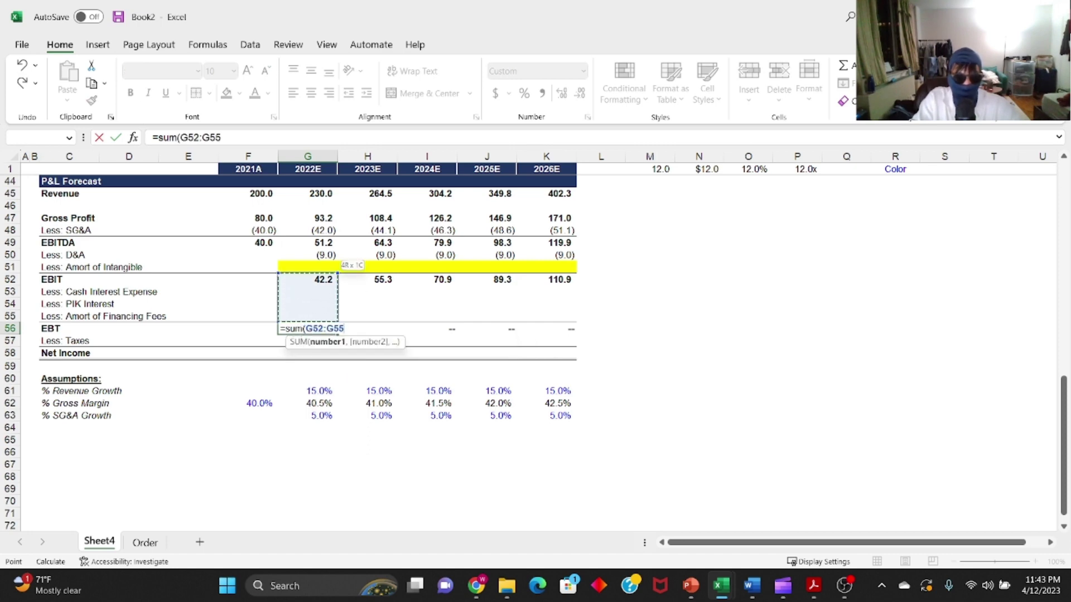
pyautogui.hotkey('ctrl', 'Return')
# - Fill the 2022E EBT formula from G56 across to K56
pyautogui.hotkey('shift', 'Right')
pyautogui.hotkey('shift', 'Right')
pyautogui.hotkey('shift', 'Right')
pyautogui.hotkey('shift', 'Right')
pyautogui.hotkey('ctrl', 'r')
# - Enter a SUM formula over G56:G57 in G58 for the 2022E net income
pyautogui.press('Down')
pyautogui.press('Down')
pyautogui.write('=sum(')
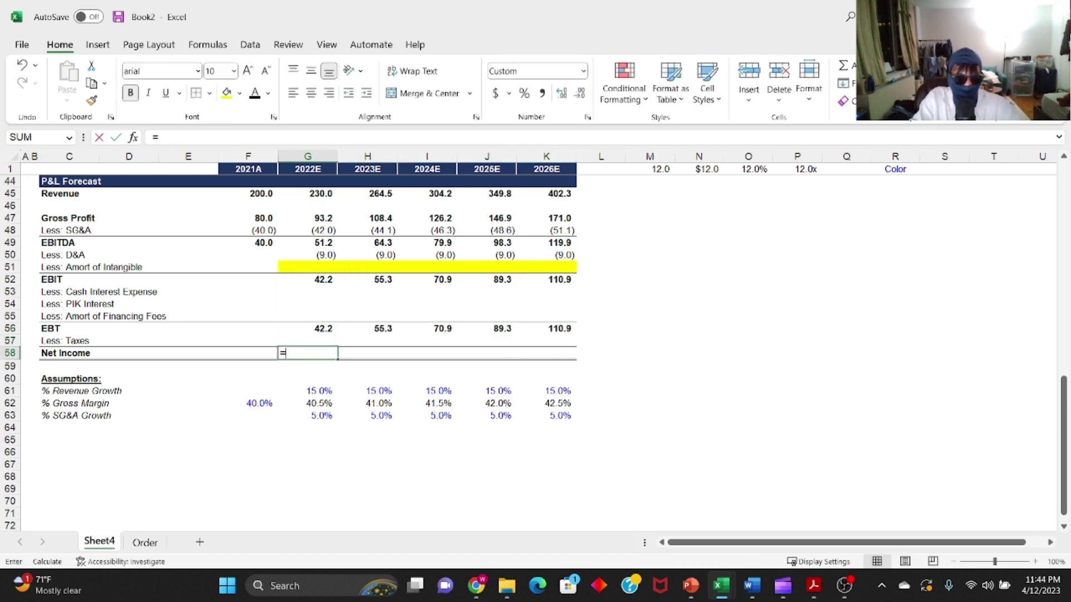
pyautogui.press('Up')
pyautogui.hotkey('shift', 'Up')
pyautogui.hotkey('ctrl', 'Return')
# - Fill the 2022E net income formula from G58 across to K58
pyautogui.hotkey('shift', 'Right')
pyautogui.hotkey('shift', 'Right')
pyautogui.hotkey('shift', 'Right')
pyautogui.hotkey('shift', 'Right')
pyautogui.hotkey('ctrl', 'r')
# - Fill the 2022E–2026E cells of the Cash Interest Expense and PIK Interest rows (G53:K54) with yellow
pyautogui.hotkey('ctrl', 'Up')
pyautogui.hotkey('ctrl', 'Up')
pyautogui.press('Down')
pyautogui.press('Down')
pyautogui.press('Up')
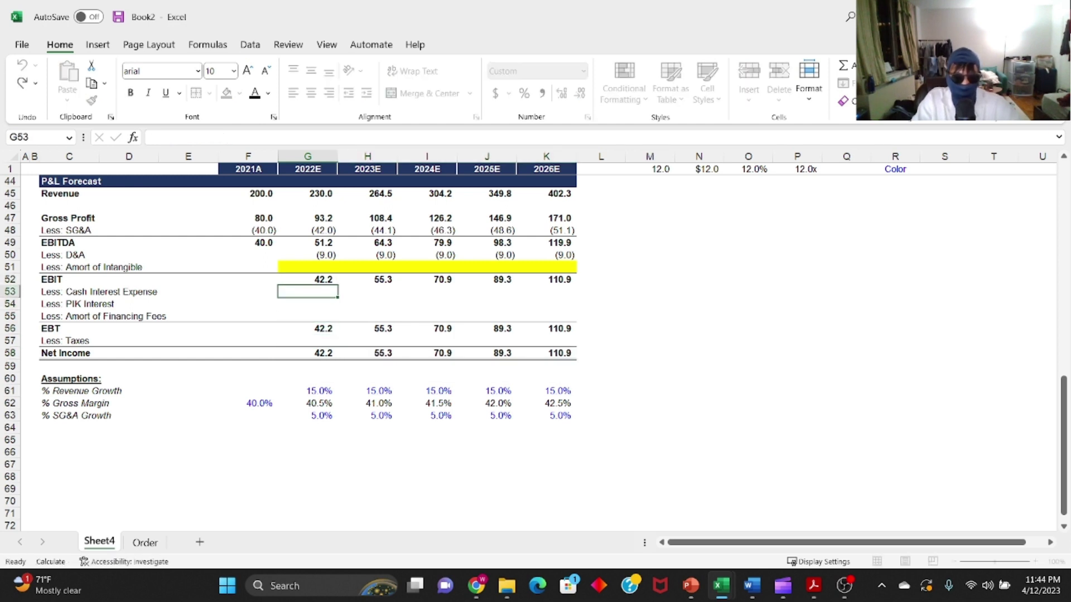
pyautogui.hotkey('shift', 'Right')
pyautogui.hotkey('shift', 'Right')
pyautogui.hotkey('shift', 'Right')
pyautogui.hotkey('shift', 'Right')
pyautogui.hotkey('shift', 'Down')
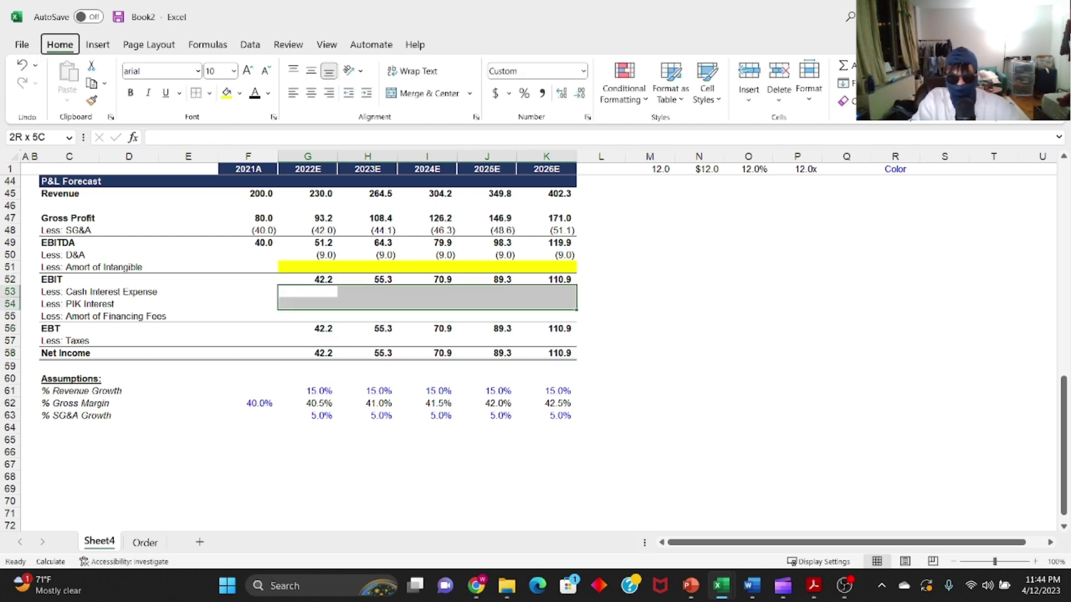
pyautogui.hotkey('alt', 'h')
pyautogui.press('h')
pyautogui.press('Down')
pyautogui.press('Down')
pyautogui.press('Right')
pyautogui.press('Right')
pyautogui.press('Right')
pyautogui.press('Down')
pyautogui.press('Down')
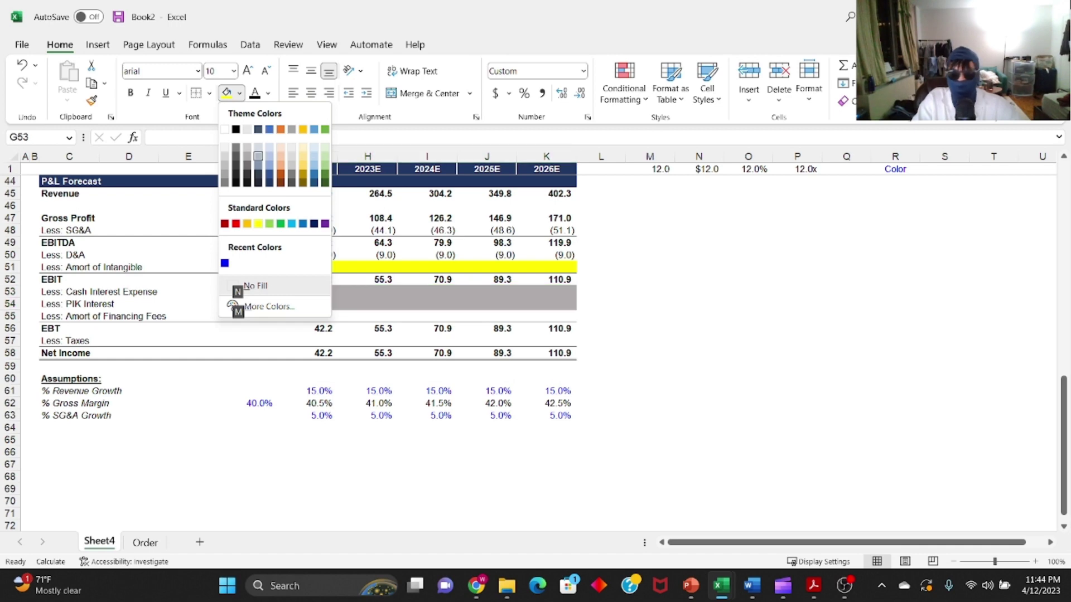
pyautogui.press('Down')
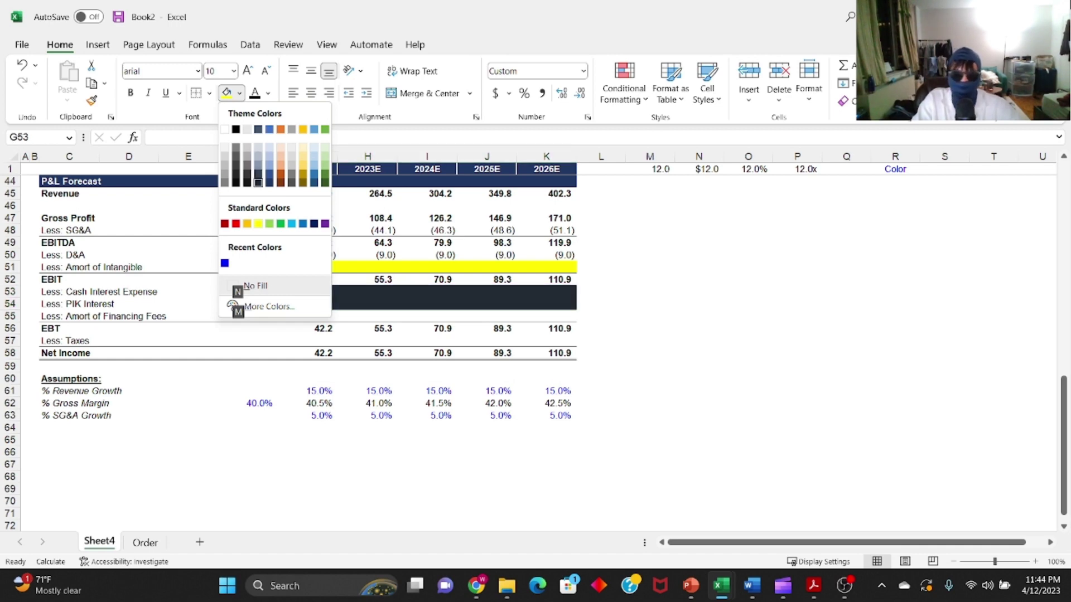
pyautogui.press('Down')
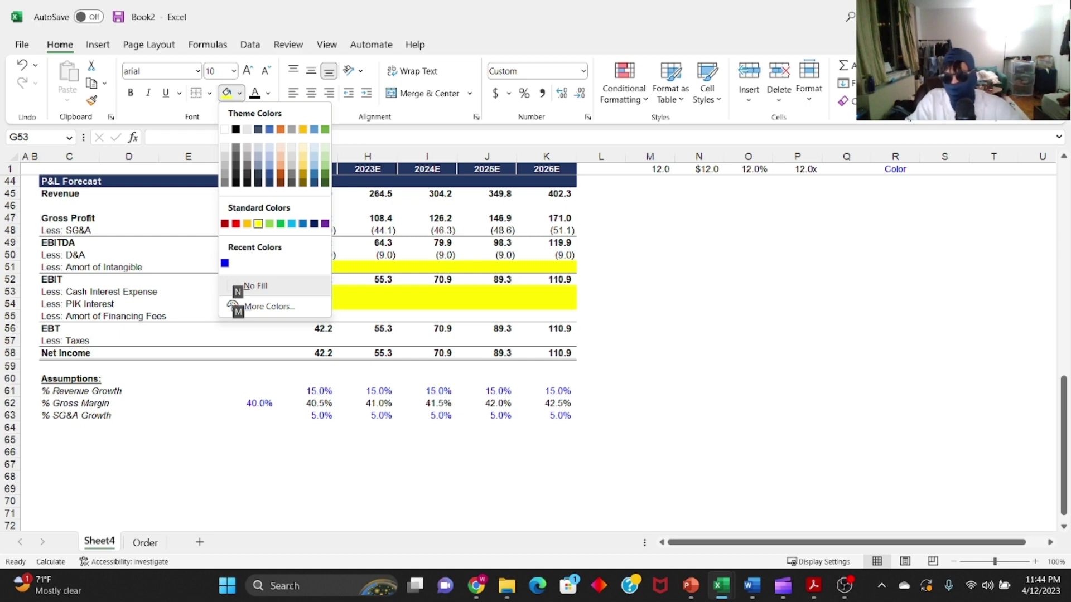
pyautogui.press('Return')
# - Enter =-$I$24 in G55 to link 2022E amortization of financing fees to the total debt Amort ($)
pyautogui.press('Down')
pyautogui.press('Up')
pyautogui.press('Up')
pyautogui.press('Down')
pyautogui.press('F2')
pyautogui.press('Return')
pyautogui.press('Return')
pyautogui.press('Down')
pyautogui.press('Up')
pyautogui.write('=')
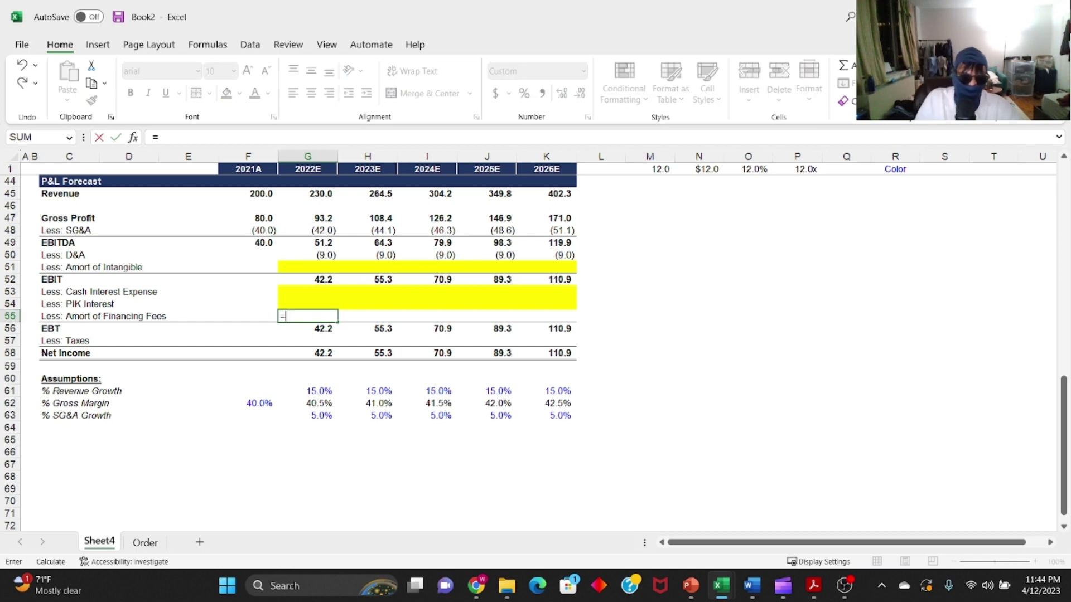
pyautogui.scroll(14, 293, 378)
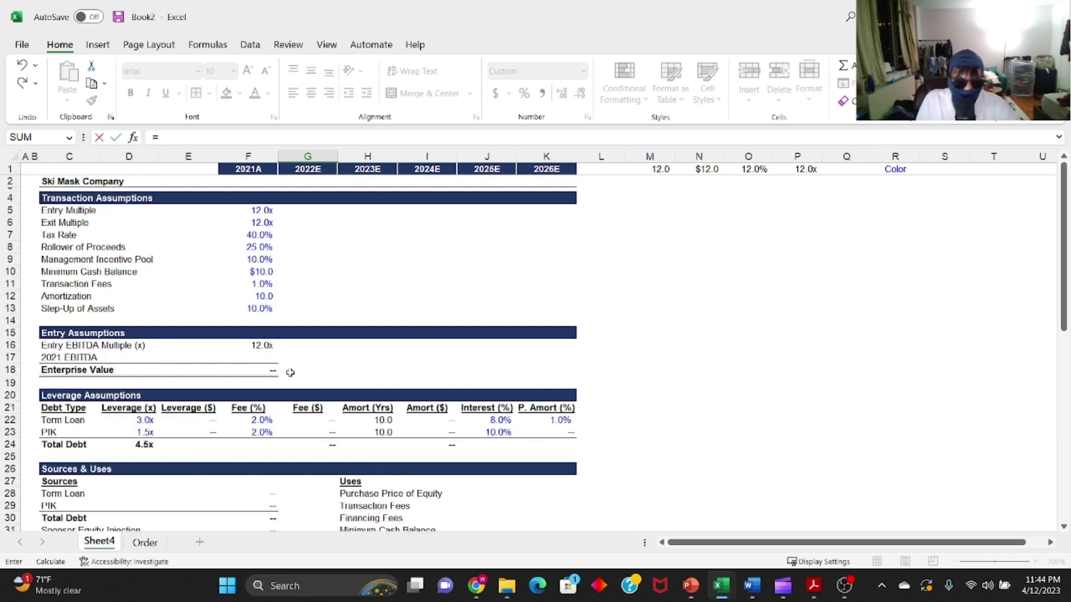
pyautogui.scroll(-2, 345, 390)
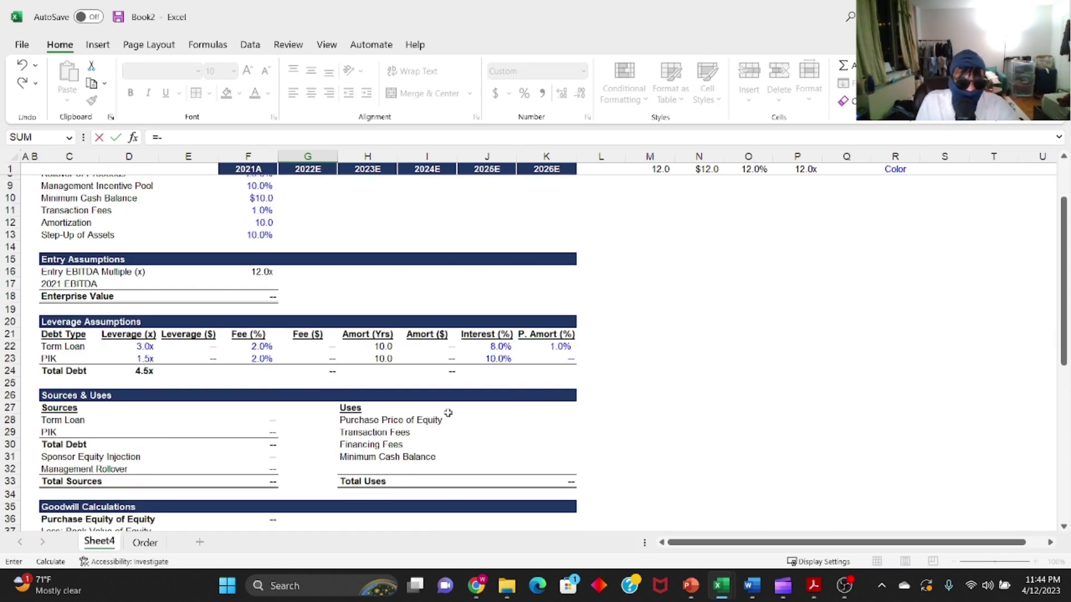
pyautogui.write('-')
pyautogui.click(430, 371)
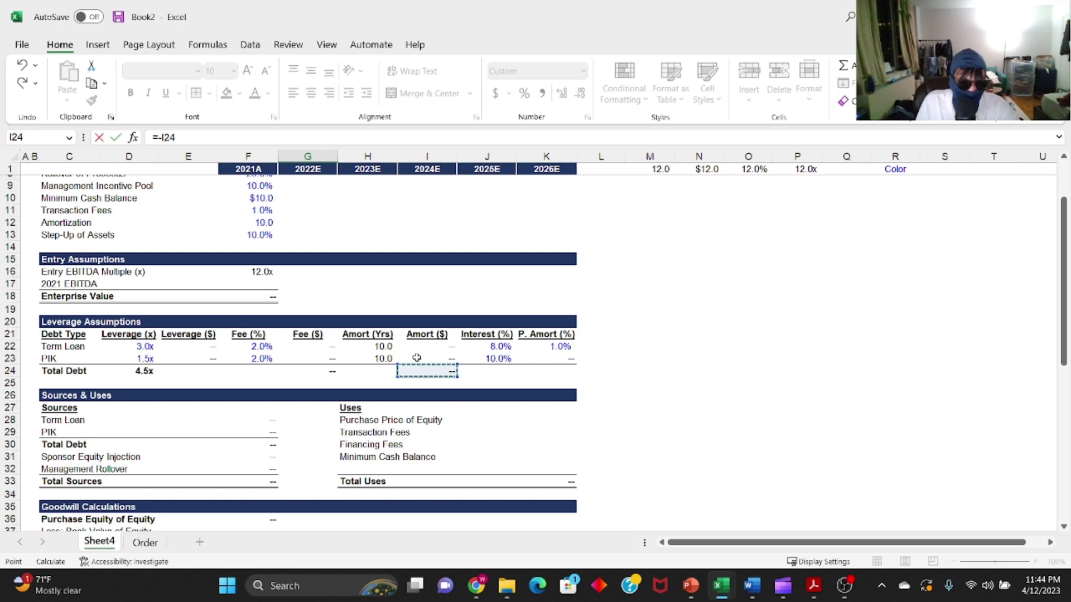
pyautogui.press('F4')
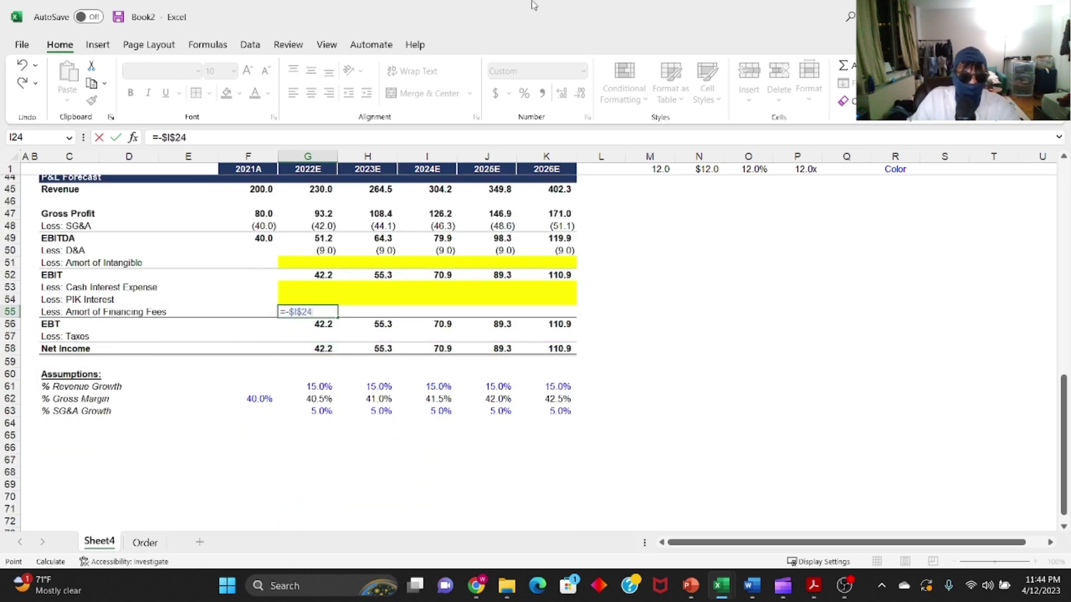
pyautogui.press('Return')
# - Copy the 2022E financing fee amortization formula from G55 across to K55
pyautogui.press('Up')
pyautogui.hotkey('ctrl', 'c')
pyautogui.hotkey('shift', 'Right')
pyautogui.hotkey('shift', 'Right')
pyautogui.hotkey('shift', 'Right')
pyautogui.hotkey('shift', 'Right')
pyautogui.press('Return')
pyautogui.press('Down')
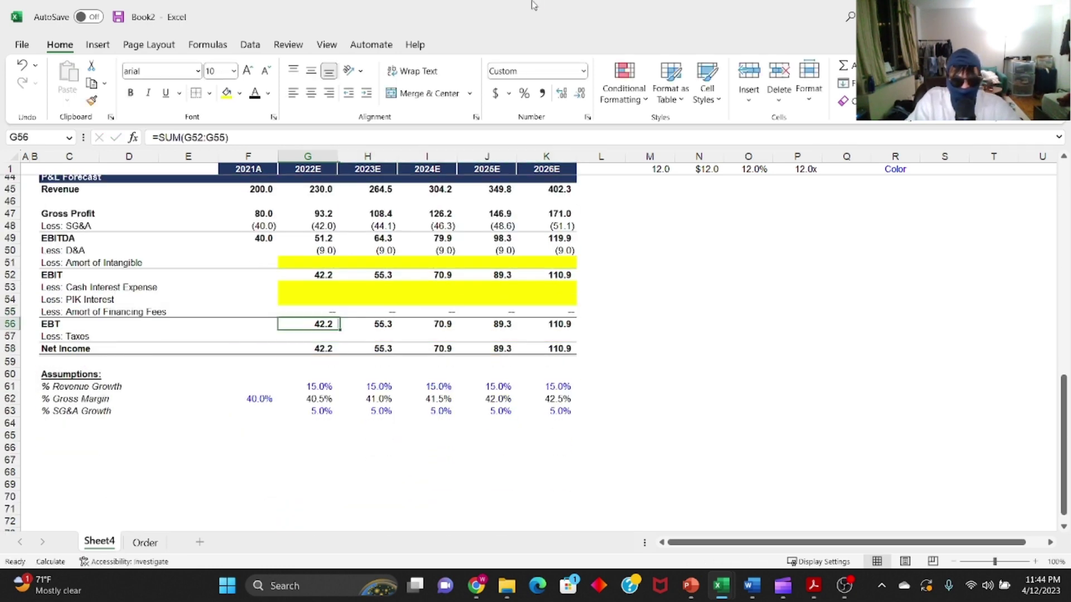
# - Check the copied financing fee amortization formula in K55 and the 2021A EBITDA formula in F49
pyautogui.press('Up')
pyautogui.press('Right')
pyautogui.press('Right')
pyautogui.press('Right')
pyautogui.press('Right')
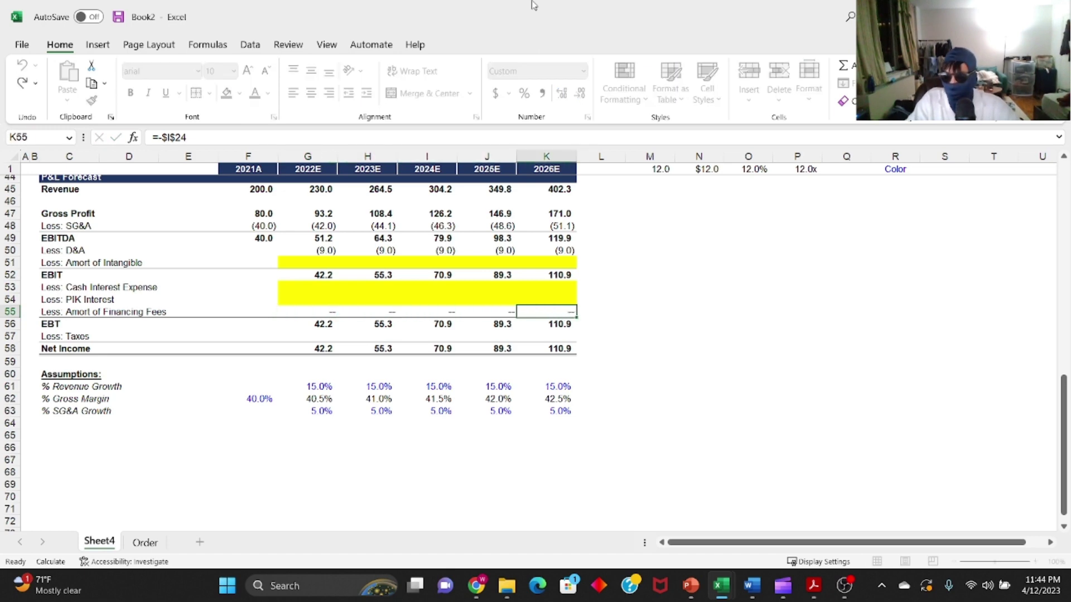
pyautogui.hotkey('ctrl', 'Left')
pyautogui.press('Up')
pyautogui.press('Up')
pyautogui.press('Left')
pyautogui.press('Up')
pyautogui.press('Up')
pyautogui.press('Up')
pyautogui.press('Up')
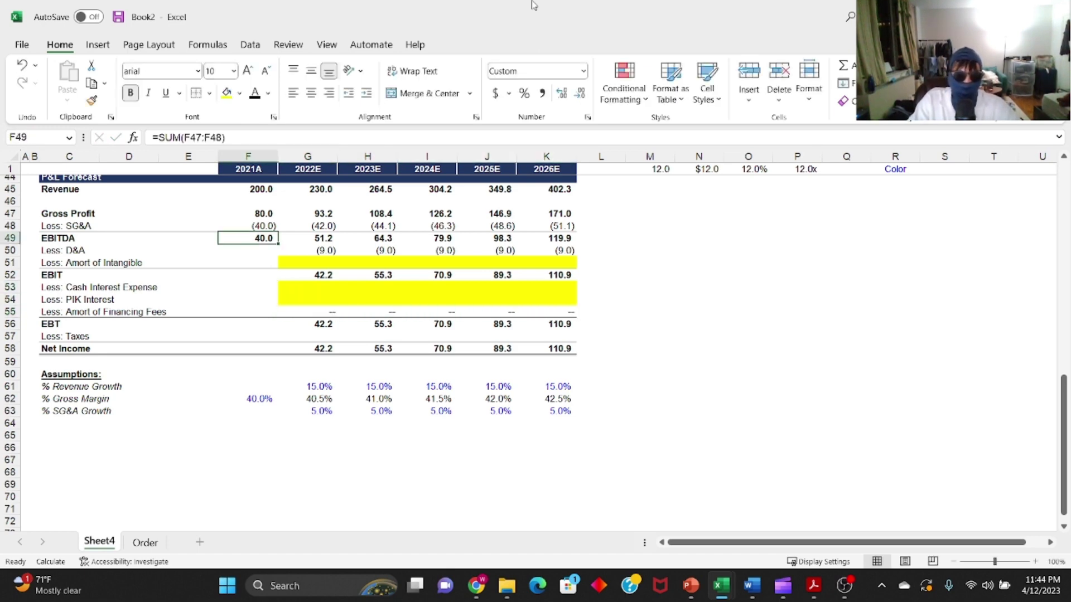
pyautogui.press('Right')
pyautogui.press('Down')
pyautogui.press('Left')
pyautogui.press('Up')
pyautogui.press('Right')
# - Enter the 2022E taxes formula in G57, multiplying EBT in G56 by the tax rate in $F$7
pyautogui.press('Down')
pyautogui.press('Down')
pyautogui.press('Down')
pyautogui.press('Down')
pyautogui.press('Down')
pyautogui.press('Down')
pyautogui.press('Down')
pyautogui.press('Down')
pyautogui.write('=')
pyautogui.press('Up')
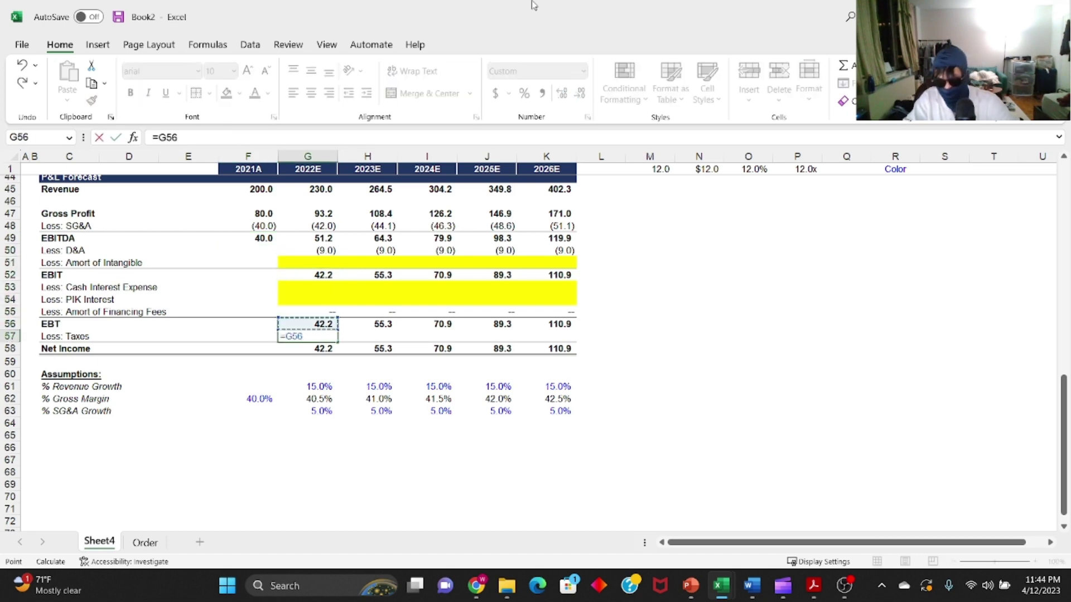
pyautogui.scroll(14, 323, 285)
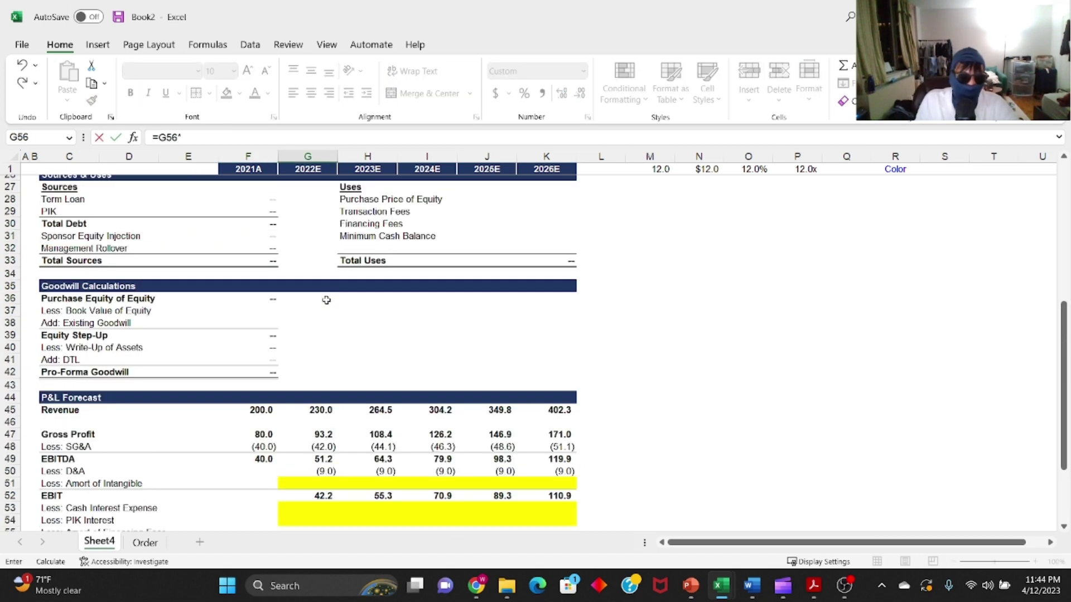
pyautogui.click(273, 234)
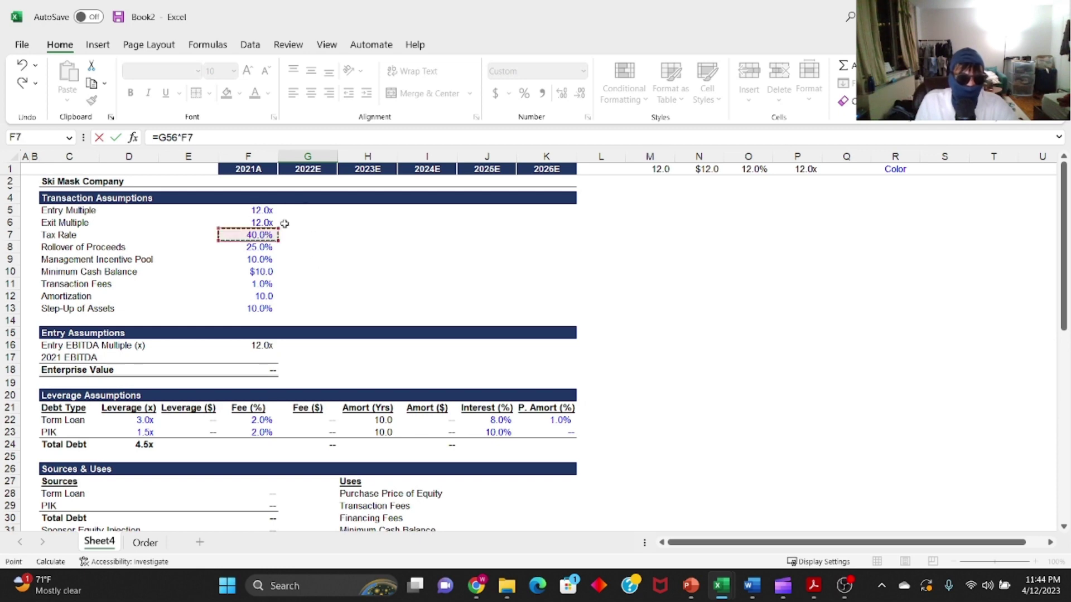
pyautogui.press('Return')
# - Make the 2022E taxes formula in G57 negative so it reads =-G56*$F$7
pyautogui.press('Up')
pyautogui.hotkey('ctrl', 'c')
pyautogui.hotkey('ctrl', 'c')
pyautogui.press('Up')
pyautogui.press('Up')
pyautogui.press('Down')
pyautogui.press('Down')
pyautogui.press('F2')
pyautogui.press('Home')
pyautogui.press('Right')
pyautogui.write('-')
pyautogui.press('Return')
# - Copy the 2022E taxes formula from G57 across to K57
pyautogui.press('Up')
pyautogui.hotkey('ctrl', 'c')
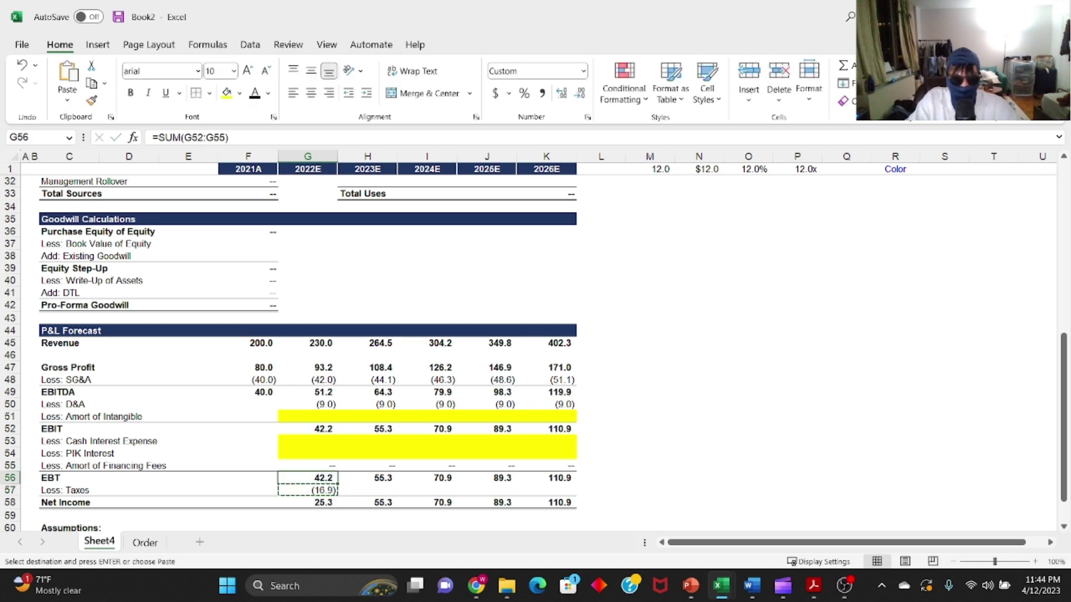
pyautogui.hotkey('shift', 'Right')
pyautogui.hotkey('shift', 'Right')
pyautogui.hotkey('shift', 'Right')
pyautogui.hotkey('shift', 'Right')
pyautogui.press('Return')
pyautogui.hotkey('ctrl', 'Left')
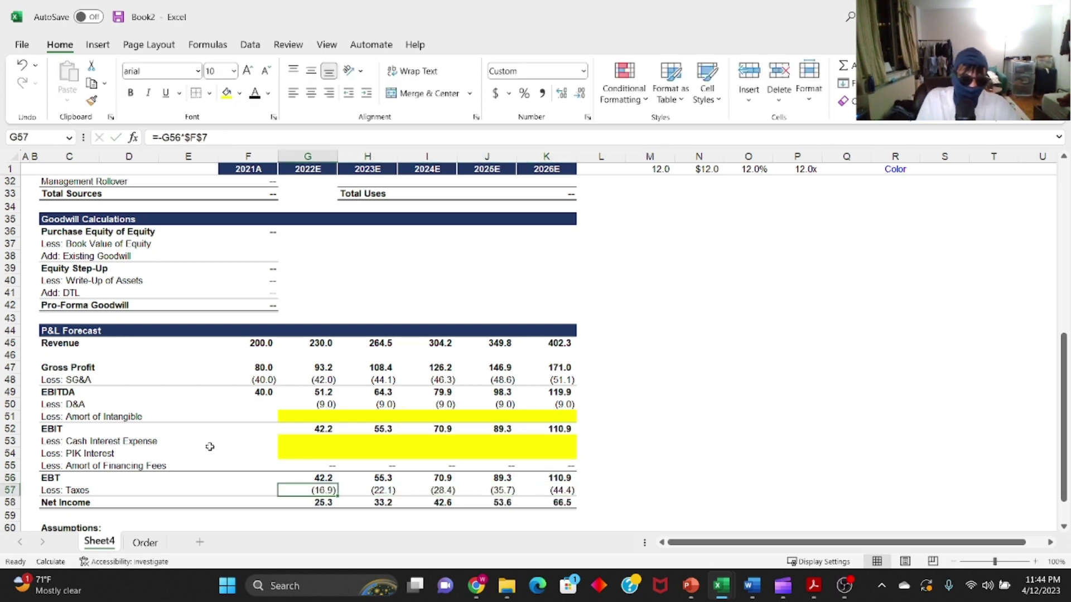
# - Link 2021 EBITDA in F17 of the Entry Assumptions to the P&L Forecast with =F49
pyautogui.scroll(-2, 223, 428)
pyautogui.scroll(-2, 318, 396)
pyautogui.scroll(9, 318, 385)
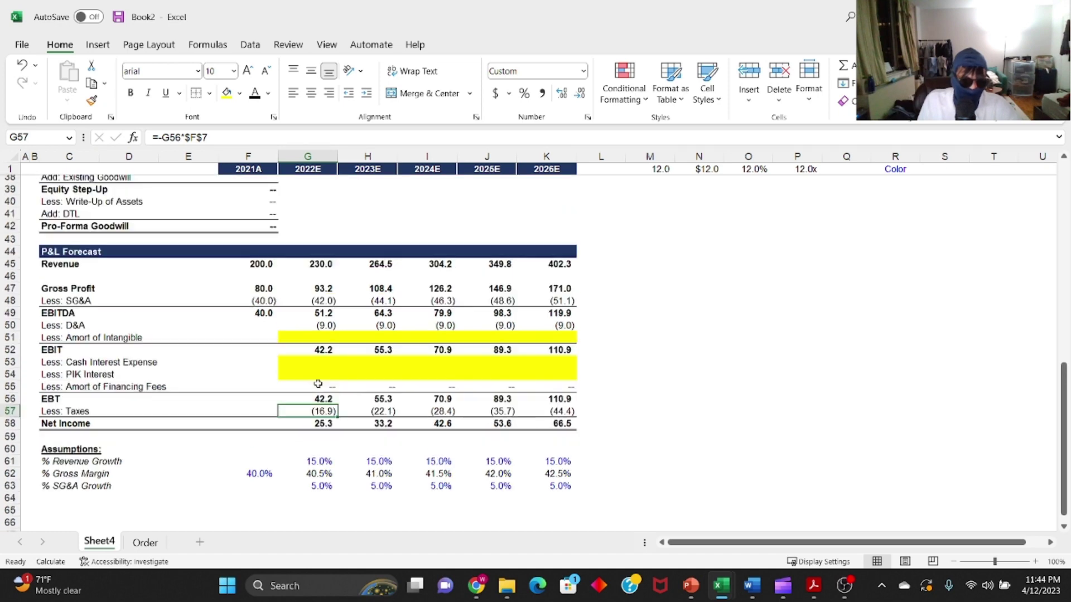
pyautogui.scroll(2, 286, 359)
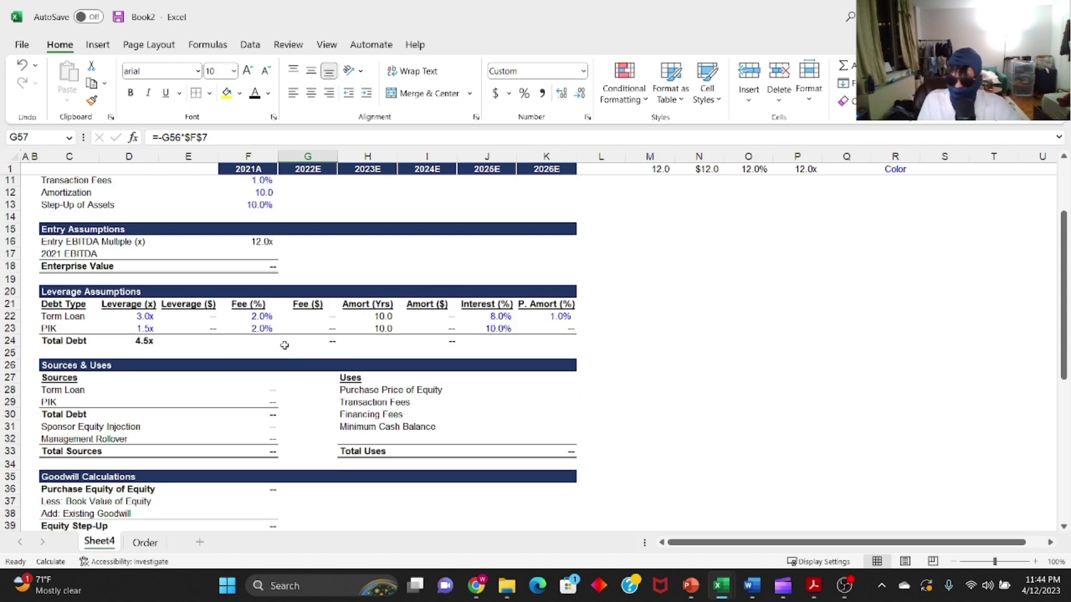
pyautogui.scroll(1, 284, 345)
pyautogui.click(267, 292)
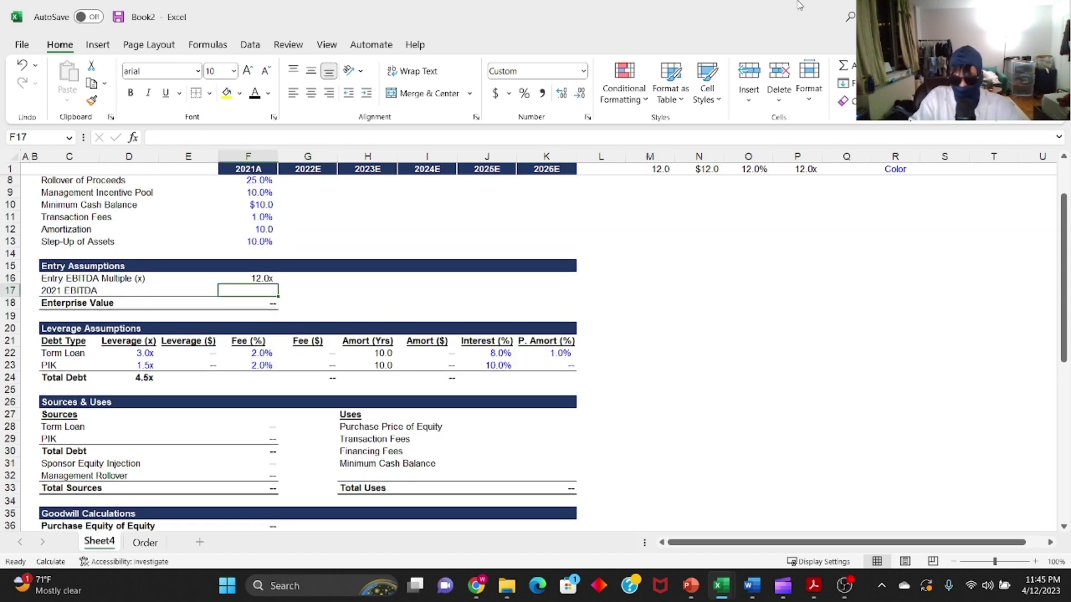
pyautogui.write('=')
pyautogui.scroll(-9, 153, 397)
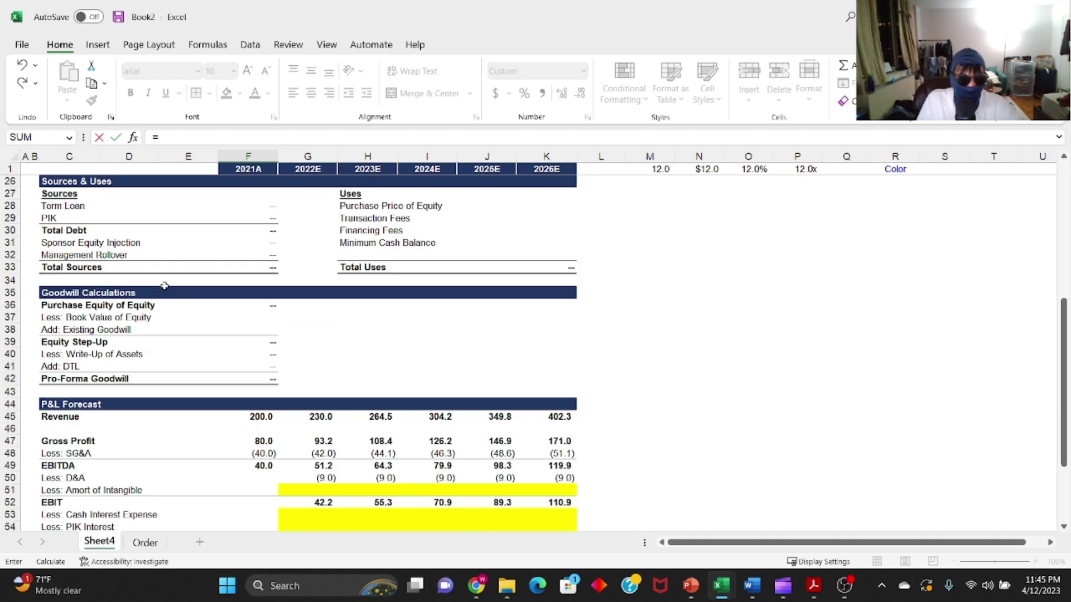
pyautogui.click(270, 359)
pyautogui.scroll(10, 334, 243)
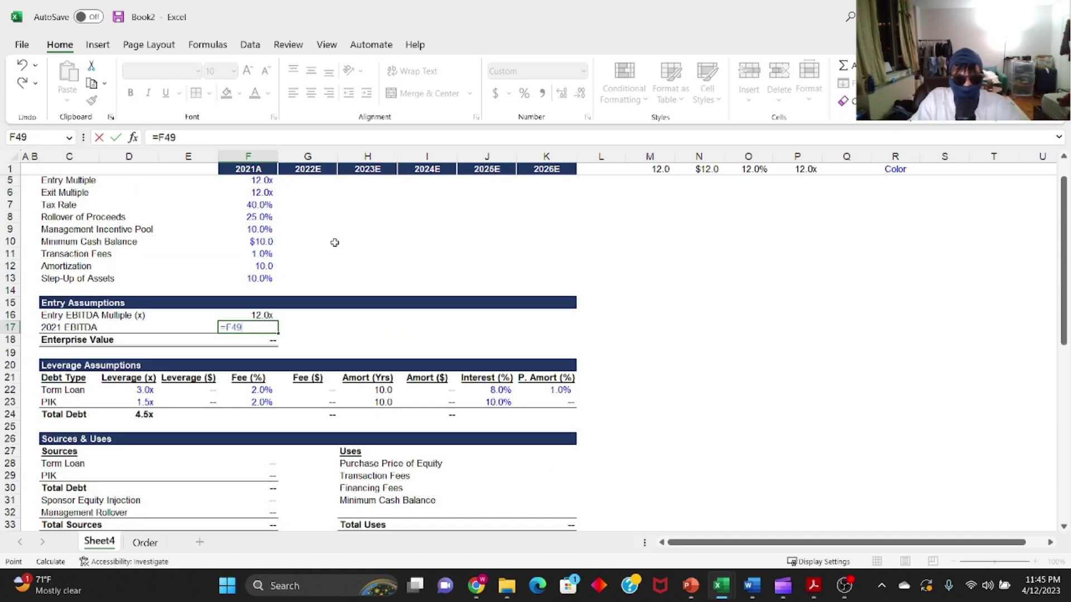
pyautogui.press('Return')
# - Review the Enterprise Value formula in F18 and the linked Leverage Assumptions and Sources & Uses amounts
pyautogui.press('F2')
pyautogui.press('Escape')
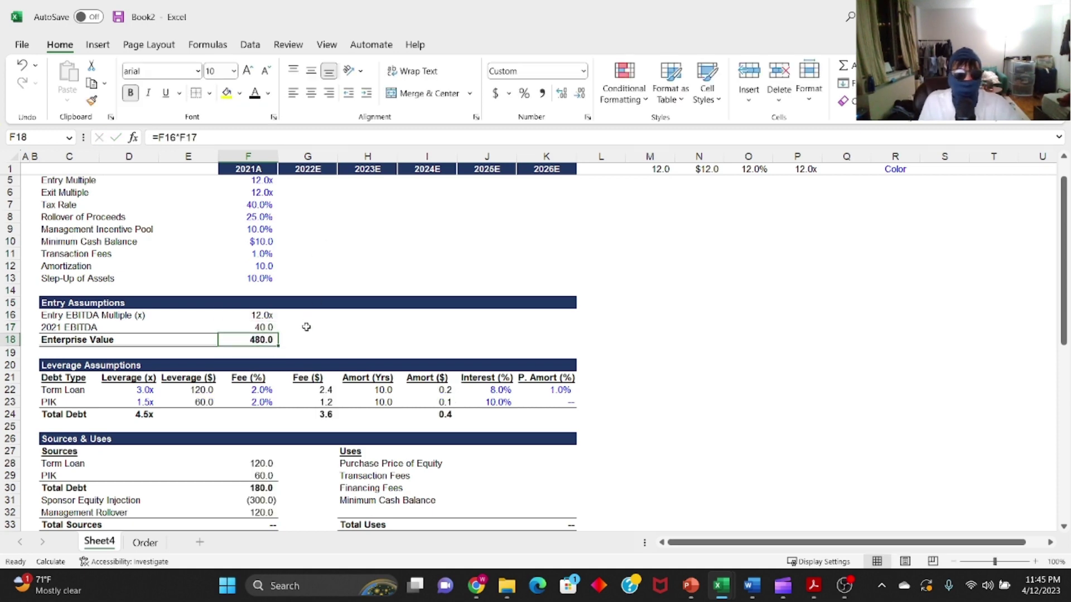
pyautogui.scroll(-1, 306, 328)
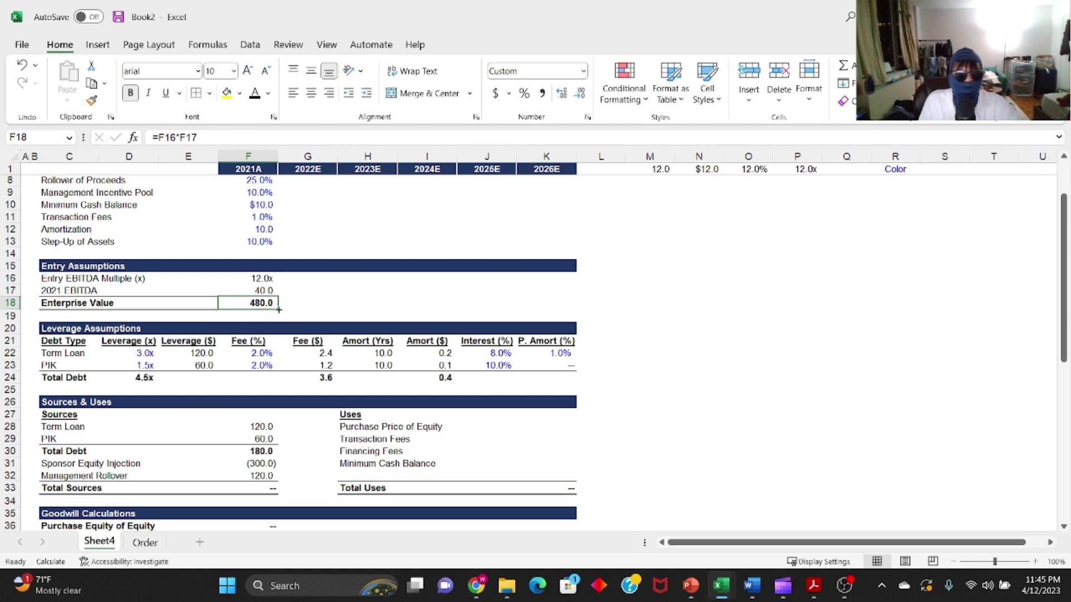
pyautogui.scroll(-5, 252, 313)
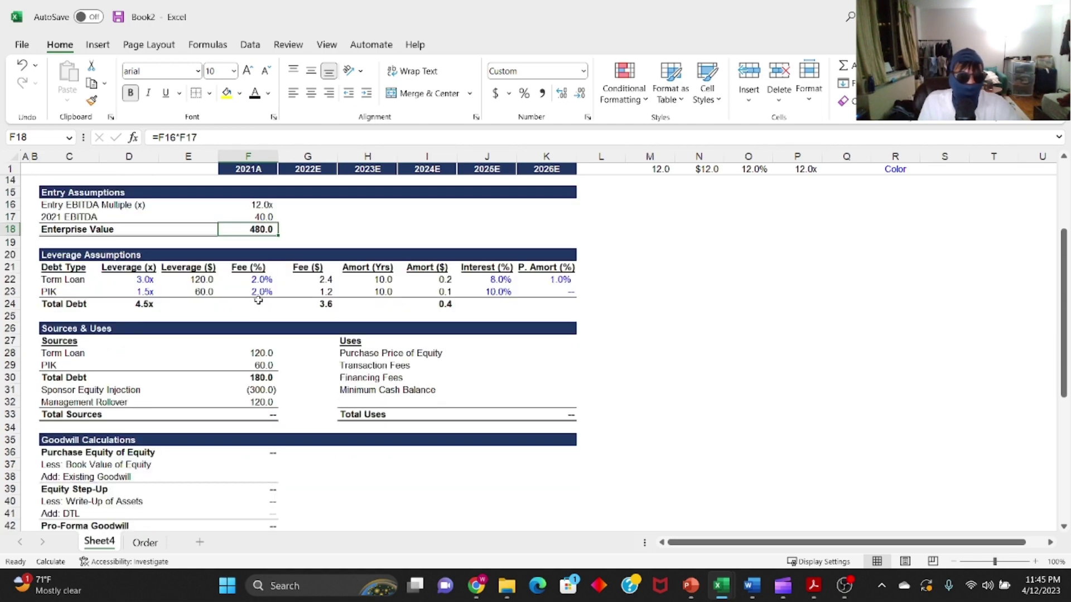
pyautogui.scroll(-2, 262, 304)
pyautogui.scroll(7, 265, 312)
pyautogui.scroll(-3, 265, 327)
pyautogui.scroll(2, 265, 327)
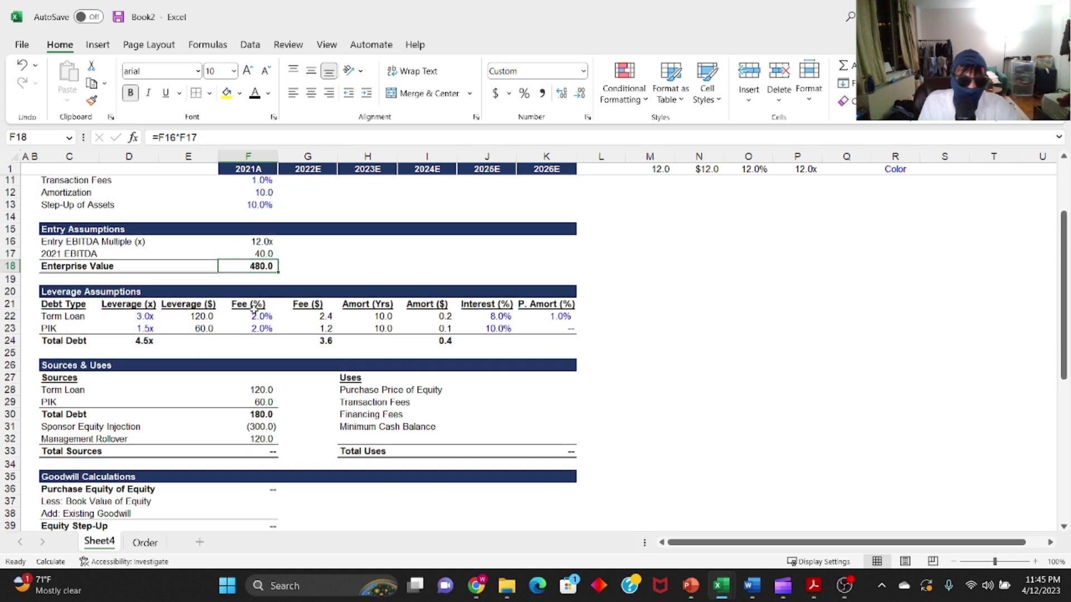
# - Link Purchase Price of Equity in K28 under Uses to the Enterprise Value with =F18
pyautogui.click(537, 394)
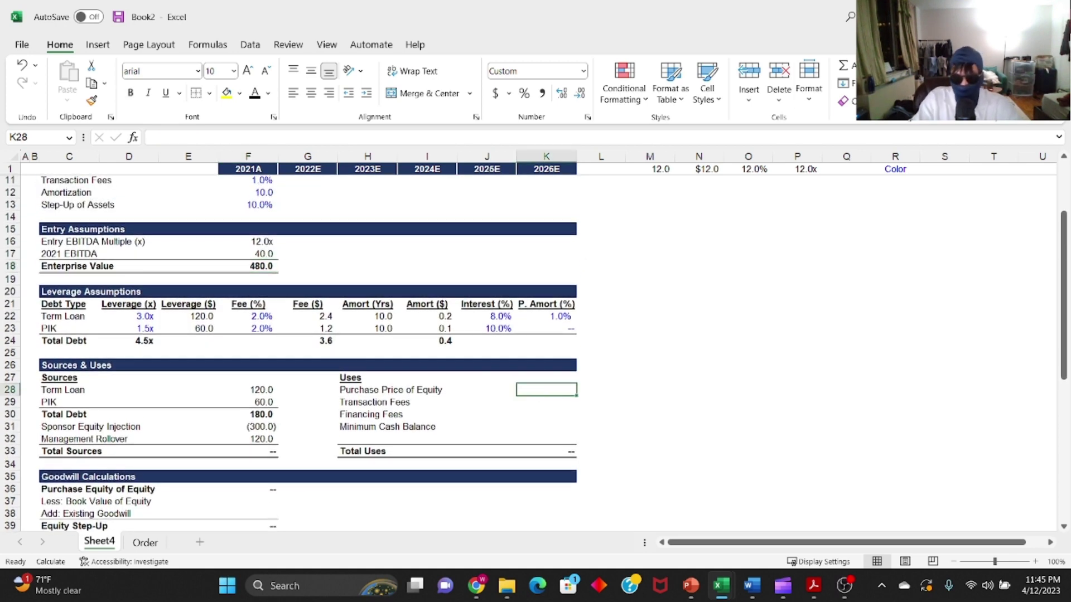
pyautogui.write('=')
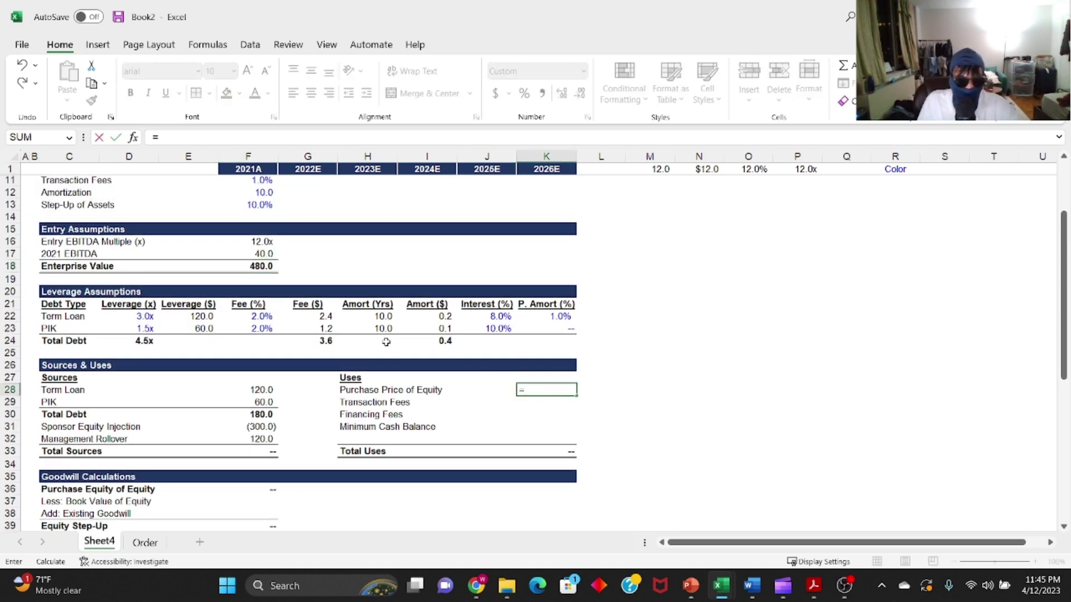
pyautogui.click(249, 268)
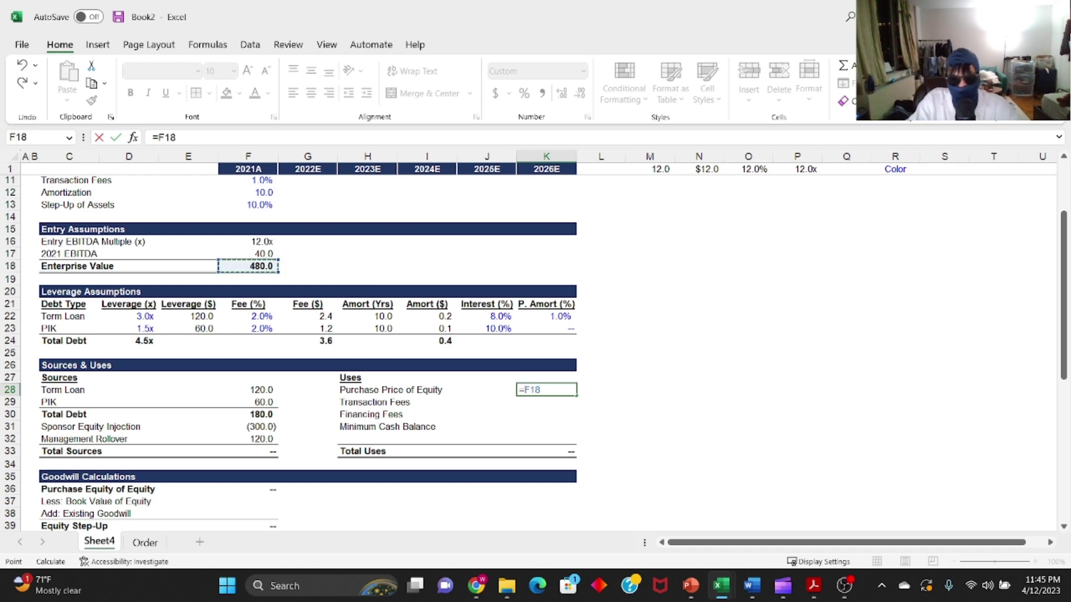
pyautogui.press('Return')
pyautogui.press('Up')
pyautogui.press('F2')
pyautogui.press('Return')
pyautogui.press('Up')
pyautogui.press('F2')
pyautogui.press('Return')
# - Enter =F11*F18 in K29 to calculate Transaction Fees from the fee rate and Enterprise Value
pyautogui.write('=')
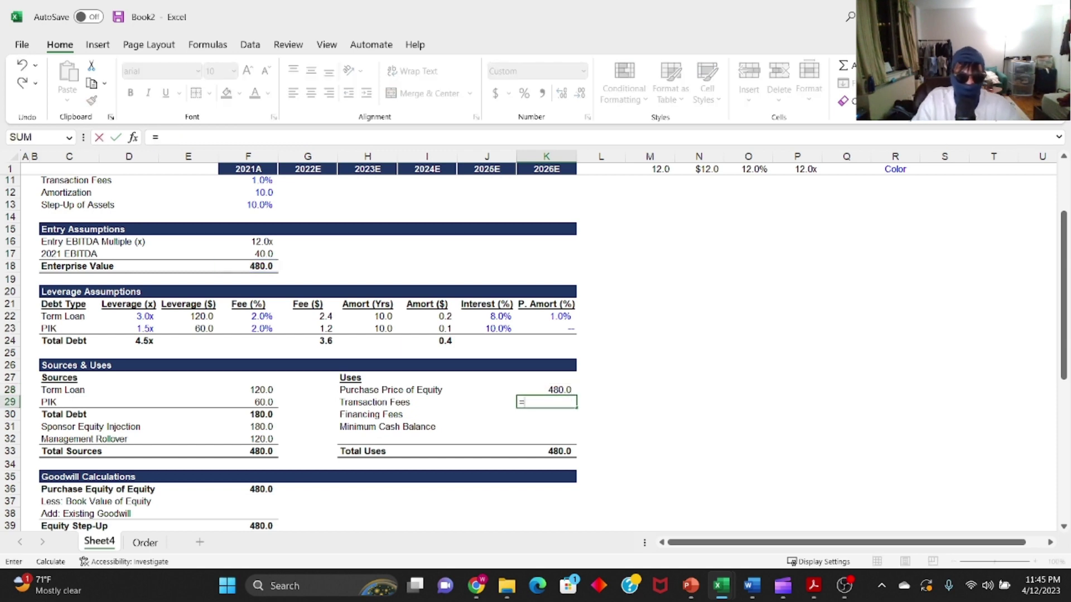
pyautogui.scroll(3, 244, 285)
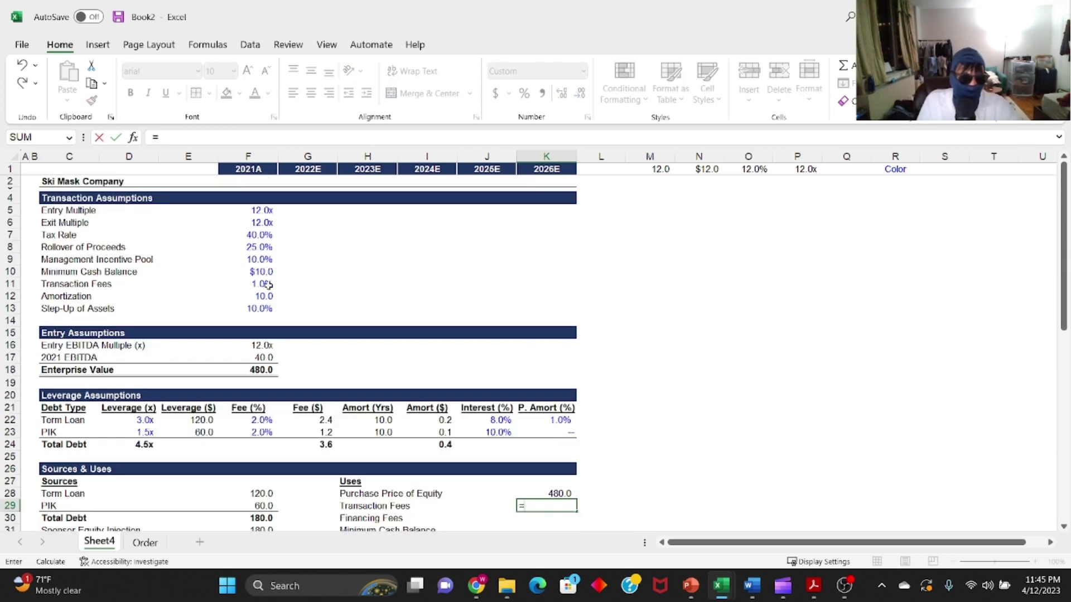
pyautogui.click(267, 282)
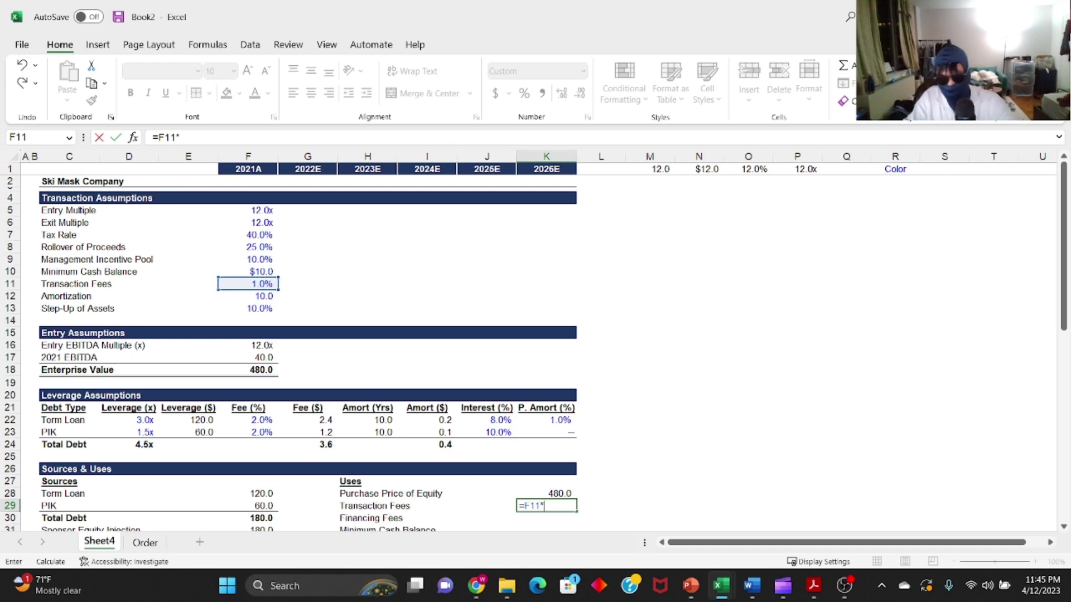
pyautogui.write('*')
pyautogui.click(247, 368)
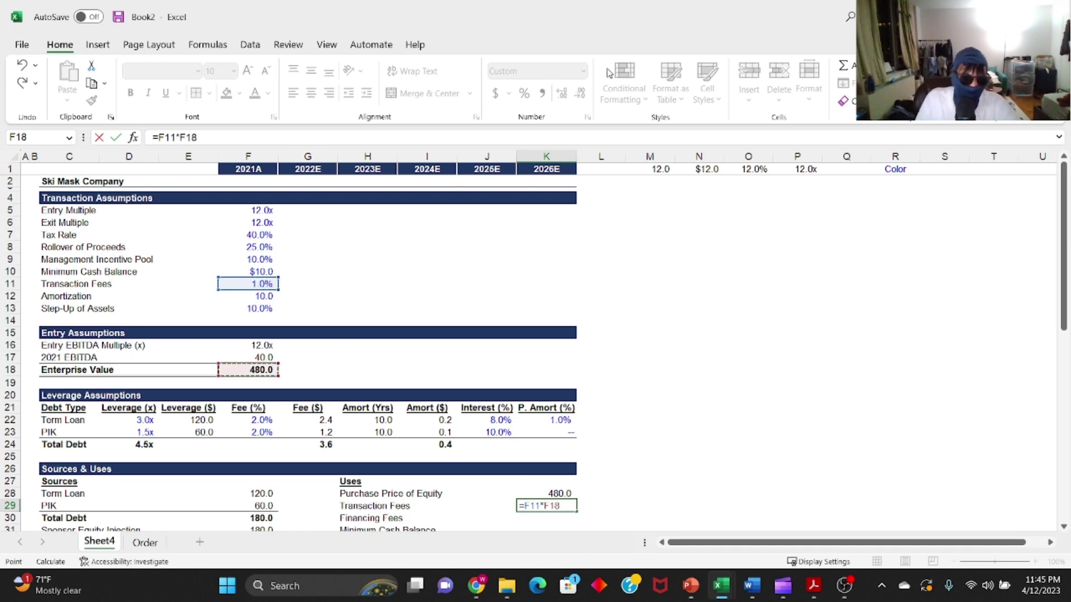
pyautogui.press('Return')
pyautogui.press('Up')
pyautogui.press('Up')
pyautogui.press('Down')
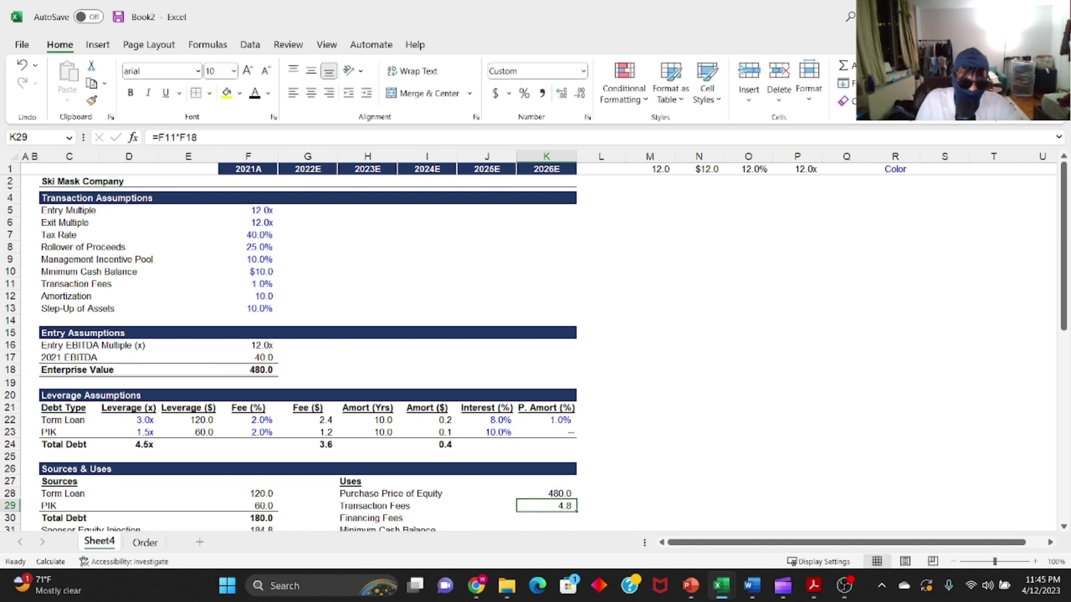
# - Link Financing Fees in K30 under Uses to the total Fee ($) with =G24
pyautogui.scroll(-2, 576, 337)
pyautogui.press('Down')
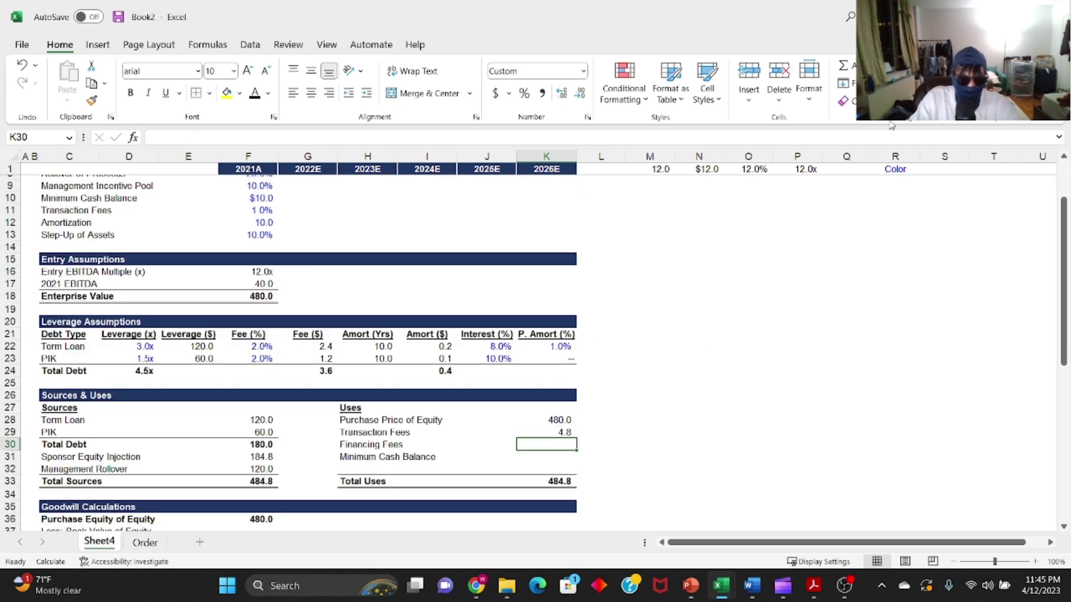
pyautogui.write('=')
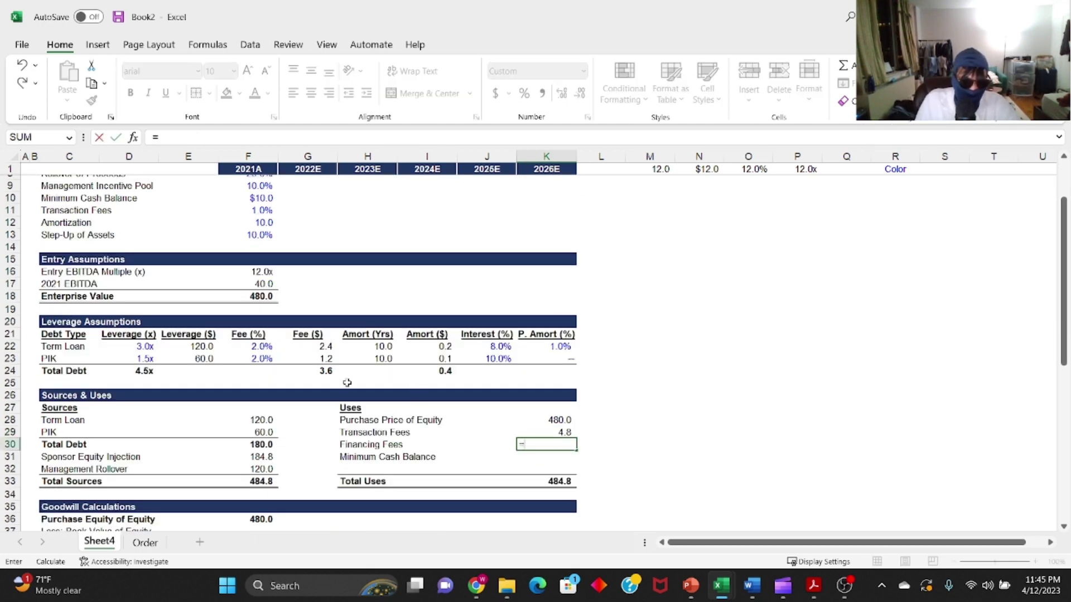
pyautogui.click(323, 369)
pyautogui.press('Return')
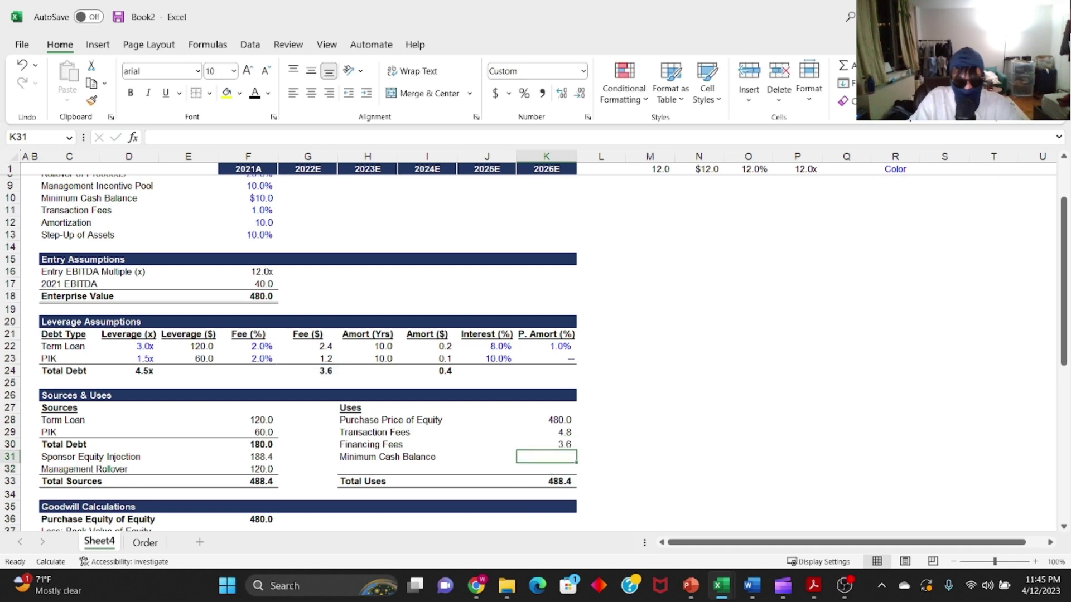
# - Link Minimum Cash Balance in K31 under Uses to the Transaction Assumptions with =F10
pyautogui.write('=')
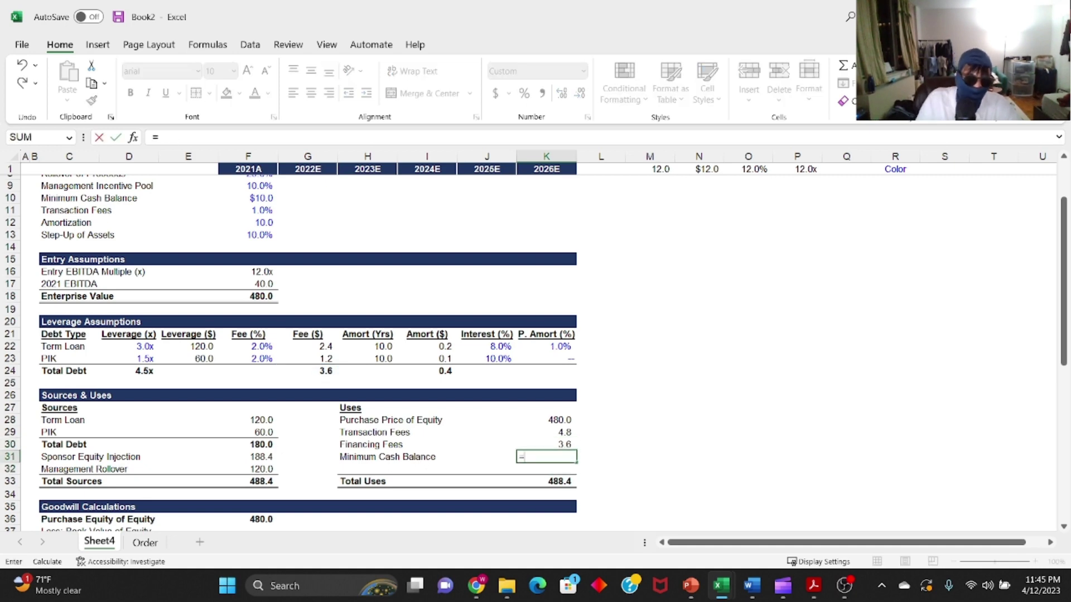
pyautogui.scroll(2, 415, 315)
pyautogui.click(260, 272)
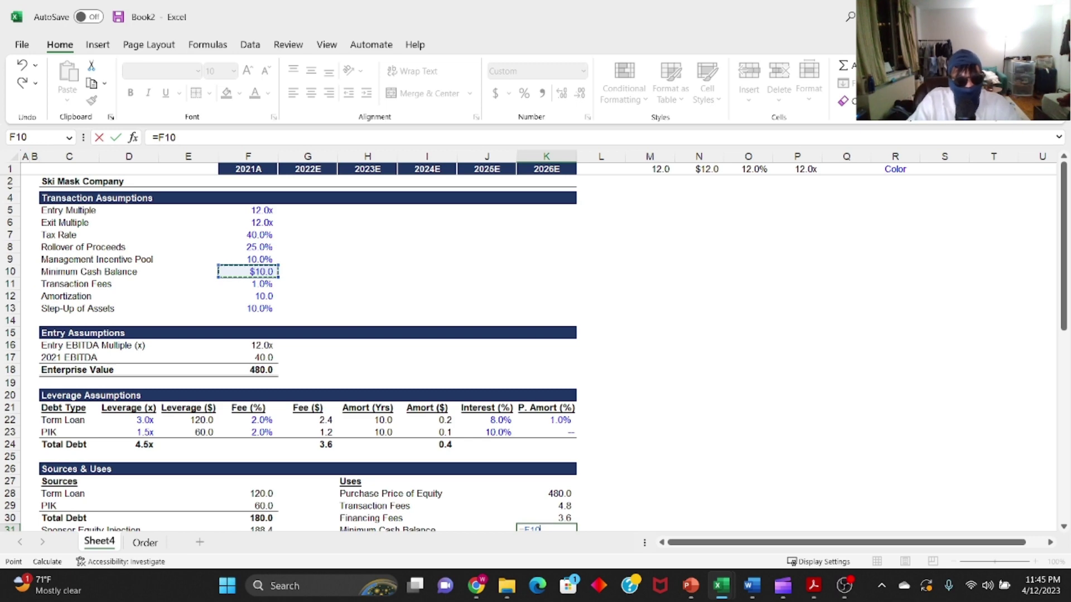
pyautogui.press('Down')
# - Compare Total Sources in F33 with Total Uses in K33
pyautogui.press('Down')
pyautogui.press('Up')
pyautogui.press('Up')
pyautogui.press('Up')
pyautogui.hotkey('ctrl', 'Left')
pyautogui.hotkey('ctrl', 'Left')
pyautogui.hotkey('ctrl', 'Right')
pyautogui.hotkey('ctrl', 'Right')
pyautogui.hotkey('ctrl', 'Left')
pyautogui.hotkey('ctrl', 'Left')
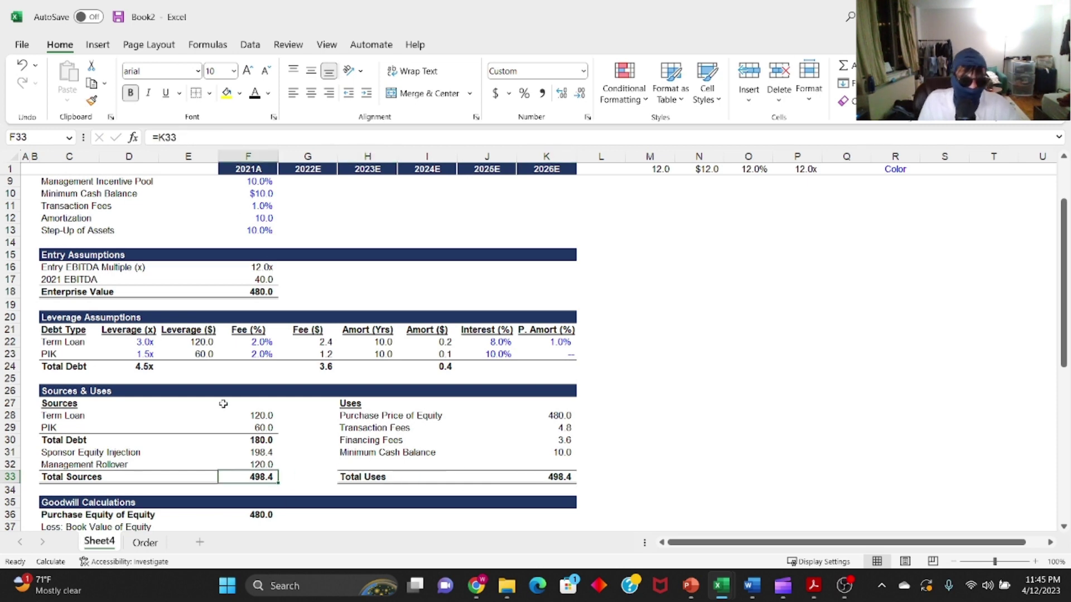
# - Fill the empty Book Value of Equity and Existing Goodwill cells, F37:F38, with yellow
pyautogui.scroll(-5, 207, 406)
pyautogui.click(262, 353)
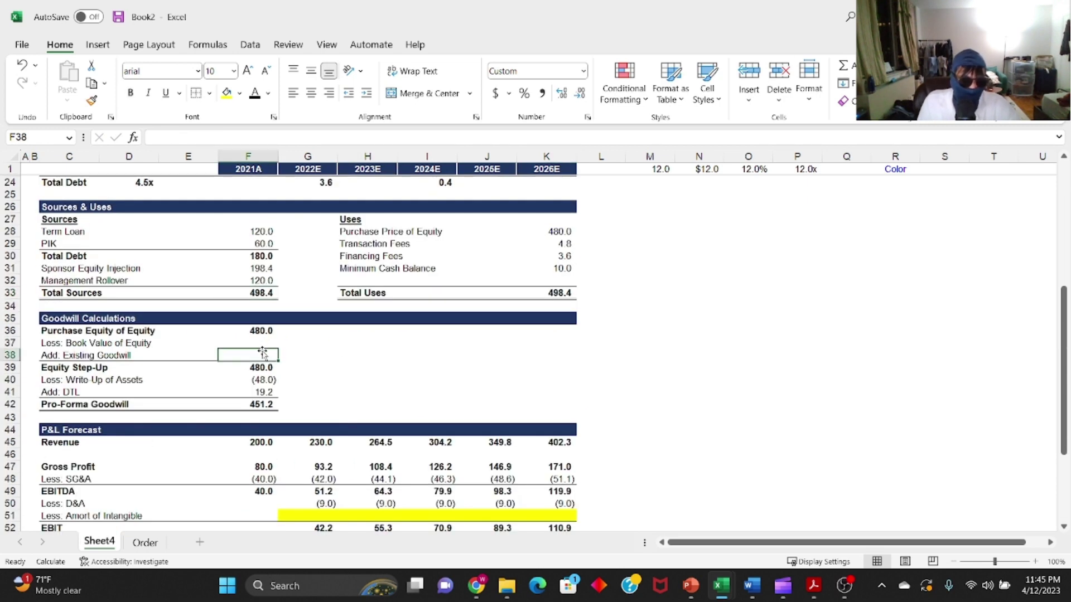
pyautogui.moveTo(269, 338); pyautogui.dragTo(274, 356)
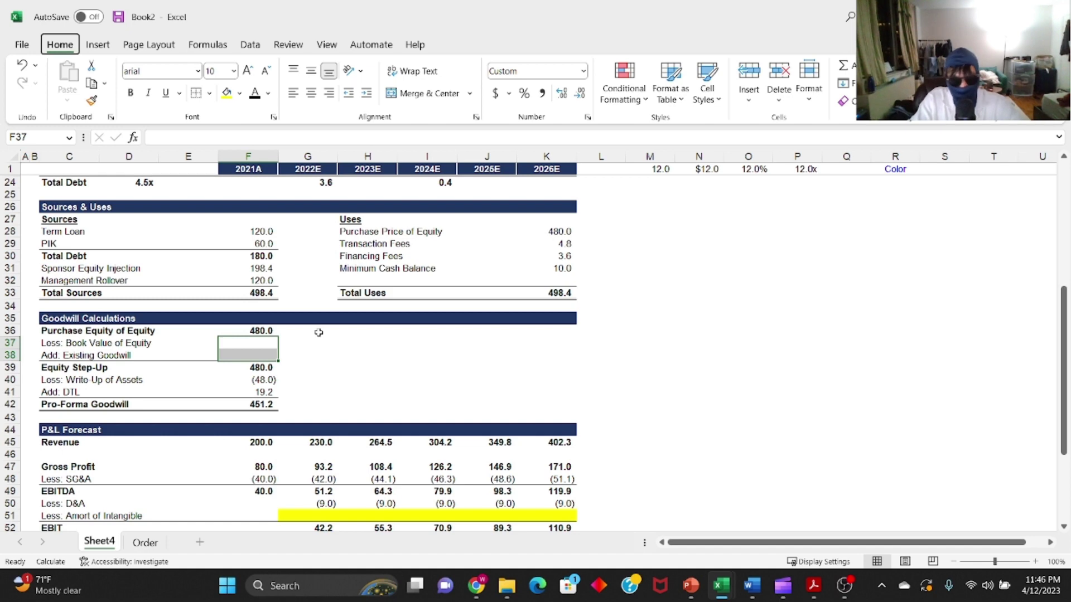
pyautogui.press('h')
pyautogui.press('h')
pyautogui.press('Right')
pyautogui.press('Down')
pyautogui.press('Down')
pyautogui.press('Down')
pyautogui.press('Down')
pyautogui.press('Right')
pyautogui.press('Down')
pyautogui.press('Down')
pyautogui.press('Right')
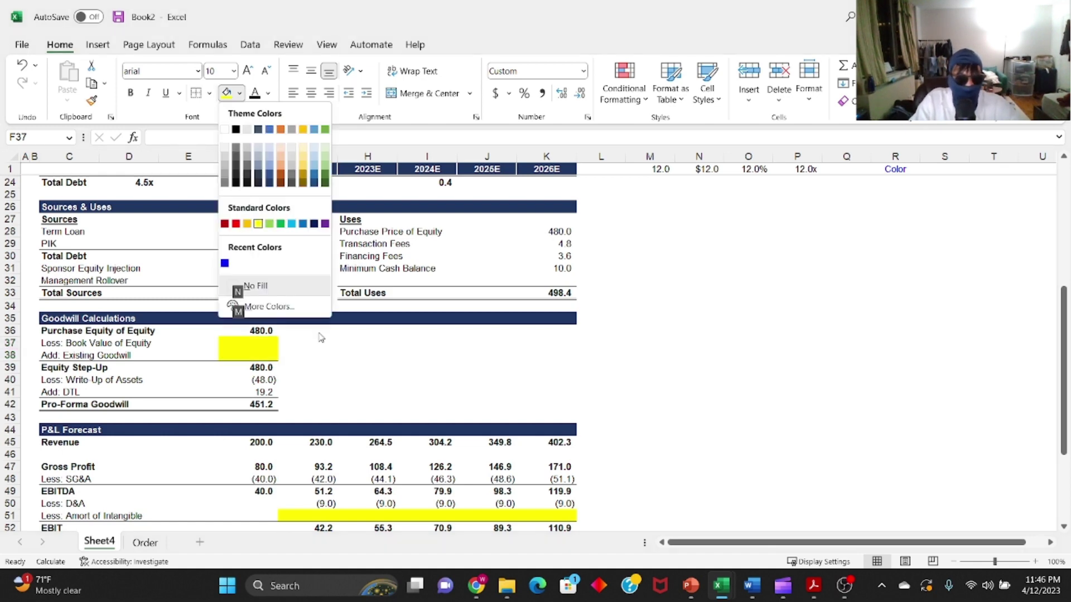
pyautogui.press('Return')
pyautogui.hotkey('shift', 'Up')
pyautogui.click(238, 357)
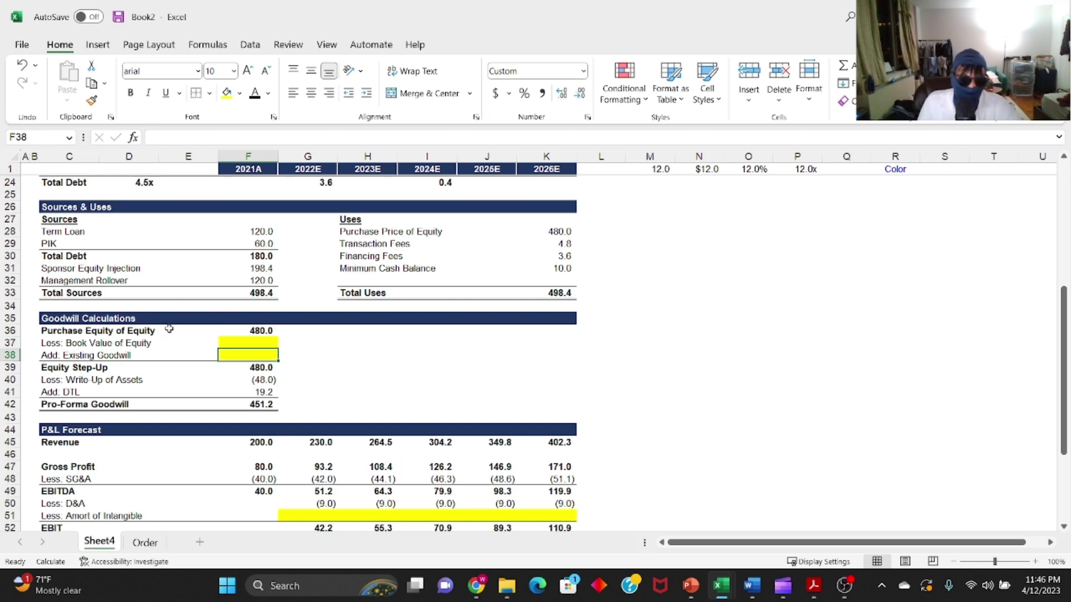
# - Review the Write-Up of Assets formula in F40 and the DTL formula in F41
pyautogui.scroll(-2, 292, 321)
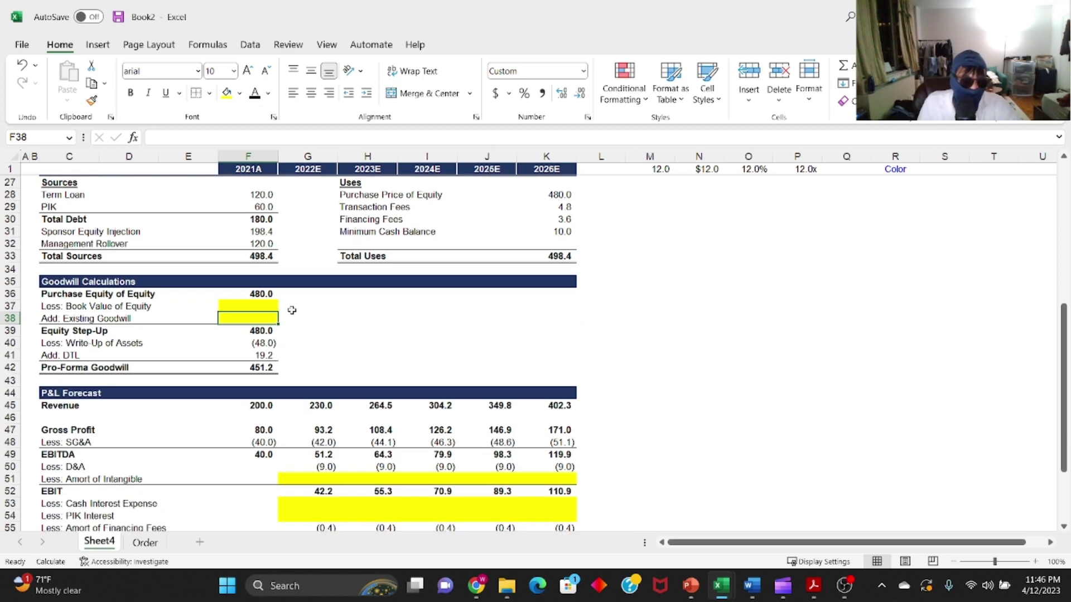
pyautogui.click(262, 306)
pyautogui.press('F2')
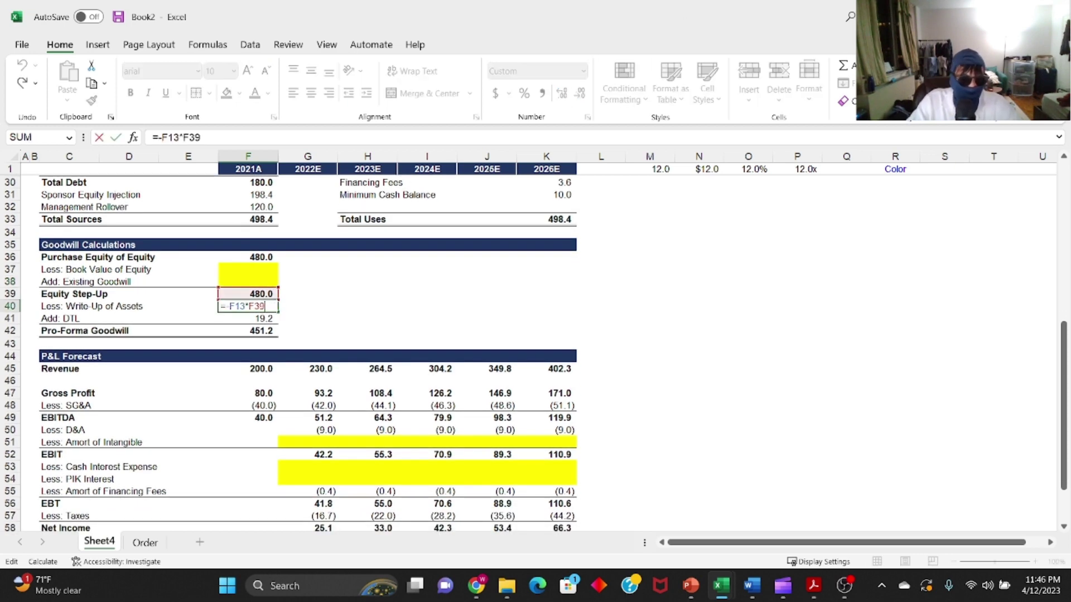
pyautogui.press('Escape')
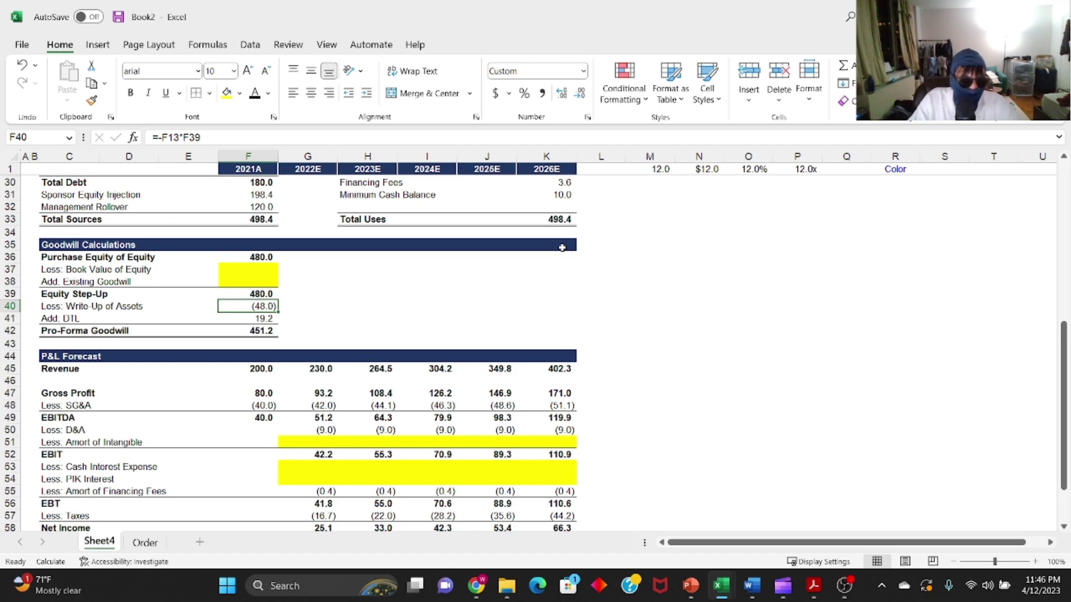
pyautogui.press('F2')
pyautogui.press('Return')
pyautogui.press('F2')
pyautogui.press('Escape')
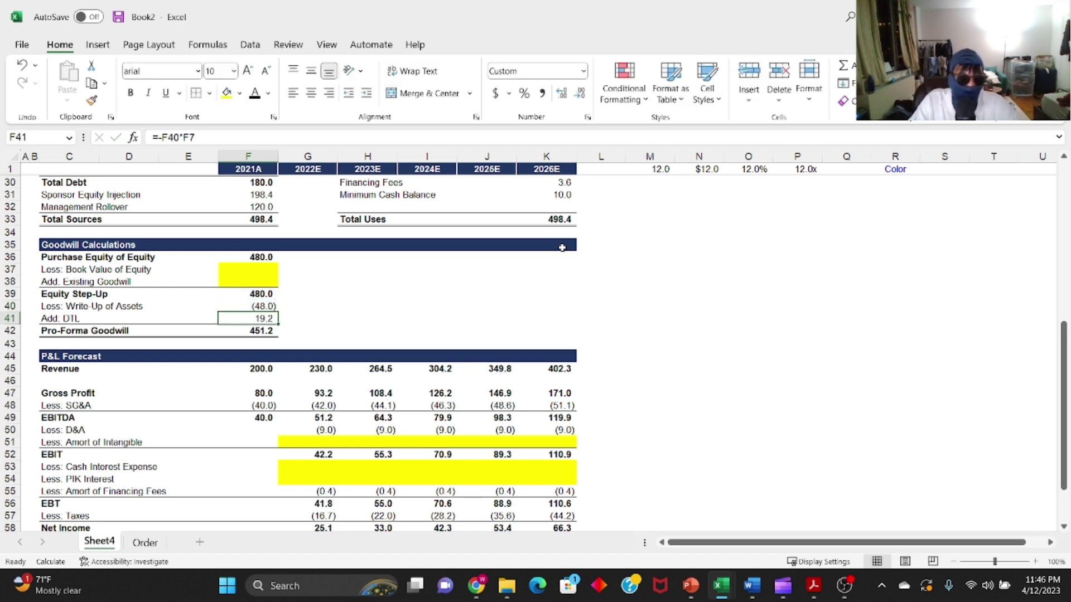
# - Examine the Write-Up of Assets and DTL rows alongside the Amort of Intangible row in the P&L Forecast
pyautogui.scroll(-3, 456, 289)
pyautogui.scroll(2, 438, 285)
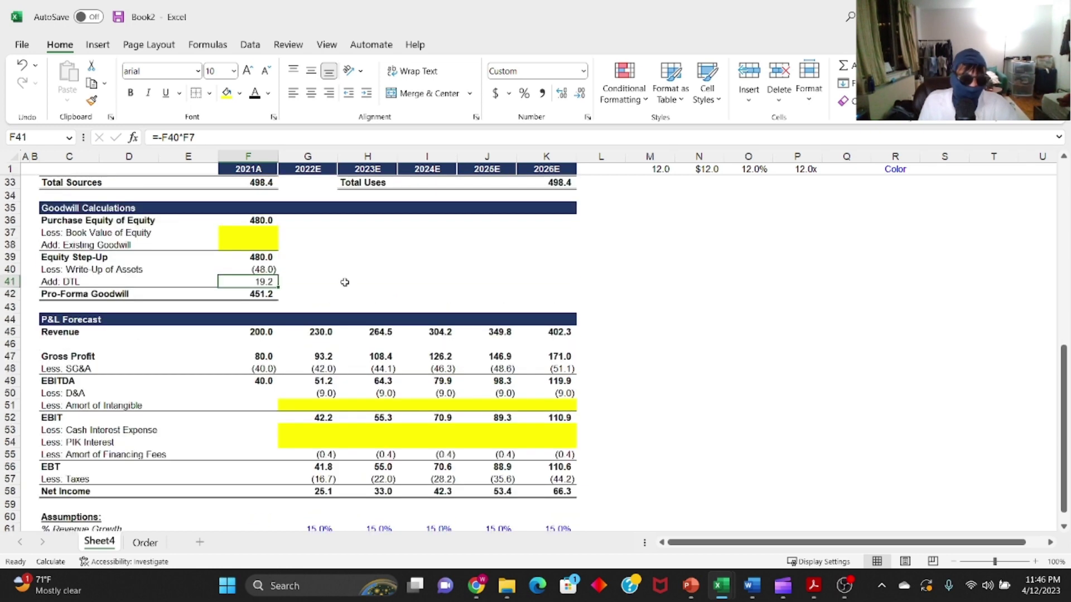
pyautogui.click(260, 270)
pyautogui.click(261, 281)
pyautogui.scroll(-2, 341, 261)
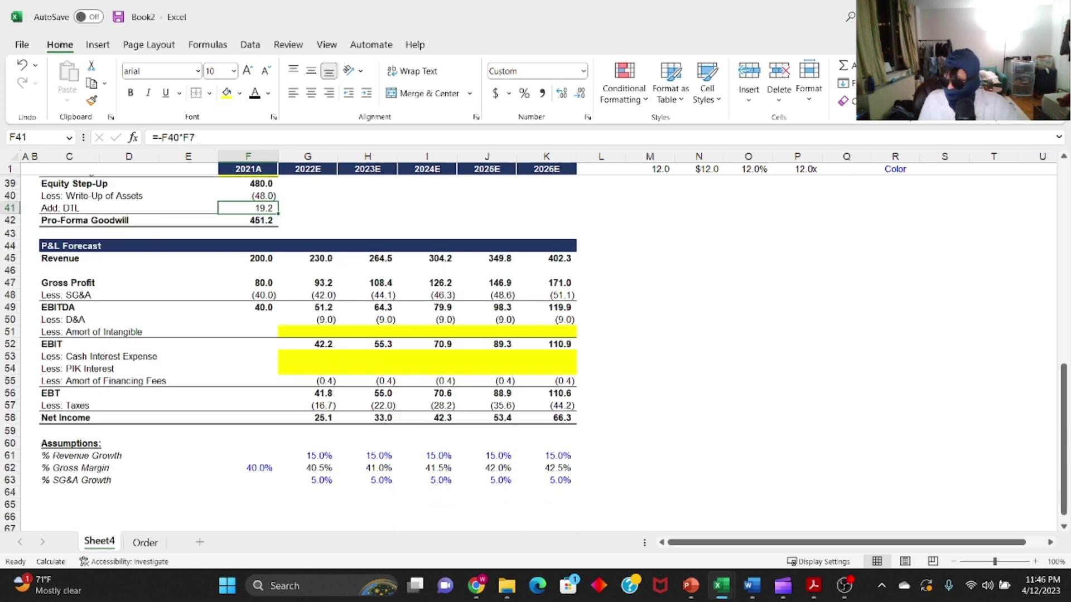
pyautogui.scroll(2, 319, 261)
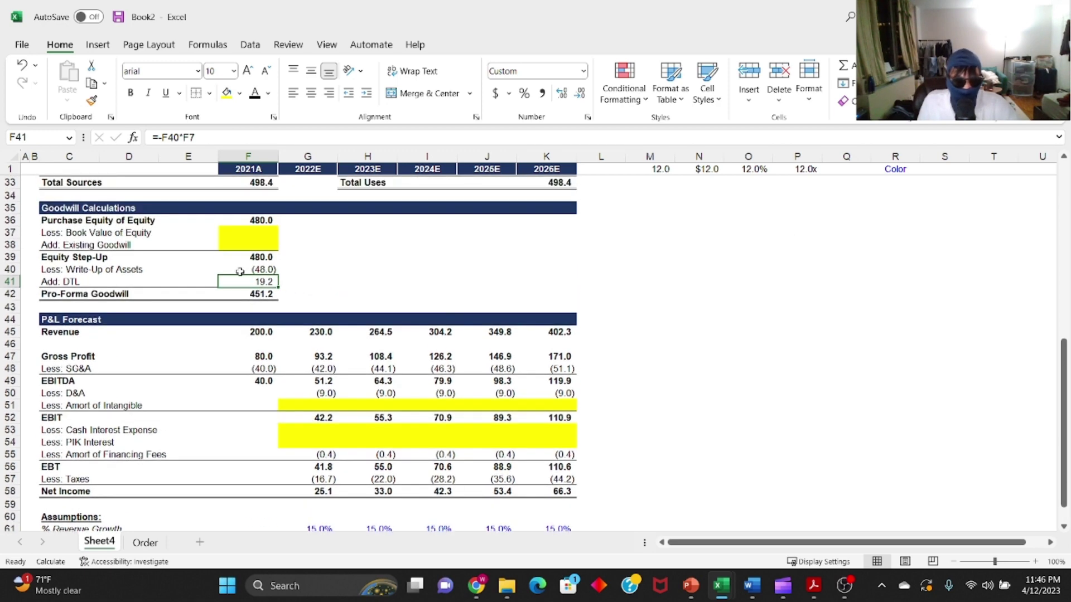
pyautogui.scroll(-4, 259, 295)
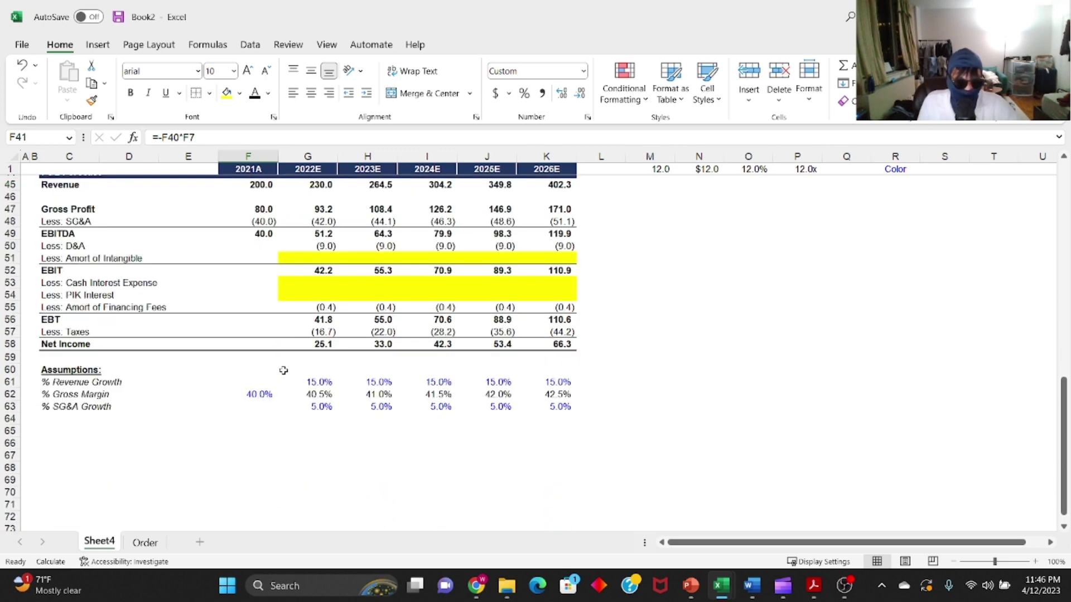
pyautogui.click(306, 259)
pyautogui.scroll(5, 312, 267)
pyautogui.click(323, 281)
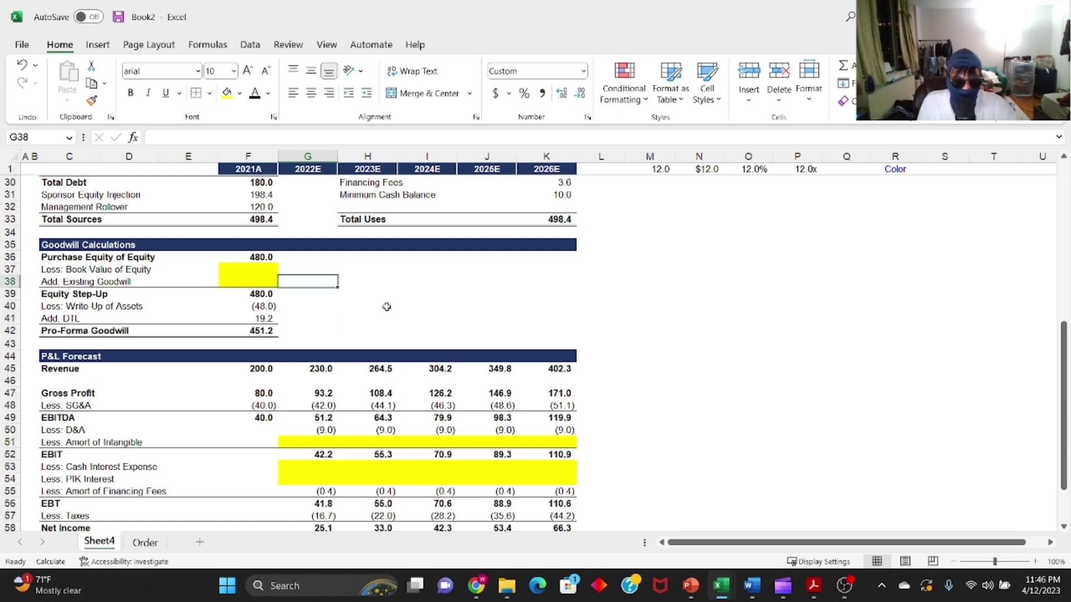
pyautogui.click(386, 293)
pyautogui.click(376, 282)
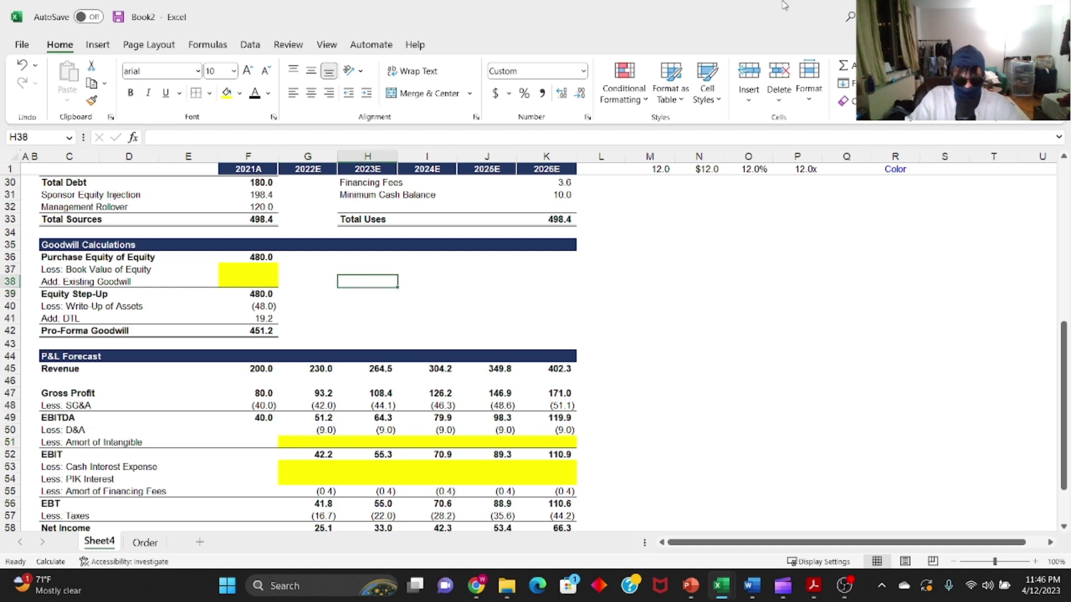
pyautogui.press('Up')
pyautogui.press('Up')
pyautogui.press('Down')
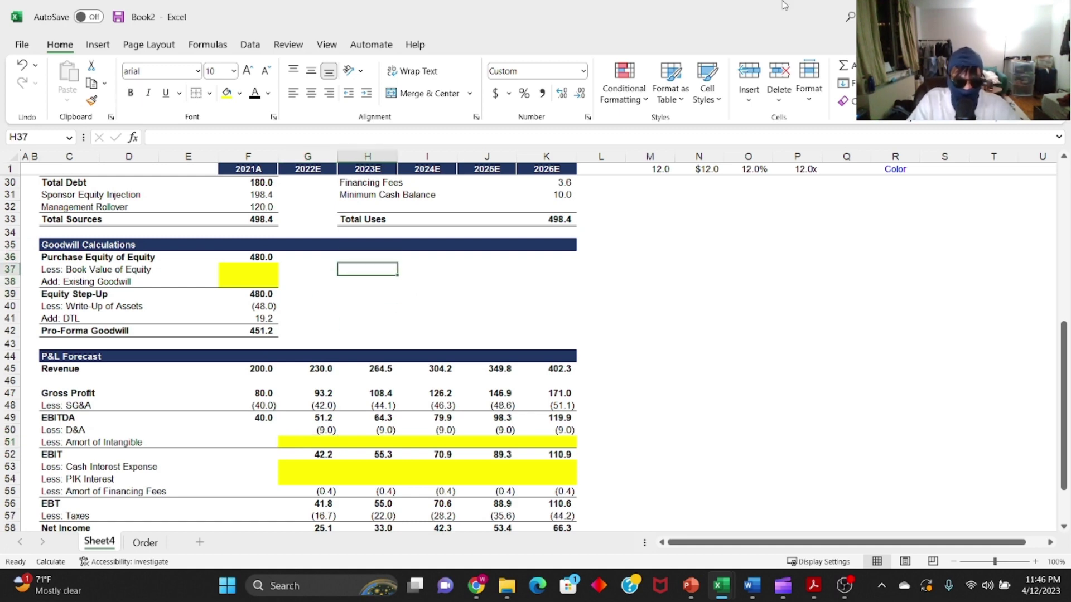
pyautogui.press('Down')
pyautogui.press('Down')
pyautogui.press('Left')
pyautogui.press('Right')
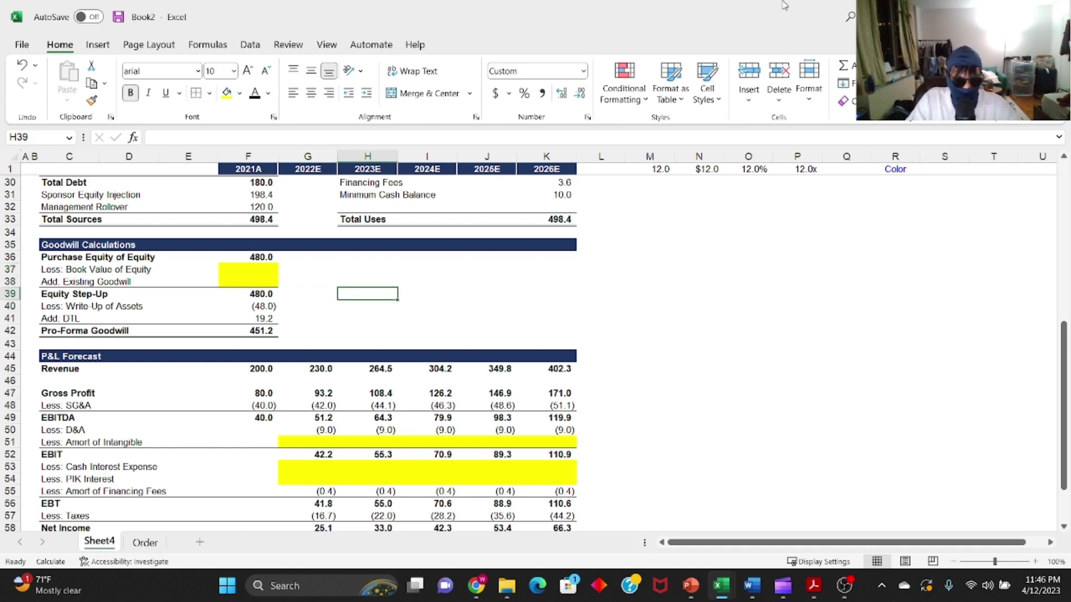
pyautogui.write('%')
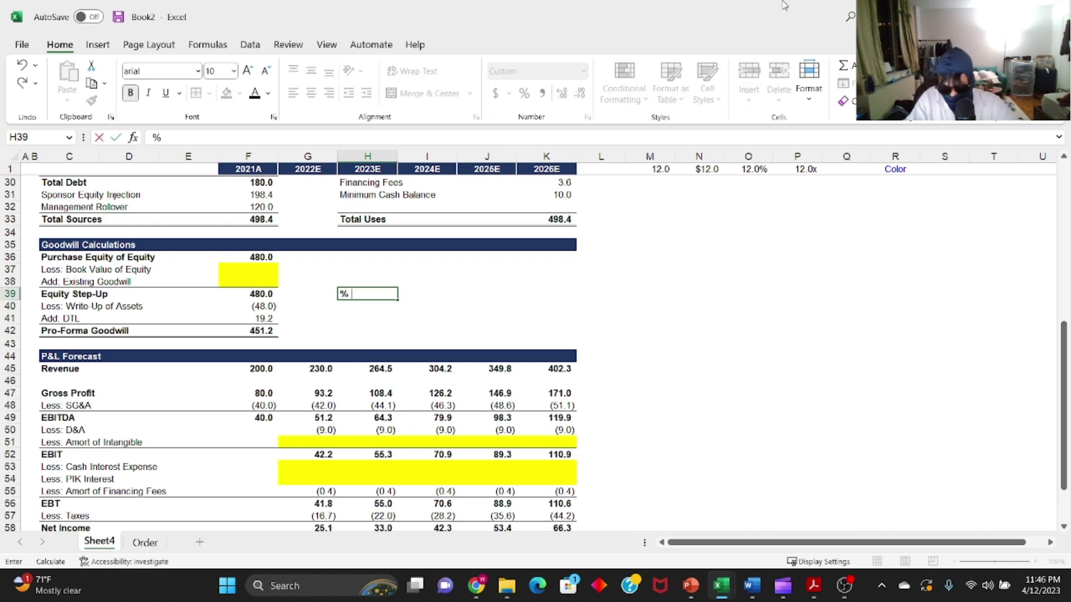
pyautogui.press('Escape')
pyautogui.press('Left')
pyautogui.press('Left')
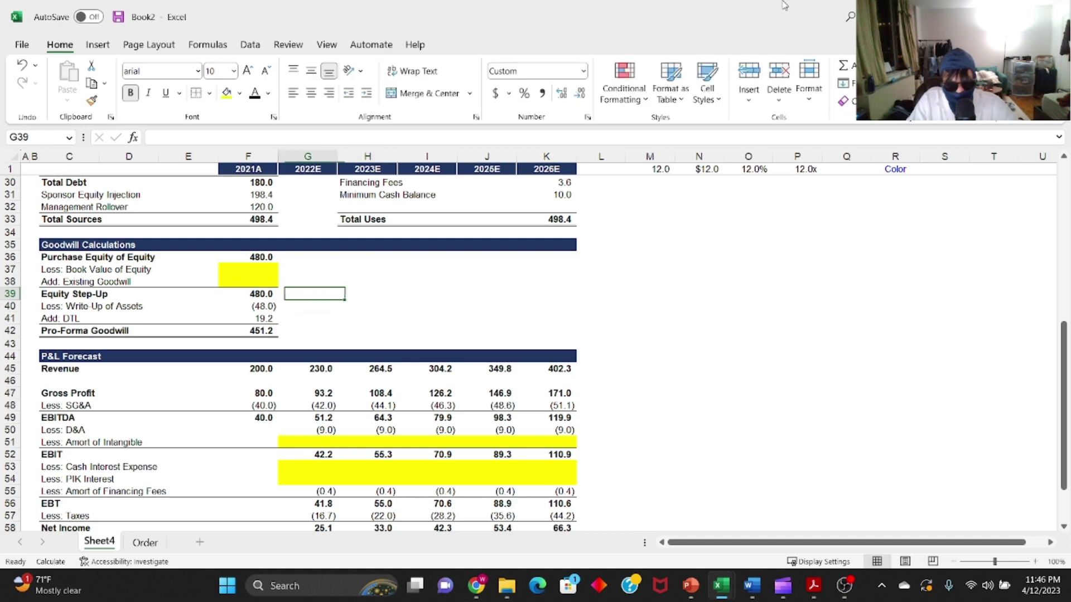
# - Trace the F41 and F40 goodwill formulas back to their inputs in the Transaction Assumptions
pyautogui.press('Down')
pyautogui.press('Down')
pyautogui.press('F2')
pyautogui.scroll(10, 177, 322)
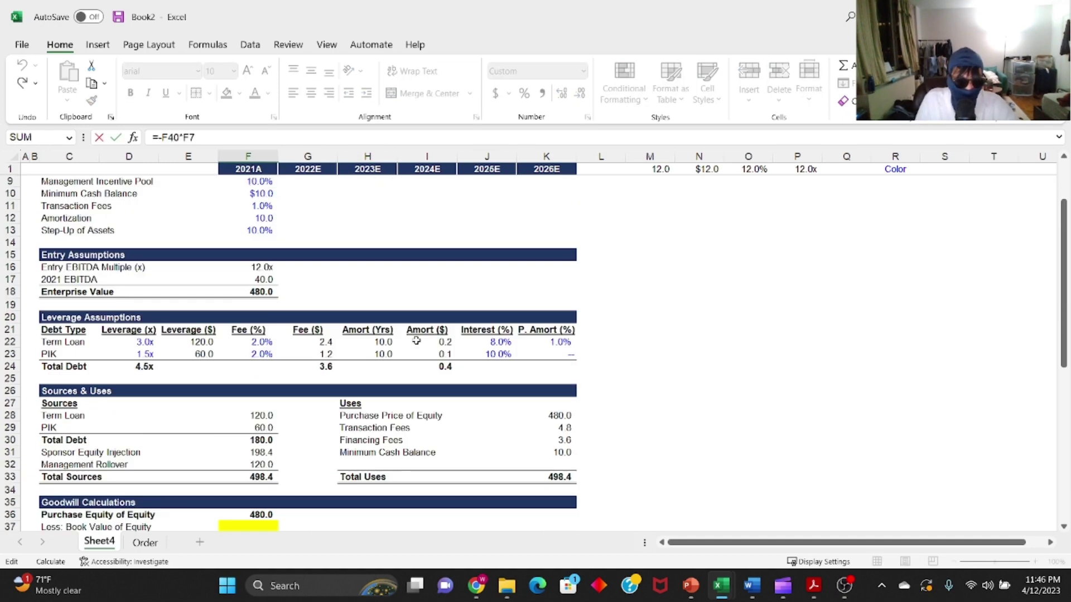
pyautogui.scroll(-7, 204, 248)
pyautogui.press('Escape')
pyautogui.press('Up')
pyautogui.press('F2')
pyautogui.scroll(7, 306, 375)
pyautogui.scroll(-7, 311, 373)
pyautogui.press('Escape')
# - Enter the heading Amort (Yrs) in H39 of the Goodwill Calculations
pyautogui.click(367, 375)
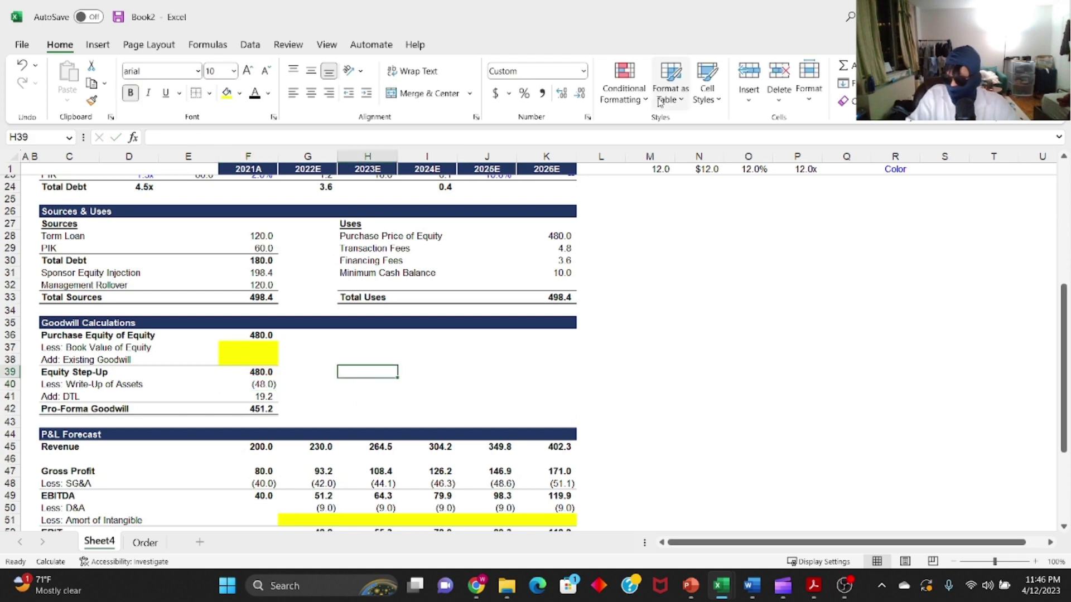
pyautogui.write('Amort Years')
pyautogui.press('Return')
pyautogui.press('Up')
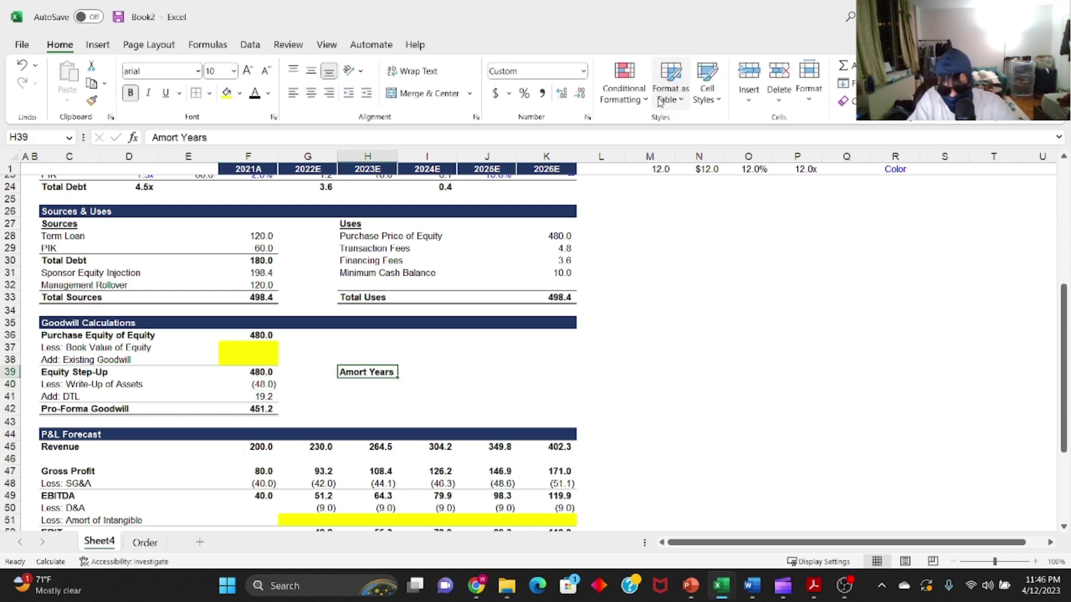
pyautogui.press('F2')
pyautogui.press('BackSpace')
pyautogui.press('BackSpace')
pyautogui.press('BackSpace')
pyautogui.press('BackSpace')
pyautogui.press('BackSpace')
pyautogui.press('BackSpace')
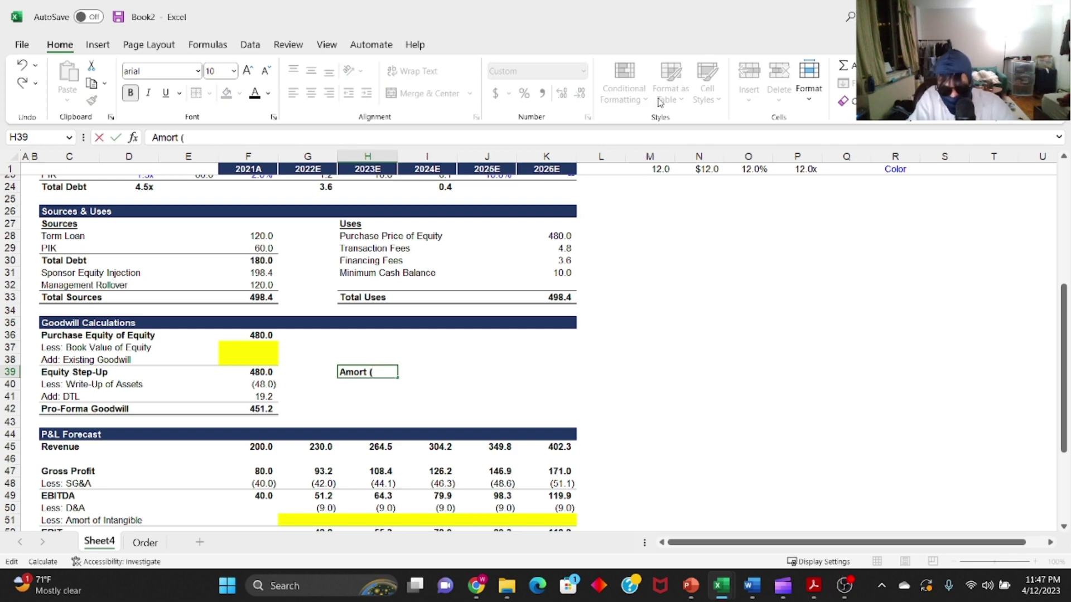
pyautogui.write('(Yrs)')
pyautogui.press('Return')
pyautogui.press('Up')
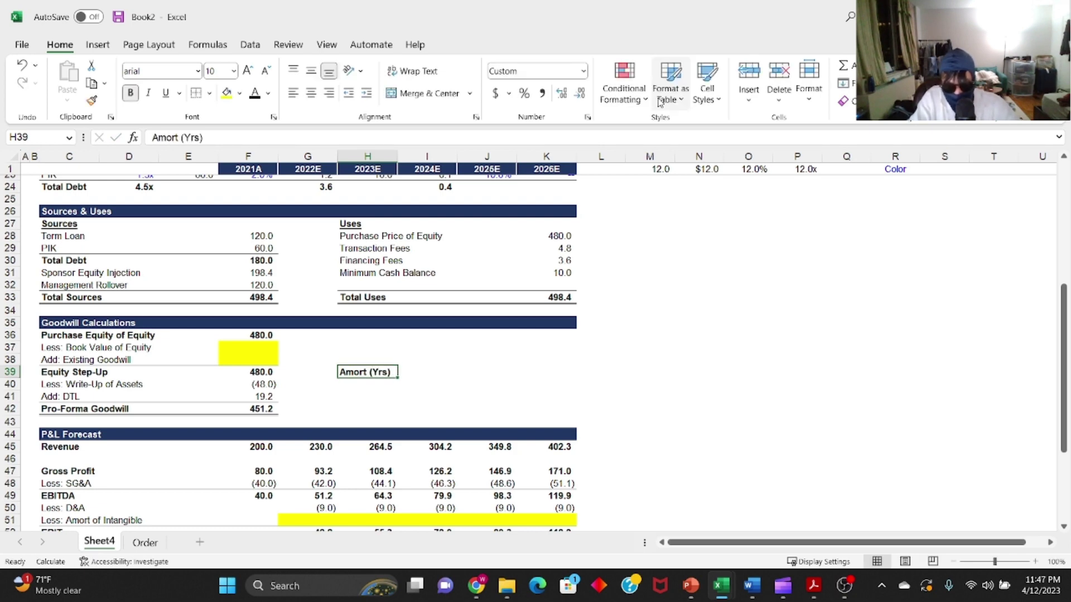
# - Underline and centre the Amort (Yrs) heading in H39
pyautogui.hotkey('ctrl', 'u')
pyautogui.hotkey('alt', 'h')
pyautogui.press('a')
pyautogui.press('c')
# - Copy the Amort (Yrs) heading into I39 and change its text to Amort ($)
pyautogui.press('Right')
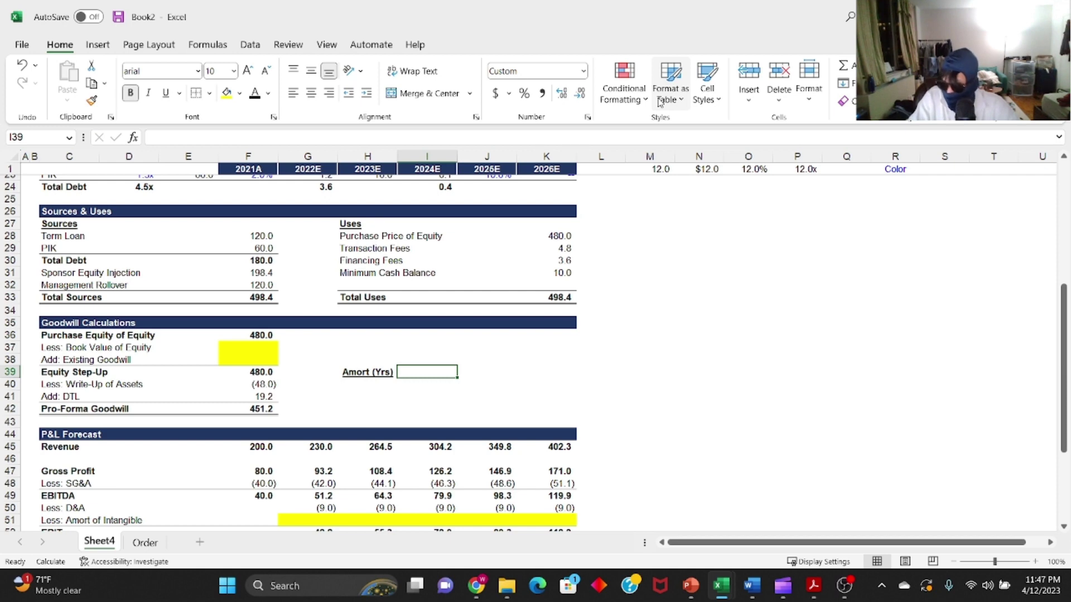
pyautogui.press('Left')
pyautogui.hotkey('ctrl', 'c')
pyautogui.press('Right')
pyautogui.hotkey('ctrl', 'v')
pyautogui.press('F2')
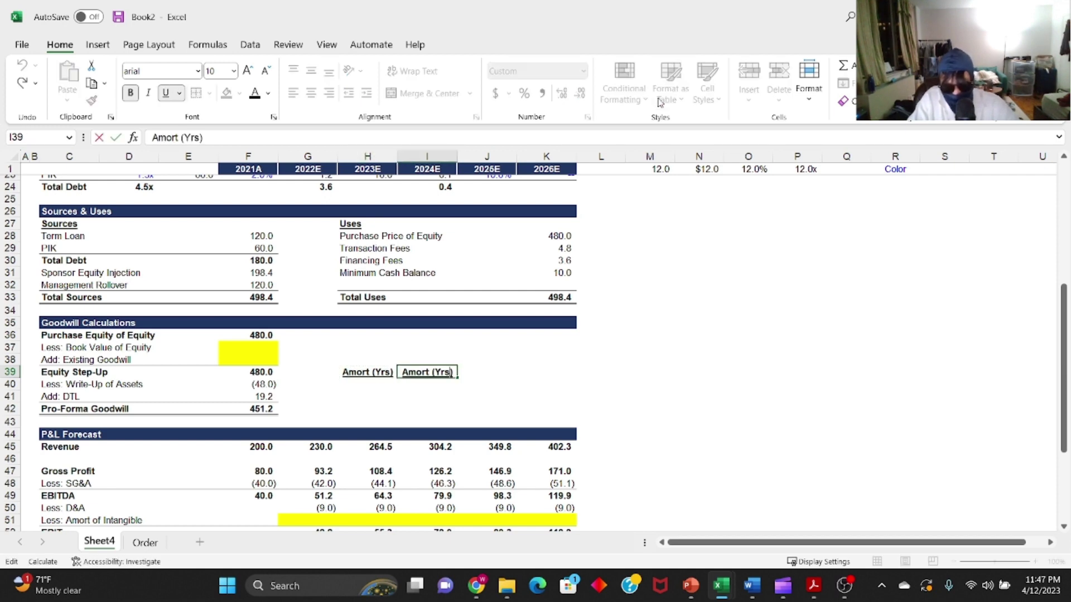
pyautogui.press('Left')
pyautogui.press('BackSpace')
pyautogui.press('BackSpace')
pyautogui.press('BackSpace')
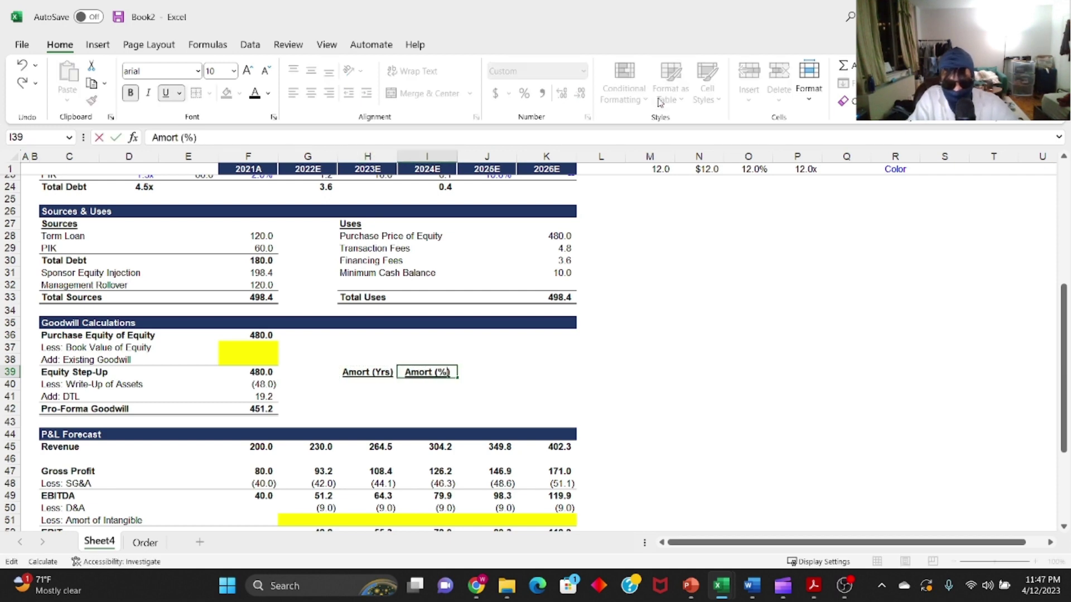
pyautogui.write('$')
pyautogui.hotkey('shift', 'Tab')
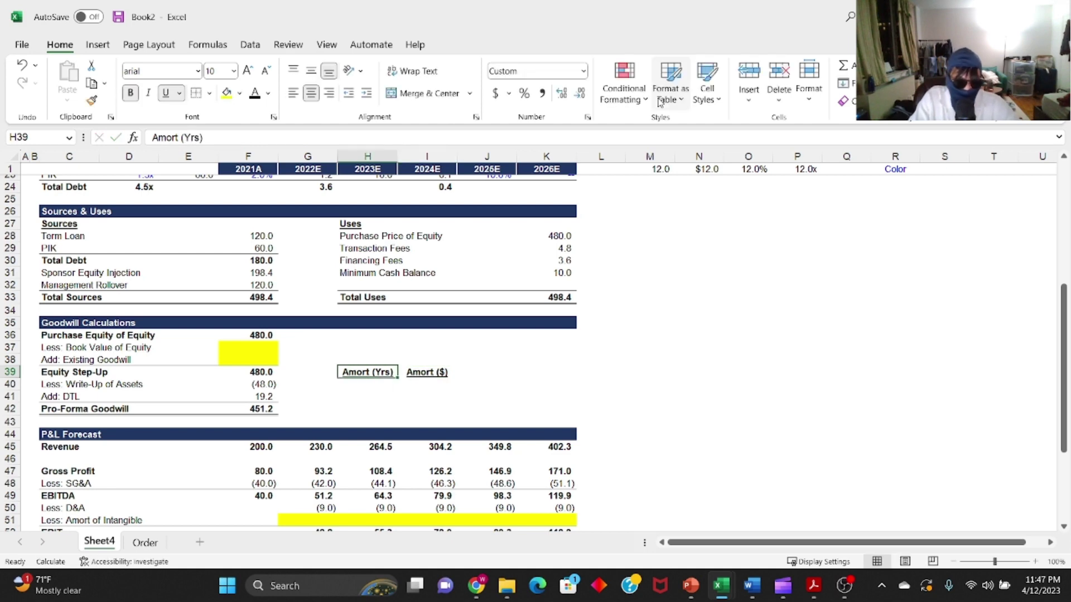
# - Link the write-up's Amort (Yrs) cell H40 to the Amortization assumption in F12 with an absolute reference
pyautogui.press('Down')
pyautogui.write('=')
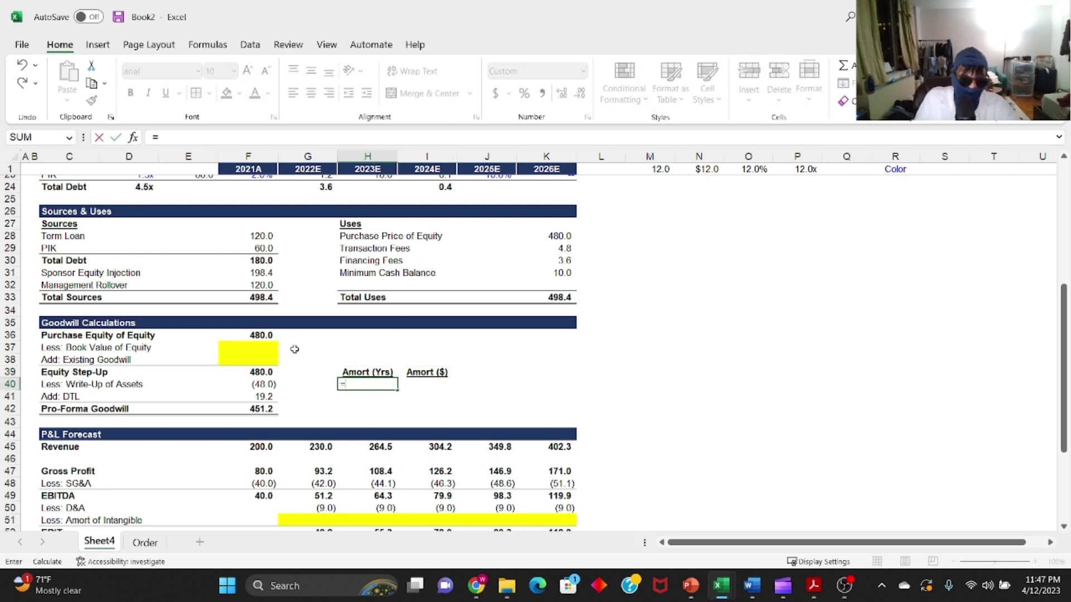
pyautogui.scroll(7, 346, 328)
pyautogui.click(267, 300)
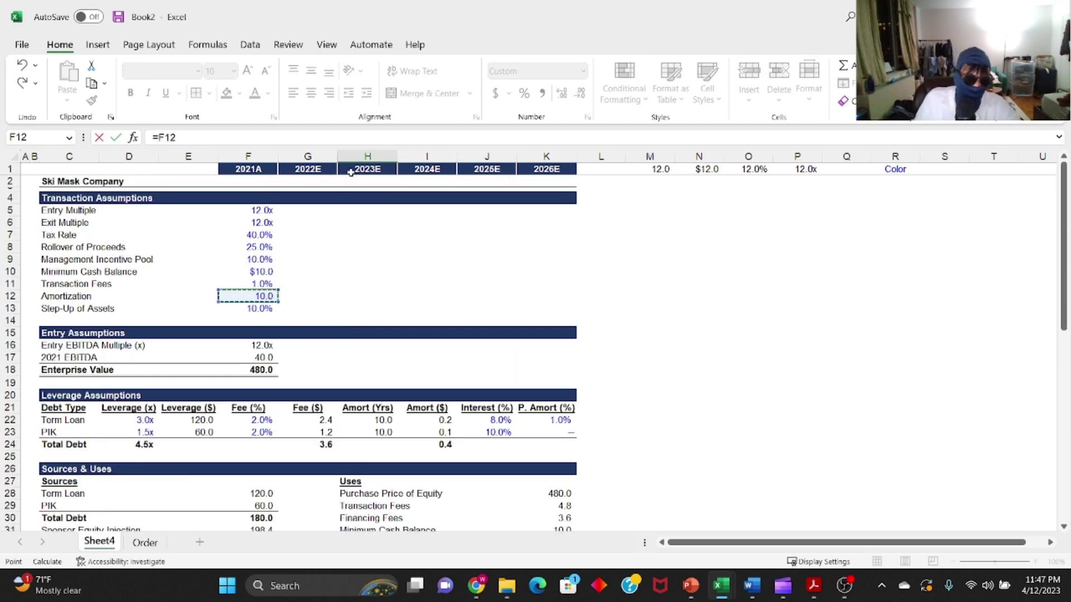
pyautogui.press('Return')
pyautogui.press('Return')
pyautogui.press('Up')
pyautogui.press('Up')
pyautogui.hotkey('ctrl', 'c')
pyautogui.press('Down')
pyautogui.press('Return')
pyautogui.press('Return')
pyautogui.press('Up')
pyautogui.press('Up')
pyautogui.press('F2')
pyautogui.press('F4')
pyautogui.press('Return')
# - Copy the Amort (Yrs) formula from H40 down to the DTL row in H41
pyautogui.press('Up')
pyautogui.hotkey('ctrl', 'c')
pyautogui.press('Down')
pyautogui.hotkey('ctrl', 'v')
pyautogui.press('Down')
pyautogui.press('Escape')
# - Calculate the write-up's Amort ($) in I40 with the formula =F40/H40
pyautogui.press('Up')
pyautogui.press('Up')
pyautogui.press('Right')
pyautogui.press('Right')
pyautogui.press('Left')
pyautogui.write('=')
pyautogui.press('Left')
pyautogui.press('Left')
pyautogui.press('Left')
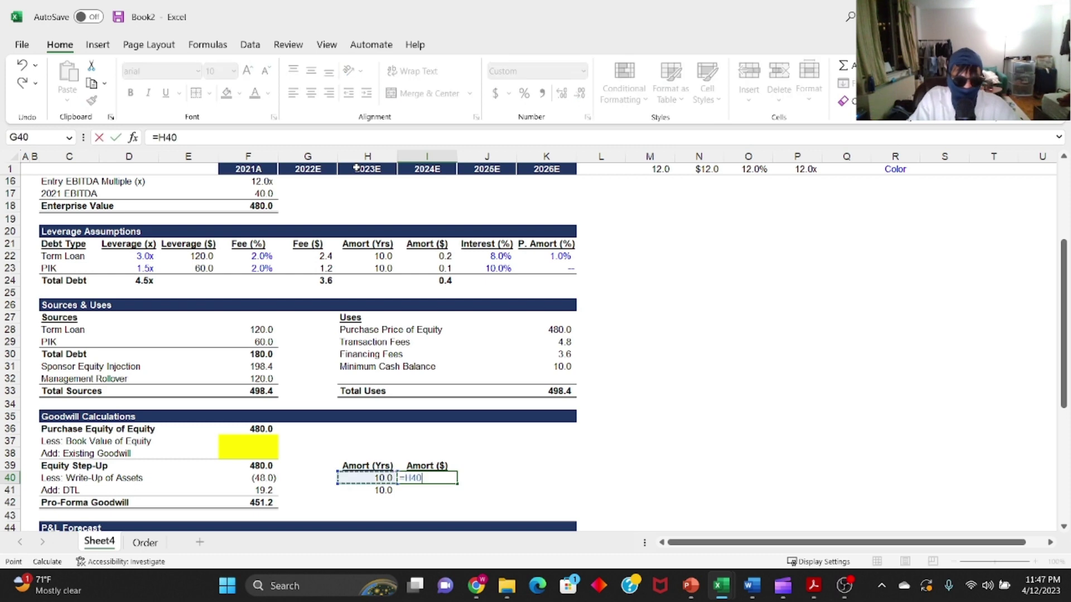
pyautogui.write('/')
pyautogui.press('Left')
pyautogui.press('Left')
pyautogui.press('Return')
# - Copy the Amort ($) formula from I40 down to the DTL row in I41
pyautogui.press('Up')
pyautogui.hotkey('ctrl', 'c')
pyautogui.press('Down')
pyautogui.hotkey('ctrl', 'v')
pyautogui.press('Escape')
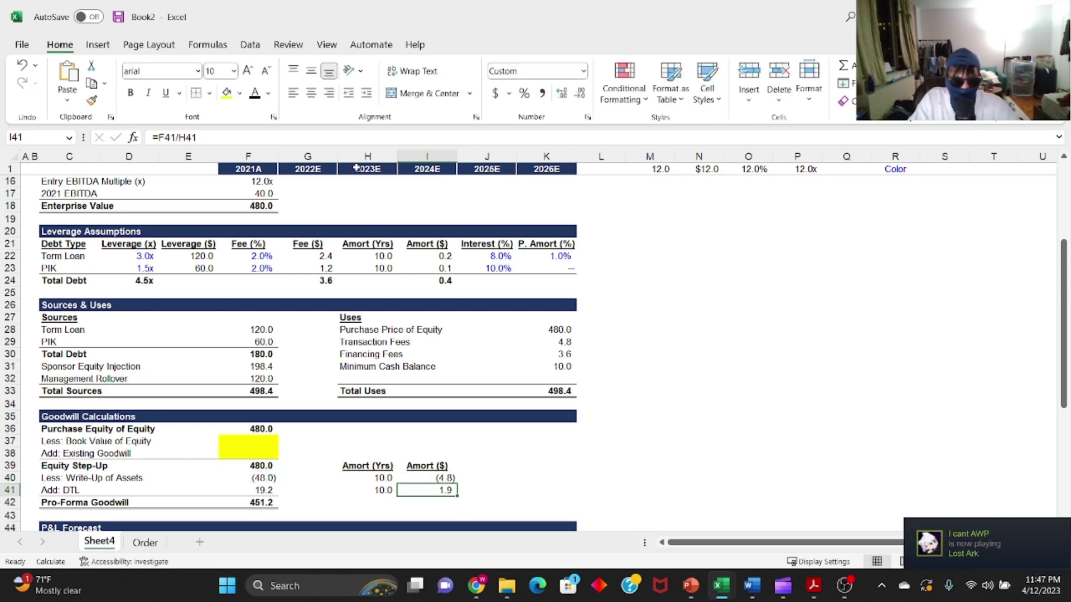
# - Reverse the sign of the write-up's Amort ($) in I40 by changing its formula to =-F40/H40
pyautogui.press('Up')
pyautogui.press('F2')
pyautogui.press('Home')
pyautogui.press('Right')
pyautogui.write('-')
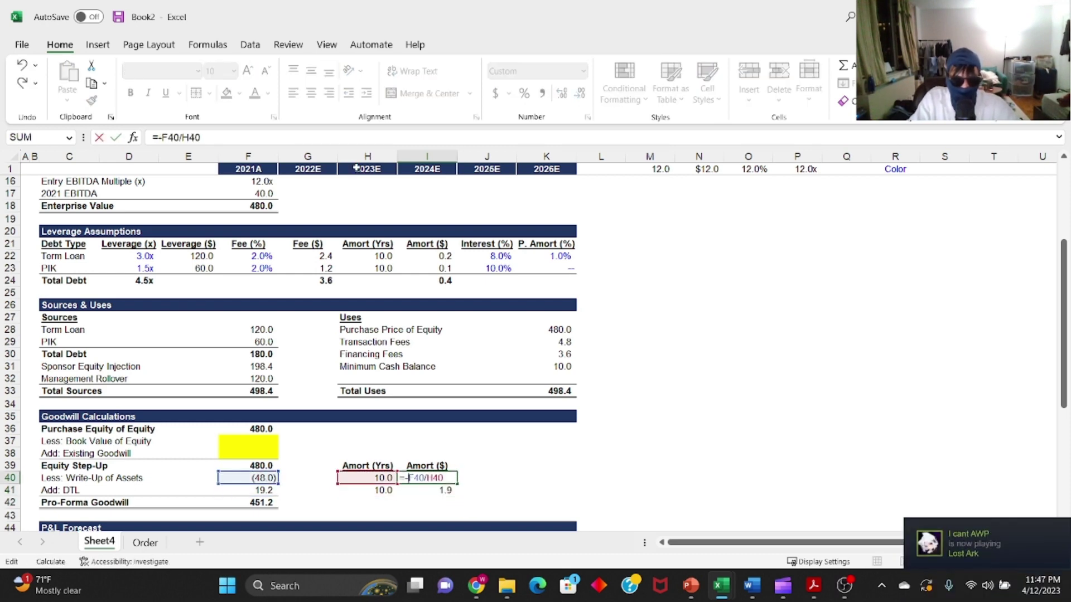
pyautogui.press('Return')
pyautogui.press('Up')
pyautogui.press('F2')
pyautogui.press('Escape')
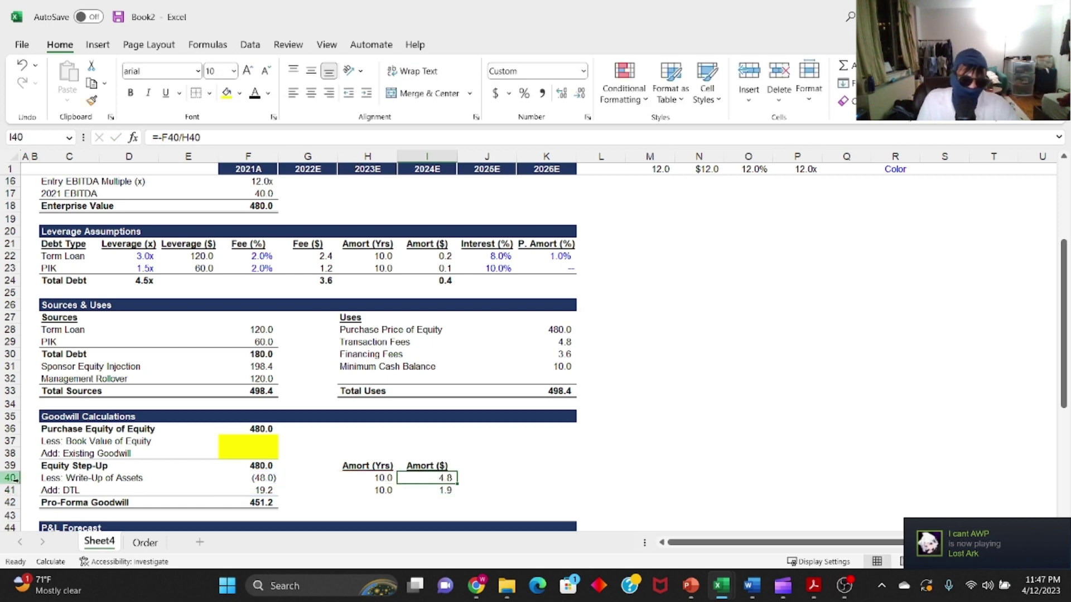
# - Link the 2022E Amort of Intangible cell G51 to the write-up amortization with the formula =-$I$40
pyautogui.scroll(-7, 325, 386)
pyautogui.click(325, 387)
pyautogui.scroll(1, 325, 387)
pyautogui.click(323, 393)
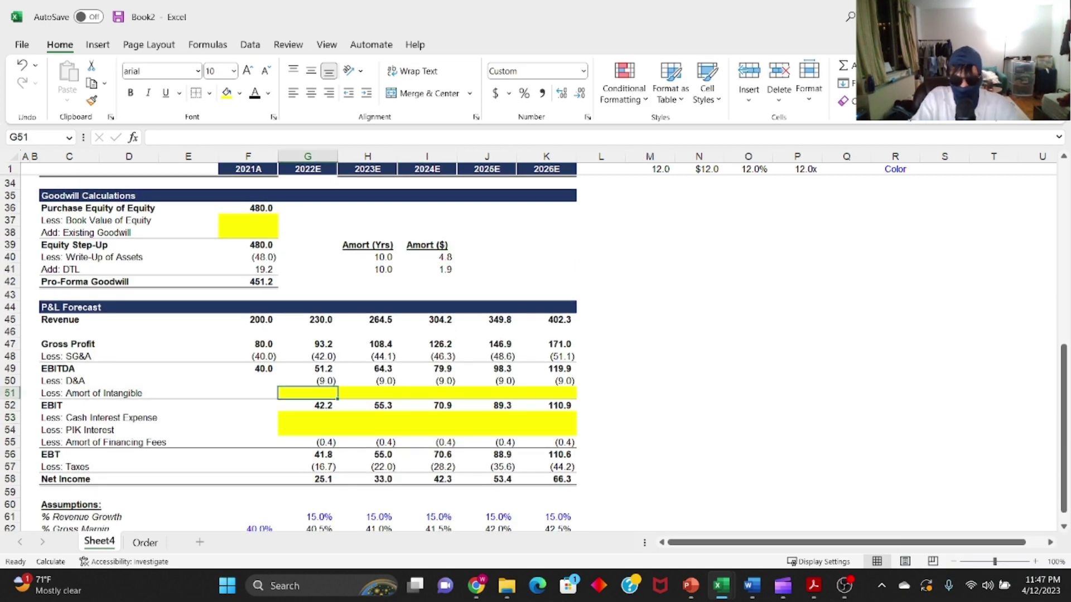
pyautogui.write('=')
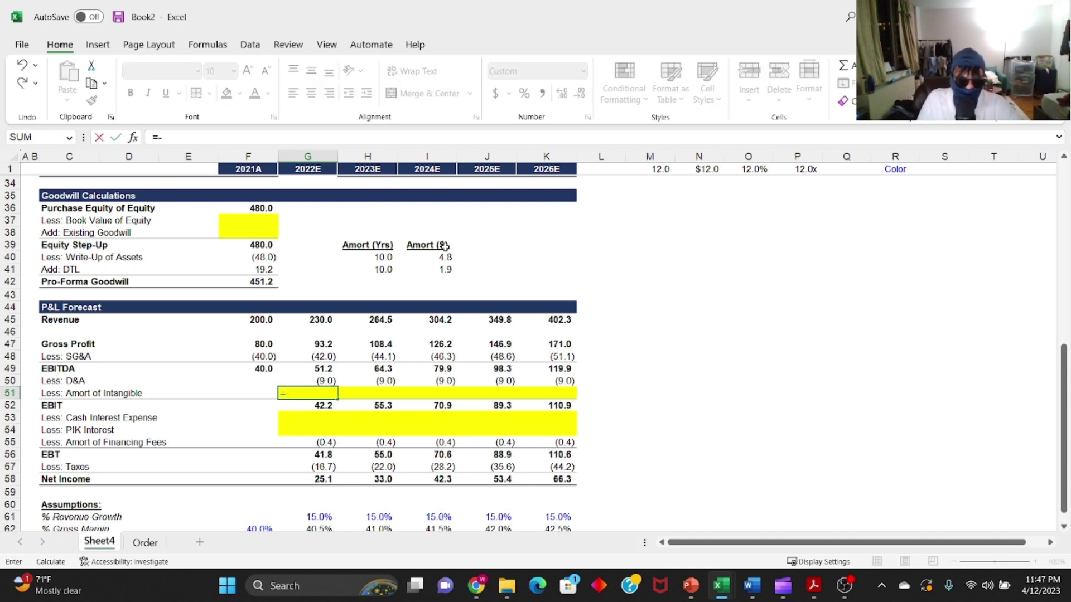
pyautogui.write('-')
pyautogui.click(441, 258)
pyautogui.press('F4')
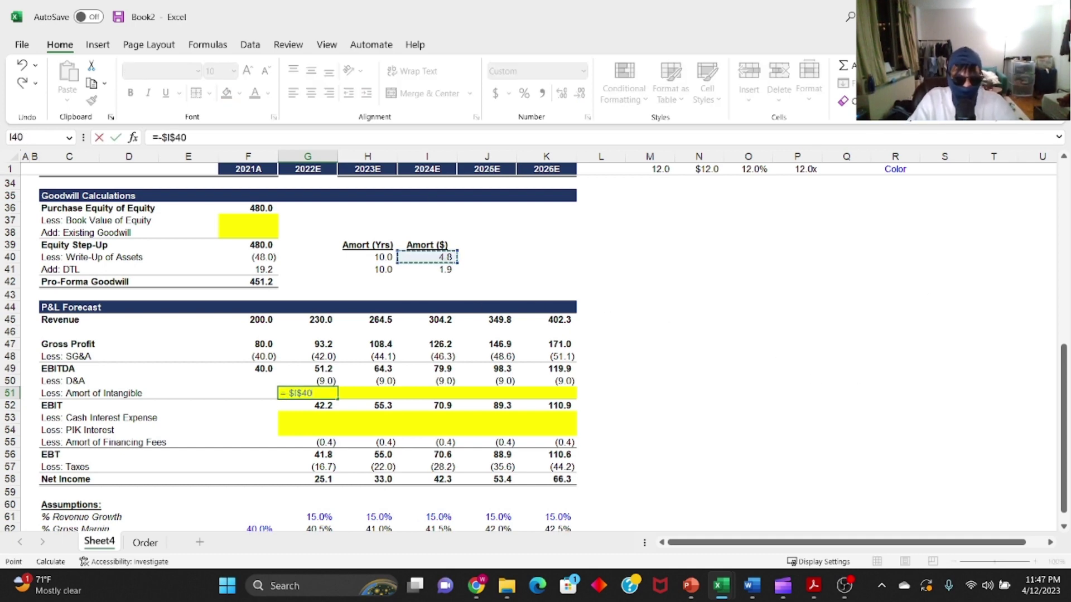
pyautogui.hotkey('ctrl', 'Return')
# - Copy the Amort of Intangible formula from G51 across the forecast years through K51
pyautogui.hotkey('ctrl', 'c')
pyautogui.press('Up')
pyautogui.hotkey('ctrl', 'Right')
pyautogui.press('Down')
pyautogui.hotkey('ctrl', 'shift', 'Left')
pyautogui.press('Return')
pyautogui.press('Left')
pyautogui.hotkey('ctrl', 'Left')
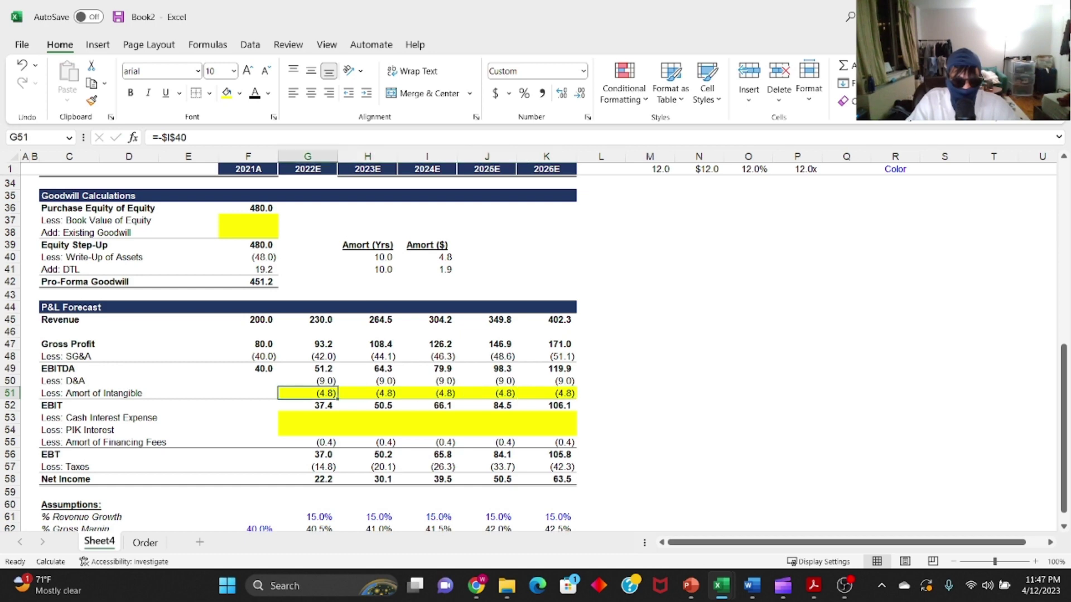
# - Remove the yellow fill from the Amort of Intangible row, G51:K51
pyautogui.hotkey('ctrl', 'shift', 'Right')
pyautogui.hotkey('alt', 'h')
pyautogui.press('h')
pyautogui.press('n')
pyautogui.press('Down')
pyautogui.press('Up')
# - Review the Amort of Intangible formulas, the EBIT sum and the highlighted interest rows in the P&L Forecast
pyautogui.press('F2')
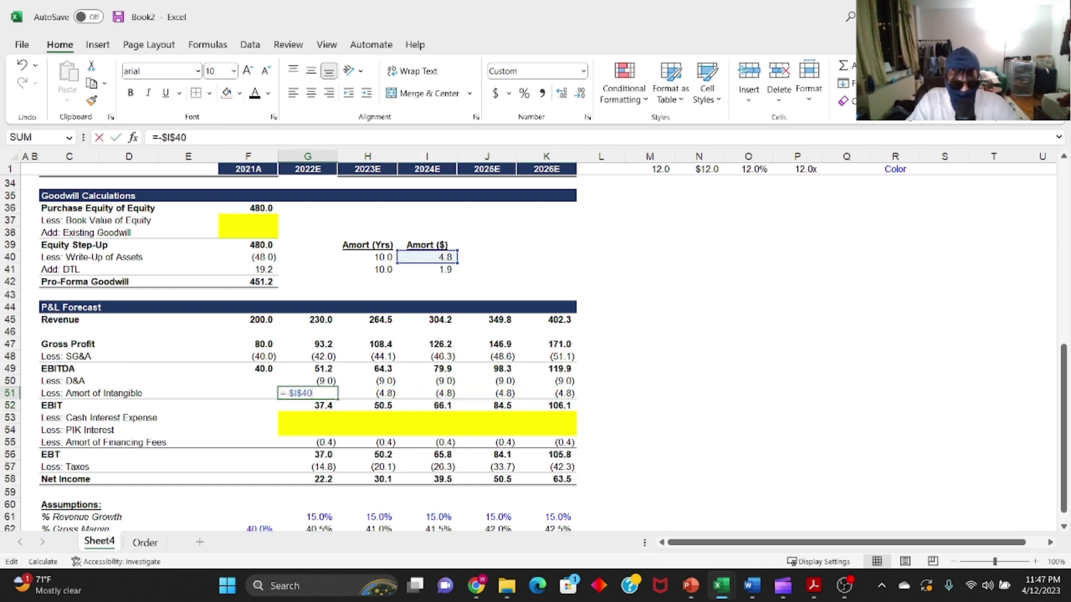
pyautogui.press('Escape')
pyautogui.press('Right')
pyautogui.press('Right')
pyautogui.press('Right')
pyautogui.press('Right')
pyautogui.press('Left')
pyautogui.press('Left')
pyautogui.press('Left')
pyautogui.press('Left')
pyautogui.press('Down')
pyautogui.press('Down')
pyautogui.press('Down')
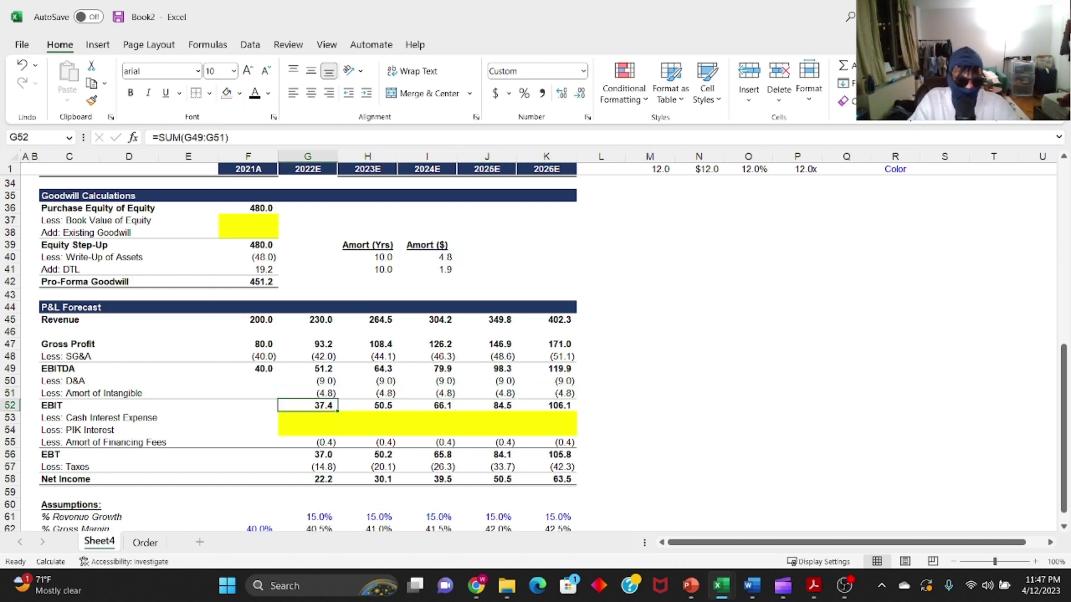
pyautogui.press('Up')
pyautogui.press('Down')
pyautogui.press('Up')
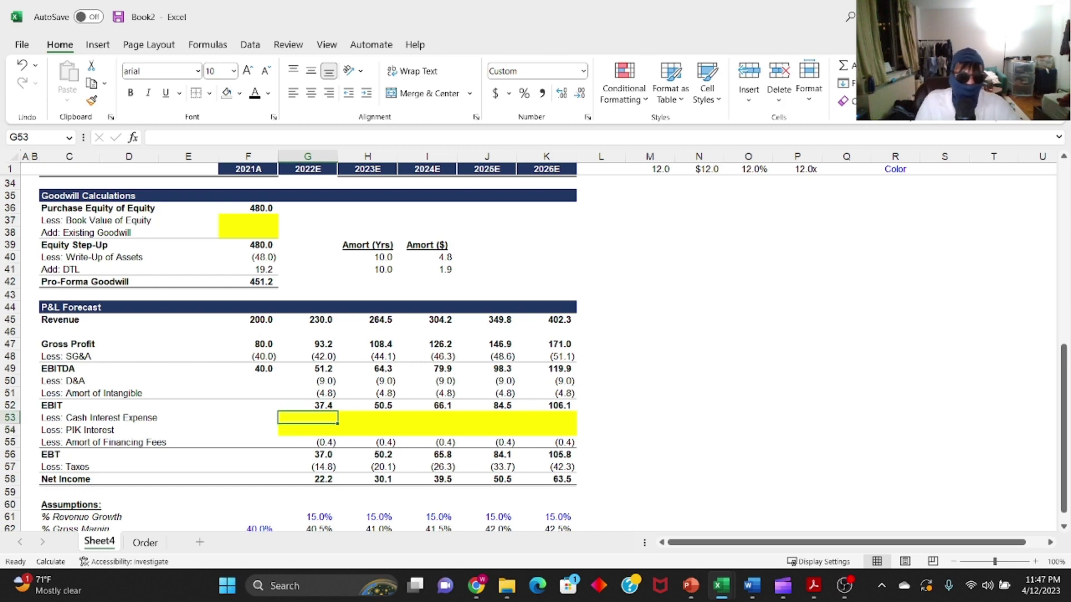
pyautogui.moveTo(323, 417); pyautogui.dragTo(558, 431)
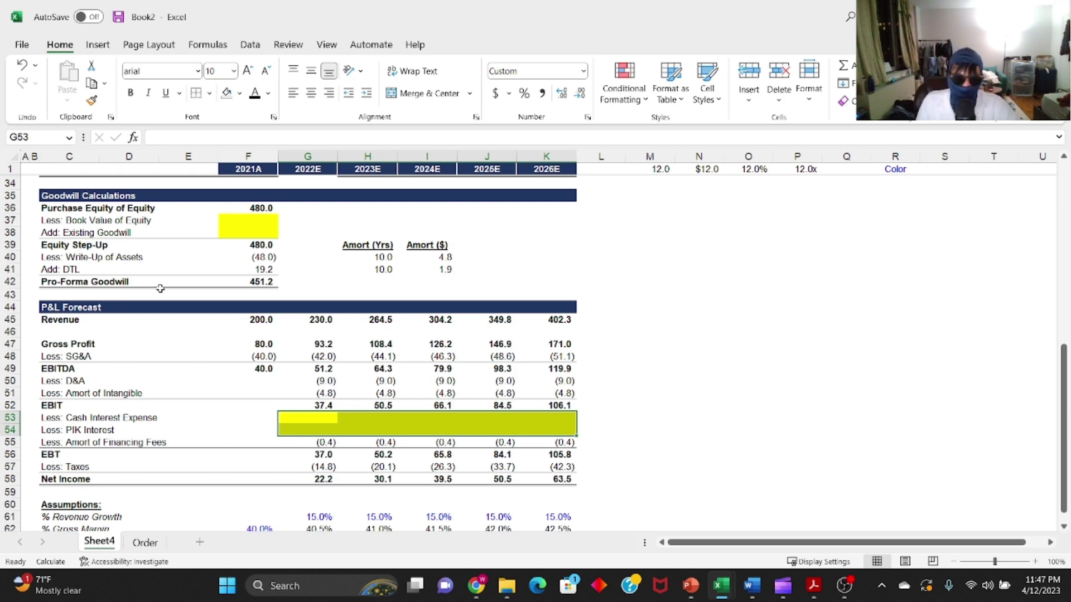
pyautogui.scroll(-2, 245, 330)
pyautogui.scroll(1, 120, 311)
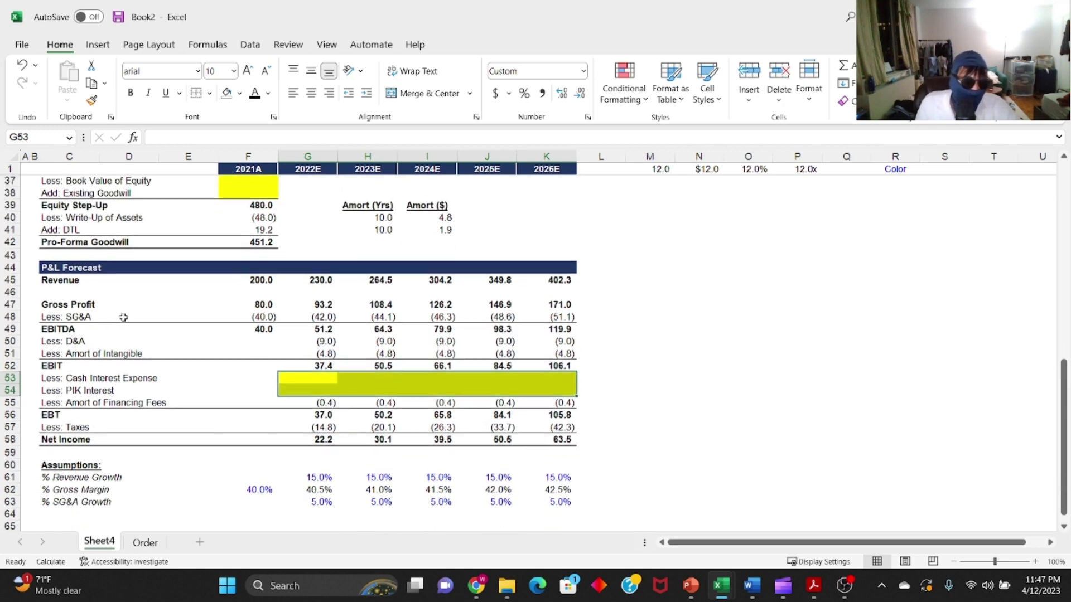
# - Copy the P&L Forecast header row 44 to row 65, below the Assumptions block
pyautogui.click(100, 273)
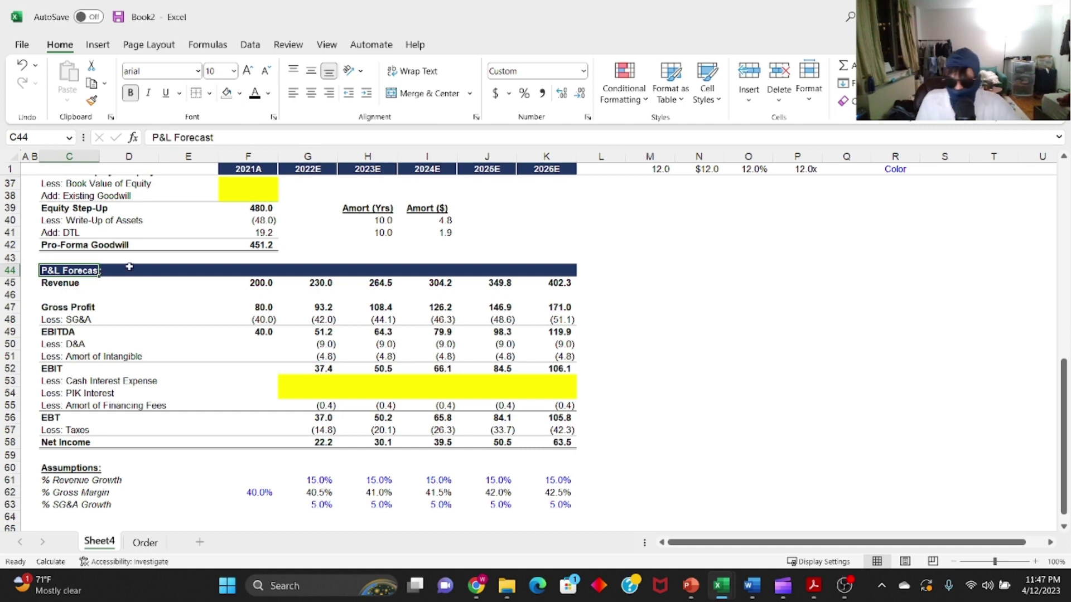
pyautogui.hotkey('shift', 'space')
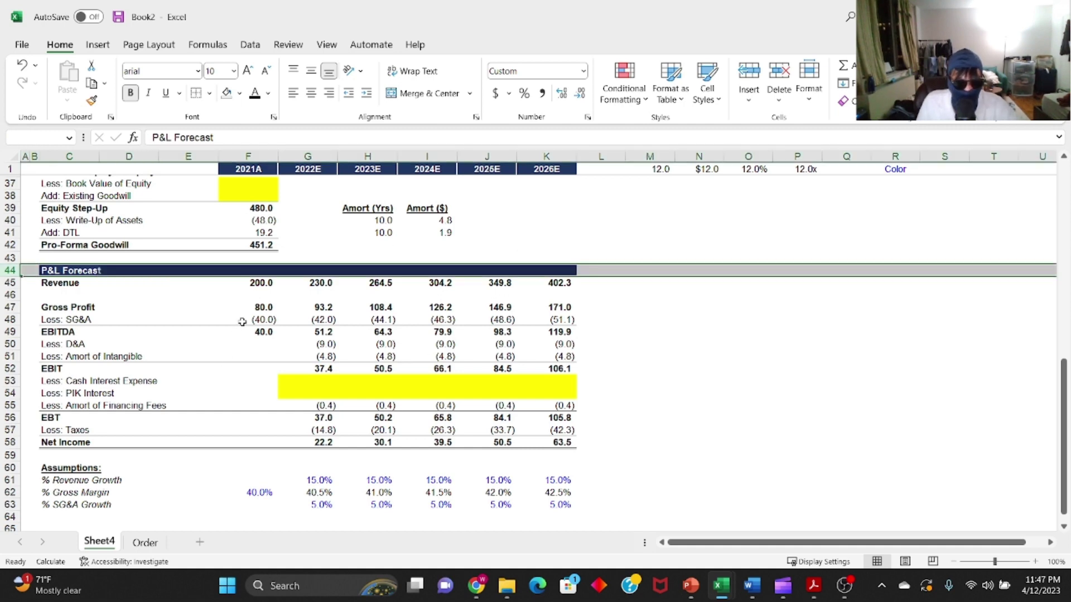
pyautogui.scroll(2, 217, 309)
pyautogui.hotkey('ctrl', 'c')
pyautogui.scroll(-4, 217, 308)
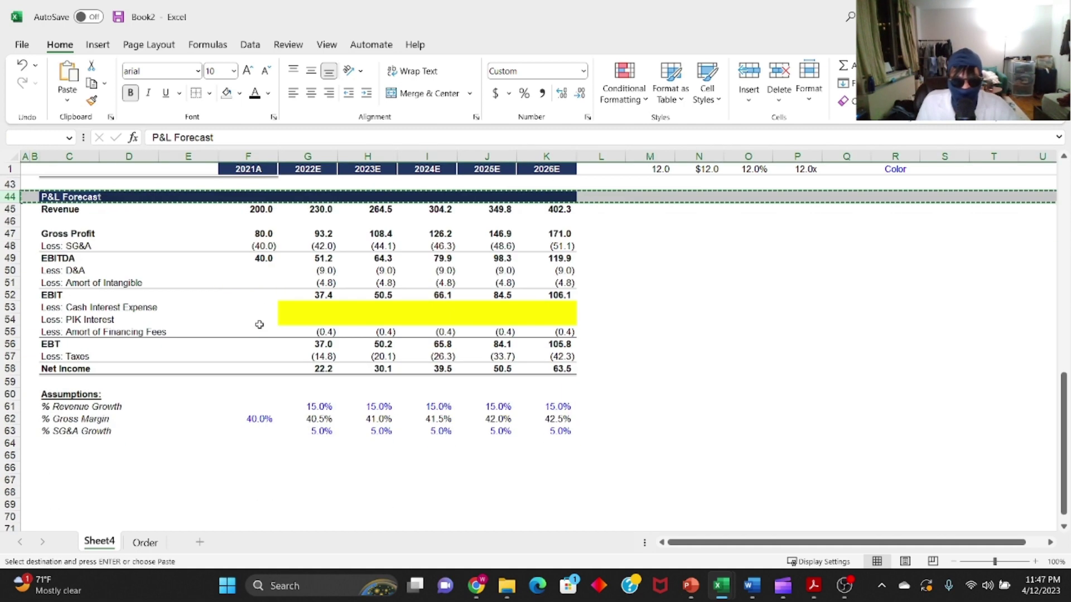
pyautogui.click(180, 459)
pyautogui.scroll(4, 97, 453)
pyautogui.scroll(-6, 96, 453)
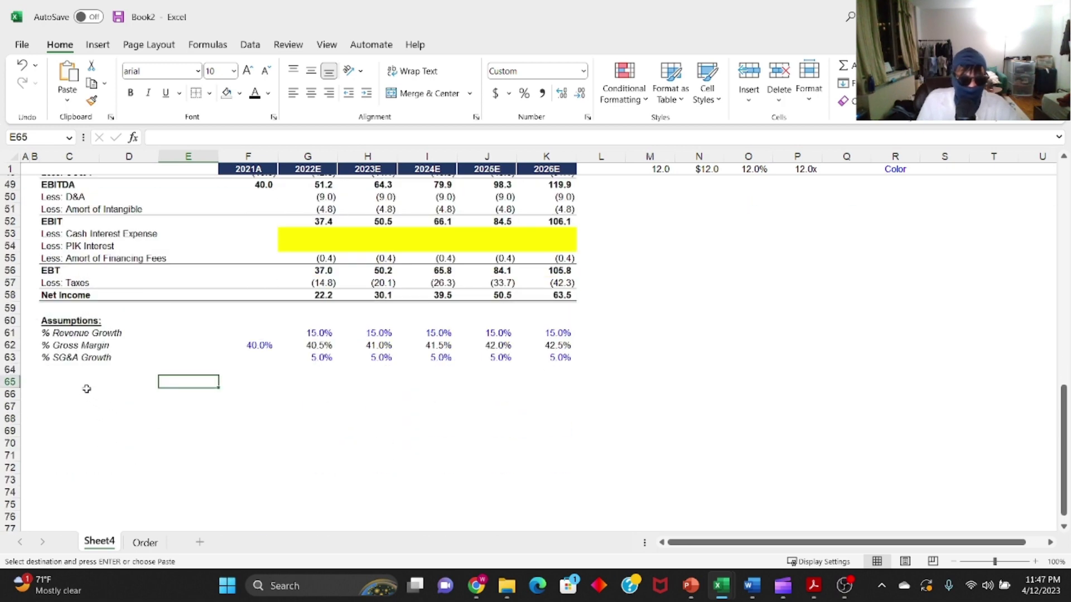
pyautogui.click(84, 384)
pyautogui.hotkey('shift', 'space')
pyautogui.press('Return')
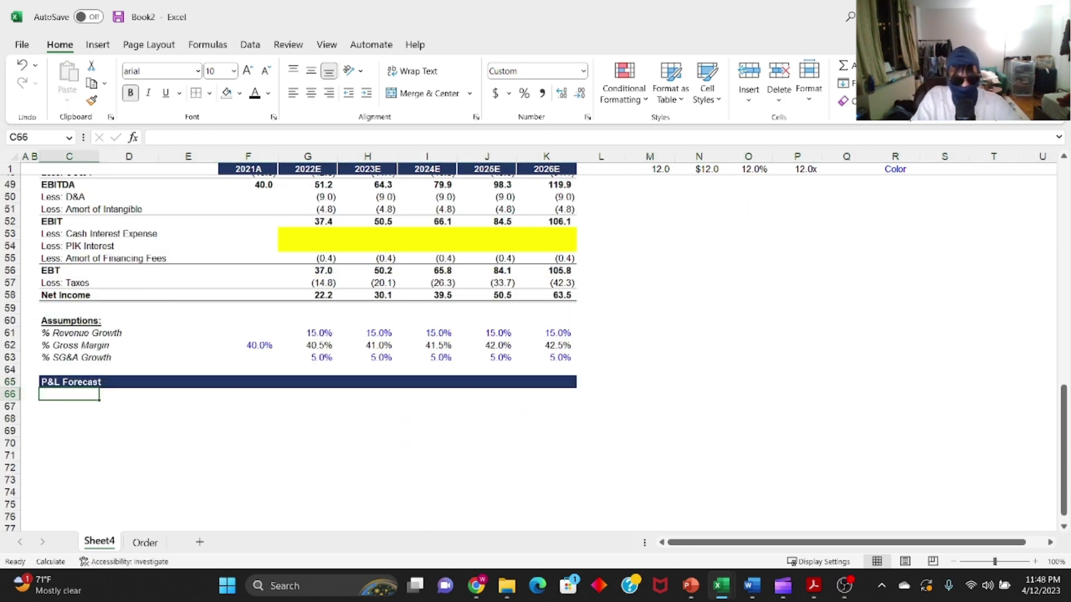
# - Change the copied header in C65 to Balance Sheet Forecast
pyautogui.write('Balance')
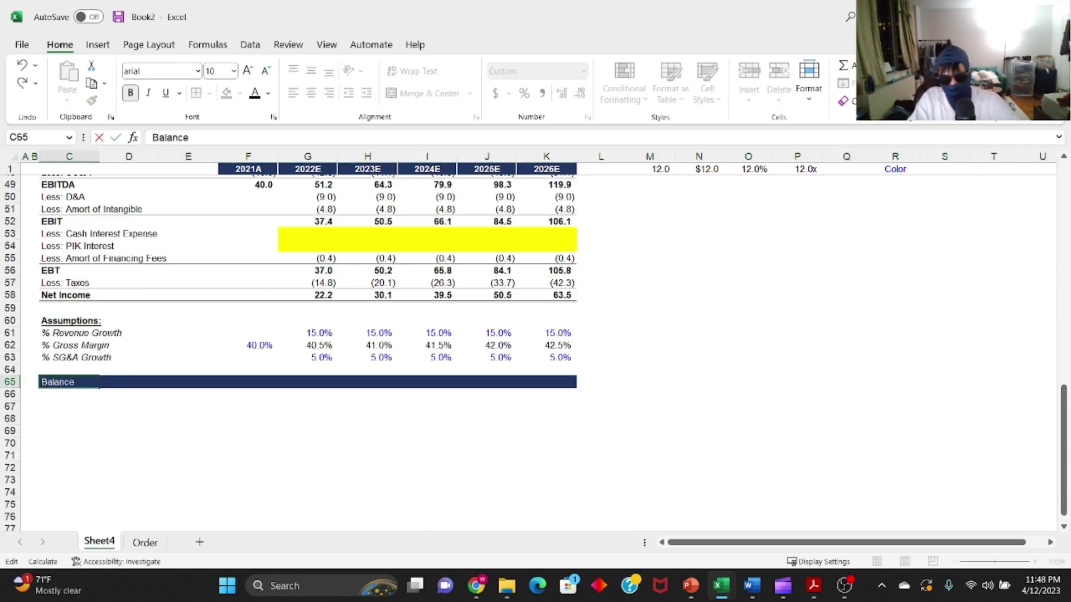
pyautogui.write(' Forecas')
pyautogui.press('Escape')
pyautogui.write('Baalance Sheet Foreca')
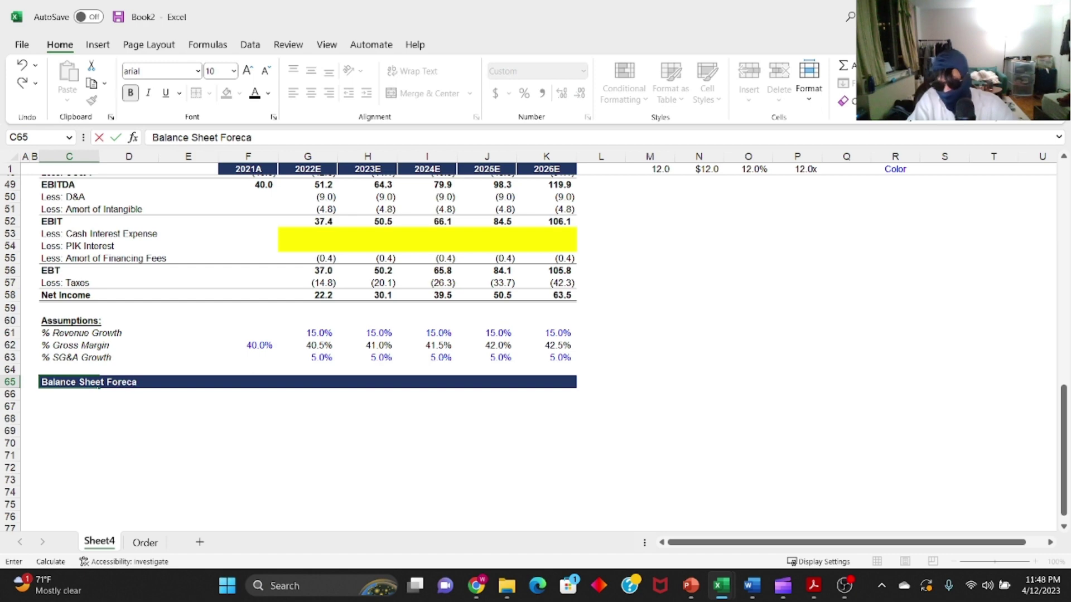
pyautogui.press('Return')
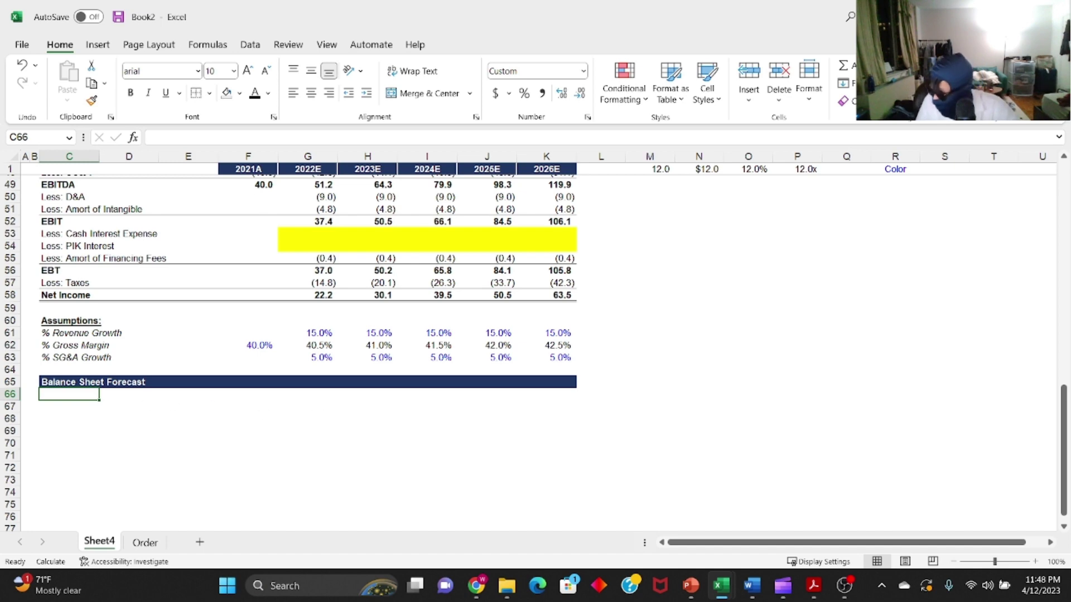
# - Enter the line item Cash in C66 under the Balance Sheet Forecast header
pyautogui.hotkey('alt', 'Tab')
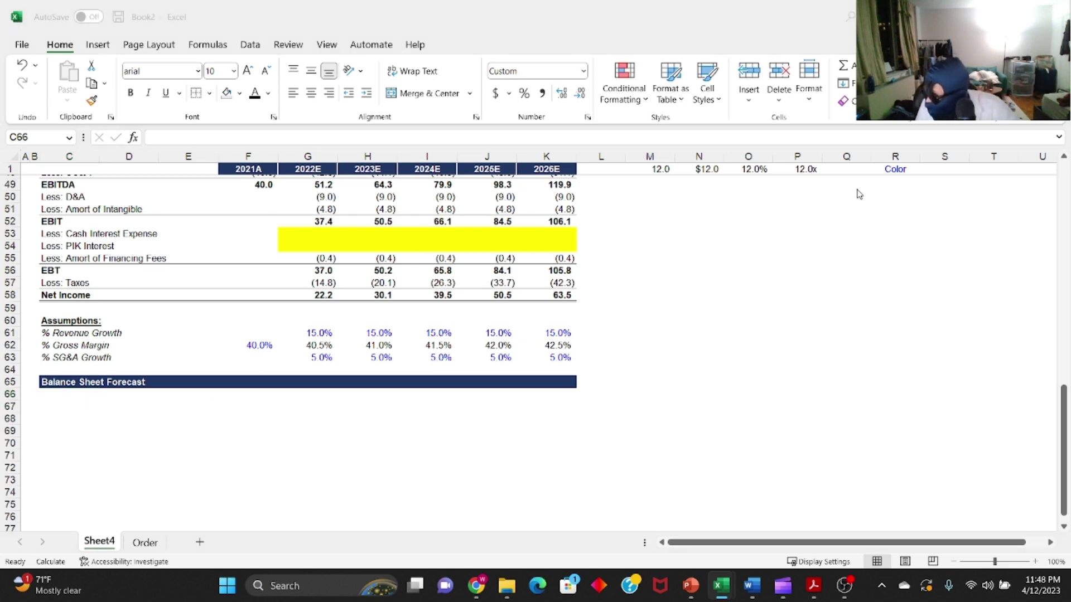
pyautogui.scroll(-2, 98, 385)
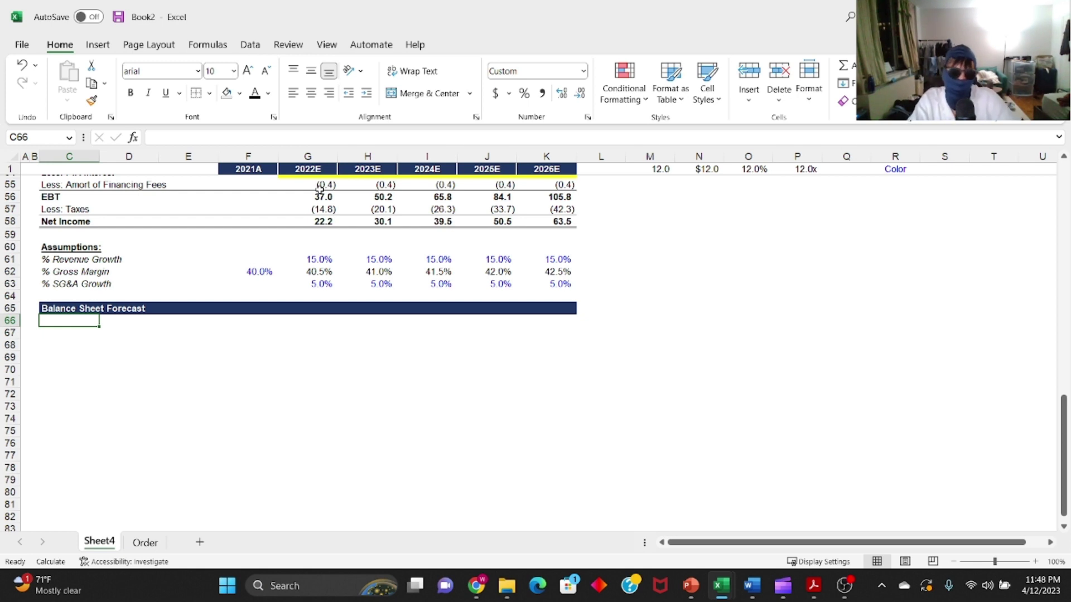
pyautogui.write('Cash')
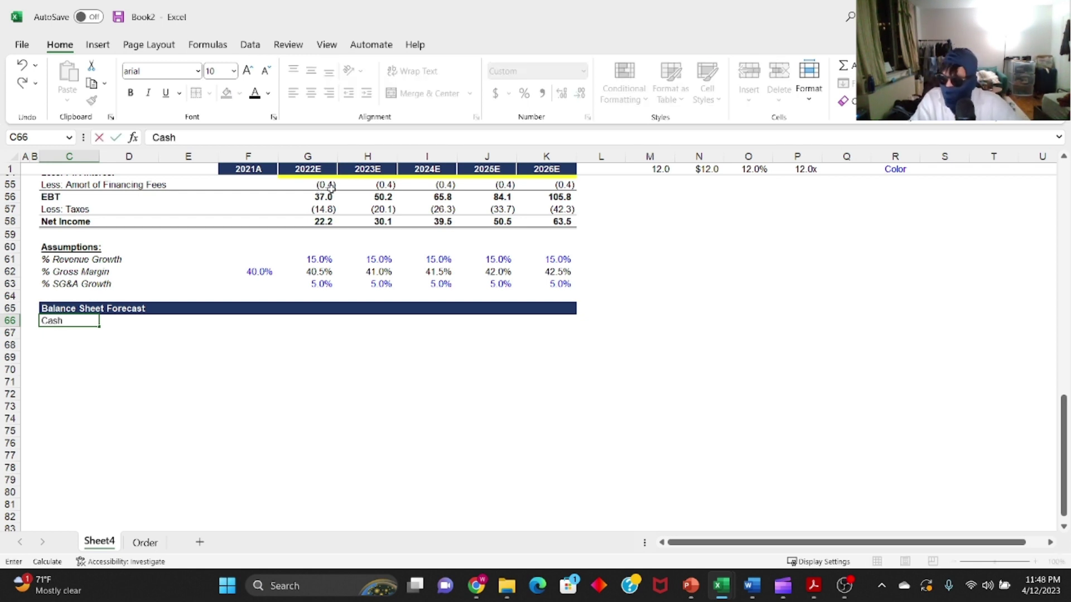
pyautogui.press('Return')
pyautogui.write('Accou')
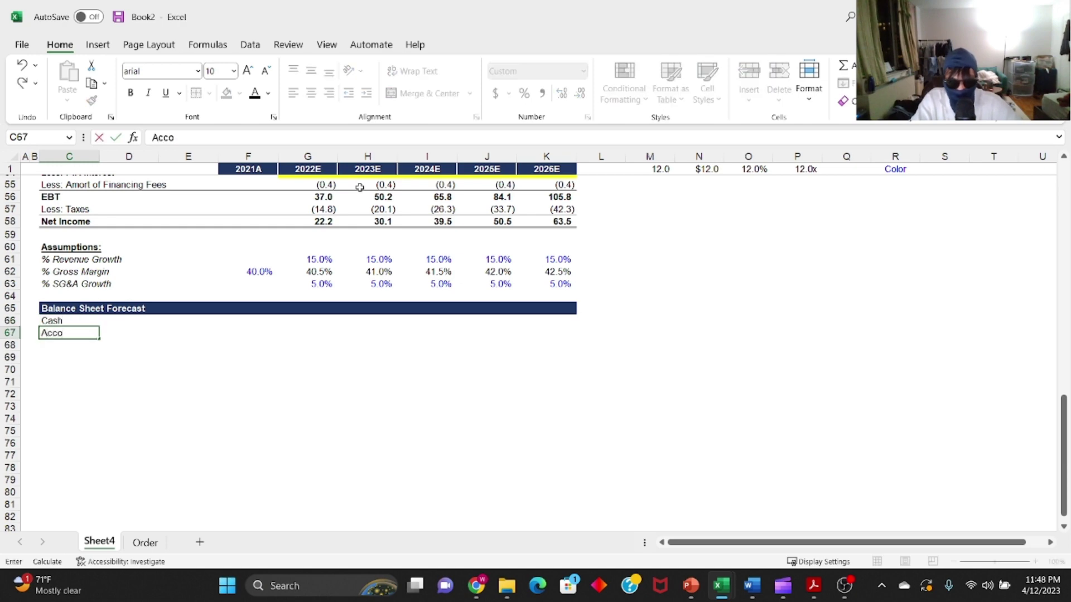
pyautogui.press('Escape')
pyautogui.press('Up')
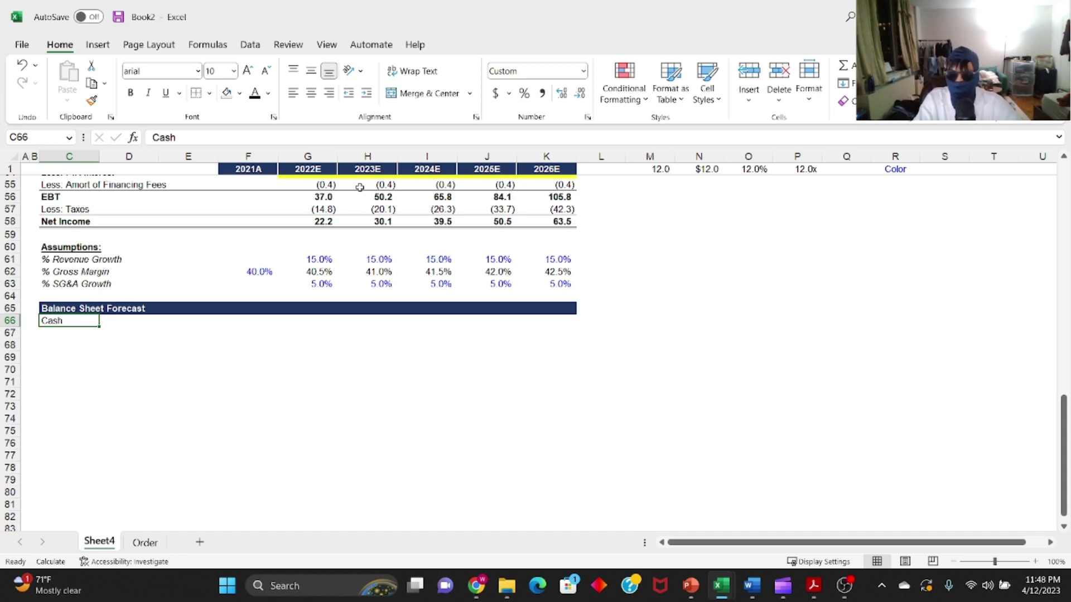
pyautogui.press('Down')
# - Enter the line item Accounts Recievables in C67
pyautogui.write('Account')
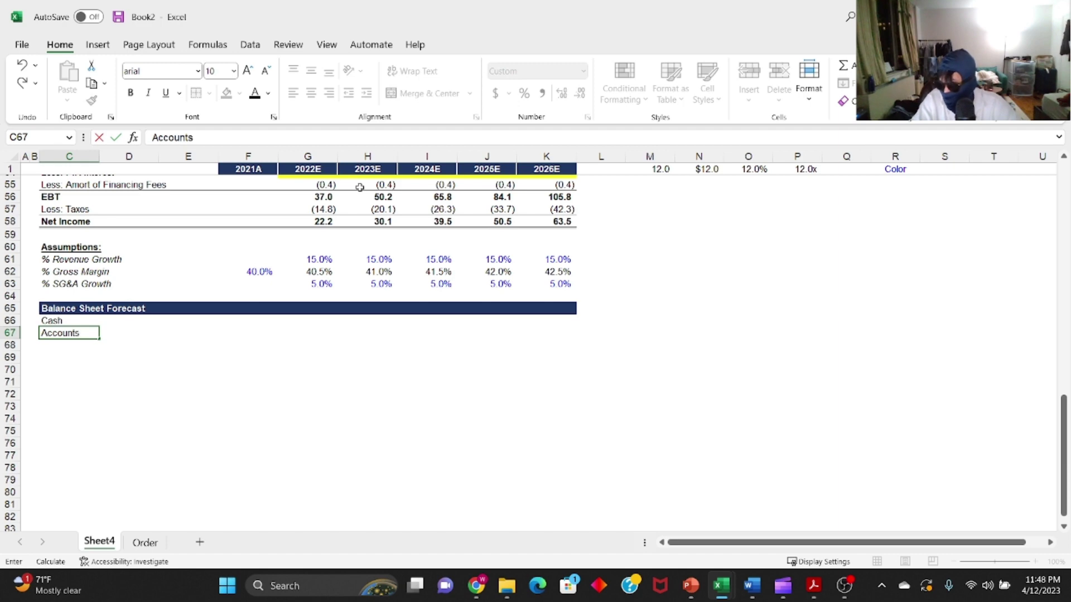
pyautogui.write('s Recievables')
pyautogui.hotkey('ctrl', 'Return')
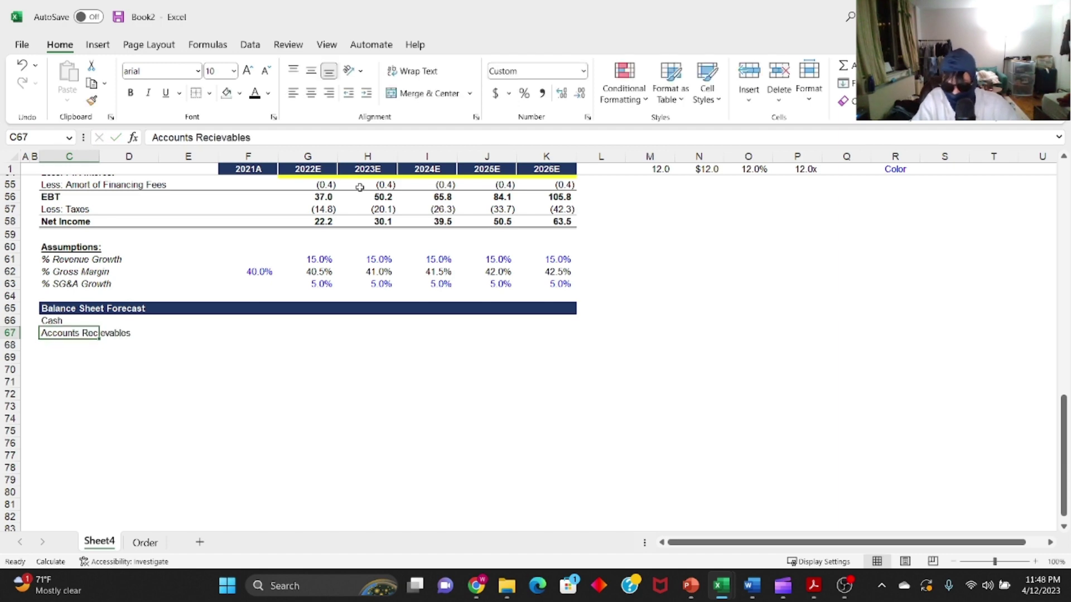
# - Run a spelling check to change Recievables to Receivables in C67, without checking from the sheet's beginning
pyautogui.press('F7')
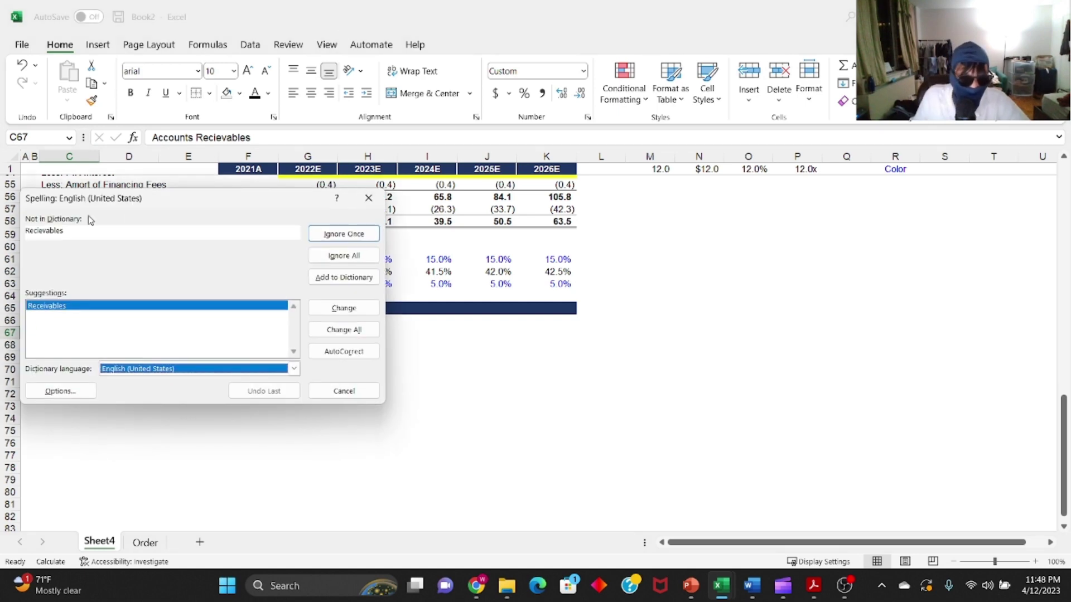
pyautogui.click(360, 313)
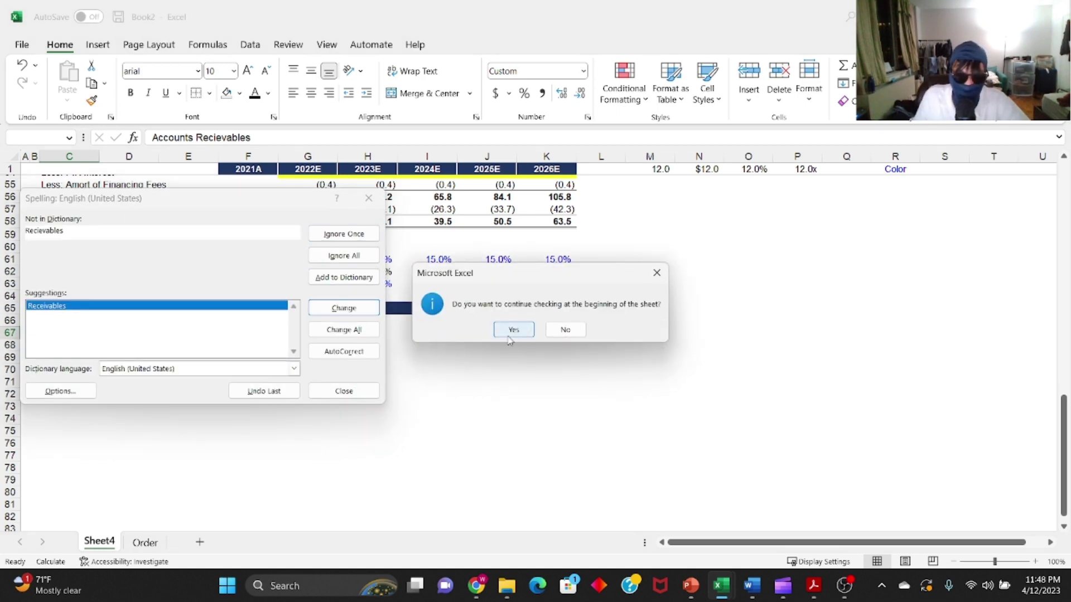
pyautogui.click(551, 329)
pyautogui.click(96, 347)
pyautogui.click(53, 333)
# - Enter the line item PP&E in C68
pyautogui.click(58, 348)
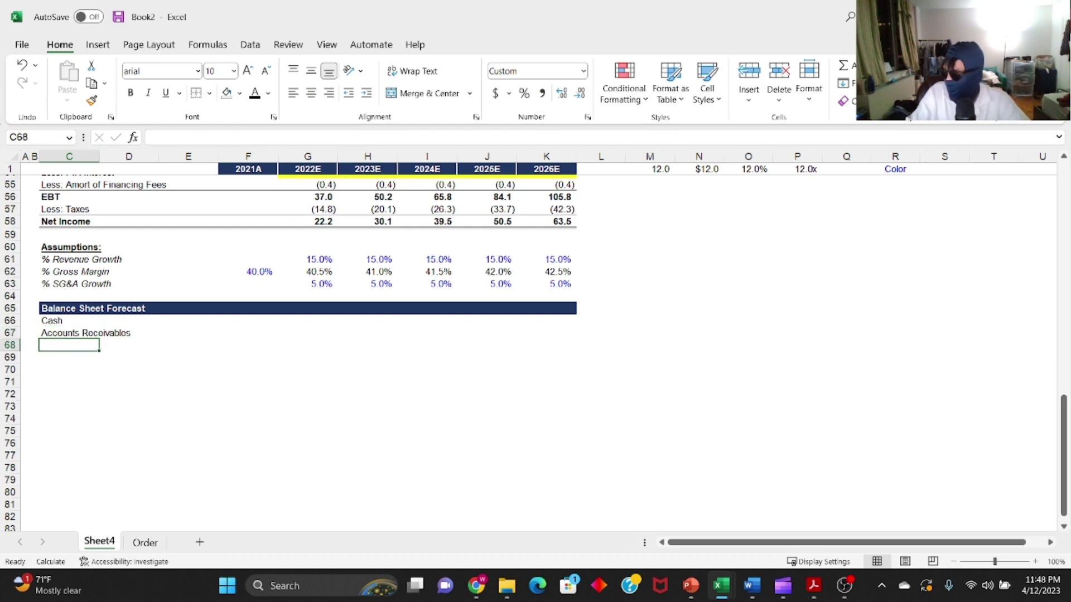
pyautogui.write('PP&')
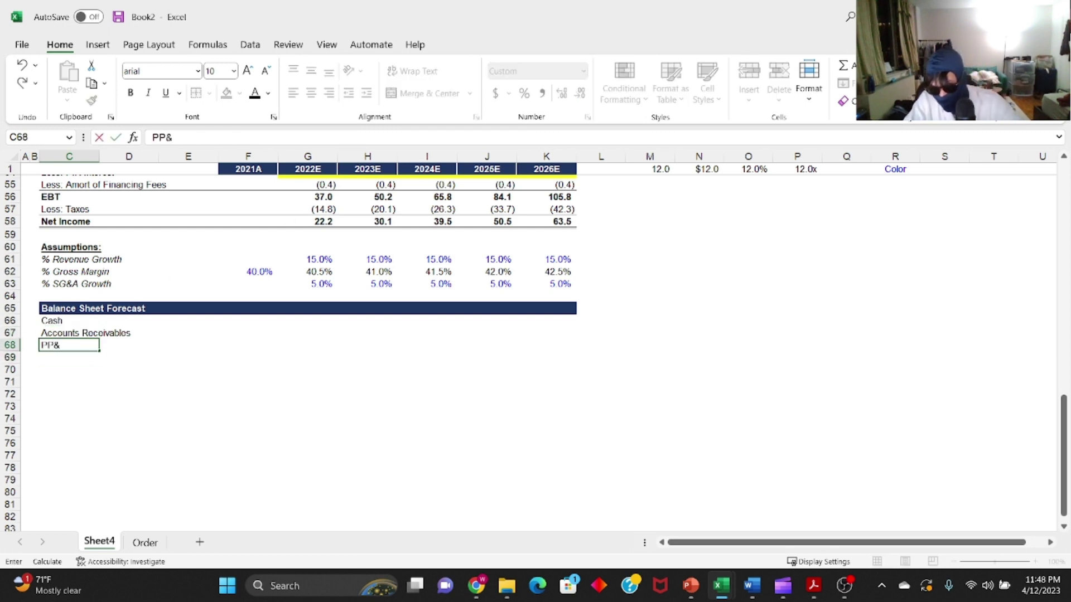
pyautogui.write('E')
pyautogui.press('Return')
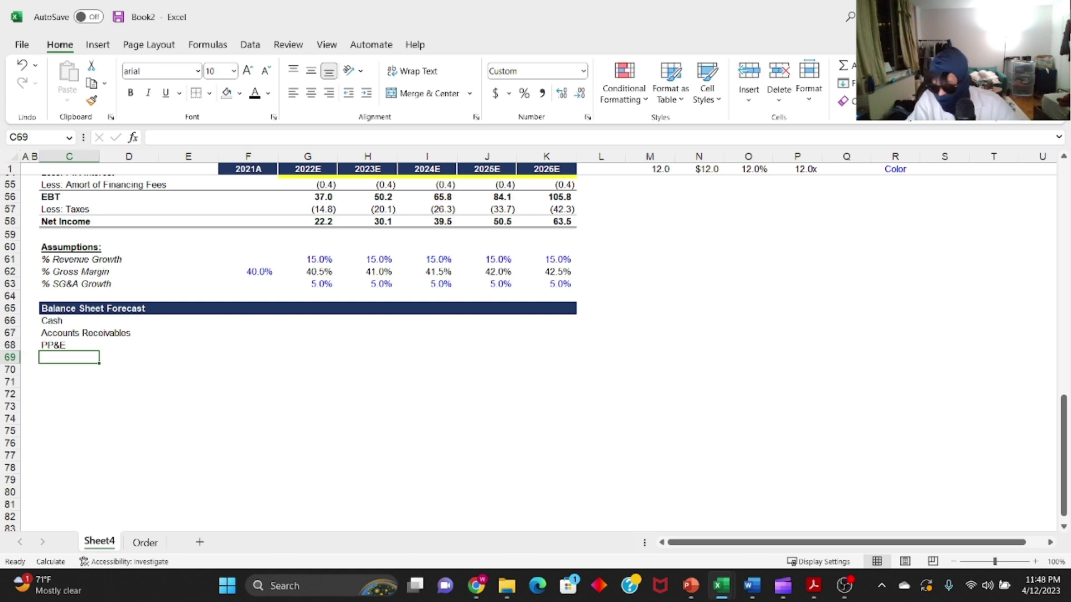
# - Enter the line items Goodwill in C69 and Intangible Assets in C70
pyautogui.write('goodwill')
pyautogui.press('Escape')
pyautogui.write('Goodwi')
pyautogui.press('Return')
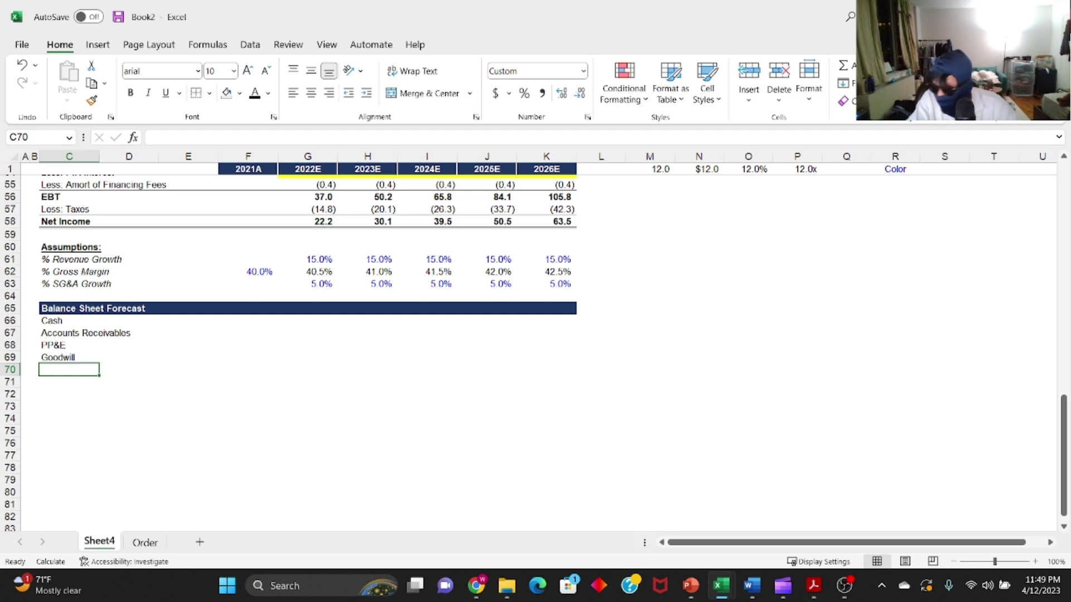
pyautogui.write('Intangible')
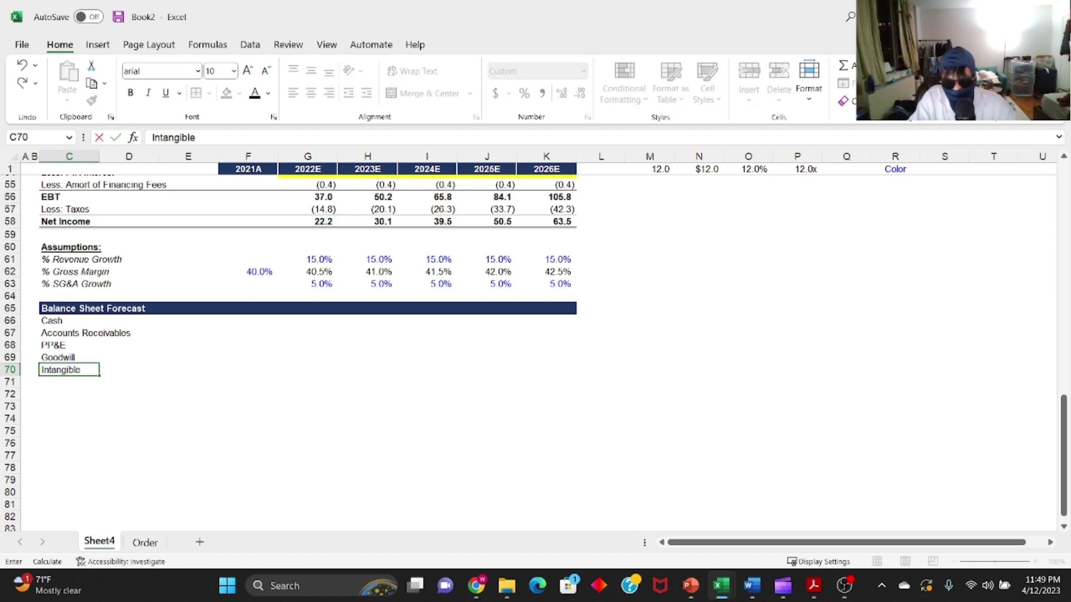
pyautogui.write(' Assets')
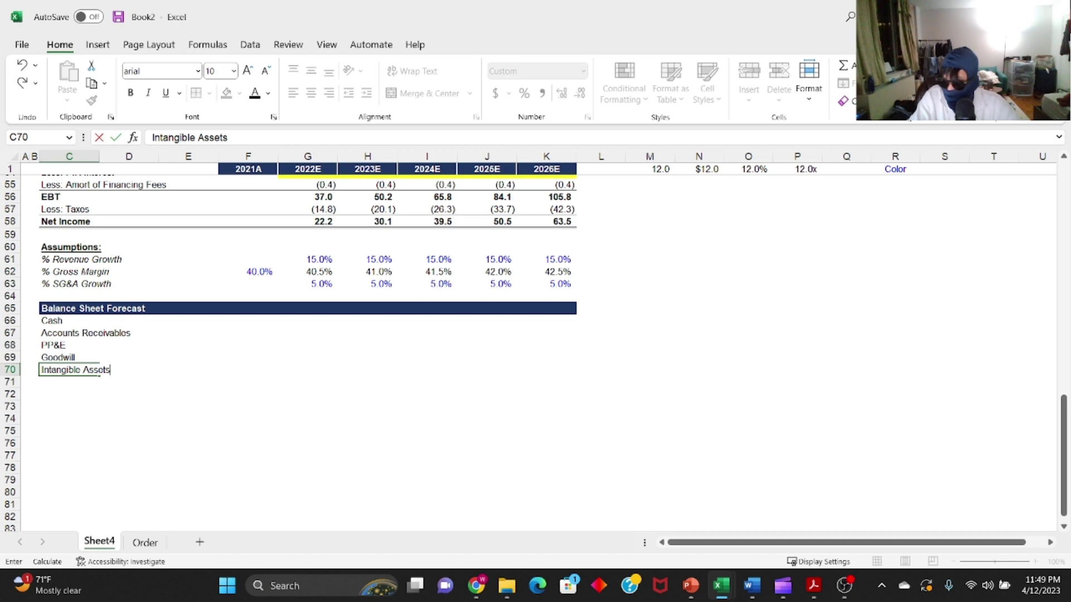
pyautogui.press('Return')
# - Enter the line item Capitalized Financing Fees in C71
pyautogui.write('Captailize')
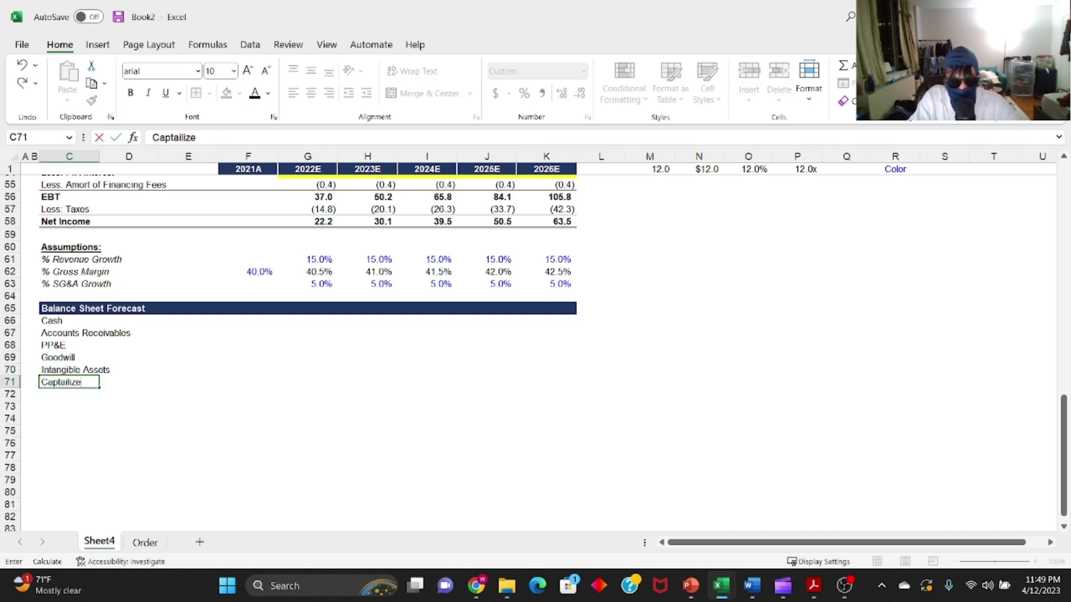
pyautogui.write('d Financing')
pyautogui.press('Escape')
pyautogui.write('Capitali')
pyautogui.write('ed Financing Fees')
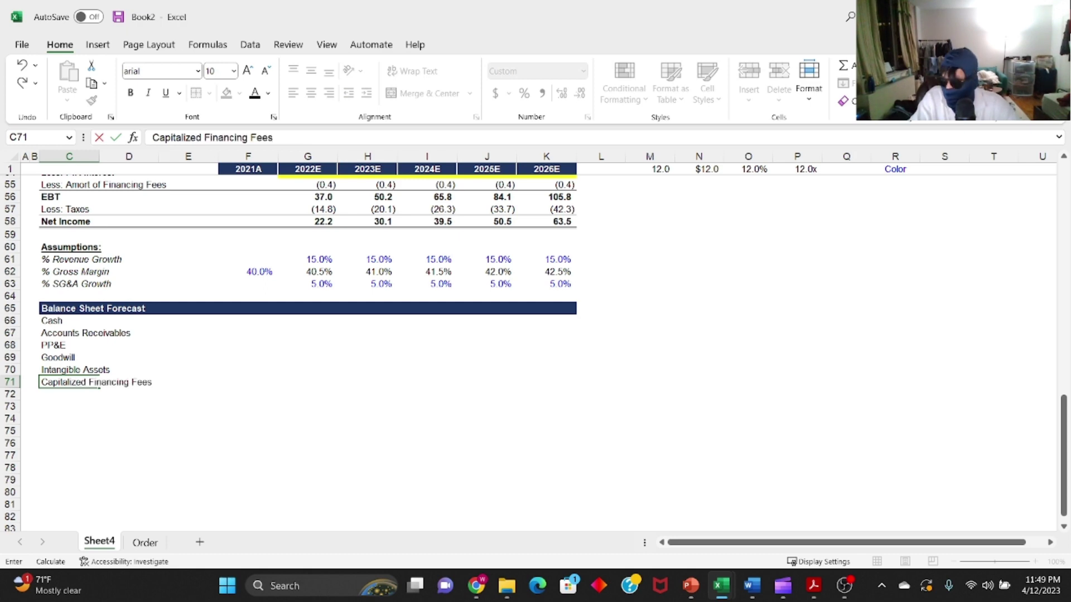
pyautogui.press('Return')
# - Enter Total Assets in C72 and make the row bold
pyautogui.write('Total')
pyautogui.press('Return')
pyautogui.press('Up')
pyautogui.press('F2')
pyautogui.write('Assets')
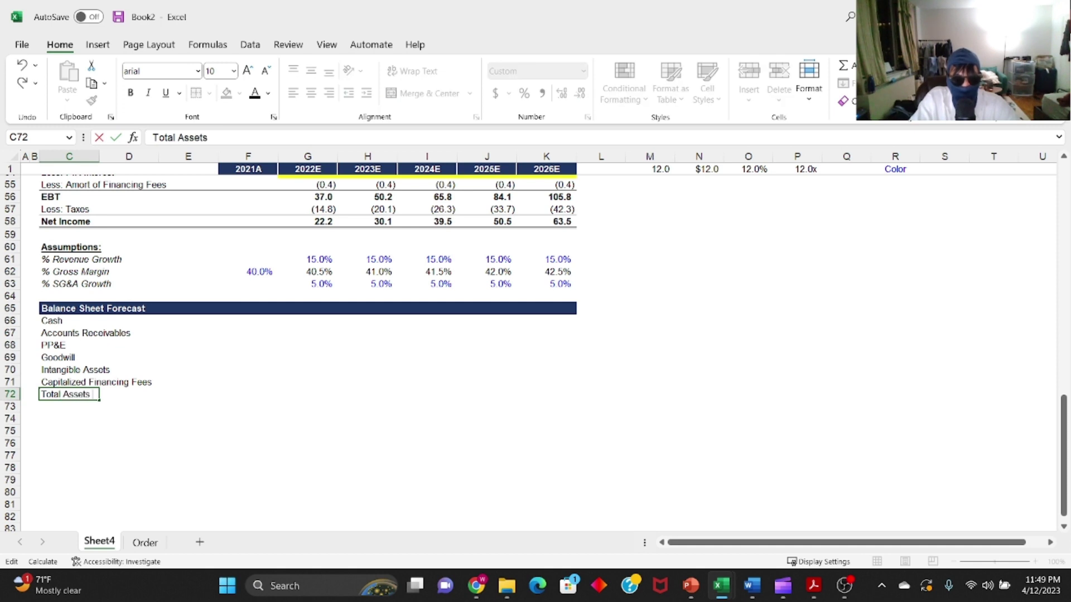
pyautogui.press('Return')
pyautogui.hotkey('shift', 'space')
pyautogui.hotkey('ctrl', 'b')
# - Enter the line item Accounts Payable in C74, leaving row 73 blank
pyautogui.press('Down')
pyautogui.press('Down')
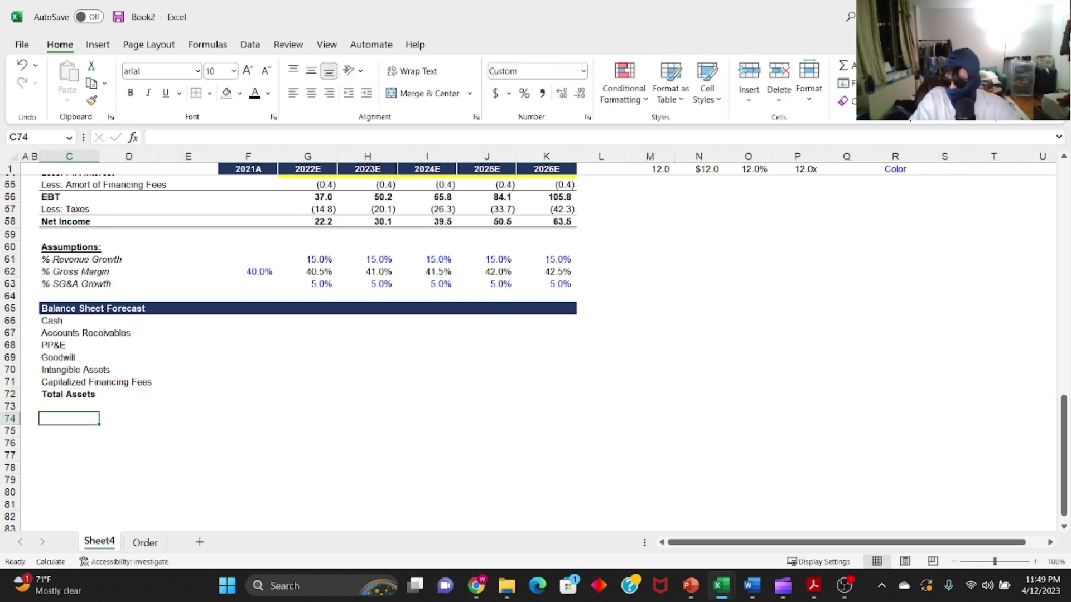
pyautogui.write('Account P')
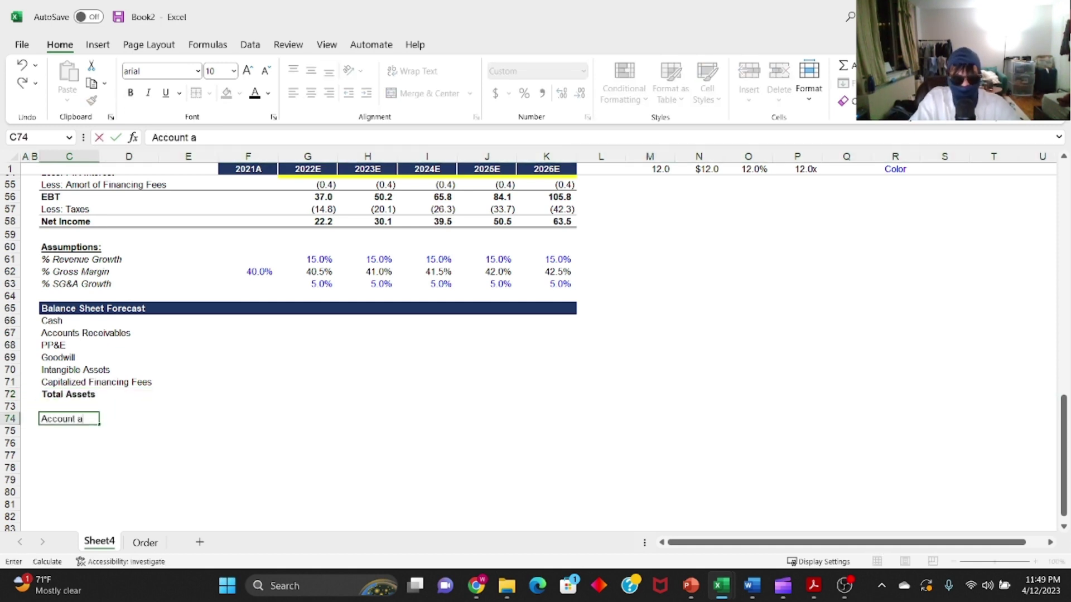
pyautogui.write('ayable')
pyautogui.press('F2')
pyautogui.write('s')
pyautogui.press('Return')
# - Enter the line items Deferred Tax Liabilities, Term Loan and PIK Debt in C75:C77
pyautogui.write('Deferre')
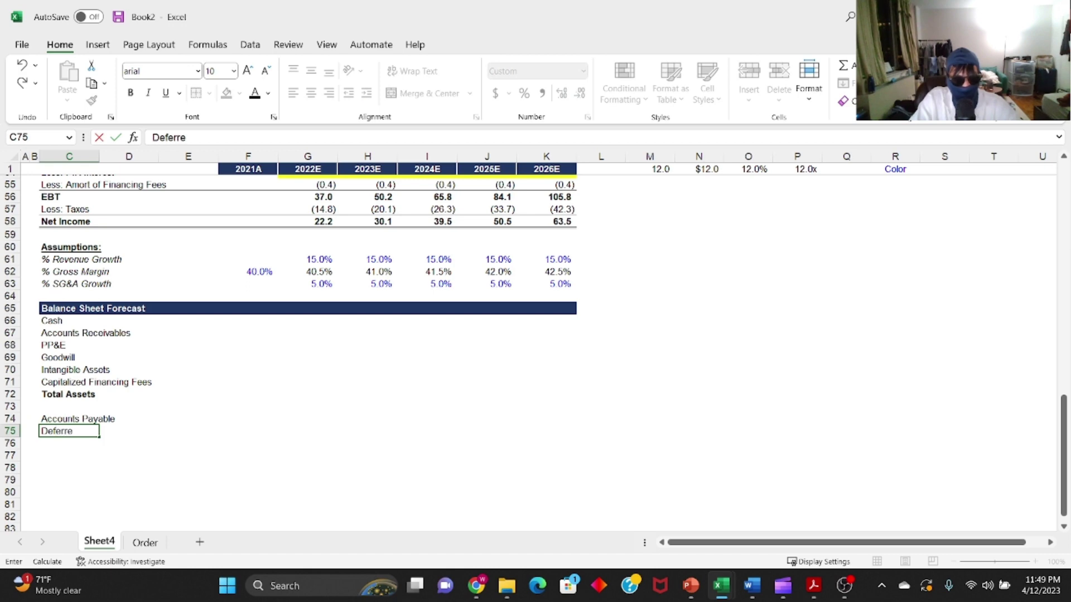
pyautogui.write('d Tax Liabilities')
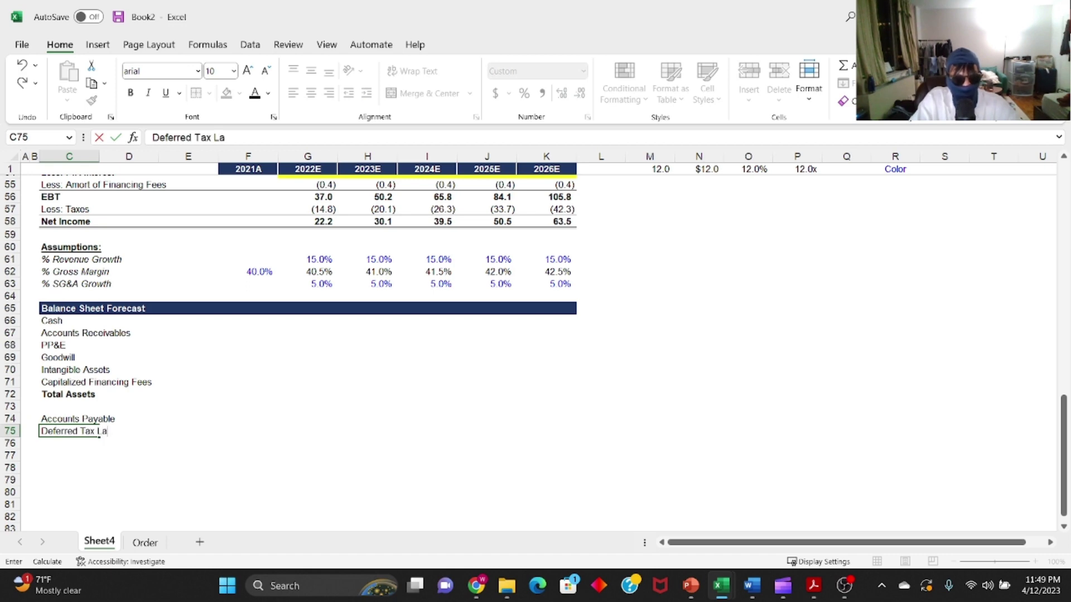
pyautogui.press('Return')
pyautogui.write('Term Loan')
pyautogui.press('Return')
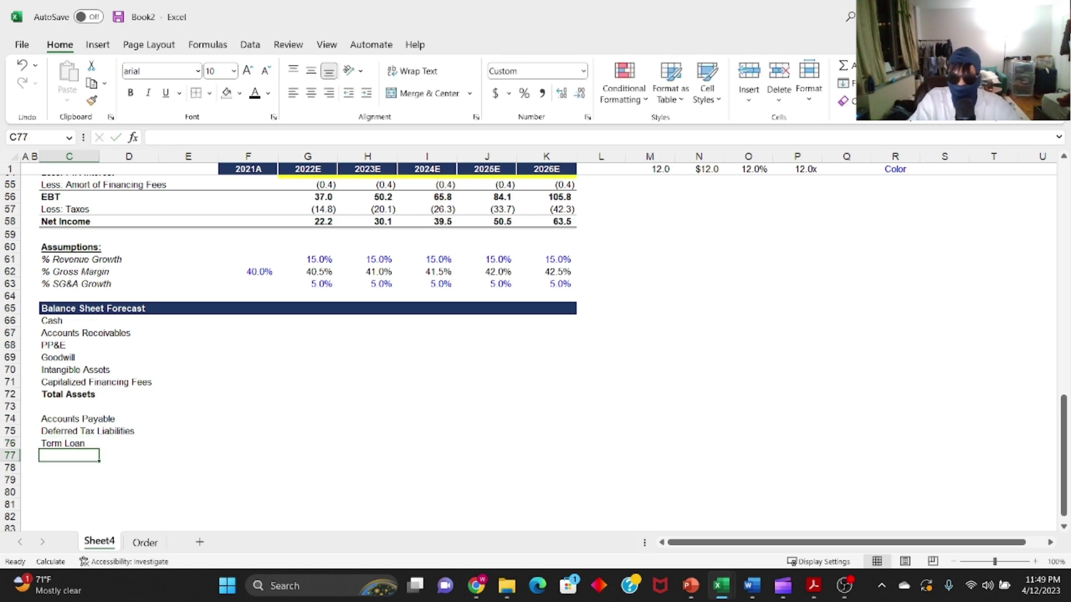
pyautogui.write('PIK Debt')
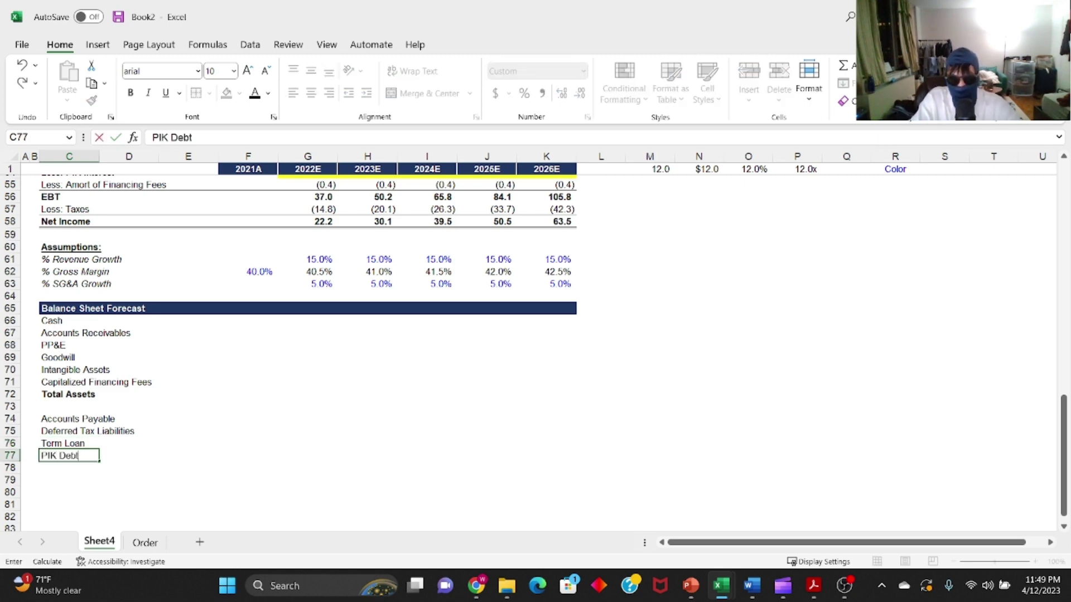
pyautogui.press('Return')
# - Enter Total Liabilities in C78 and make the row bold
pyautogui.write('Total Liabilities')
pyautogui.hotkey('ctrl', 'Return')
pyautogui.hotkey('shift', 'space')
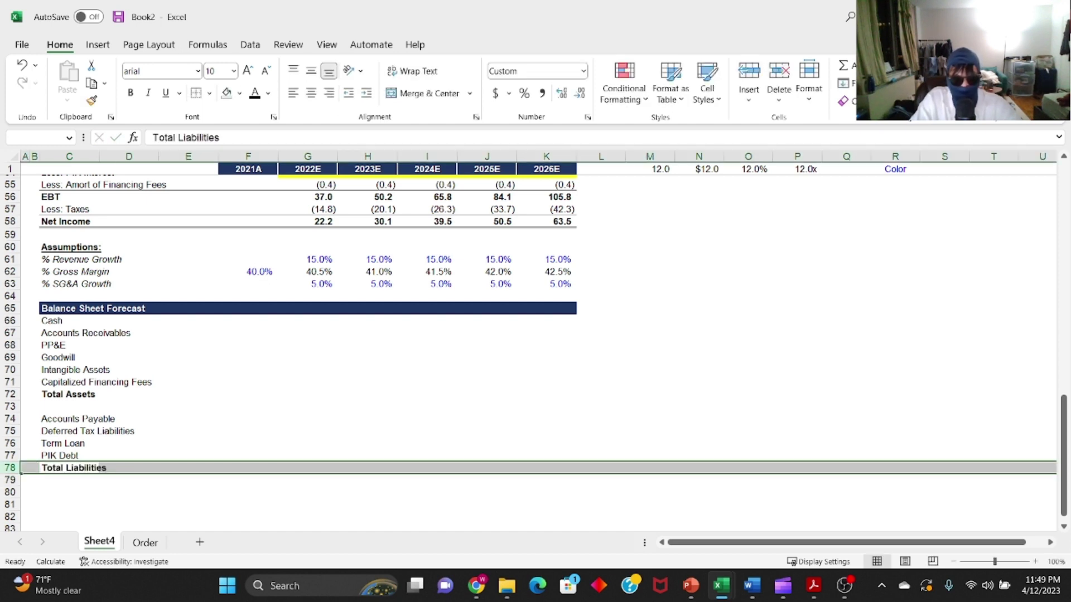
pyautogui.hotkey('ctrl', 'b')
# - Enter the line item Shareholders Equity in C80, leaving row 79 blank
pyautogui.press('Down')
pyautogui.press('Down')
pyautogui.write('Shareholders Equity')
pyautogui.press('Return')
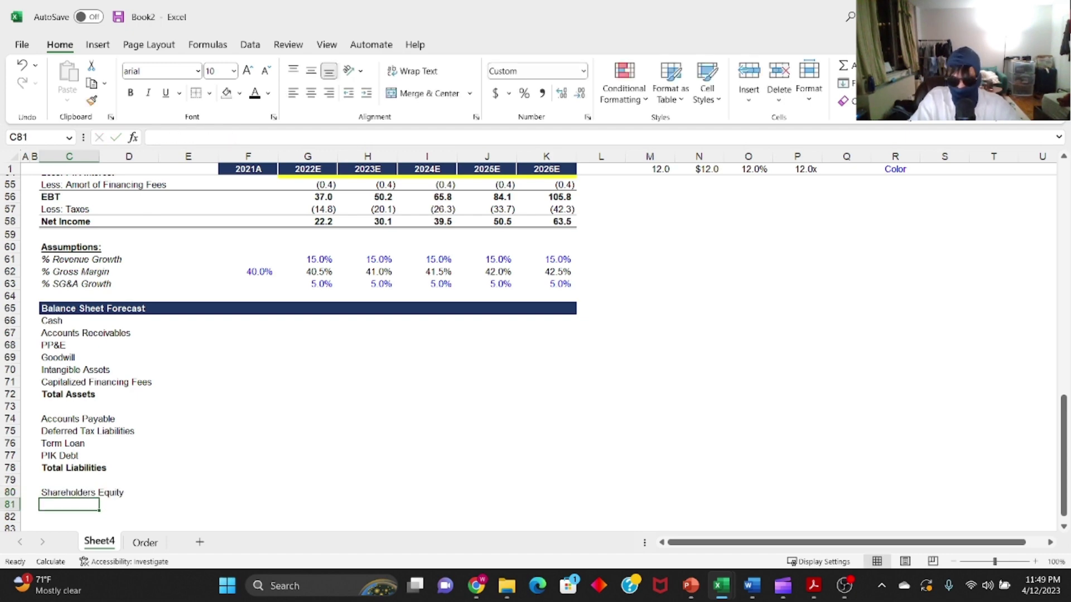
# - Enter Total Liabilities & SE in C81 and make the label bold
pyautogui.write('Total Liabiliti')
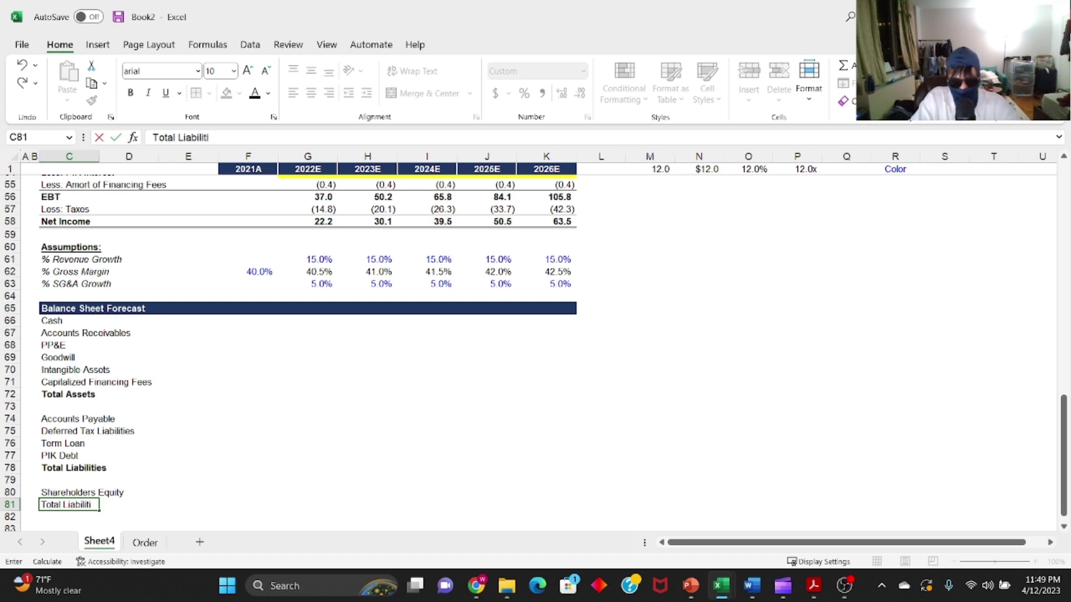
pyautogui.write('es & SE')
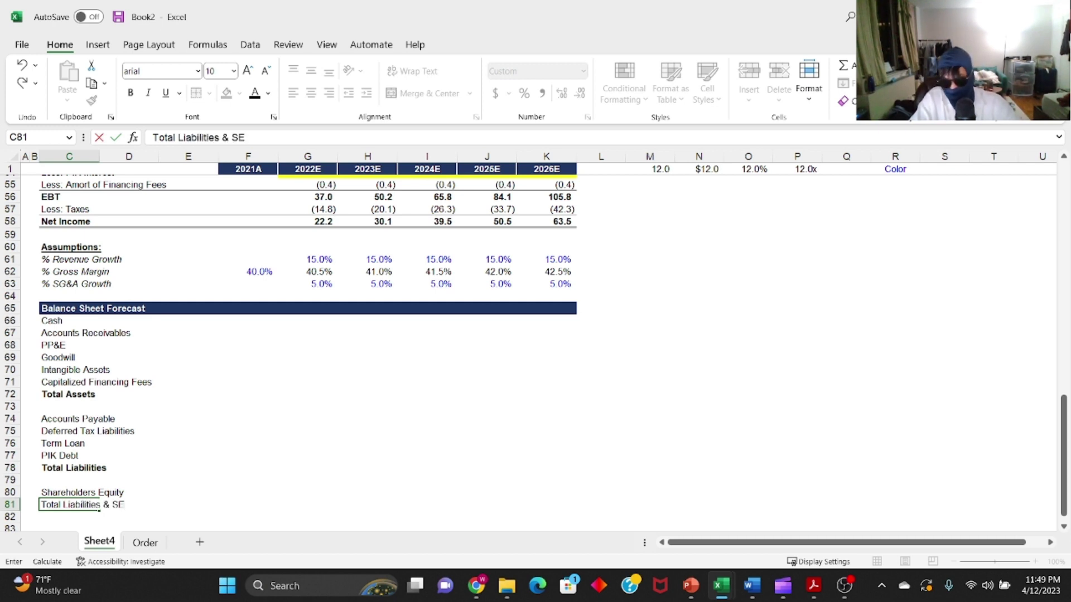
pyautogui.press('Return')
pyautogui.press('Up')
pyautogui.hotkey('ctrl', 'b')
# - Apply a top and thick bottom border to the Total Liabilities & SE row across C81:K81
pyautogui.hotkey('shift', 'Right')
pyautogui.hotkey('shift', 'Right')
pyautogui.hotkey('shift', 'Right')
pyautogui.hotkey('shift', 'Right')
pyautogui.hotkey('shift', 'Right')
pyautogui.hotkey('shift', 'Right')
pyautogui.hotkey('shift', 'Right')
pyautogui.hotkey('shift', 'Right')
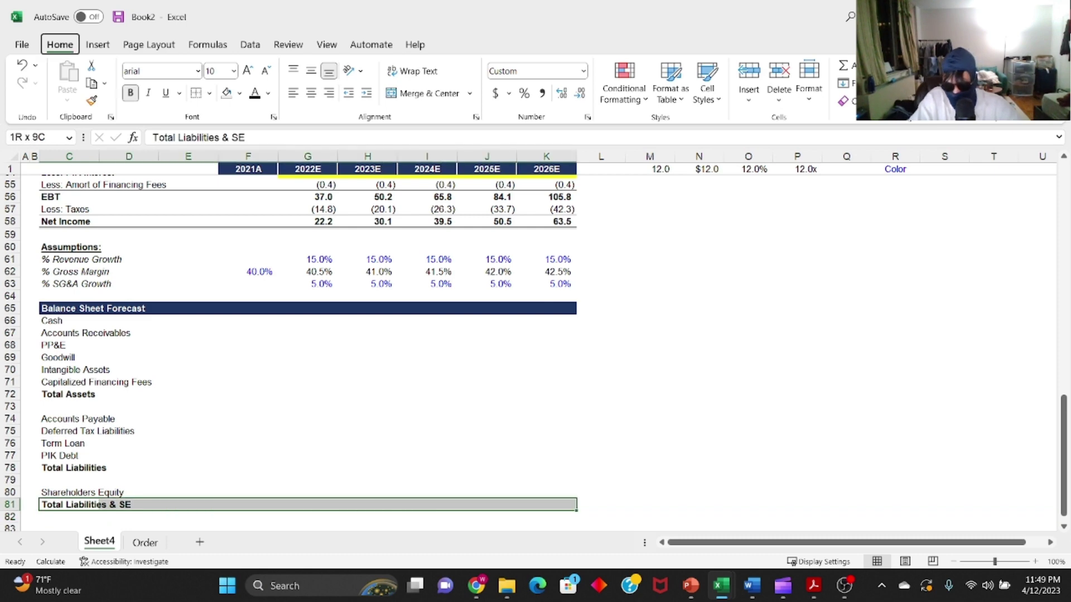
pyautogui.hotkey('alt', 'h')
pyautogui.press('b')
pyautogui.press('c')
# - Apply a top and thick bottom border to the Total Assets row across C72:K72
pyautogui.press('Up')
pyautogui.press('Up')
pyautogui.press('Up')
pyautogui.press('Up')
pyautogui.press('Up')
pyautogui.press('Up')
pyautogui.press('Up')
pyautogui.press('Up')
pyautogui.press('Up')
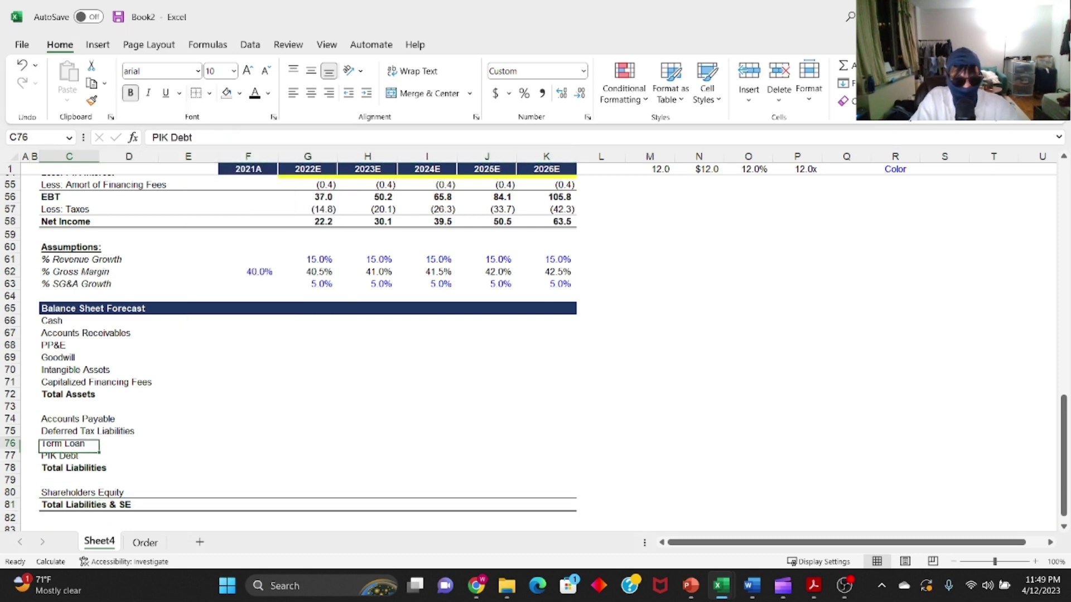
pyautogui.hotkey('shift', 'Right')
pyautogui.hotkey('shift', 'Right')
pyautogui.hotkey('shift', 'Right')
pyautogui.hotkey('shift', 'Right')
pyautogui.hotkey('shift', 'Right')
pyautogui.hotkey('shift', 'Right')
pyautogui.hotkey('shift', 'Right')
pyautogui.hotkey('shift', 'Right')
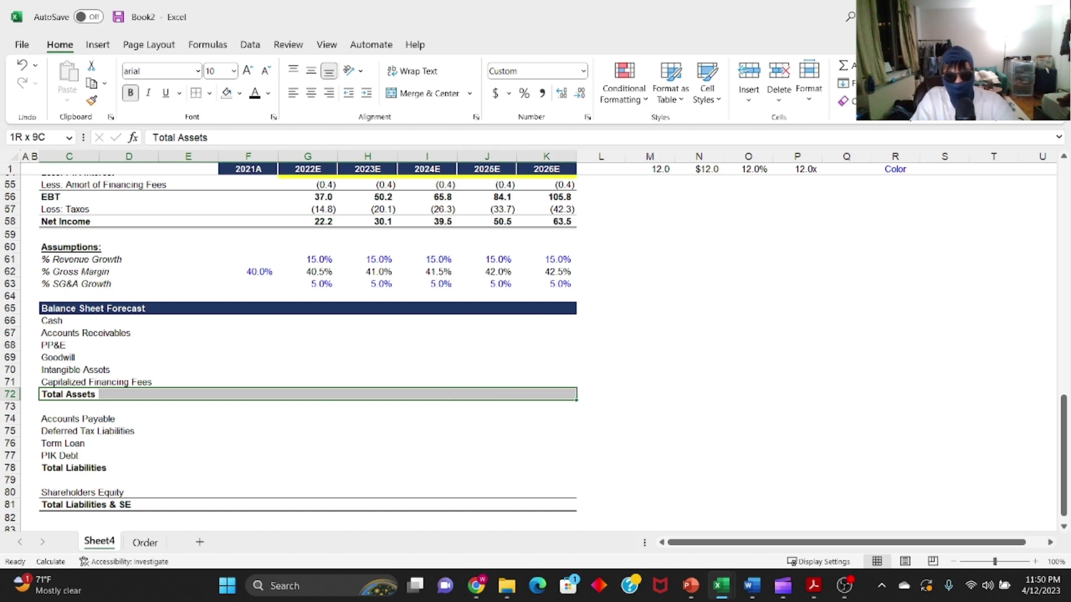
pyautogui.hotkey('alt', 'h')
pyautogui.press('b')
pyautogui.press('c')
# - Apply a top border to the Total Liabilities row across C78:K78
pyautogui.press('Down')
pyautogui.press('Down')
pyautogui.press('Down')
pyautogui.press('Down')
pyautogui.press('Down')
pyautogui.press('Down')
pyautogui.hotkey('shift', 'Right')
pyautogui.hotkey('shift', 'Right')
pyautogui.hotkey('shift', 'Right')
pyautogui.hotkey('shift', 'Right')
pyautogui.hotkey('shift', 'Right')
pyautogui.hotkey('shift', 'Right')
pyautogui.hotkey('shift', 'Right')
pyautogui.hotkey('shift', 'Right')
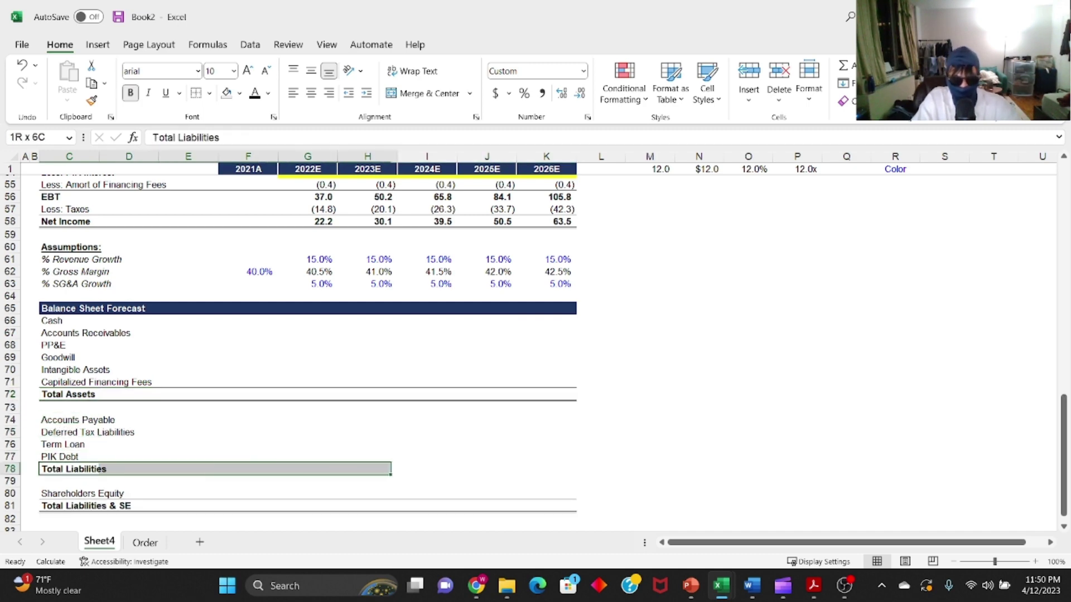
pyautogui.hotkey('alt', 'h')
pyautogui.press('b')
pyautogui.press('c')
# - Enter the label Check in C83, below the Total Liabilities & SE row
pyautogui.press('Down')
pyautogui.press('Down')
pyautogui.press('Down')
pyautogui.press('Down')
pyautogui.press('Down')
pyautogui.press('Down')
pyautogui.press('Down')
pyautogui.press('Down')
pyautogui.press('Down')
pyautogui.press('Up')
pyautogui.press('Up')
pyautogui.press('Up')
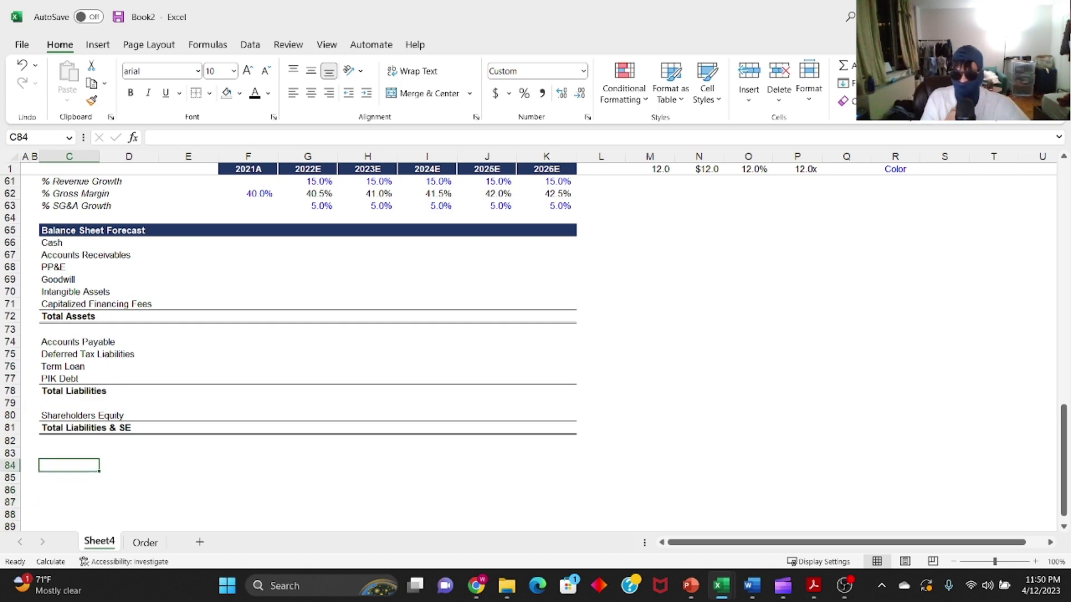
pyautogui.press('Up')
pyautogui.write('Check')
pyautogui.press('Return')
# - Enter the balance check formula =F72-F81 in F83, subtracting Total Liabilities & SE from Total Assets
pyautogui.press('Up')
pyautogui.press('Right')
pyautogui.press('Right')
pyautogui.press('Right')
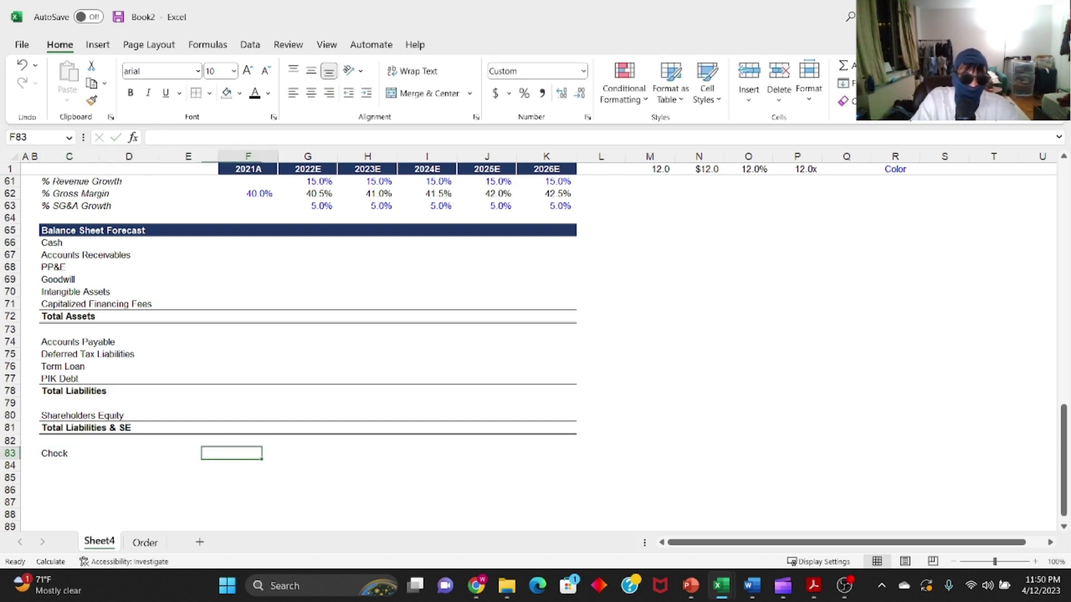
pyautogui.write('=')
pyautogui.press('Up')
pyautogui.press('Up')
pyautogui.press('Up')
pyautogui.press('Up')
pyautogui.press('Up')
pyautogui.press('Up')
pyautogui.press('Up')
pyautogui.press('Up')
pyautogui.press('Up')
pyautogui.press('Up')
pyautogui.press('Up')
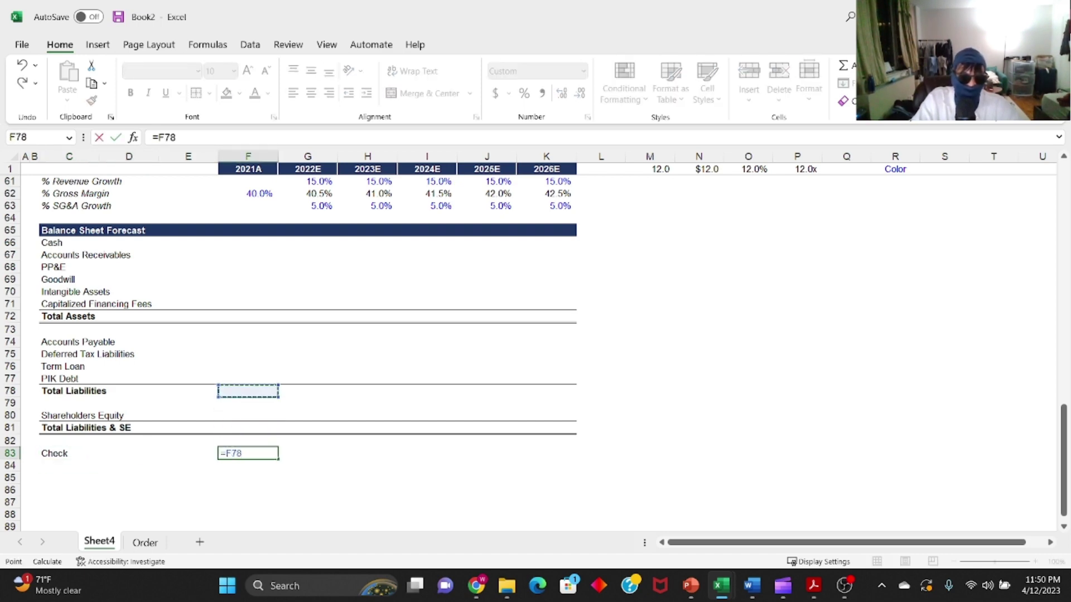
pyautogui.write('-')
pyautogui.press('Up')
pyautogui.press('Up')
pyautogui.press('Return')
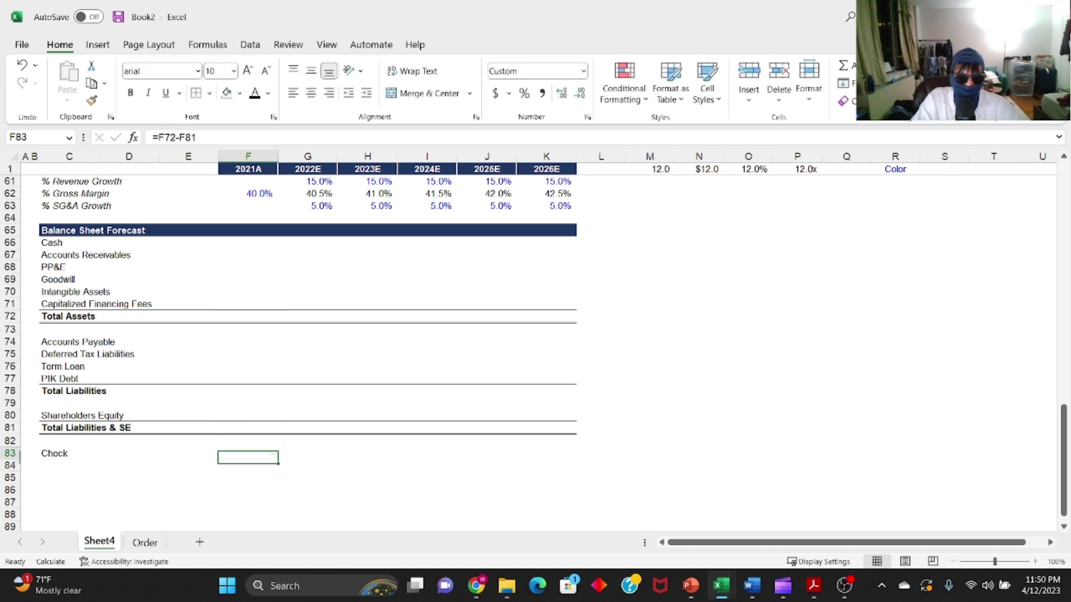
# - Copy the balance check formula from F83 across the forecast years through K83
pyautogui.press('Up')
pyautogui.hotkey('ctrl', 'c')
pyautogui.hotkey('shift', 'Right')
pyautogui.hotkey('shift', 'Right')
pyautogui.hotkey('shift', 'Right')
pyautogui.hotkey('shift', 'Right')
pyautogui.hotkey('shift', 'Right')
pyautogui.press('Return')
# - Set the font colour of the Check row, C83:K83, to red
pyautogui.press('Right')
pyautogui.press('Right')
pyautogui.press('Right')
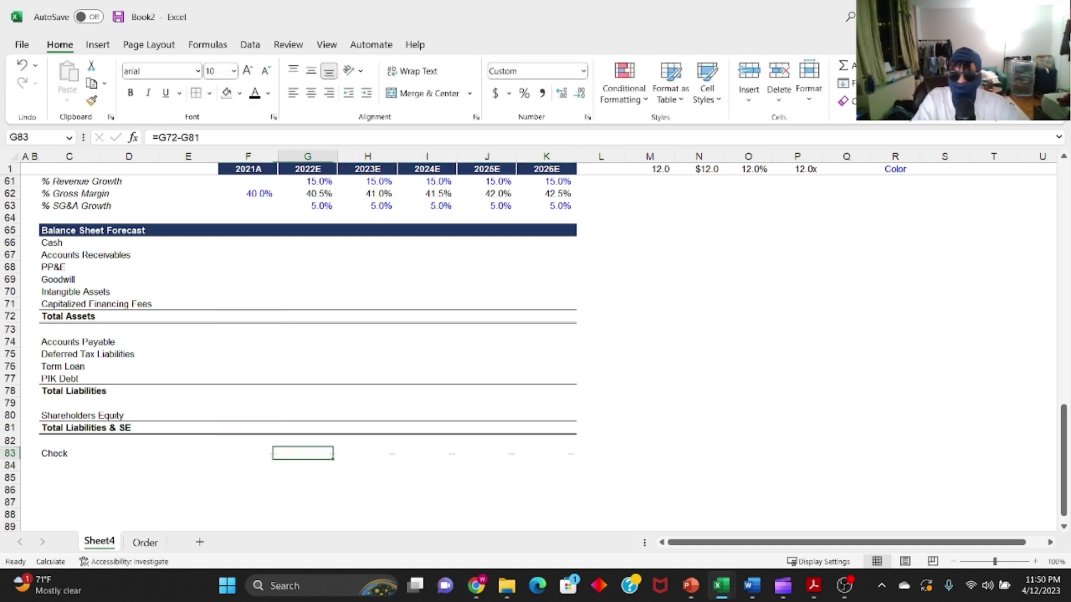
pyautogui.press('Right')
pyautogui.press('Right')
pyautogui.hotkey('ctrl', 'shift', 'Left')
pyautogui.hotkey('ctrl', 'shift', 'Left')
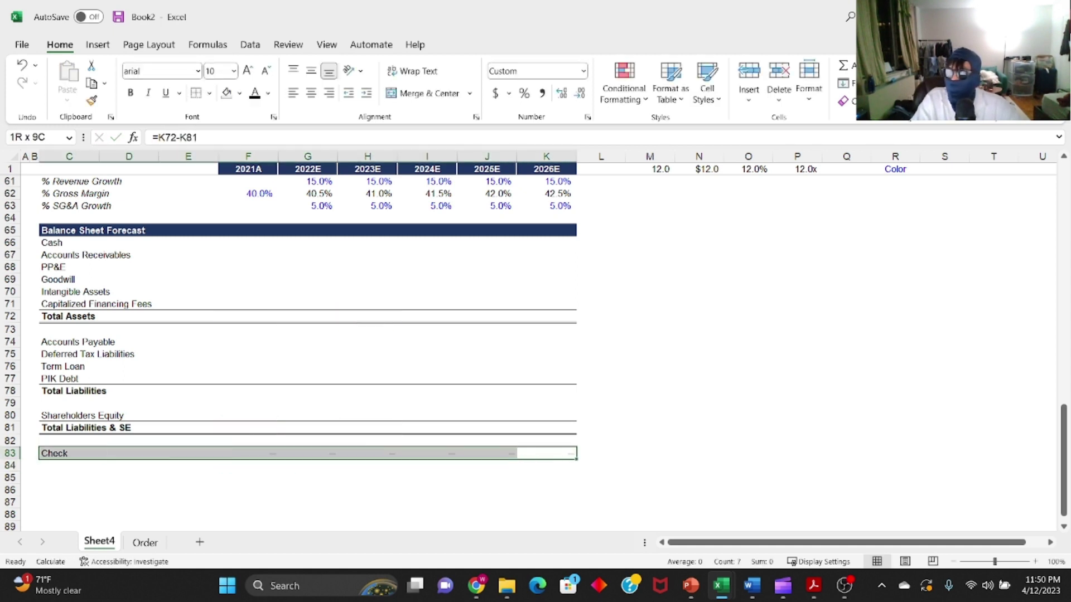
pyautogui.press('alt')
pyautogui.press('h')
pyautogui.press('f')
pyautogui.press('c')
pyautogui.press('Down')
pyautogui.press('Down')
pyautogui.press('Down')
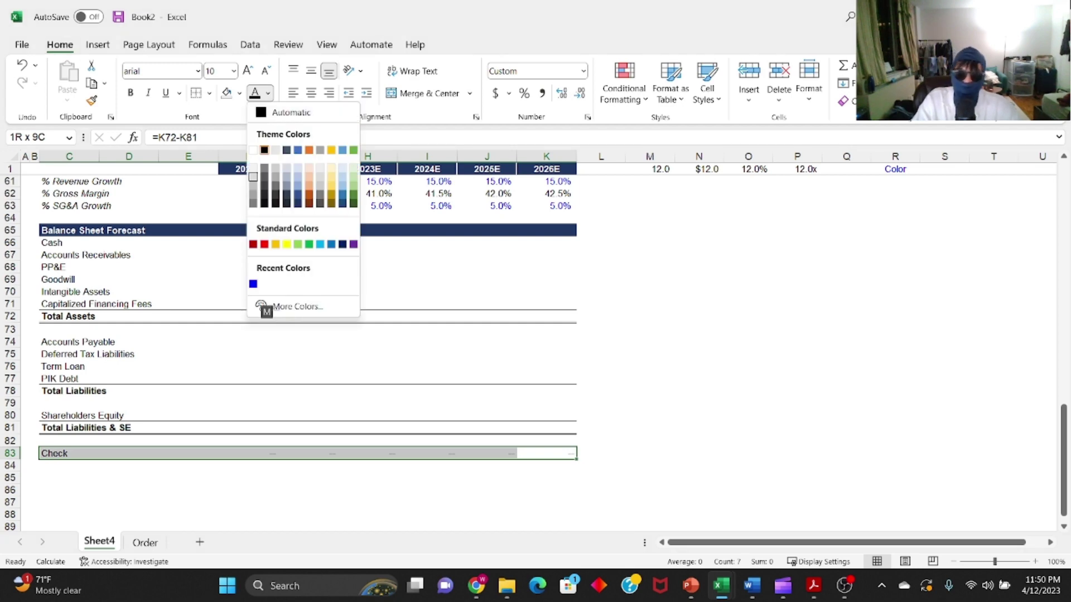
pyautogui.press('Down')
pyautogui.press('Right')
pyautogui.press('Down')
pyautogui.press('Down')
pyautogui.press('Down')
pyautogui.press('Tab')
pyautogui.press('Right')
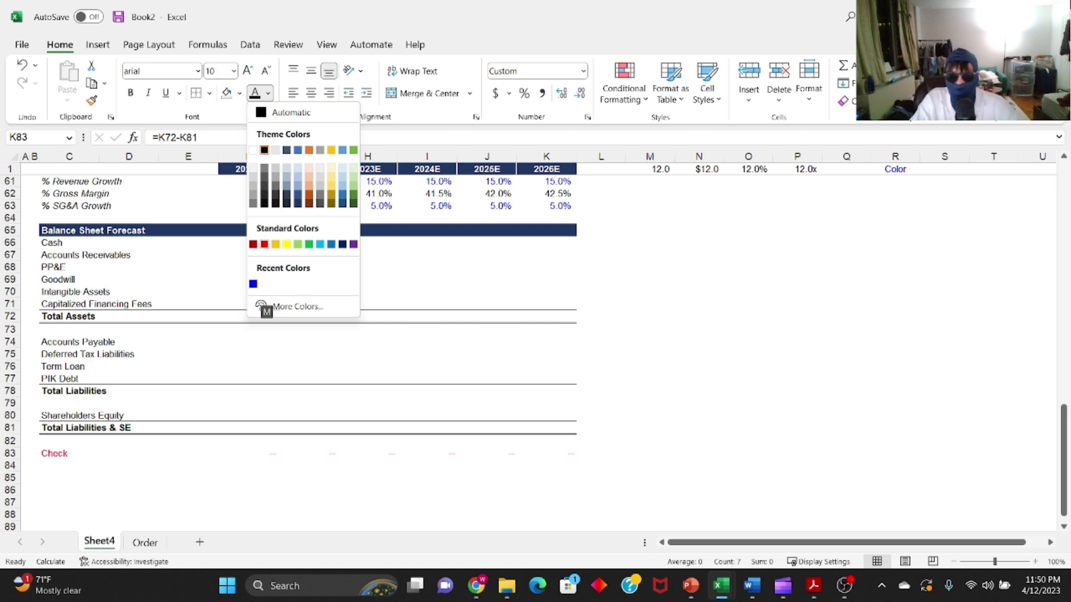
# - Apply the red font colour to the Check label and its formula cells
pyautogui.press('Return')
pyautogui.press('Down')
pyautogui.press('Up')
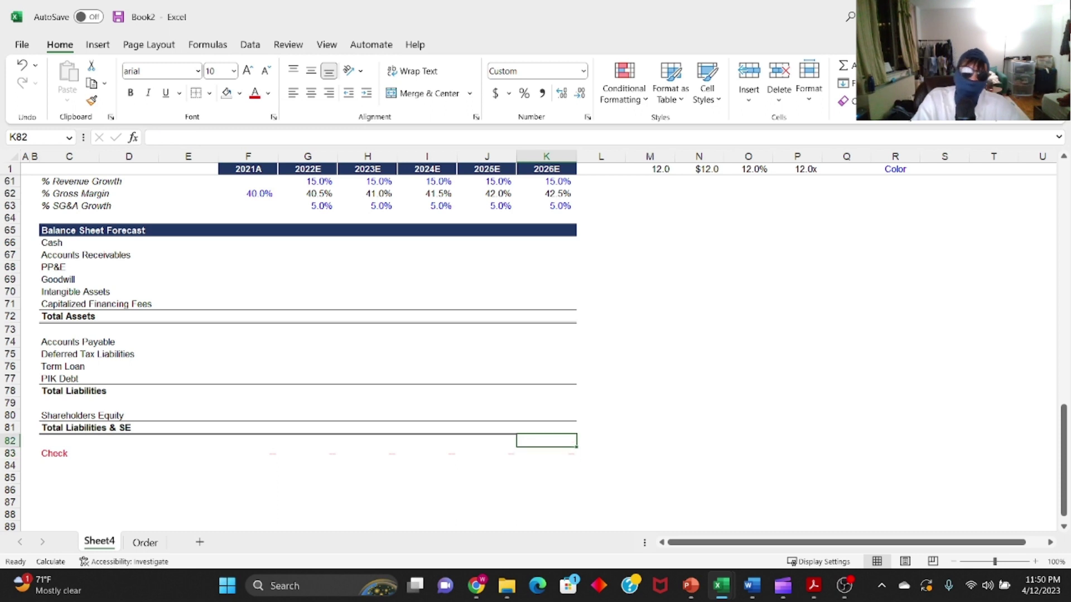
# - Enter the column headers Pre-Txn, Debits, Credits and Post-Txn in M65:P65, beside the Balance Sheet Forecast title row
pyautogui.click(650, 223)
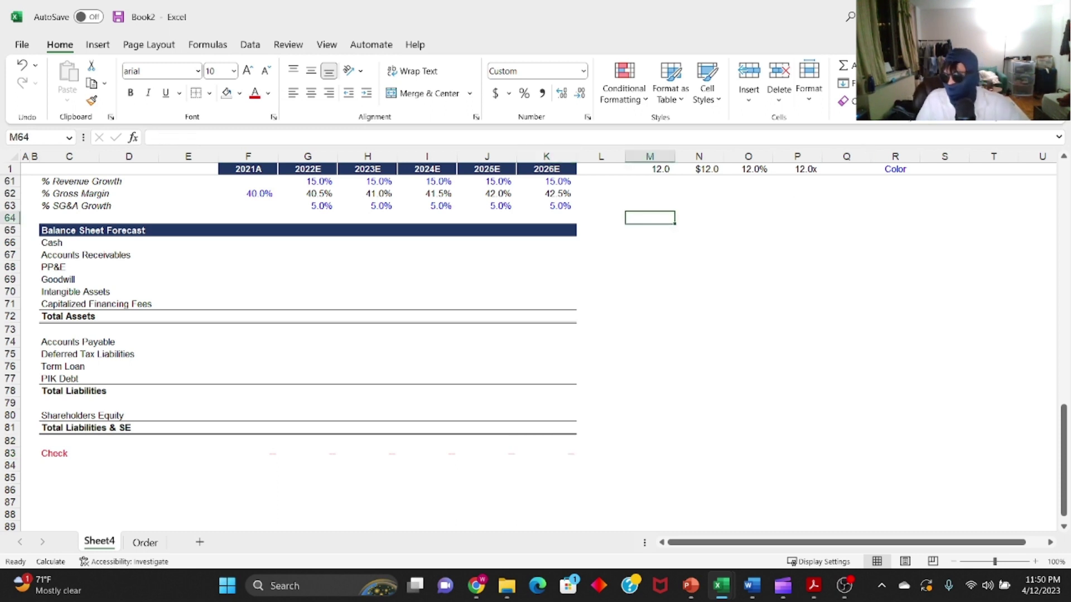
pyautogui.press('Down')
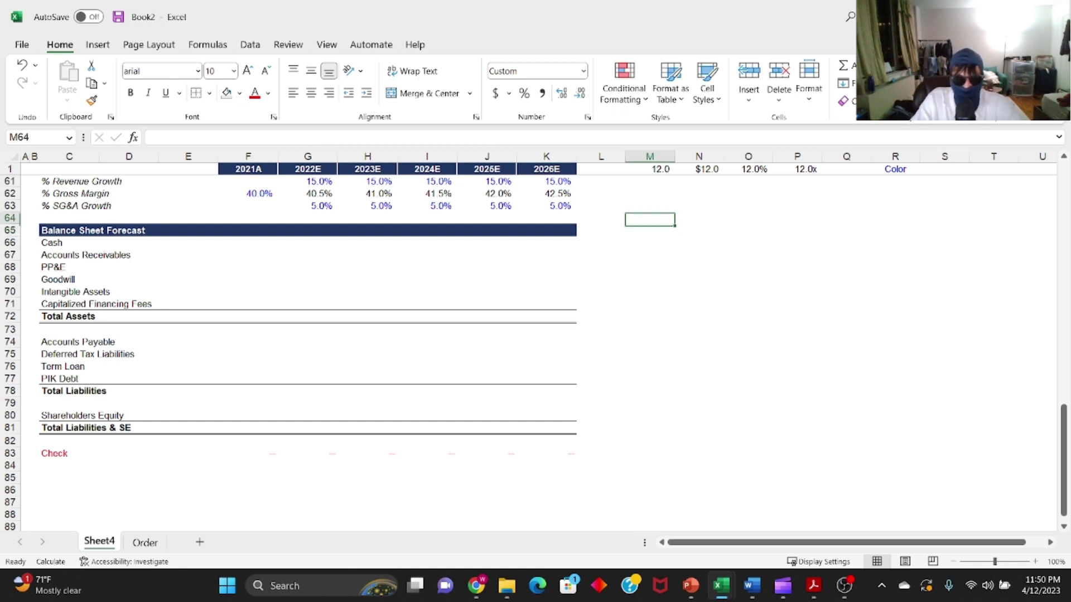
pyautogui.press('Left')
pyautogui.press('Left')
pyautogui.press('Right')
pyautogui.press('Right')
pyautogui.write('P')
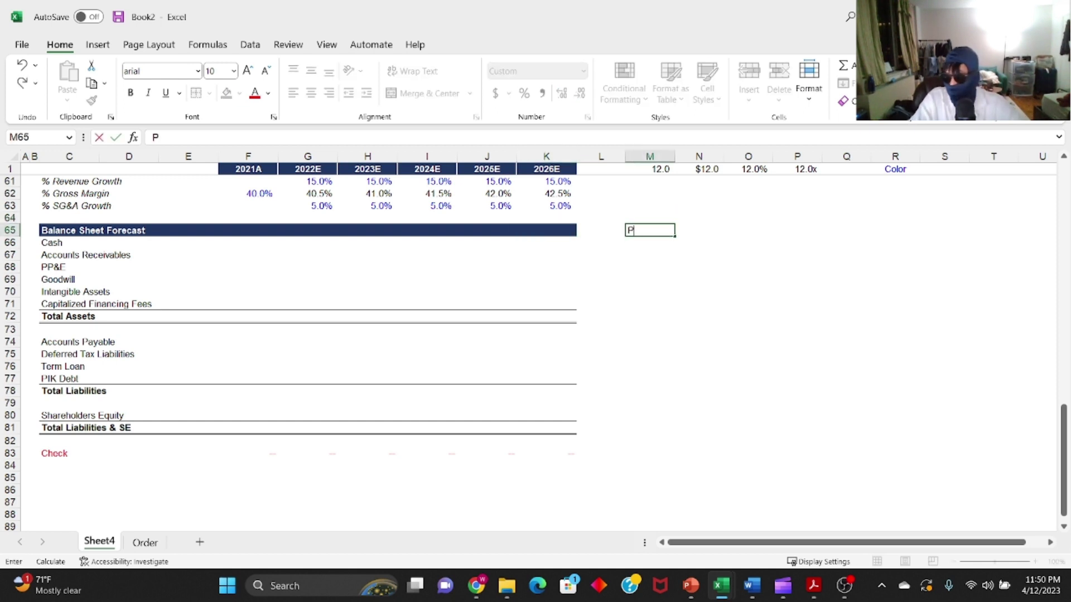
pyautogui.write('re-Txn')
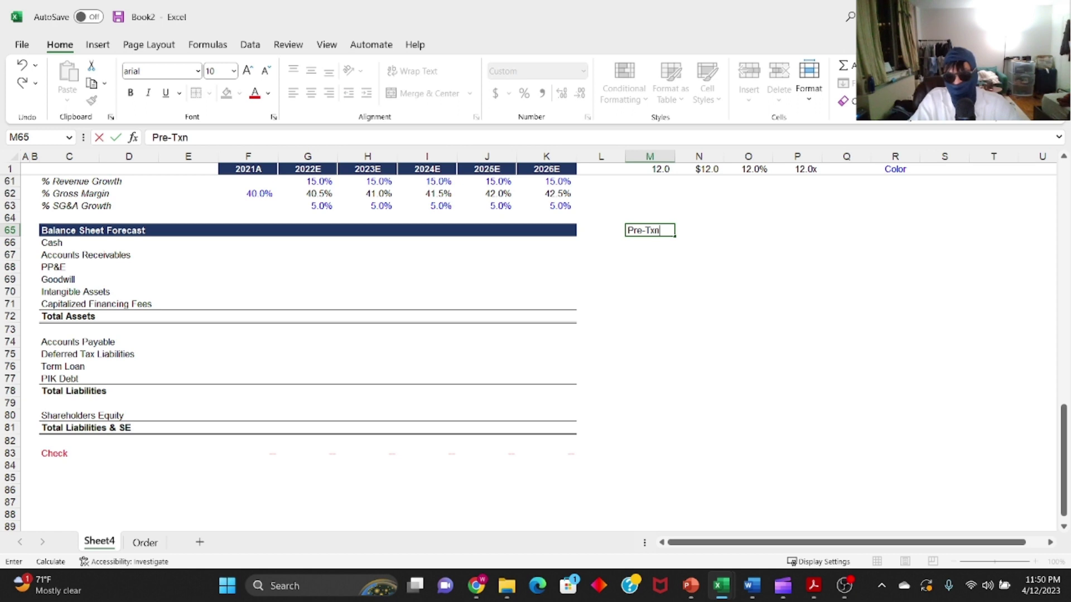
pyautogui.press('Tab')
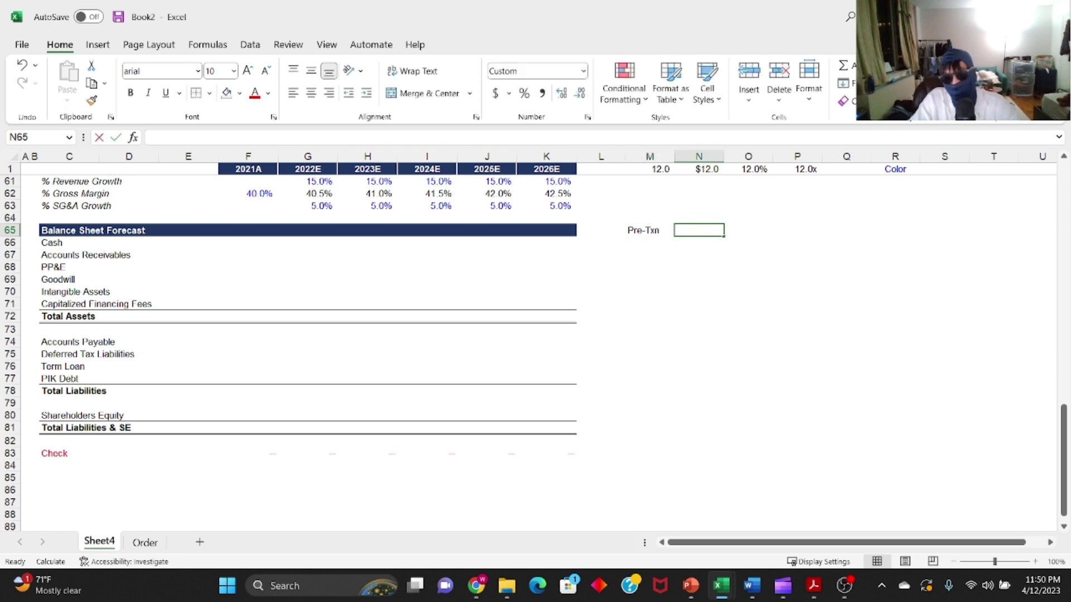
pyautogui.write('Debits')
pyautogui.press('Tab')
pyautogui.write('Credits')
pyautogui.press('Tab')
pyautogui.write('Post-Txn')
pyautogui.hotkey('ctrl', 'Return')
# - Make the transaction headers in M65:P65 bold, underlined and centred
pyautogui.hotkey('ctrl', 'shift', 'Left')
pyautogui.hotkey('ctrl', 'b')
pyautogui.hotkey('ctrl', 'u')
pyautogui.hotkey('alt', 'h')
pyautogui.press('a')
pyautogui.press('c')
pyautogui.hotkey('ctrl', 'shift', 'Right')
pyautogui.hotkey('ctrl', 'Left')
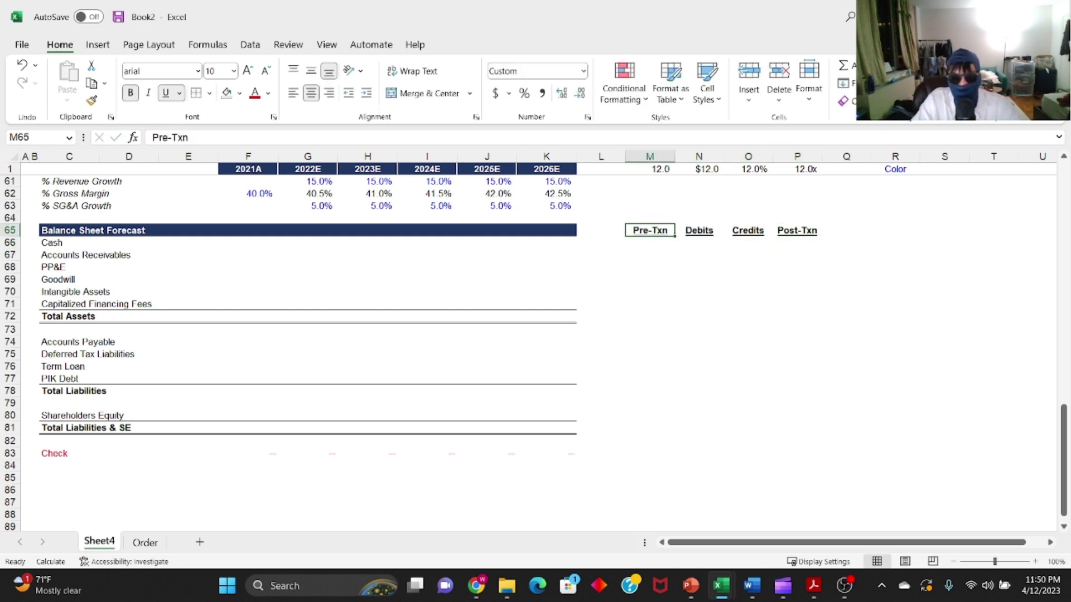
# - Right-align the headers in M65:P65 and apply the underline
pyautogui.press('Down')
pyautogui.press('Down')
pyautogui.press('Up')
pyautogui.press('Up')
pyautogui.hotkey('ctrl', 'shift', 'Right')
pyautogui.hotkey('alt', 'h')
pyautogui.press('a')
pyautogui.press('r')
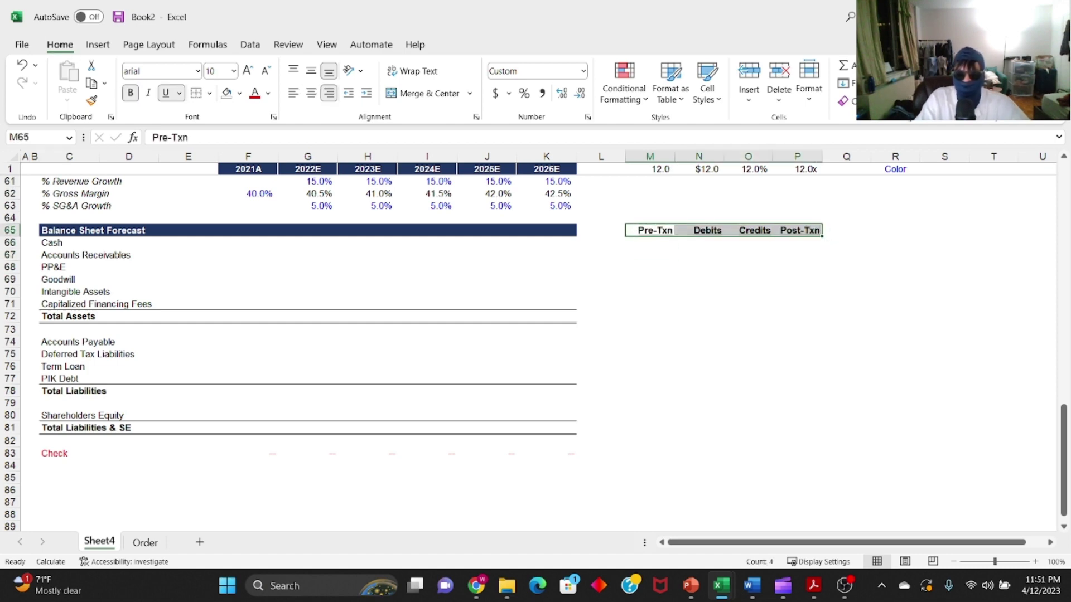
pyautogui.hotkey('ctrl', 'u')
pyautogui.hotkey('ctrl', 'shift', 'Left')
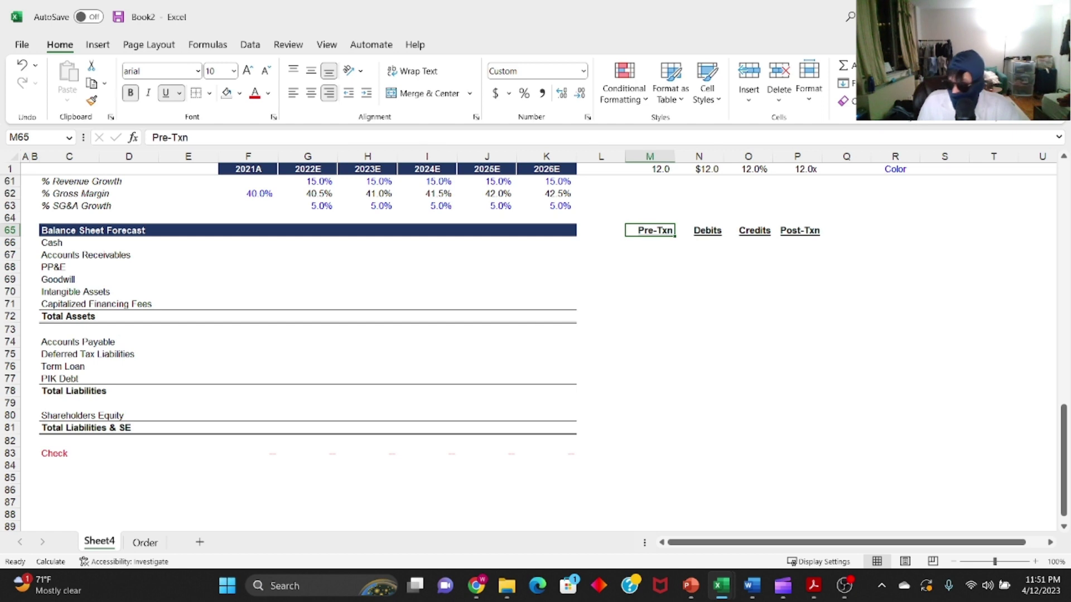
# - Enter the Pre-Txn values in M66:M68: Cash 0, Accounts Receivables 33 and PP&E 300
pyautogui.hotkey('alt', 'Tab')
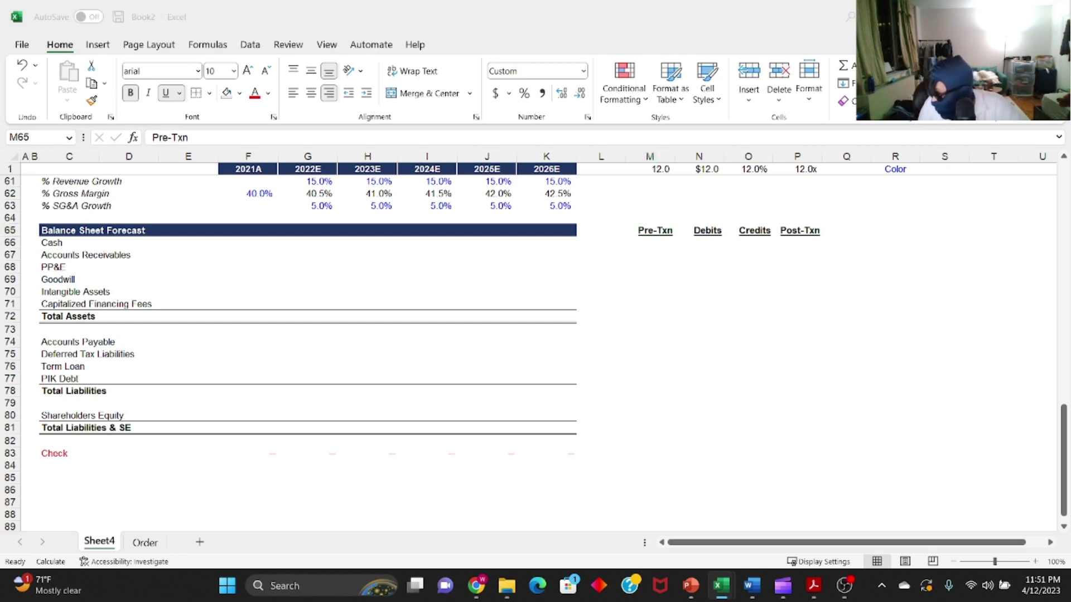
pyautogui.click(651, 244)
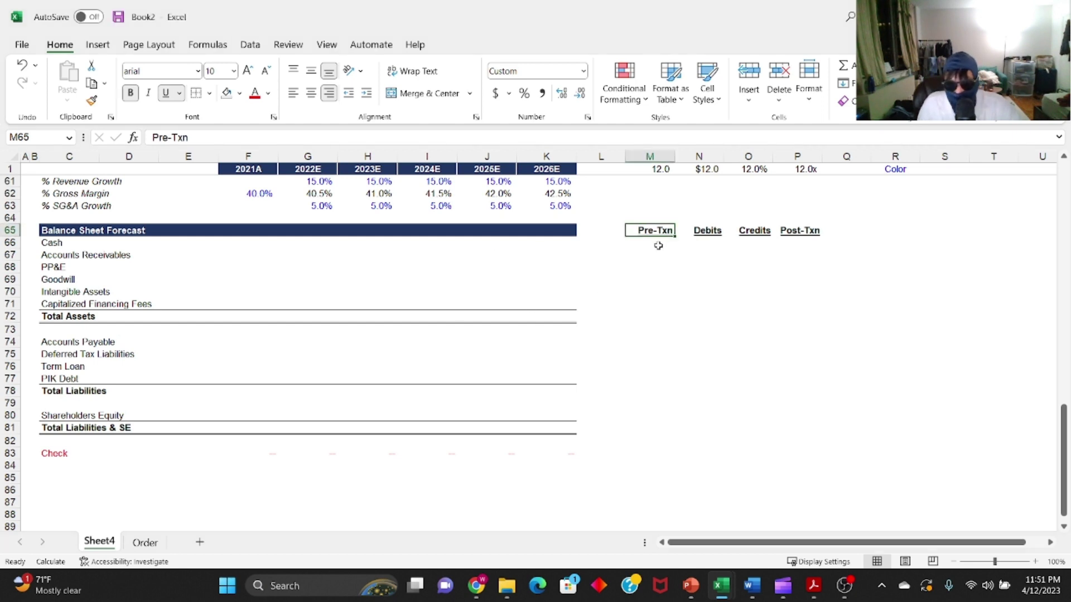
pyautogui.write('0')
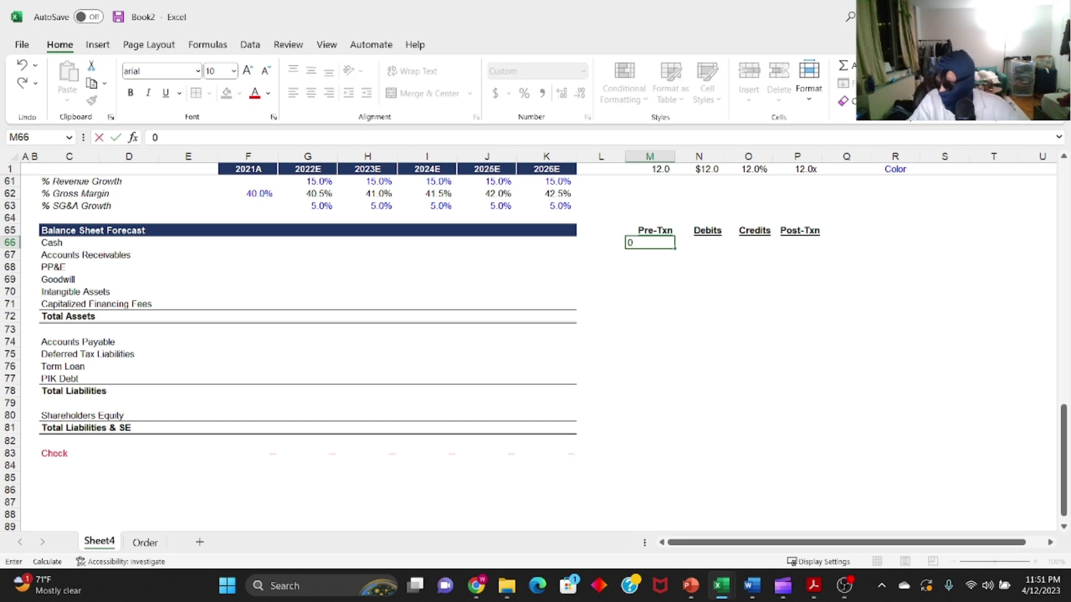
pyautogui.press('Return')
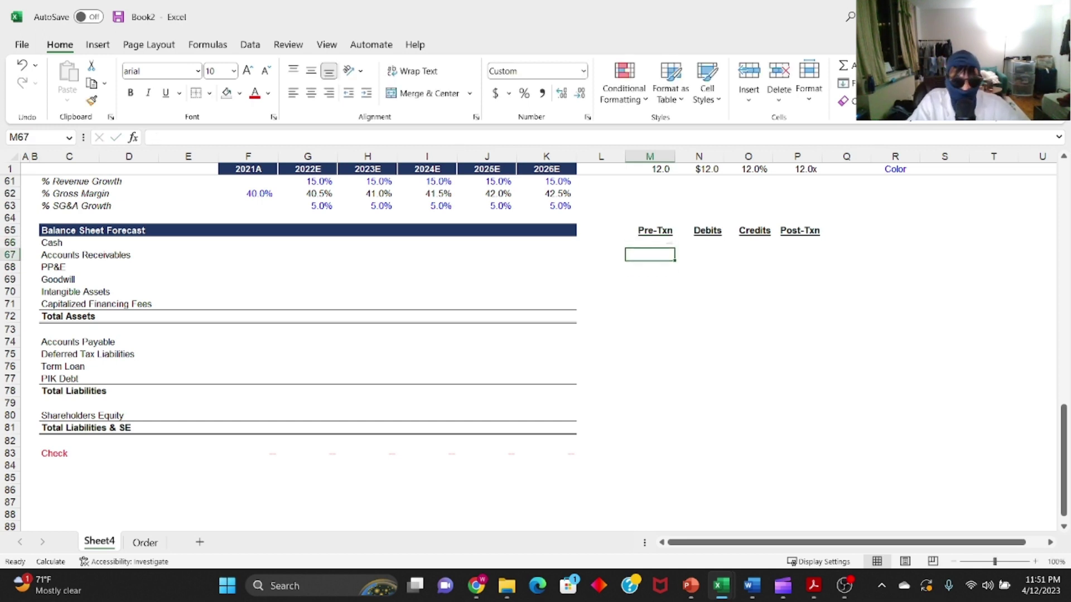
pyautogui.write('33')
pyautogui.press('Return')
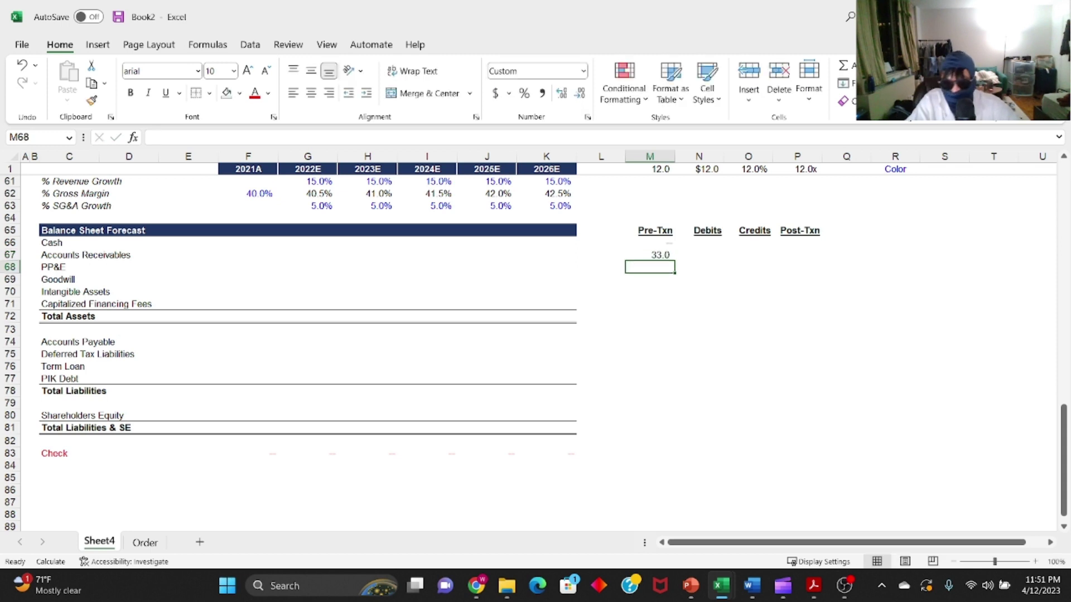
pyautogui.write('300')
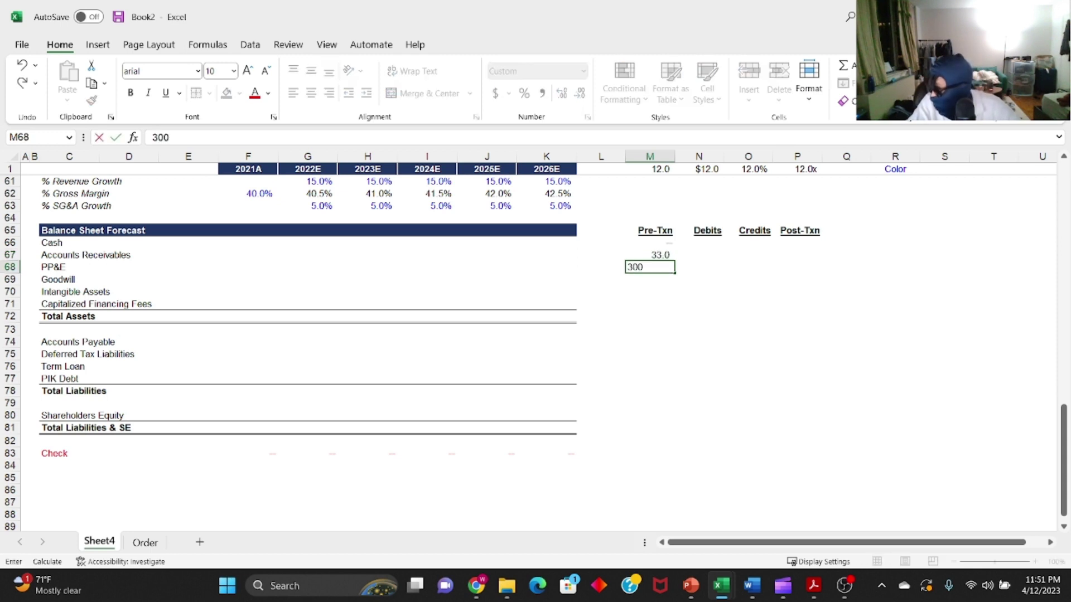
pyautogui.press('Return')
# - Enter the Pre-Txn values in M69:M71: Goodwill 50, Intangible Assets 0 and Capitalized Financing Fees 0
pyautogui.write('4')
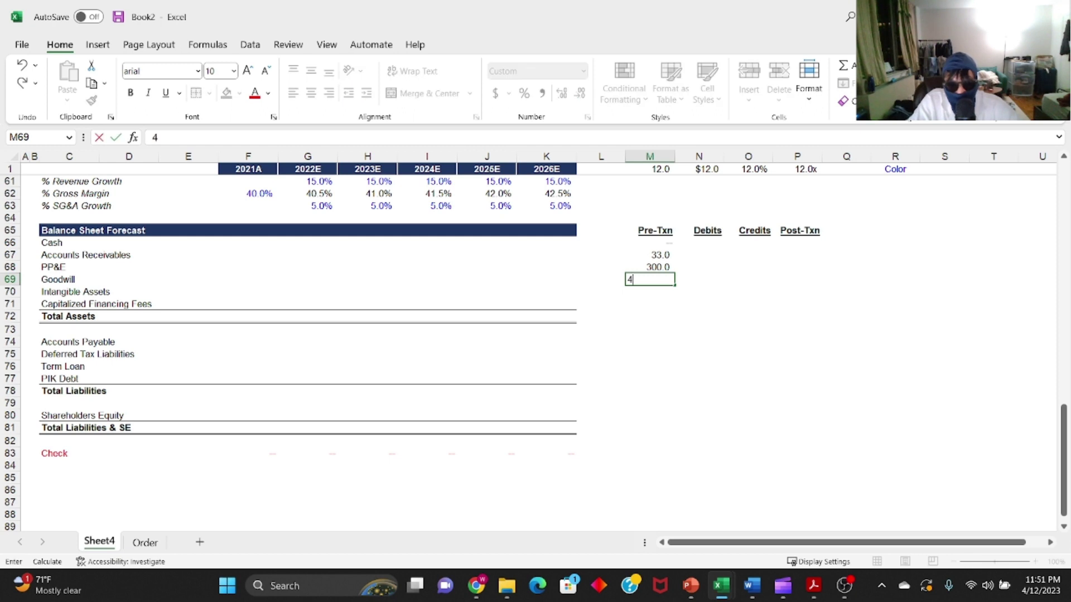
pyautogui.write('0')
pyautogui.press('Return')
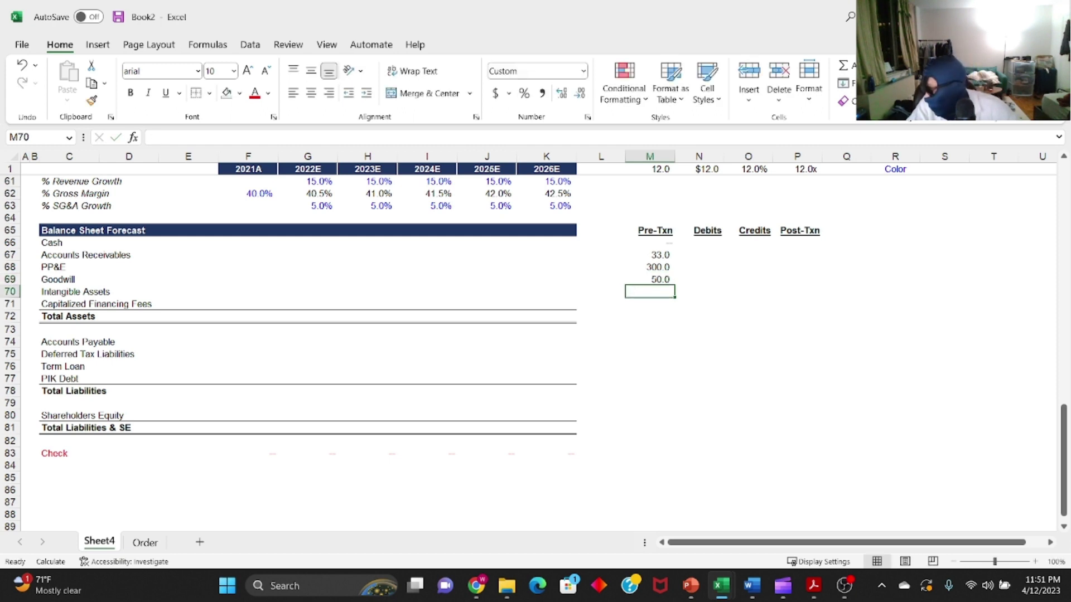
pyautogui.write('0')
pyautogui.press('Return')
pyautogui.write('0')
pyautogui.press('Return')
# - Enter the Pre-Txn liabilities in M74:M77: Accounts Payable 10, and 0 for Deferred Tax Liabilities, Term Loan and PIK Debt
pyautogui.press('Up')
pyautogui.press('Down')
pyautogui.press('Down')
pyautogui.press('Down')
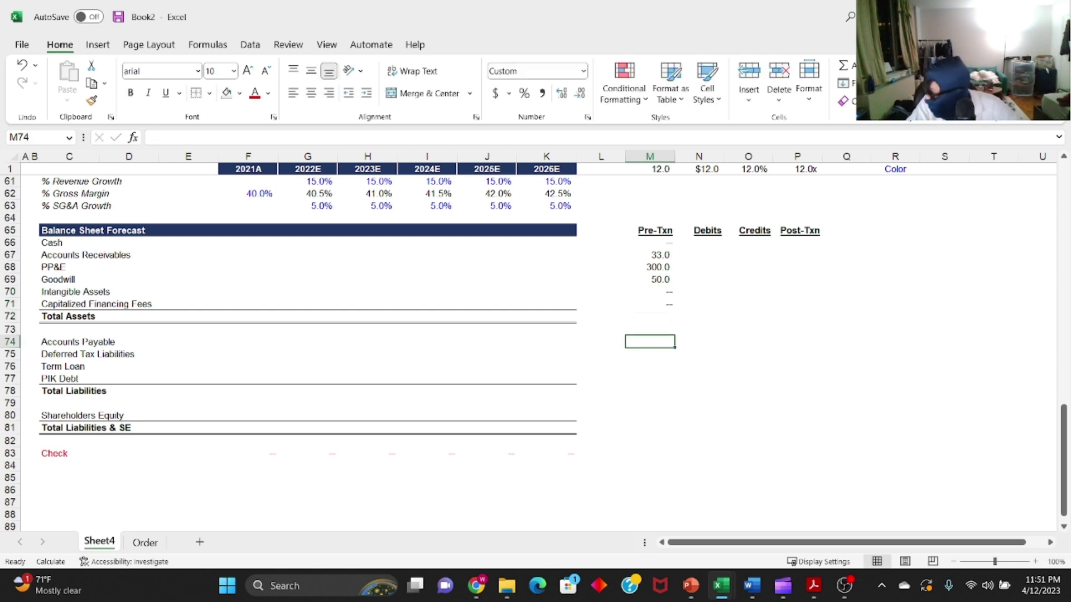
pyautogui.write('10')
pyautogui.press('Return')
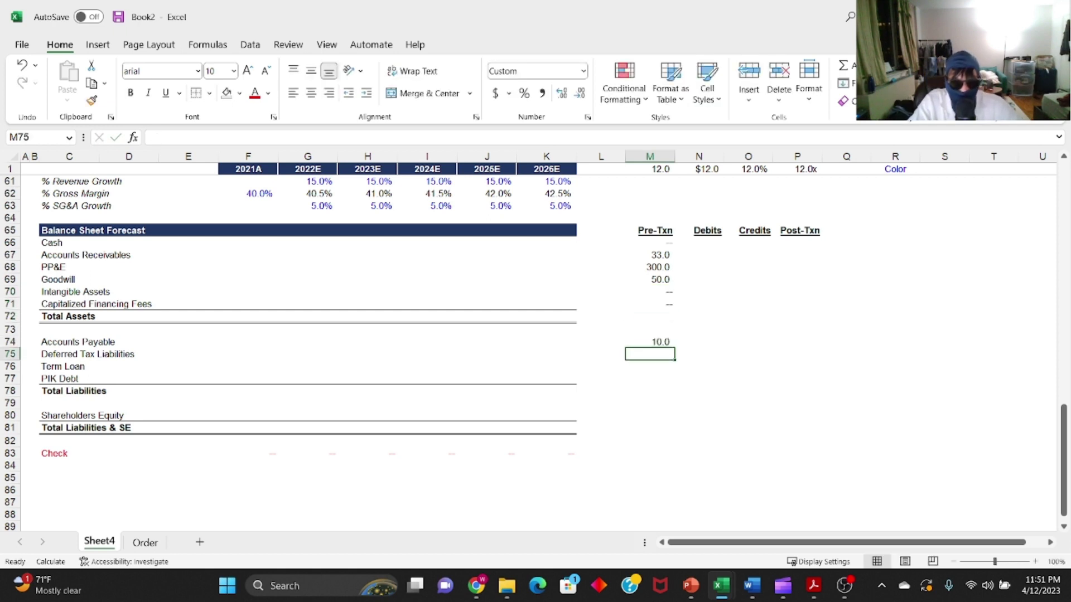
pyautogui.write('0')
pyautogui.press('Return')
pyautogui.write('0')
pyautogui.press('Return')
pyautogui.write('0')
pyautogui.press('Return')
# - Enter 373 as the Pre-Txn Shareholders Equity in M80
pyautogui.press('Down')
pyautogui.press('Down')
pyautogui.press('Down')
pyautogui.press('Up')
pyautogui.write('373')
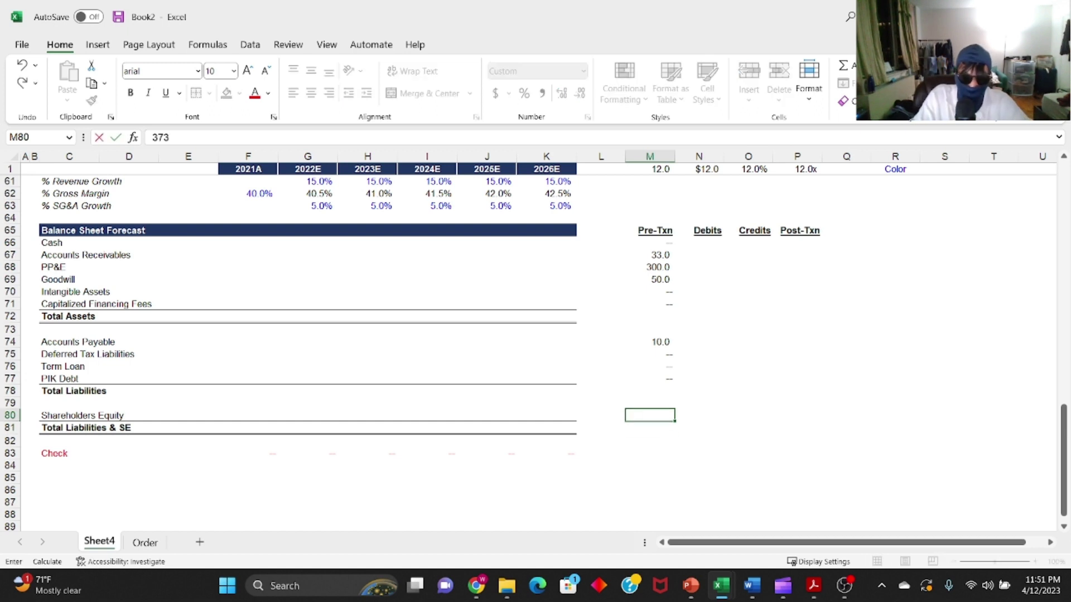
pyautogui.hotkey('ctrl', 'Return')
# - Sum the Pre-Txn asset rows into Total Assets in M72
pyautogui.press('Up')
pyautogui.press('Up')
pyautogui.press('Up')
pyautogui.press('Up')
pyautogui.press('Up')
pyautogui.press('Up')
pyautogui.press('Up')
pyautogui.press('Up')
pyautogui.hotkey('alt', '=')
pyautogui.press('Return')
# - Enter the Pre-Txn Total Liabilities formula =SUM(M74:M77) in M78
pyautogui.press('Down')
pyautogui.press('Down')
pyautogui.press('Down')
pyautogui.press('Down')
pyautogui.press('Down')
pyautogui.hotkey('alt', '=')
pyautogui.press('Return')
# - Enter the Pre-Txn Total Liabilities & SE formula =M80+M78 in M81
pyautogui.press('Down')
pyautogui.press('Down')
pyautogui.write('=')
pyautogui.press('Up')
pyautogui.write('+')
pyautogui.press('Up')
pyautogui.press('Up')
pyautogui.press('Up')
pyautogui.hotkey('ctrl', 'Return')
# - Add a top and thick bottom border to the Total Liabilities & SE cells M81:P81
pyautogui.hotkey('shift', 'Left')
pyautogui.hotkey('shift', 'Left')
pyautogui.hotkey('shift', 'Right')
pyautogui.hotkey('shift', 'Right')
pyautogui.hotkey('shift', 'Right')
pyautogui.hotkey('shift', 'Right')
pyautogui.hotkey('shift', 'Right')
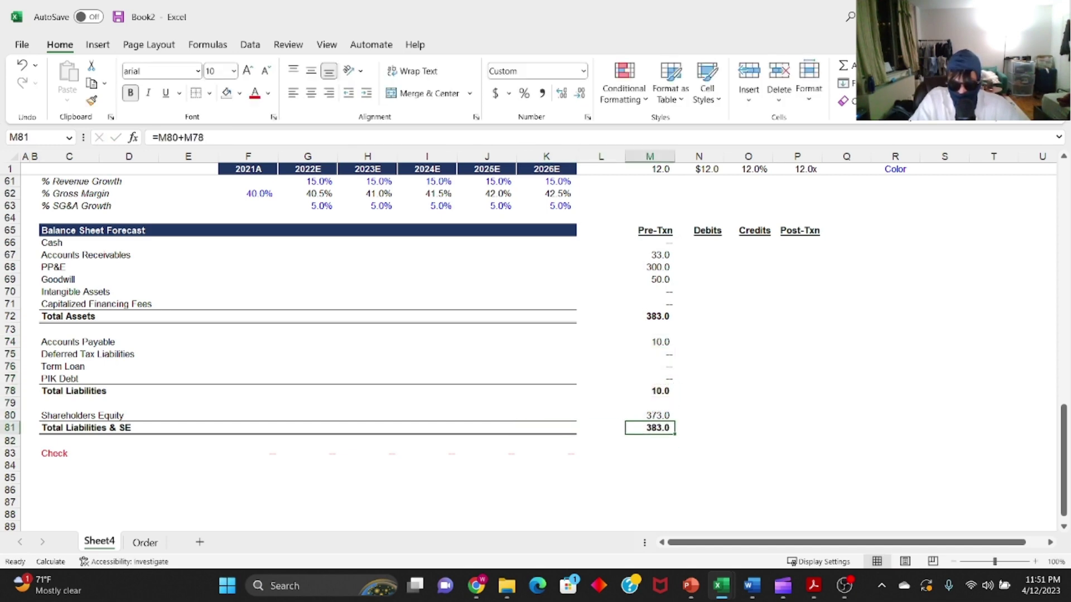
pyautogui.hotkey('alt', 'h')
pyautogui.press('b')
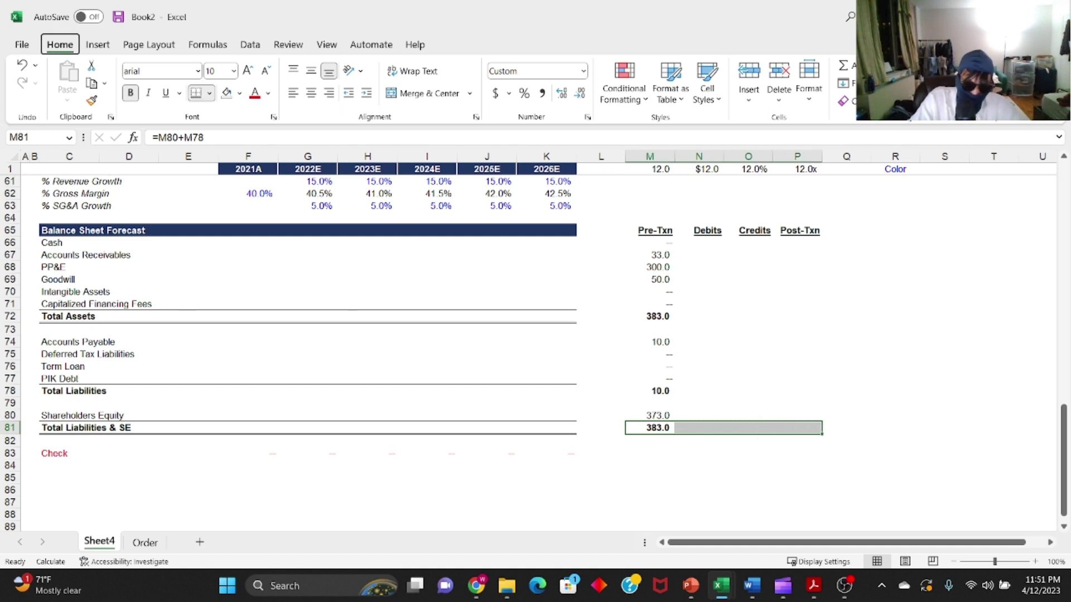
pyautogui.press('c')
# - Add a top and thick bottom border to the Total Assets cells M72:P72
pyautogui.press('Up')
pyautogui.press('Up')
pyautogui.press('Up')
pyautogui.press('Up')
pyautogui.press('Up')
pyautogui.press('Up')
pyautogui.press('Up')
pyautogui.press('Up')
pyautogui.press('Up')
pyautogui.hotkey('shift', 'Right')
pyautogui.hotkey('shift', 'Right')
pyautogui.hotkey('shift', 'Right')
pyautogui.hotkey('alt', 'h')
pyautogui.press('b')
pyautogui.press('c')
# - Add a top border to the Total Liabilities cells M78:P78
pyautogui.press('Down')
pyautogui.press('Down')
pyautogui.press('Down')
pyautogui.press('Down')
pyautogui.press('Down')
pyautogui.press('Down')
pyautogui.hotkey('shift', 'Right')
pyautogui.hotkey('shift', 'Right')
pyautogui.hotkey('shift', 'Right')
pyautogui.hotkey('alt', 'h')
pyautogui.press('b')
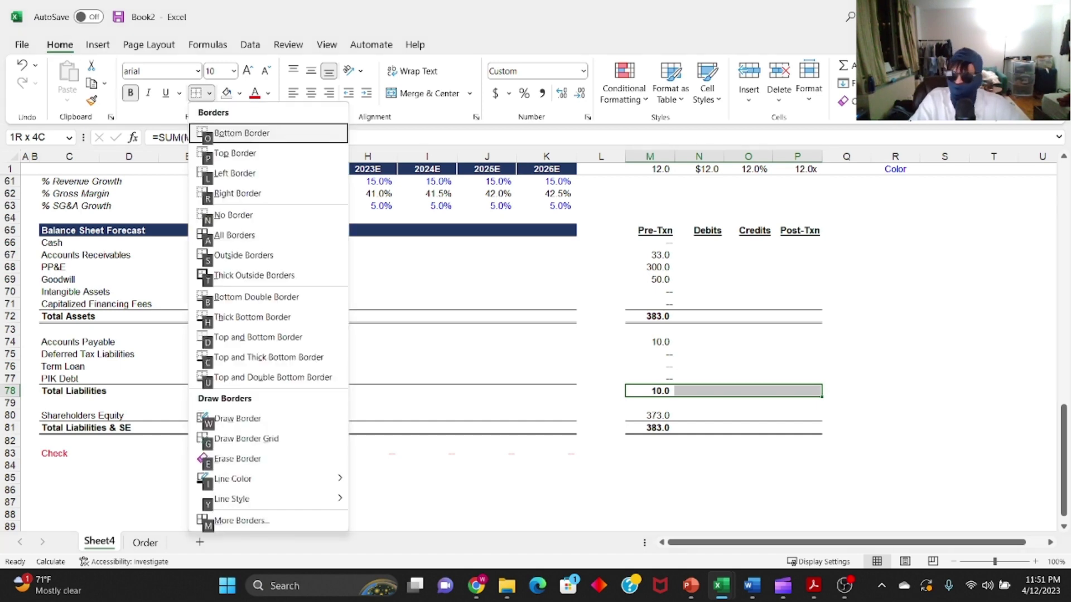
pyautogui.press('p')
# - Review the Pre-Txn Total Liabilities formula in M78 and the cells around it
pyautogui.press('Down')
pyautogui.press('Up')
pyautogui.press('F2')
pyautogui.press('Escape')
pyautogui.press('Right')
pyautogui.press('Left')
pyautogui.press('F2')
pyautogui.press('Escape')
pyautogui.press('Right')
pyautogui.press('Left')
pyautogui.press('F2')
pyautogui.press('Escape')
pyautogui.press('Right')
pyautogui.press('Up')
pyautogui.press('Left')
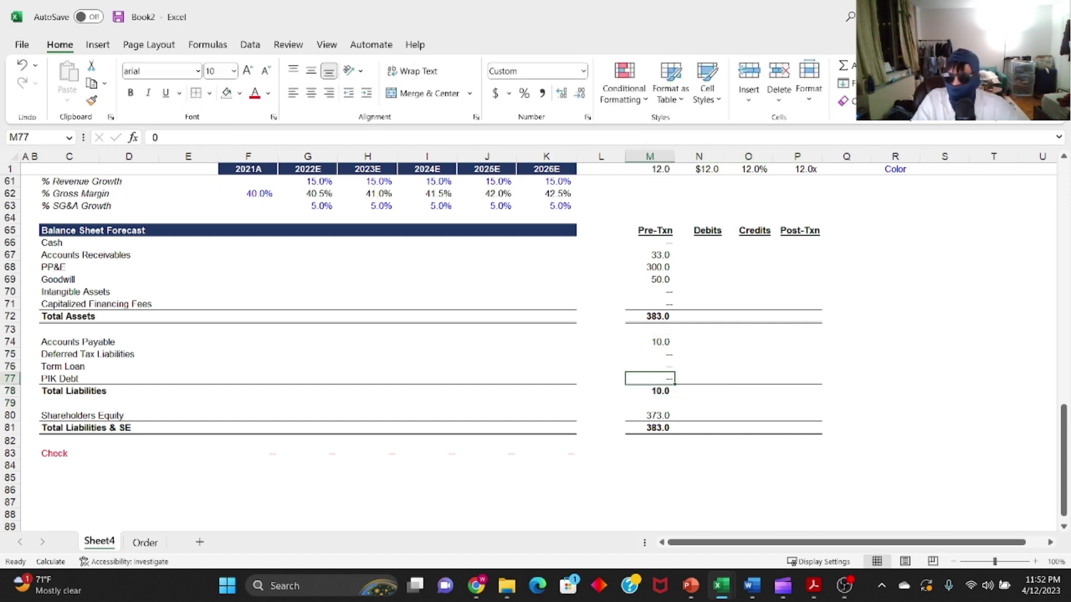
pyautogui.press('Down')
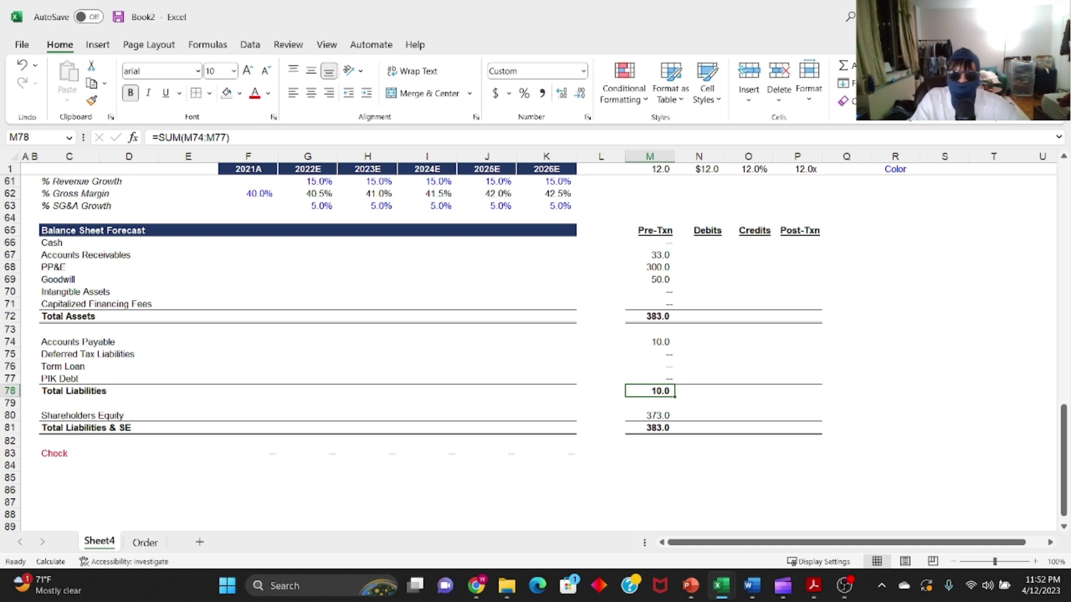
# - Copy the forecast's Check formula from row 83 into the Pre-Txn cell M83 and the Post-Txn cell P83
pyautogui.press('Down')
pyautogui.press('Up')
pyautogui.press('Down')
pyautogui.press('Left')
pyautogui.press('Down')
pyautogui.press('Down')
pyautogui.press('Down')
pyautogui.press('Down')
pyautogui.press('Left')
pyautogui.hotkey('ctrl', 'c')
pyautogui.press('Right')
pyautogui.press('Right')
pyautogui.hotkey('ctrl', 'v')
pyautogui.press('Right')
pyautogui.press('Right')
pyautogui.press('Right')
pyautogui.press('Return')
# - Inspect the cell references of the Pre-Txn Check formula in M83
pyautogui.press('Up')
pyautogui.press('Left')
pyautogui.press('Left')
pyautogui.press('Left')
pyautogui.press('F2')
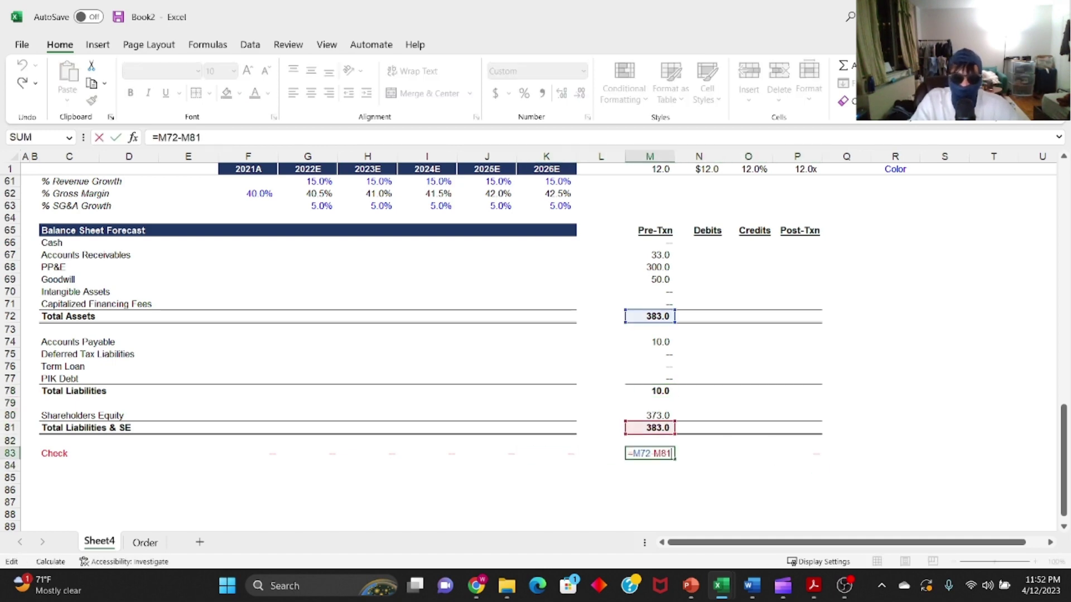
pyautogui.press('Escape')
# - Review the Pre-Txn, Debits, Credits and Post-Txn column headers in row 65 and the empty adjustment cells beneath them
pyautogui.press('Right')
pyautogui.press('Right')
pyautogui.press('Right')
pyautogui.hotkey('ctrl', 'Up')
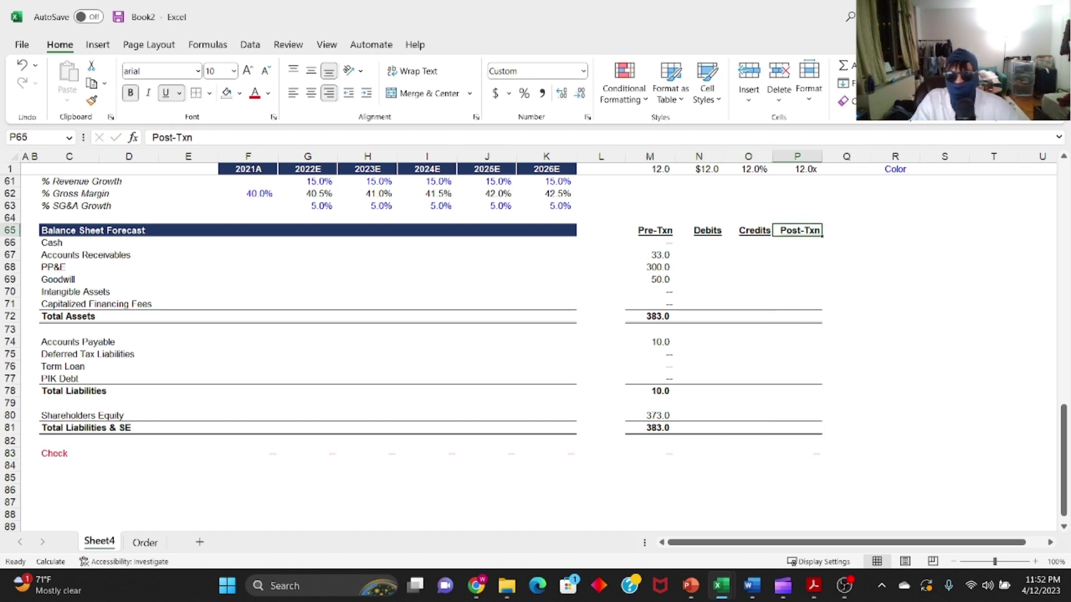
pyautogui.press('Left')
pyautogui.press('Left')
pyautogui.press('Left')
pyautogui.press('Right')
pyautogui.press('Right')
pyautogui.press('Right')
pyautogui.press('Left')
pyautogui.press('Down')
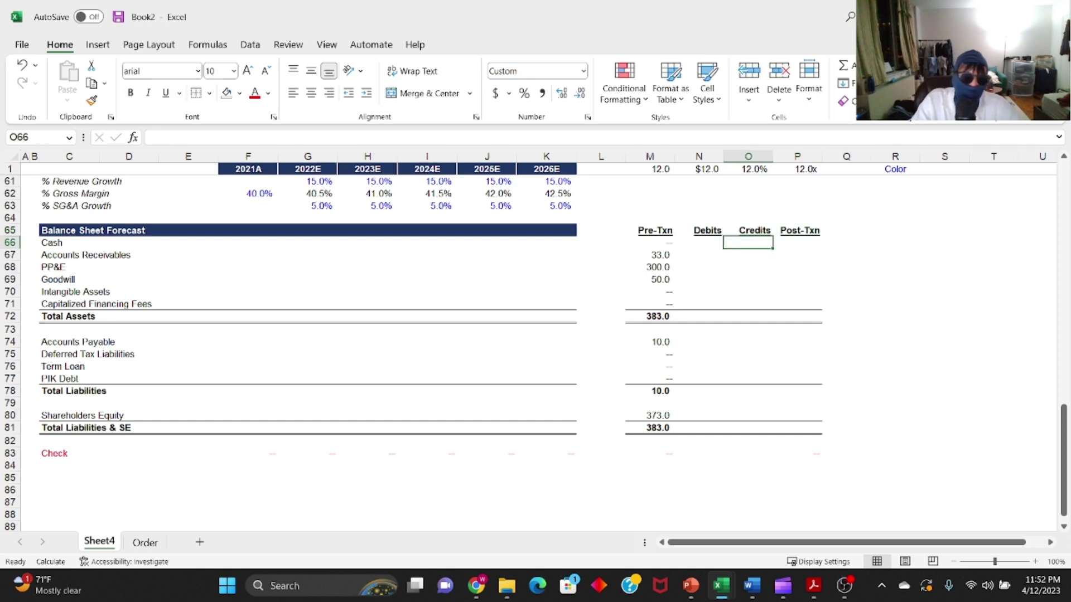
pyautogui.press('Left')
pyautogui.press('Down')
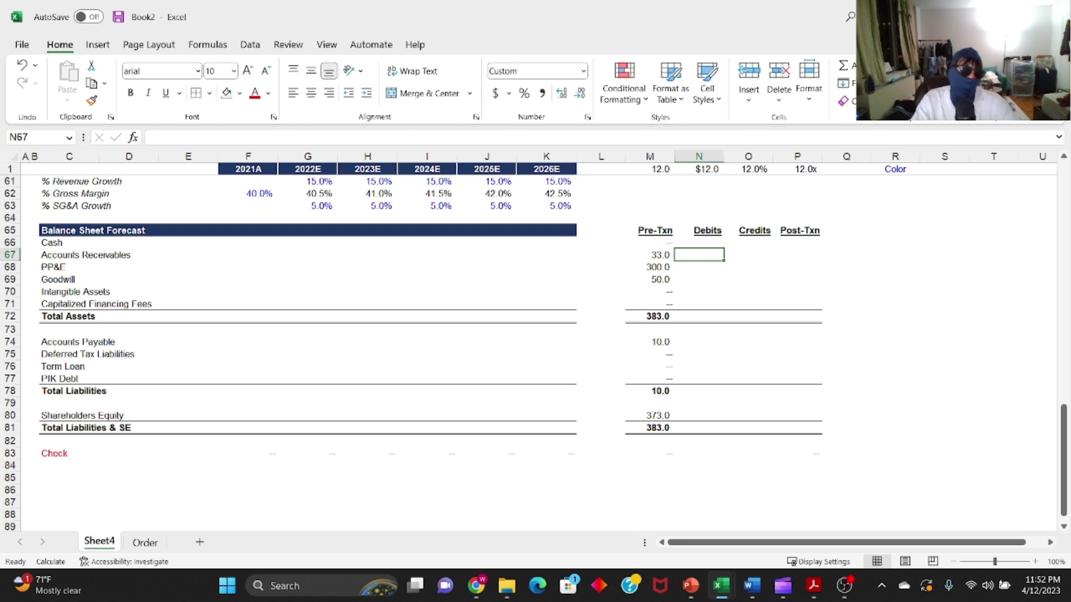
# - Sum M66:O66 in the Post-Txn Cash cell P66 and copy the formula to Accounts Receivables in P67
pyautogui.press('Right')
pyautogui.press('Right')
pyautogui.press('Up')
pyautogui.write('=sum(')
pyautogui.press('Left')
pyautogui.hotkey('shift', 'Left')
pyautogui.hotkey('shift', 'Left')
pyautogui.press('Return')
pyautogui.press('Up')
pyautogui.hotkey('ctrl', 'c')
pyautogui.press('Down')
pyautogui.press('Return')
# - Copy the Post-Txn sum formula from P67 to the Accounts Payable cell P74
pyautogui.hotkey('ctrl', 'c')
pyautogui.press('Down')
pyautogui.press('Down')
pyautogui.press('Down')
pyautogui.press('Down')
pyautogui.press('Down')
pyautogui.press('Down')
pyautogui.press('Down')
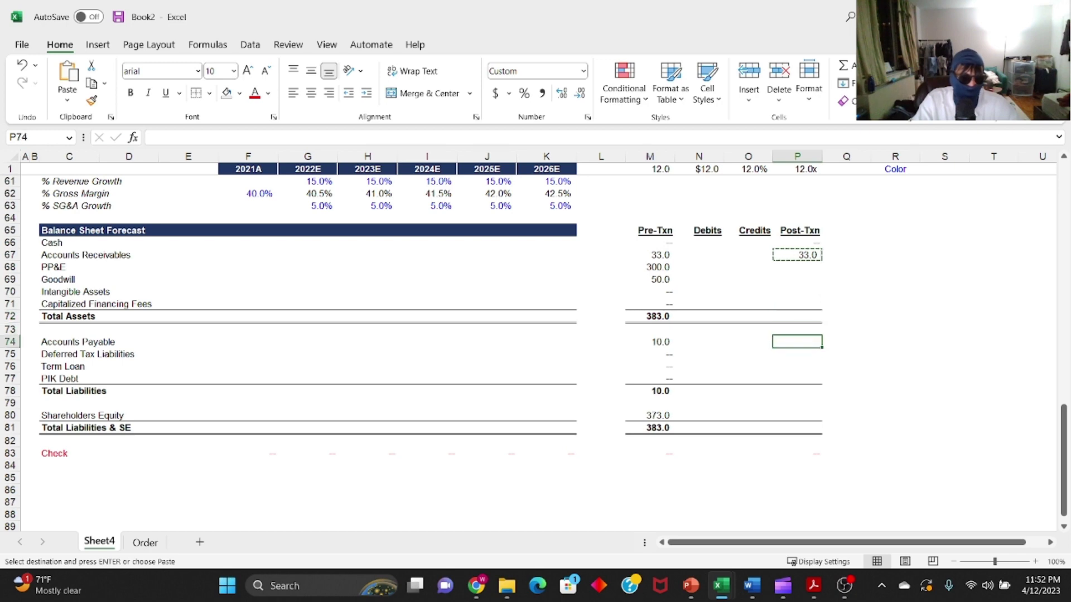
pyautogui.press('Return')
# - Copy the Post-Txn sum formula from P67 to the Intangible Assets and Capitalized Financing Fees cells P70:P71
pyautogui.press('Up')
pyautogui.press('Up')
pyautogui.press('Up')
pyautogui.press('Up')
pyautogui.press('Up')
pyautogui.press('Up')
pyautogui.press('Up')
pyautogui.hotkey('ctrl', 'c')
pyautogui.press('Down')
pyautogui.press('Down')
pyautogui.press('Down')
pyautogui.hotkey('shift', 'Down')
pyautogui.hotkey('ctrl', 'v')
pyautogui.press('Down')
pyautogui.press('Down')
pyautogui.press('Down')
pyautogui.press('Down')
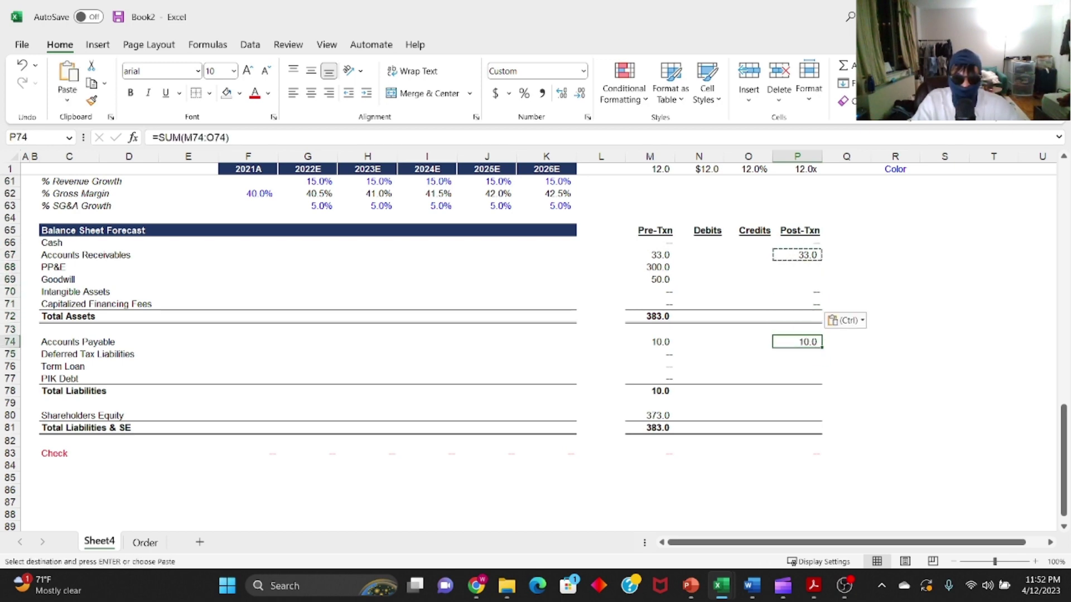
# - Copy the Accounts Payable Post-Txn formula in P74 to the other liability cells P75:P77 and to Shareholders Equity in P80
pyautogui.hotkey('ctrl', 'c')
pyautogui.press('Down')
pyautogui.hotkey('shift', 'Down')
pyautogui.hotkey('shift', 'Down')
pyautogui.hotkey('ctrl', 'v')
pyautogui.press('Down')
pyautogui.press('Down')
pyautogui.press('Down')
pyautogui.press('Down')
pyautogui.press('Down')
pyautogui.press('Return')
# - Copy the Total Liabilities & SE formula from M81 to the Post-Txn cell P81
pyautogui.press('Up')
pyautogui.press('Up')
pyautogui.press('Up')
pyautogui.press('Down')
pyautogui.press('Down')
pyautogui.press('Left')
pyautogui.press('Left')
pyautogui.press('Left')
pyautogui.press('Down')
pyautogui.hotkey('ctrl', 'c')
pyautogui.press('Right')
pyautogui.press('Right')
pyautogui.press('Right')
pyautogui.hotkey('ctrl', 'v')
# - Copy the Total Liabilities formula from M78 to the Post-Txn cell P78
pyautogui.press('Up')
pyautogui.press('Up')
pyautogui.press('Up')
pyautogui.press('Up')
pyautogui.press('Left')
pyautogui.press('Left')
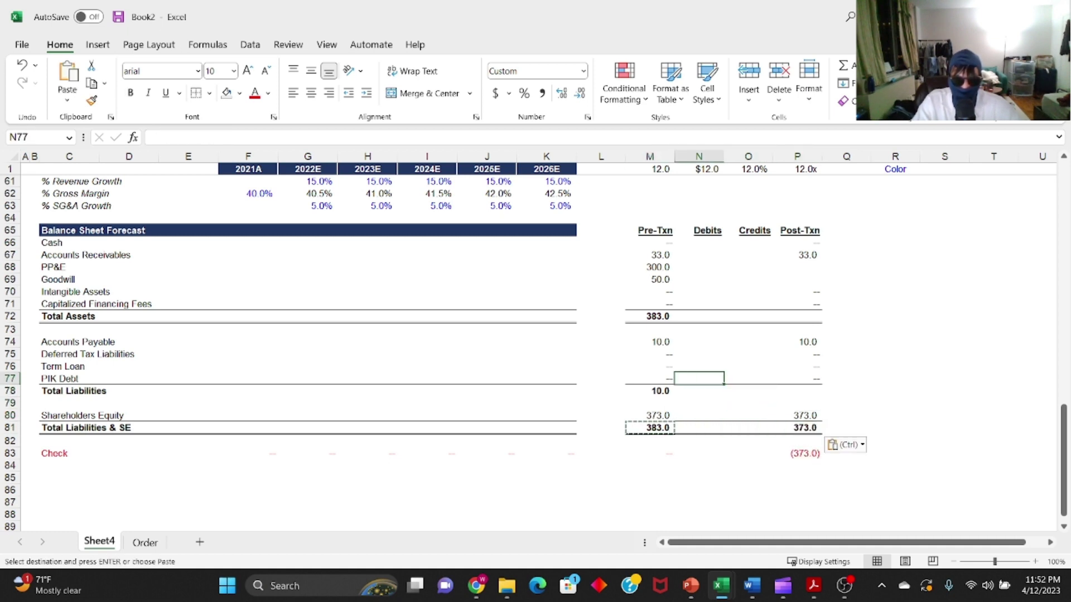
pyautogui.press('Left')
pyautogui.press('Down')
pyautogui.hotkey('ctrl', 'c')
pyautogui.press('Right')
pyautogui.press('Right')
pyautogui.press('Right')
pyautogui.hotkey('ctrl', 'v')
# - Copy the Total Assets formula from M72 to the Post-Txn cell P72
pyautogui.press('Up')
pyautogui.press('Up')
pyautogui.press('Left')
pyautogui.press('Up')
pyautogui.press('Up')
pyautogui.press('Up')
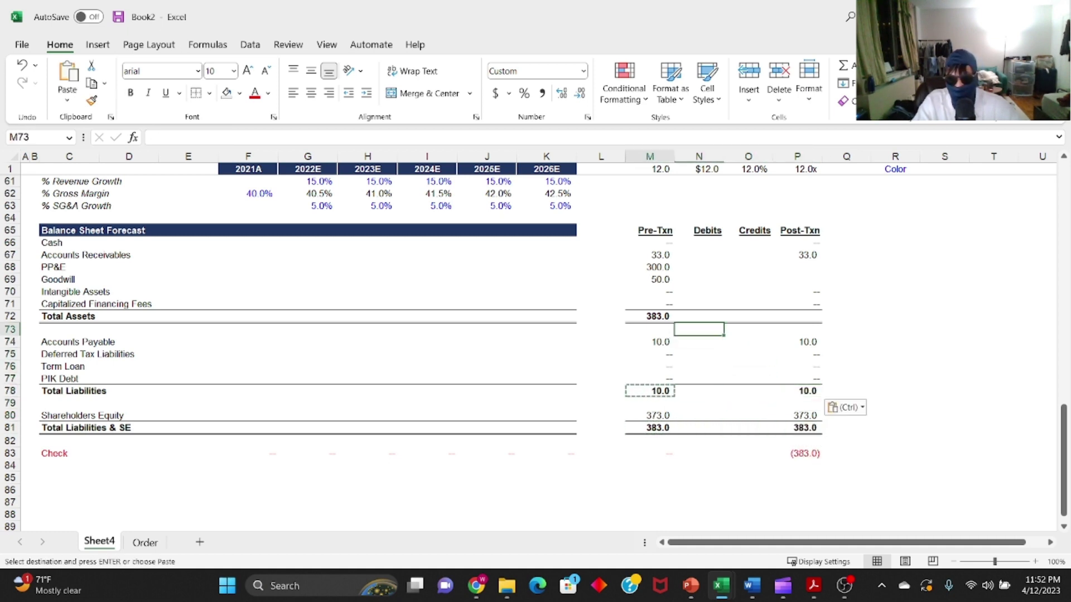
pyautogui.press('Up')
pyautogui.press('Left')
pyautogui.hotkey('ctrl', 'c')
pyautogui.press('Right')
pyautogui.press('Right')
pyautogui.press('Right')
pyautogui.press('Return')
# - Copy the Post-Txn sum formula from P67 to the PP&E and Goodwill cells P68:P69
pyautogui.press('Up')
pyautogui.press('Up')
pyautogui.press('Up')
pyautogui.press('Up')
pyautogui.press('Up')
pyautogui.hotkey('ctrl', 'c')
pyautogui.press('Down')
pyautogui.hotkey('shift', 'Down')
pyautogui.press('Return')
pyautogui.press('Up')
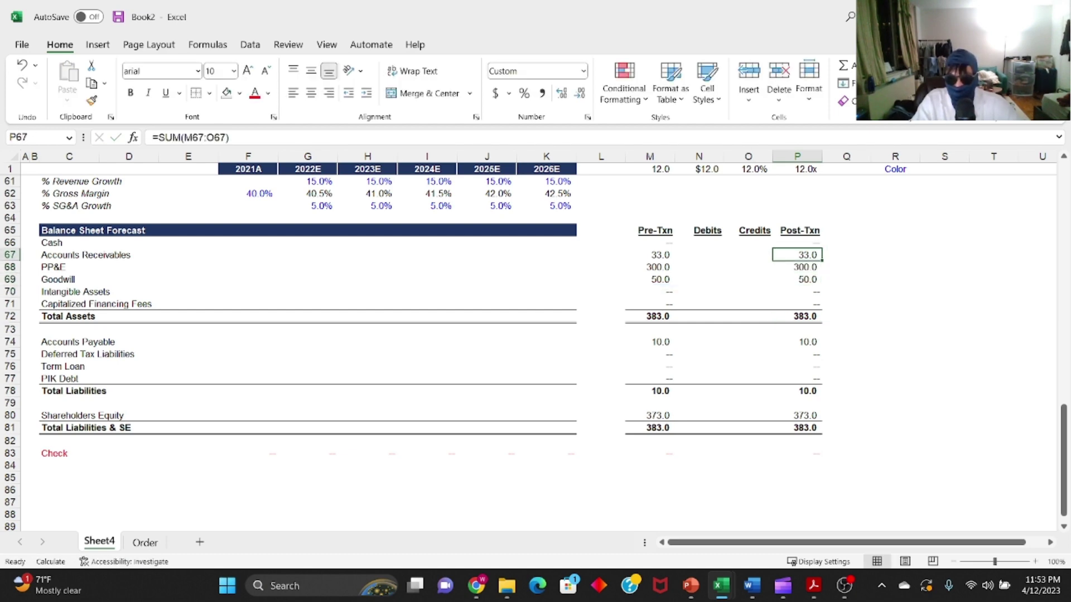
# - Examine the Post-Txn column of the Balance Sheet Forecast, checking the formulas behind its asset and liability lines
pyautogui.press('Down')
pyautogui.press('Down')
pyautogui.press('Down')
pyautogui.press('Up')
pyautogui.press('Up')
pyautogui.press('Up')
pyautogui.press('Left')
pyautogui.press('Left')
pyautogui.press('Right')
pyautogui.press('Right')
pyautogui.press('Down')
pyautogui.press('Up')
pyautogui.press('Down')
pyautogui.press('F2')
pyautogui.press('Return')
pyautogui.press('Down')
pyautogui.press('Down')
pyautogui.press('F2')
pyautogui.press('Return')
pyautogui.press('Down')
pyautogui.press('Down')
pyautogui.press('Down')
pyautogui.press('Down')
pyautogui.press('Up')
pyautogui.press('Up')
pyautogui.press('Up')
pyautogui.press('Up')
pyautogui.press('Up')
pyautogui.press('Up')
pyautogui.press('Up')
pyautogui.press('Up')
pyautogui.press('Up')
pyautogui.press('Up')
pyautogui.press('Up')
# - Link the Cash debit adjustment in N66 to the Minimum Cash Balance assumption in F10
pyautogui.press('Left')
pyautogui.press('Down')
pyautogui.press('Left')
pyautogui.press('Down')
pyautogui.press('Up')
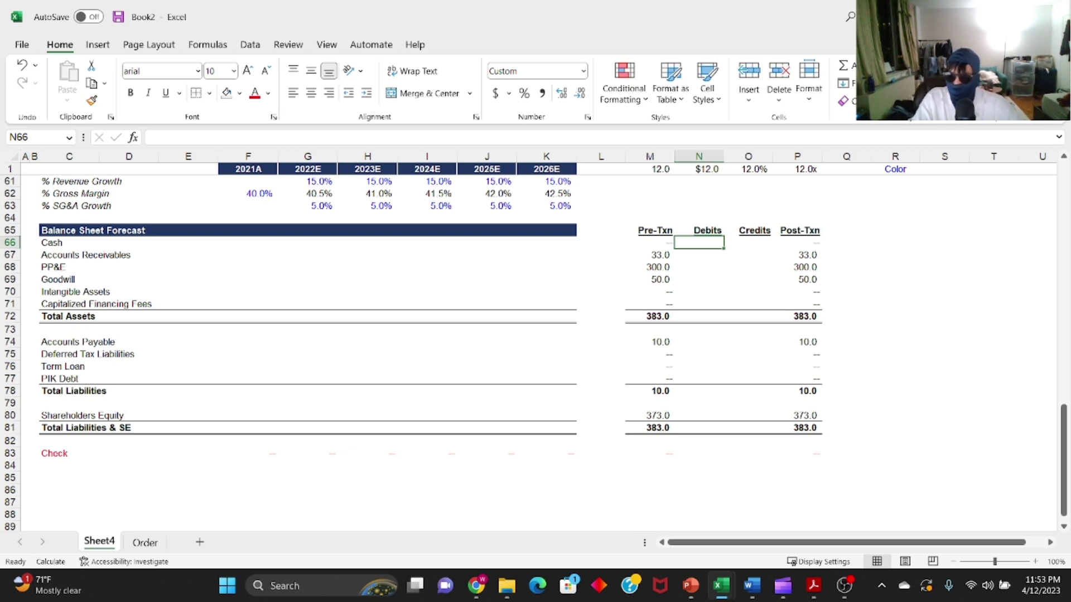
pyautogui.write('=')
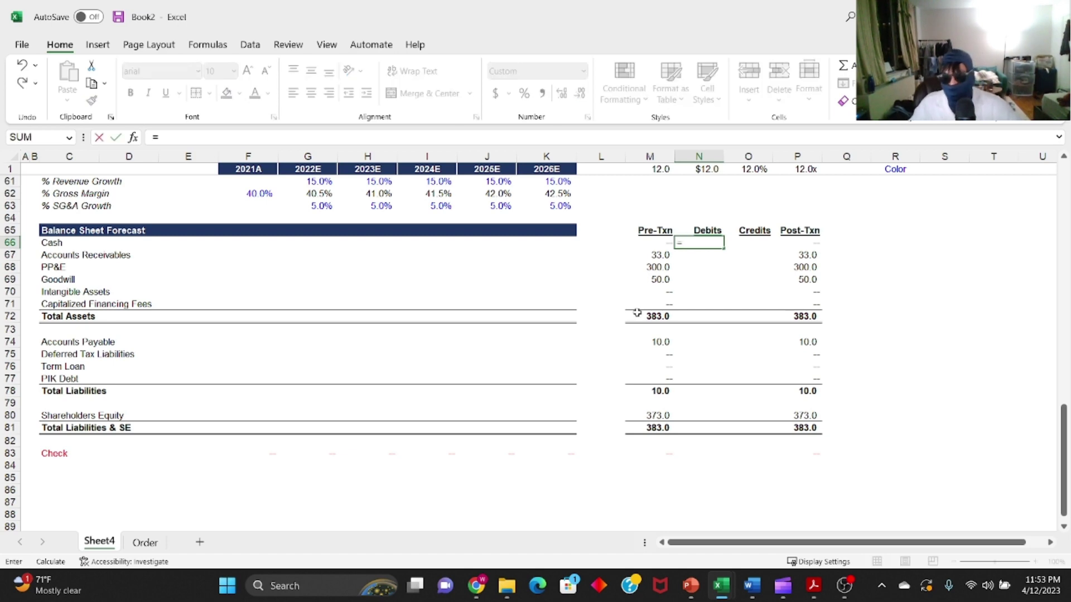
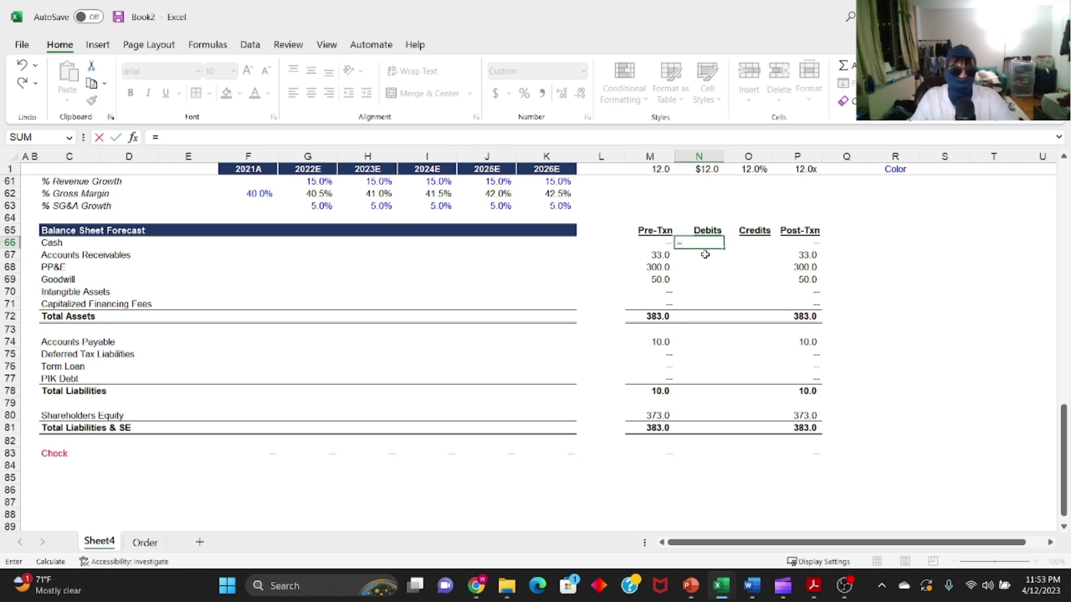
pyautogui.scroll(18, 640, 290)
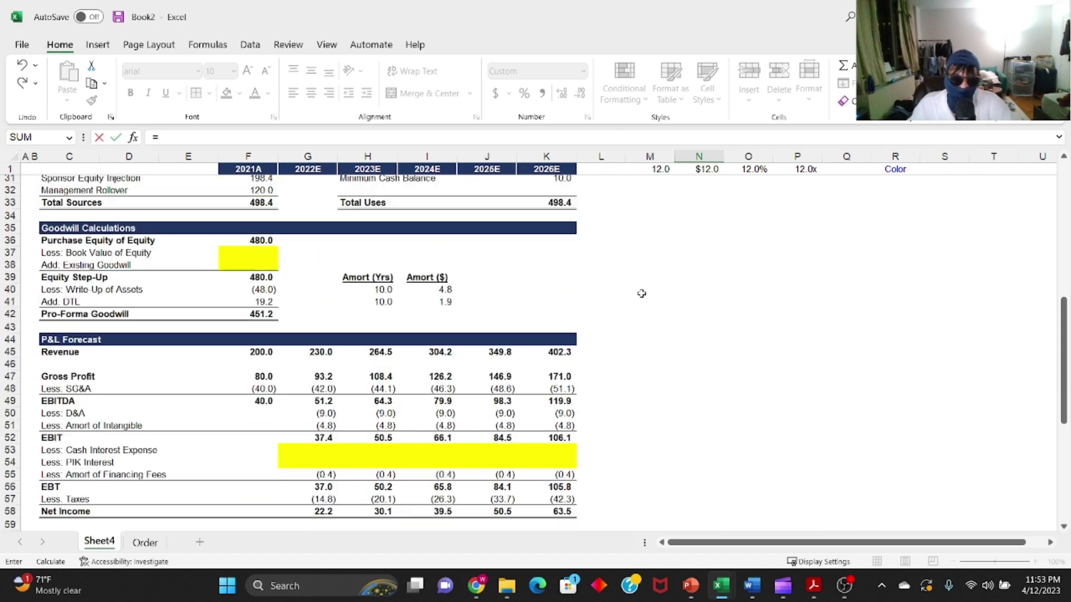
pyautogui.scroll(2, 642, 299)
pyautogui.click(258, 296)
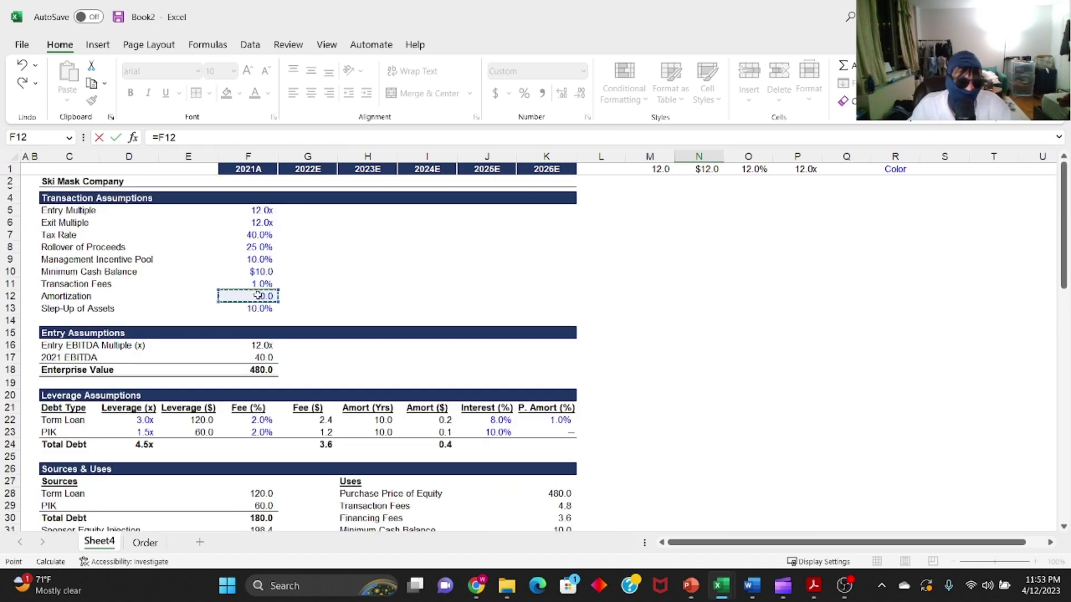
pyautogui.click(266, 258)
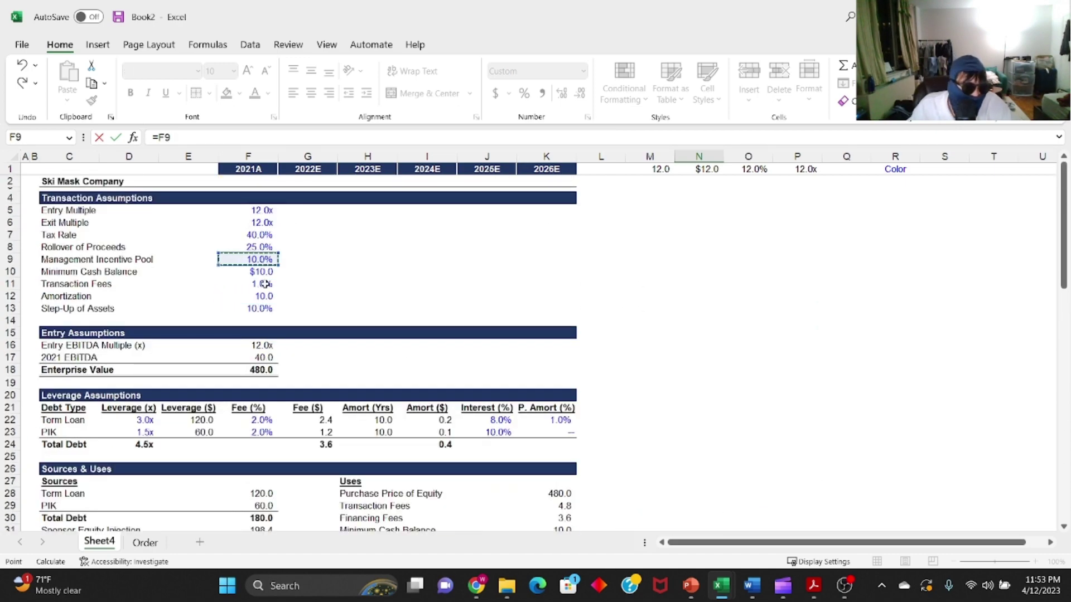
pyautogui.click(264, 273)
pyautogui.scroll(-4, 446, 458)
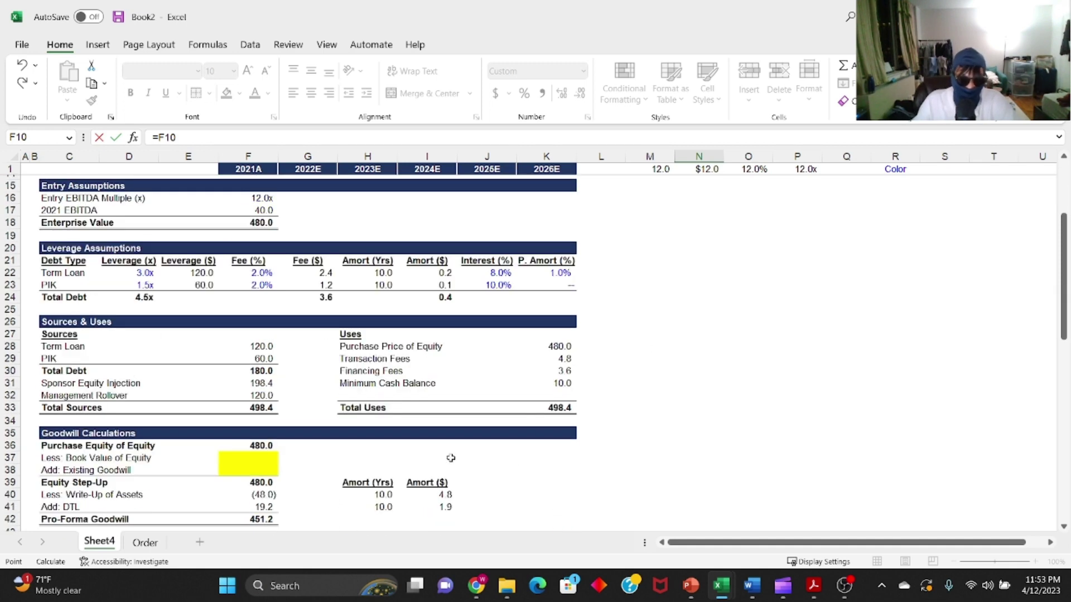
# - Link the Cash debit in N66 to the Minimum Cash Balance in K31
pyautogui.click(549, 382)
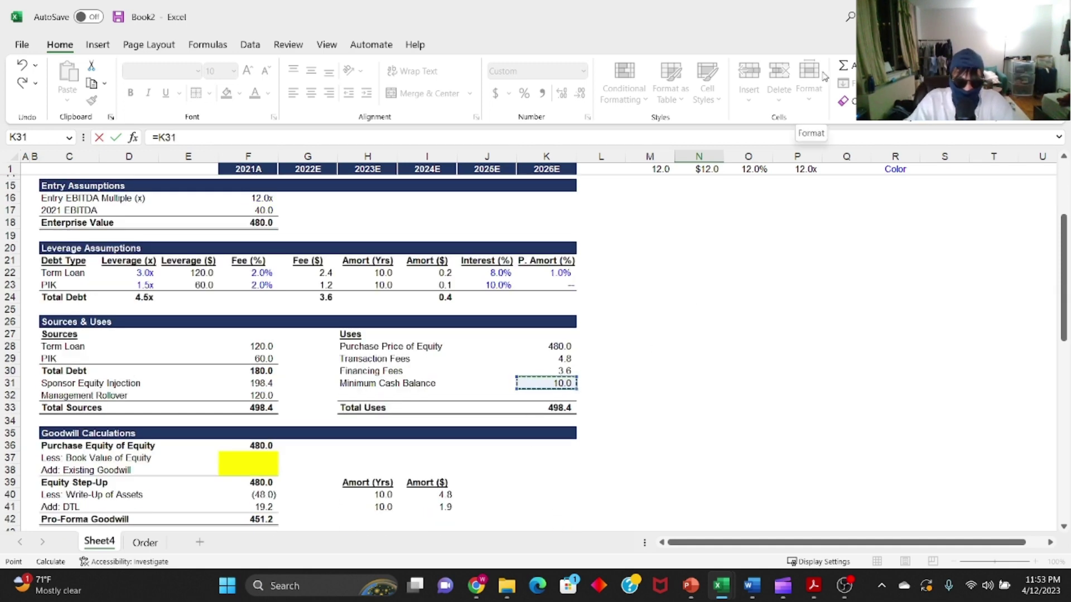
pyautogui.press('Return')
pyautogui.press('Down')
pyautogui.press('Down')
pyautogui.press('Down')
pyautogui.press('Down')
pyautogui.press('Up')
pyautogui.press('Up')
pyautogui.press('Right')
pyautogui.press('Right')
pyautogui.press('Up')
pyautogui.press('Up')
pyautogui.press('Left')
pyautogui.press('Left')
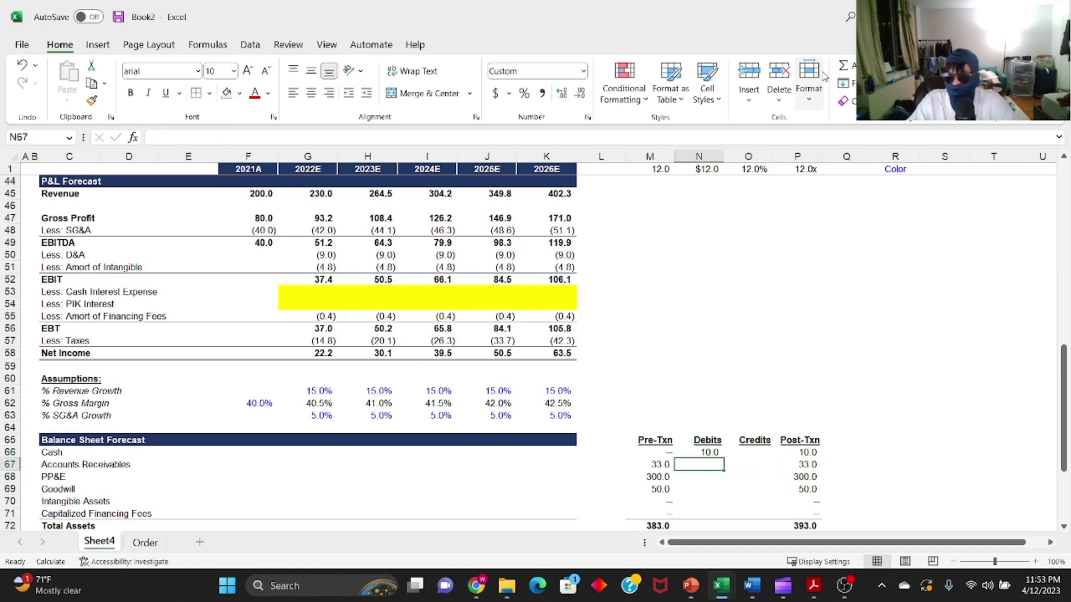
# - Write off the existing goodwill in the Credits column by entering =-M69 in O69
pyautogui.press('Down')
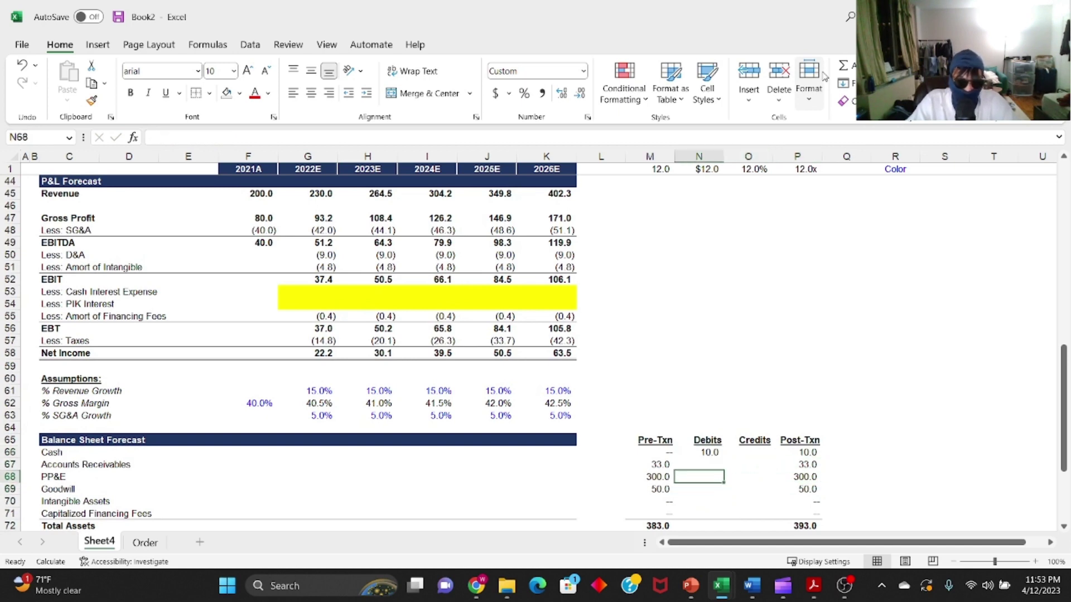
pyautogui.press('Down')
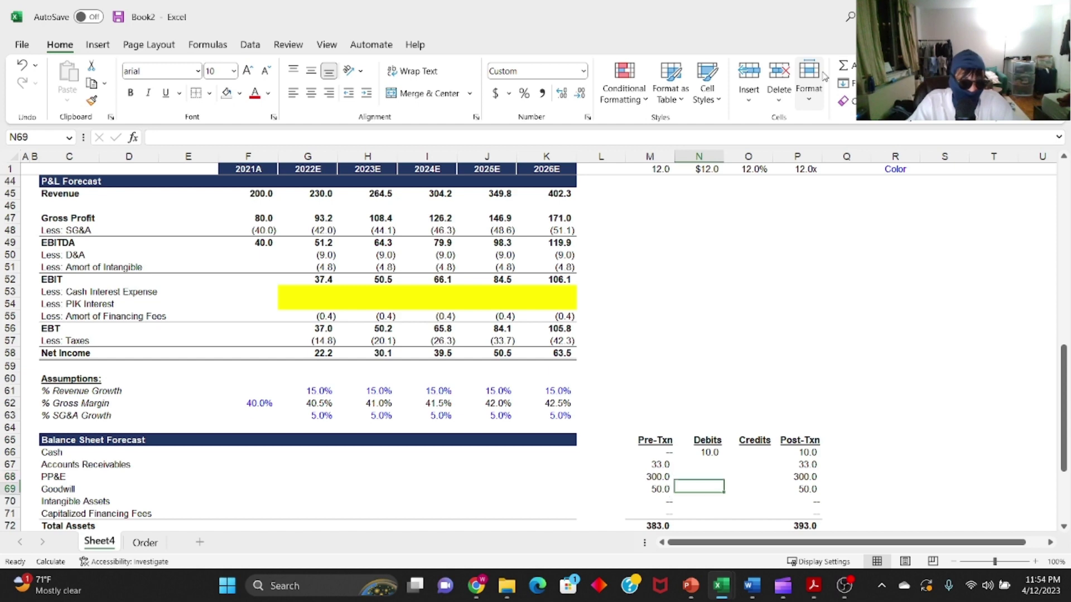
pyautogui.scroll(-3, 686, 301)
pyautogui.write('=-')
pyautogui.press('Escape')
pyautogui.press('Right')
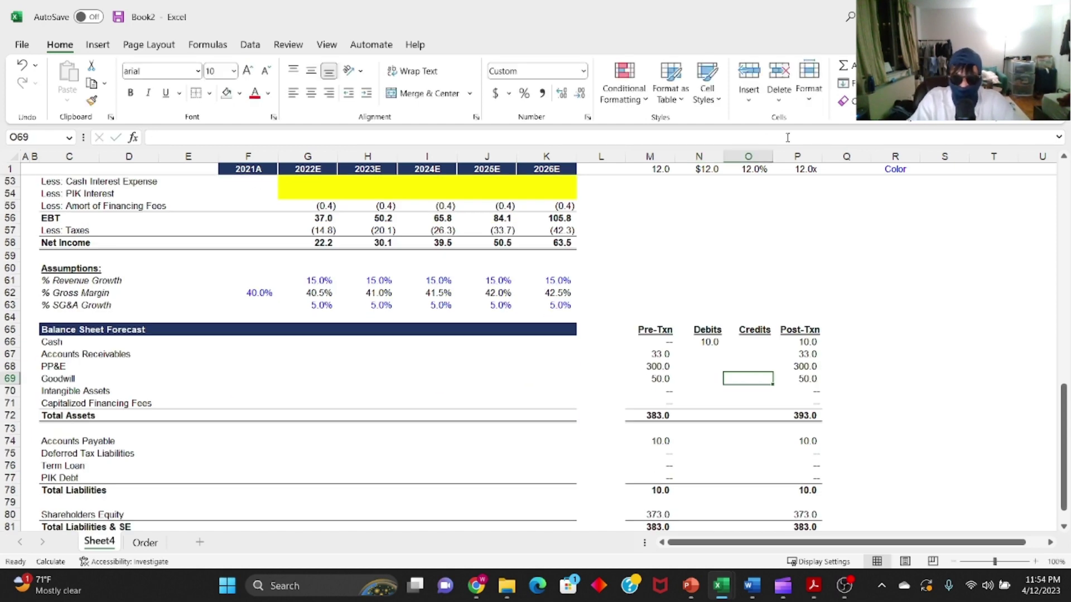
pyautogui.write('=-')
pyautogui.press('Left')
pyautogui.press('Left')
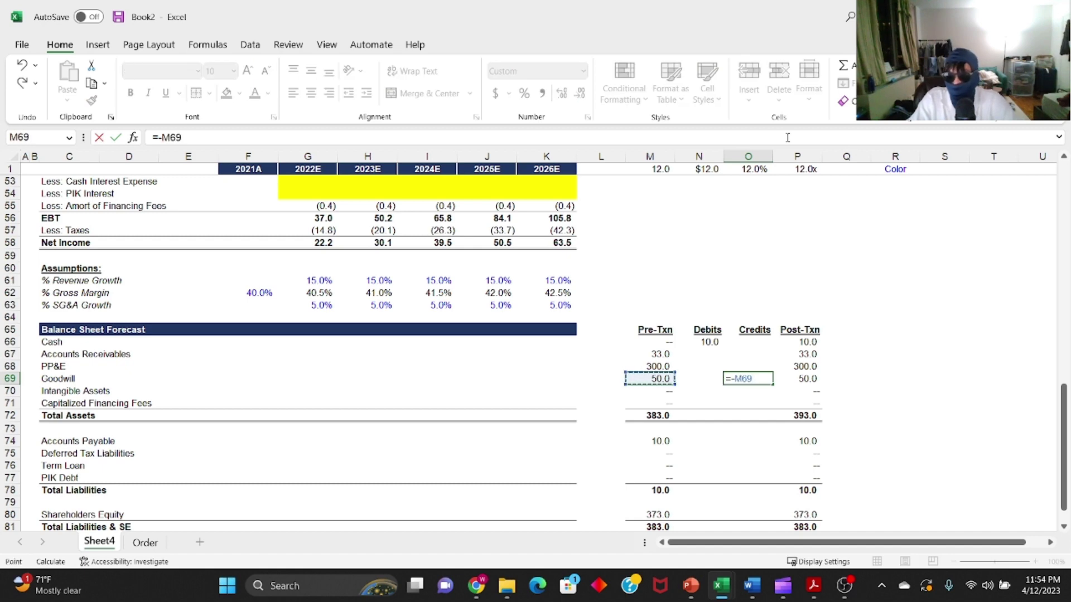
pyautogui.hotkey('ctrl', 'Return')
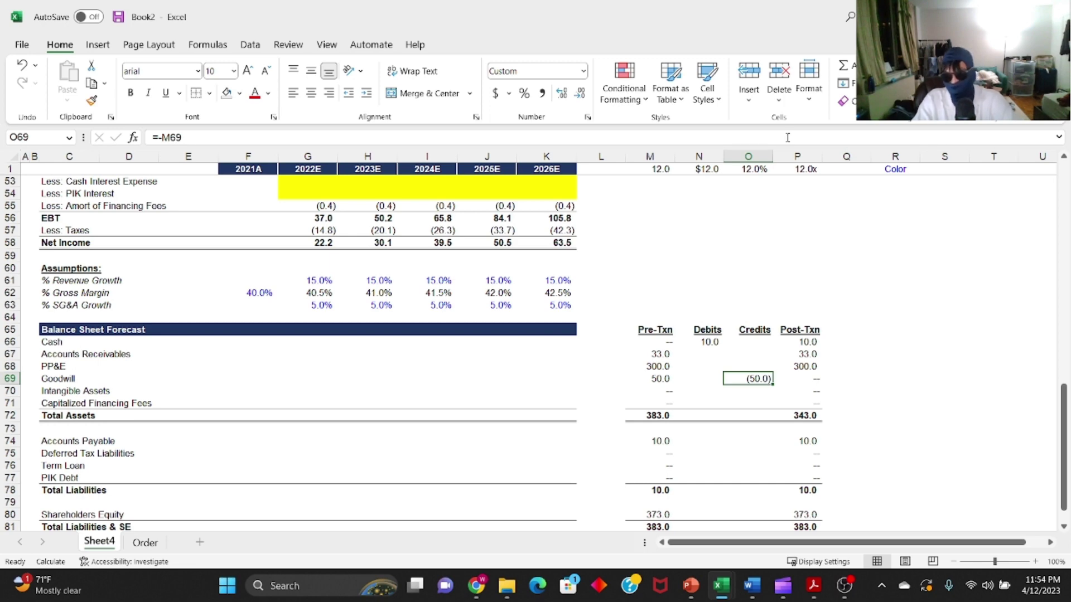
# - Link the Goodwill debit in N69 to the Pro-Forma Goodwill in F42
pyautogui.press('Left')
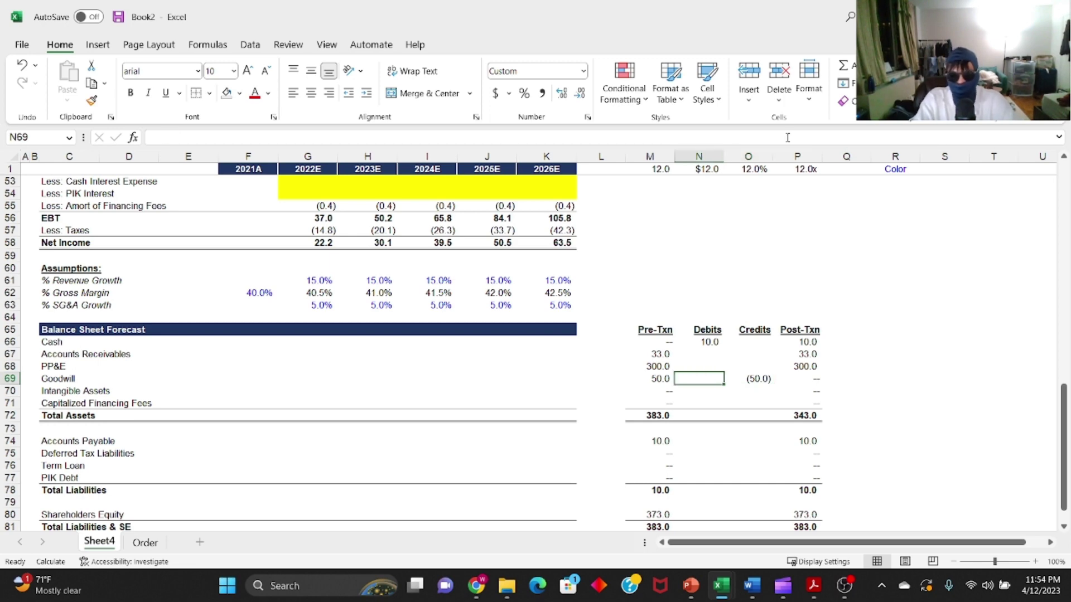
pyautogui.press('Right')
pyautogui.press('F2')
pyautogui.press('Escape')
pyautogui.press('Left')
pyautogui.write('=')
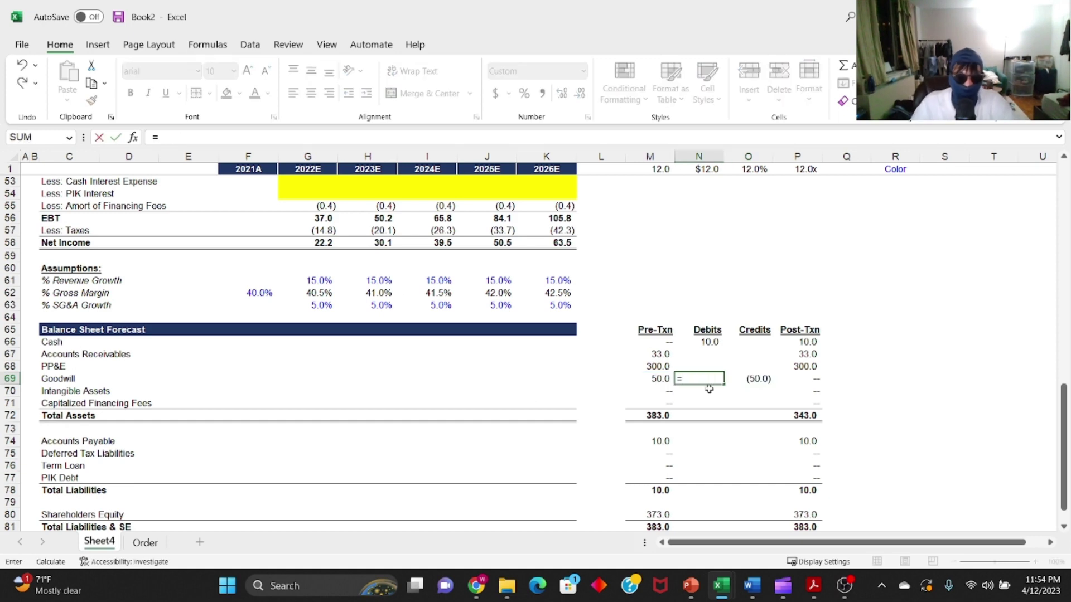
pyautogui.scroll(7, 565, 365)
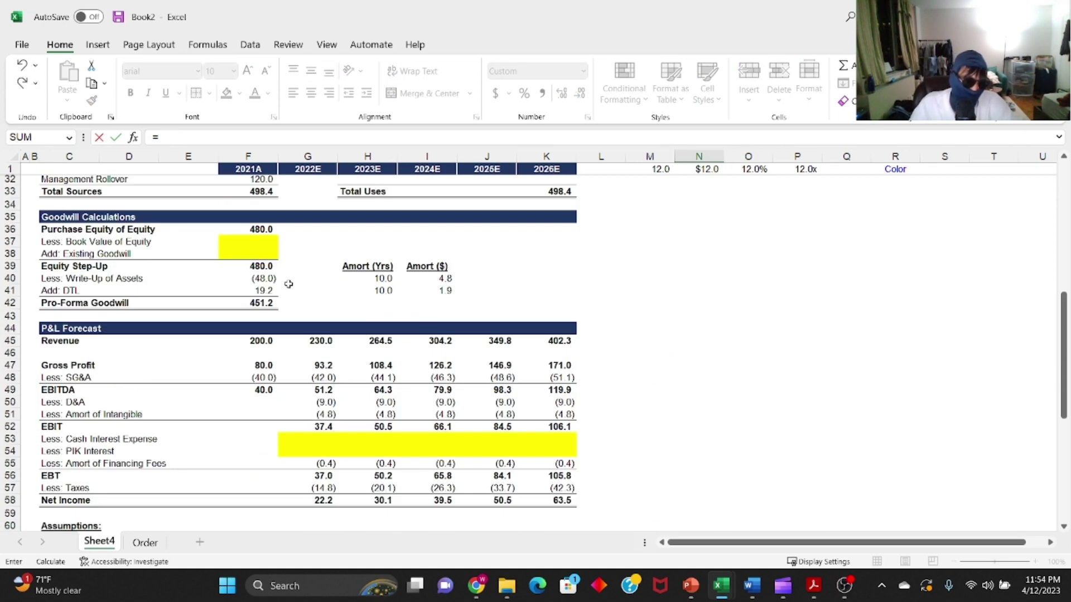
pyautogui.click(264, 303)
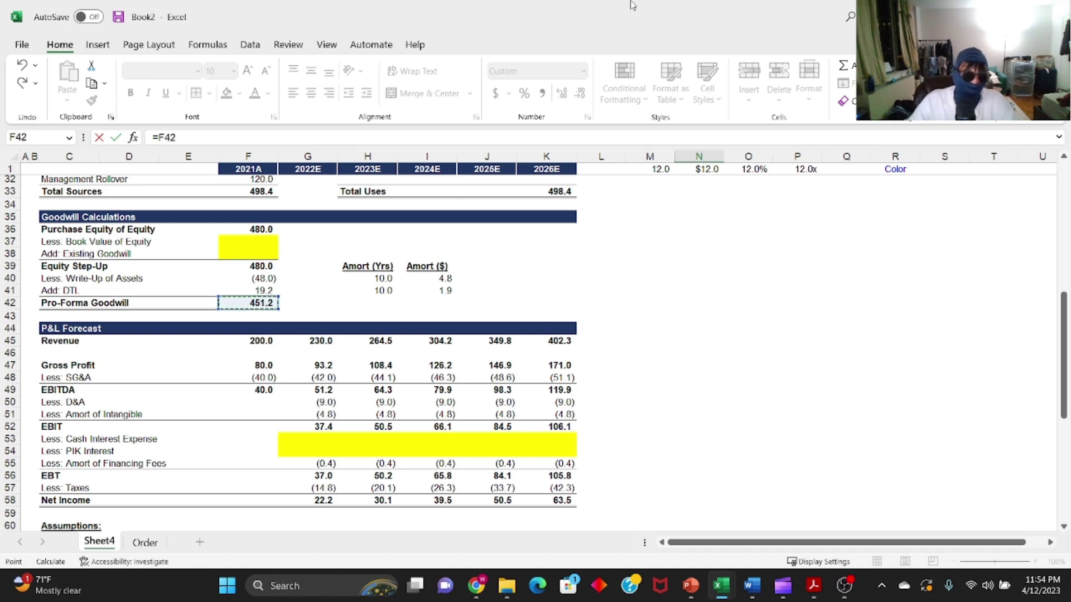
pyautogui.hotkey('ctrl', 'Return')
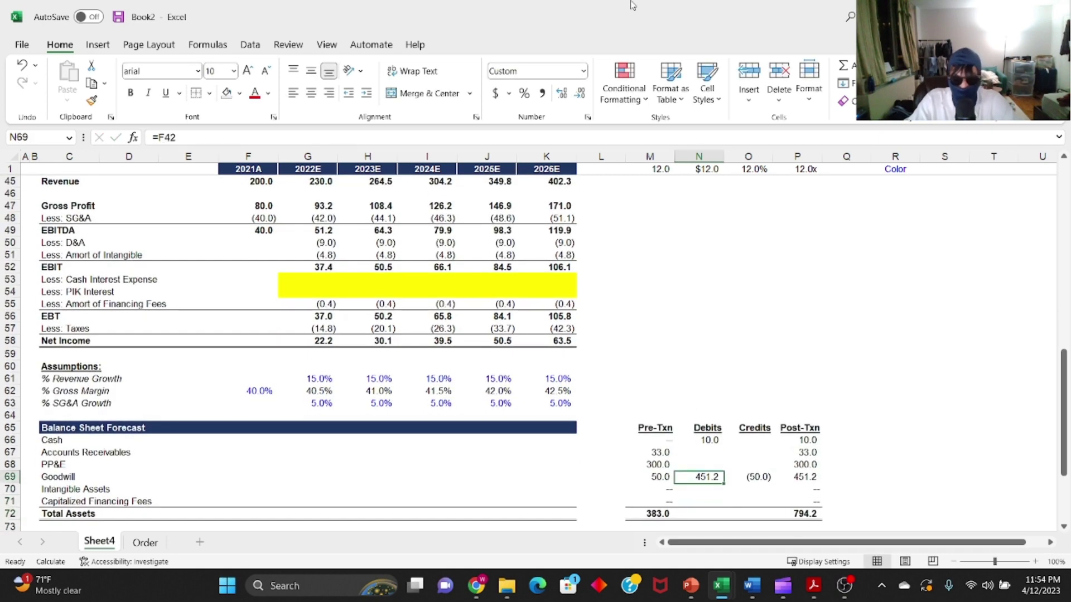
# - Fill in the Book Value of Equity in F37 as the negative of pre-transaction Shareholders Equity, =-M80
pyautogui.scroll(5, 233, 291)
pyautogui.click(244, 268)
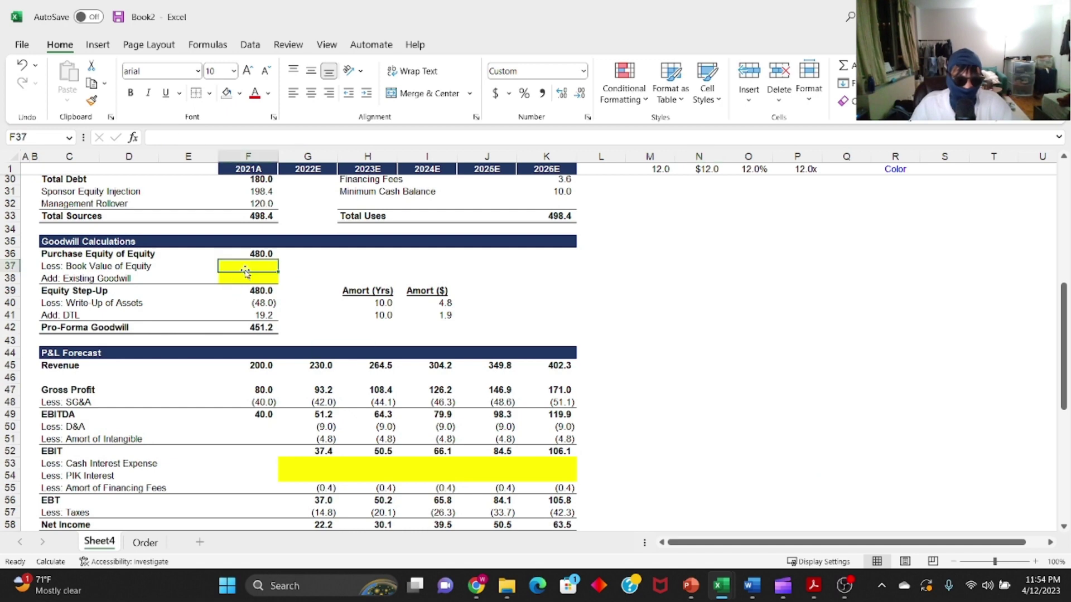
pyautogui.write('=-')
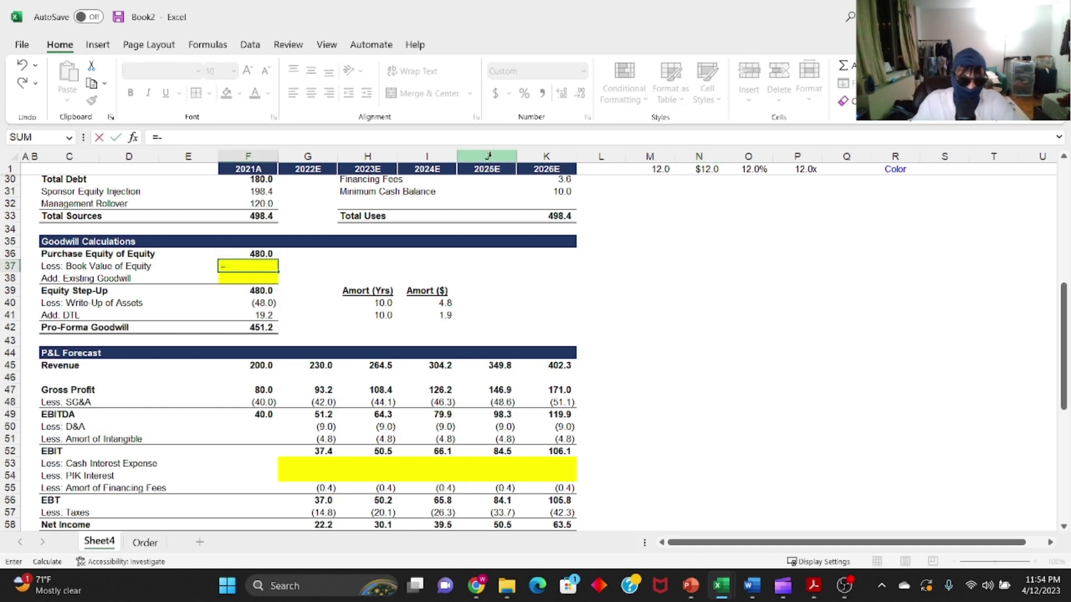
pyautogui.scroll(-11, 677, 298)
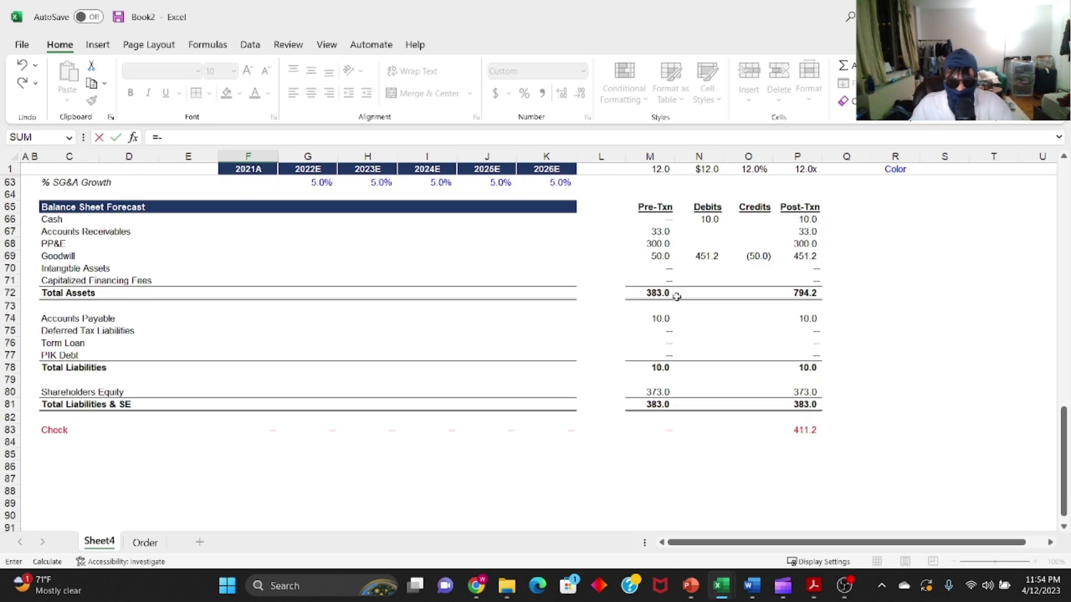
pyautogui.click(651, 395)
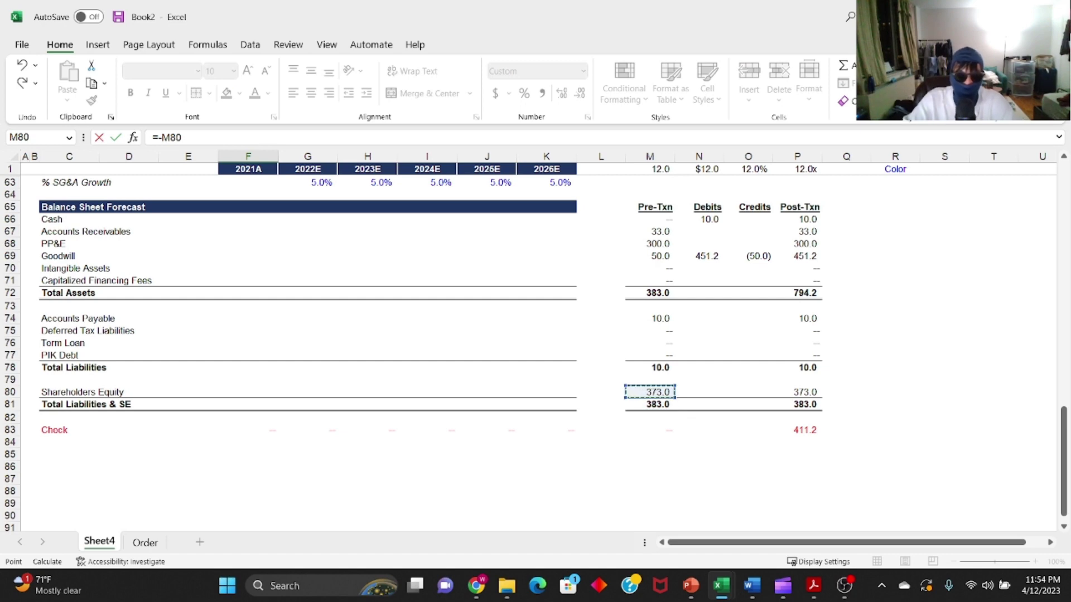
pyautogui.press('Return')
# - Link Existing Goodwill in F38 to the pre-transaction Goodwill balance in M69
pyautogui.write('=')
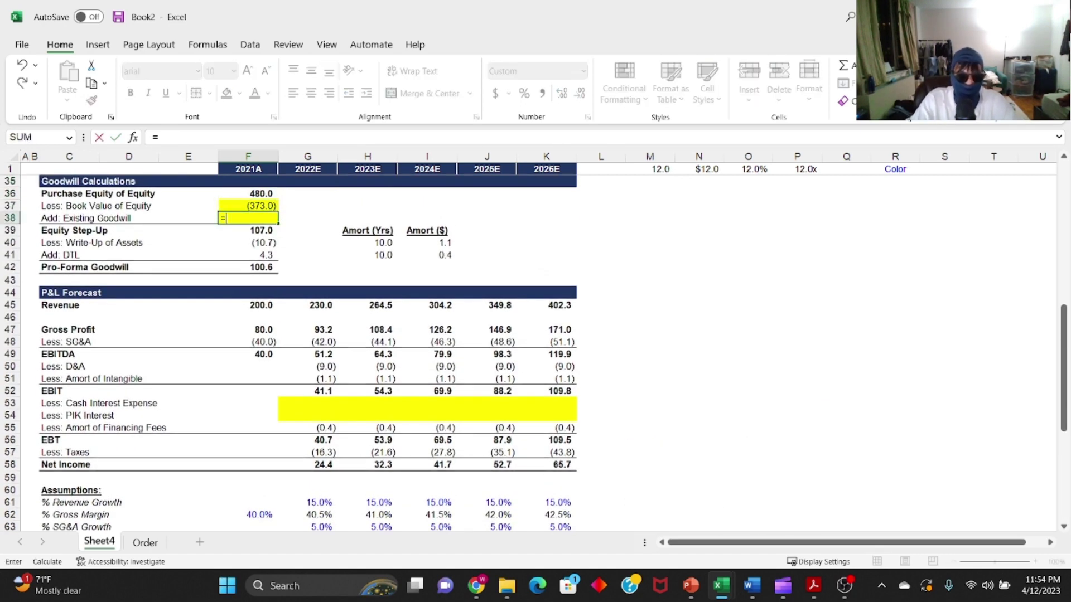
pyautogui.scroll(-9, 673, 356)
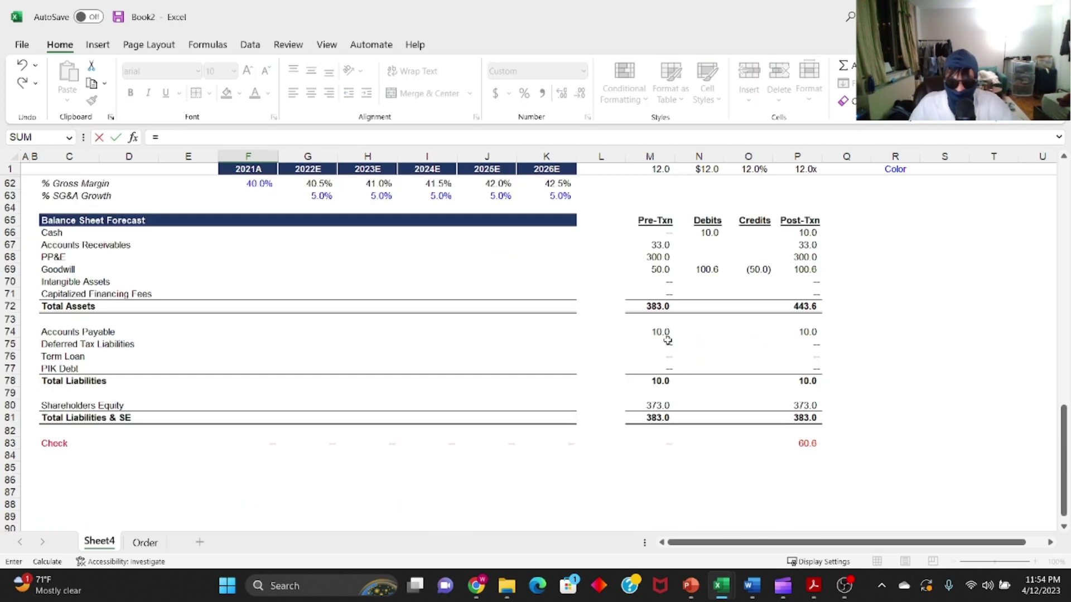
pyautogui.click(661, 269)
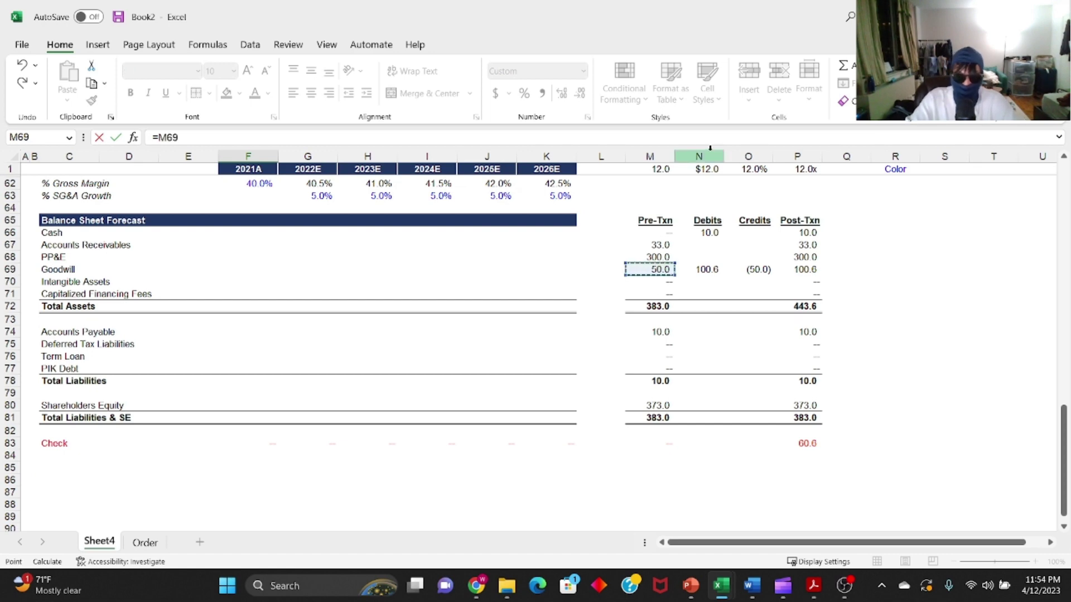
pyautogui.press('Return')
# - Remove the yellow fill from the Book Value of Equity and Existing Goodwill cells F37:F38
pyautogui.press('Up')
pyautogui.press('Up')
pyautogui.press('Up')
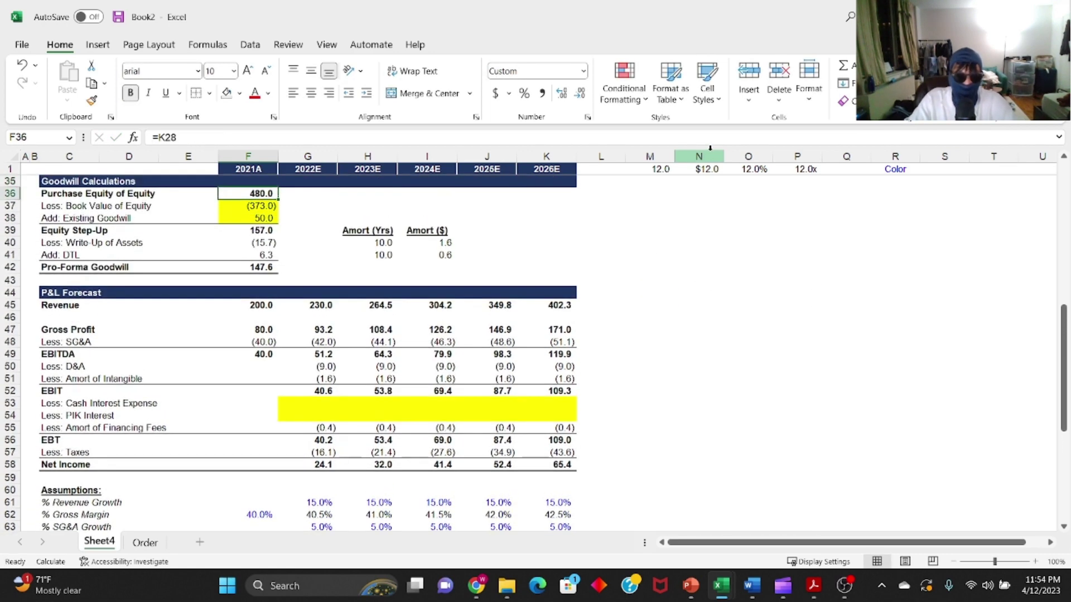
pyautogui.press('Down')
pyautogui.hotkey('shift', 'Down')
pyautogui.hotkey('alt', 'h')
pyautogui.press('h')
pyautogui.press('n')
# - Review the Pro-Forma Goodwill formula and the Goodwill credit and debit entries in row 69
pyautogui.press('Down')
pyautogui.press('Down')
pyautogui.press('Down')
pyautogui.press('Down')
pyautogui.press('Down')
pyautogui.scroll(-8, 651, 318)
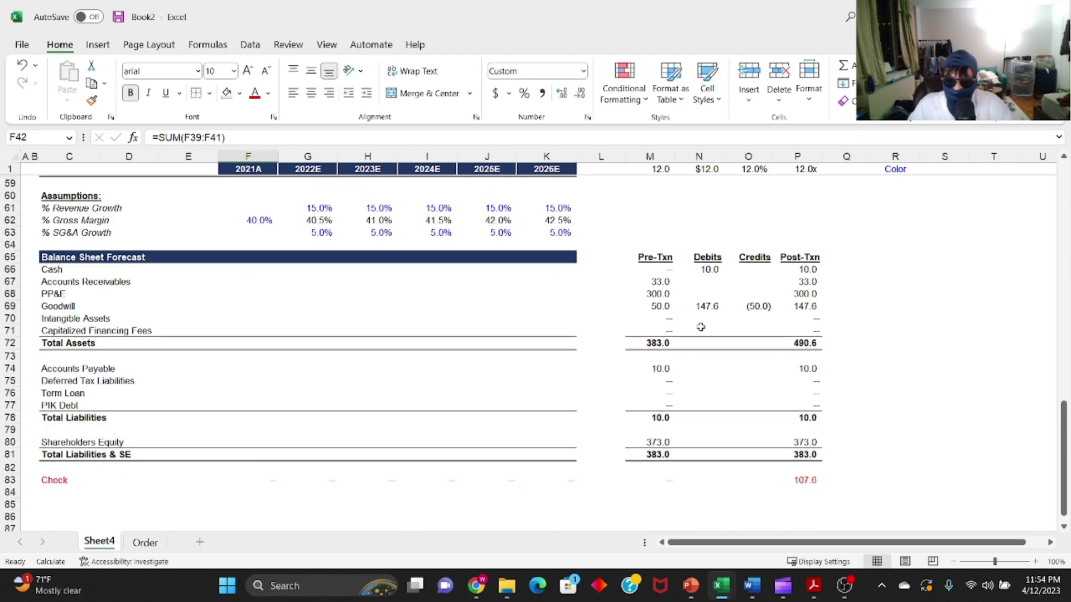
pyautogui.click(768, 311)
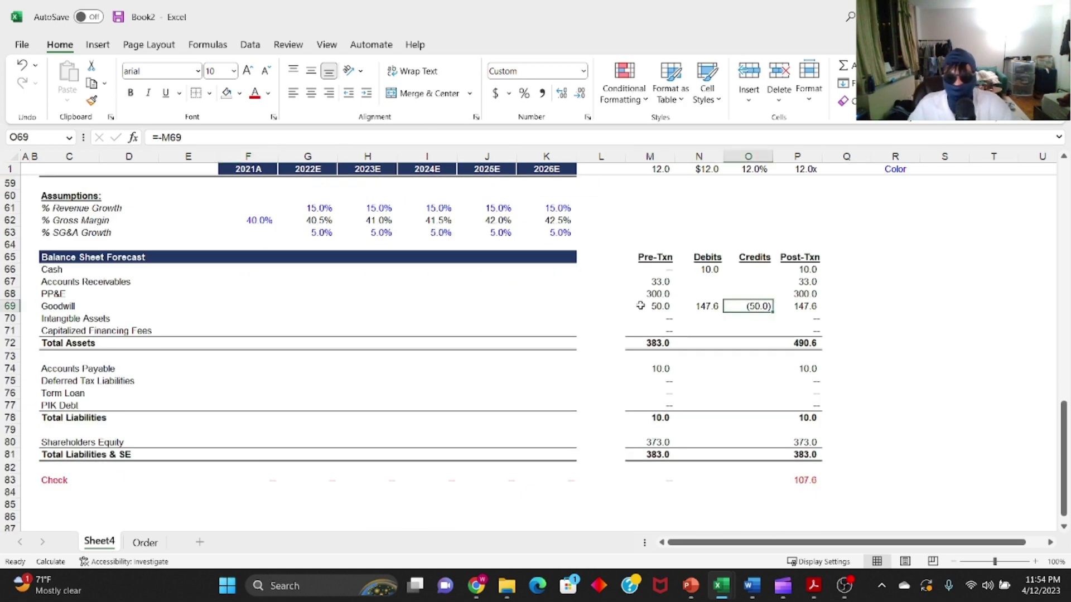
pyautogui.click(692, 306)
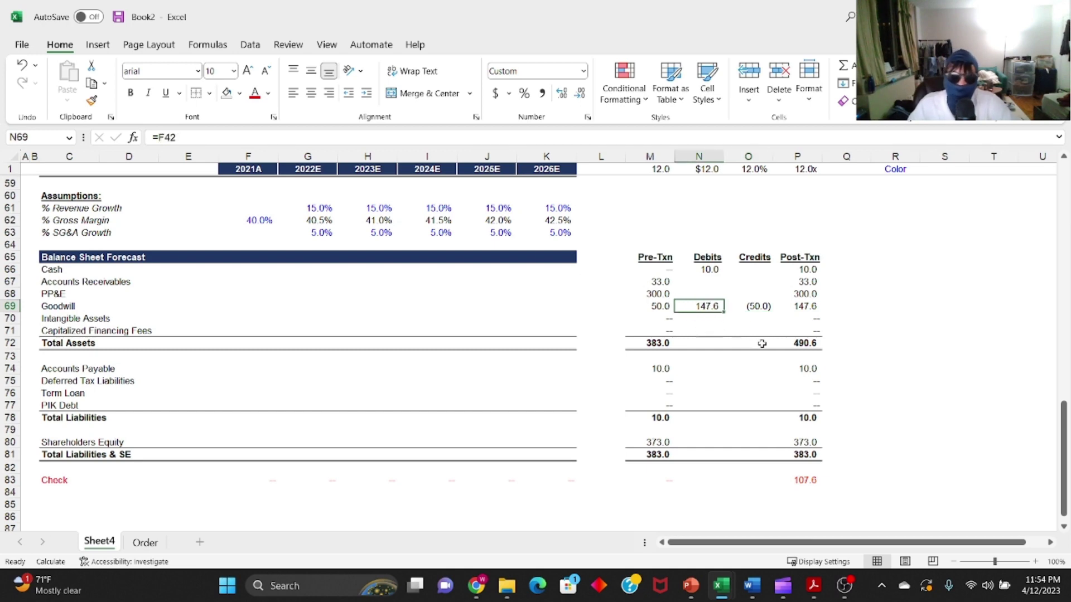
# - Enter the Intangible Assets debit in N70 as the negative of the Write-Up of Assets, =-F40
pyautogui.press('Down')
pyautogui.click(743, 320)
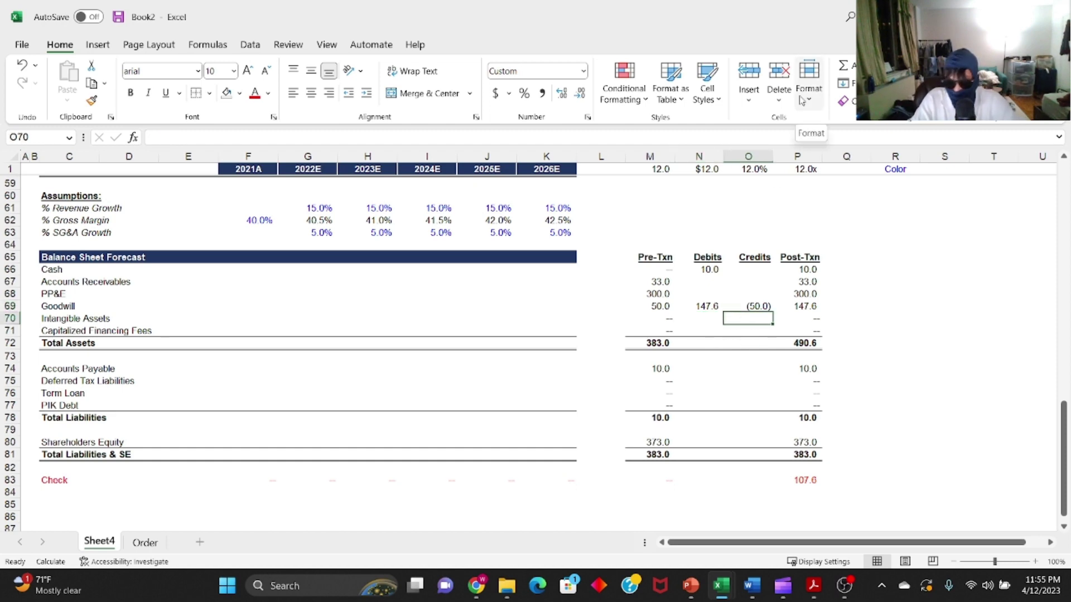
pyautogui.press('Left')
pyautogui.write('=')
pyautogui.scroll(10, 448, 344)
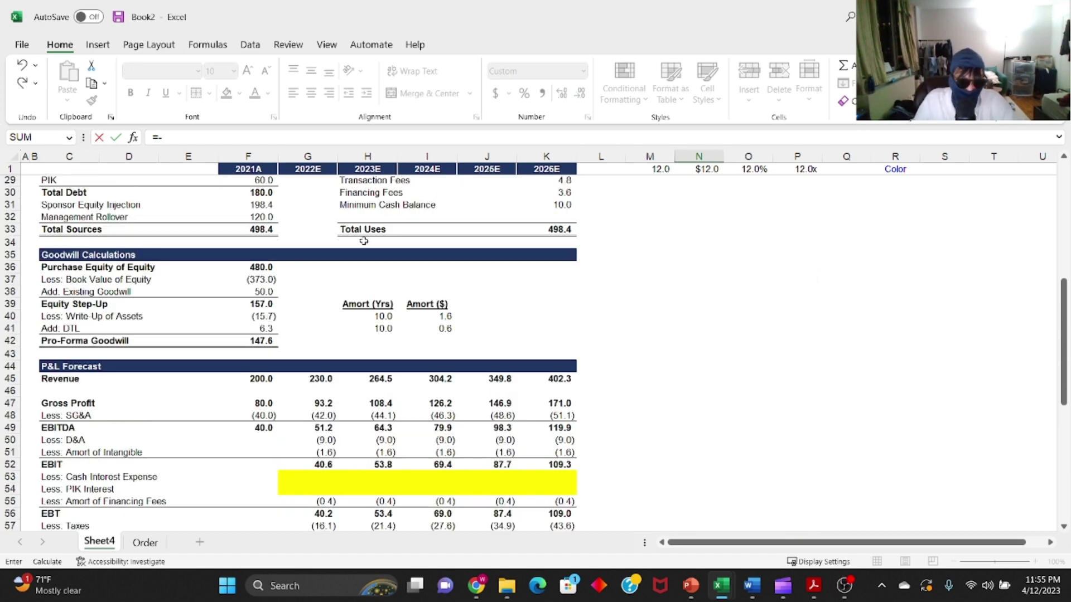
pyautogui.click(251, 316)
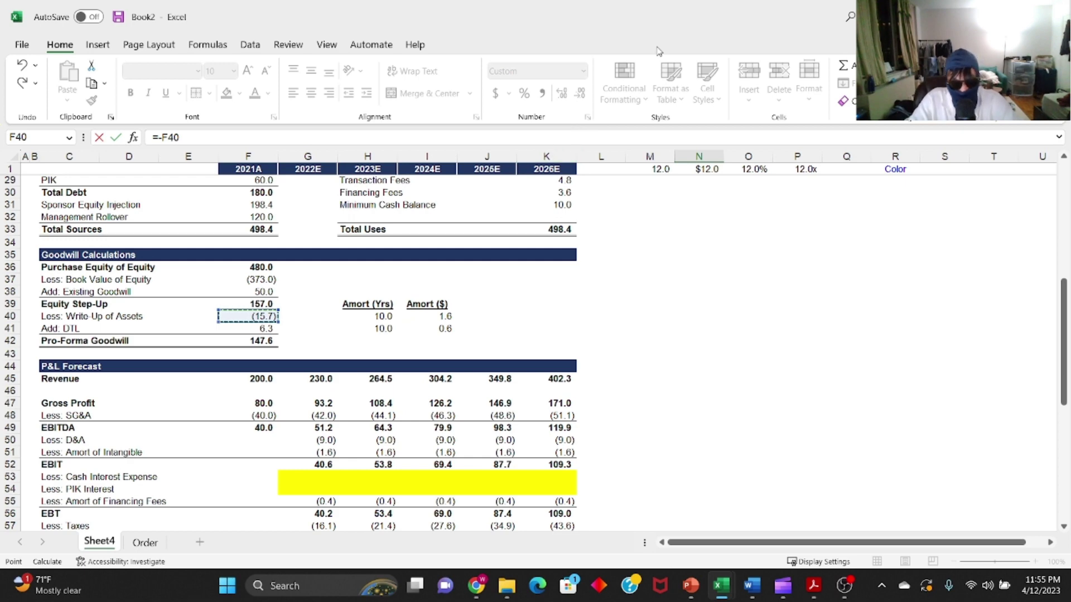
pyautogui.press('Return')
# - Link the Capitalized Financing Fees debit in N71 to the Financing Fees in K30
pyautogui.press('Down')
pyautogui.press('Up')
pyautogui.press('Down')
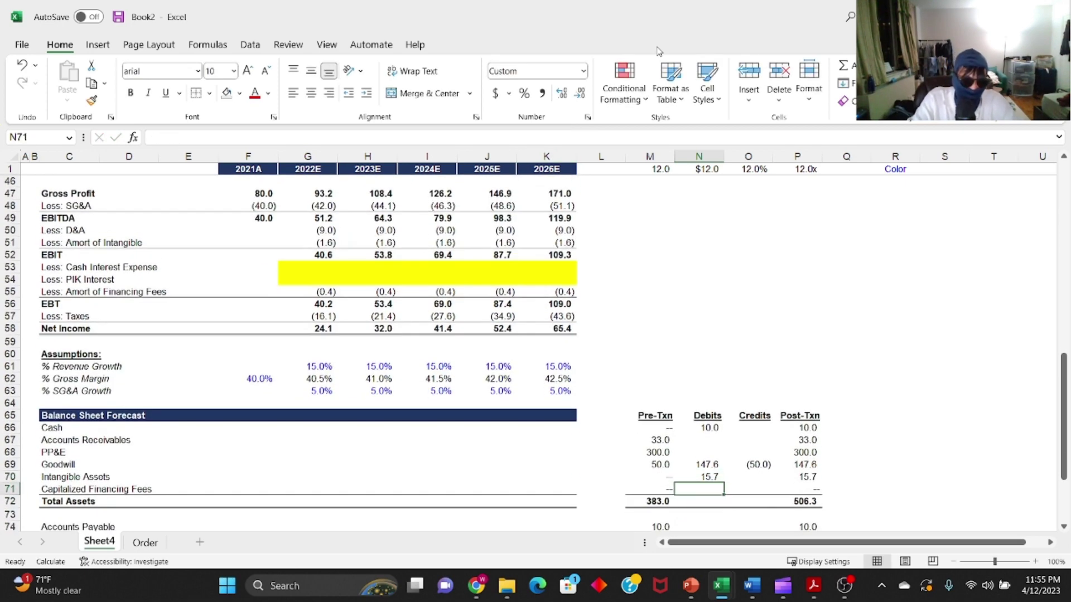
pyautogui.write('=')
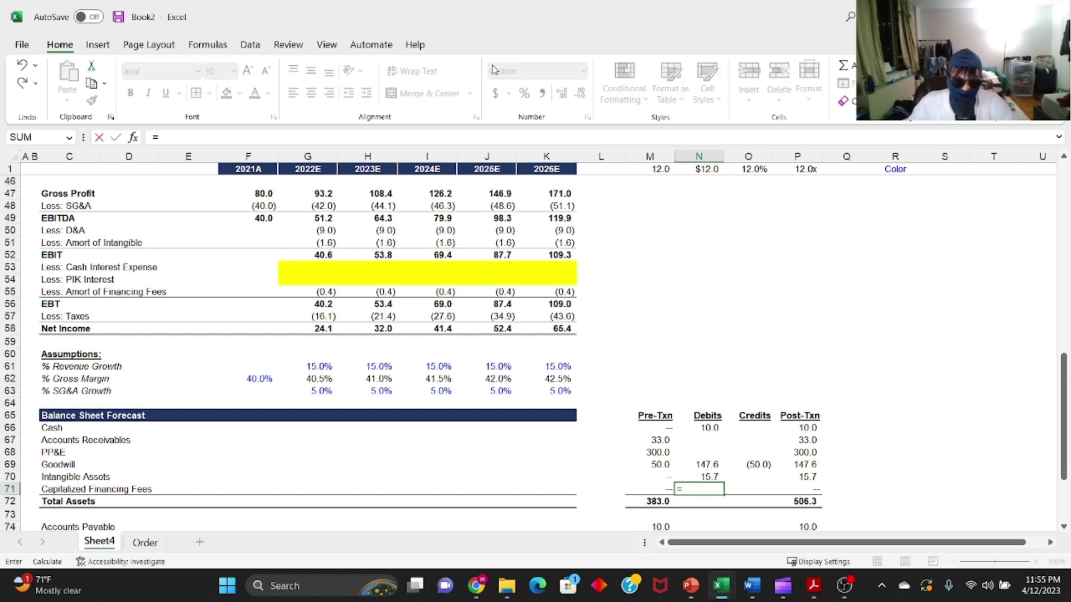
pyautogui.scroll(9, 285, 446)
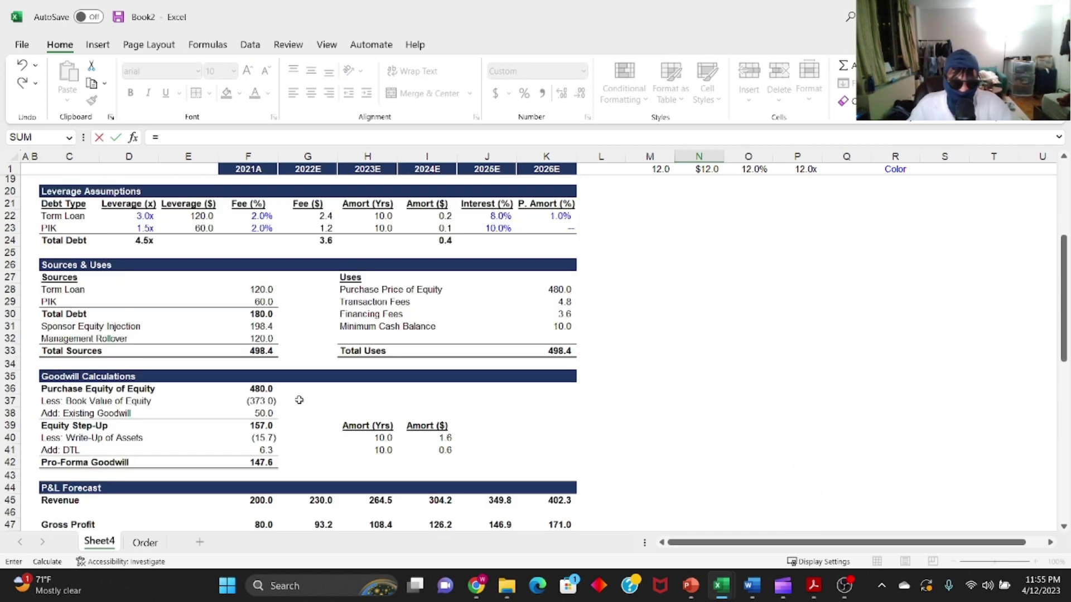
pyautogui.click(537, 316)
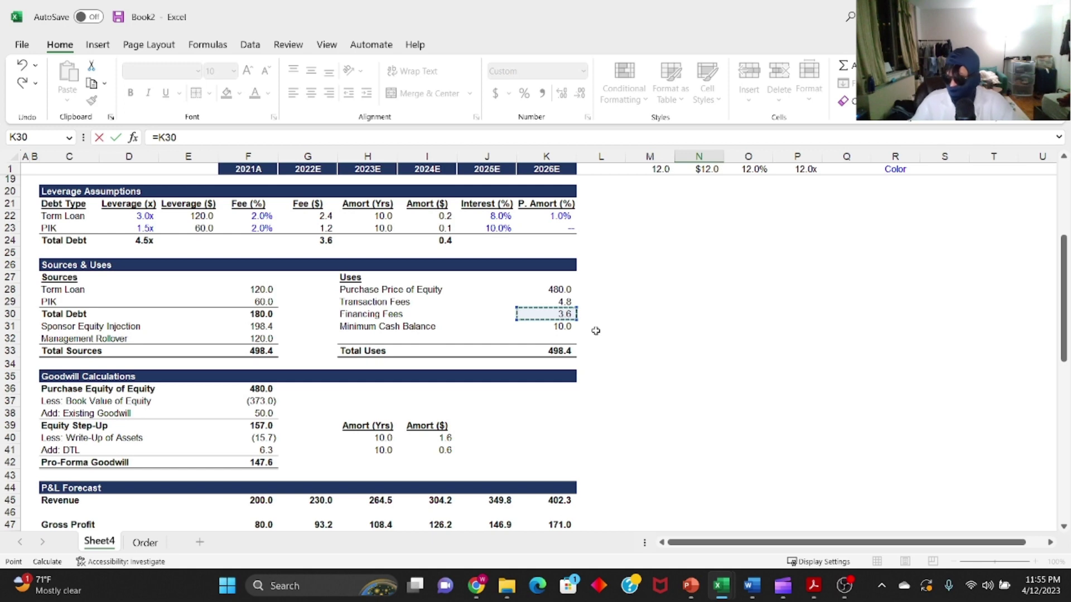
pyautogui.press('Return')
pyautogui.press('Return')
pyautogui.press('Return')
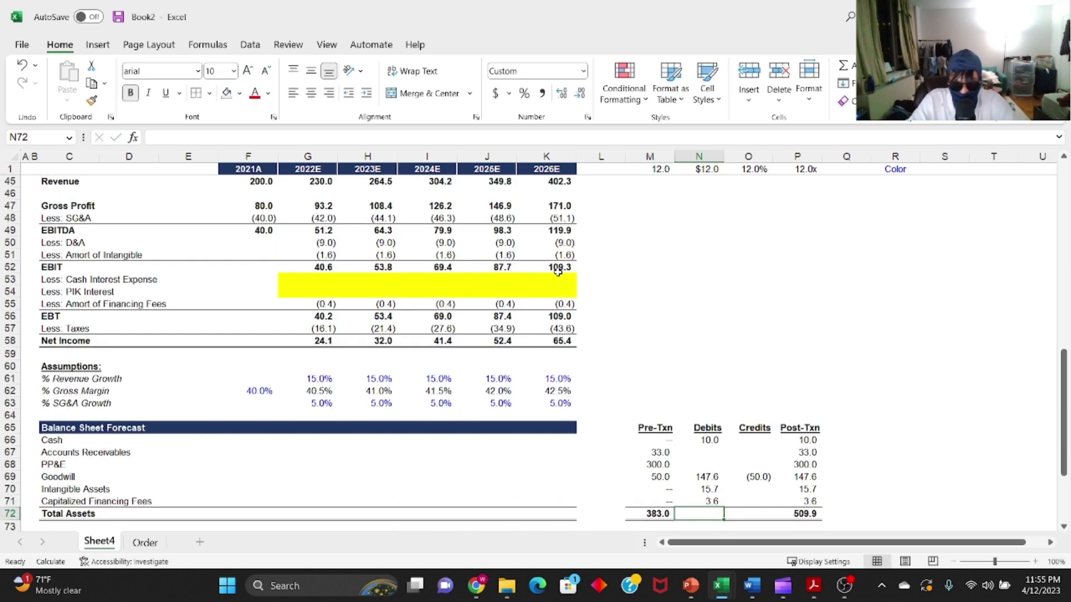
# - Examine the Post-Txn asset formulas, the Total Assets sum in P72 and the balance check below
pyautogui.press('Right')
pyautogui.press('Up')
pyautogui.press('Up')
pyautogui.press('Up')
pyautogui.press('Right')
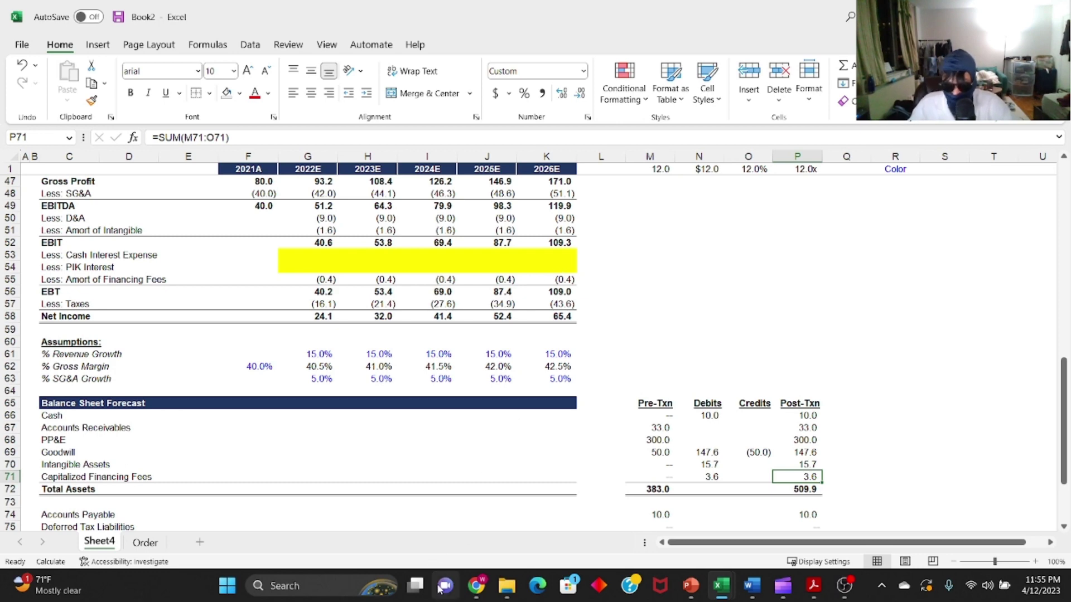
pyautogui.scroll(-2, 742, 473)
pyautogui.click(799, 417)
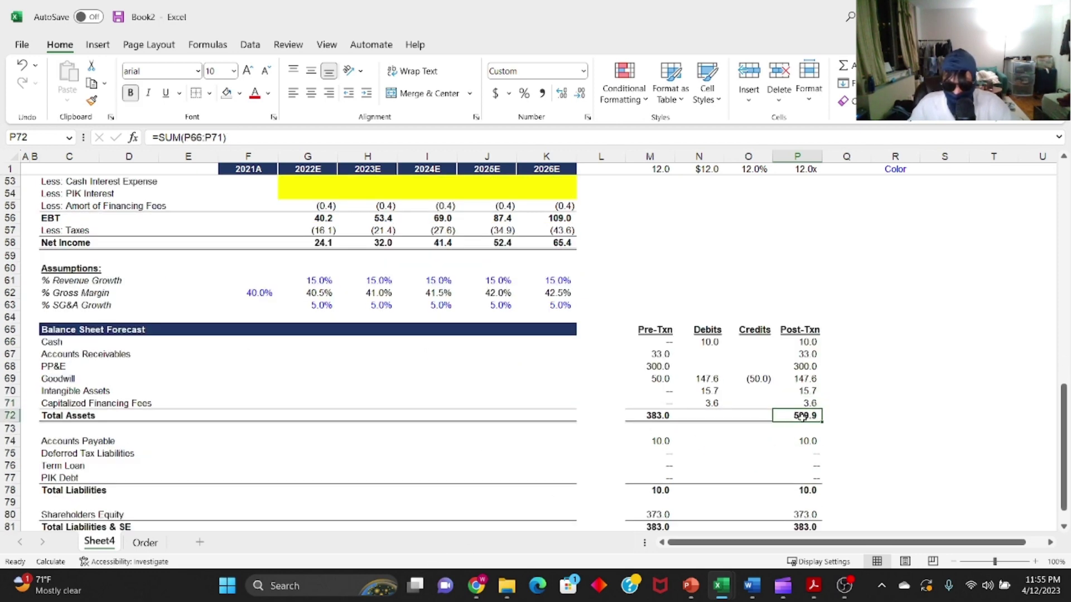
pyautogui.scroll(-2, 803, 404)
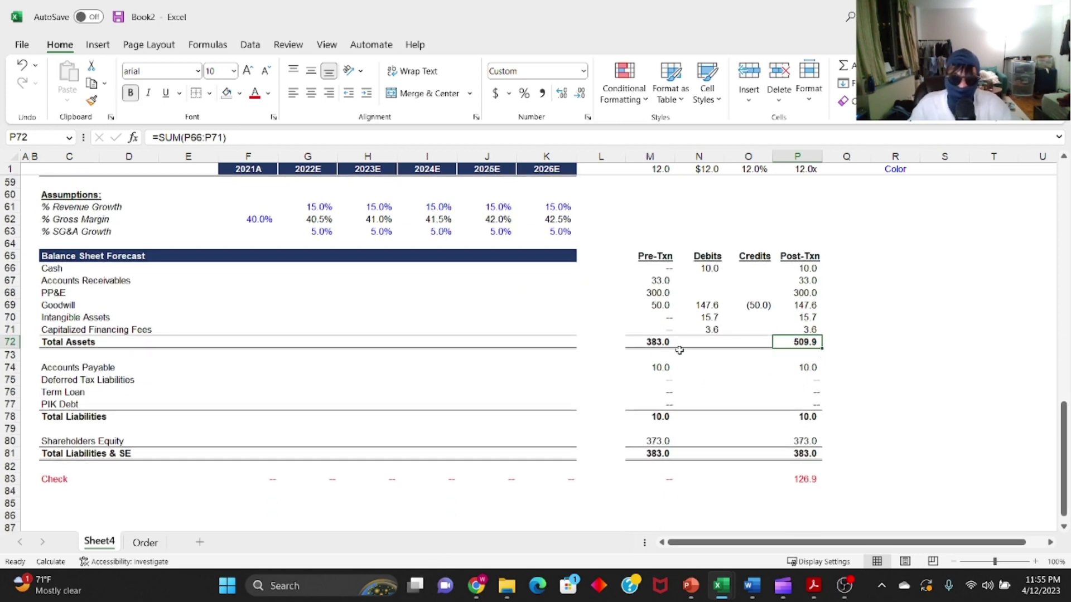
pyautogui.scroll(-1, 814, 363)
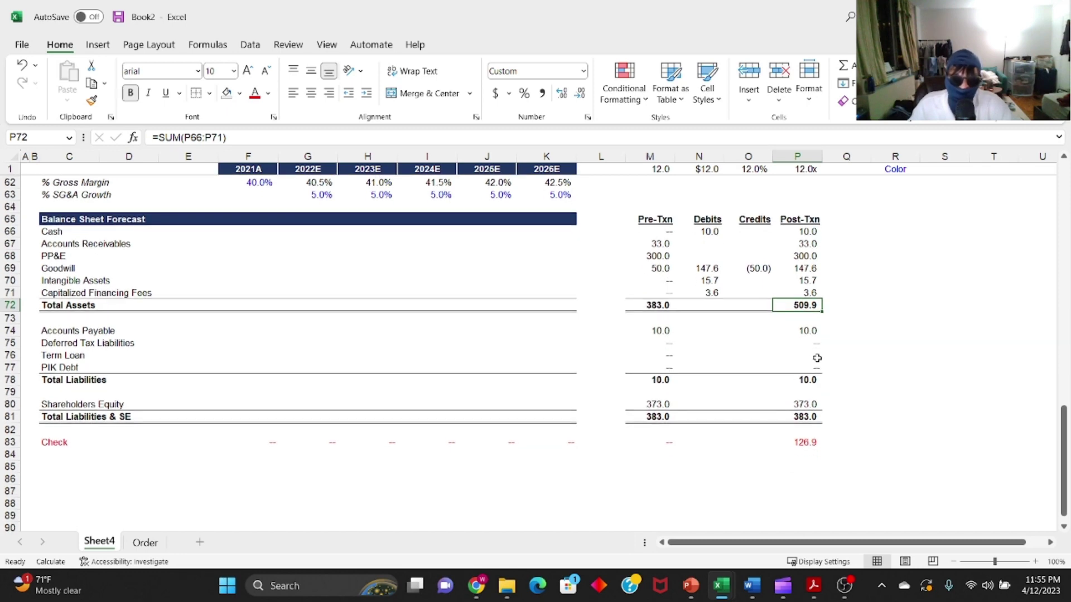
# - Link the Deferred Tax Liabilities credit in O75 to the DTL in F41 of the goodwill calculations
pyautogui.click(693, 342)
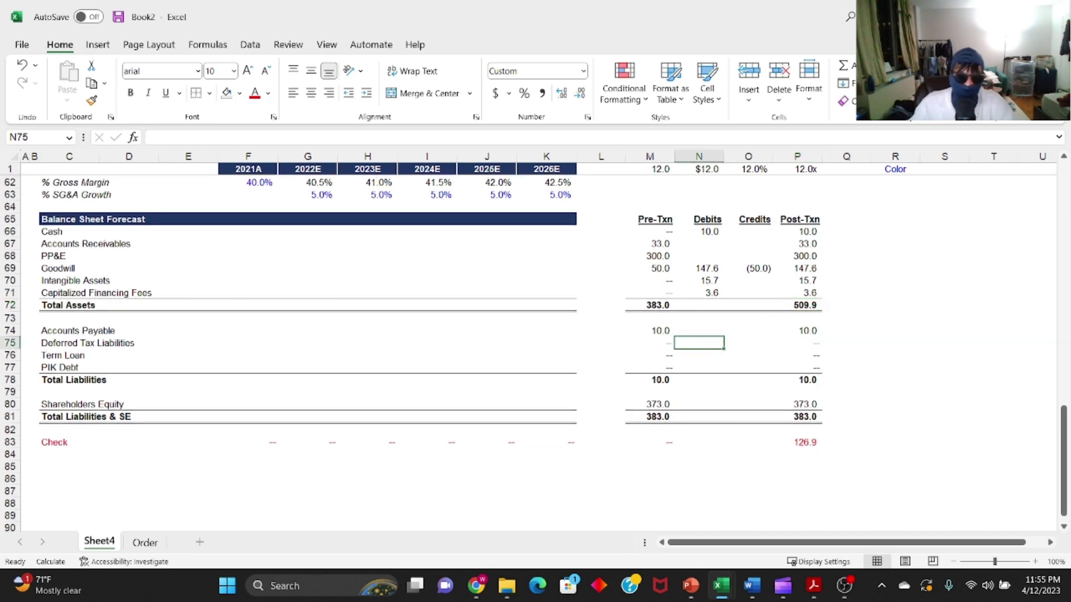
pyautogui.press('Right')
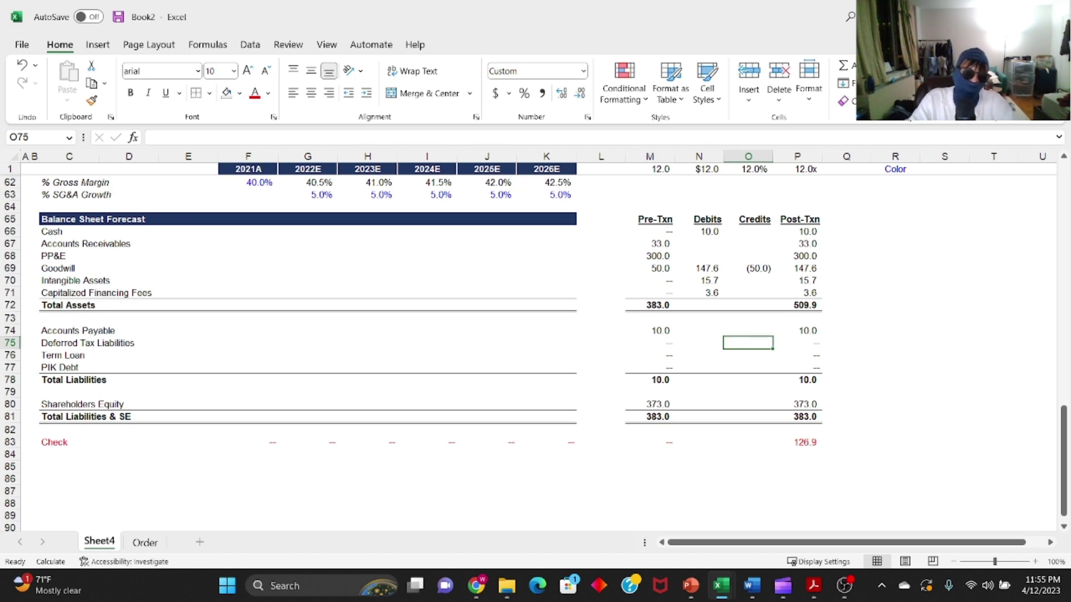
pyautogui.write('=')
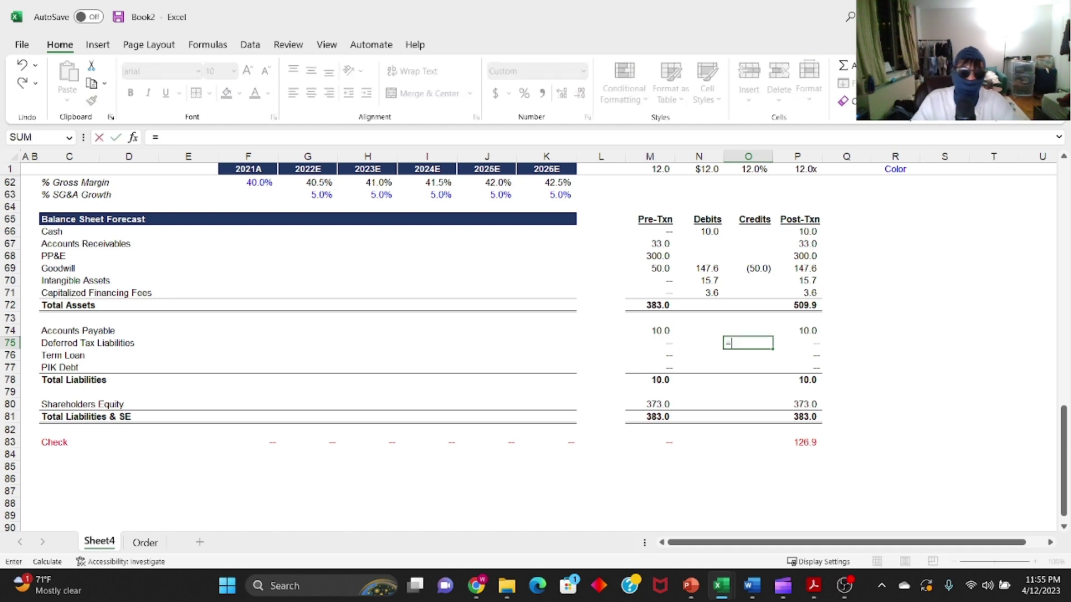
pyautogui.scroll(10, 175, 322)
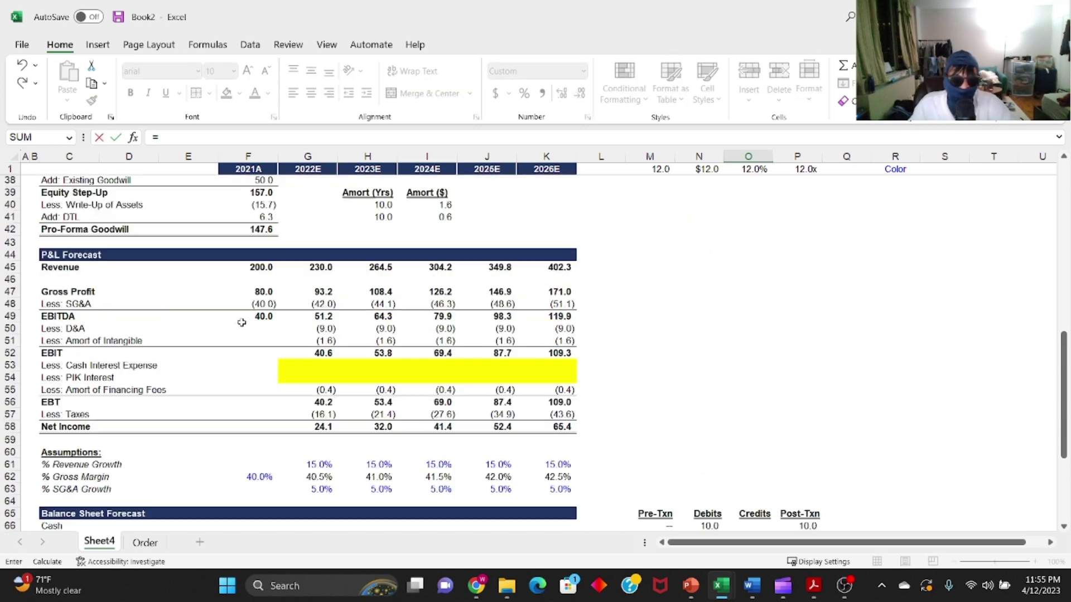
pyautogui.click(276, 293)
pyautogui.scroll(-3, 276, 292)
pyautogui.press('Tab')
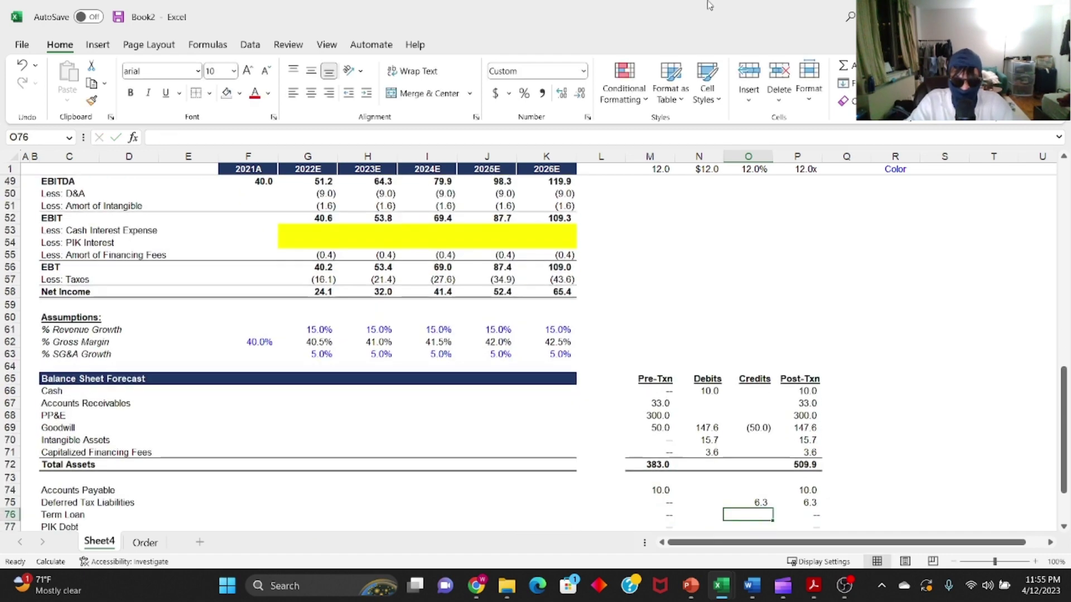
# - Review the Post-Txn sum formula for Deferred Tax Liabilities in P75
pyautogui.hotkey('alt', '=')
pyautogui.press('Return')
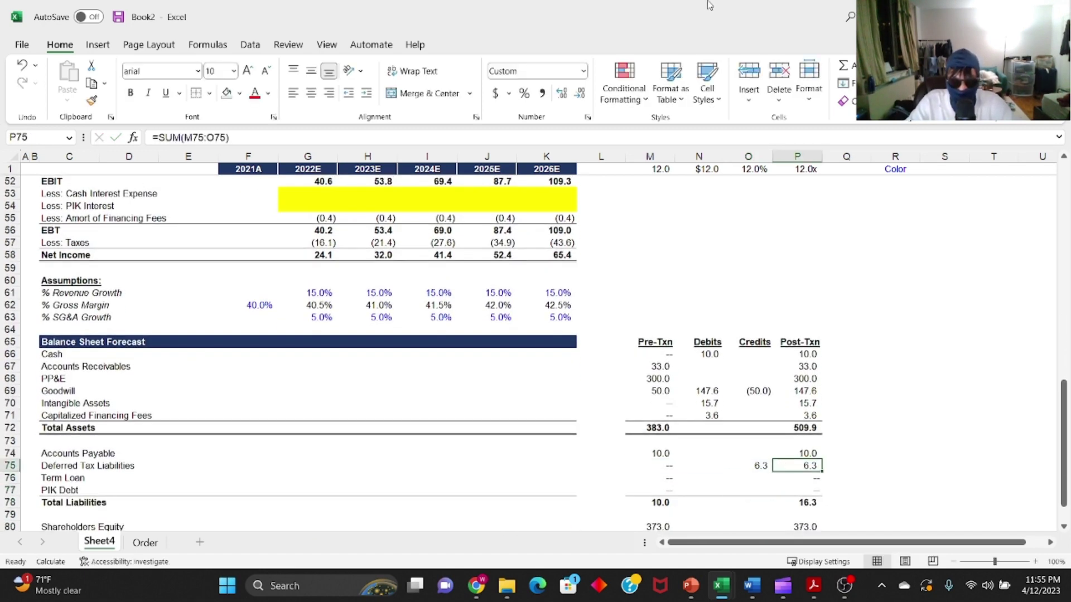
pyautogui.press('Return')
pyautogui.press('Down')
pyautogui.press('Up')
pyautogui.press('Up')
pyautogui.press('Up')
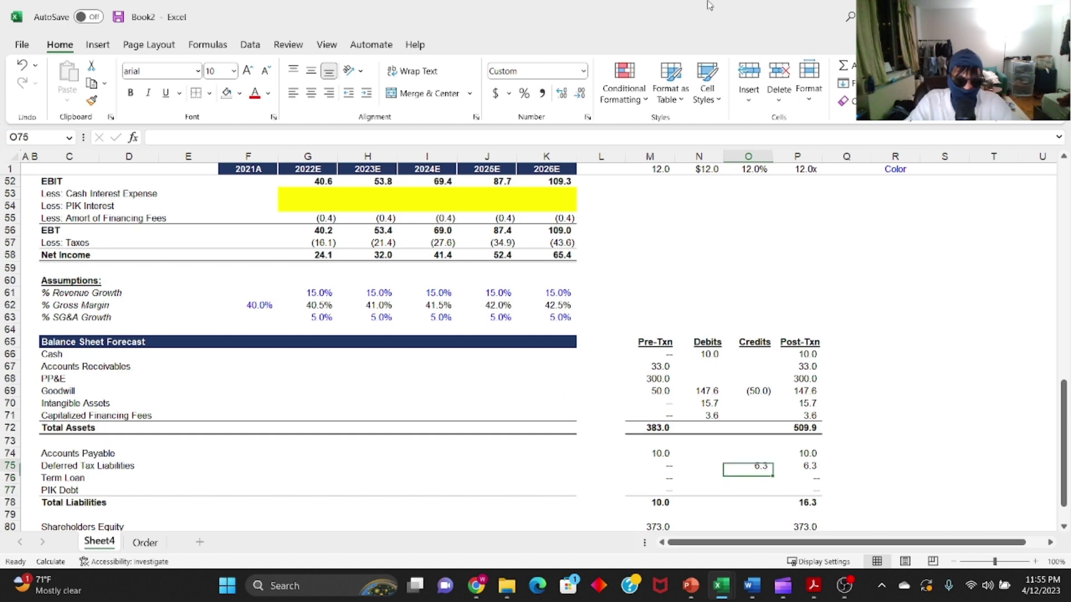
# - Link the Term Loan credit in O76 to the Term Loan source in F28
pyautogui.hotkey('shift', 'space')
pyautogui.press('Down')
pyautogui.press('Down')
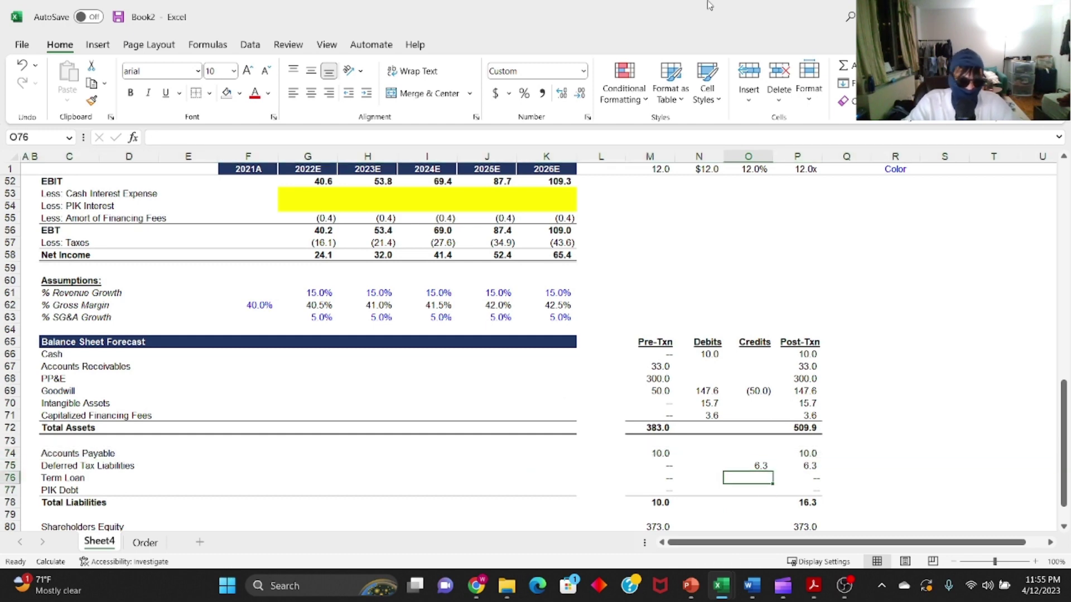
pyautogui.write('=')
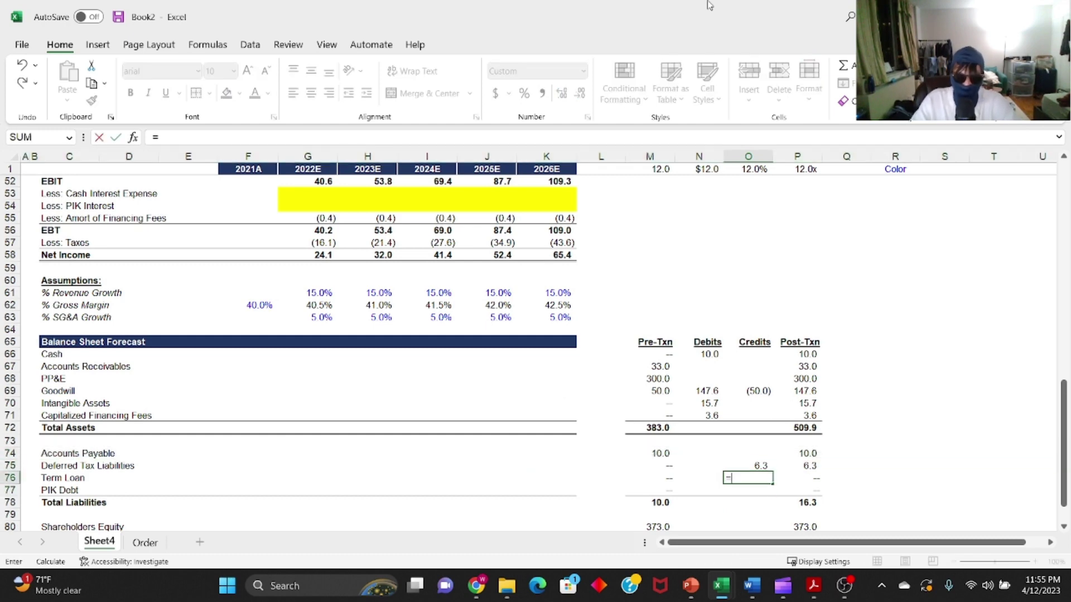
pyautogui.scroll(11, 350, 317)
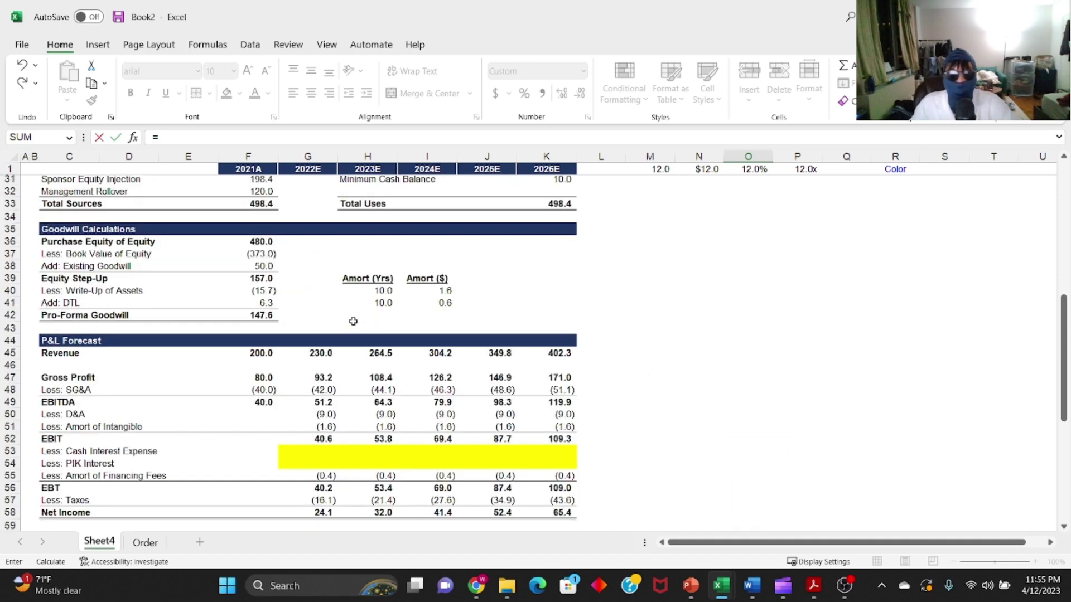
pyautogui.click(256, 288)
pyautogui.scroll(-2, 359, 253)
pyautogui.press('Return')
# - Copy the Term Loan credit formula into O77 so the PIK Debt credit reads =F29
pyautogui.press('Up')
pyautogui.hotkey('ctrl', 'c')
pyautogui.press('Down')
pyautogui.press('Return')
pyautogui.press('Down')
pyautogui.press('Down')
pyautogui.press('Down')
pyautogui.press('Up')
pyautogui.press('Up')
pyautogui.press('Up')
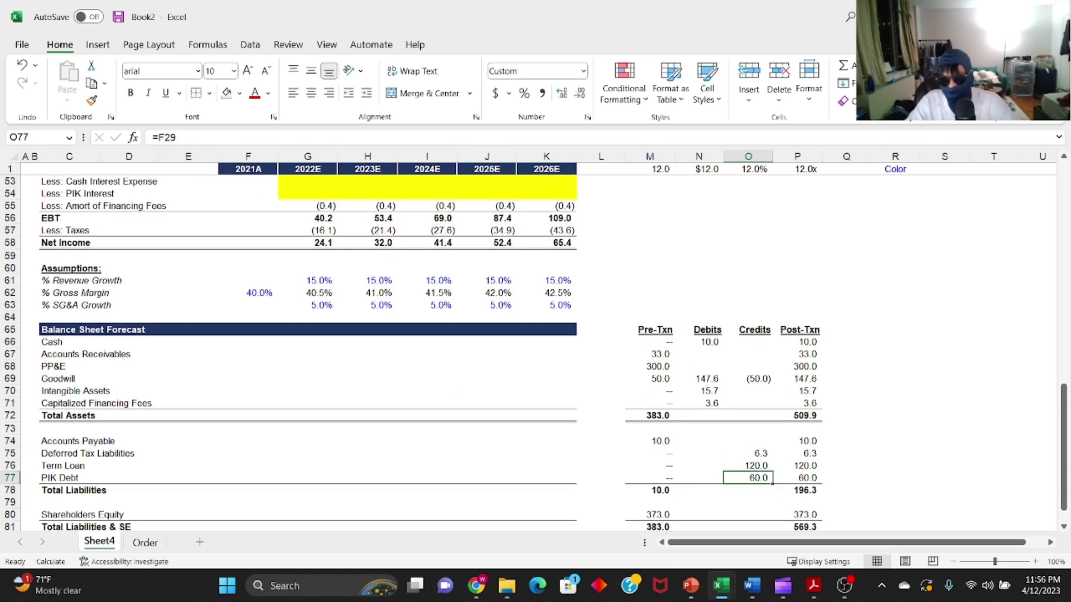
# - Examine the Credits column from PIK Debt down past the Check row and back to Shareholders Equity
pyautogui.press('Down')
pyautogui.press('Down')
pyautogui.press('Down')
pyautogui.press('Down')
pyautogui.press('Down')
pyautogui.press('Down')
pyautogui.press('Down')
pyautogui.press('Down')
pyautogui.press('Up')
pyautogui.press('Up')
pyautogui.press('Up')
pyautogui.press('Up')
pyautogui.press('Up')
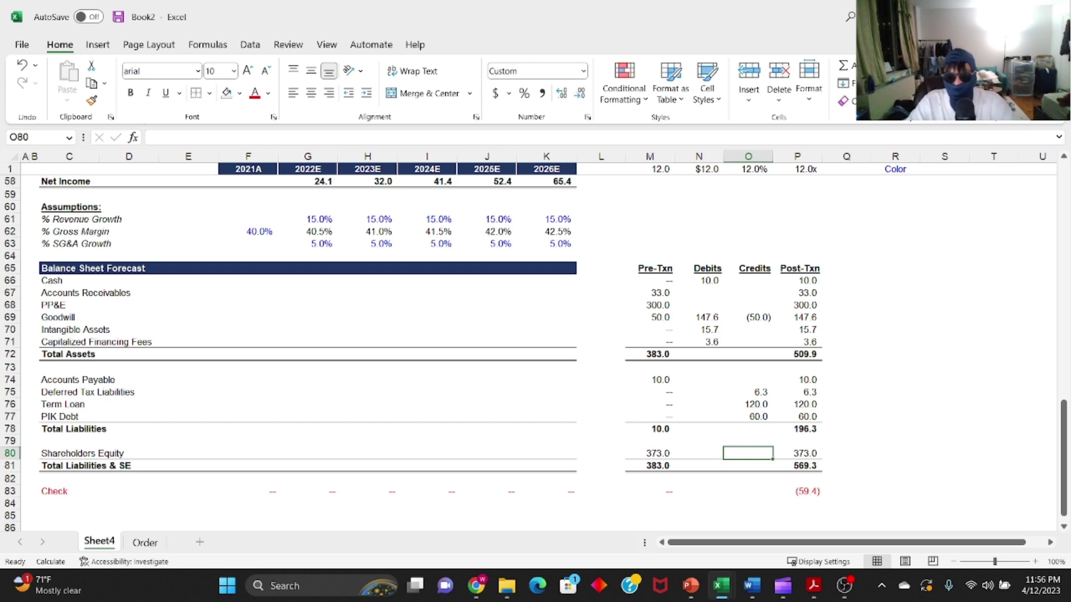
# - Enter the Shareholders Equity debit in N80 as the negative of the Pre-Txn equity, =-M80
pyautogui.press('Left')
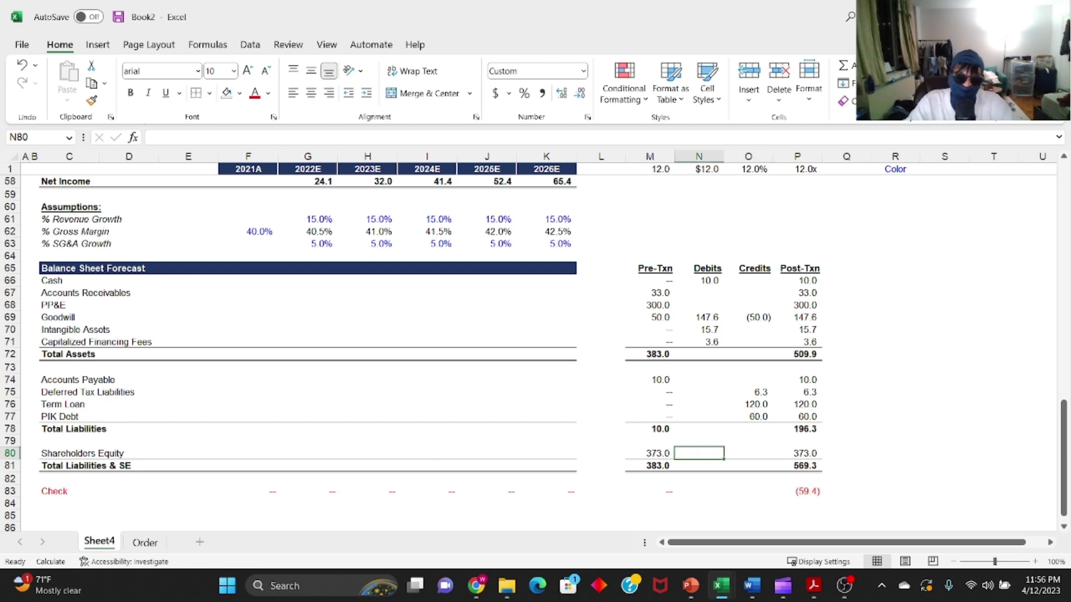
pyautogui.write('=-')
pyautogui.press('Left')
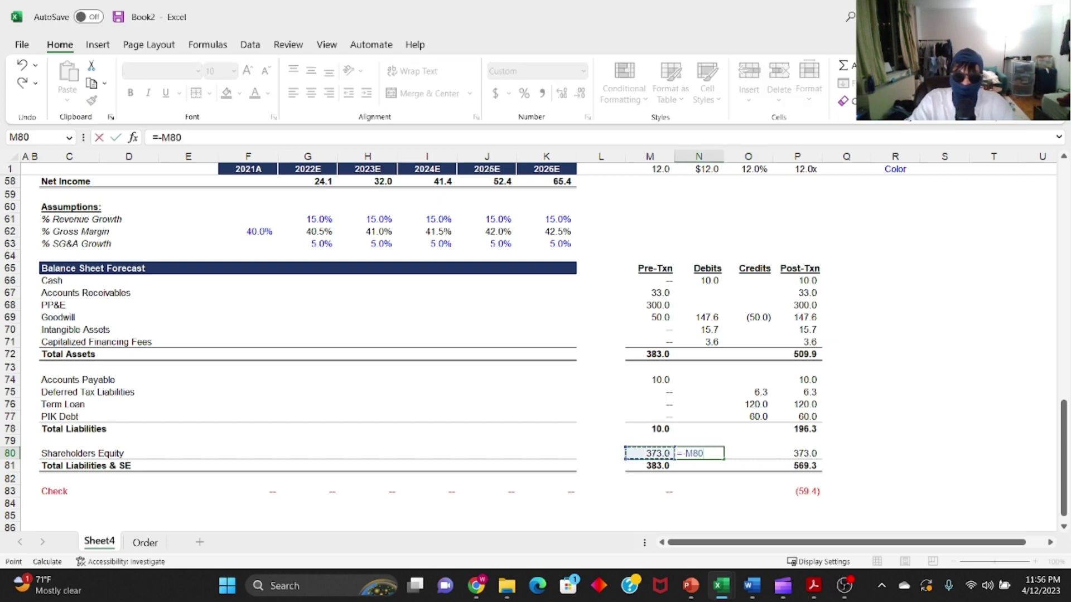
pyautogui.hotkey('ctrl', 'Return')
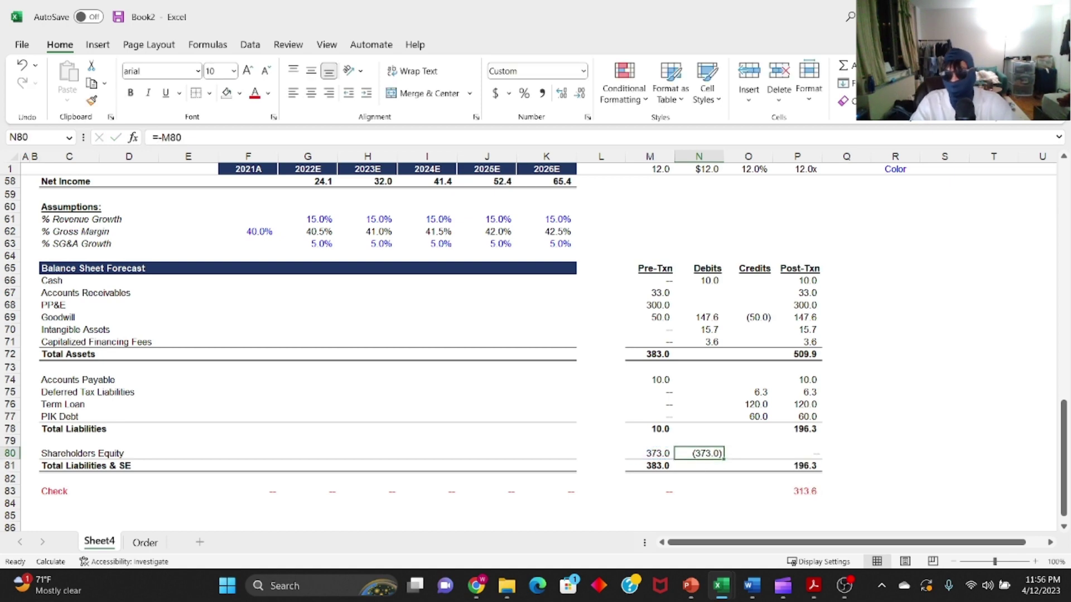
# - Enter the Shareholders Equity credit in O80 as the sum of Sponsor Equity Injection and Management Rollover, F31:F32
pyautogui.press('Right')
pyautogui.write('=sum(')
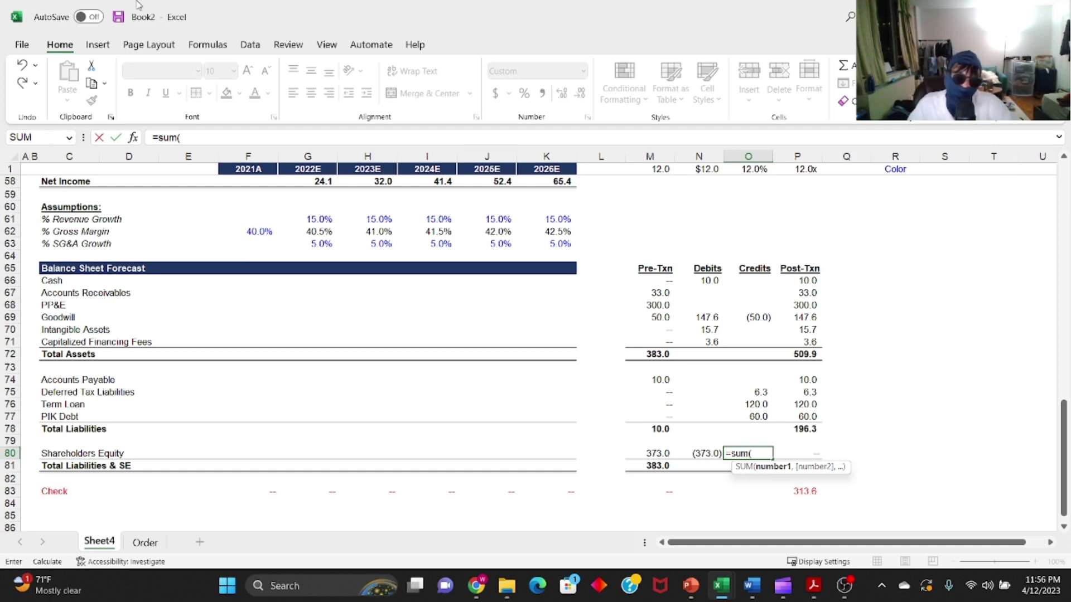
pyautogui.scroll(13, 357, 296)
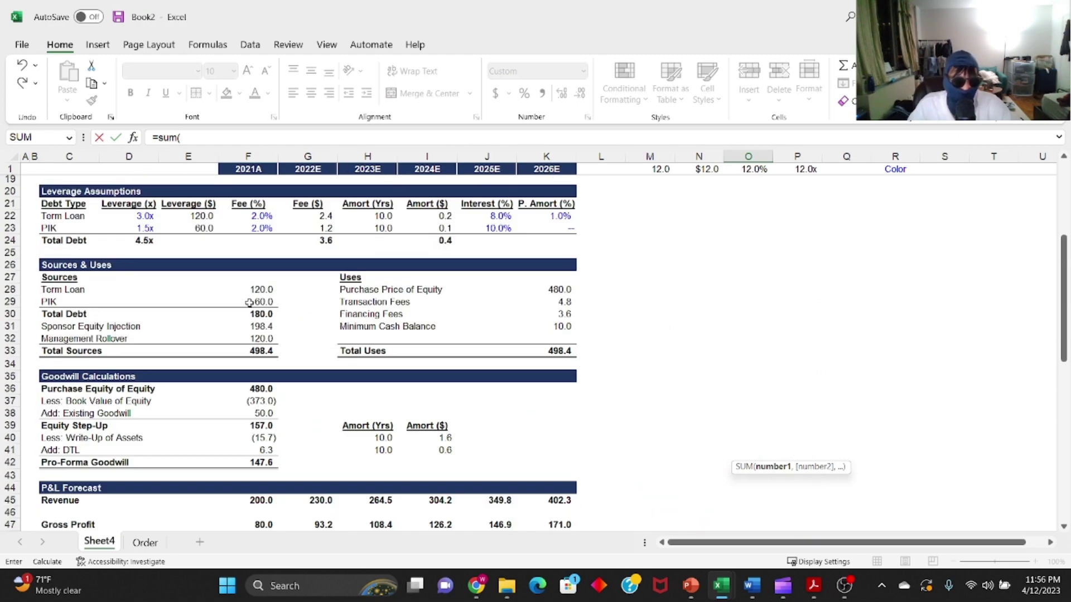
pyautogui.moveTo(264, 330); pyautogui.dragTo(262, 338)
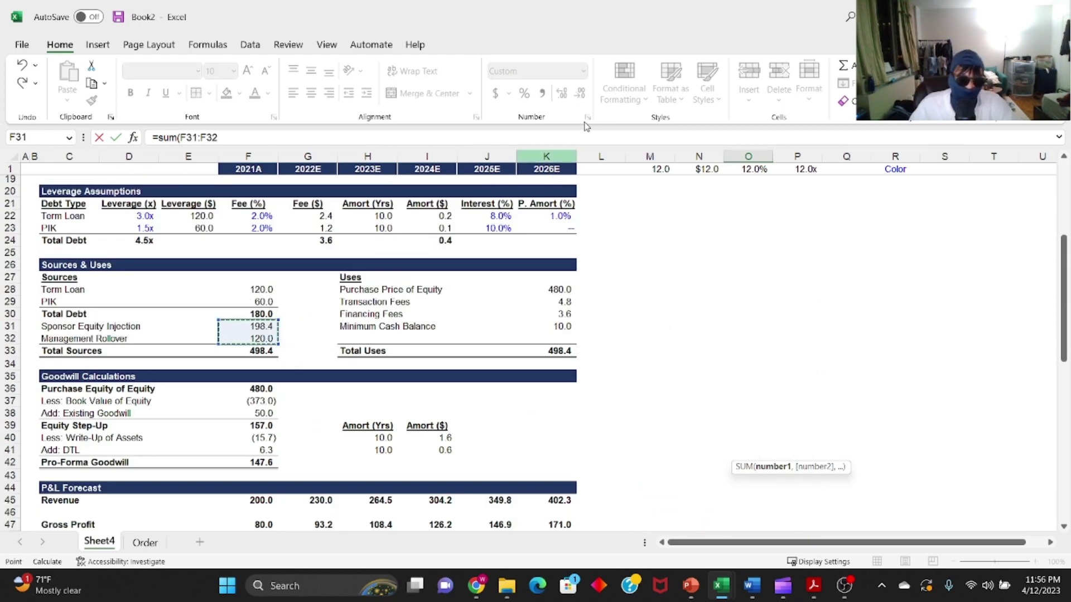
pyautogui.press('Return')
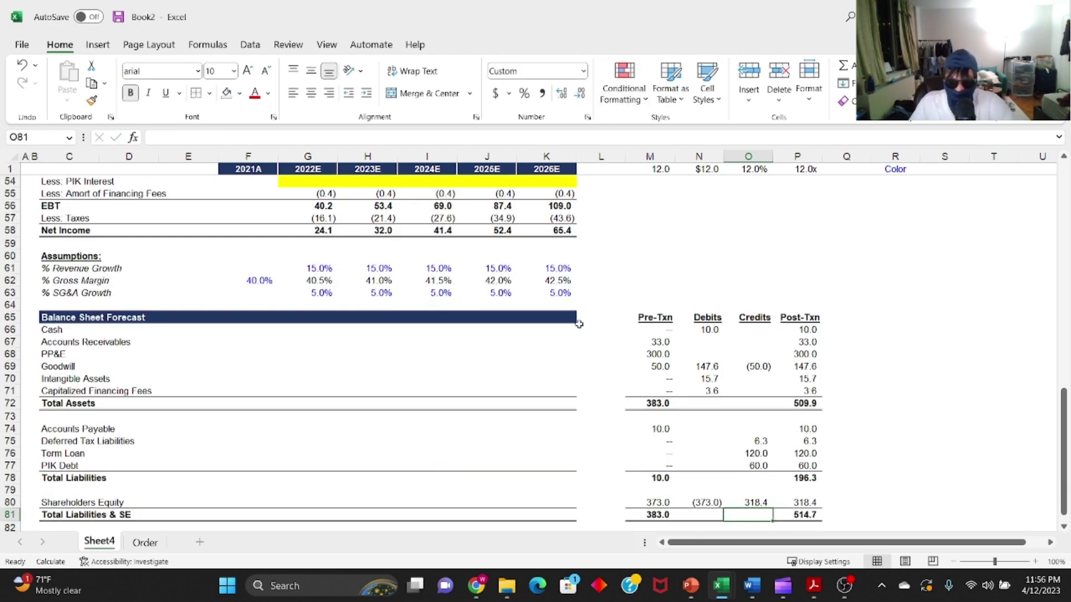
# - Extend the Shareholders Equity debit in N80 to also subtract the Transaction Fees, =-M80-K29
pyautogui.scroll(-1, 586, 323)
pyautogui.click(744, 464)
pyautogui.click(799, 480)
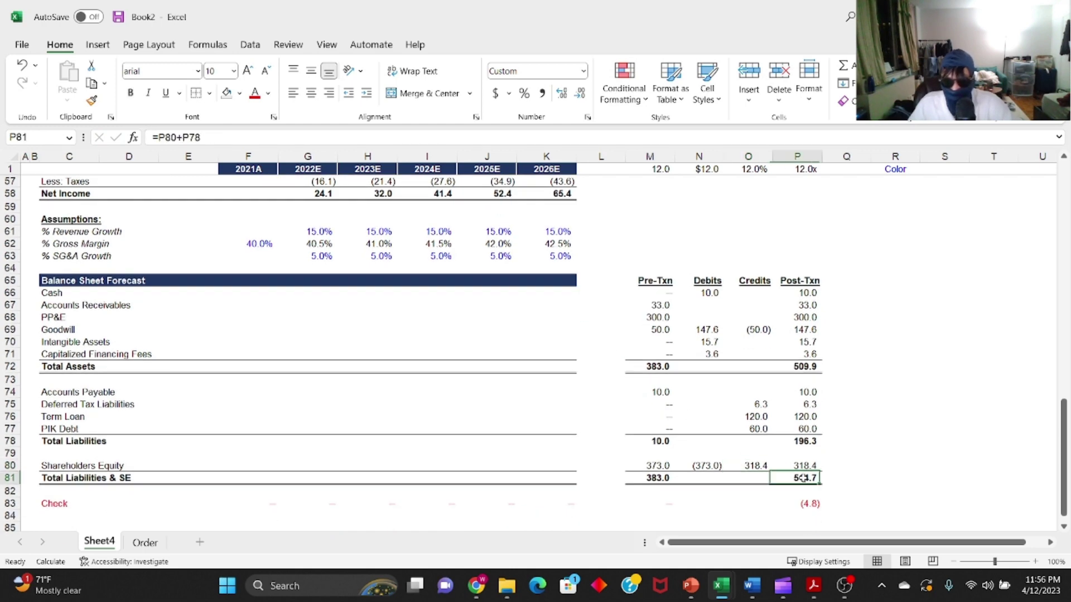
pyautogui.click(709, 466)
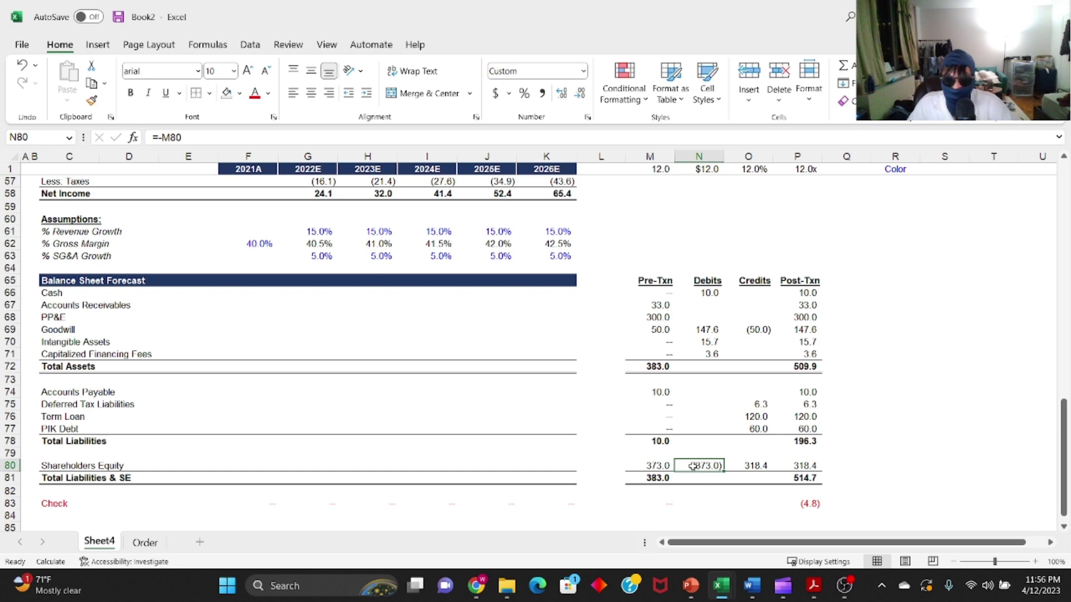
pyautogui.press('F2')
pyautogui.write('-')
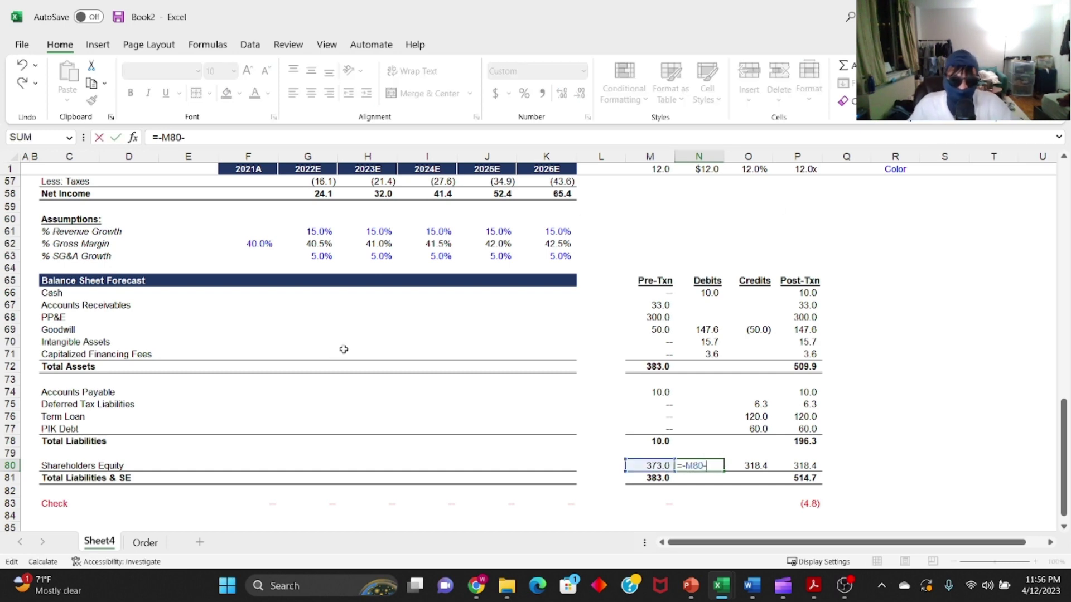
pyautogui.scroll(12, 346, 360)
pyautogui.scroll(2, 373, 369)
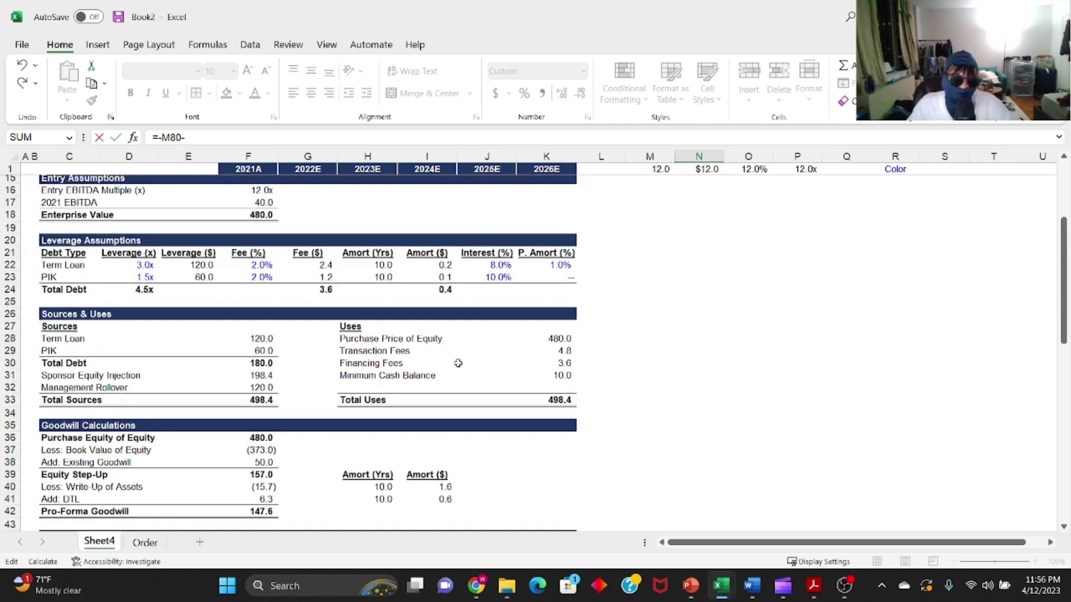
pyautogui.click(564, 351)
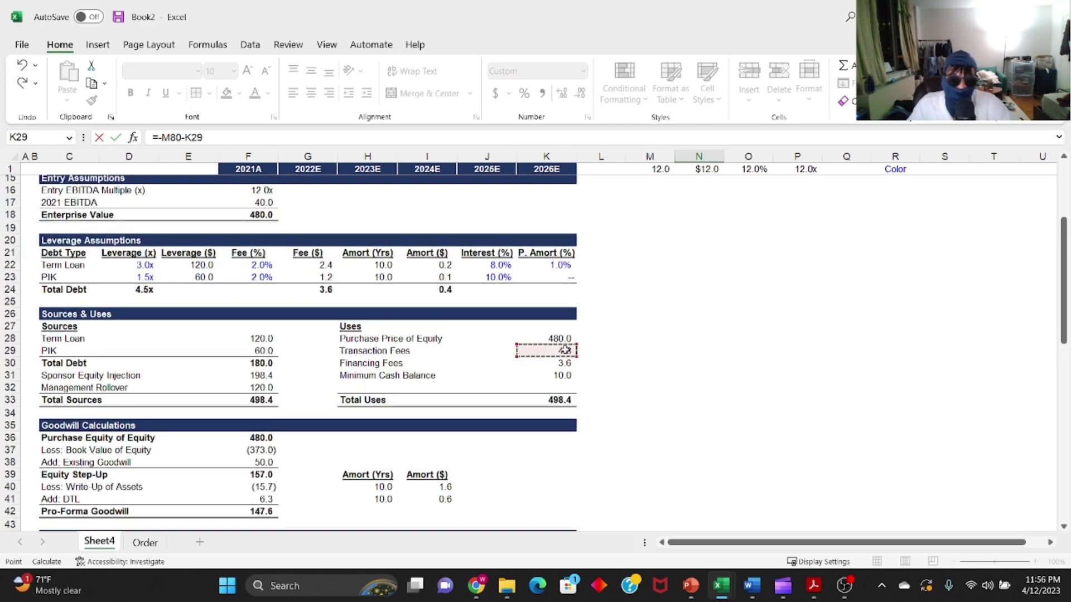
pyautogui.scroll(-1, 622, 294)
pyautogui.press('Return')
# - Review the Check row formulas and the completed adjustment table from Pre-Txn to Post-Txn
pyautogui.press('Down')
pyautogui.press('Down')
pyautogui.press('Right')
pyautogui.press('Right')
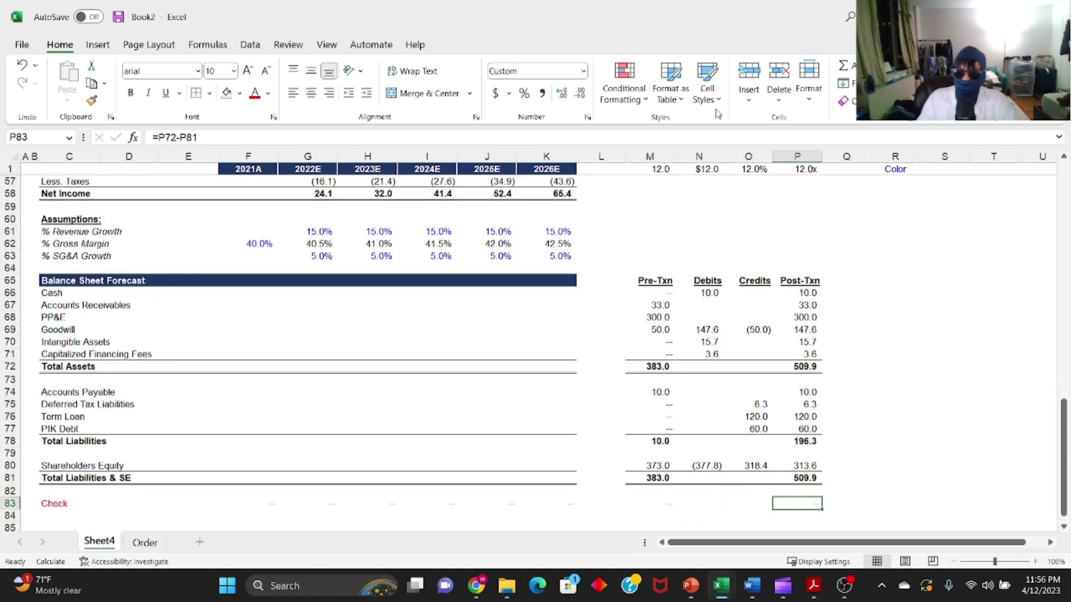
pyautogui.click(673, 504)
pyautogui.moveTo(673, 504); pyautogui.dragTo(786, 497)
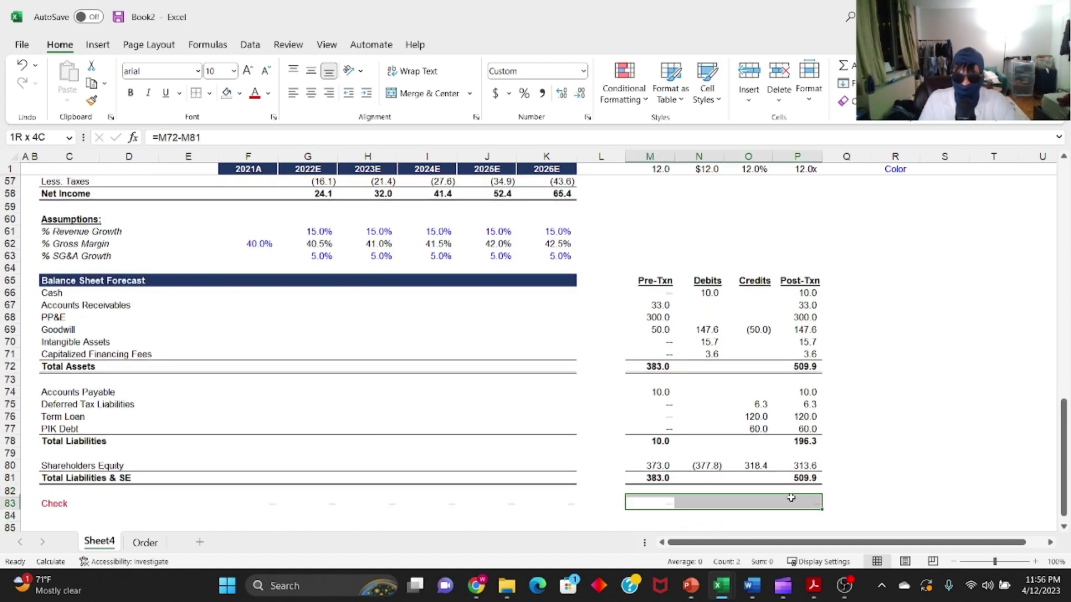
pyautogui.click(634, 318)
pyautogui.moveTo(645, 284); pyautogui.dragTo(804, 481)
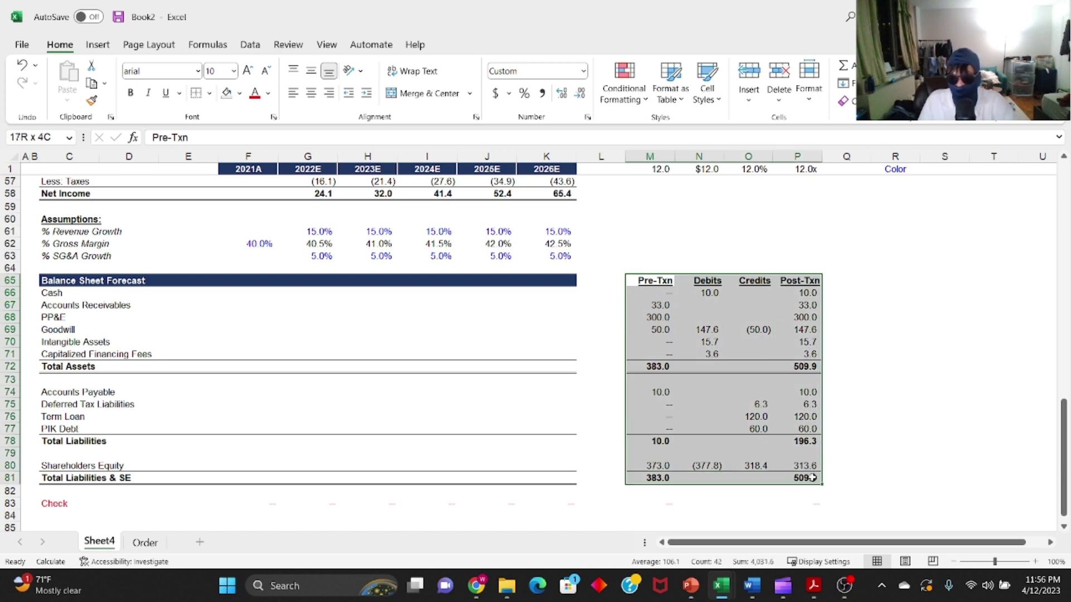
pyautogui.click(731, 389)
# - Link the 2021A Cash balance in F66 to the Post-Txn cash in P66
pyautogui.click(202, 298)
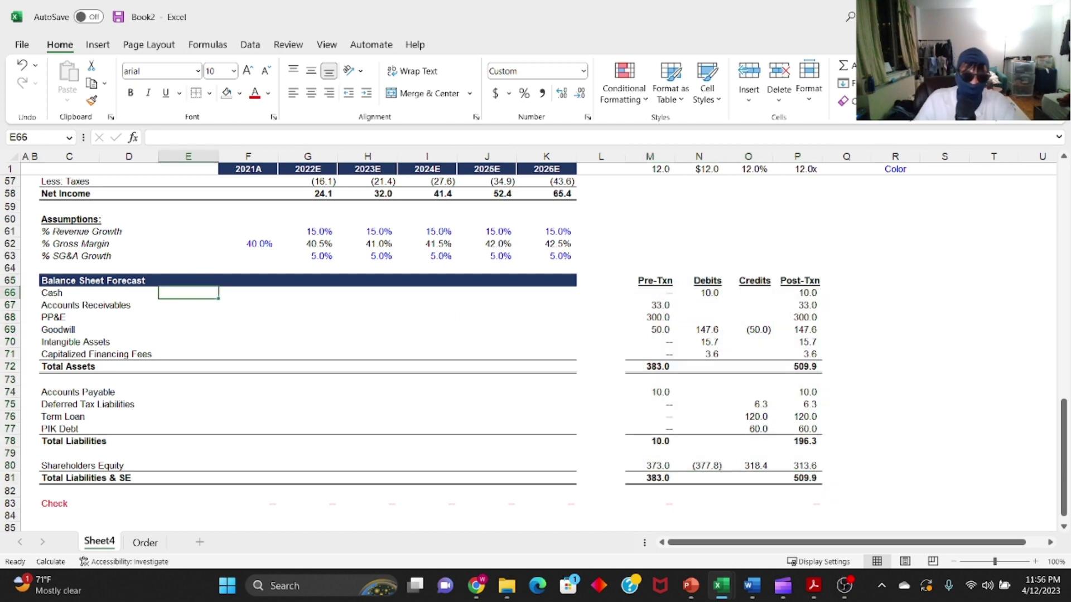
pyautogui.press('Right')
pyautogui.write('=')
pyautogui.hotkey('ctrl', 'Right')
pyautogui.hotkey('ctrl', 'Right')
pyautogui.hotkey('ctrl', 'Right')
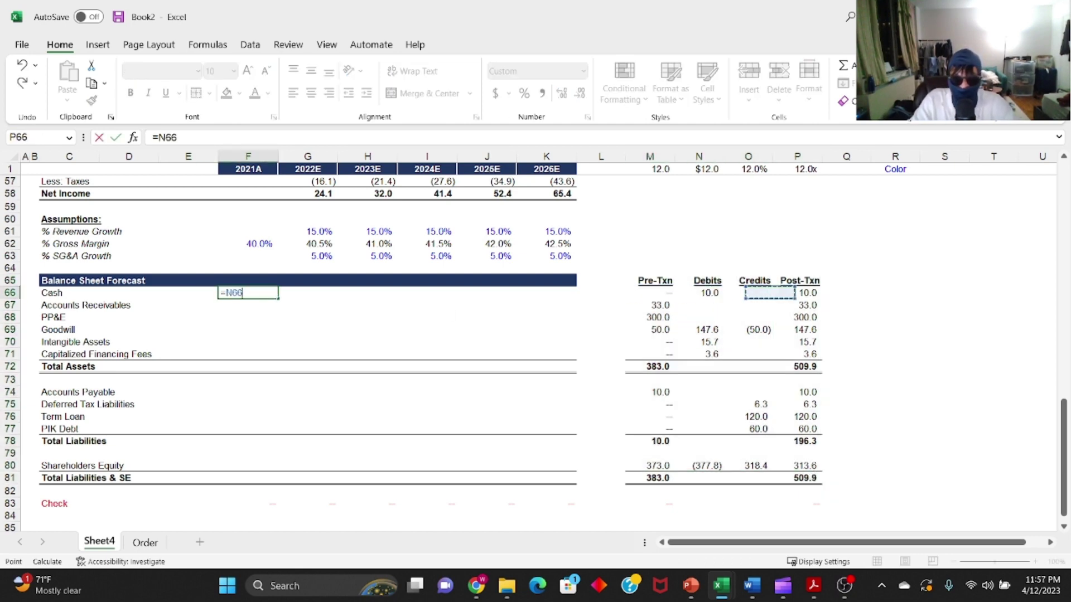
pyautogui.hotkey('ctrl', 'Return')
# - Copy the 2021A Cash link in F66 down through Capitalized Financing Fees in F71
pyautogui.hotkey('ctrl', 'c')
pyautogui.hotkey('shift', 'Down')
pyautogui.hotkey('shift', 'Down')
pyautogui.hotkey('shift', 'Down')
pyautogui.hotkey('shift', 'Down')
pyautogui.hotkey('shift', 'Down')
pyautogui.hotkey('ctrl', 'v')
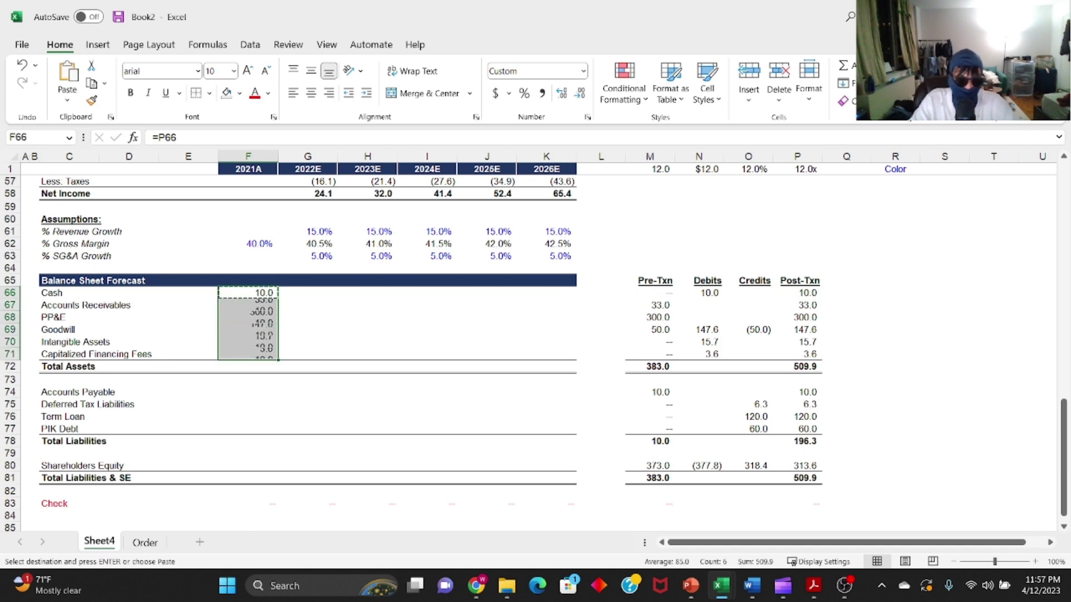
pyautogui.press('Escape')
# - Copy the Post-Txn link from F71 into the 2021A liability rows F74:F77, Accounts Payable through PIK Debt
pyautogui.press('Down')
pyautogui.press('Down')
pyautogui.press('Down')
pyautogui.press('Down')
pyautogui.press('Down')
pyautogui.hotkey('ctrl', 'c')
pyautogui.press('Down')
pyautogui.press('Down')
pyautogui.press('Down')
pyautogui.hotkey('shift', 'Down')
pyautogui.hotkey('shift', 'Down')
pyautogui.hotkey('shift', 'Down')
pyautogui.press('Return')
# - Copy the Post-Txn link into F80 for the 2021A Shareholders Equity
pyautogui.press('Down')
pyautogui.press('Down')
pyautogui.hotkey('ctrl', 'c')
pyautogui.press('Down')
pyautogui.press('Down')
pyautogui.press('Down')
pyautogui.hotkey('ctrl', 'v')
pyautogui.press('Down')
pyautogui.press('Escape')
# - Copy the Total Assets formula from M72 into the 2021A column at F72
pyautogui.press('Up')
pyautogui.press('Up')
pyautogui.press('Up')
pyautogui.press('Up')
pyautogui.press('Up')
pyautogui.press('Up')
pyautogui.press('Up')
pyautogui.press('Up')
pyautogui.press('Up')
pyautogui.hotkey('ctrl', 'Right')
pyautogui.hotkey('ctrl', 'c')
pyautogui.press('Left')
pyautogui.press('Left')
pyautogui.press('Left')
pyautogui.press('Left')
pyautogui.press('Left')
pyautogui.press('Left')
pyautogui.press('Left')
pyautogui.press('Return')
# - Copy the Total Liabilities formula from M78 into the 2021A column at F78
pyautogui.press('Right')
pyautogui.press('Right')
pyautogui.press('Right')
pyautogui.press('Right')
pyautogui.press('Down')
pyautogui.press('Down')
pyautogui.press('Down')
pyautogui.press('Down')
pyautogui.press('Down')
pyautogui.hotkey('ctrl', 'Right')
pyautogui.hotkey('ctrl', 'c')
pyautogui.hotkey('ctrl', 'Left')
pyautogui.press('Right')
pyautogui.press('Right')
pyautogui.press('Right')
pyautogui.press('Return')
# - Copy the Total Liabilities & SE formula from M81 into the 2021A column at F81
pyautogui.press('Down')
pyautogui.press('Down')
pyautogui.press('Right')
pyautogui.press('Right')
pyautogui.press('Down')
pyautogui.press('Right')
pyautogui.press('Right')
pyautogui.press('Right')
pyautogui.press('Right')
pyautogui.press('Right')
pyautogui.hotkey('ctrl', 'c')
pyautogui.press('Left')
pyautogui.press('Left')
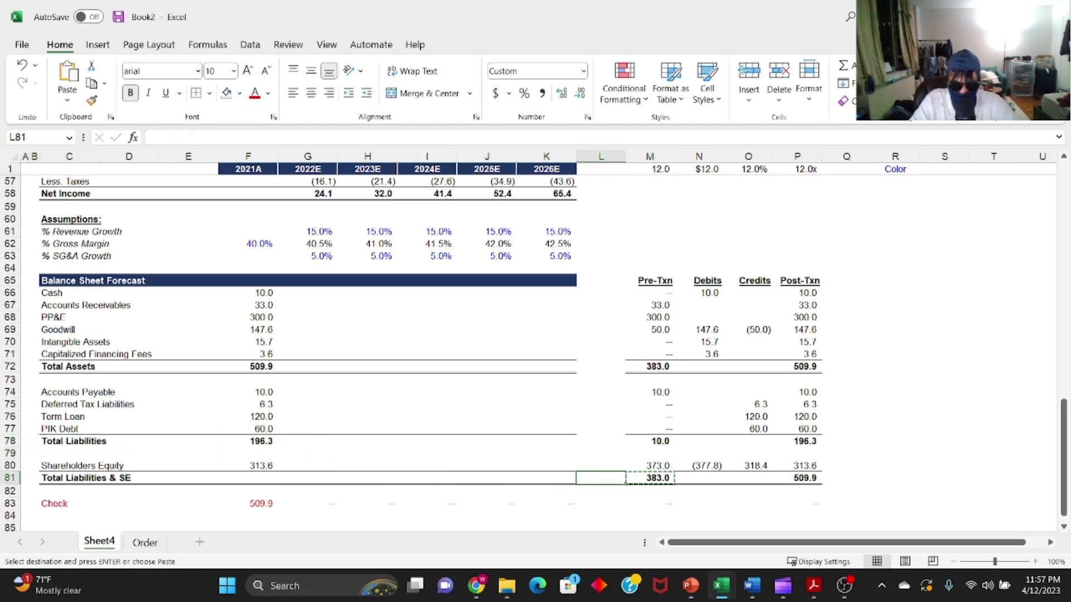
pyautogui.hotkey('ctrl', 'Left')
pyautogui.press('Right')
pyautogui.press('Right')
pyautogui.press('Right')
pyautogui.press('Return')
# - Copy the 2021A Total Liabilities & SE formula across the 2022E–2026E columns, G81:K81
pyautogui.hotkey('ctrl', 'c')
pyautogui.hotkey('shift', 'Right')
pyautogui.hotkey('shift', 'Right')
pyautogui.hotkey('shift', 'Right')
pyautogui.hotkey('shift', 'Right')
pyautogui.hotkey('shift', 'Right')
pyautogui.press('Return')
# - Copy the 2021A Total Liabilities formula from F78 across the 2022E–2026E columns, G78:K78
pyautogui.press('Up')
pyautogui.press('Up')
pyautogui.press('Up')
pyautogui.hotkey('ctrl', 'c')
pyautogui.hotkey('shift', 'Right')
pyautogui.hotkey('shift', 'Right')
pyautogui.hotkey('shift', 'Right')
pyautogui.hotkey('shift', 'Right')
pyautogui.hotkey('shift', 'Right')
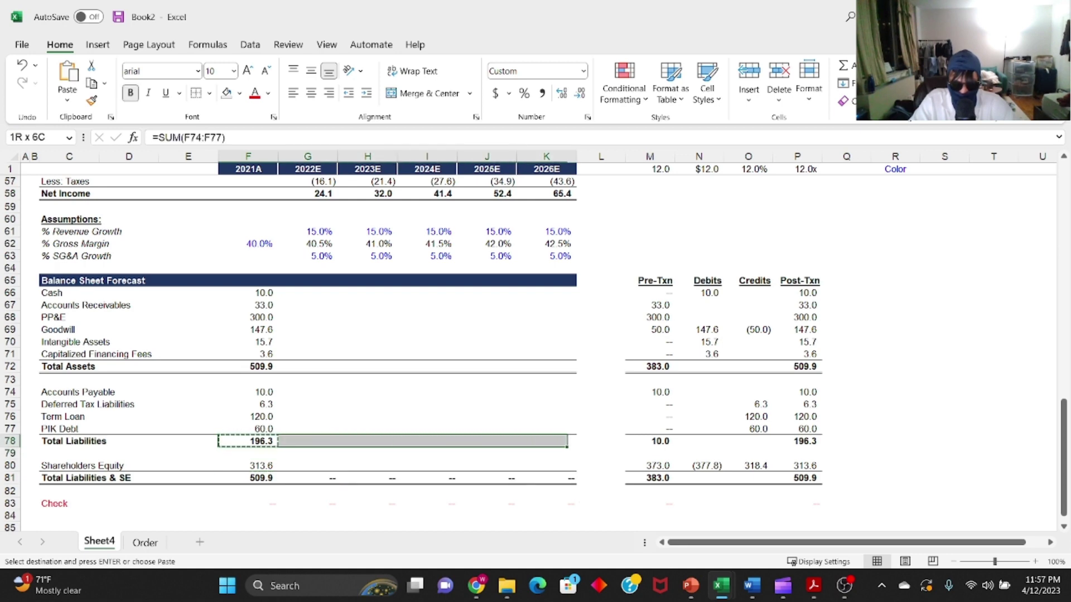
pyautogui.hotkey('ctrl', 'v')
# - Copy the Total Assets formula from F72 across G72:K72 for 2022E–2026E, and inspect the 2021A Check formula in F83
pyautogui.press('Up')
pyautogui.press('Up')
pyautogui.press('Up')
pyautogui.press('Up')
pyautogui.press('Up')
pyautogui.press('Up')
pyautogui.hotkey('ctrl', 'c')
pyautogui.hotkey('shift', 'Right')
pyautogui.hotkey('shift', 'Right')
pyautogui.hotkey('shift', 'Right')
pyautogui.hotkey('shift', 'Right')
pyautogui.hotkey('shift', 'Right')
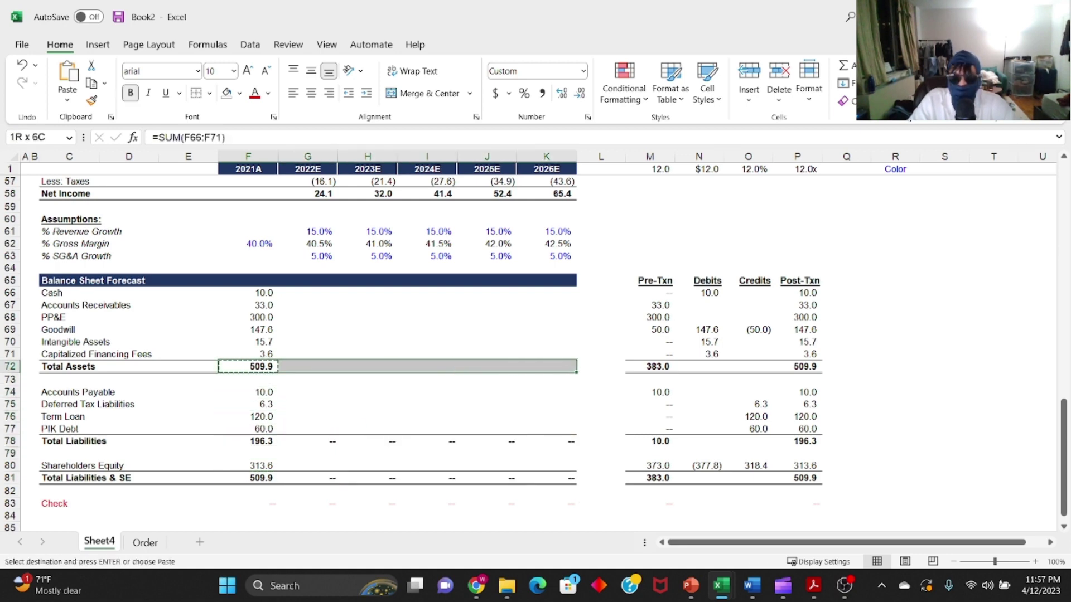
pyautogui.press('Return')
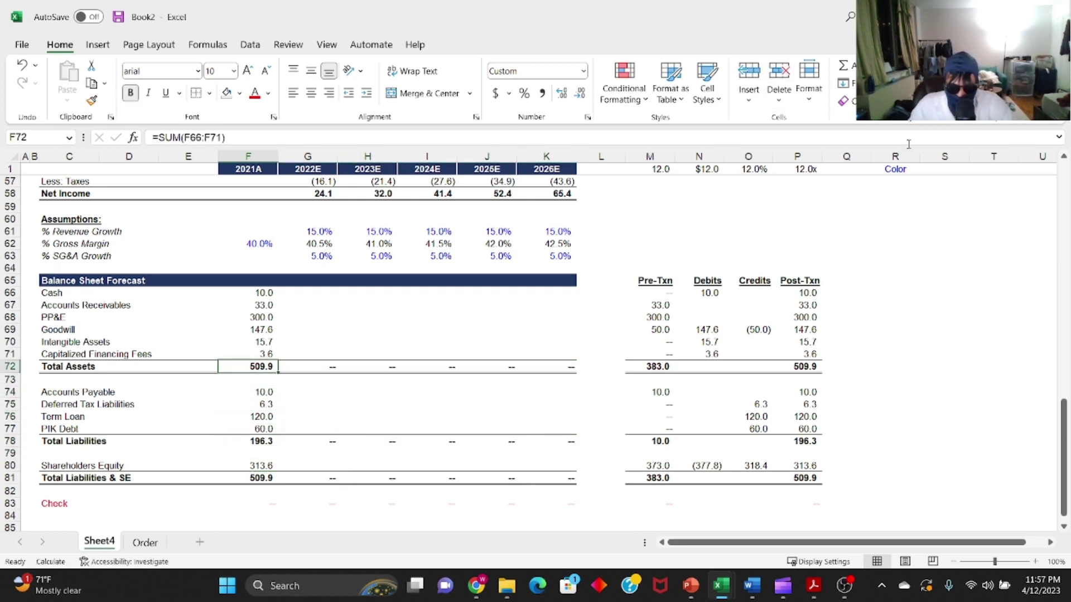
pyautogui.scroll(-2, 298, 361)
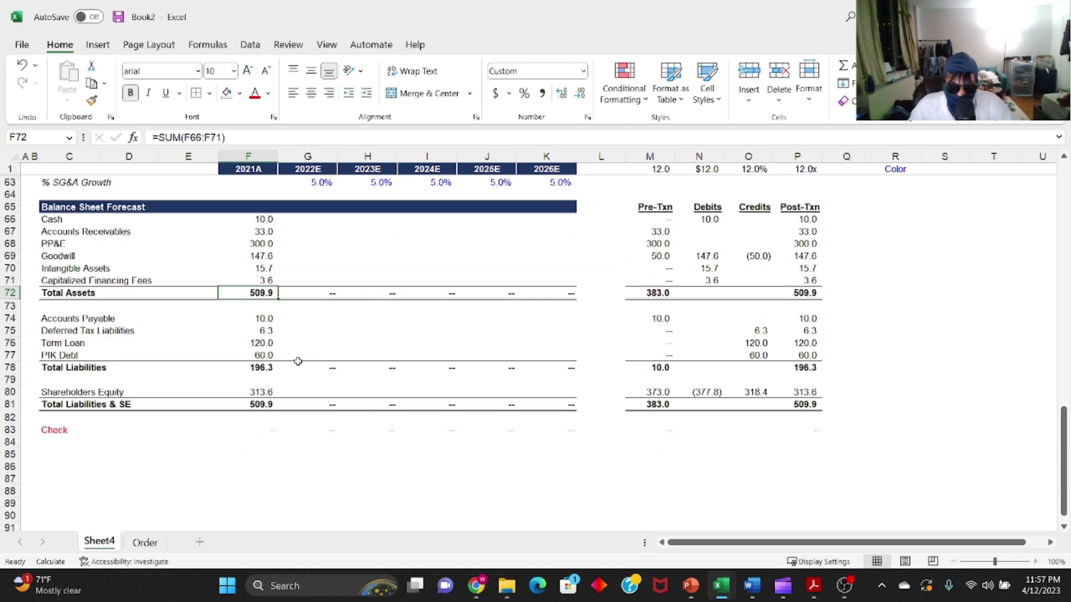
pyautogui.click(260, 429)
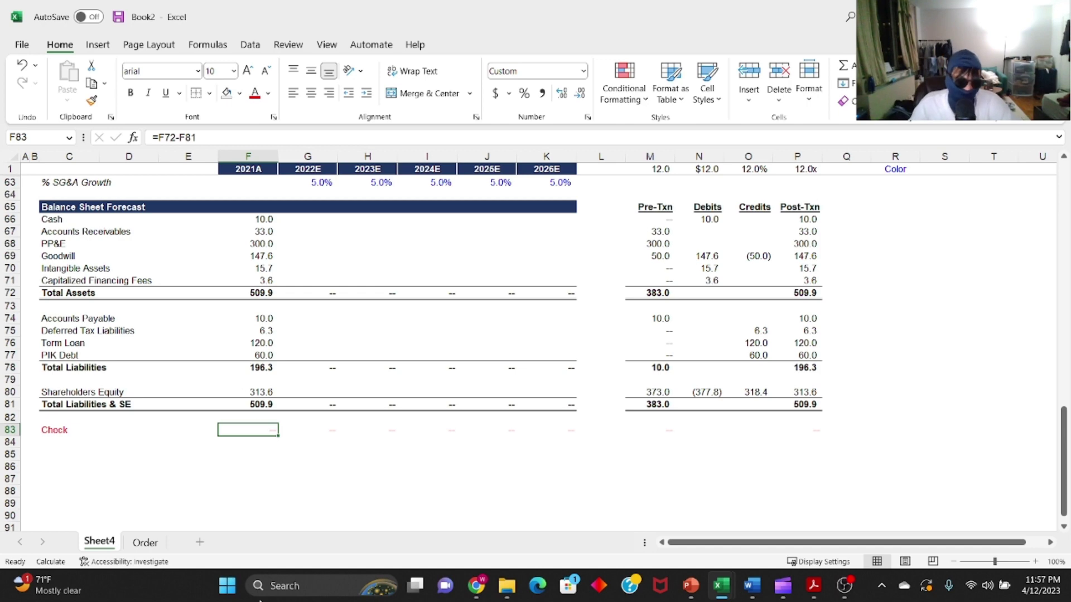
# - On the Order sheet, copy the green Done status into E12:E13 for Forecast P&L down to Net Income and Adjust Balance Sheet
pyautogui.click(145, 543)
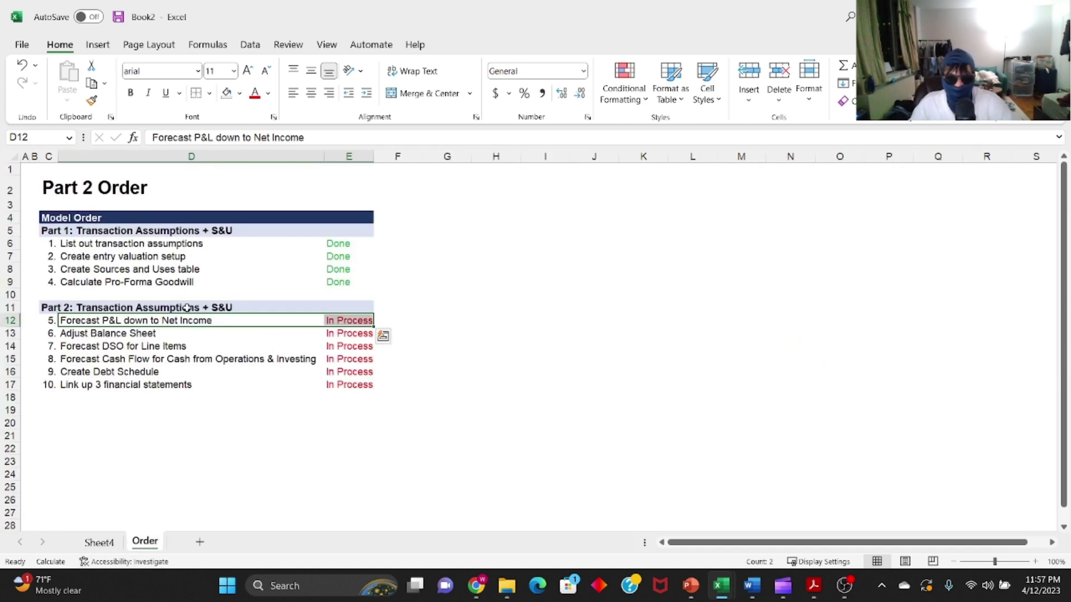
pyautogui.click(328, 320)
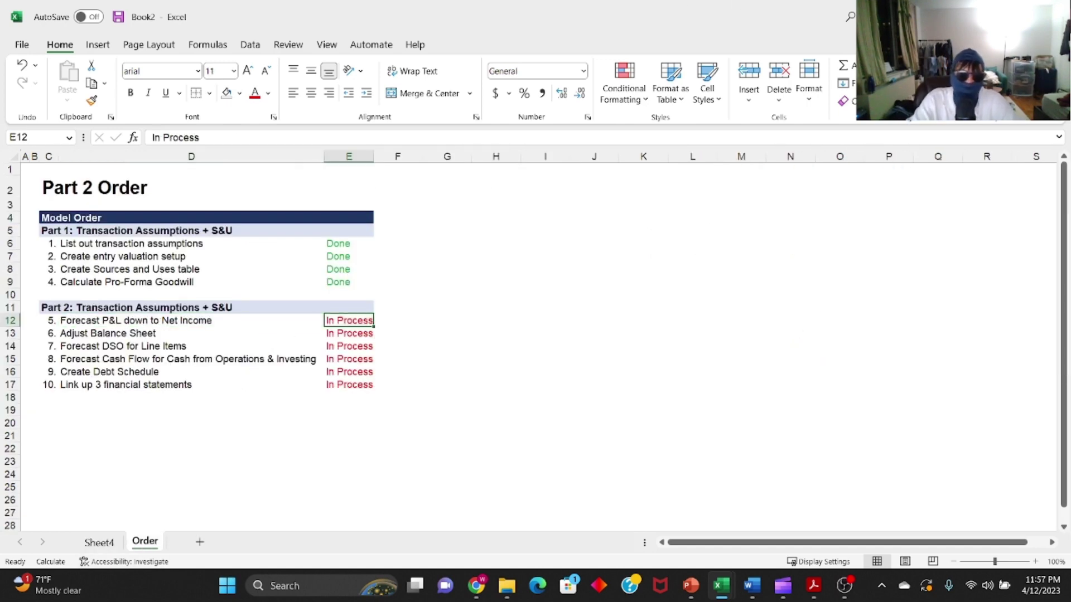
pyautogui.press('Up')
pyautogui.press('Up')
pyautogui.press('Up')
pyautogui.hotkey('ctrl', 'c')
pyautogui.press('Down')
pyautogui.press('Down')
pyautogui.press('Down')
pyautogui.hotkey('ctrl', 'v')
pyautogui.press('Down')
pyautogui.press('Up')
pyautogui.press('Up')
pyautogui.press('Down')
pyautogui.press('Down')
pyautogui.press('Return')
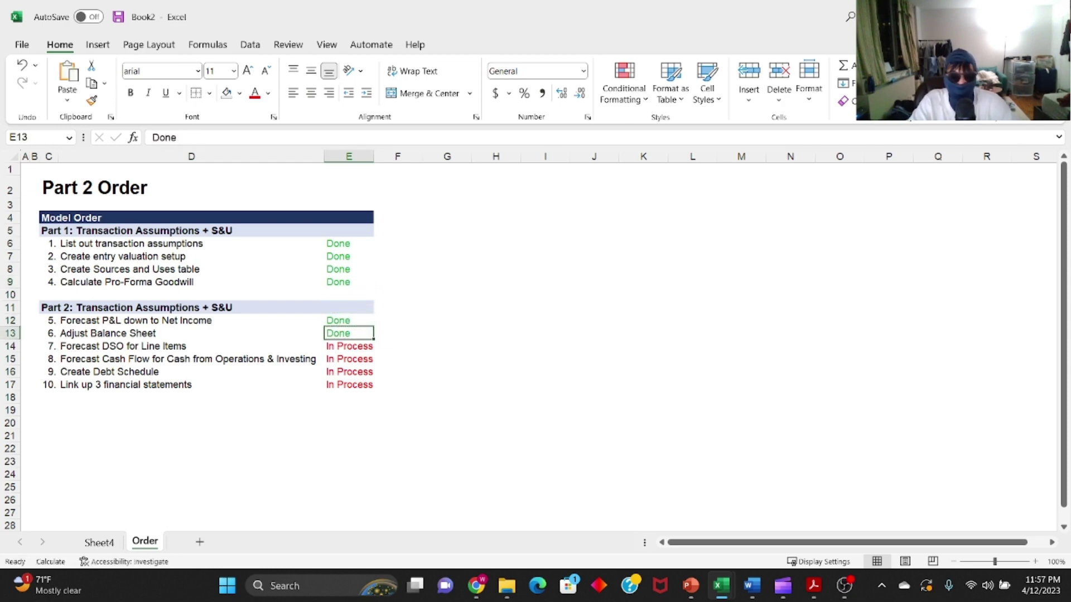
pyautogui.press('Down')
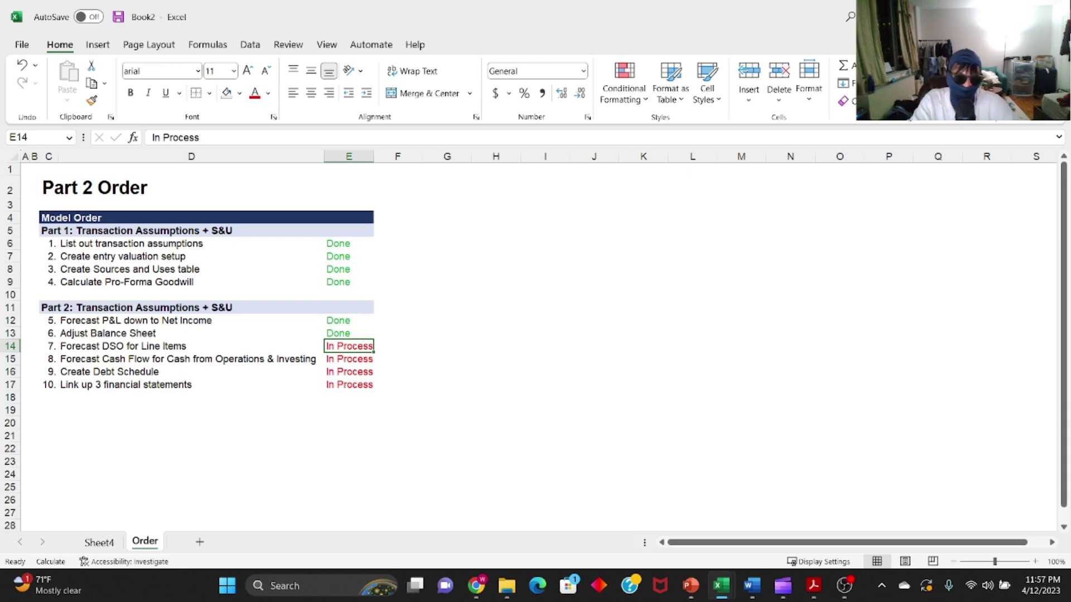
# - On Sheet4, add a bold, underlined heading "Assumptions:" in C85 below the balance sheet Check row
pyautogui.hotkey('ctrl', 'pageup')
pyautogui.press('Down')
pyautogui.press('Left')
pyautogui.press('Left')
pyautogui.press('Left')
pyautogui.press('Down')
pyautogui.write('Assumptions ')
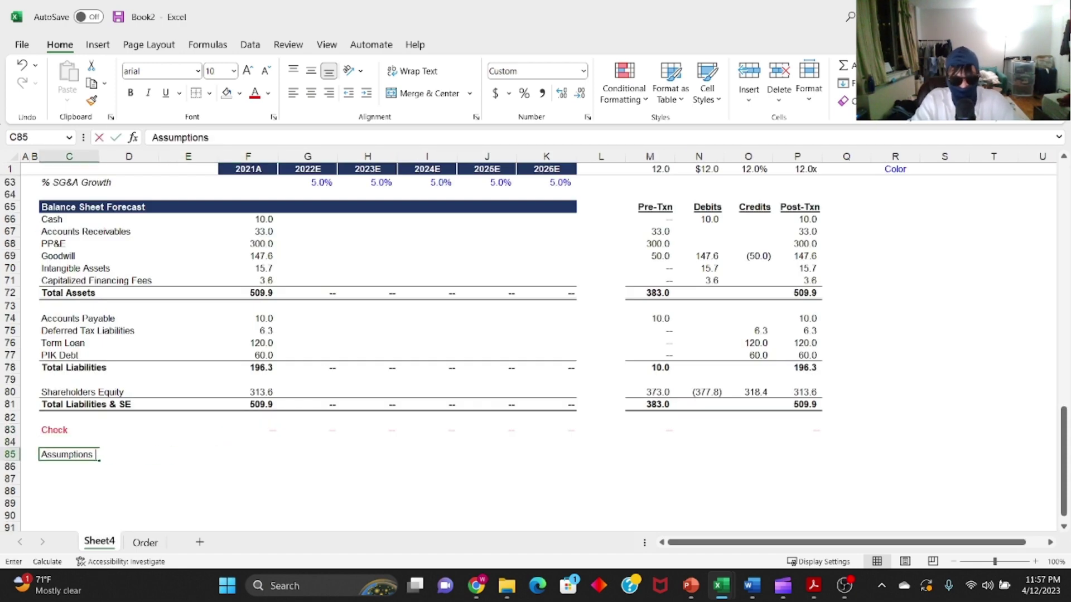
pyautogui.write(':')
pyautogui.hotkey('ctrl', 'Return')
pyautogui.hotkey('ctrl', 'b')
pyautogui.hotkey('ctrl', 'u')
# - Change the heading in C85 to "DSO Assumptions:"
pyautogui.press('Down')
pyautogui.press('Down')
pyautogui.press('Up')
pyautogui.press('Up')
pyautogui.press('F2')
pyautogui.press('Home')
pyautogui.write('DSO')
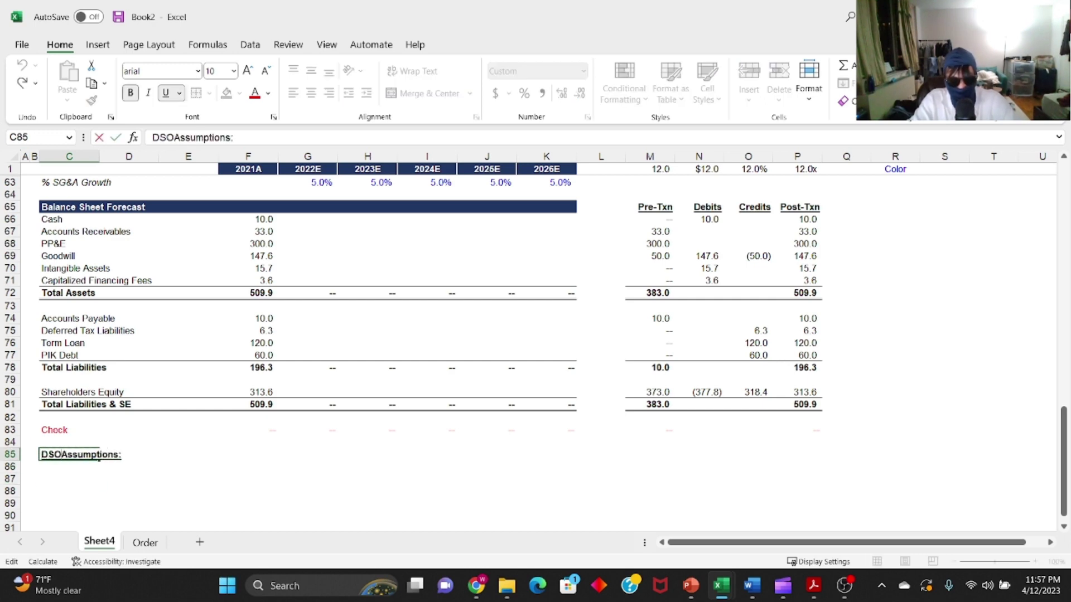
pyautogui.press('Return')
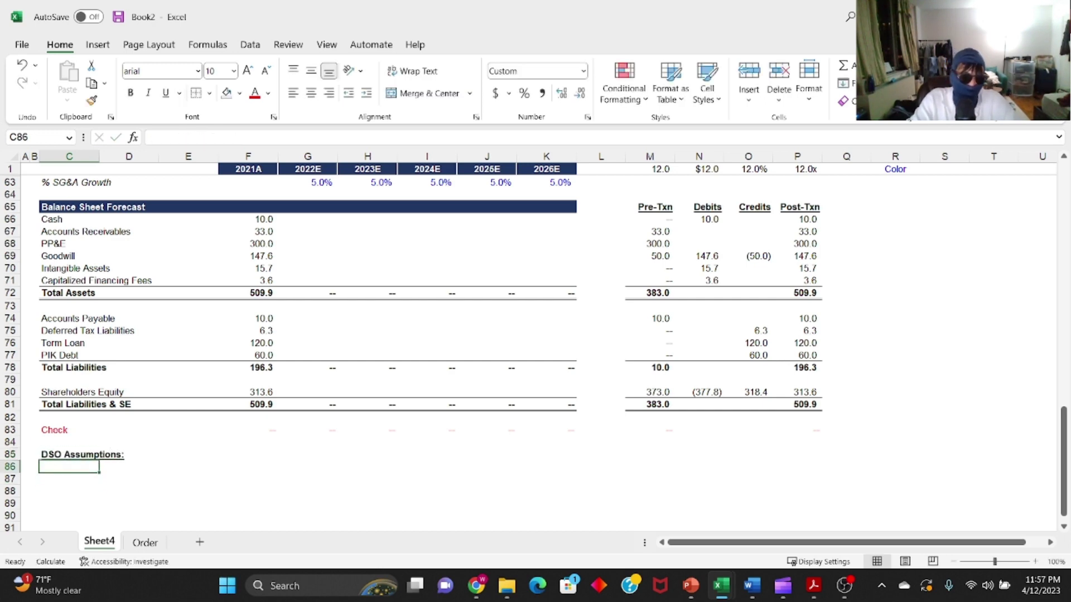
# - Label C86 and C87 under DSO Assumptions by linking them to Accounts Receivables (=C67) and Accounts Payable (=C74)
pyautogui.write('=')
pyautogui.press('Up')
pyautogui.press('Up')
pyautogui.press('Up')
pyautogui.press('Up')
pyautogui.press('Up')
pyautogui.press('Up')
pyautogui.press('Up')
pyautogui.press('Up')
pyautogui.press('Up')
pyautogui.press('Up')
pyautogui.press('Up')
pyautogui.press('Up')
pyautogui.press('Up')
pyautogui.press('Up')
pyautogui.press('Up')
pyautogui.press('Up')
pyautogui.press('Up')
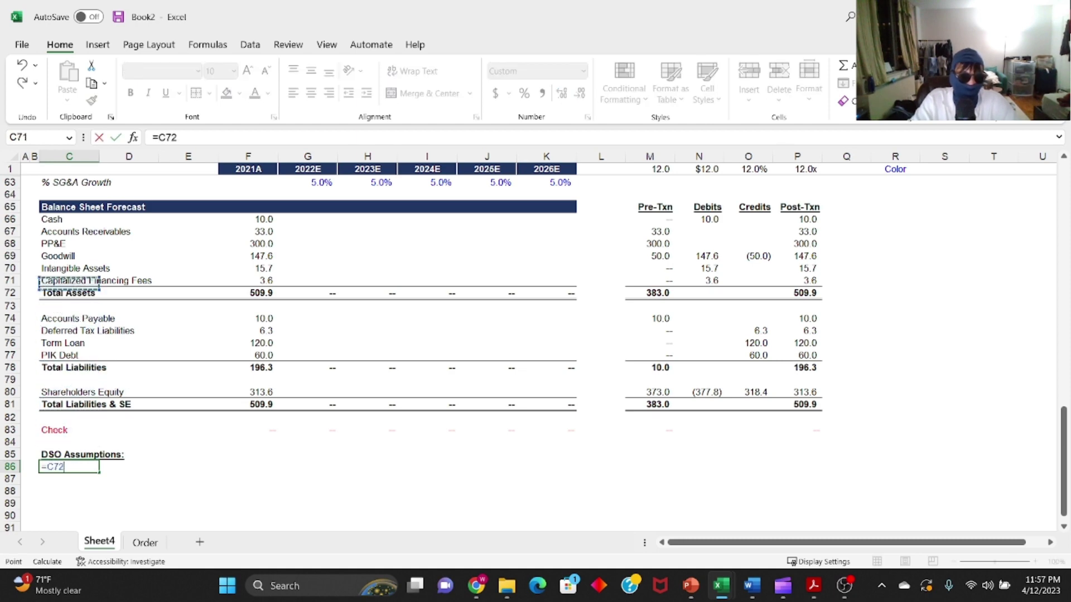
pyautogui.press('Up')
pyautogui.press('Up')
pyautogui.press('Return')
pyautogui.press('F2')
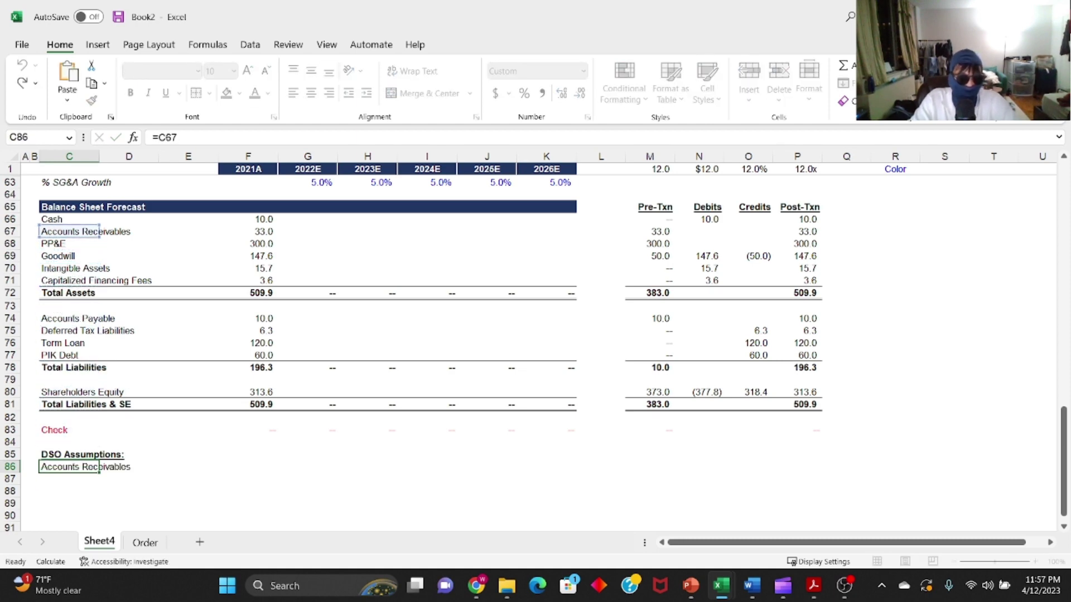
pyautogui.write('=C74')
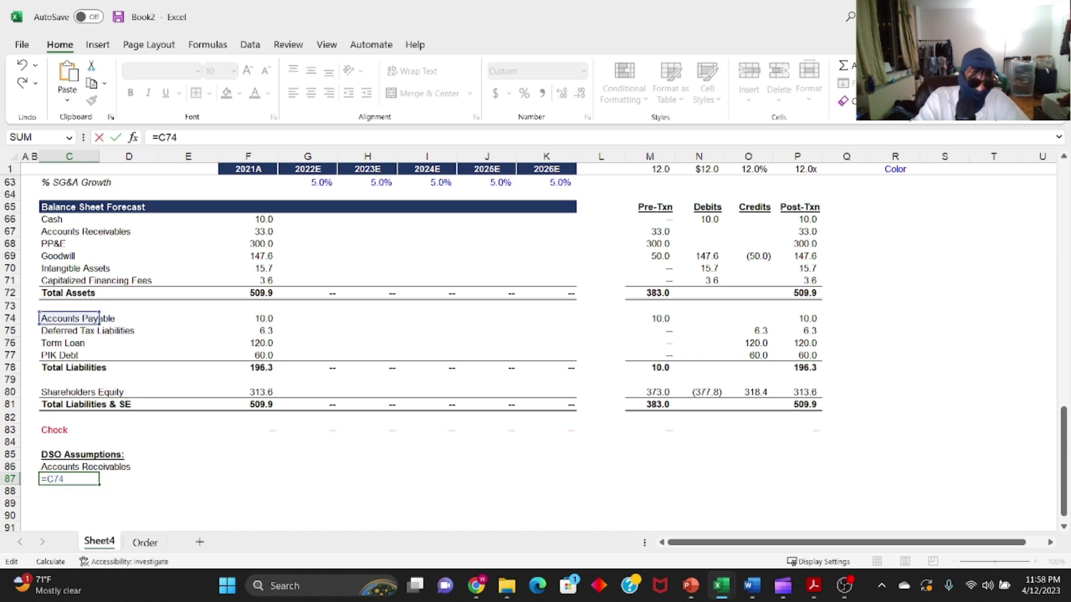
pyautogui.hotkey('ctrl', 'Return')
# - Convert the linked row labels in C86:C87 to static values by pasting them over themselves as values
pyautogui.press('Up')
pyautogui.hotkey('shift', 'Down')
pyautogui.hotkey('ctrl', 'c')
pyautogui.hotkey('alt', 'e')
pyautogui.press('s')
pyautogui.press('v')
pyautogui.press('Return')
pyautogui.press('F2')
pyautogui.press('Tab')
pyautogui.press('Tab')
pyautogui.press('Tab')
pyautogui.press('Left')
pyautogui.press('Right')
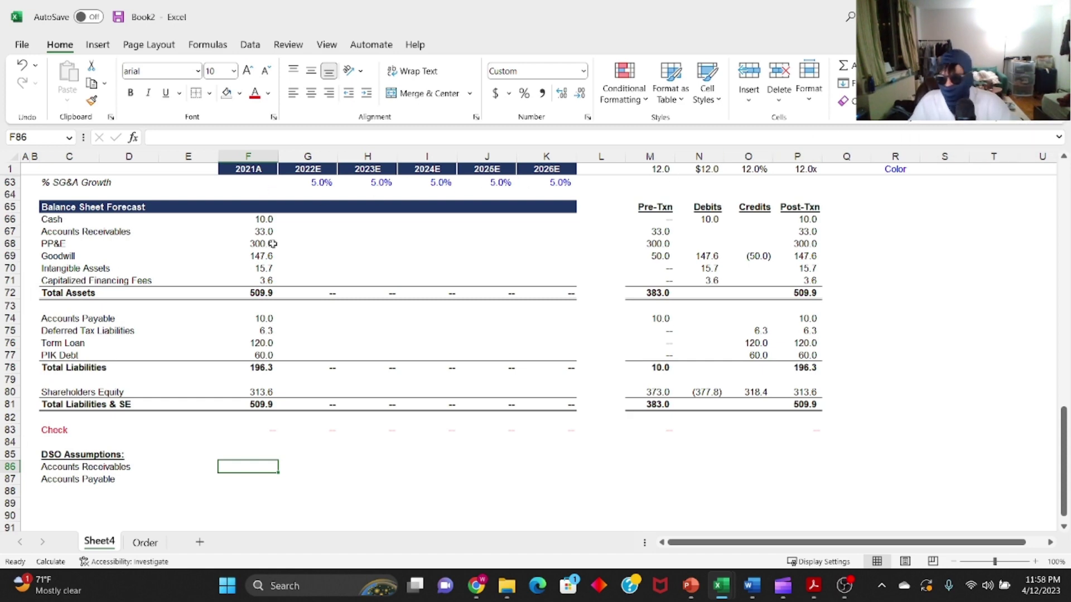
pyautogui.moveTo(89, 231); pyautogui.dragTo(253, 233)
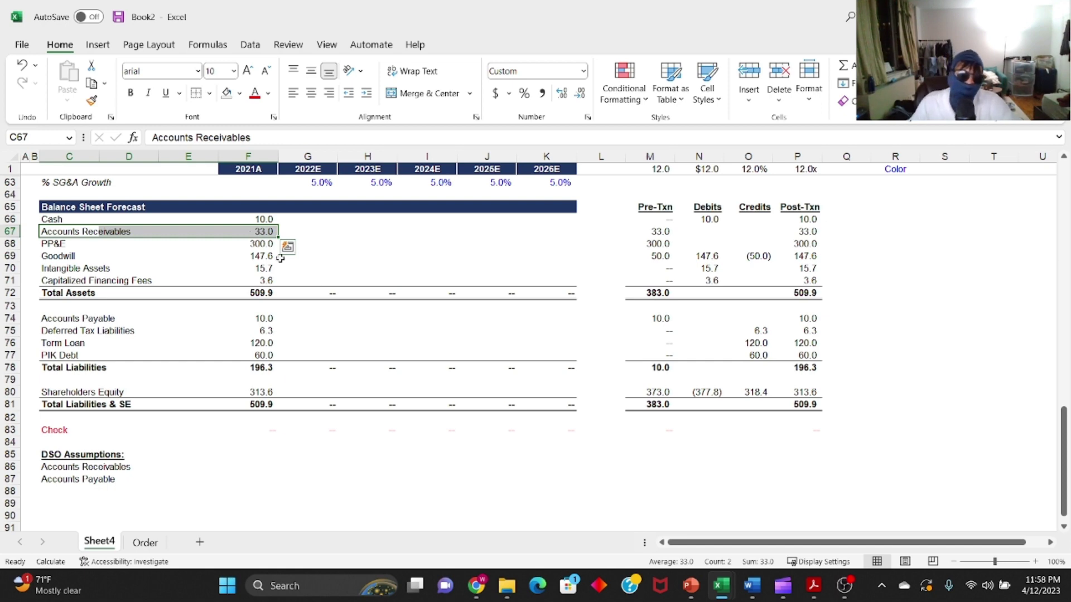
pyautogui.click(257, 232)
pyautogui.click(229, 470)
pyautogui.write('=')
pyautogui.hotkey('ctrl', 'Up')
pyautogui.hotkey('ctrl', 'Up')
pyautogui.hotkey('ctrl', 'Up')
pyautogui.hotkey('ctrl', 'Up')
pyautogui.hotkey('ctrl', 'Up')
pyautogui.hotkey('ctrl', 'Up')
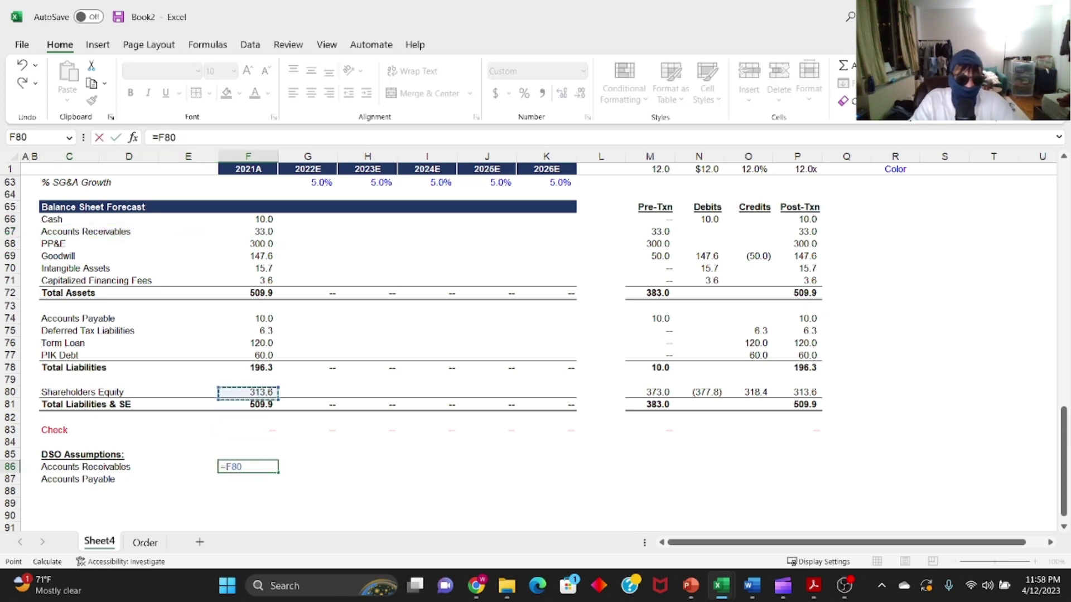
pyautogui.press('Escape')
# - Calculate the 2021A Accounts Receivables days in F86 from receivables and revenue with =F67/F45*365
pyautogui.write('=')
pyautogui.press('Up')
pyautogui.press('Up')
pyautogui.press('Up')
pyautogui.press('Up')
pyautogui.press('Up')
pyautogui.press('Up')
pyautogui.press('Up')
pyautogui.press('Up')
pyautogui.press('Up')
pyautogui.press('Up')
pyautogui.press('Up')
pyautogui.press('Up')
pyautogui.press('Up')
pyautogui.press('Up')
pyautogui.press('Up')
pyautogui.press('Up')
pyautogui.press('Up')
pyautogui.press('Up')
pyautogui.press('Up')
pyautogui.press('Up')
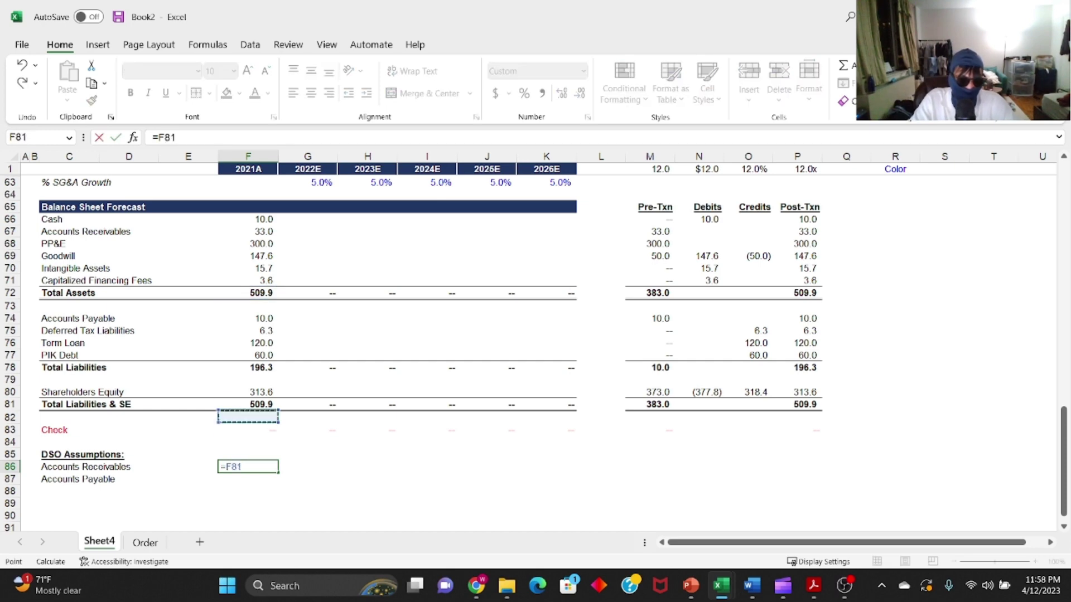
pyautogui.press('Down')
pyautogui.press('Down')
pyautogui.press('Down')
pyautogui.press('Down')
pyautogui.press('Down')
pyautogui.write('/')
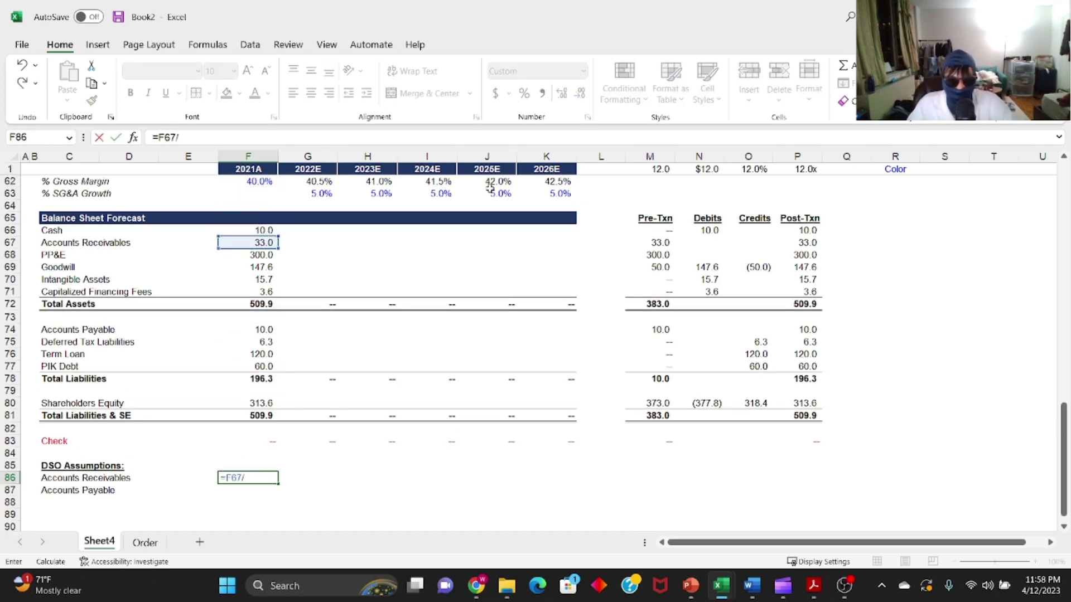
pyautogui.scroll(9, 270, 275)
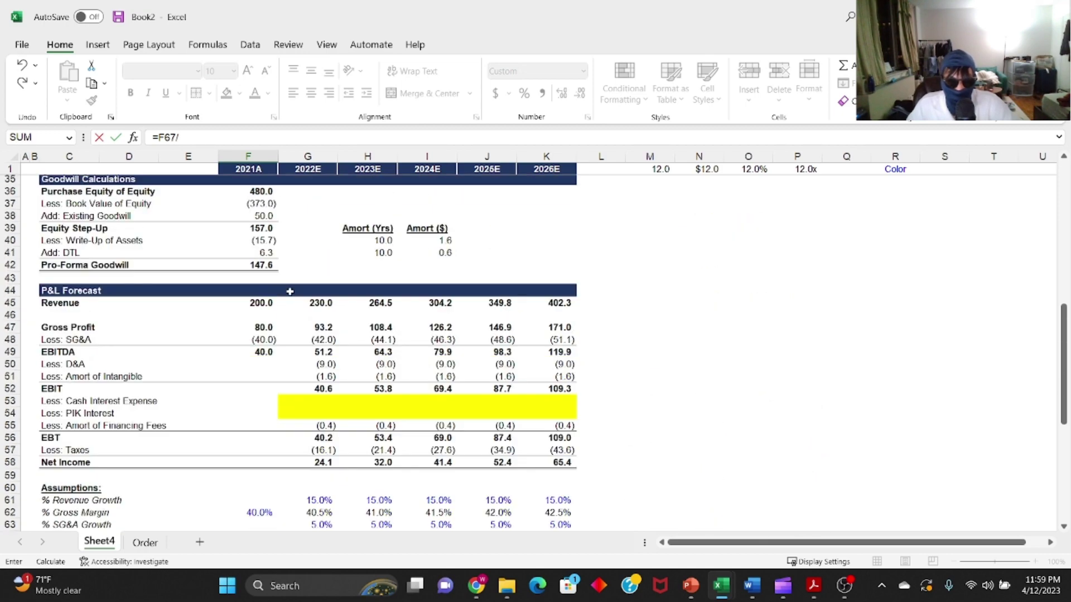
pyautogui.click(266, 303)
pyautogui.scroll(-8, 325, 255)
pyautogui.scroll(5, 326, 242)
pyautogui.scroll(-3, 335, 223)
pyautogui.write('*')
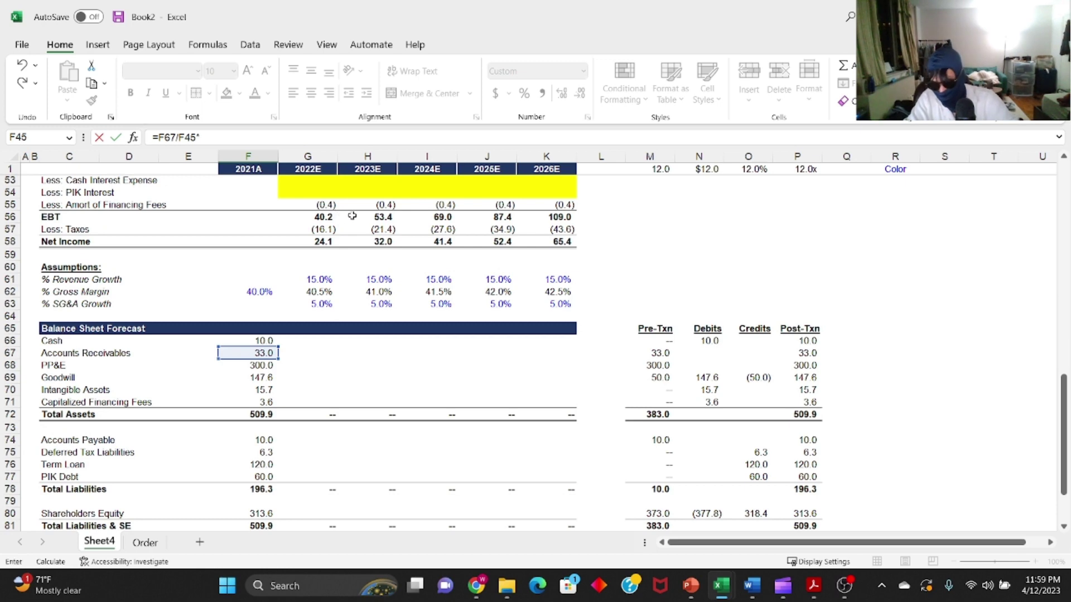
pyautogui.write('365')
pyautogui.scroll(-3, 352, 215)
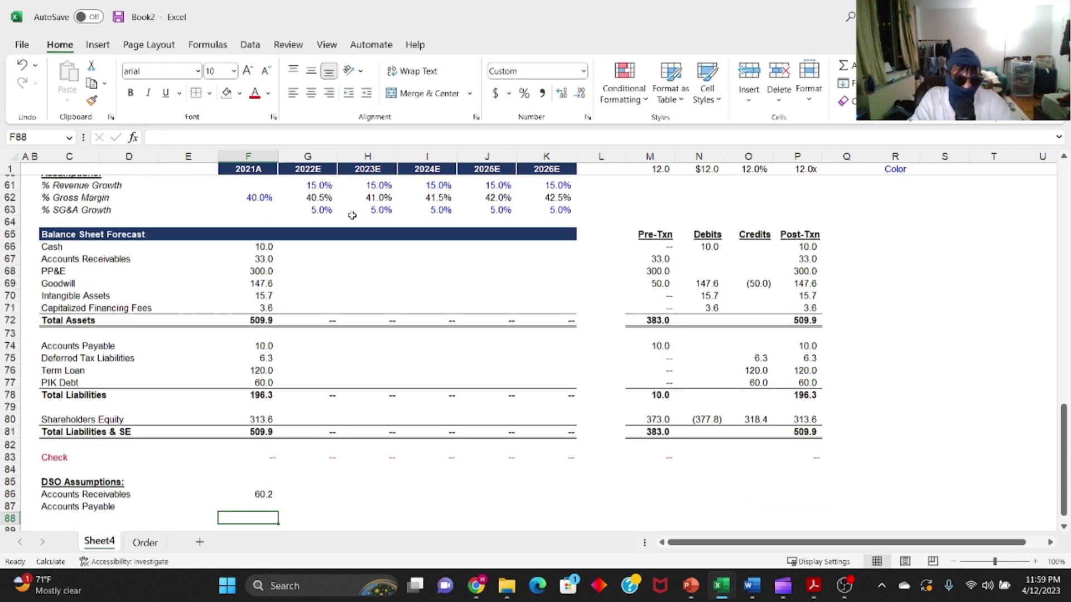
pyautogui.press('Return')
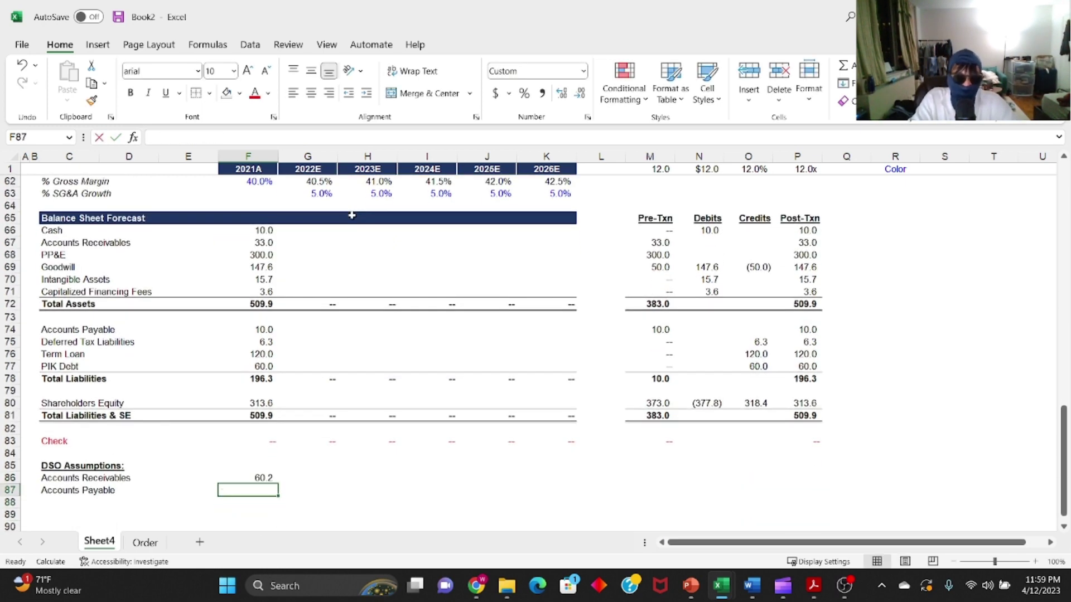
# - Calculate the 2021A Accounts Payable days in F87 from payables and revenue less gross profit with =F74/(F45-F47)*365
pyautogui.write('=')
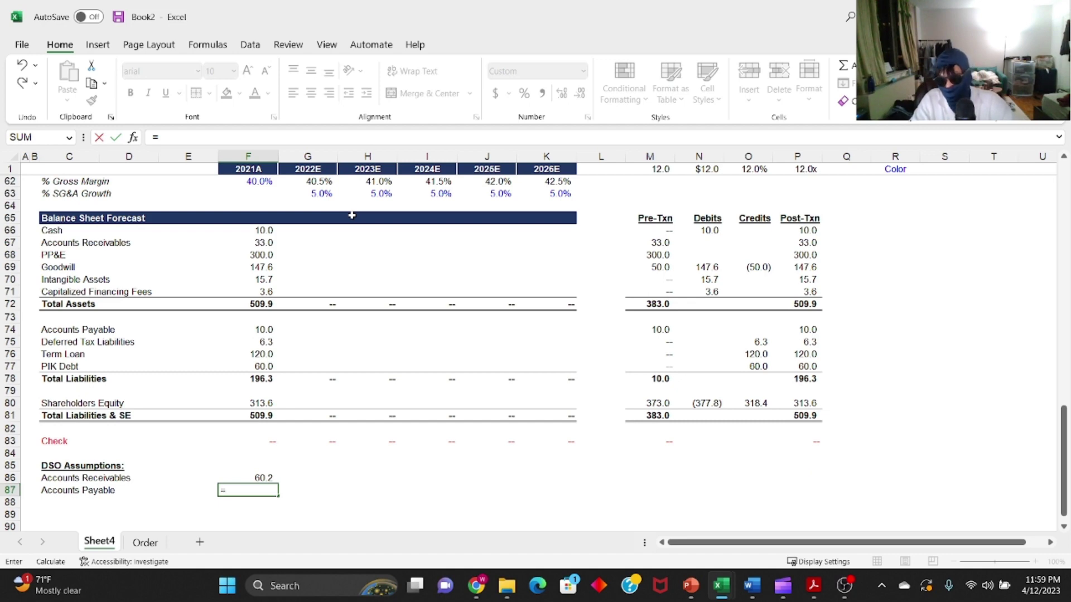
pyautogui.press('Up')
pyautogui.press('Up')
pyautogui.press('Up')
pyautogui.press('Up')
pyautogui.press('Up')
pyautogui.press('Up')
pyautogui.press('Up')
pyautogui.press('Up')
pyautogui.press('Up')
pyautogui.press('Up')
pyautogui.press('Up')
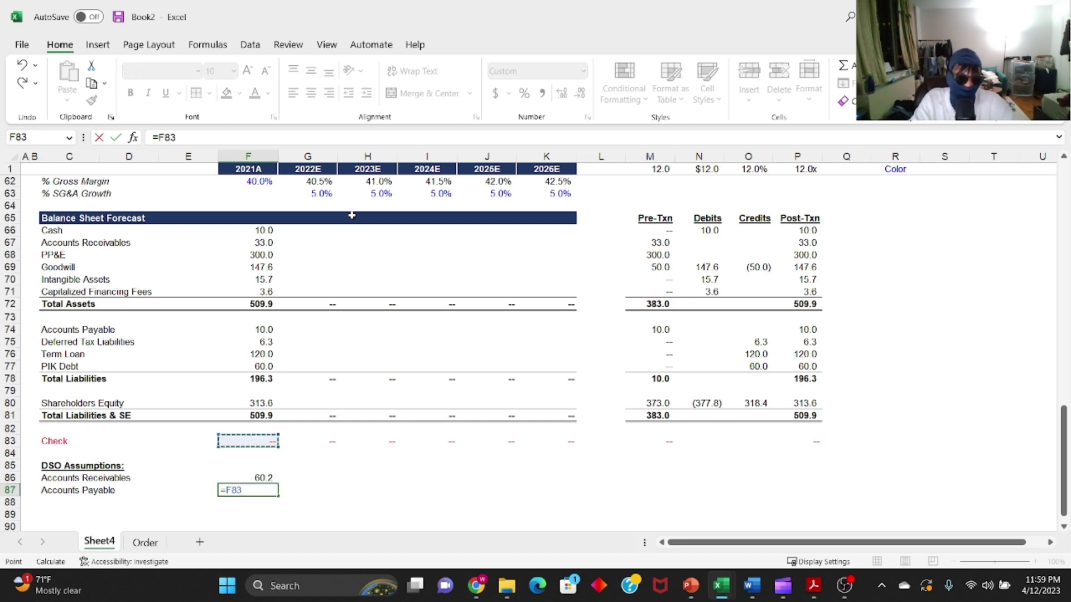
pyautogui.press('Up')
pyautogui.press('Up')
pyautogui.press('Up')
pyautogui.press('Up')
pyautogui.press('Down')
pyautogui.write('/(')
pyautogui.scroll(9, 175, 275)
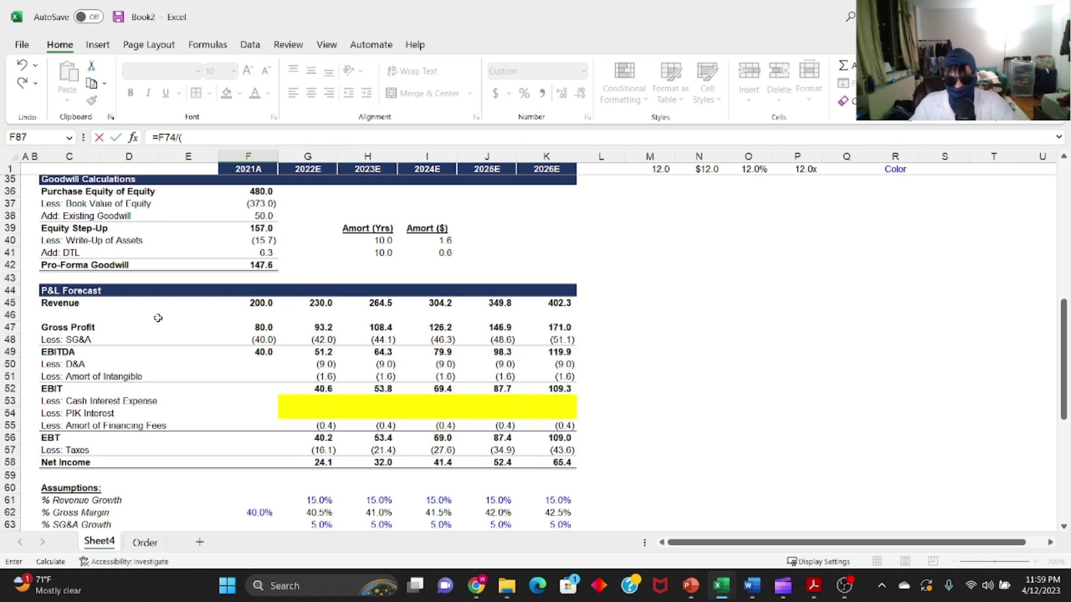
pyautogui.click(246, 302)
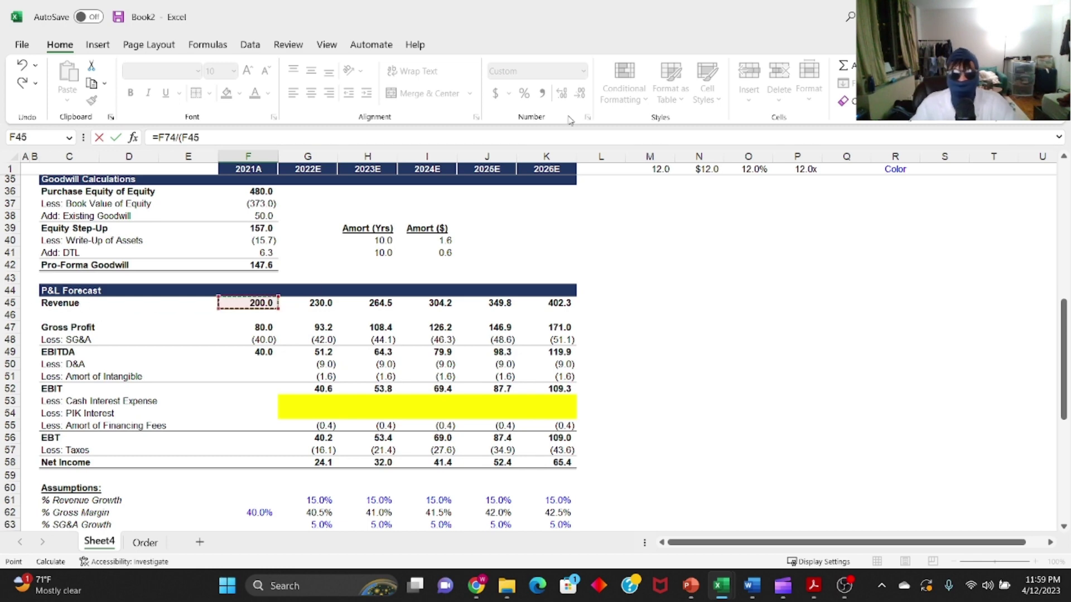
pyautogui.write('-')
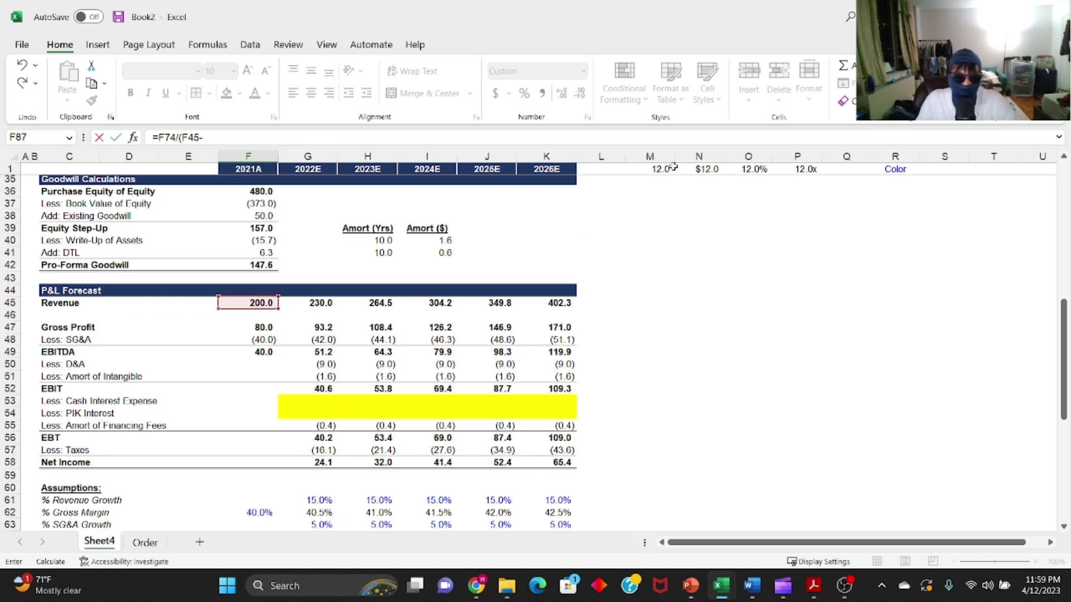
pyautogui.click(249, 327)
pyautogui.write(')*36')
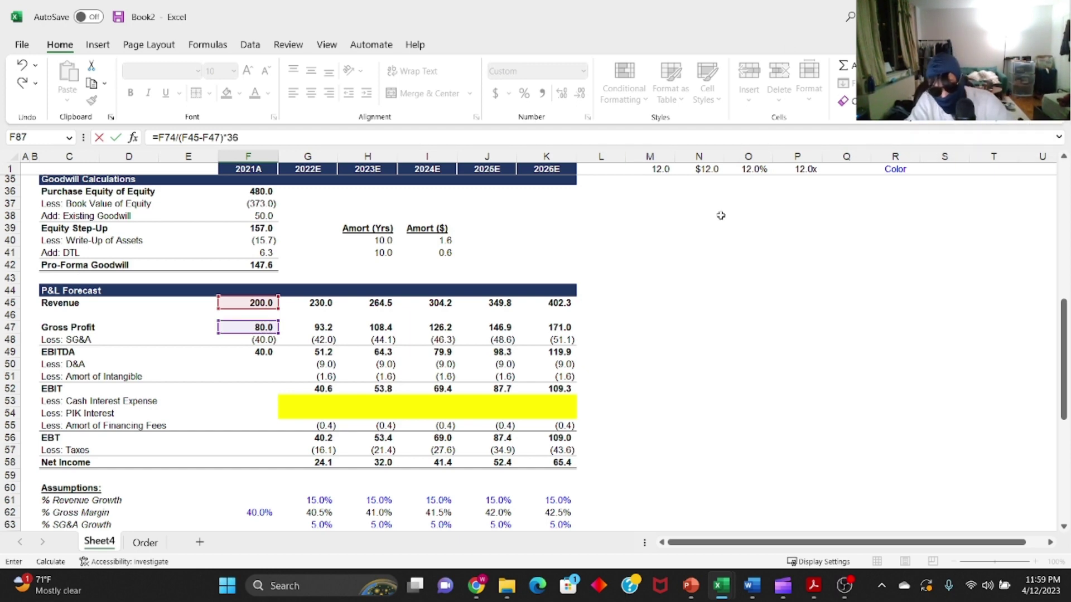
pyautogui.press('Return')
# - Link G86 to the prior-year value with =F86 and copy the formula across G86:K87 for 2022E–2026E
pyautogui.press('Up')
pyautogui.press('Up')
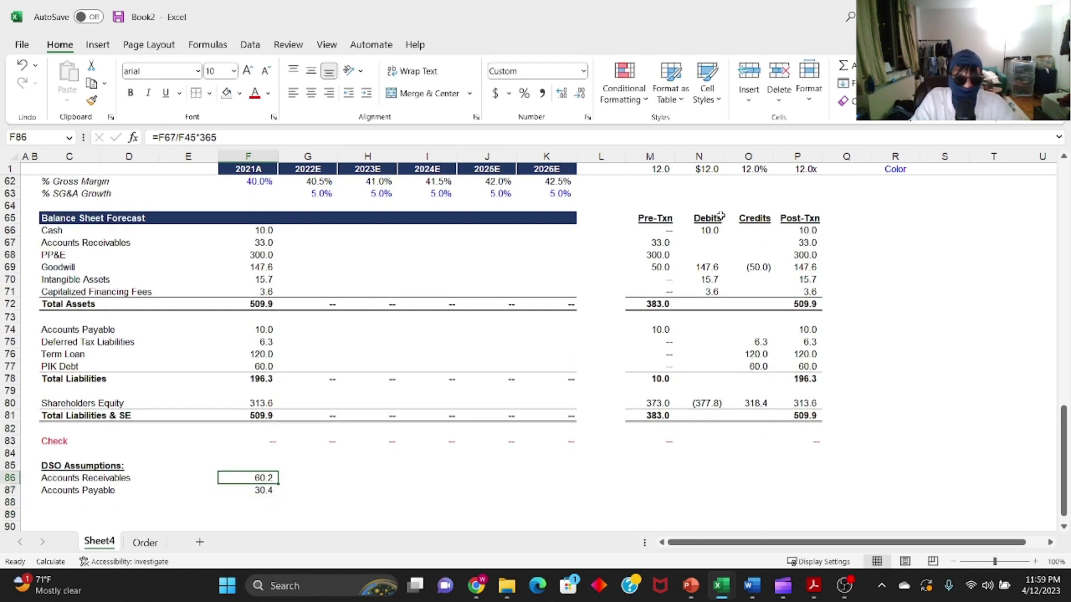
pyautogui.press('Right')
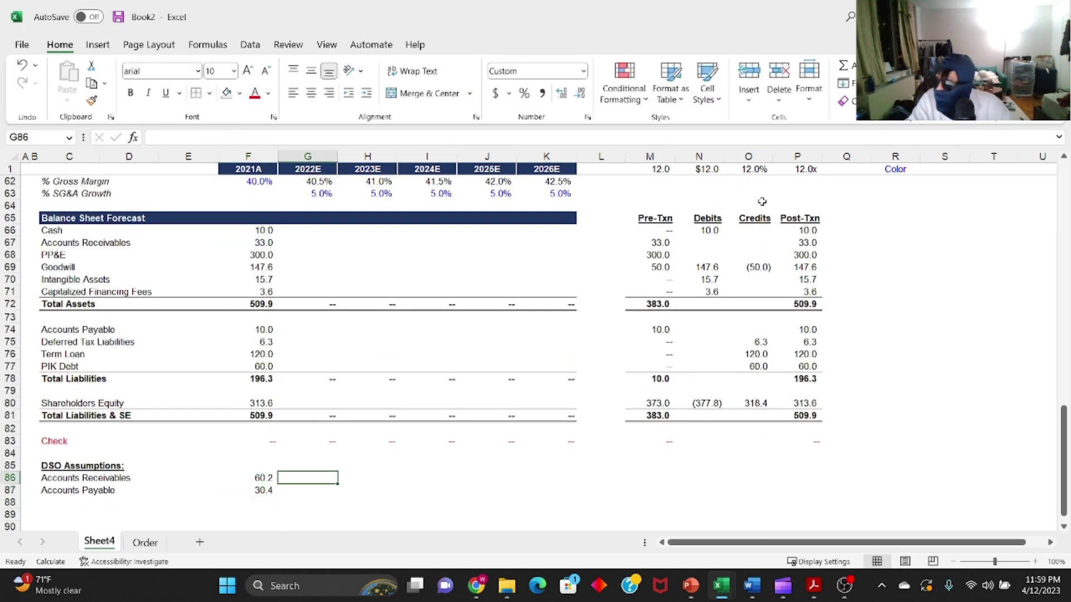
pyautogui.write('=')
pyautogui.press('Left')
pyautogui.hotkey('ctrl', 'Return')
pyautogui.hotkey('ctrl', 'c')
pyautogui.hotkey('shift', 'Down')
pyautogui.hotkey('shift', 'Right')
pyautogui.hotkey('shift', 'Right')
pyautogui.hotkey('shift', 'Right')
pyautogui.hotkey('shift', 'Right')
pyautogui.press('Return')
pyautogui.press('Down')
pyautogui.press('Right')
pyautogui.press('Right')
pyautogui.press('Right')
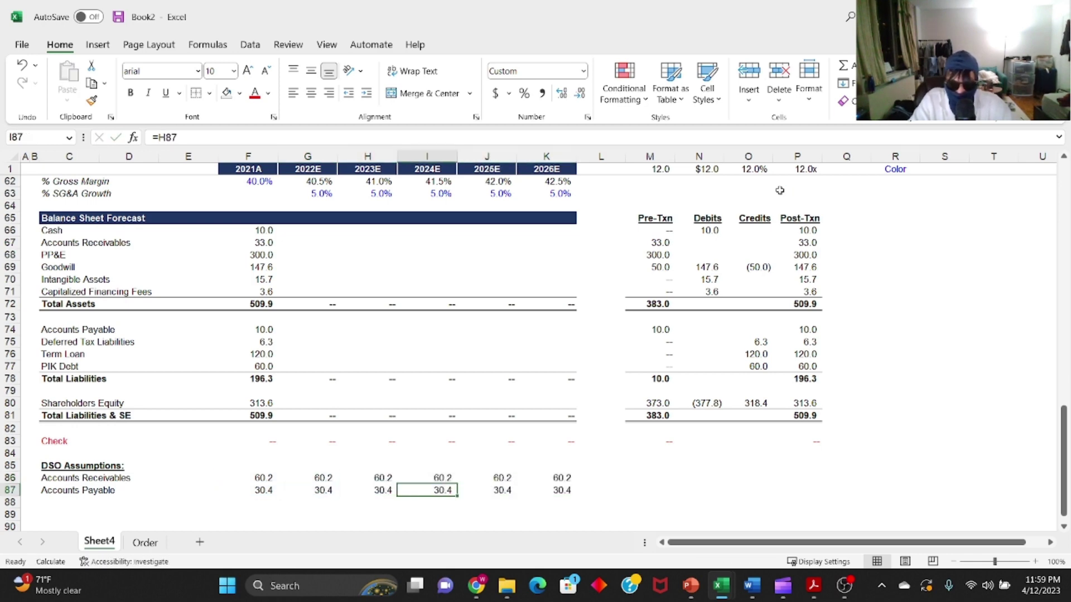
# - Inspect the 2024E Accounts Payable and Accounts Receivables days formulas in I87 and I86
pyautogui.press('F2')
pyautogui.press('Escape')
pyautogui.press('Up')
pyautogui.press('F2')
pyautogui.press('Escape')
pyautogui.press('Down')
pyautogui.press('Left')
pyautogui.press('Left')
pyautogui.press('Left')
pyautogui.press('Left')
pyautogui.press('Down')
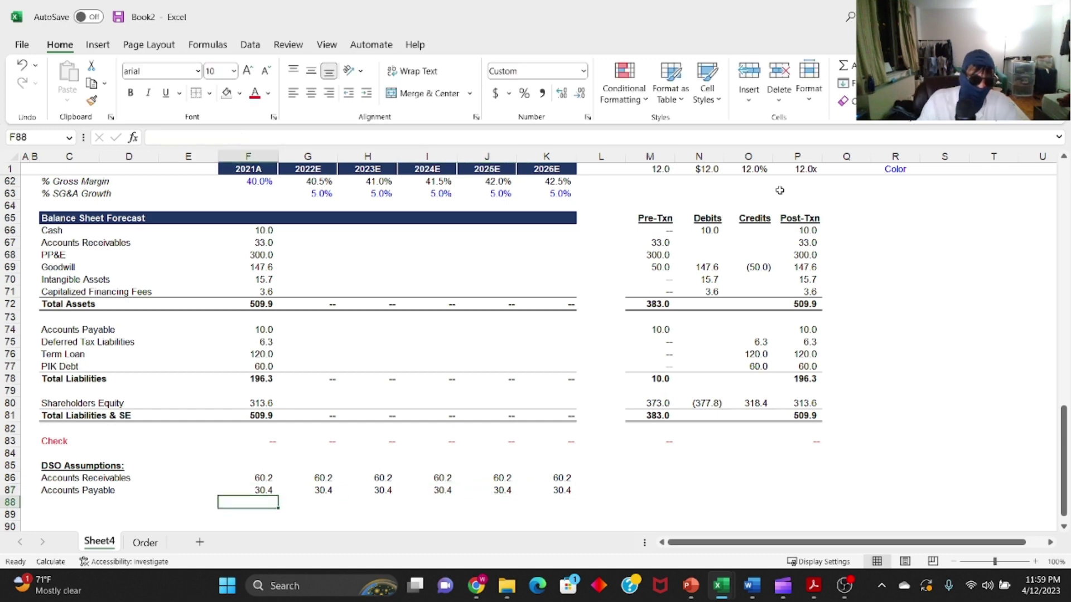
# - Forecast 2022E Accounts Receivables in G67 from receivable days and revenue with =G86/365*G45
pyautogui.scroll(-2, 310, 474)
pyautogui.scroll(2, 306, 424)
pyautogui.click(310, 232)
pyautogui.click(312, 244)
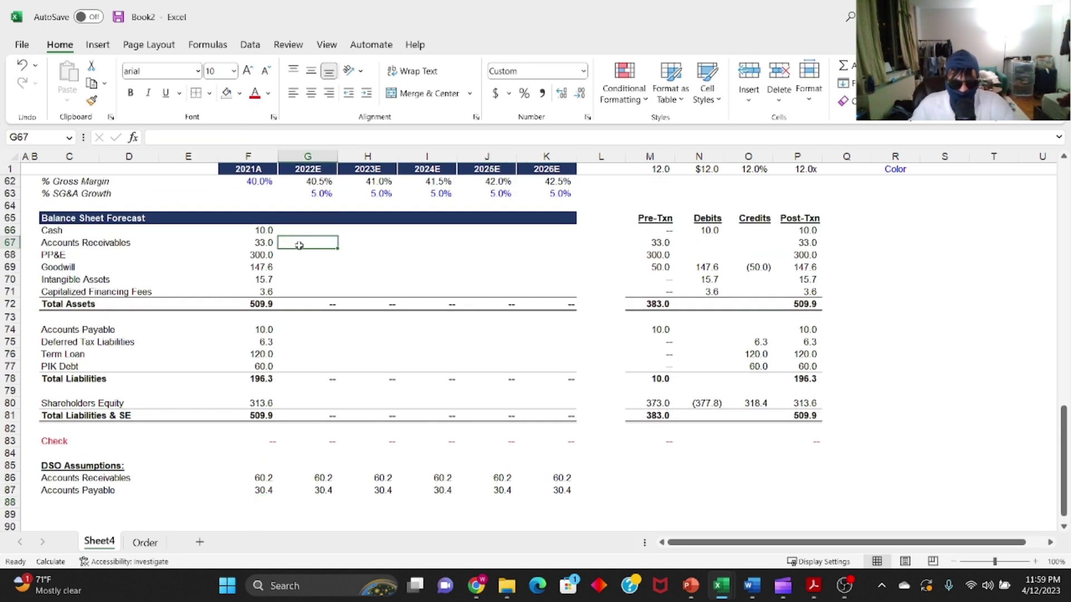
pyautogui.moveTo(1030, 8)
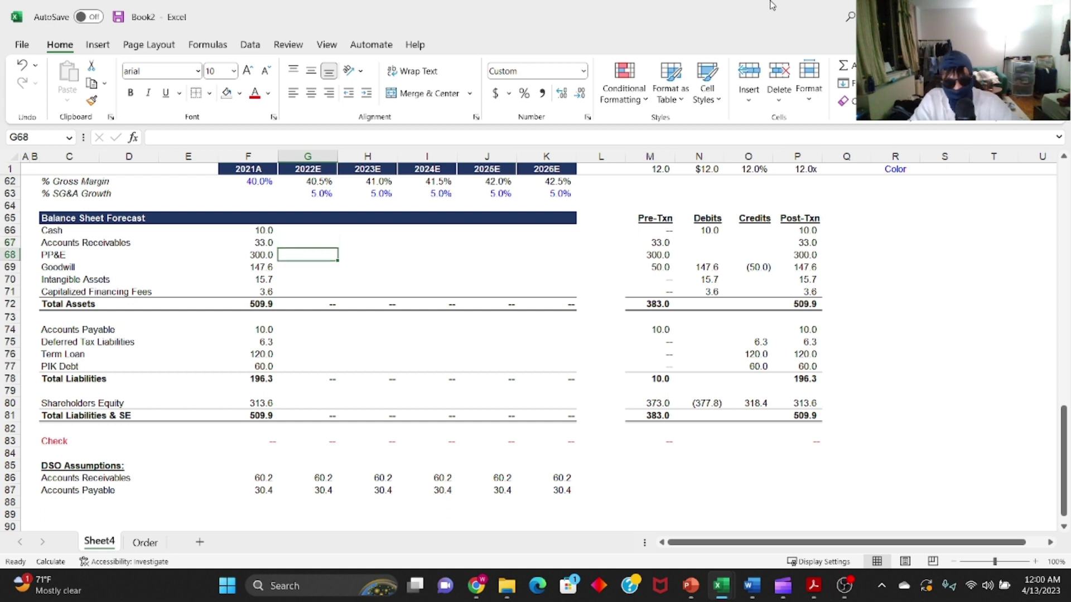
pyautogui.write('=')
pyautogui.press('Down')
pyautogui.press('Down')
pyautogui.press('Down')
pyautogui.press('Down')
pyautogui.press('Down')
pyautogui.press('Down')
pyautogui.press('Down')
pyautogui.press('Down')
pyautogui.press('Down')
pyautogui.press('Down')
pyautogui.press('Down')
pyautogui.press('Down')
pyautogui.press('Down')
pyautogui.press('Down')
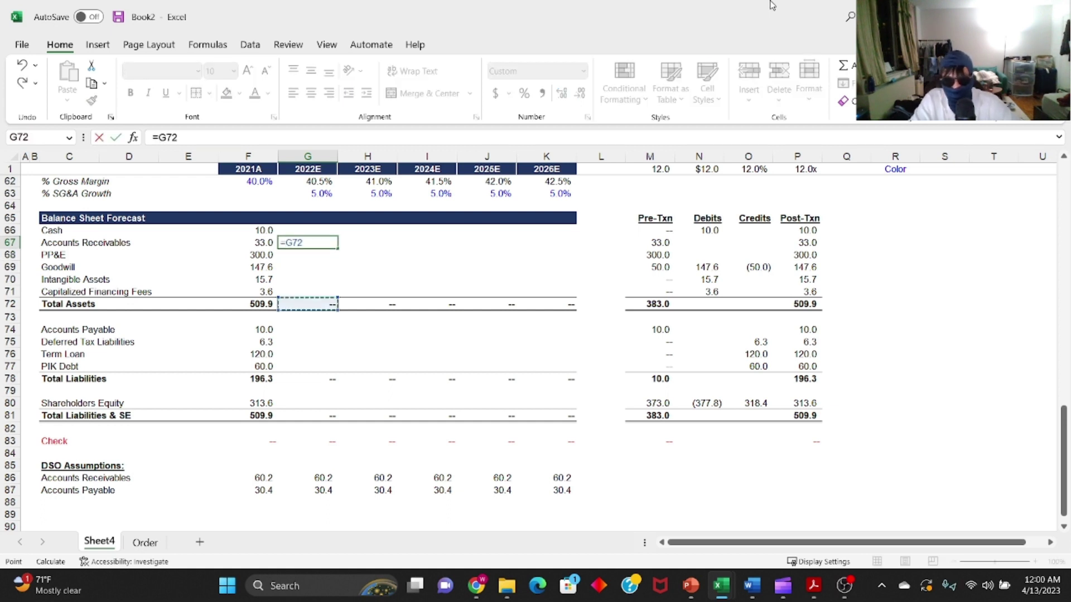
pyautogui.press('Down')
pyautogui.press('Down')
pyautogui.press('Down')
pyautogui.press('Down')
pyautogui.press('Down')
pyautogui.write('/')
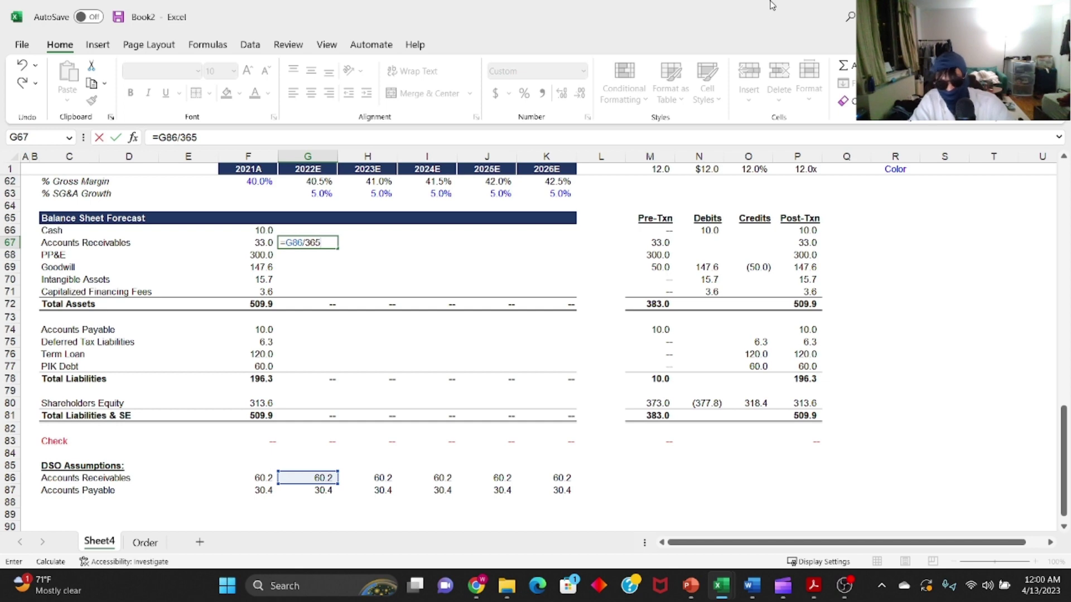
pyautogui.scroll(10, 323, 339)
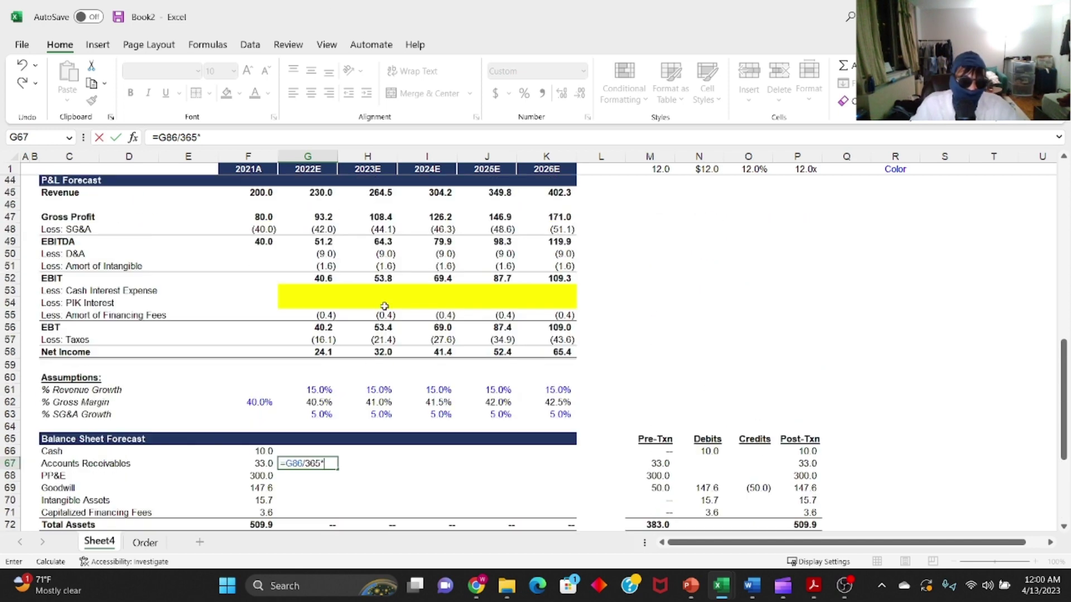
pyautogui.click(323, 339)
pyautogui.scroll(-6, 451, 181)
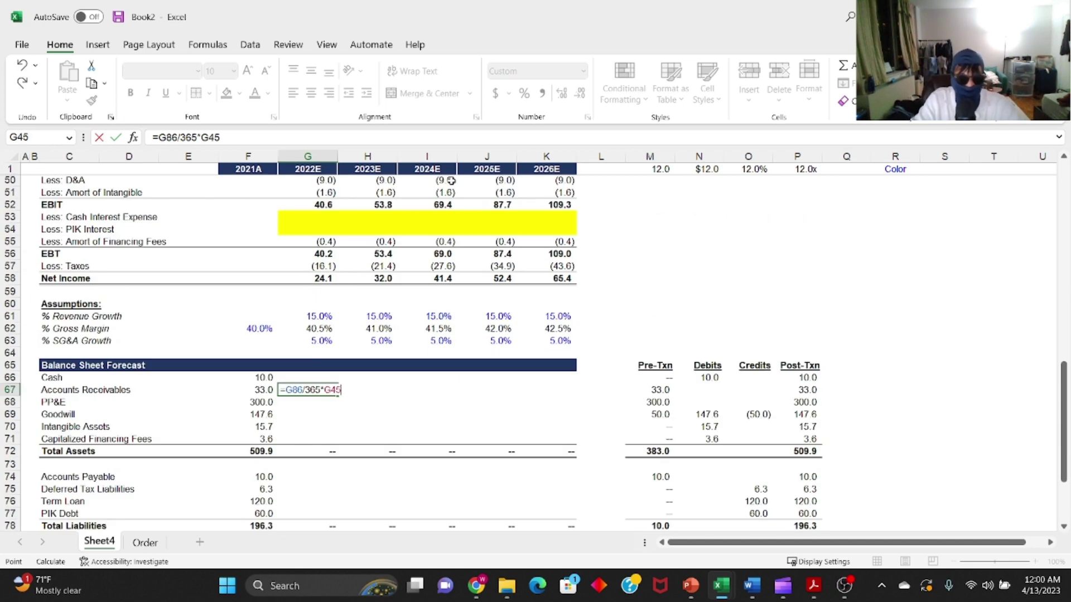
pyautogui.hotkey('ctrl', 'Return')
# - Fill the 2022E Accounts Receivables formula across G67:K67 through 2026E
pyautogui.hotkey('shift', 'Right')
pyautogui.hotkey('shift', 'Right')
pyautogui.hotkey('shift', 'Right')
pyautogui.hotkey('shift', 'Right')
pyautogui.hotkey('ctrl', 'r')
pyautogui.press('Down')
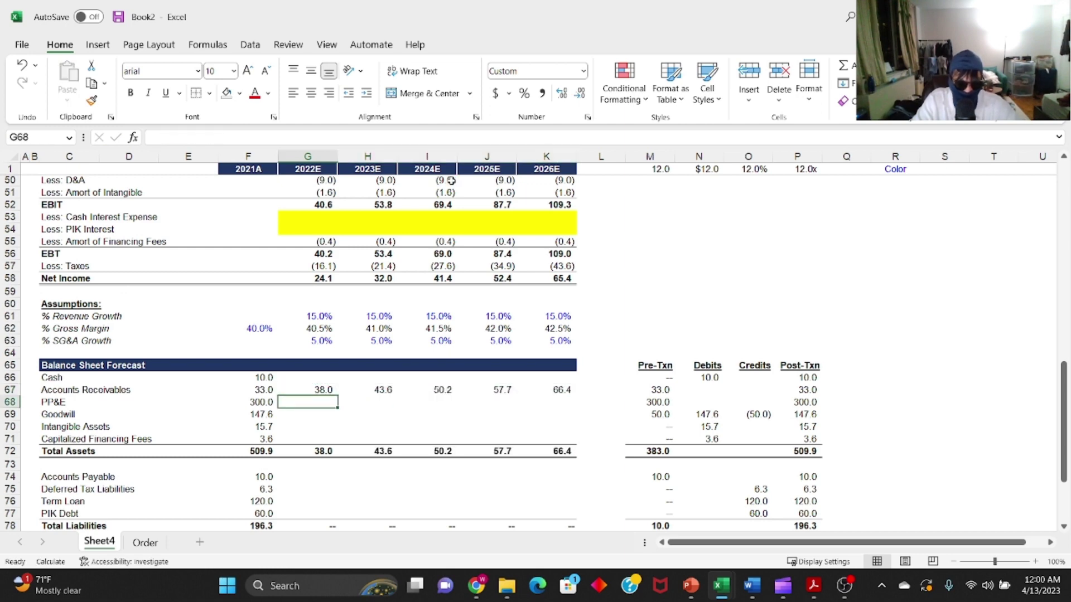
# - Forecast 2022E Accounts Payable in G74 from payable days and revenue less gross profit with =G87/365*(G45-G47)
pyautogui.hotkey('ctrl', 'Down')
pyautogui.hotkey('ctrl', 'Down')
pyautogui.hotkey('ctrl', 'Down')
pyautogui.press('Up')
pyautogui.press('Up')
pyautogui.press('Up')
pyautogui.press('Up')
pyautogui.press('Up')
pyautogui.press('Up')
pyautogui.press('Up')
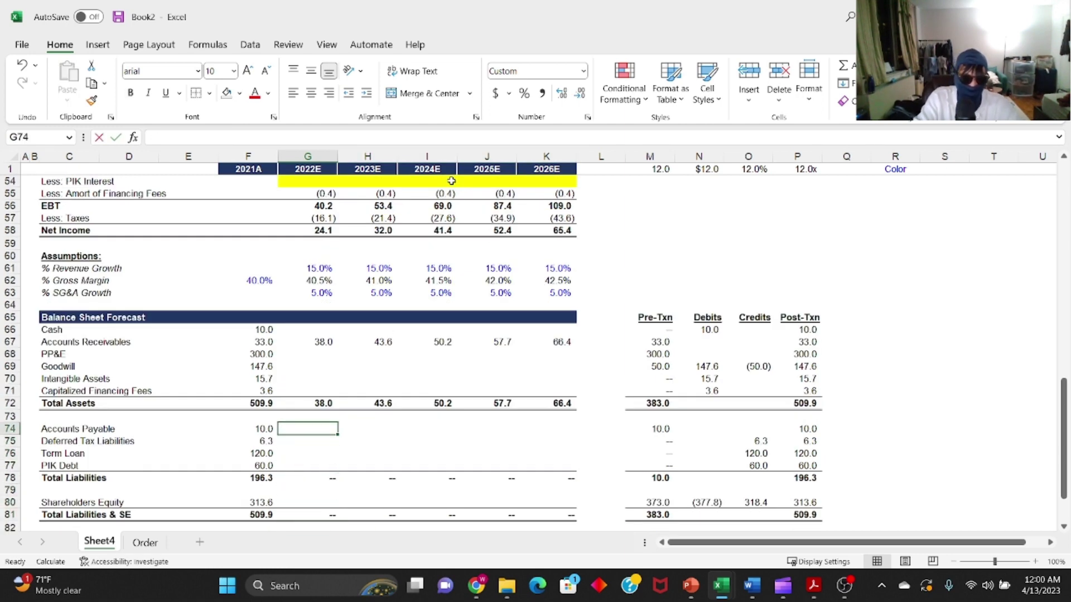
pyautogui.write('=')
pyautogui.scroll(-5, 407, 416)
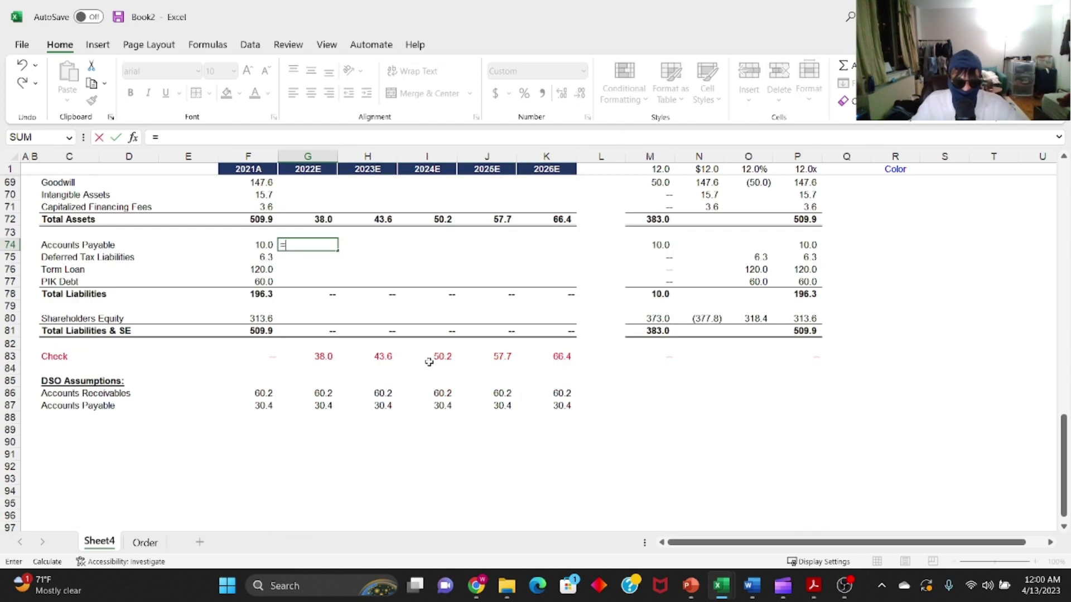
pyautogui.click(329, 405)
pyautogui.write('/365*(')
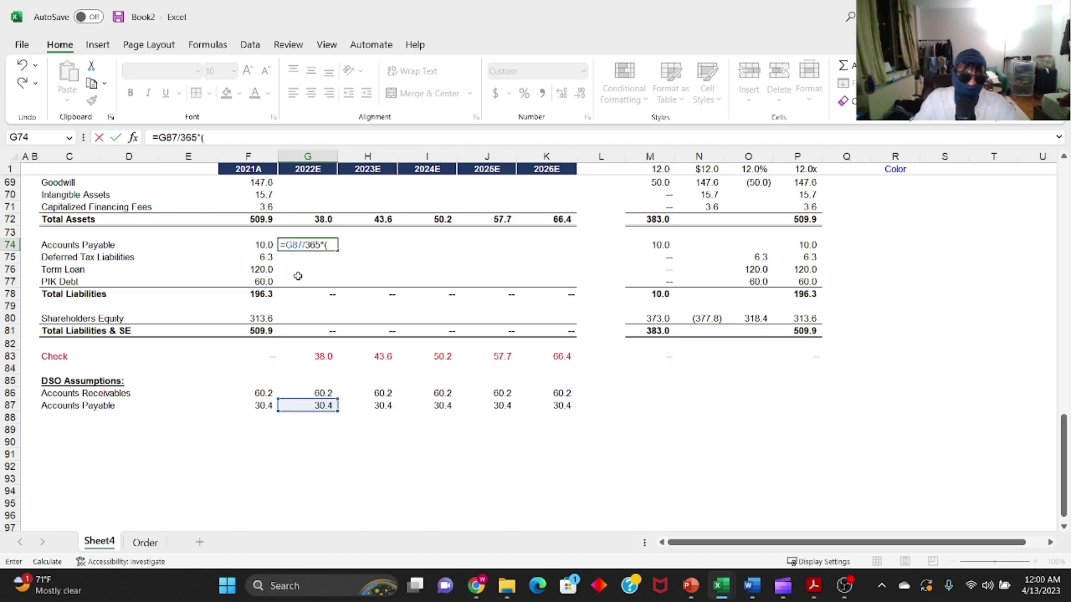
pyautogui.scroll(11, 303, 262)
pyautogui.click(319, 291)
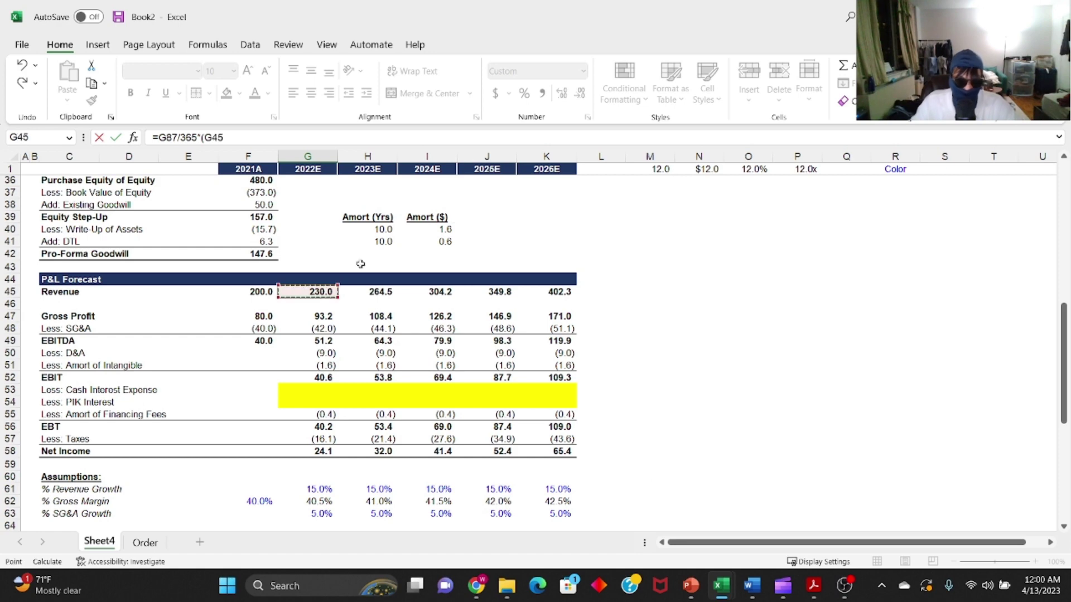
pyautogui.write('-')
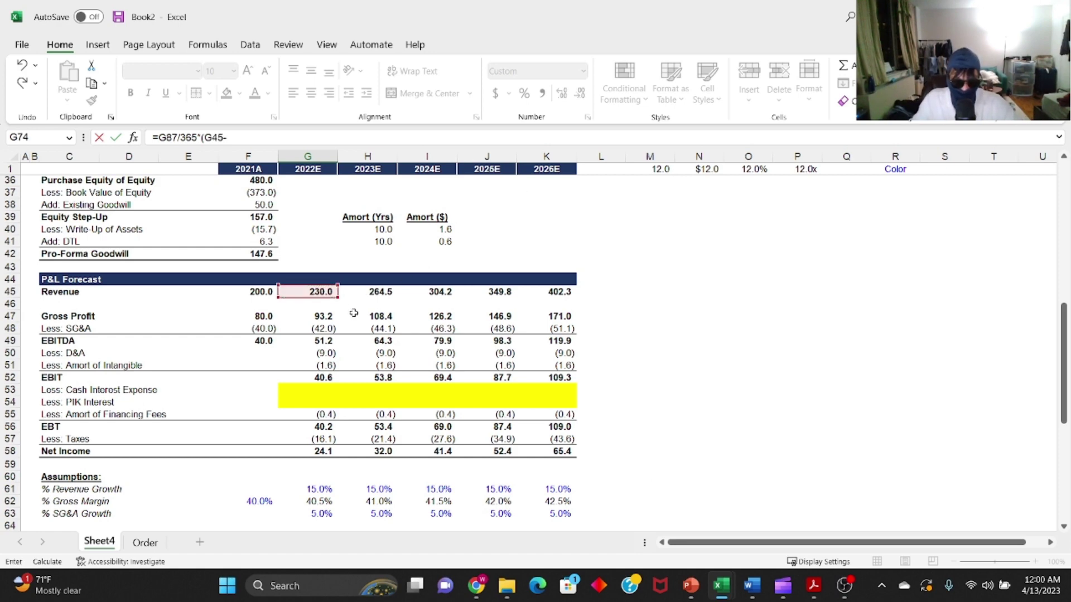
pyautogui.click(326, 314)
pyautogui.write(')')
pyautogui.press('Return')
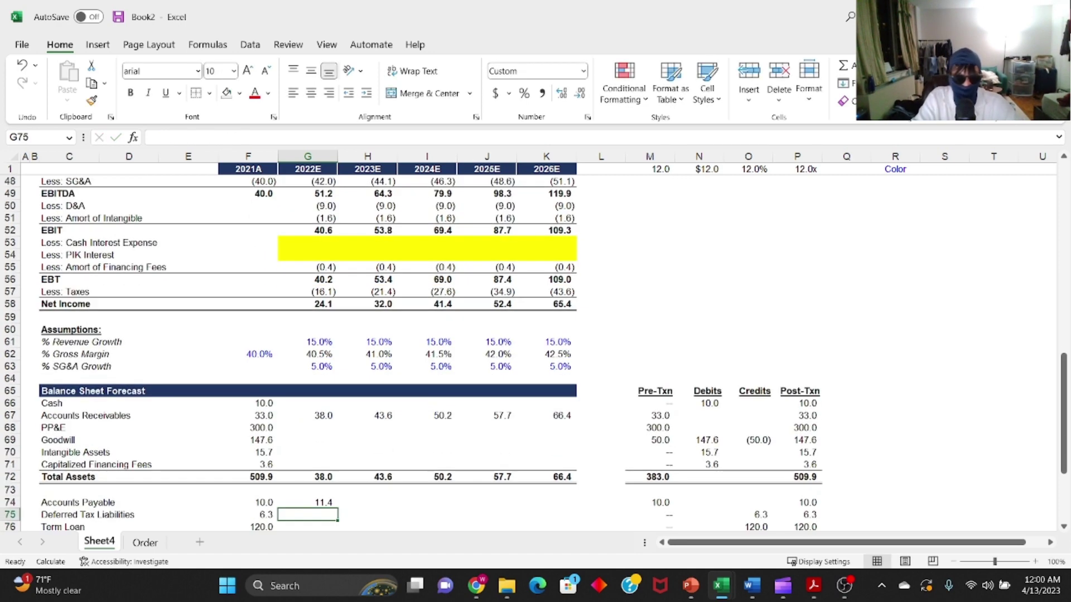
# - Copy the 2022E Accounts Payable formula across row 74 through 2026E in K74
pyautogui.press('Up')
pyautogui.hotkey('ctrl', 'c')
pyautogui.hotkey('shift', 'Right')
pyautogui.hotkey('shift', 'Right')
pyautogui.hotkey('shift', 'Right')
pyautogui.hotkey('shift', 'Right')
pyautogui.press('Return')
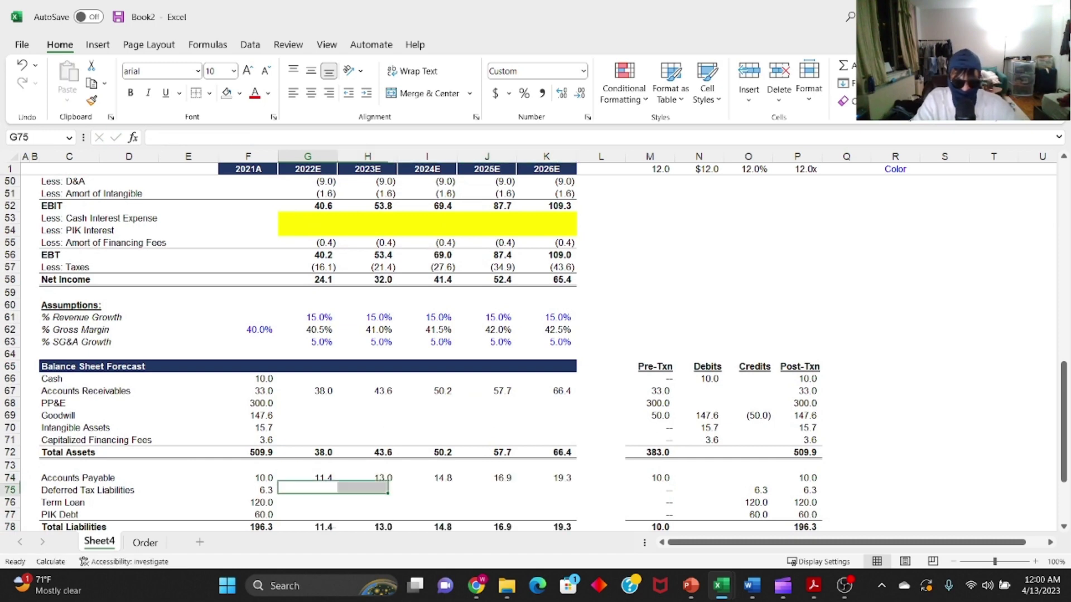
# - Inspect the cell references in the 2022E Accounts Payable formula in G74
pyautogui.press('F2')
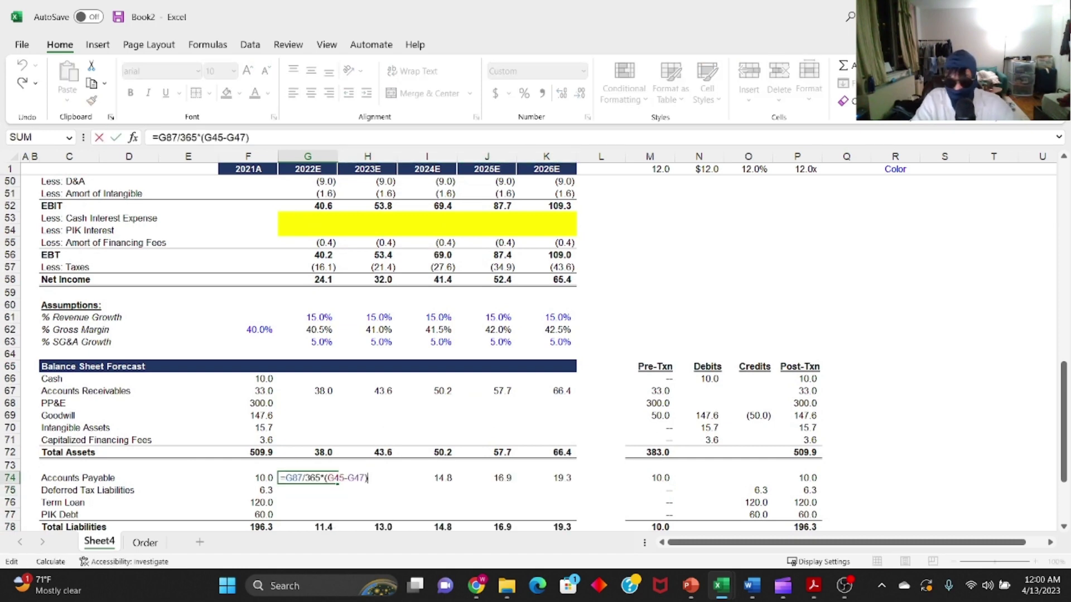
pyautogui.scroll(-5, 335, 382)
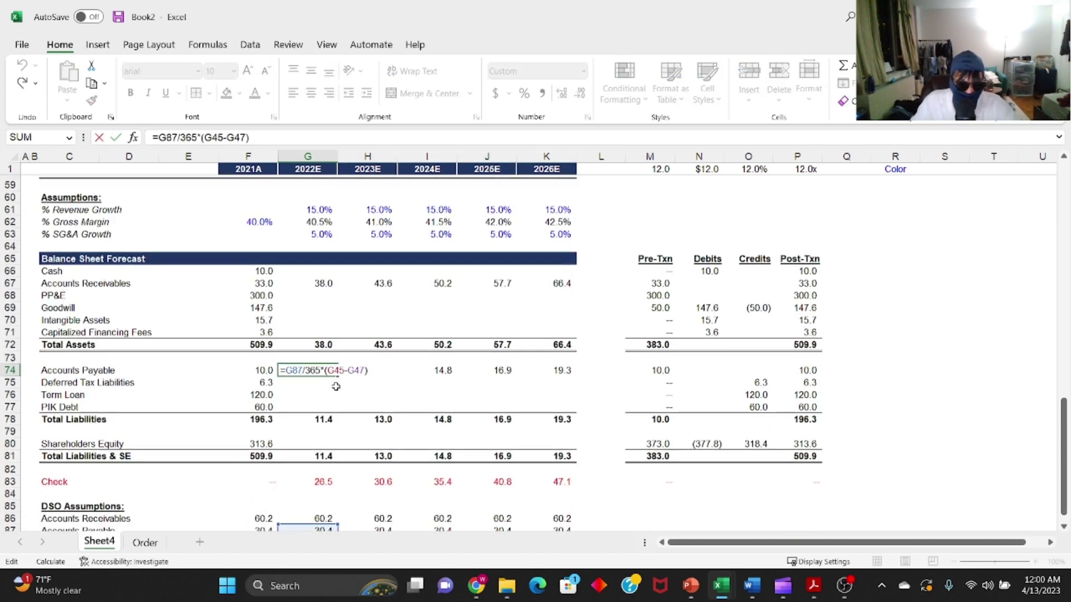
pyautogui.press('Escape')
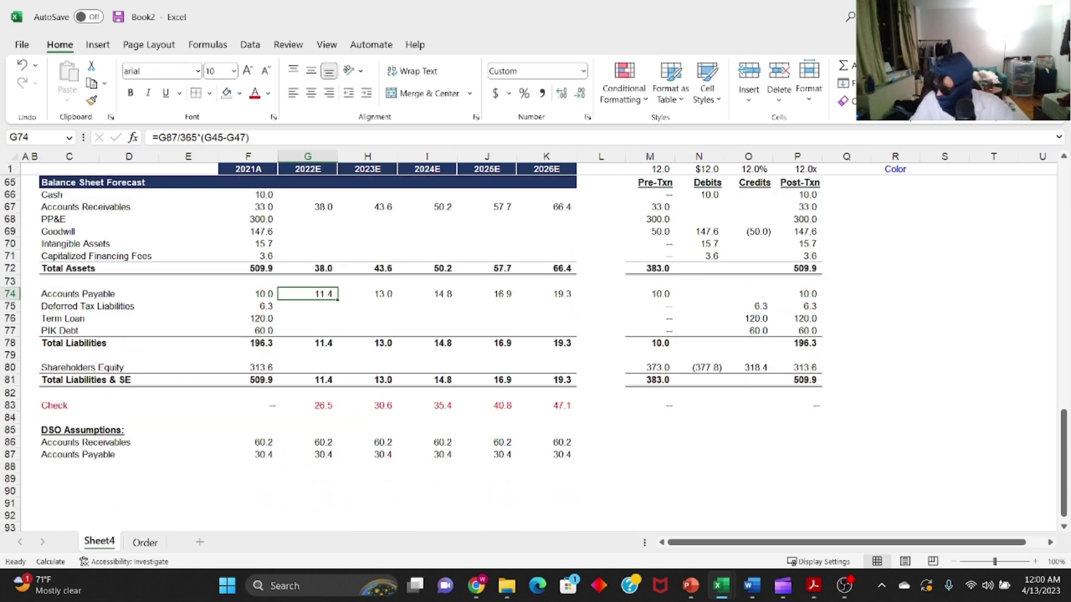
pyautogui.hotkey('alt', 'Tab')
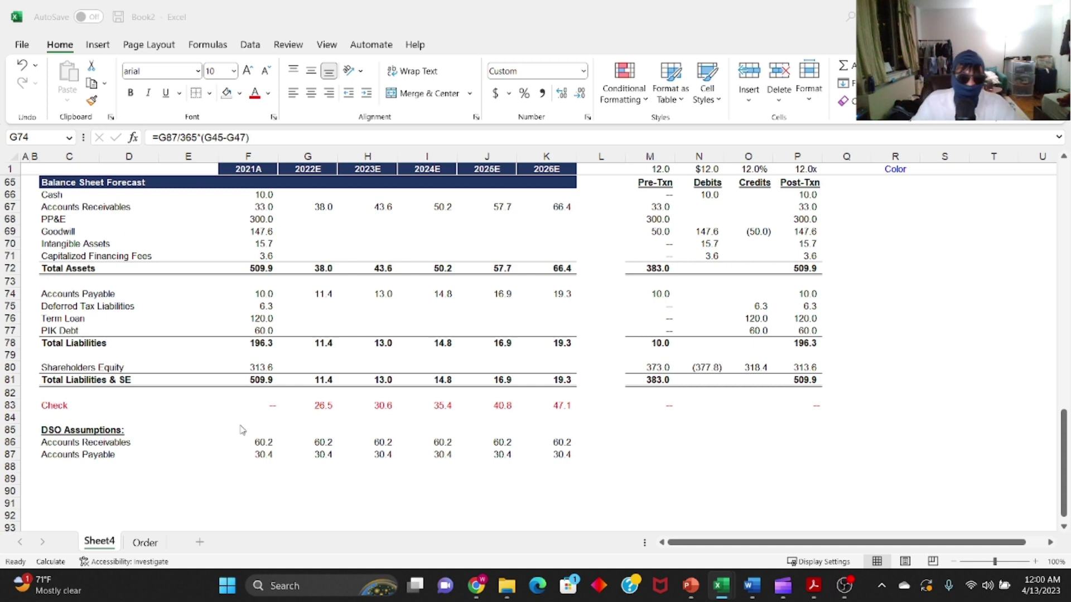
pyautogui.click(306, 396)
pyautogui.hotkey('alt', 'Tab')
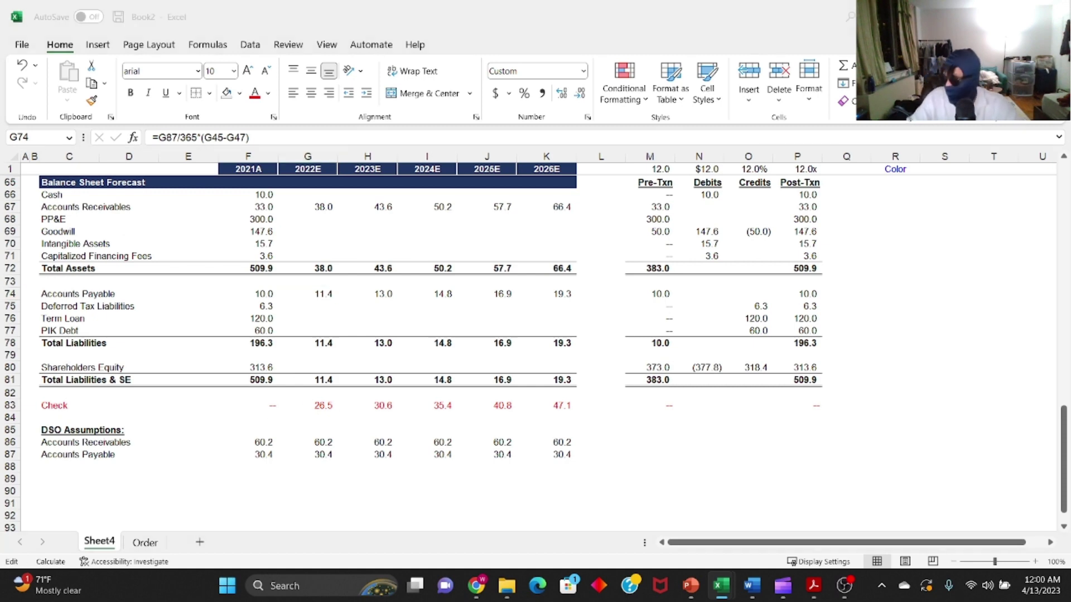
pyautogui.press('Escape')
pyautogui.hotkey('ctrl', 'c')
pyautogui.press('Escape')
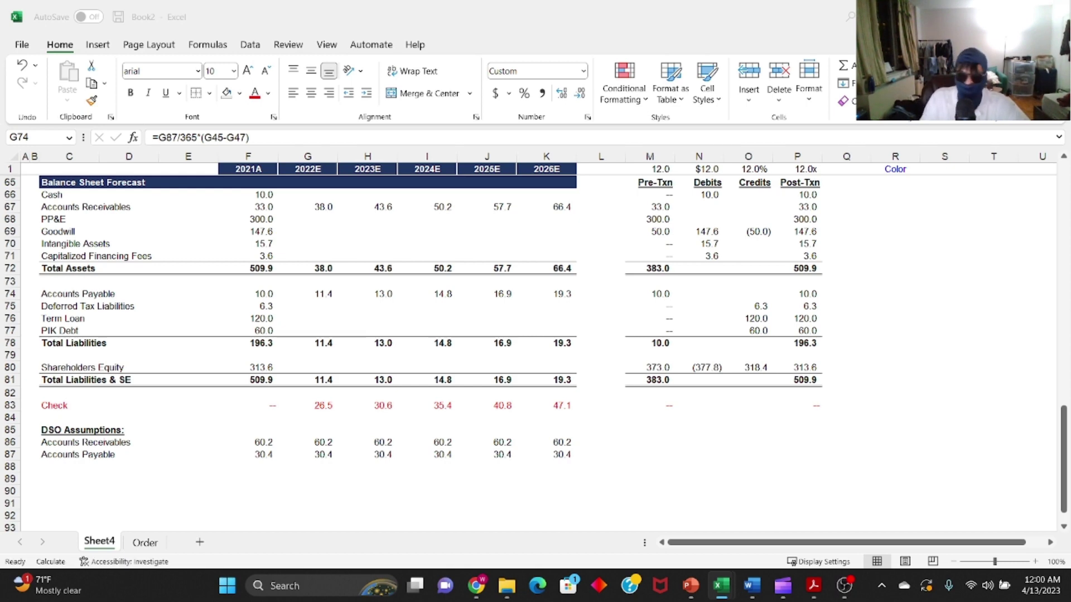
pyautogui.hotkey('alt', 'Tab')
pyautogui.click(320, 306)
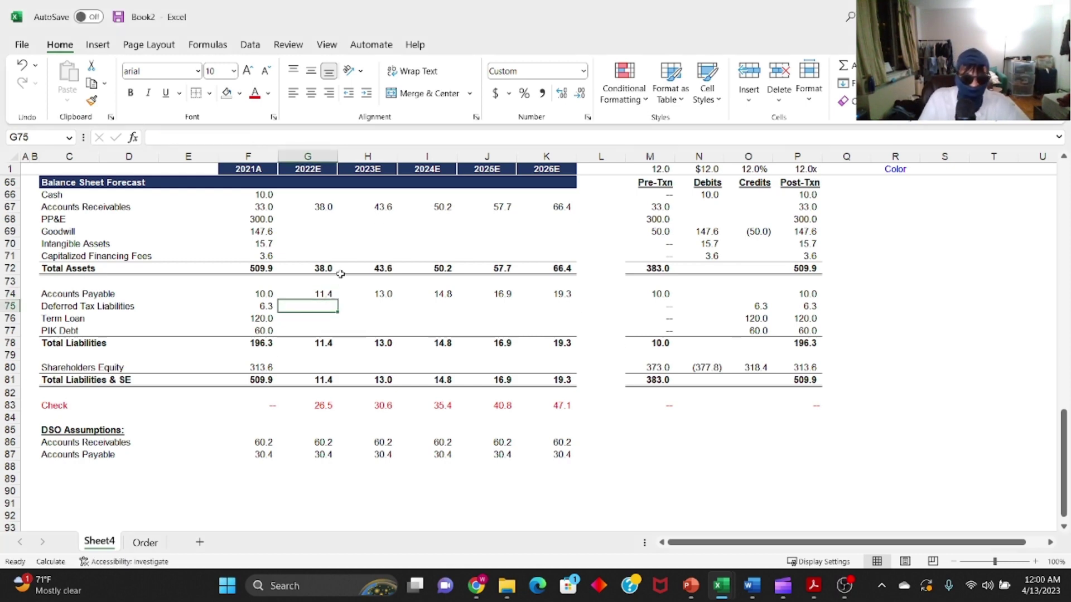
pyautogui.scroll(-1, 279, 282)
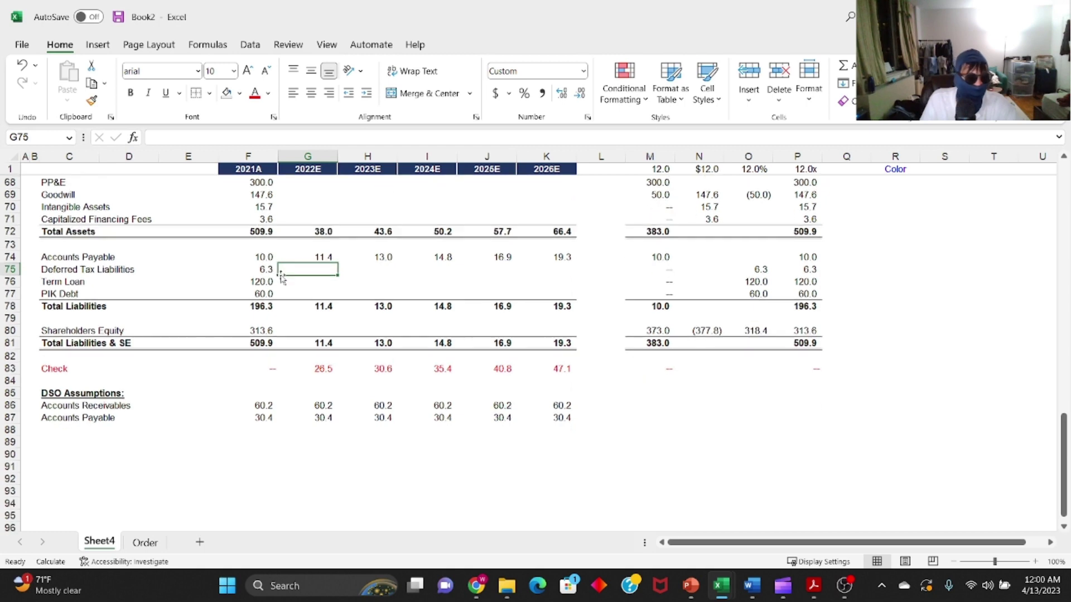
pyautogui.scroll(2, 321, 308)
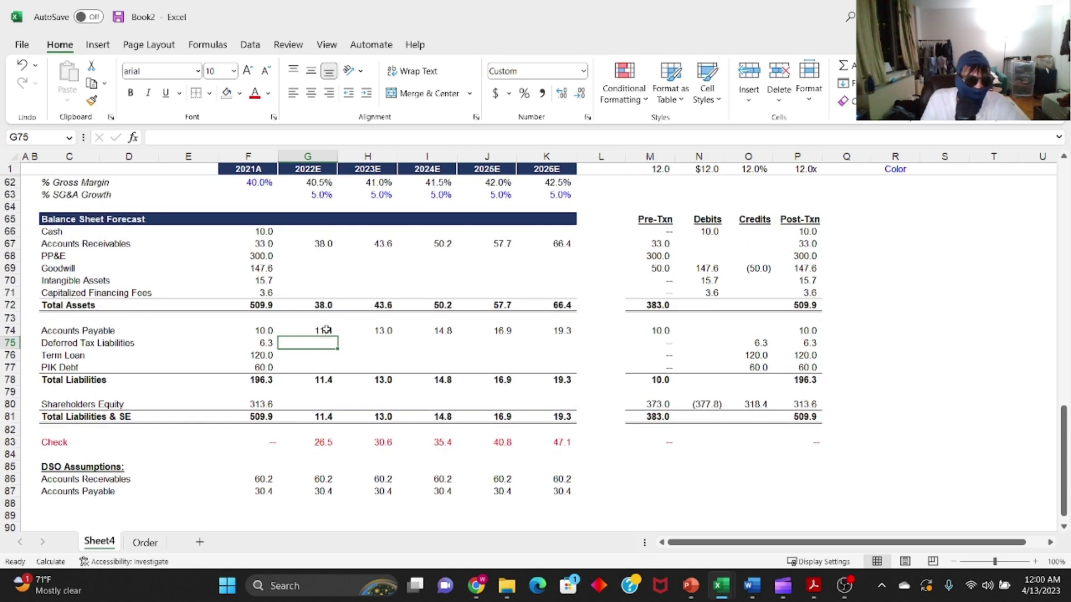
pyautogui.moveTo(293, 330)
pyautogui.mouseDown()
pyautogui.moveTo(555, 330)
pyautogui.moveTo(291, 330)
pyautogui.mouseUp()
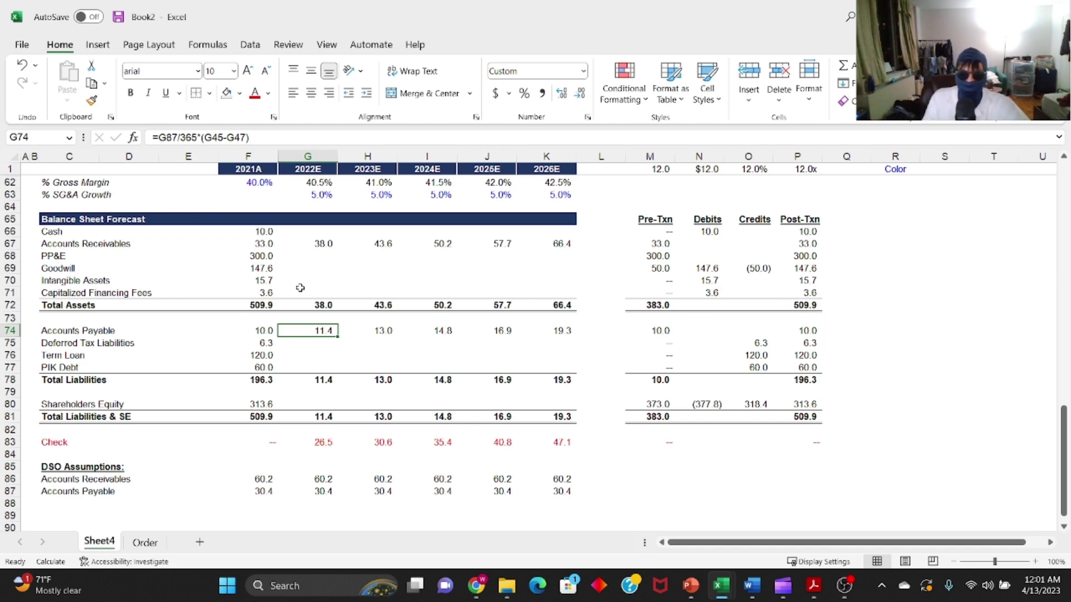
# - Copy the P&L Forecast header row to row 89 and retitle it "Cash Flow Forcast"
pyautogui.click(95, 230)
pyautogui.click(91, 219)
pyautogui.hotkey('shift', 'space')
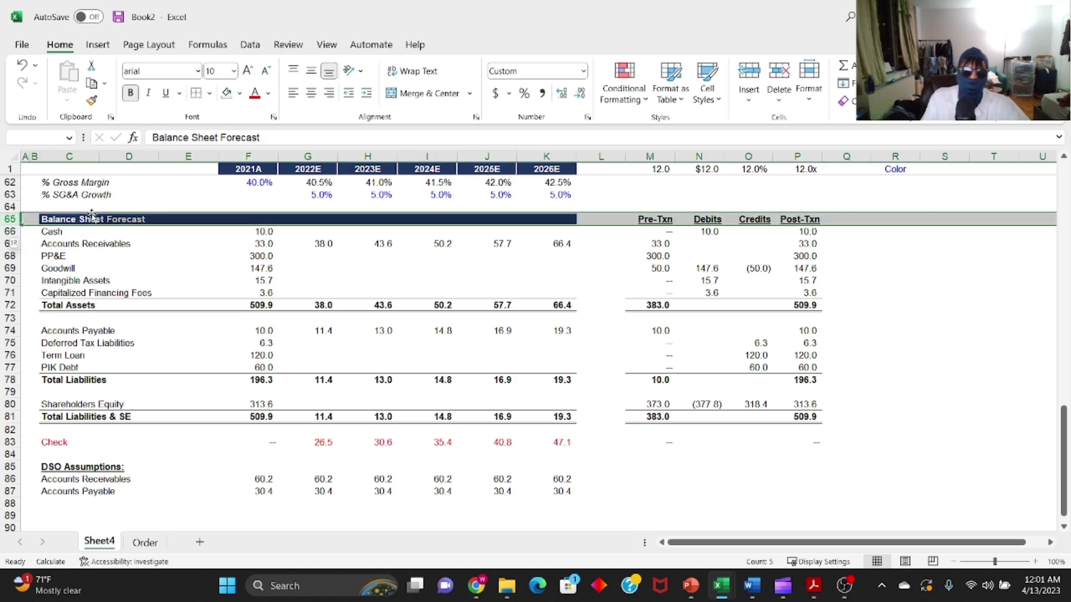
pyautogui.scroll(9, 93, 217)
pyautogui.click(83, 290)
pyautogui.hotkey('shift', 'space')
pyautogui.hotkey('ctrl', 'c')
pyautogui.scroll(-15, 82, 290)
pyautogui.click(83, 284)
pyautogui.click(83, 292)
pyautogui.hotkey('shift', 'space')
pyautogui.press('Return')
pyautogui.write('Cash Flow Forcast')
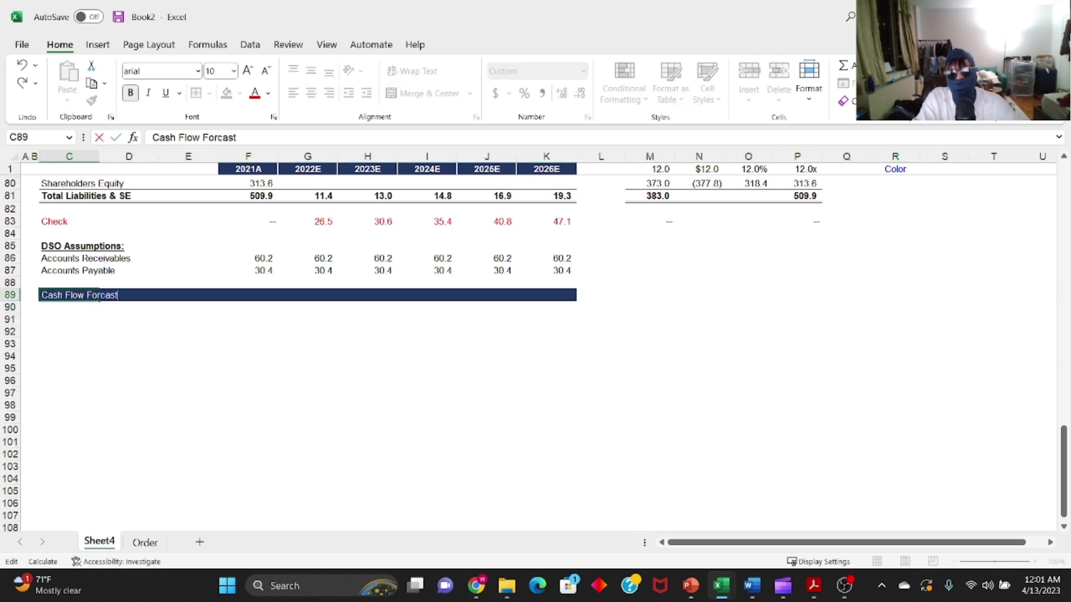
pyautogui.press('Return')
# - Add a "Net Income" line in C90 under the cash flow header and make its row bold
pyautogui.scroll(7, 362, 410)
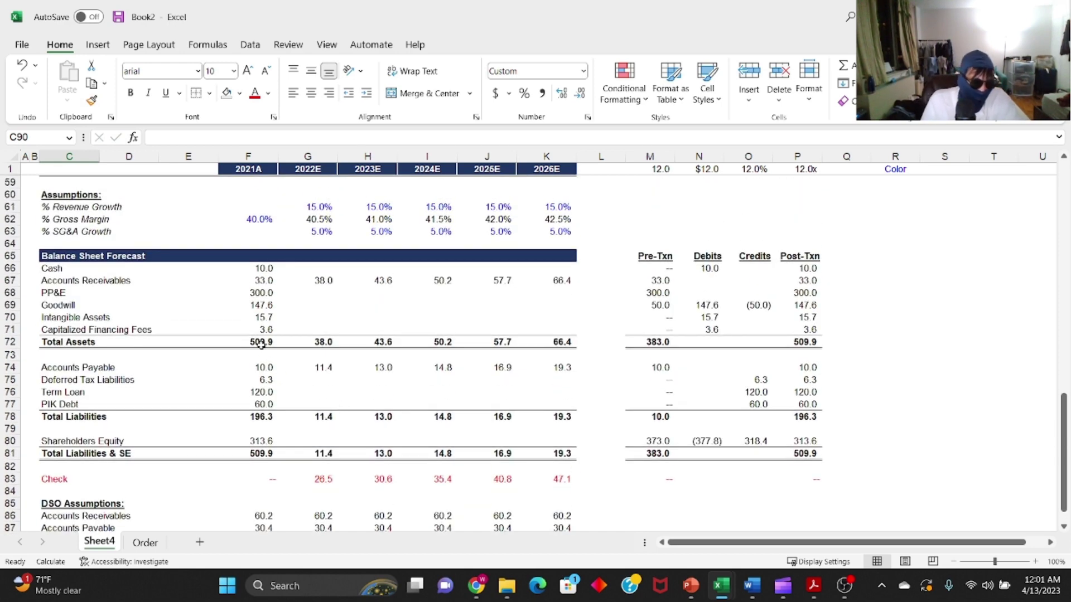
pyautogui.scroll(-4, 242, 343)
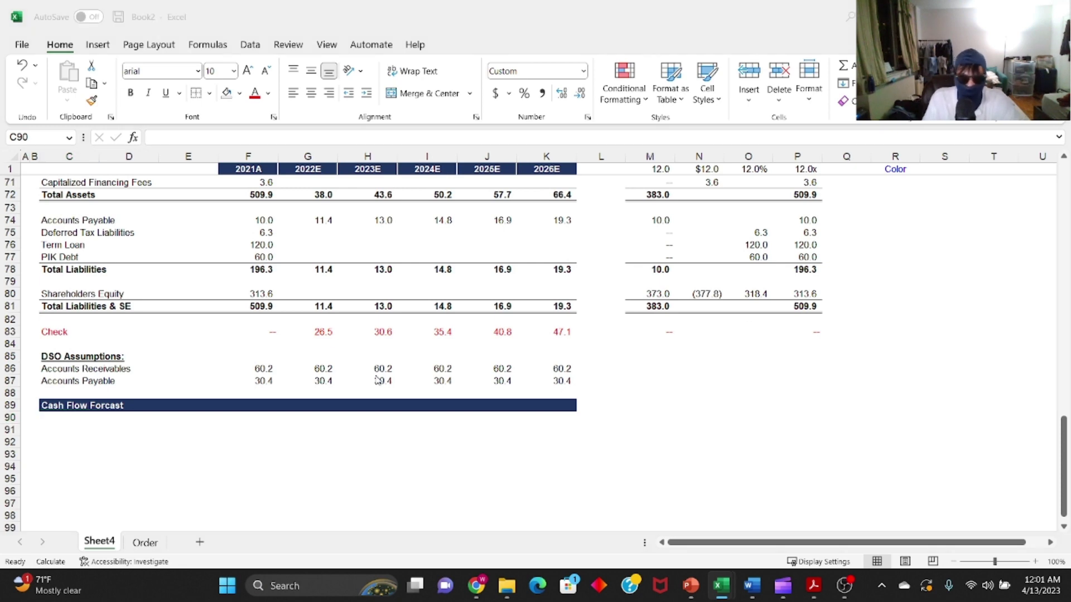
pyautogui.click(96, 419)
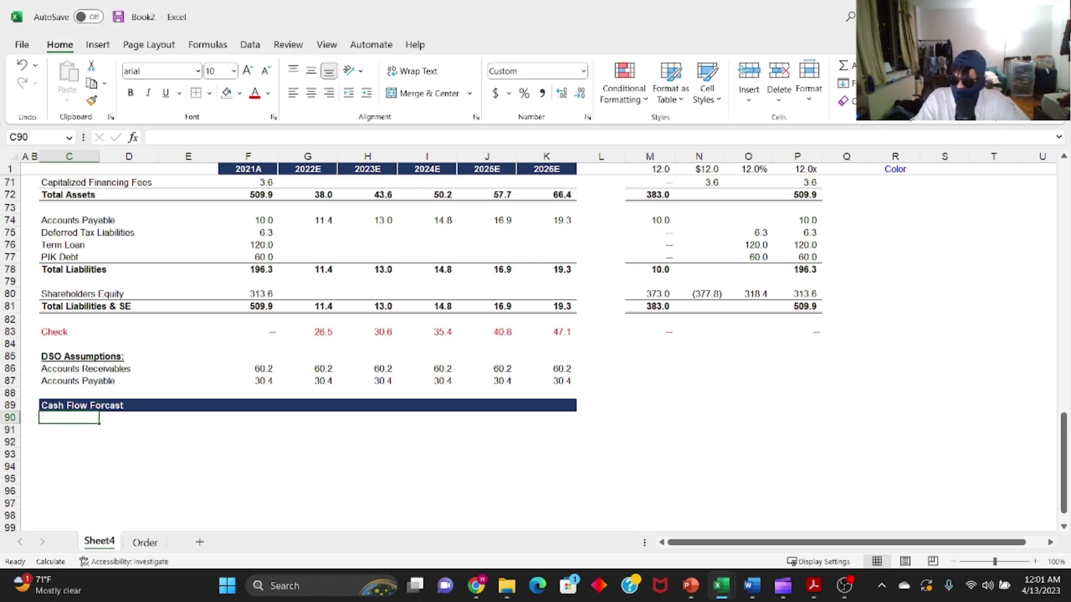
pyautogui.write('Net Income')
pyautogui.press('Return')
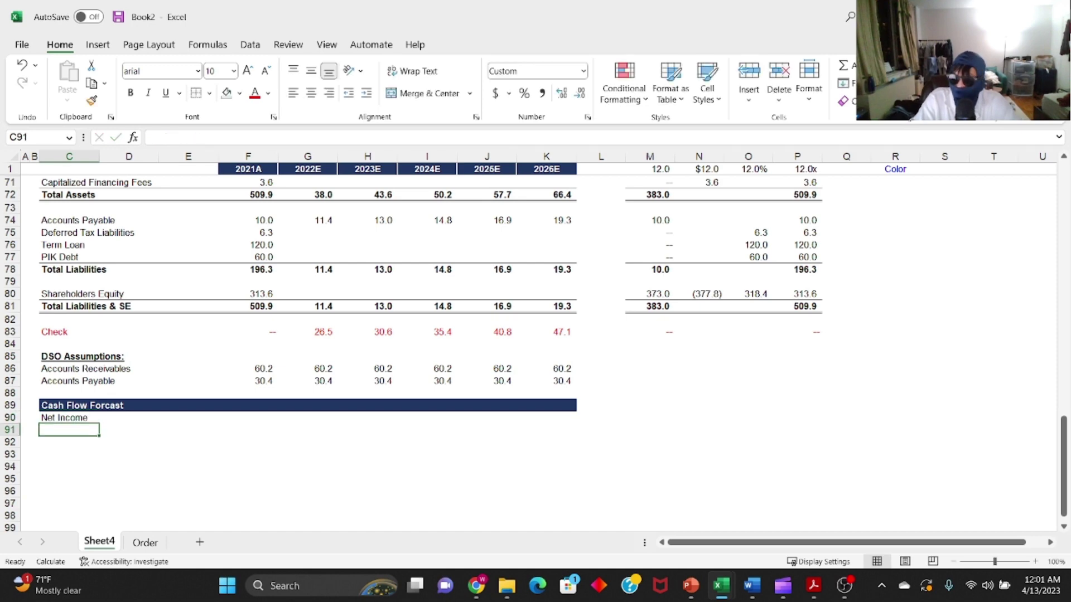
pyautogui.click(69, 418)
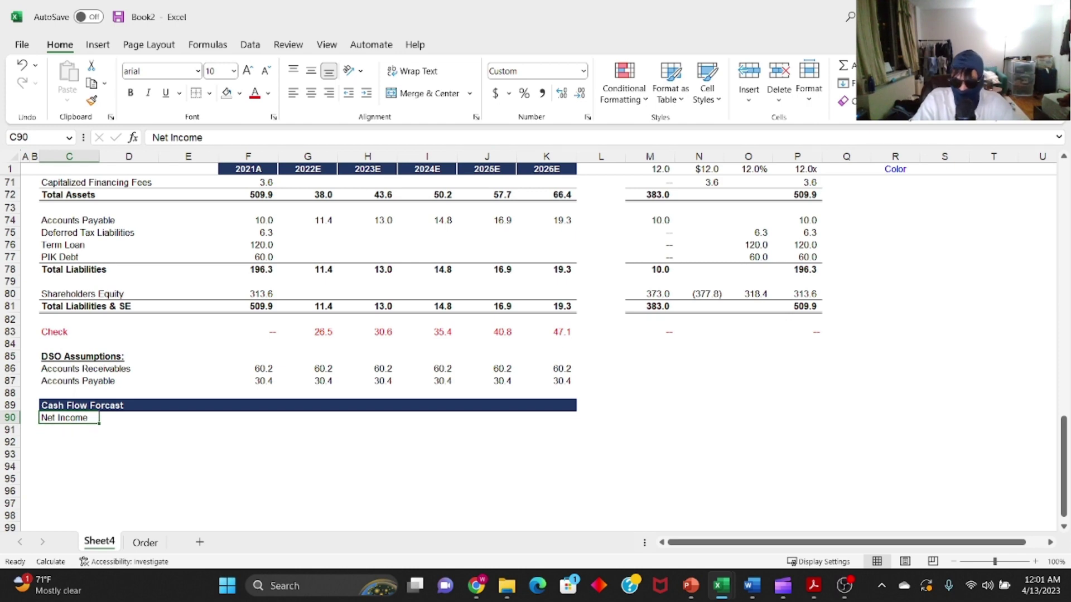
pyautogui.hotkey('shift', 'space')
pyautogui.hotkey('ctrl', 'b')
pyautogui.press('Down')
pyautogui.press('Up')
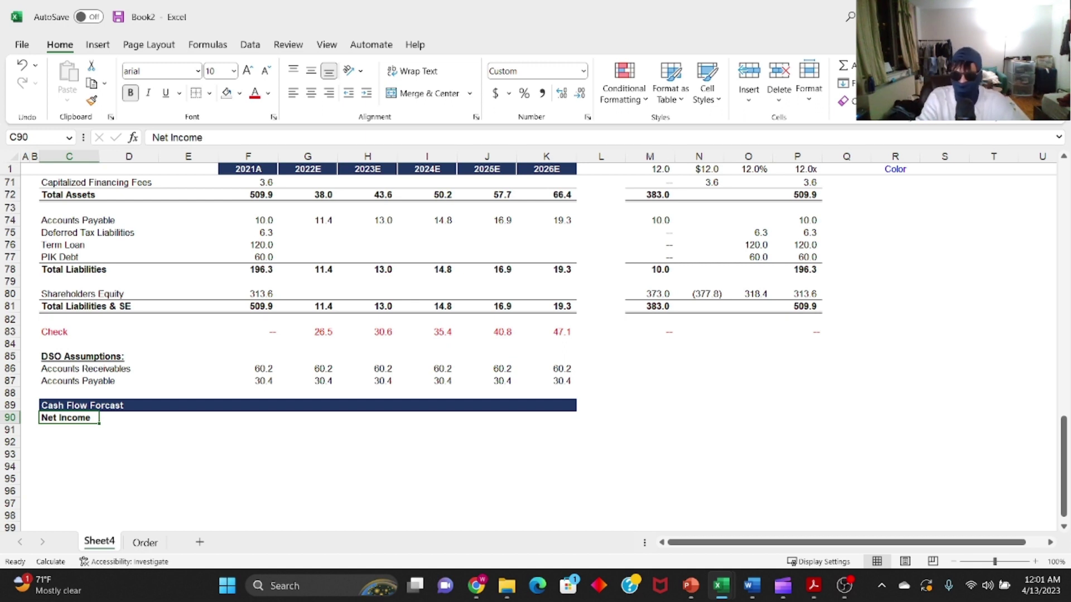
pyautogui.press('Return')
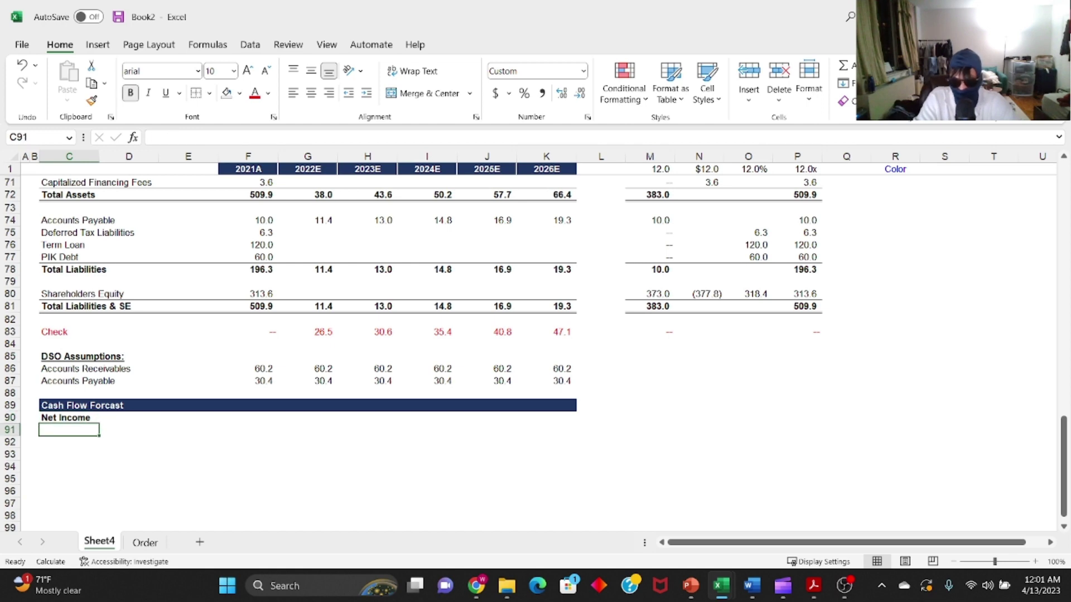
# - Enter the lines "Add: D&A", "Add: Amortization of Intangibles" and "Add: Amortization of Financing Fees" in C91:C93
pyautogui.write('Add: D&A')
pyautogui.press('Return')
pyautogui.write('Add: Amortization of Intangibles')
pyautogui.press('Return')
pyautogui.write('Add: Amortization of F')
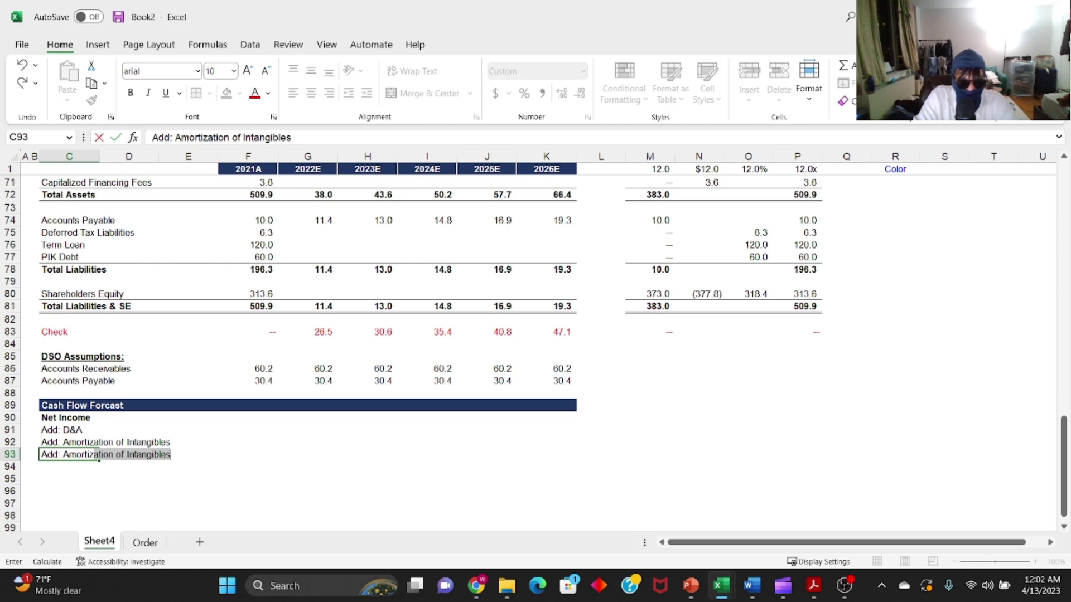
pyautogui.write('inancing Fee')
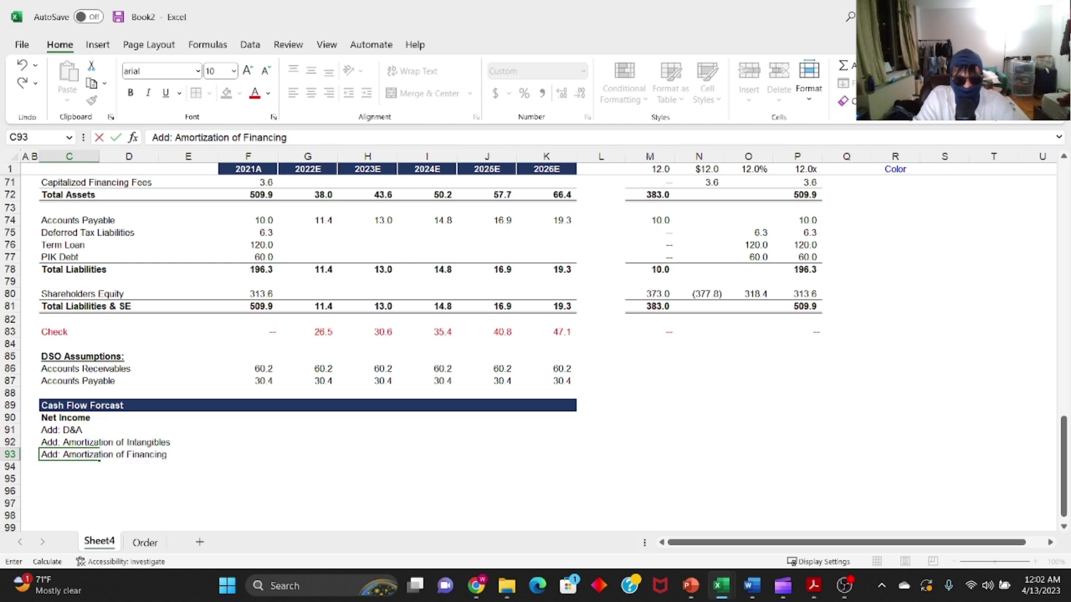
pyautogui.press('Return')
# - Add an "Add: Non-Cash PIK Interest" line in C94
pyautogui.press('Up')
pyautogui.press('Down')
pyautogui.press('Down')
pyautogui.press('Down')
pyautogui.press('Down')
pyautogui.press('Down')
pyautogui.press('Down')
pyautogui.press('Down')
pyautogui.press('Down')
pyautogui.press('Down')
pyautogui.hotkey('ctrl', 'Up')
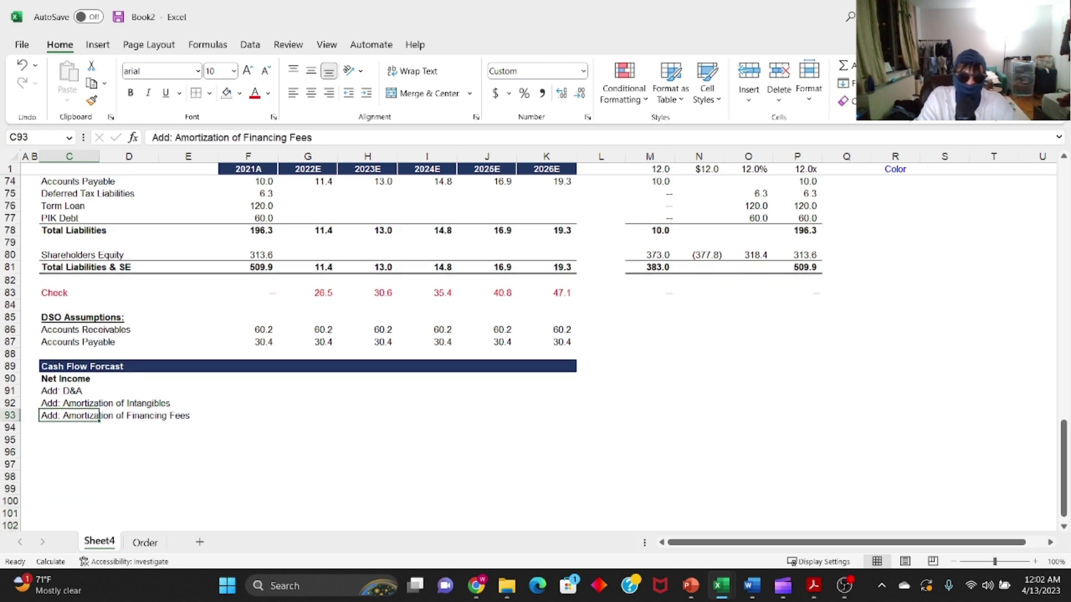
pyautogui.press('Down')
pyautogui.press('Up')
pyautogui.press('Down')
pyautogui.write('Add: Non')
pyautogui.press('BackSpace')
pyautogui.press('BackSpace')
pyautogui.press('BackSpace')
pyautogui.write('No')
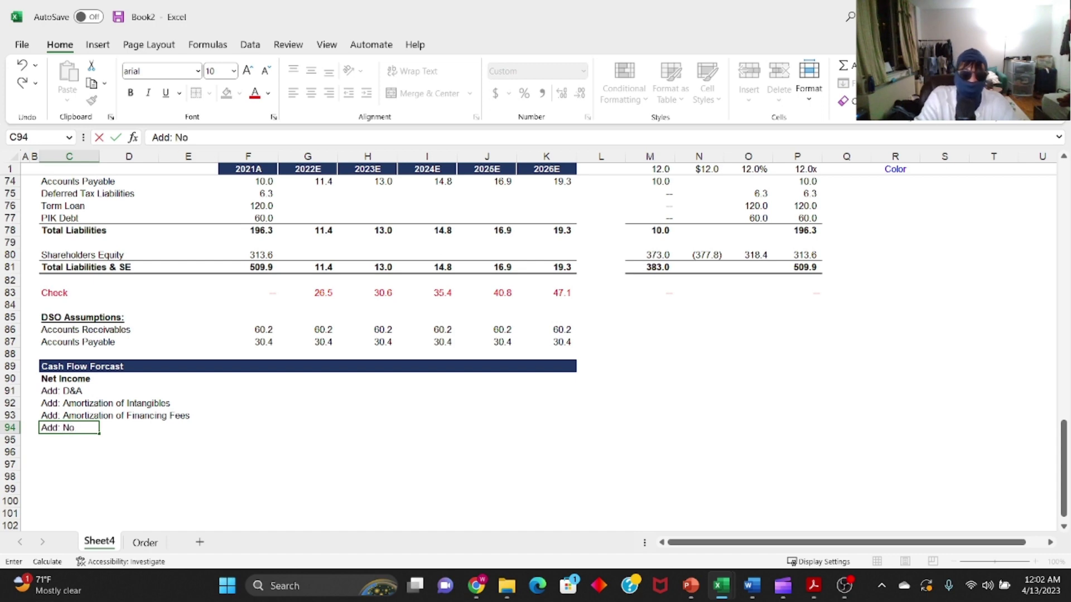
pyautogui.write('n-Cash PIK Interest')
pyautogui.press('Return')
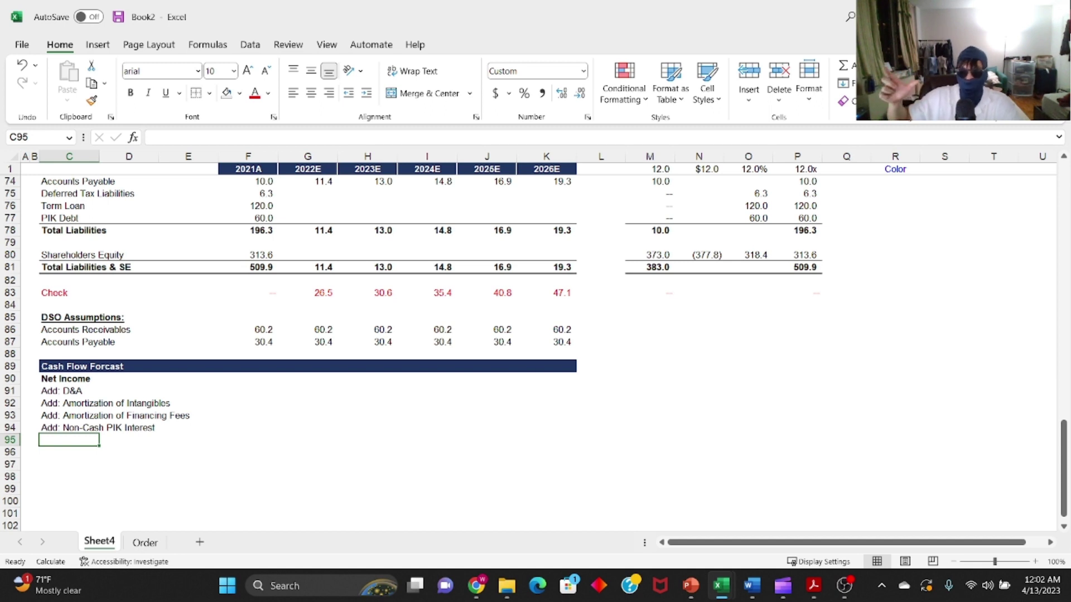
# - Add a "Less: Unwind of DTL" line in C95
pyautogui.press('Up')
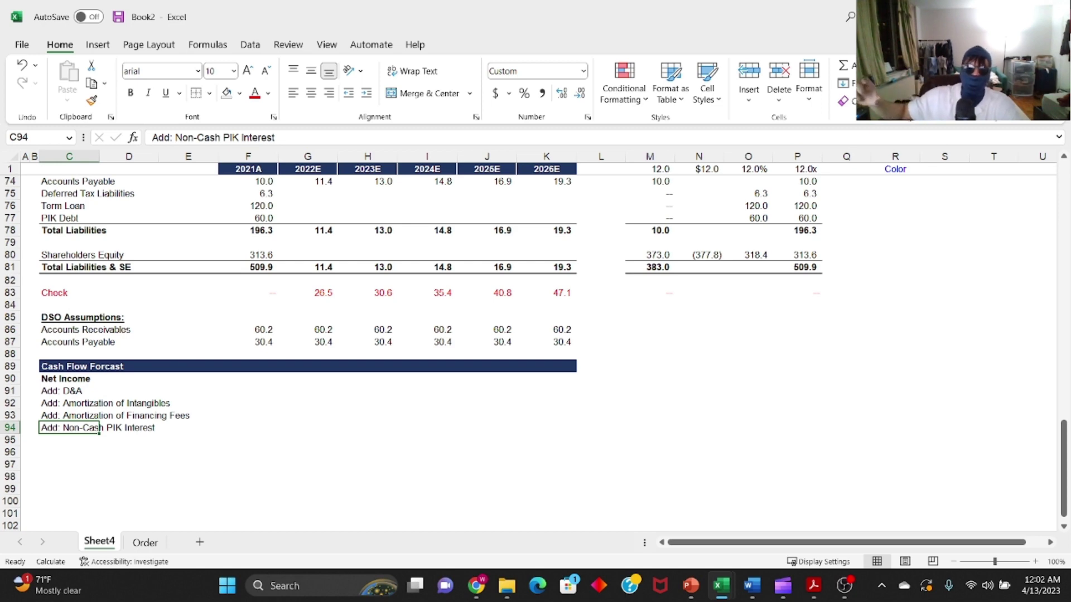
pyautogui.press('Down')
pyautogui.press('Up')
pyautogui.press('Down')
pyautogui.write('Ls')
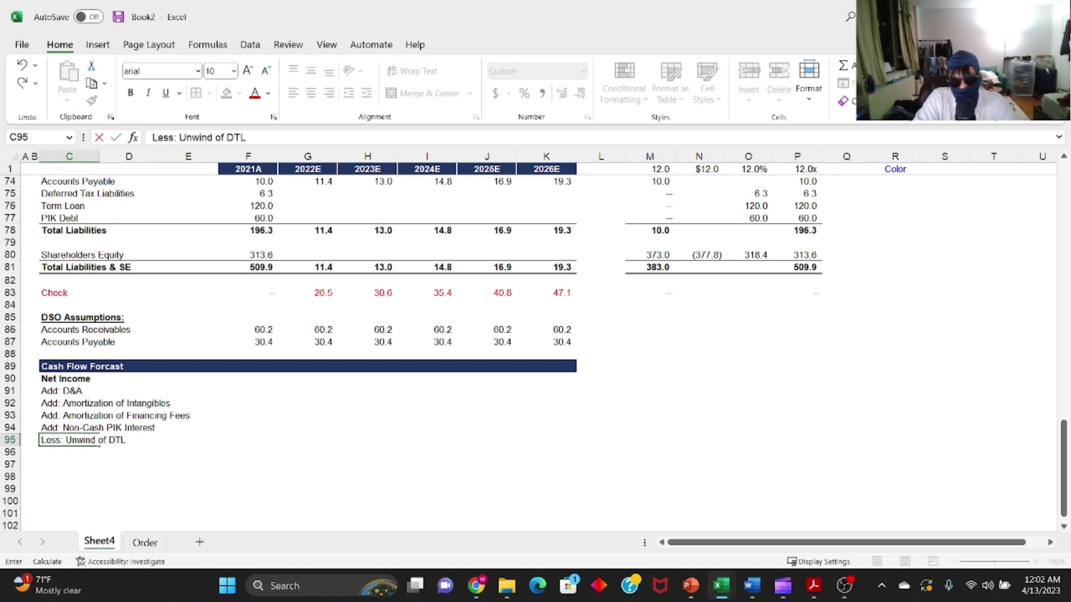
pyautogui.hotkey('ctrl', 'Return')
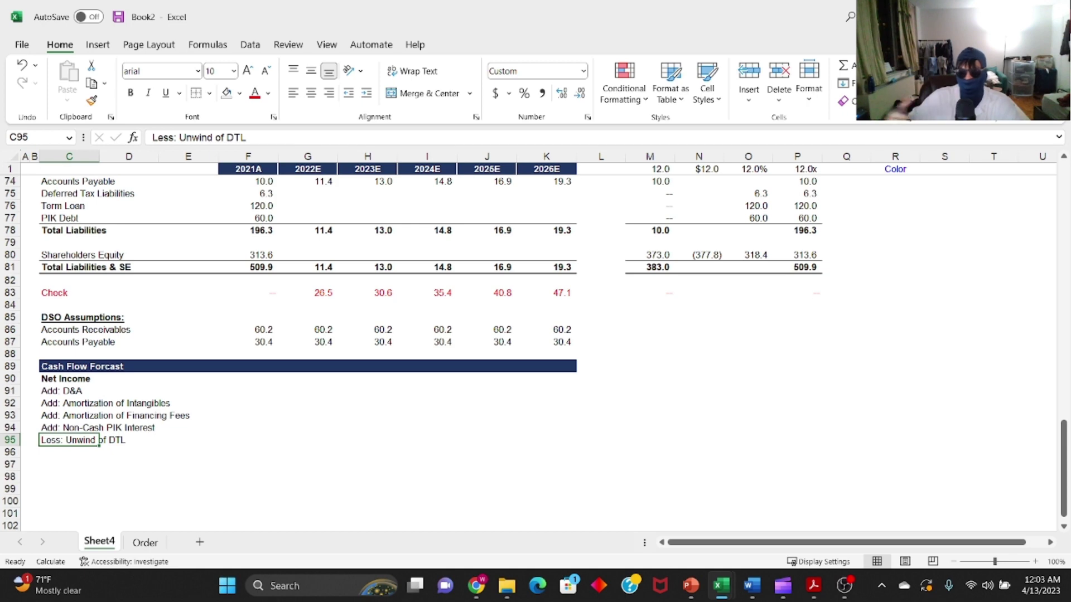
# - Enter "Less: Change in NWC:" in C96 and format it as italic and underlined
pyautogui.press('Down')
pyautogui.press('Up')
pyautogui.press('Down')
pyautogui.write('Less : Change in NWC:')
pyautogui.press('Return')
pyautogui.click(99, 452)
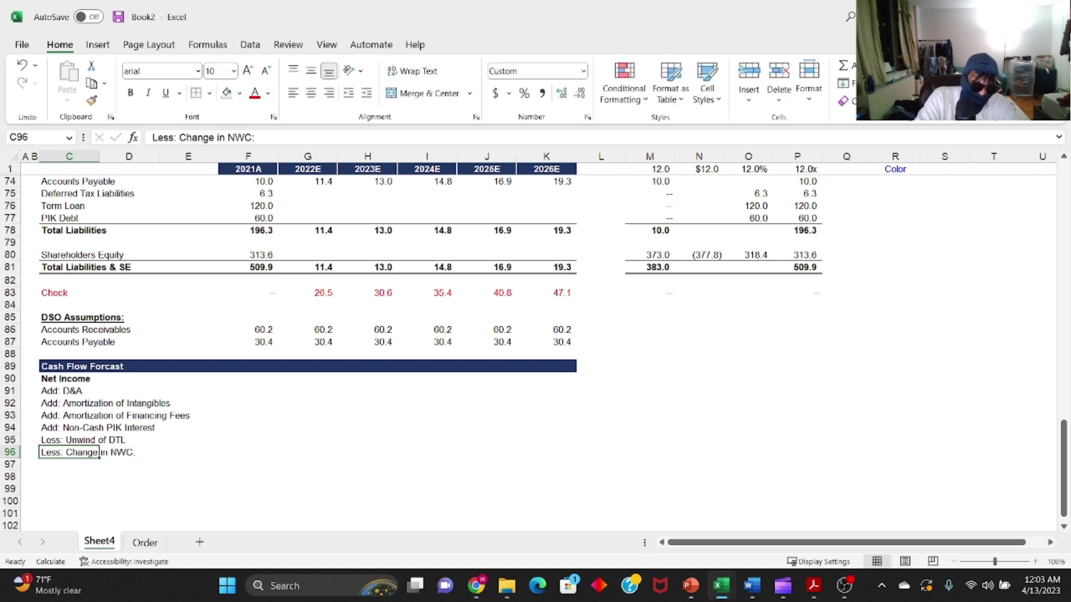
pyautogui.hotkey('ctrl', 'i')
pyautogui.hotkey('ctrl', 'b')
pyautogui.hotkey('ctrl', 'u')
pyautogui.hotkey('ctrl', 'b')
pyautogui.press('Return')
# - Copy the Accounts Receivables and Accounts Payable labels from the DSO Assumptions and paste them as values into C97:C98
pyautogui.write('A')
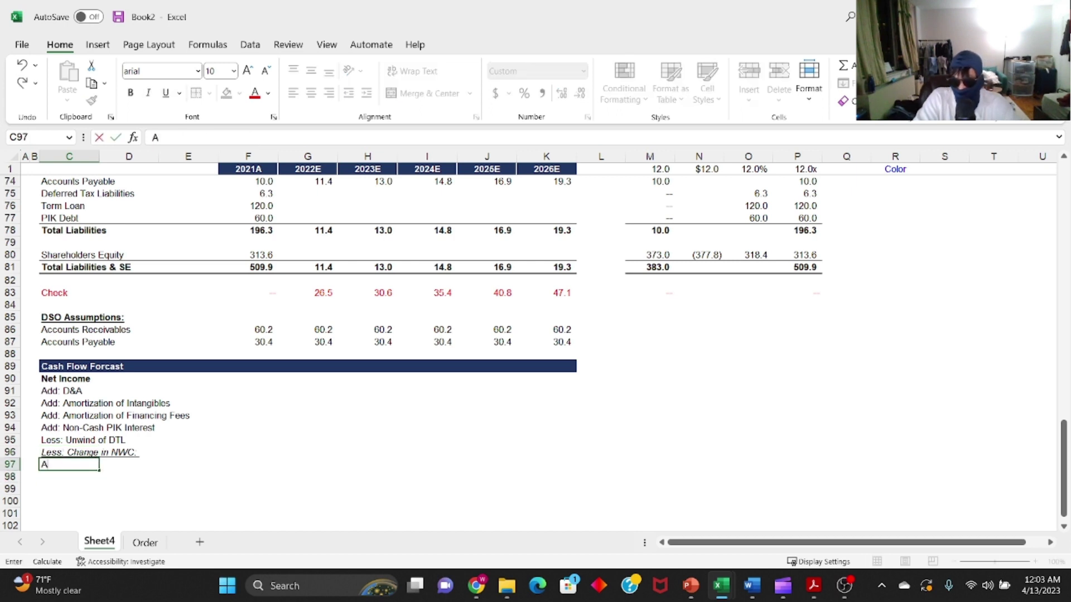
pyautogui.press('Escape')
pyautogui.hotkey('ctrl', 'Up')
pyautogui.hotkey('ctrl', 'Up')
pyautogui.hotkey('ctrl', 'Up')
pyautogui.press('Up')
pyautogui.hotkey('shift', 'Down')
pyautogui.hotkey('ctrl', 'c')
pyautogui.hotkey('ctrl', 'Down')
pyautogui.hotkey('ctrl', 'Down')
pyautogui.hotkey('ctrl', 'Down')
pyautogui.press('Down')
pyautogui.hotkey('ctrl', 'alt', 'v')
pyautogui.press('v')
pyautogui.press('Return')
pyautogui.press('Down')
pyautogui.press('Down')
pyautogui.press('Down')
pyautogui.press('Up')
# - Enter "Cash Flow from Operations" in C99 and make its row bold
pyautogui.write('C')
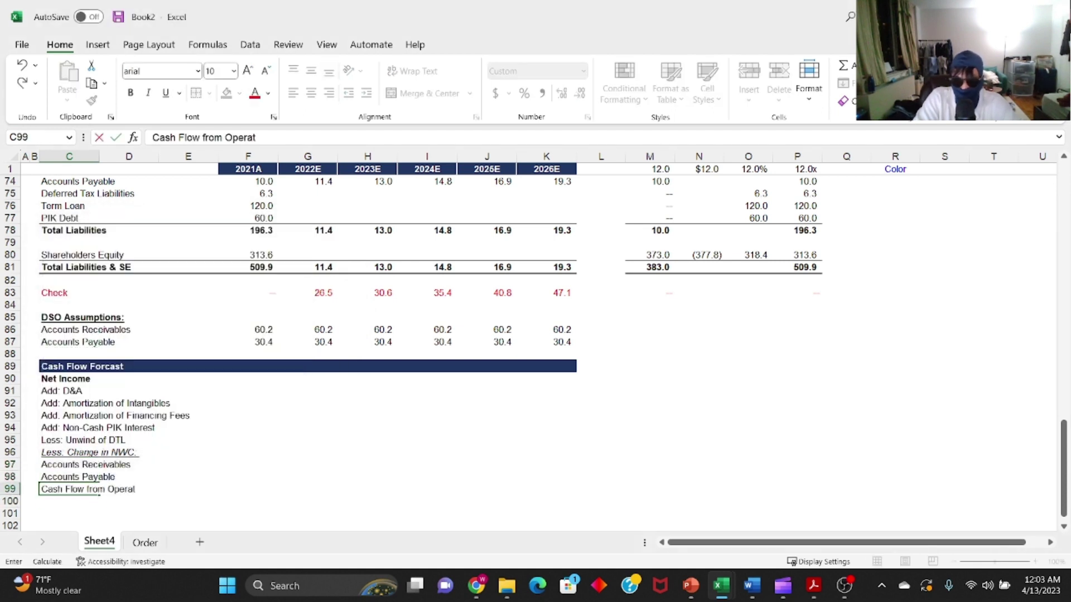
pyautogui.hotkey('ctrl', 'Return')
pyautogui.hotkey('shift', 'space')
pyautogui.hotkey('ctrl', 'b')
# - Add a top border across the Cash Flow from Operations row from C99 to K99
pyautogui.press('Down')
pyautogui.press('Up')
pyautogui.hotkey('shift', 'Right')
pyautogui.hotkey('shift', 'Right')
pyautogui.hotkey('shift', 'Right')
pyautogui.hotkey('shift', 'Right')
pyautogui.hotkey('shift', 'Right')
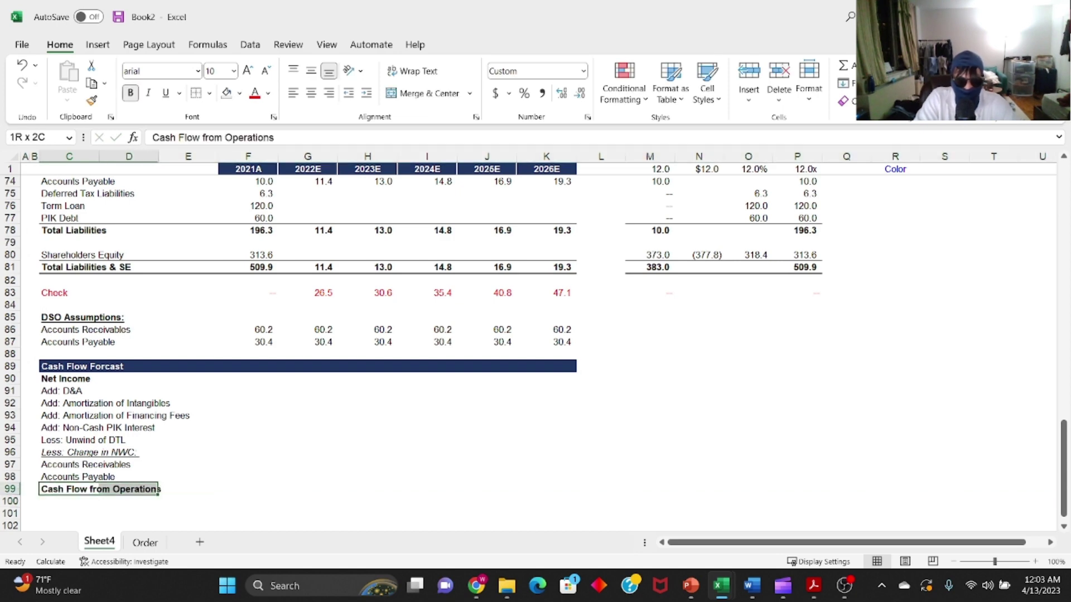
pyautogui.hotkey('shift', 'Right')
pyautogui.hotkey('shift', 'Right')
pyautogui.hotkey('shift', 'Right')
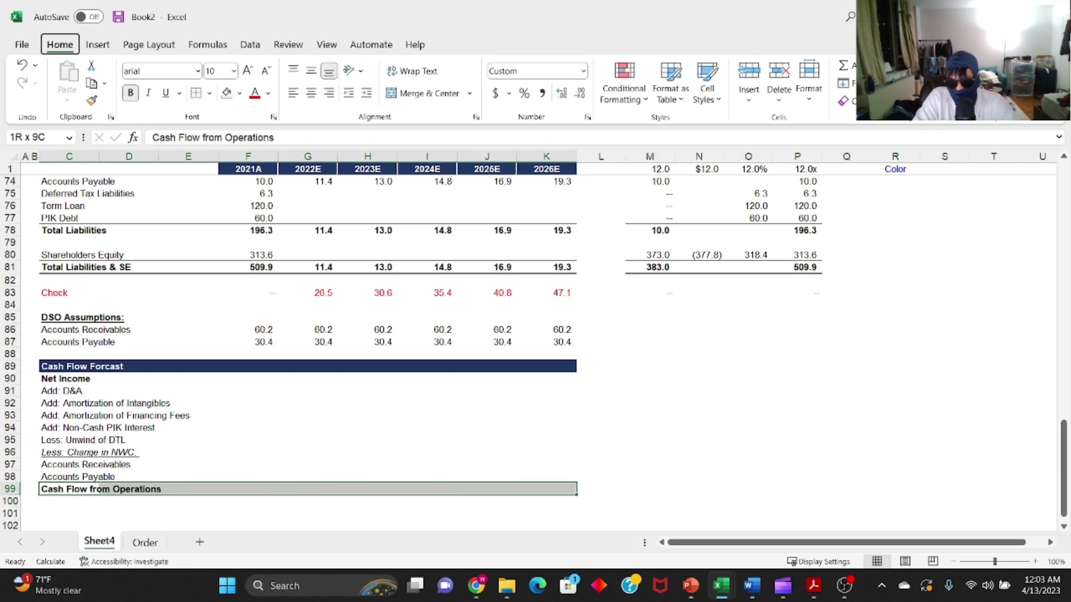
pyautogui.press('h')
pyautogui.press('b')
pyautogui.press('p')
# - Enter a "CapEx" line in C101, leaving one blank row below Cash Flow from Operations
pyautogui.press('Down')
pyautogui.press('Down')
pyautogui.press('Down')
pyautogui.press('Down')
pyautogui.press('Down')
pyautogui.press('Down')
pyautogui.press('Down')
pyautogui.press('Down')
pyautogui.press('Down')
pyautogui.press('Down')
pyautogui.press('Down')
pyautogui.press('Down')
pyautogui.press('Down')
pyautogui.hotkey('ctrl', 'Up')
pyautogui.press('Down')
pyautogui.press('Down')
pyautogui.write('Cap')
pyautogui.hotkey('ctrl', 'Return')
# - Copy the Cash Flow from Operations label to C102 and reword it as "Cash Flow from Investing"
pyautogui.press('Up')
pyautogui.press('Up')
pyautogui.hotkey('ctrl', 'c')
pyautogui.press('Down')
pyautogui.press('Down')
pyautogui.press('Down')
pyautogui.hotkey('ctrl', 'v')
pyautogui.press('F2')
pyautogui.hotkey('ctrl', 'shift', 'Left')
pyautogui.write('Investing')
pyautogui.hotkey('ctrl', 'Return')
# - Add a top border across the Cash Flow from Investing row from C102 to K102
pyautogui.hotkey('shift', 'Right')
pyautogui.hotkey('shift', 'Right')
pyautogui.hotkey('shift', 'Right')
pyautogui.hotkey('shift', 'Right')
pyautogui.hotkey('shift', 'Right')
pyautogui.hotkey('shift', 'Right')
pyautogui.hotkey('shift', 'Right')
pyautogui.hotkey('shift', 'Right')
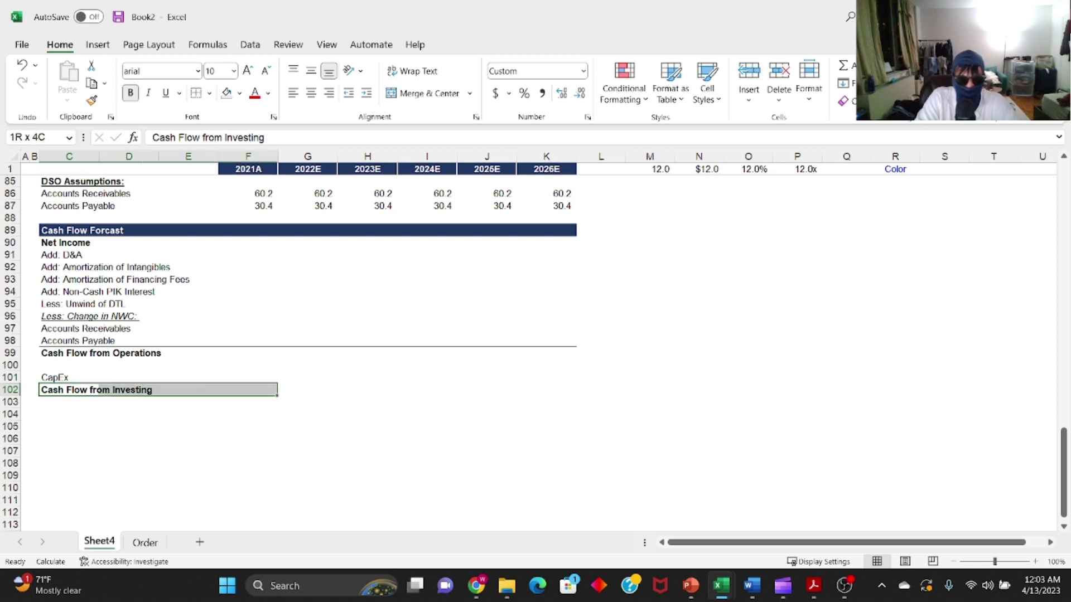
pyautogui.press('h')
pyautogui.press('b')
pyautogui.press('p')
# - Copy the CapEx and Cash Flow from Investing rows to rows 105 and 106
pyautogui.press('Down')
pyautogui.press('Up')
pyautogui.press('Up')
pyautogui.hotkey('shift', 'space')
pyautogui.hotkey('shift', 'Down')
pyautogui.hotkey('ctrl', 'c')
pyautogui.press('Down')
pyautogui.press('Down')
pyautogui.press('Down')
pyautogui.press('Down')
pyautogui.hotkey('shift', 'space')
pyautogui.hotkey('shift', 'Down')
pyautogui.press('Return')
# - Reword the copied total label in C106 as "Cash Flow from Financing"
pyautogui.press('Up')
pyautogui.press('F2')
pyautogui.hotkey('ctrl', 'shift', 'Left')
pyautogui.write('Finan')
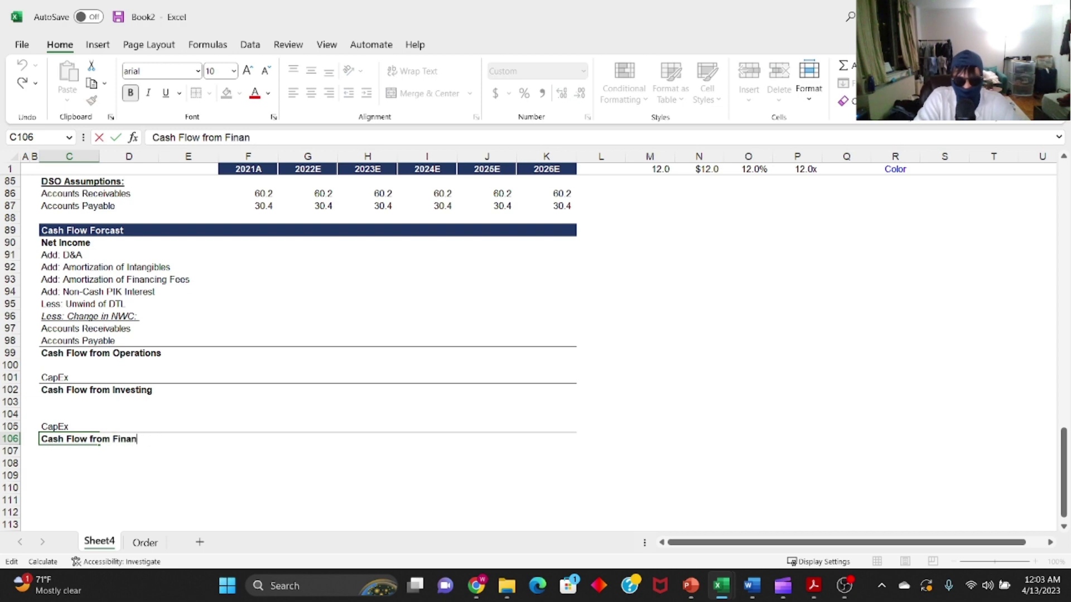
pyautogui.write('cing')
pyautogui.press('Return')
# - Insert three blank rows directly above the Cash Flow from Financing row
pyautogui.press('Up')
pyautogui.press('Up')
pyautogui.press('Up')
pyautogui.press('Down')
pyautogui.press('Down')
pyautogui.press('Up')
pyautogui.press('Down')
pyautogui.hotkey('shift', 'space')
pyautogui.hotkey('ctrl', 'shift', '=')
pyautogui.hotkey('ctrl', 'shift', '=')
pyautogui.hotkey('ctrl', 'shift', '=')
pyautogui.press('Up')
pyautogui.press('Up')
pyautogui.press('Up')
pyautogui.press('Up')
pyautogui.press('Up')
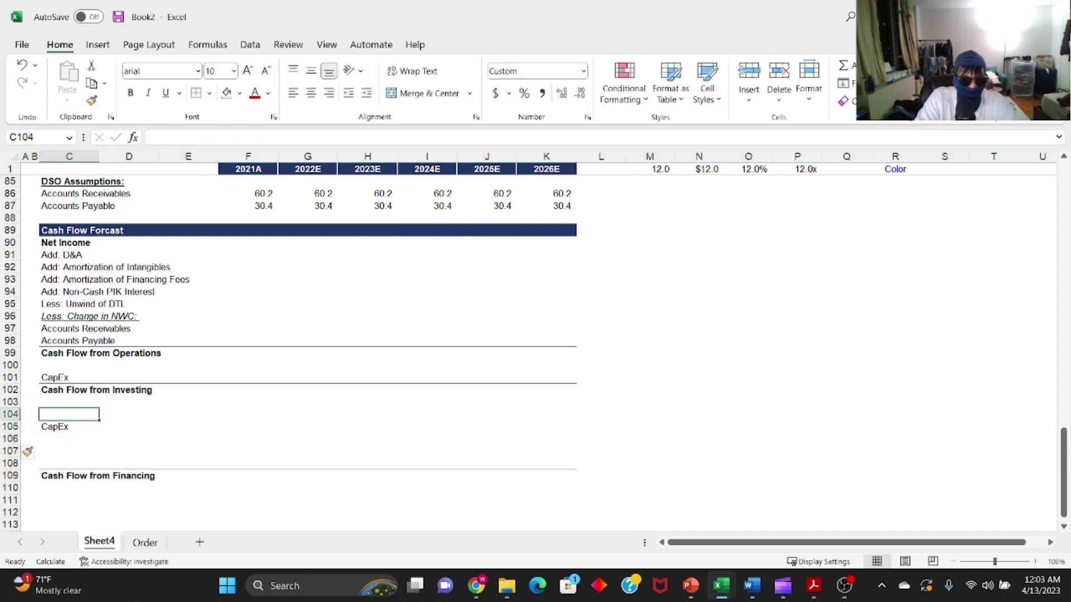
# - Copy the "Less: Change in NWC:" heading to C105 and reword it as "Debt Paydown:"
pyautogui.press('Up')
pyautogui.press('Up')
pyautogui.press('Up')
pyautogui.press('Up')
pyautogui.press('Up')
pyautogui.hotkey('ctrl', 'c')
pyautogui.press('Down')
pyautogui.press('Down')
pyautogui.press('Down')
pyautogui.press('Down')
pyautogui.press('Down')
pyautogui.press('Down')
pyautogui.press('Down')
pyautogui.press('Down')
pyautogui.press('Down')
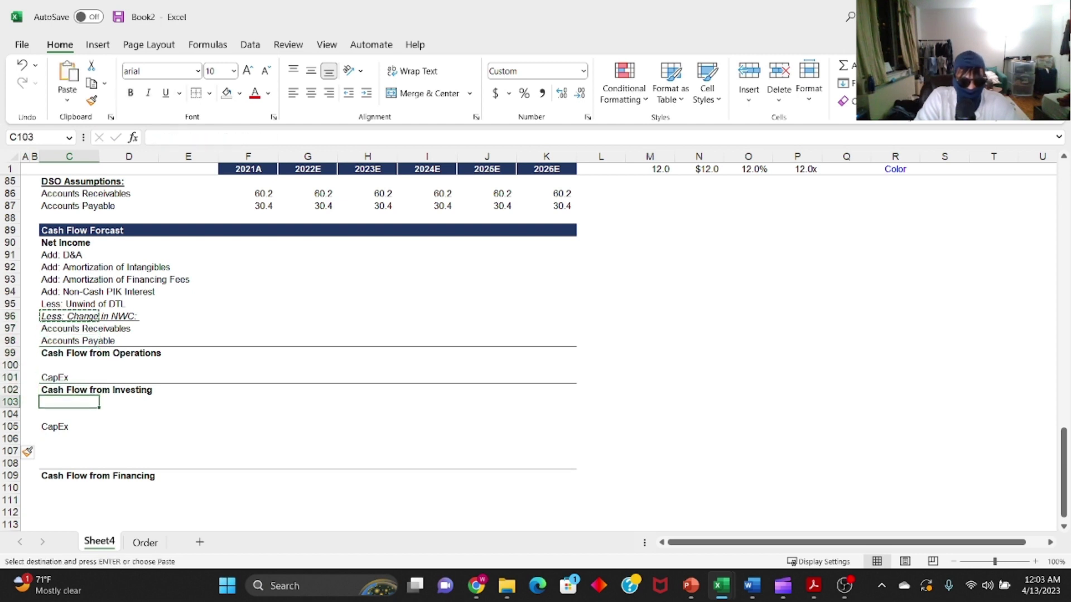
pyautogui.press('Return')
pyautogui.write('Debt Paydown:')
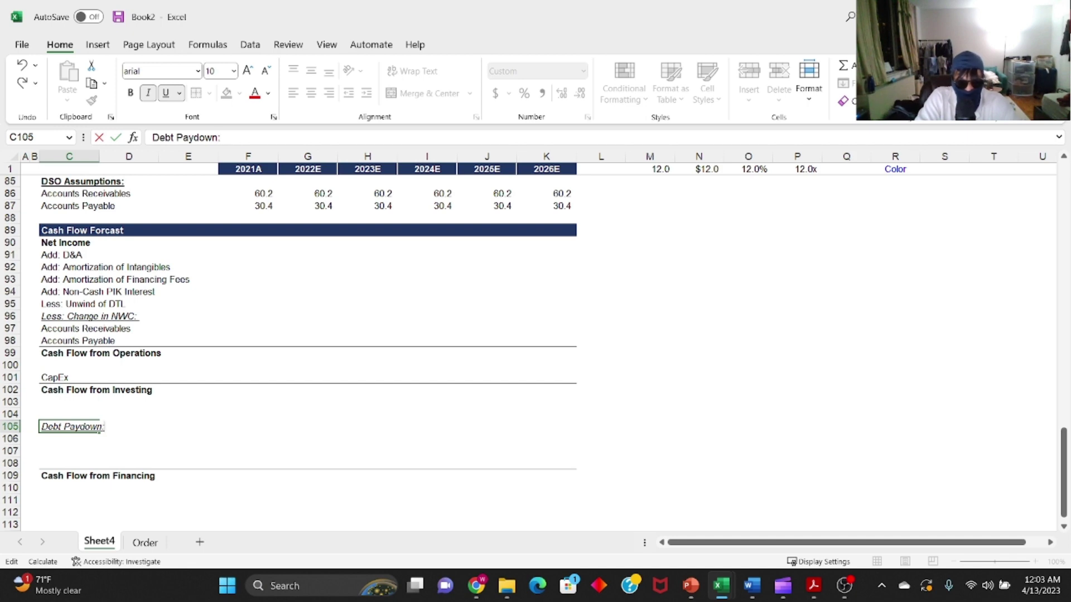
pyautogui.press('Return')
# - Label the debt lines in C106 to C108 as "Revolver", "Term Loan" and "PIK Debt"
pyautogui.write('Revolver')
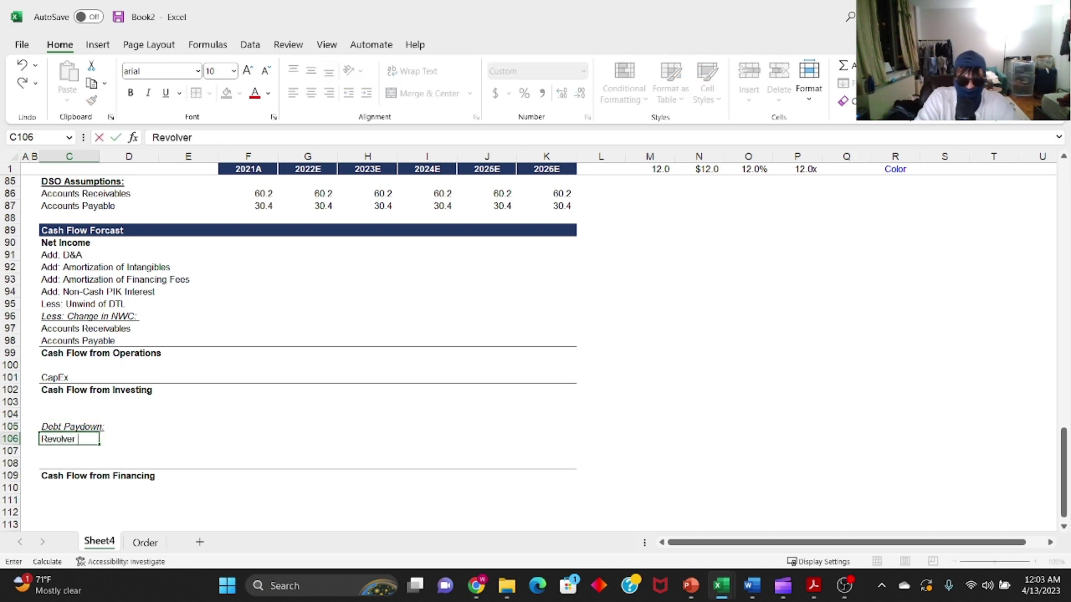
pyautogui.press('Return')
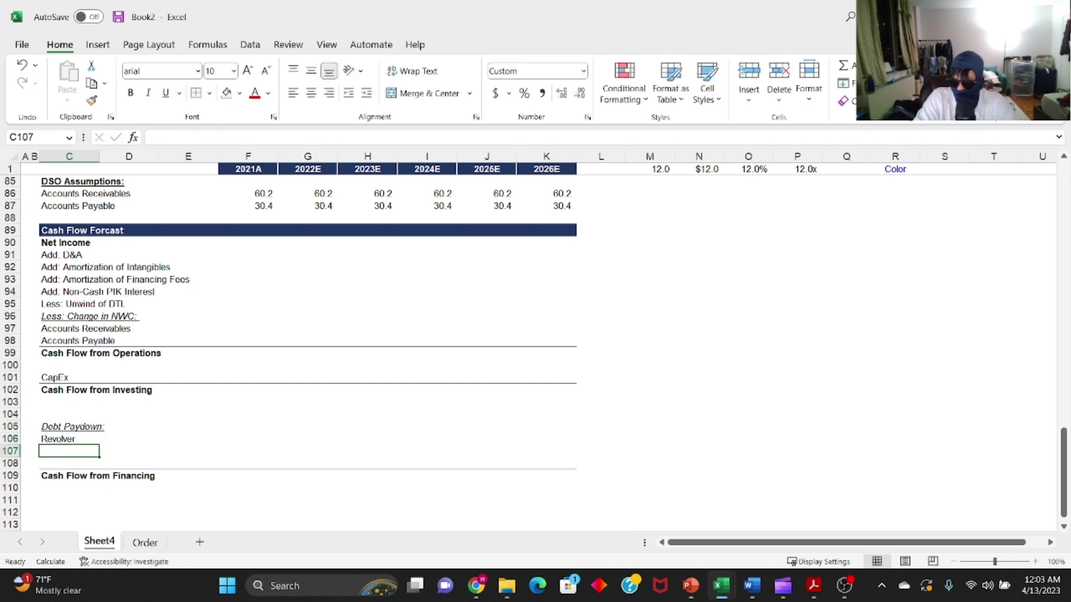
pyautogui.write('Term')
pyautogui.press('Return')
pyautogui.write('P')
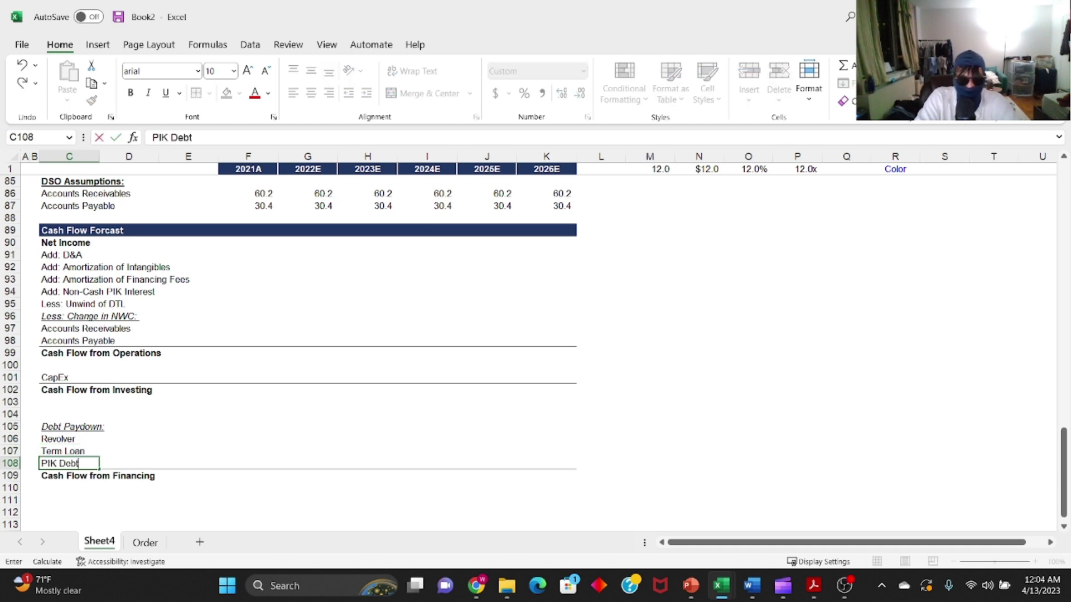
pyautogui.write('IK Debt')
pyautogui.press('Return')
# - Delete the extra blank row 104 directly above the Debt Paydown heading
pyautogui.press('Up')
pyautogui.press('Up')
pyautogui.press('Up')
pyautogui.press('Up')
pyautogui.press('Up')
pyautogui.hotkey('shift', 'space')
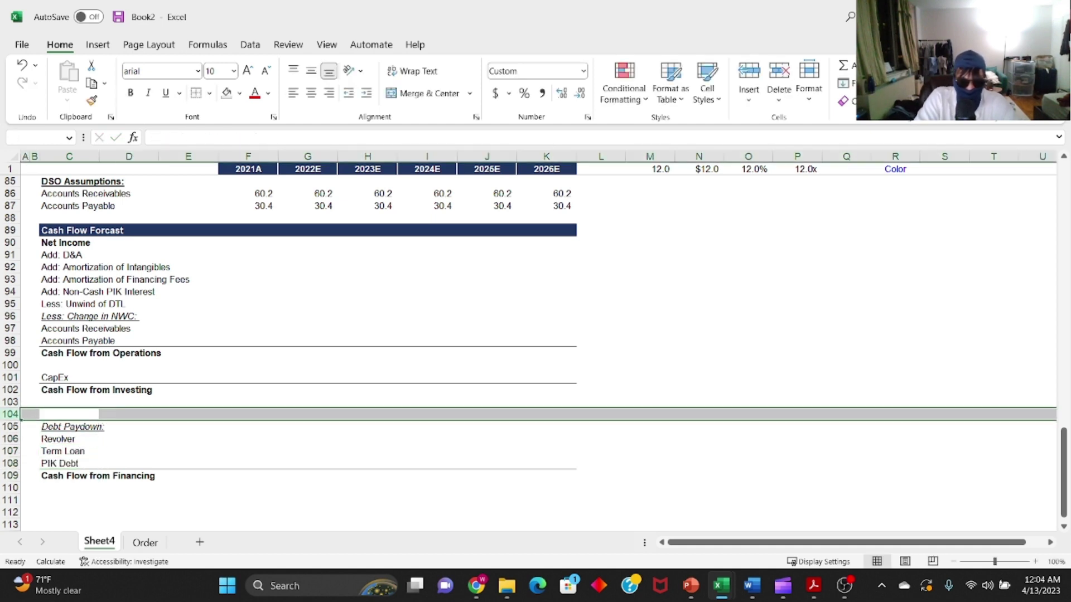
pyautogui.hotkey('ctrl', '-')
pyautogui.press('Down')
pyautogui.press('Up')
pyautogui.press('Up')
pyautogui.press('Right')
pyautogui.press('Down')
pyautogui.press('Down')
pyautogui.press('Right')
pyautogui.press('Down')
pyautogui.press('Right')
pyautogui.hotkey('ctrl', 'Up')
pyautogui.press('Down')
pyautogui.press('Down')
pyautogui.press('Down')
pyautogui.press('Down')
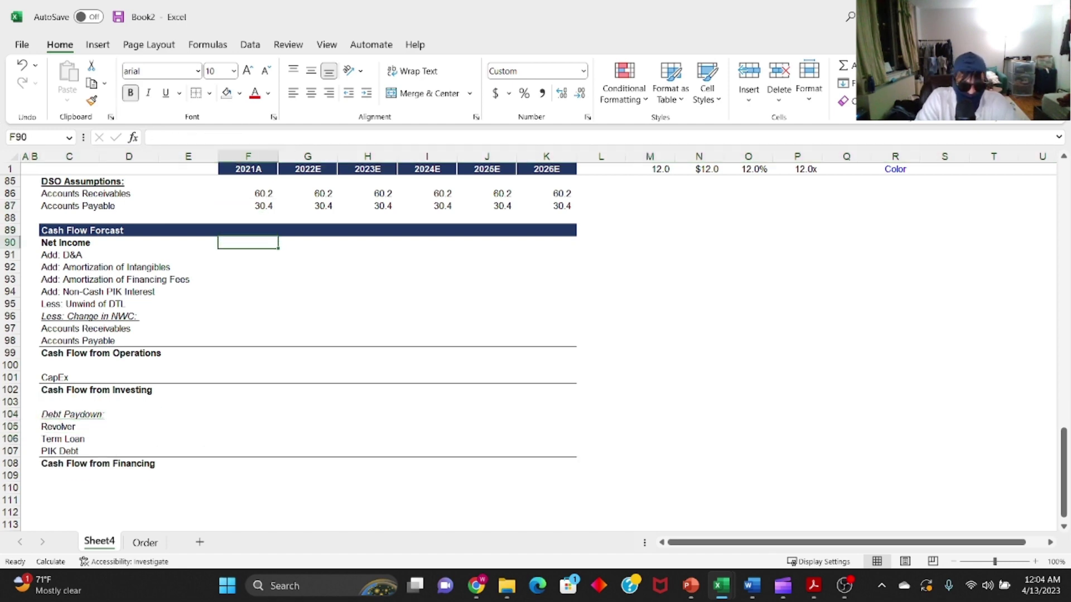
pyautogui.press('Up')
# - Enter the label "Net Change in Cash" in C110, below Cash Flow from Financing, and make row 110 bold
pyautogui.press('Down')
pyautogui.press('Down')
pyautogui.press('Down')
pyautogui.press('Down')
pyautogui.press('Down')
pyautogui.press('Down')
pyautogui.press('Down')
pyautogui.press('Down')
pyautogui.press('Down')
pyautogui.press('Down')
pyautogui.press('Down')
pyautogui.press('Down')
pyautogui.press('Down')
pyautogui.press('Down')
pyautogui.press('Down')
pyautogui.press('Down')
pyautogui.press('Down')
pyautogui.press('Down')
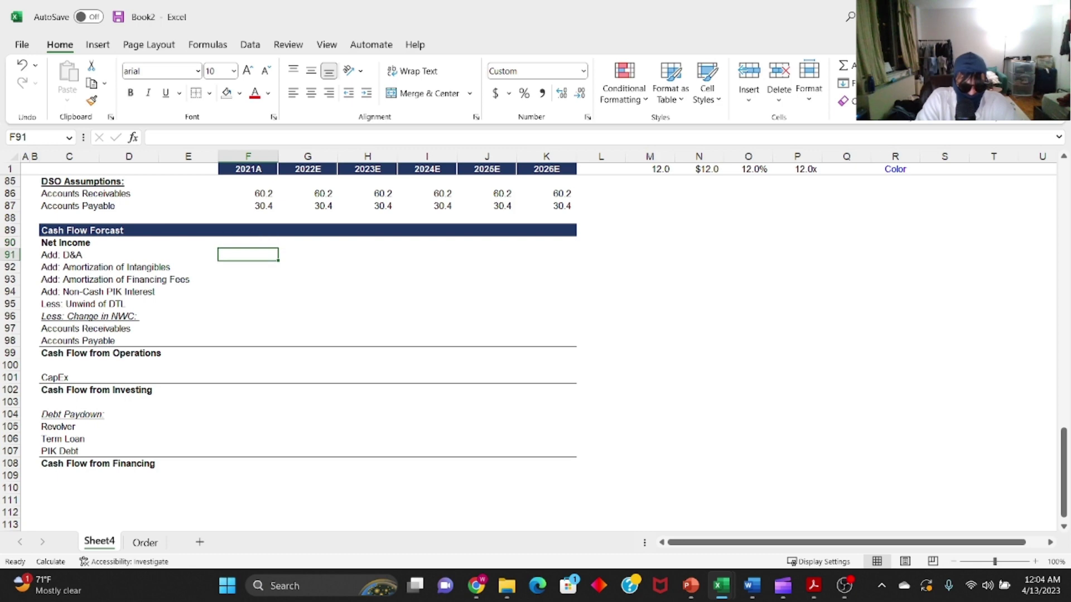
pyautogui.press('Left')
pyautogui.press('Left')
pyautogui.press('Left')
pyautogui.press('Down')
pyautogui.press('Down')
pyautogui.write('Net Change in Ca')
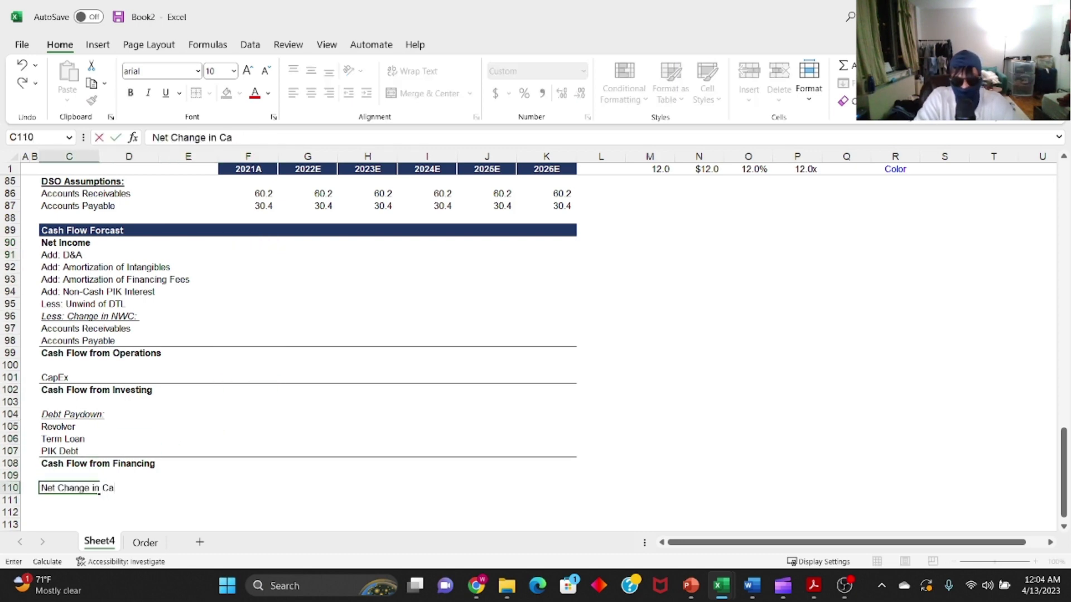
pyautogui.press('Return')
pyautogui.press('Up')
pyautogui.hotkey('shift', 'space')
pyautogui.hotkey('ctrl', 'b')
# - Add top and bottom borders across the Net Change in Cash row from C110 to K110
pyautogui.press('Down')
pyautogui.press('Up')
pyautogui.hotkey('shift', 'Right')
pyautogui.hotkey('shift', 'Right')
pyautogui.hotkey('shift', 'Right')
pyautogui.hotkey('shift', 'Right')
pyautogui.hotkey('shift', 'Right')
pyautogui.hotkey('shift', 'Right')
pyautogui.hotkey('shift', 'Right')
pyautogui.hotkey('shift', 'Right')
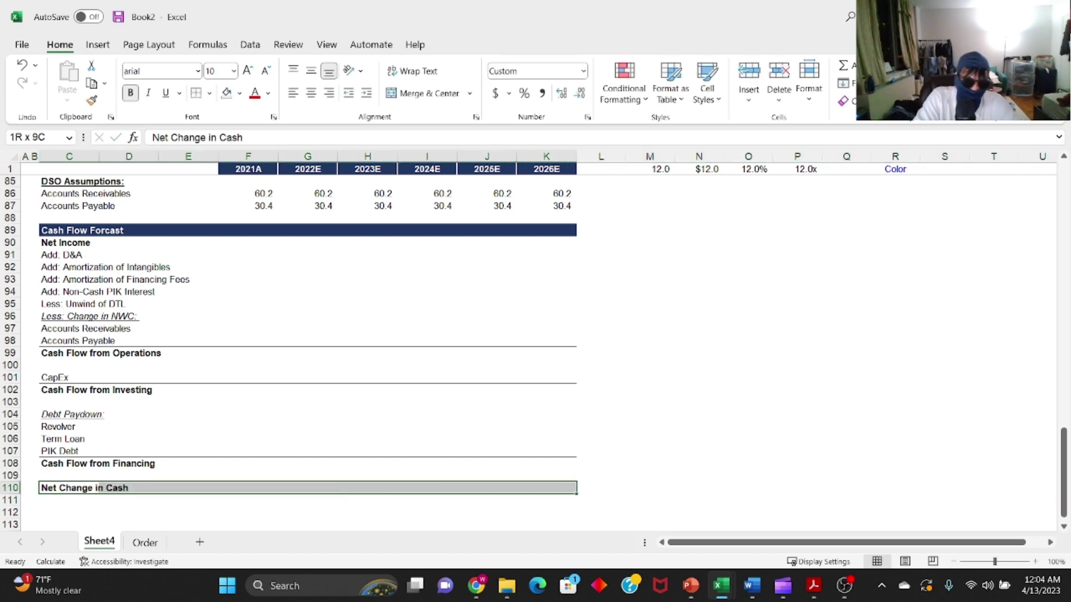
pyautogui.press('h')
pyautogui.press('b')
pyautogui.press('b')
pyautogui.press('alt')
pyautogui.press('h')
pyautogui.press('b')
pyautogui.press('p')
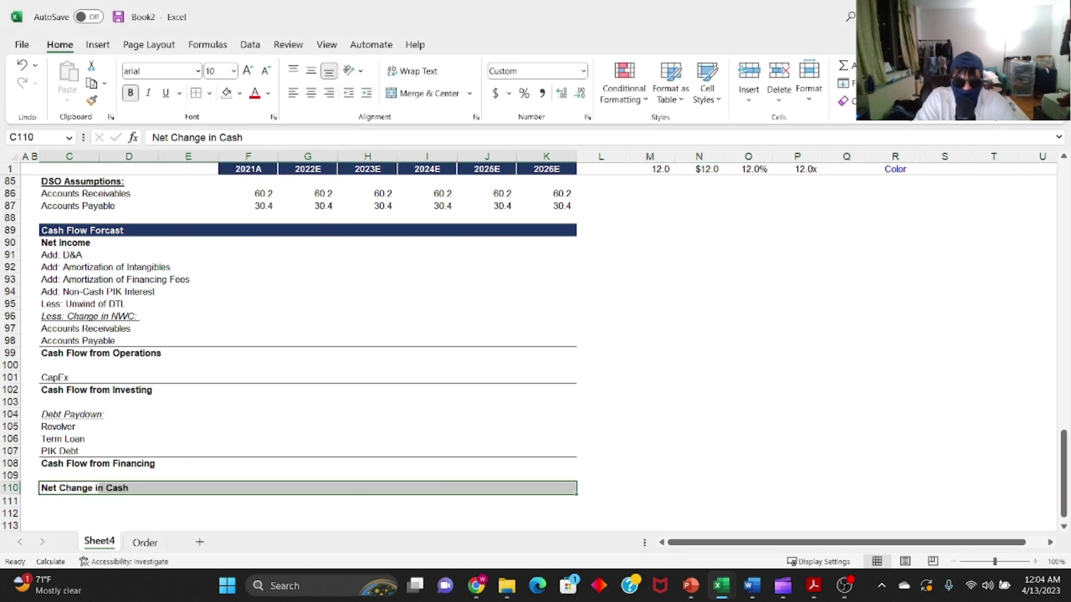
# - Calculate the 2021A net change in cash in F110 by adding the three section totals with =F108+F102+F99
pyautogui.press('Down')
pyautogui.press('Down')
pyautogui.press('Up')
pyautogui.press('Up')
pyautogui.press('Up')
pyautogui.press('Right')
pyautogui.press('Right')
pyautogui.press('Down')
pyautogui.press('Right')
pyautogui.press('Right')
pyautogui.press('Left')
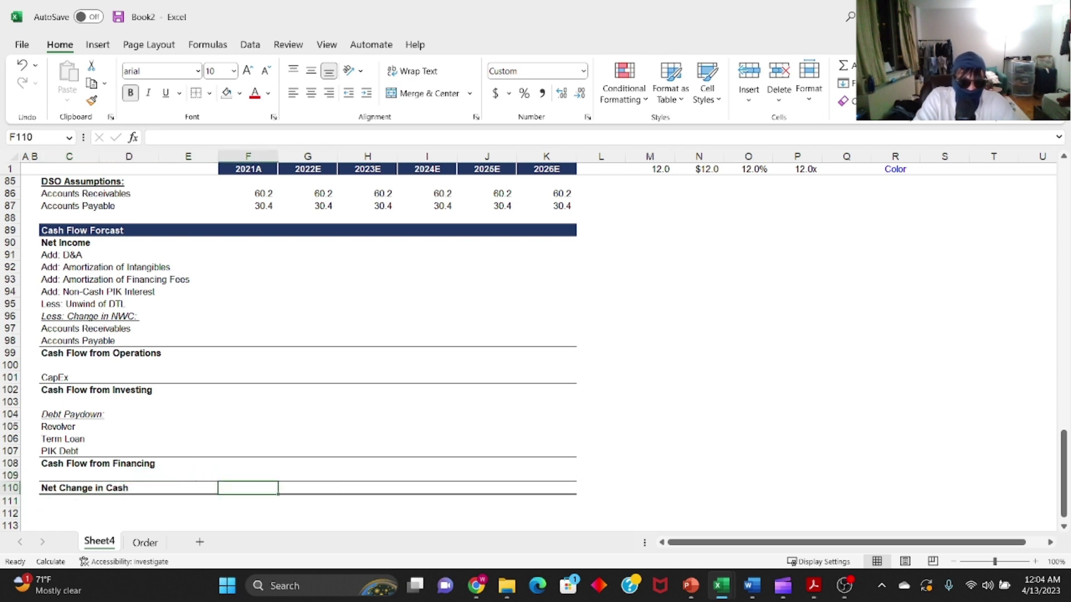
pyautogui.write('=')
pyautogui.press('Up')
pyautogui.press('Up')
pyautogui.write('+')
pyautogui.press('Up')
pyautogui.press('Up')
pyautogui.press('Up')
pyautogui.press('Up')
pyautogui.press('Up')
pyautogui.press('Up')
pyautogui.press('Up')
pyautogui.press('Up')
pyautogui.write('+')
pyautogui.press('Up')
pyautogui.press('Up')
pyautogui.press('Up')
pyautogui.press('Up')
pyautogui.press('Up')
pyautogui.press('Up')
pyautogui.press('Up')
pyautogui.press('Up')
pyautogui.press('Up')
pyautogui.press('Up')
pyautogui.press('Up')
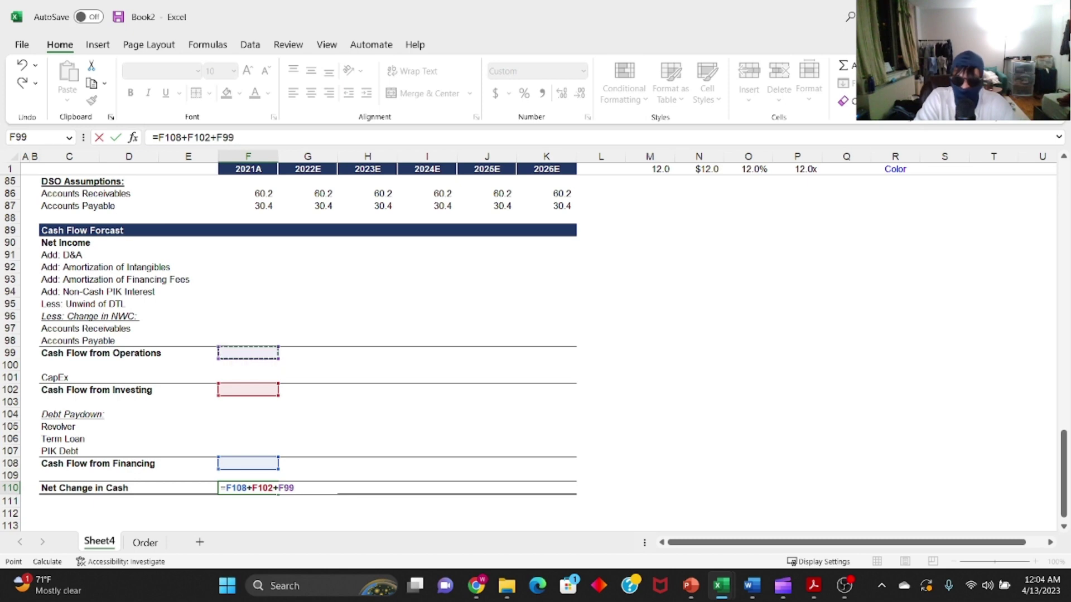
pyautogui.hotkey('ctrl', 'Return')
# - Copy the Net Change in Cash formula from F110 across the row to K110
pyautogui.hotkey('ctrl', 'c')
pyautogui.hotkey('shift', 'Right')
pyautogui.hotkey('shift', 'Right')
pyautogui.hotkey('shift', 'Right')
pyautogui.hotkey('shift', 'Right')
pyautogui.hotkey('shift', 'Right')
pyautogui.press('Return')
# - Total the 2021A Cash Flow from Operations in F99 with =SUM(F90:F98)
pyautogui.press('Up')
pyautogui.press('Up')
pyautogui.press('Up')
pyautogui.press('Up')
pyautogui.press('Up')
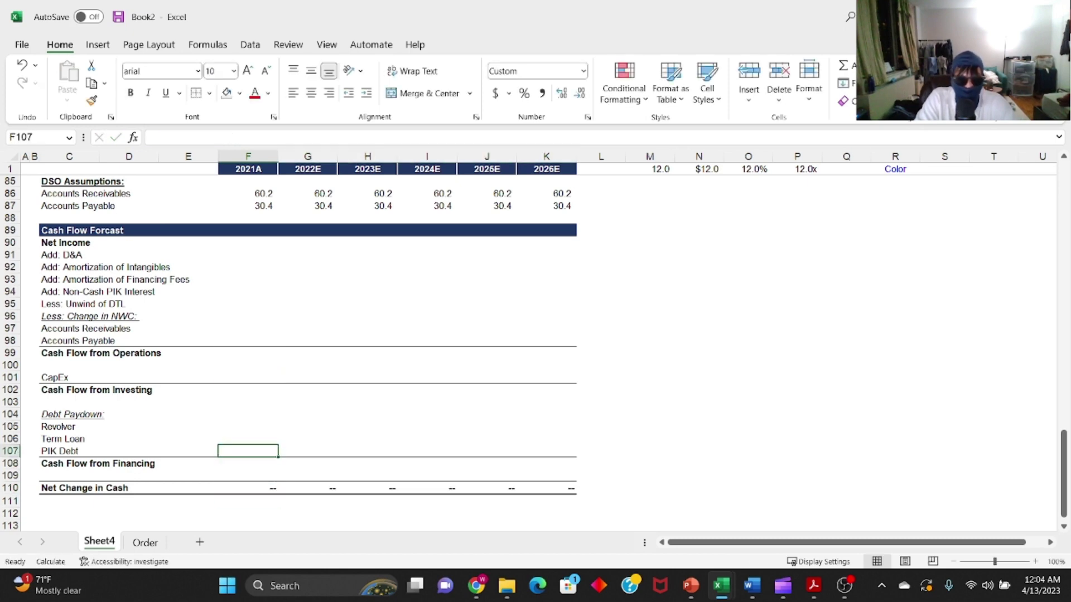
pyautogui.press('Up')
pyautogui.press('Up')
pyautogui.press('Up')
pyautogui.press('Up')
pyautogui.press('Up')
pyautogui.press('Up')
pyautogui.write('=sum(')
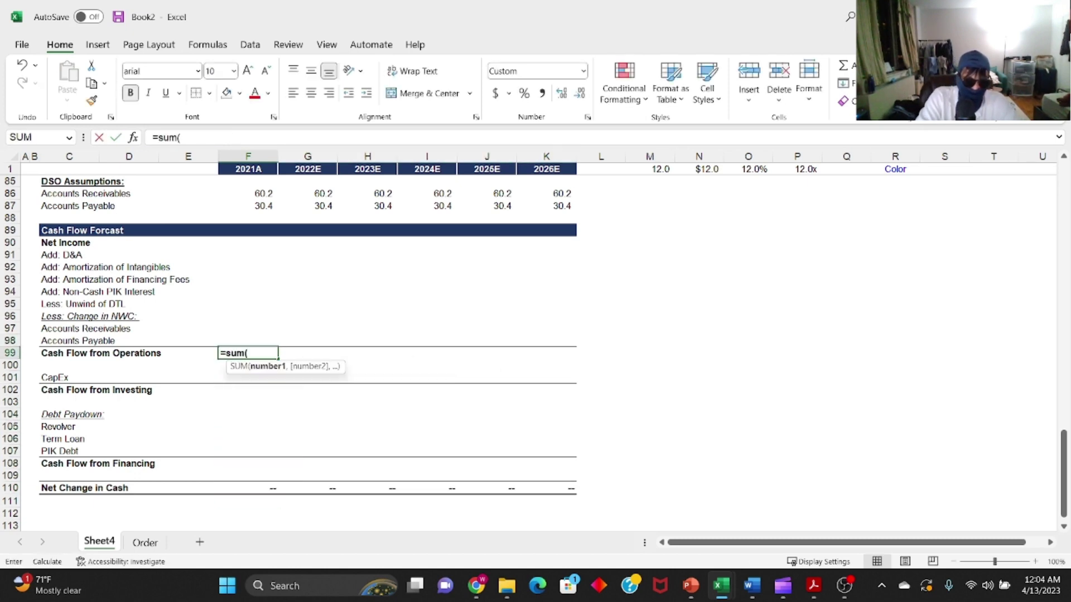
pyautogui.press('Up')
pyautogui.hotkey('shift', 'Up')
pyautogui.hotkey('shift', 'Up')
pyautogui.hotkey('shift', 'Up')
pyautogui.hotkey('shift', 'Up')
pyautogui.hotkey('shift', 'Up')
pyautogui.hotkey('shift', 'Up')
pyautogui.hotkey('shift', 'Up')
pyautogui.hotkey('shift', 'Up')
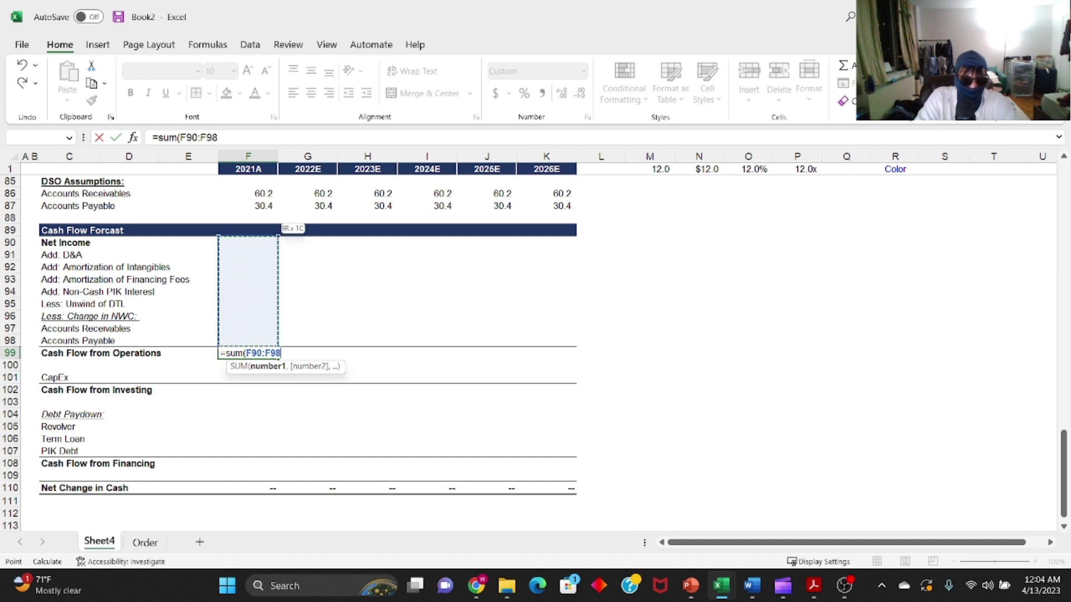
pyautogui.hotkey('ctrl', 'Return')
# - Copy the Cash Flow from Operations sum from F99 across the row to K99
pyautogui.hotkey('ctrl', 'c')
pyautogui.hotkey('shift', 'Right')
pyautogui.hotkey('shift', 'Right')
pyautogui.hotkey('shift', 'Right')
pyautogui.hotkey('shift', 'Right')
pyautogui.hotkey('shift', 'Right')
pyautogui.press('Return')
# - Link the 2021A Cash Flow from Investing in F102 to the CapEx cell with =F101
pyautogui.press('Down')
pyautogui.press('Down')
pyautogui.press('Down')
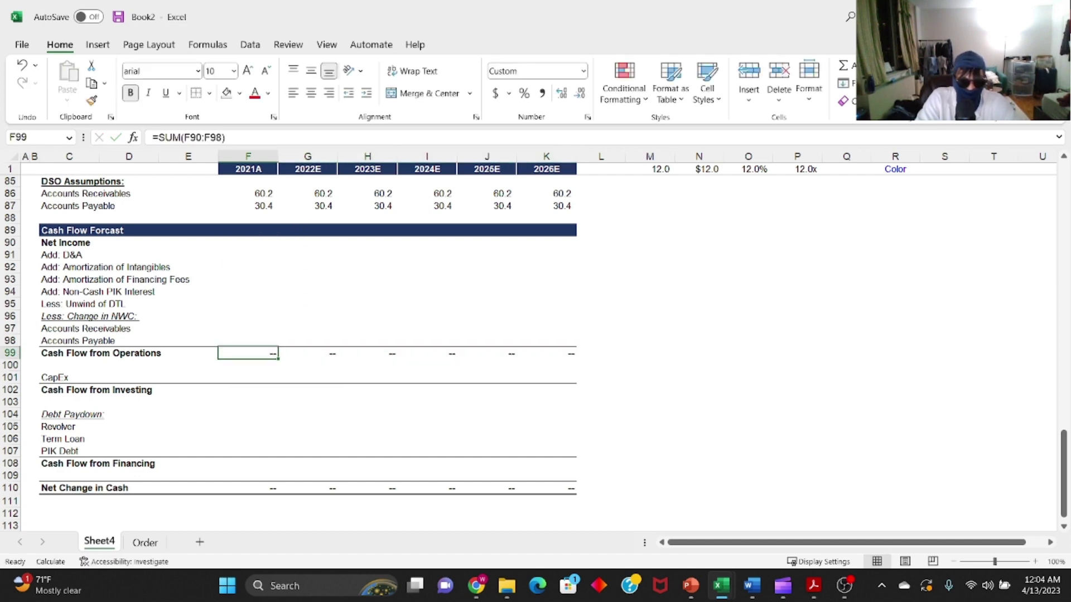
pyautogui.write('=')
pyautogui.press('Up')
pyautogui.hotkey('ctrl', 'Return')
# - Copy the Cash Flow from Investing formula from F102 across the row to K102
pyautogui.hotkey('ctrl', 'c')
pyautogui.hotkey('shift', 'Right')
pyautogui.hotkey('shift', 'Right')
pyautogui.hotkey('shift', 'Right')
pyautogui.hotkey('shift', 'Right')
pyautogui.hotkey('shift', 'Right')
pyautogui.hotkey('shift', 'Right')
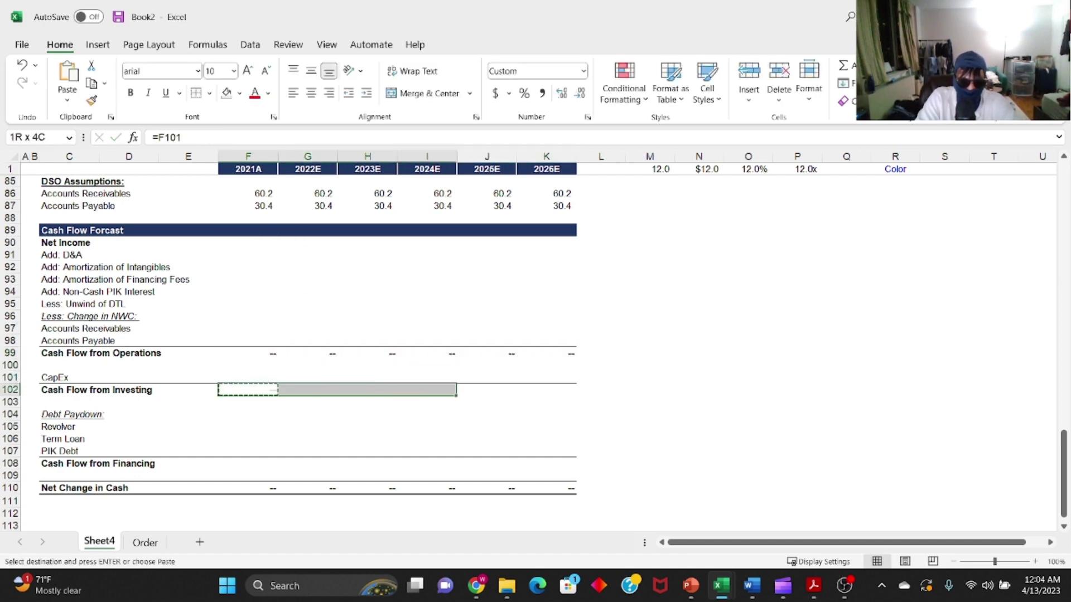
pyautogui.hotkey('shift', 'Left')
pyautogui.press('Return')
# - Total the 2021A Cash Flow from Financing in F108 with =SUM(F105:F107)
pyautogui.press('Down')
pyautogui.press('Down')
pyautogui.press('Down')
pyautogui.press('Down')
pyautogui.press('Down')
pyautogui.press('Down')
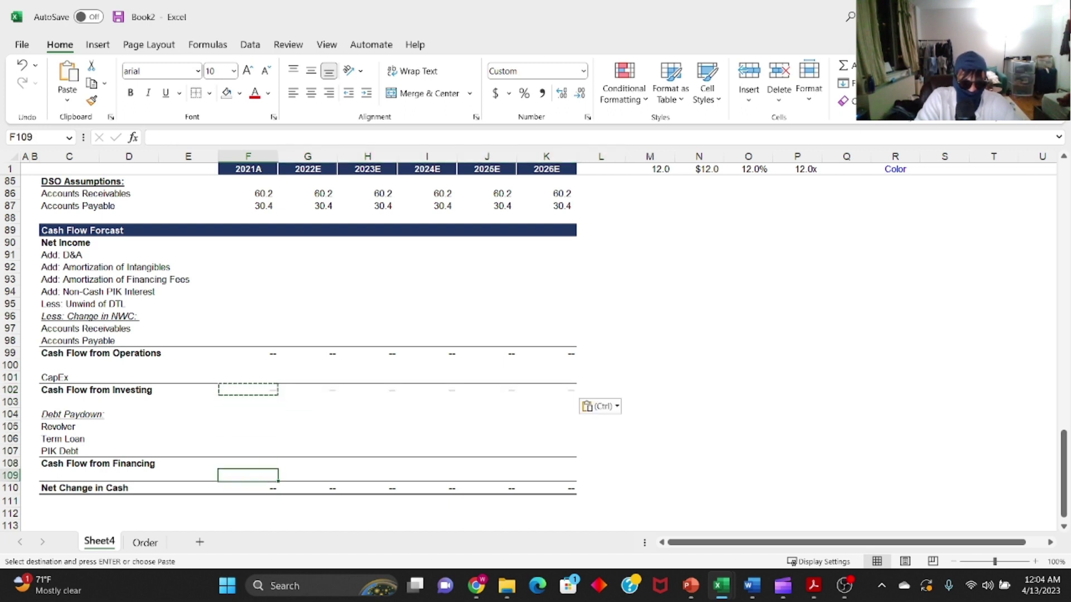
pyautogui.write('=sum(')
pyautogui.press('Up')
pyautogui.hotkey('shift', 'Up')
pyautogui.hotkey('shift', 'Up')
pyautogui.hotkey('shift', 'Up')
pyautogui.hotkey('shift', 'Up')
pyautogui.hotkey('shift', 'Down')
pyautogui.hotkey('shift', 'Down')
pyautogui.hotkey('ctrl', 'Return')
# - Copy the Cash Flow from Financing sum from F108 across the row to K108
pyautogui.hotkey('ctrl', 'c')
pyautogui.hotkey('shift', 'Right')
pyautogui.hotkey('shift', 'Right')
pyautogui.hotkey('shift', 'Right')
pyautogui.hotkey('shift', 'Right')
pyautogui.hotkey('shift', 'Right')
pyautogui.press('Return')
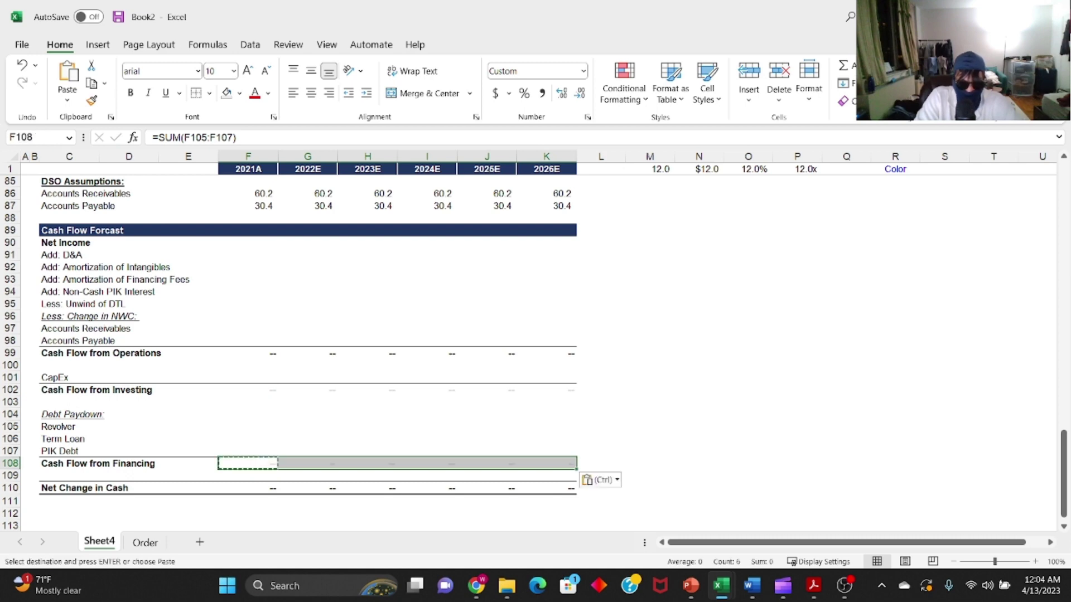
# - Make the Cash Flow from Investing and Cash Flow from Financing totals bold from column F to K
pyautogui.press('Up')
pyautogui.press('Up')
pyautogui.press('Up')
pyautogui.press('Up')
pyautogui.press('Up')
pyautogui.press('Up')
pyautogui.hotkey('ctrl', 'shift', 'Right')
pyautogui.hotkey('ctrl', 'b')
# - Clear the 2021A cash flow totals in column F, from F99 down to F110
pyautogui.press('Up')
pyautogui.press('Up')
pyautogui.press('Up')
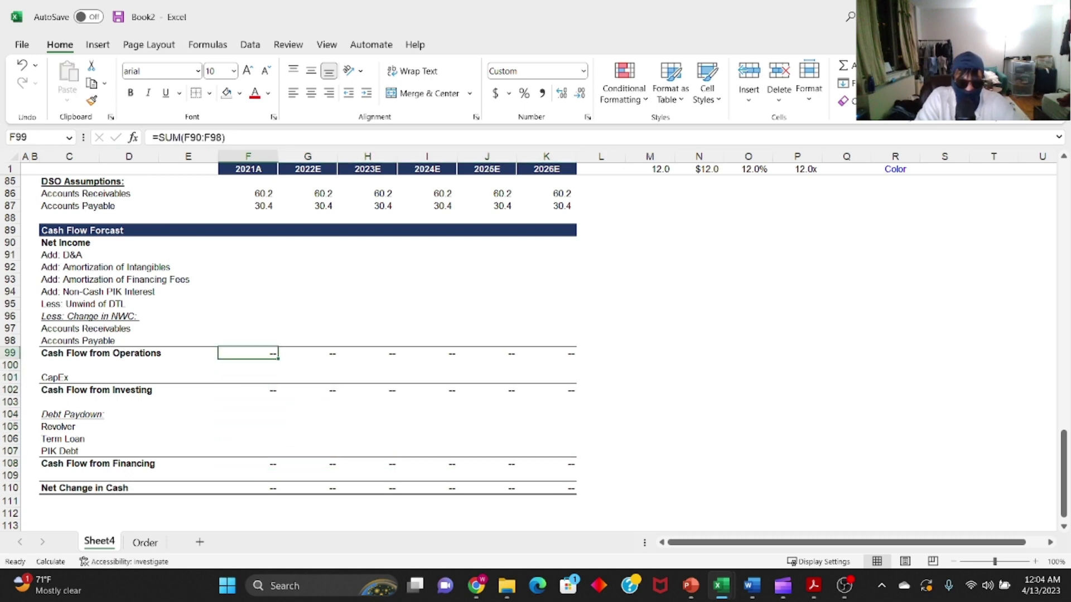
pyautogui.hotkey('ctrl', 'shift', 'Down')
pyautogui.hotkey('ctrl', 'shift', 'Down')
pyautogui.hotkey('ctrl', 'shift', 'Down')
pyautogui.press('Delete')
# - Check the 2022E Cash Flow from Operations formula in G99
pyautogui.press('Down')
pyautogui.press('Up')
pyautogui.press('Right')
pyautogui.press('F2')
pyautogui.press('Return')
pyautogui.press('Up')
pyautogui.press('Right')
pyautogui.press('Right')
pyautogui.press('Down')
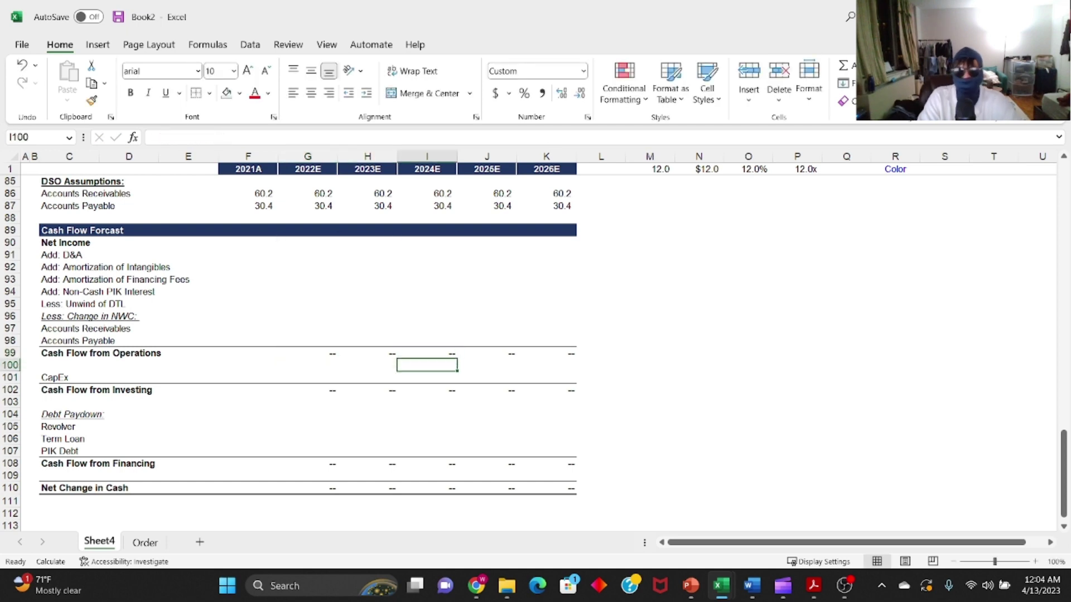
# - Link the 2022E Net Income of the cash flow forecast in G90 to the income statement with =G58
pyautogui.scroll(-1, 701, 73)
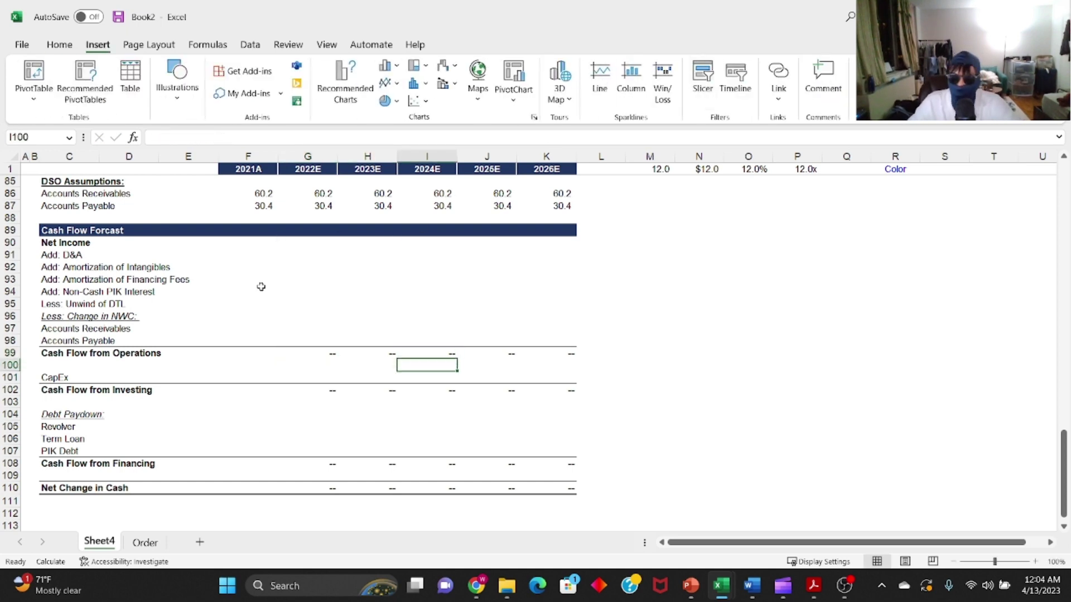
pyautogui.scroll(1, 330, 288)
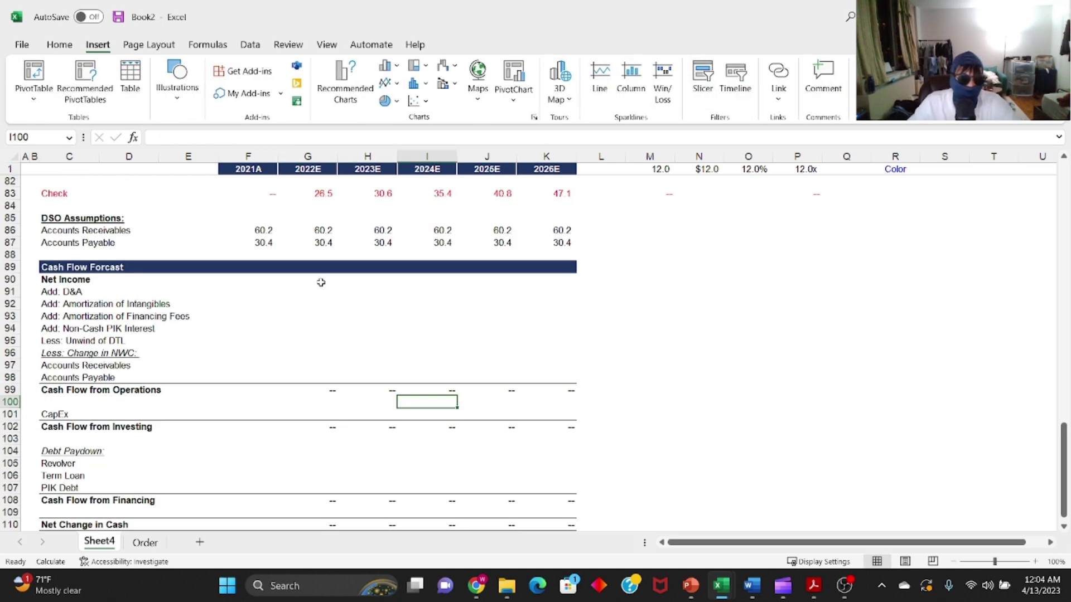
pyautogui.click(321, 282)
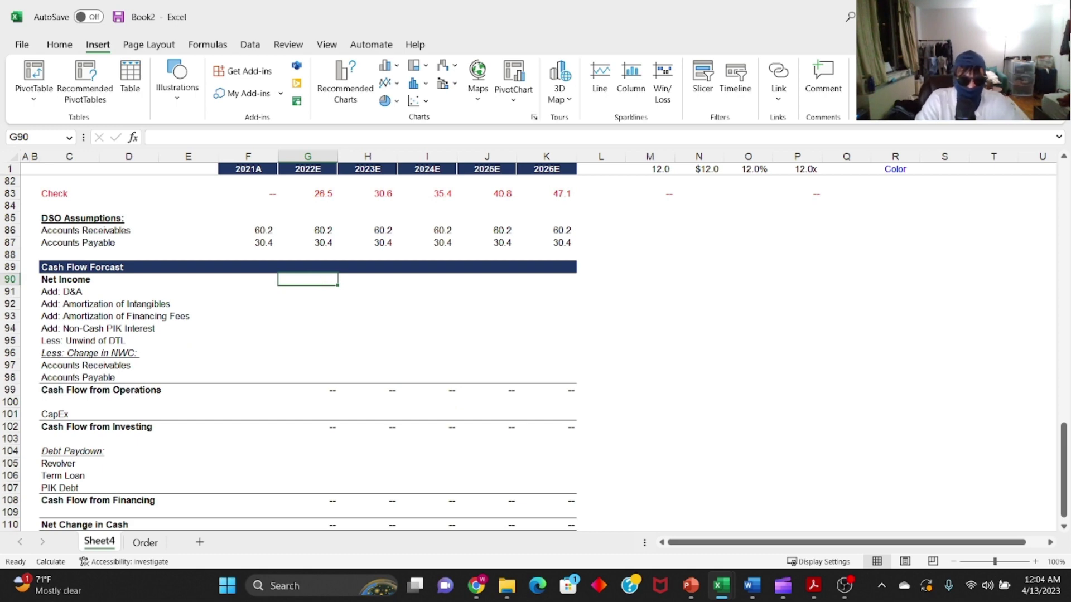
pyautogui.write('=')
pyautogui.scroll(11, 532, 237)
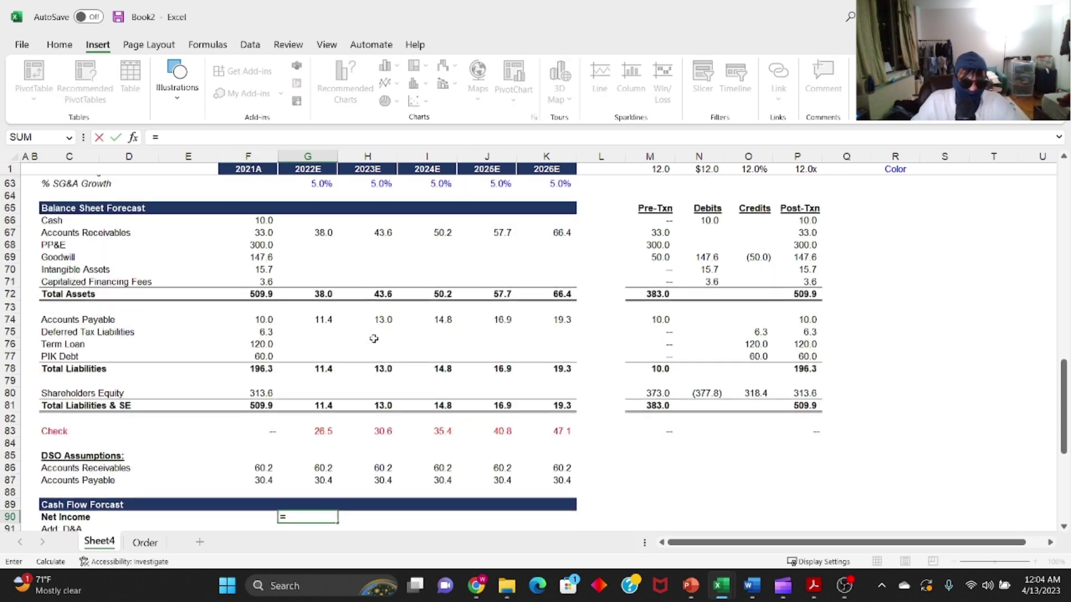
pyautogui.click(317, 287)
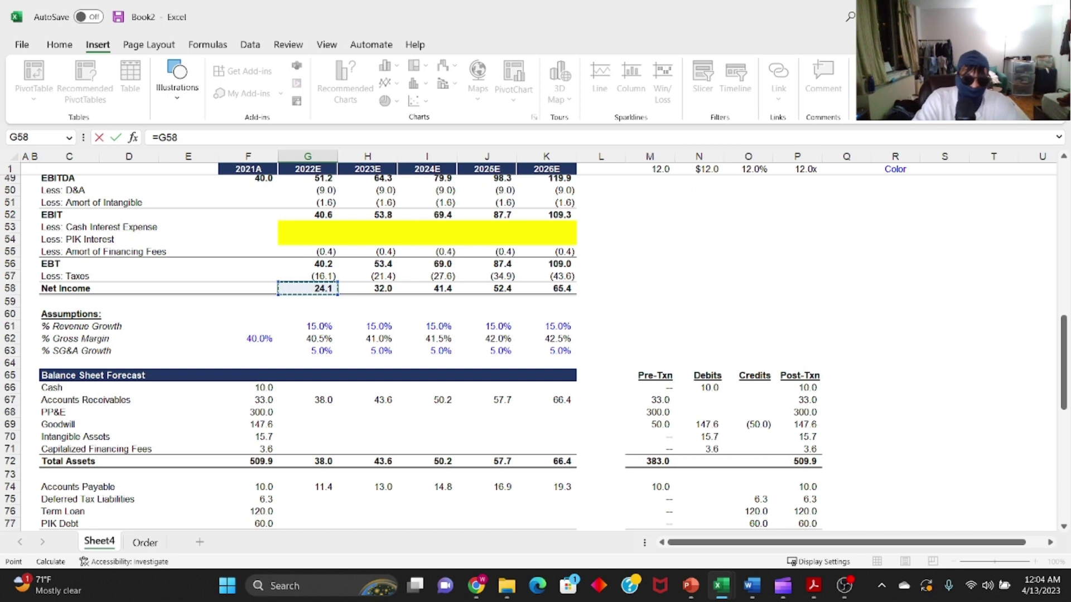
pyautogui.press('Return')
# - Fill the Net Income link from G90 across the forecast years to K90
pyautogui.press('Up')
pyautogui.hotkey('shift', 'Right')
pyautogui.hotkey('shift', 'Right')
pyautogui.hotkey('shift', 'Right')
pyautogui.hotkey('shift', 'Right')
pyautogui.hotkey('ctrl', 'r')
# - Add back 2022E D&A in G91 by linking to the income statement's D&A with =-G50
pyautogui.press('Down')
pyautogui.press('Down')
pyautogui.press('Down')
pyautogui.press('Down')
pyautogui.press('Down')
pyautogui.press('Down')
pyautogui.press('Down')
pyautogui.press('Down')
pyautogui.press('Up')
pyautogui.press('Up')
pyautogui.press('Up')
pyautogui.press('Up')
pyautogui.press('Up')
pyautogui.press('Up')
pyautogui.press('Up')
pyautogui.write('=')
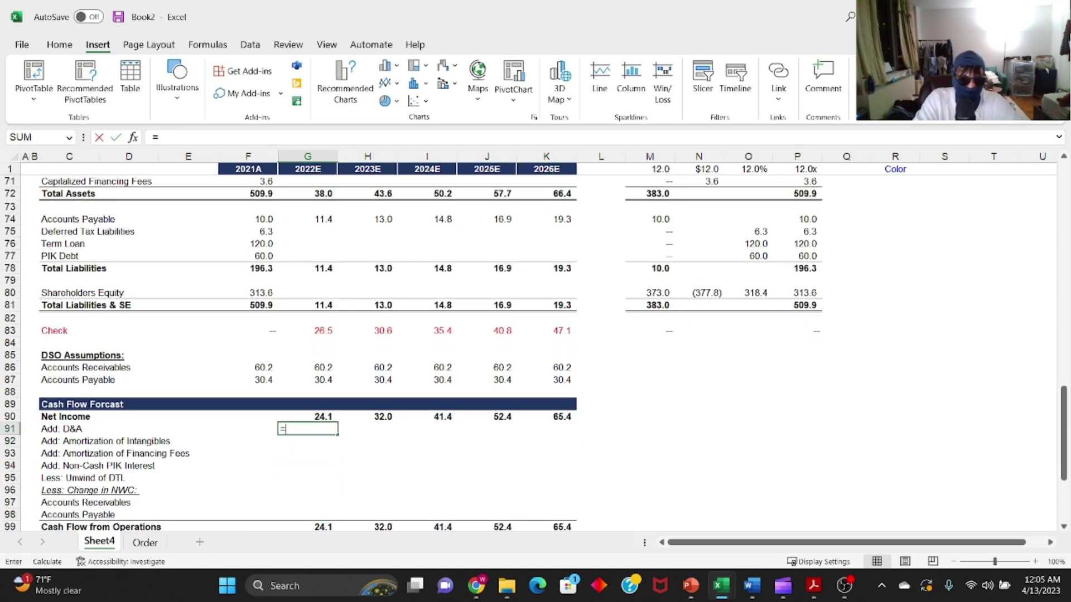
pyautogui.write('-')
pyautogui.scroll(10, 337, 356)
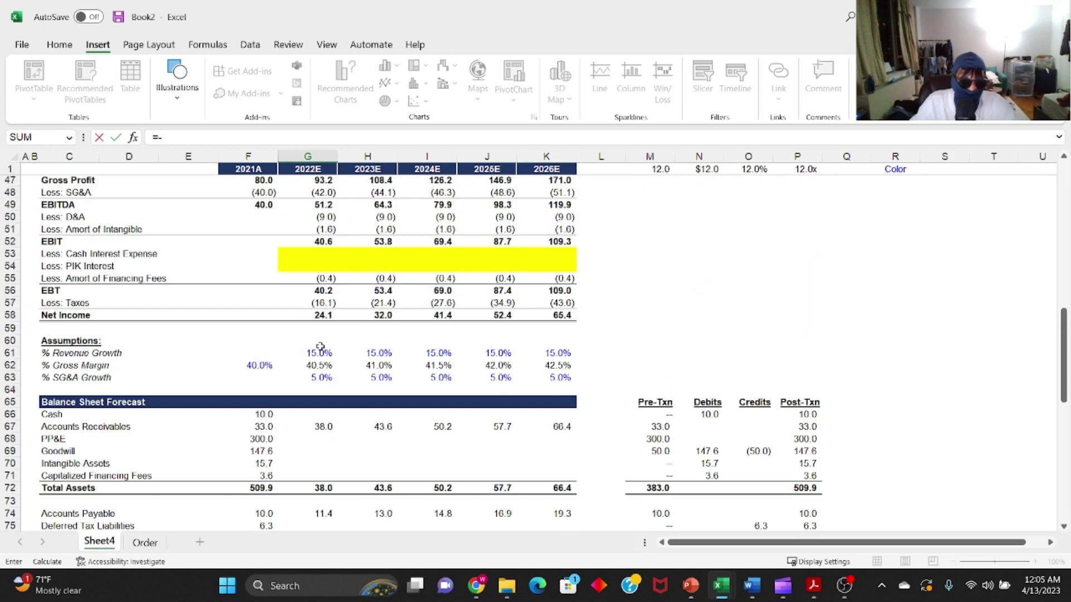
pyautogui.click(326, 290)
pyautogui.press('Return')
# - Copy the D&A add-back from G91 across the forecast years to K91
pyautogui.press('Up')
pyautogui.hotkey('ctrl', 'c')
pyautogui.hotkey('shift', 'Right')
pyautogui.hotkey('shift', 'Right')
pyautogui.hotkey('shift', 'Right')
pyautogui.hotkey('shift', 'Right')
pyautogui.press('Return')
# - Add back the 2022E amortization of intangibles in G92 with the income statement link =-G51
pyautogui.press('Down')
pyautogui.write('=-')
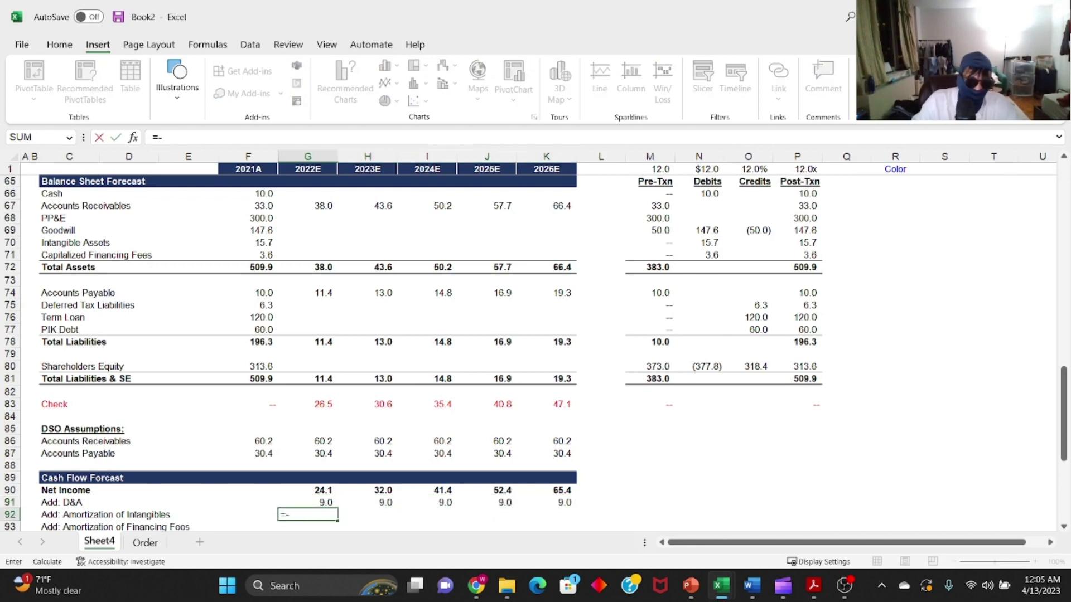
pyautogui.scroll(8, 372, 303)
pyautogui.click(326, 302)
pyautogui.press('Return')
# - Copy the amortization of intangibles add-back from G92 across the forecast years to K92
pyautogui.press('Down')
pyautogui.press('Up')
pyautogui.press('Up')
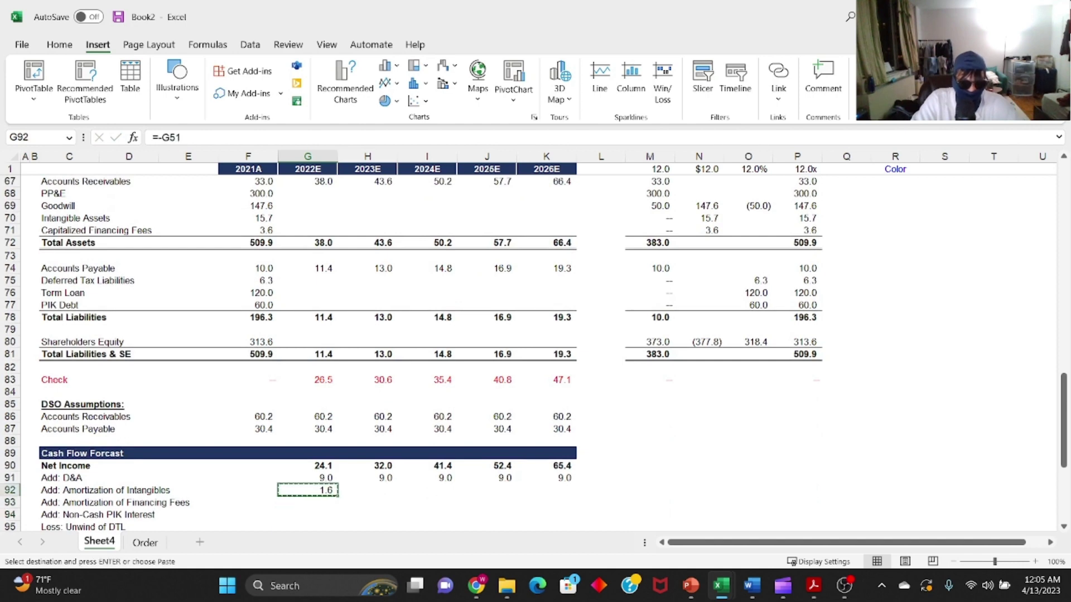
pyautogui.hotkey('ctrl', 'c')
pyautogui.press('Up')
pyautogui.hotkey('ctrl', 'Right')
pyautogui.press('Down')
pyautogui.hotkey('ctrl', 'shift', 'Left')
pyautogui.press('Return')
pyautogui.press('Left')
pyautogui.press('Left')
pyautogui.press('Left')
pyautogui.press('Left')
pyautogui.press('Down')
pyautogui.press('Down')
pyautogui.press('Down')
pyautogui.press('Down')
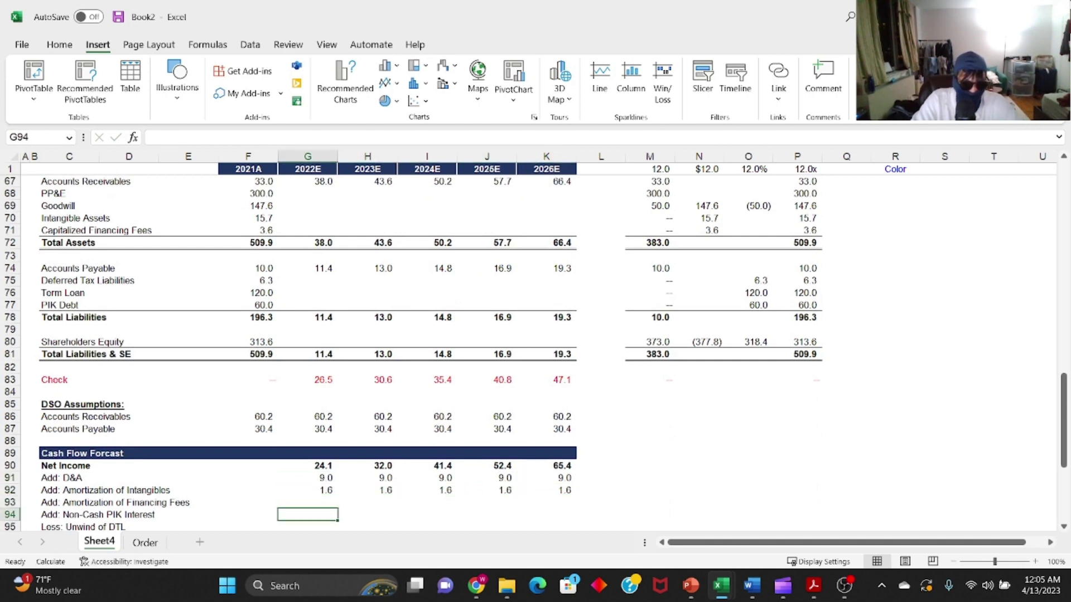
# - Add back the 2022E amortization of financing fees in G93 with the income statement link =-G55
pyautogui.press('Up')
pyautogui.press('Up')
pyautogui.press('Up')
pyautogui.write('=-')
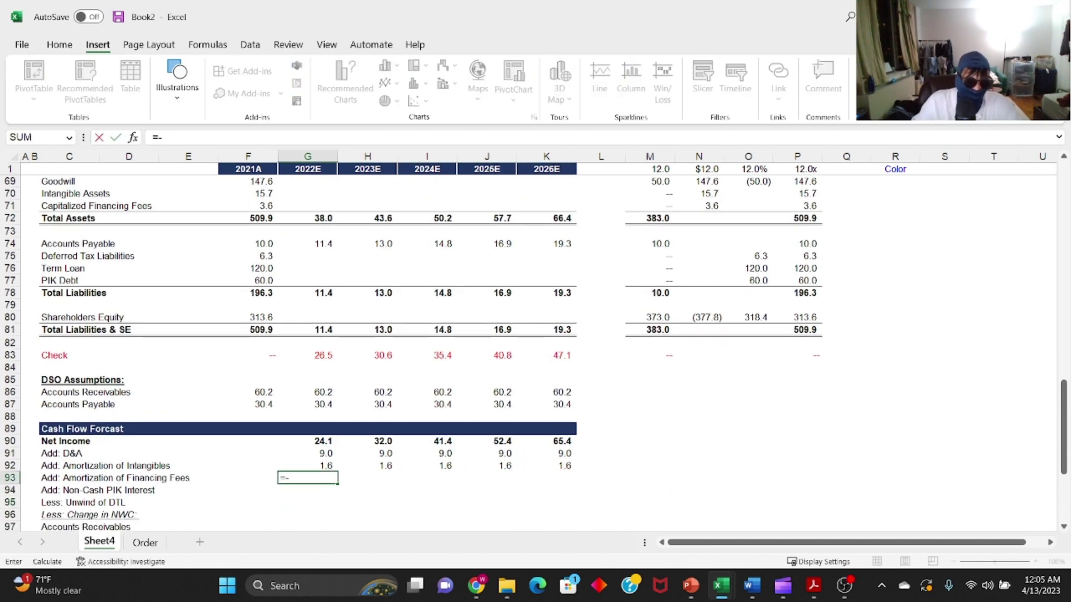
pyautogui.scroll(8, 305, 347)
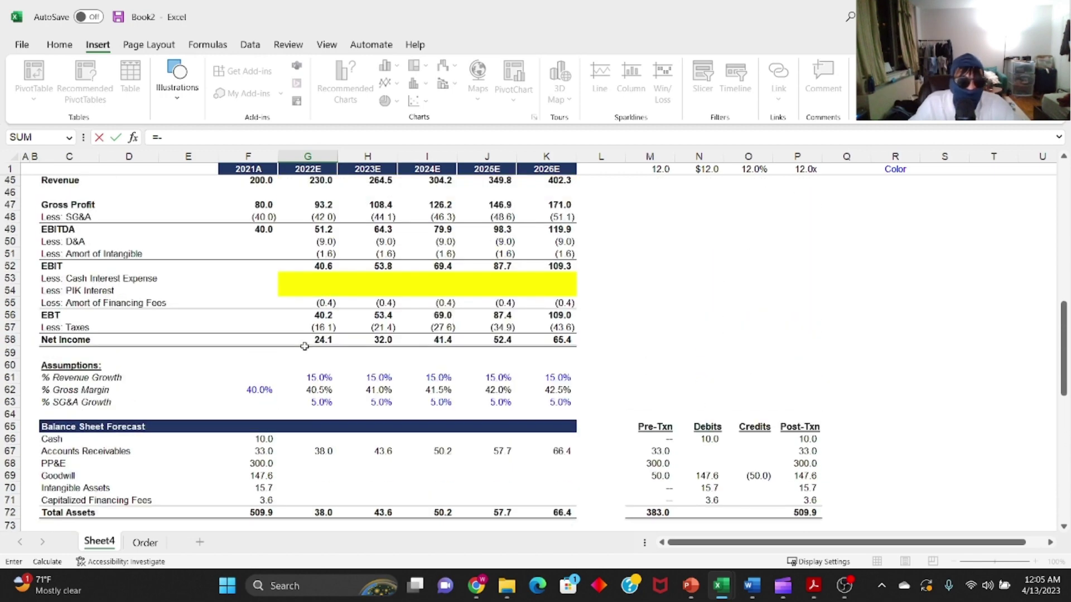
pyautogui.scroll(1, 304, 348)
pyautogui.click(313, 341)
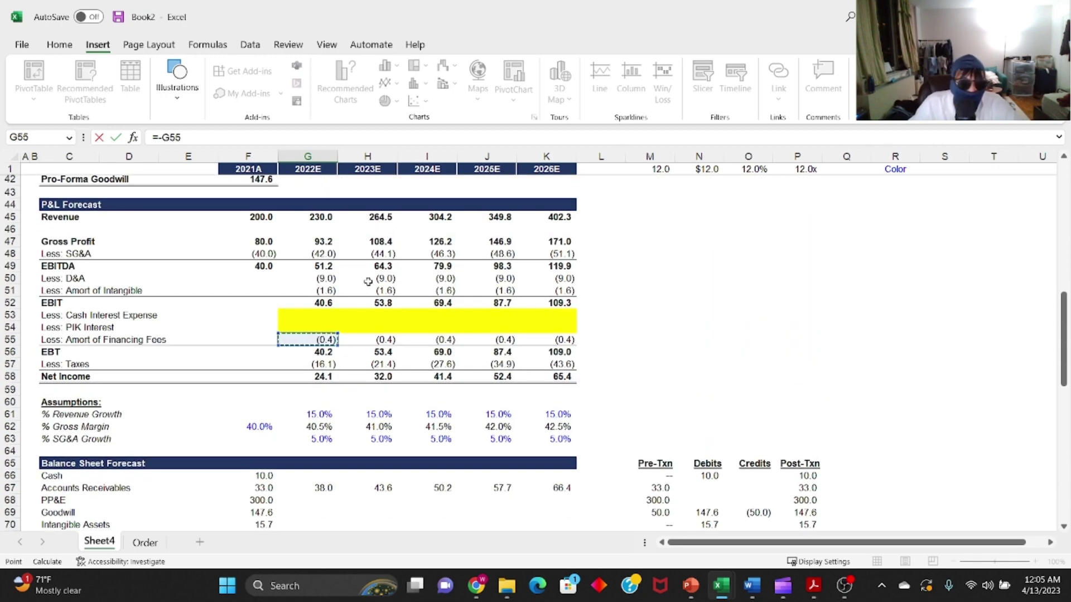
pyautogui.press('Return')
pyautogui.press('Up')
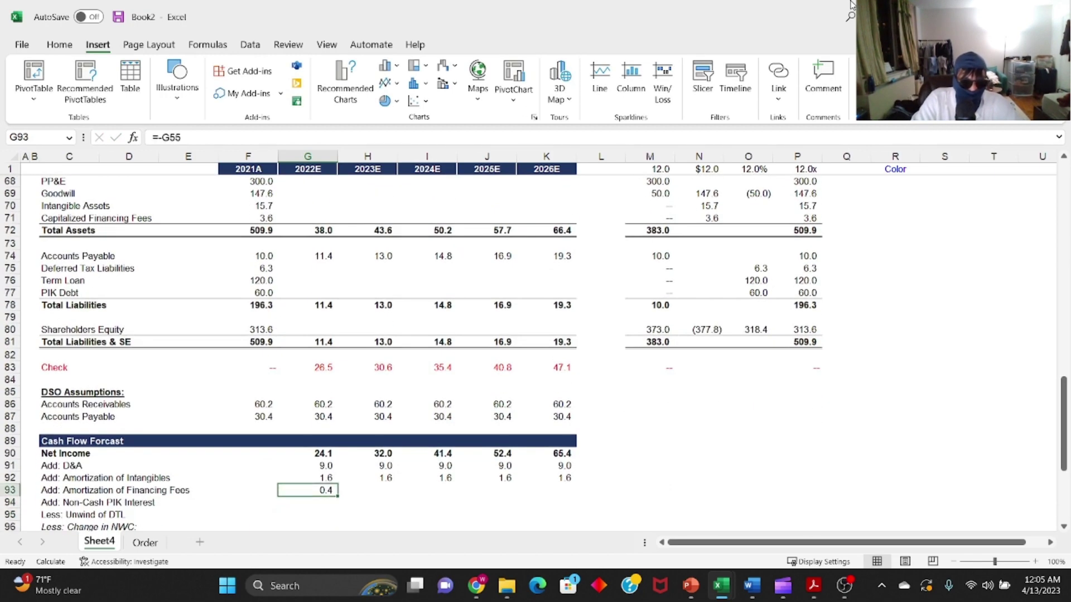
# - Copy the amortization of financing fees add-back from G93 across the forecast years to K93
pyautogui.hotkey('ctrl', 'c')
pyautogui.press('Up')
pyautogui.hotkey('ctrl', 'Right')
pyautogui.press('Down')
pyautogui.hotkey('ctrl', 'shift', 'Left')
pyautogui.press('Return')
# - Highlight the Non-Cash PIK Interest cells G94:K94 with a yellow fill
pyautogui.press('Left')
pyautogui.hotkey('ctrl', 'Left')
pyautogui.press('Down')
pyautogui.press('Down')
pyautogui.press('Up')
pyautogui.press('Up')
pyautogui.press('Down')
pyautogui.scroll(-1, 533, 332)
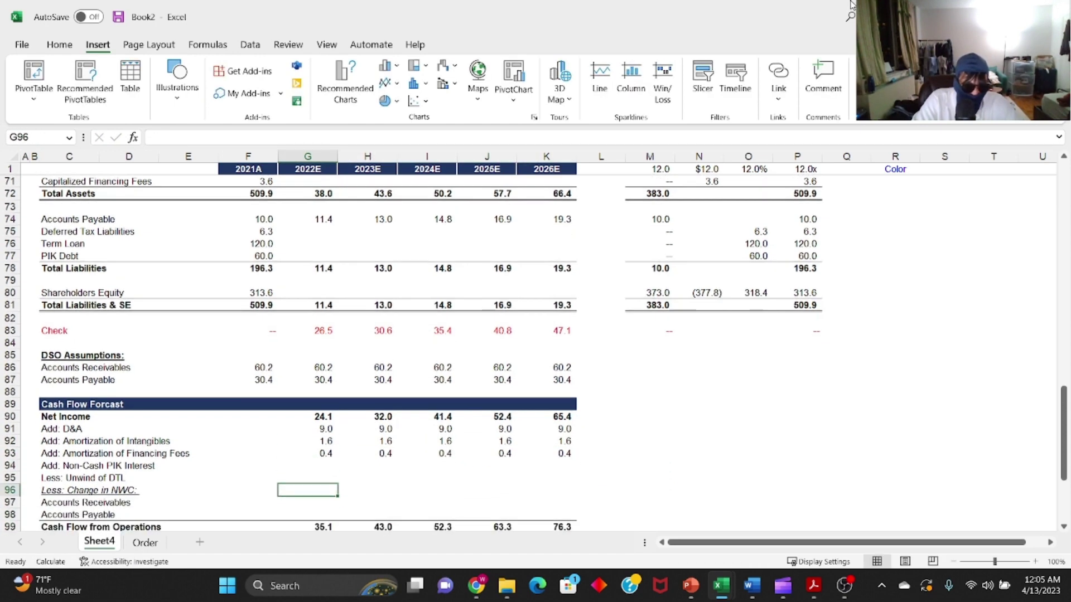
pyautogui.hotkey('shift', 'Right')
pyautogui.hotkey('shift', 'Right')
pyautogui.hotkey('shift', 'Right')
pyautogui.hotkey('shift', 'Right')
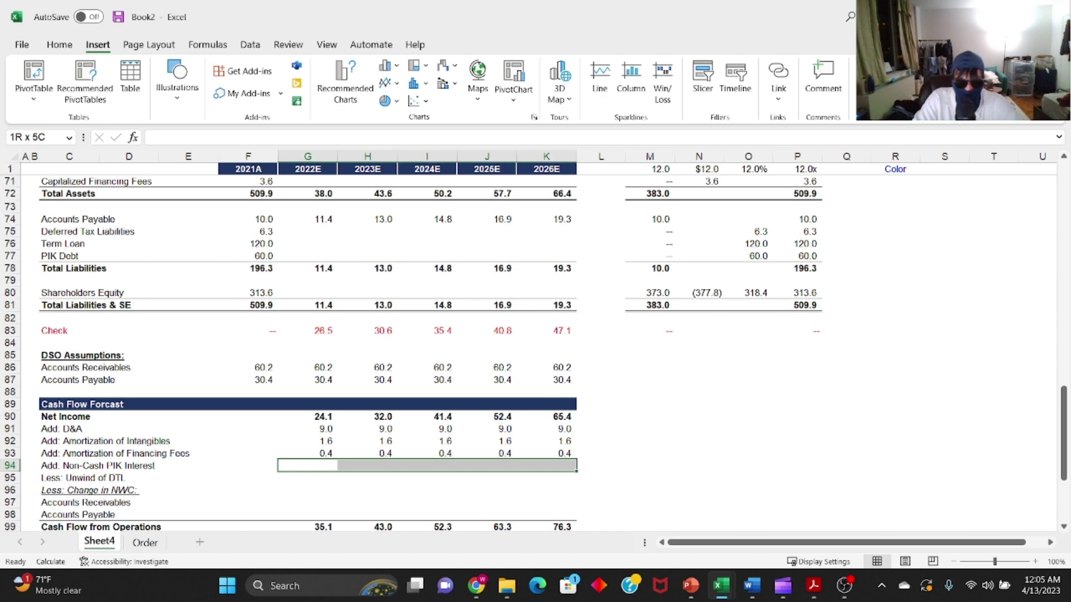
pyautogui.hotkey('alt', 'h')
pyautogui.press('h')
pyautogui.press('Down')
pyautogui.press('Down')
pyautogui.press('Down')
pyautogui.press('Right')
pyautogui.press('Right')
pyautogui.press('Right')
pyautogui.press('Down')
pyautogui.press('Down')
pyautogui.press('Down')
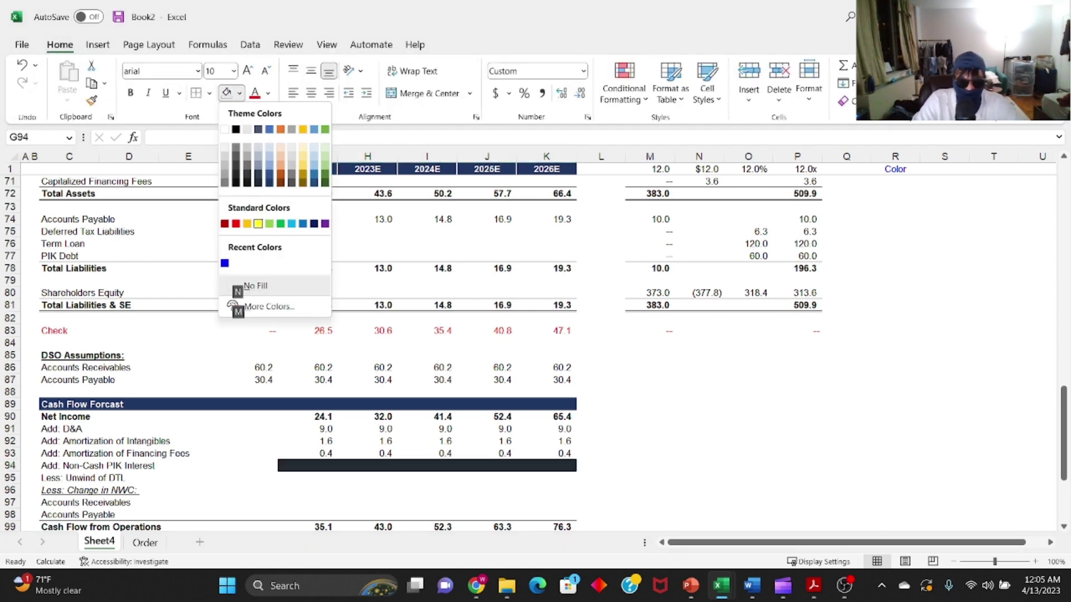
pyautogui.press('Return')
# - Add back the 2022E non-cash PIK interest in G94 by linking to the income statement's PIK interest with =-G54
pyautogui.press('Down')
pyautogui.press('Up')
pyautogui.press('Up')
pyautogui.press('Down')
pyautogui.press('Right')
pyautogui.press('Right')
pyautogui.press('Left')
pyautogui.press('Left')
pyautogui.write('=-')
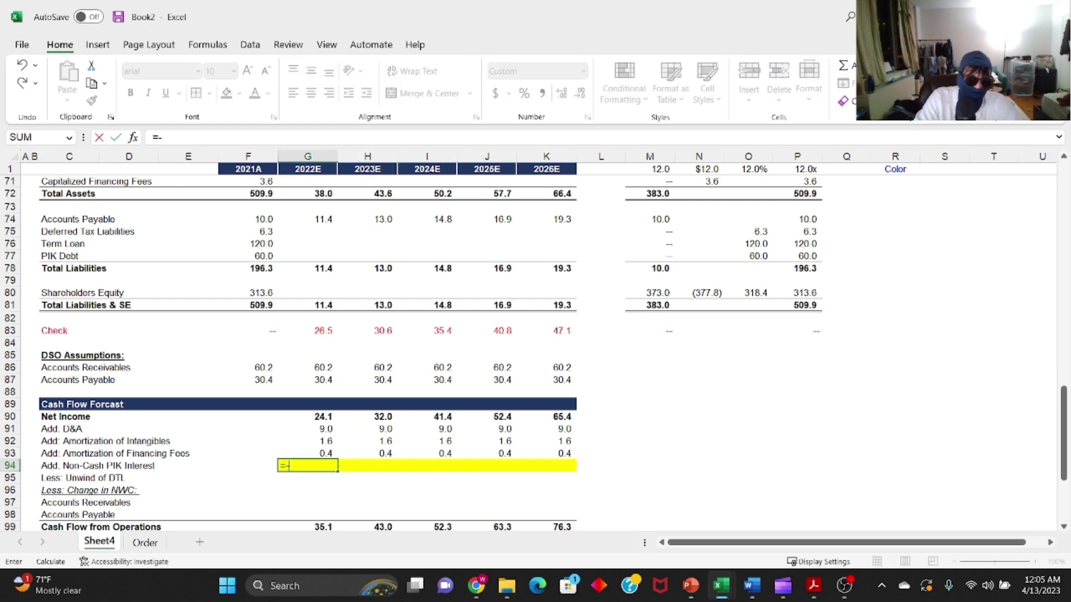
pyautogui.scroll(10, 315, 363)
pyautogui.click(315, 339)
pyautogui.press('Return')
pyautogui.press('Up')
# - Copy the non-cash PIK interest add-back from G94 across the forecast years to K94
pyautogui.hotkey('ctrl', 'c')
pyautogui.hotkey('shift', 'Right')
pyautogui.hotkey('shift', 'Right')
pyautogui.hotkey('shift', 'Right')
pyautogui.hotkey('shift', 'Right')
pyautogui.press('Return')
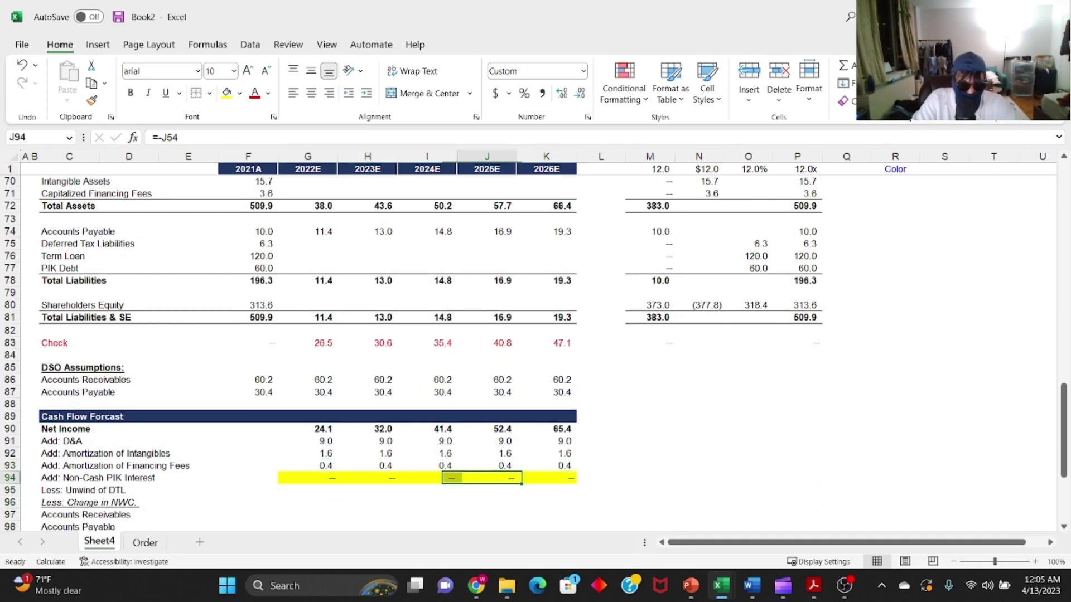
# - Remove the yellow fill from the Non-Cash PIK Interest cells G94:K94 and check the formula in G94
pyautogui.press('h')
pyautogui.press('n')
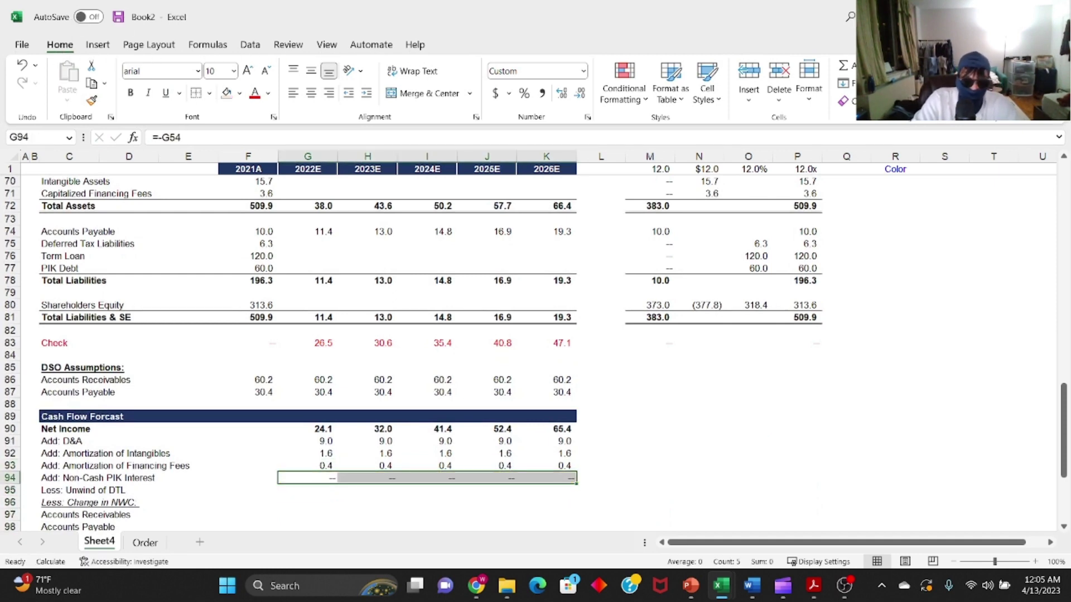
pyautogui.press('Left')
pyautogui.press('Right')
pyautogui.press('F2')
pyautogui.press('Escape')
# - Link the 2022E Unwind of DTL in G95 to the annual DTL amortization in the goodwill calculations with =I41
pyautogui.press('Right')
pyautogui.press('Right')
pyautogui.press('Left')
pyautogui.press('Left')
pyautogui.press('Down')
pyautogui.press('Down')
pyautogui.press('Up')
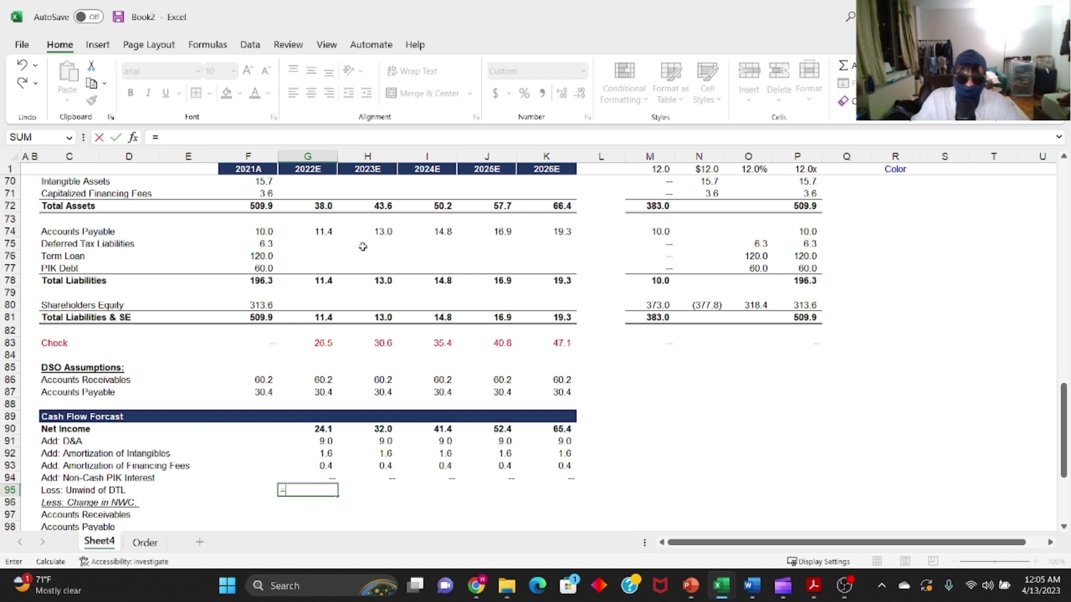
pyautogui.scroll(1, 420, 391)
pyautogui.scroll(6, 418, 317)
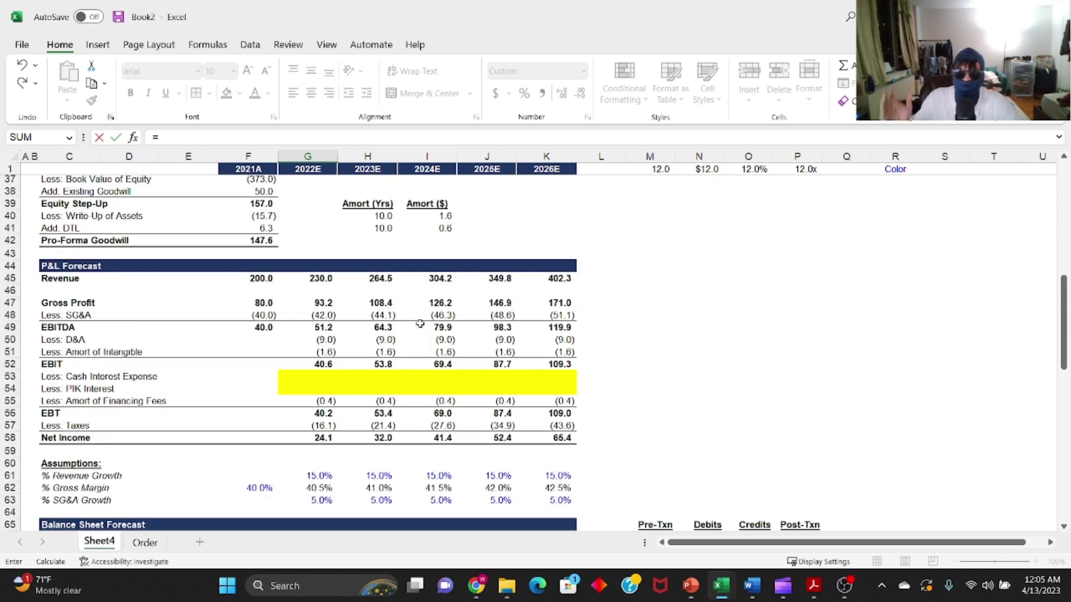
pyautogui.scroll(1, 418, 325)
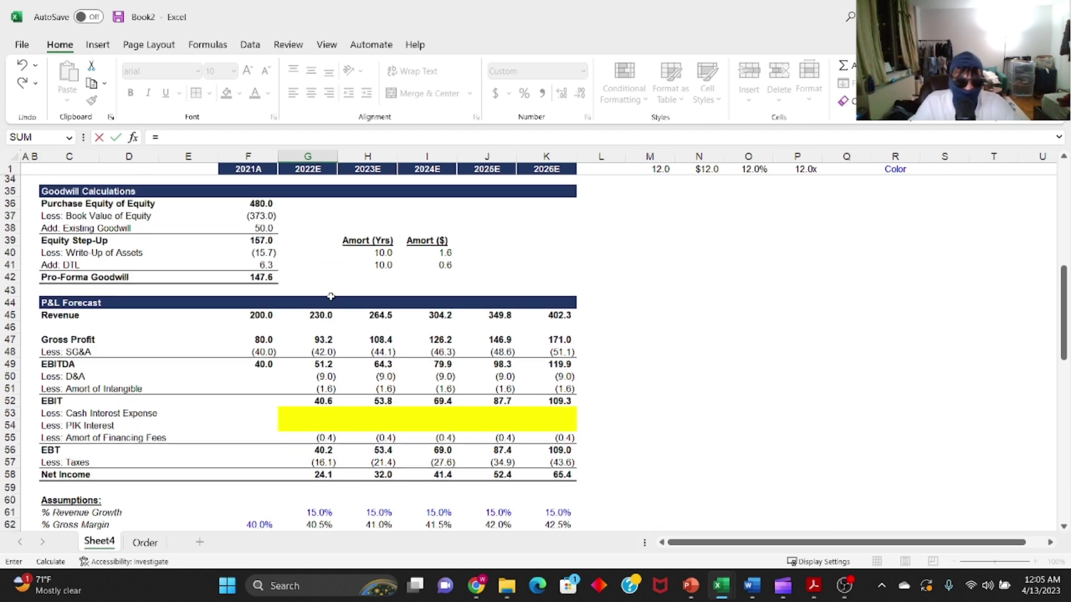
pyautogui.scroll(1, 330, 296)
pyautogui.click(446, 301)
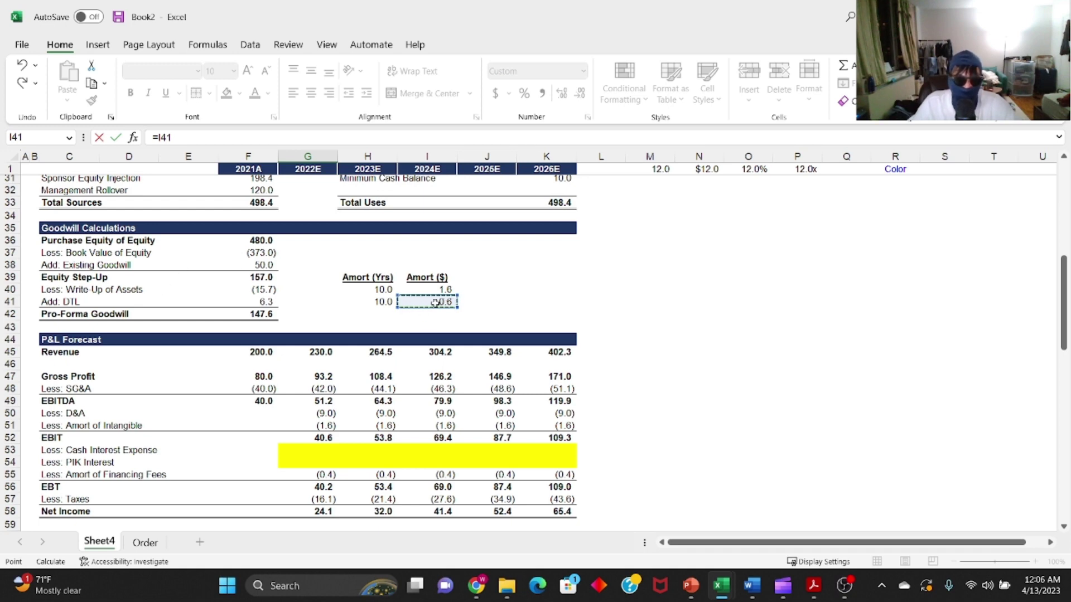
pyautogui.press('Return')
pyautogui.press('Return')
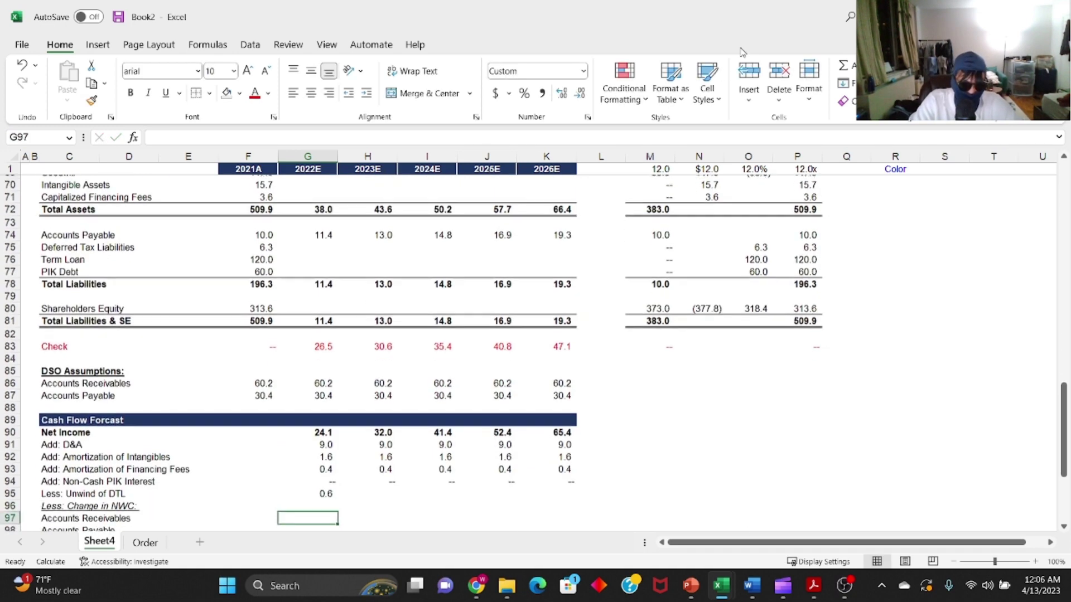
# - Turn the 2022E Unwind of DTL in G95 into a deduction by changing its formula to =-I41
pyautogui.press('Down')
pyautogui.press('Down')
pyautogui.press('Up')
pyautogui.press('Up')
pyautogui.press('Up')
pyautogui.press('Up')
pyautogui.press('F2')
pyautogui.press('Left')
pyautogui.press('Left')
pyautogui.press('Left')
pyautogui.write('-')
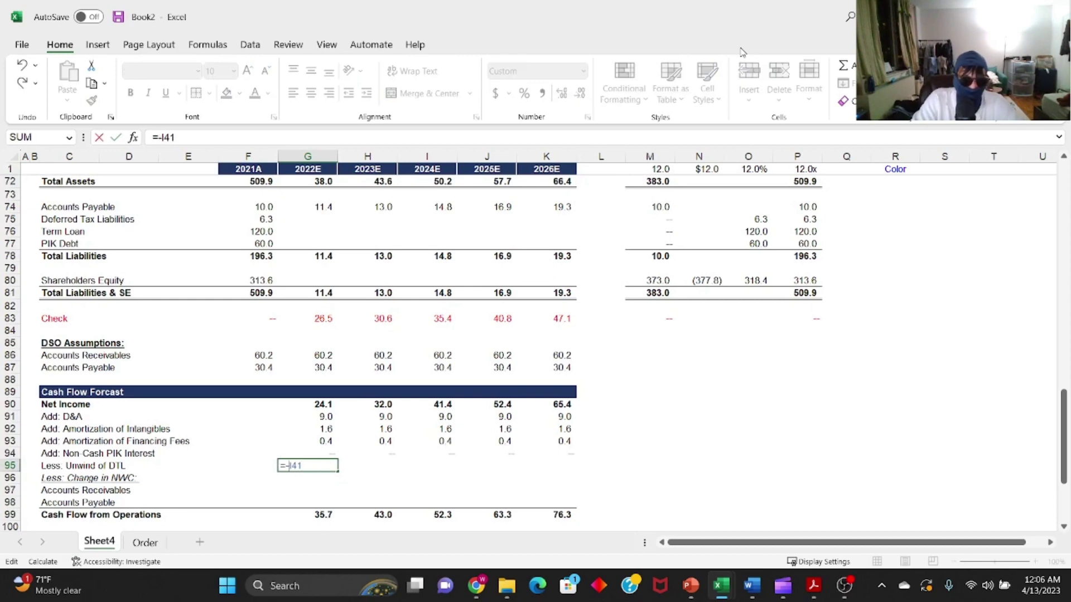
pyautogui.press('Return')
# - Make the DTL amortization reference in G95 absolute so the formula reads =-$I$41
pyautogui.press('Up')
pyautogui.hotkey('shift', 'Right')
pyautogui.hotkey('shift', 'Right')
pyautogui.hotkey('shift', 'Right')
pyautogui.hotkey('shift', 'Right')
pyautogui.hotkey('shift', 'Left')
pyautogui.hotkey('shift', 'Left')
pyautogui.hotkey('shift', 'Left')
pyautogui.hotkey('shift', 'Left')
pyautogui.press('F2')
pyautogui.press('F4')
pyautogui.hotkey('ctrl', 'Return')
# - Fill the Unwind of DTL formula from G95 across the forecast years to K95 and check it
pyautogui.hotkey('shift', 'Right')
pyautogui.hotkey('shift', 'Right')
pyautogui.hotkey('shift', 'Right')
pyautogui.hotkey('shift', 'Right')
pyautogui.hotkey('ctrl', 'r')
pyautogui.press('F2')
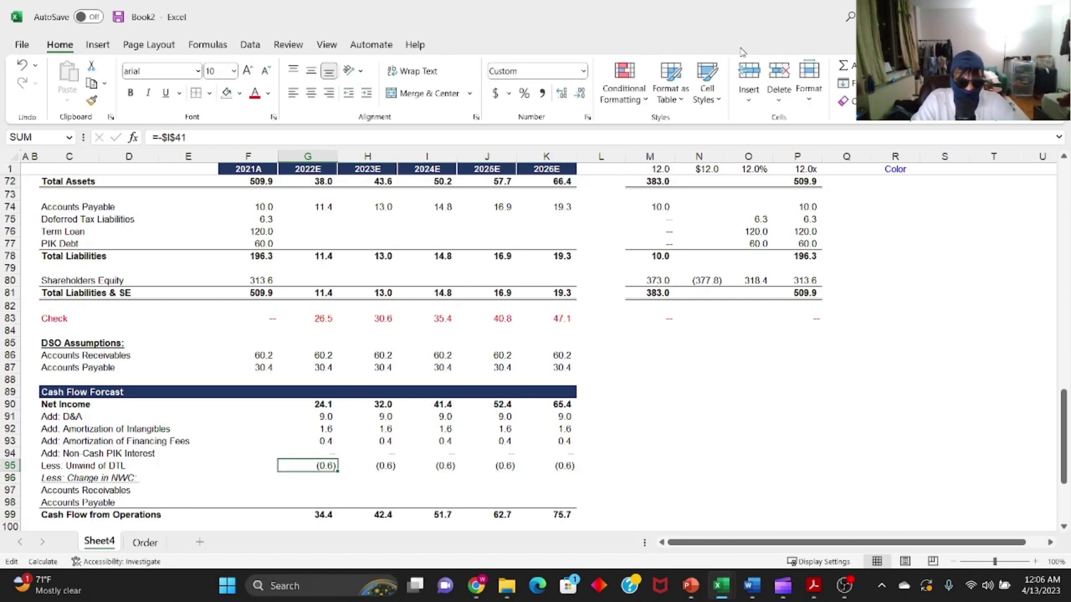
pyautogui.press('Return')
# - Calculate the 2022E change in accounts receivable in G97 as prior-year less current-year balance with =F67-G67
pyautogui.press('Return')
pyautogui.press('Return')
pyautogui.press('Return')
pyautogui.press('Return')
pyautogui.press('Down')
pyautogui.press('Down')
pyautogui.press('Up')
pyautogui.press('Down')
pyautogui.press('Down')
pyautogui.press('Up')
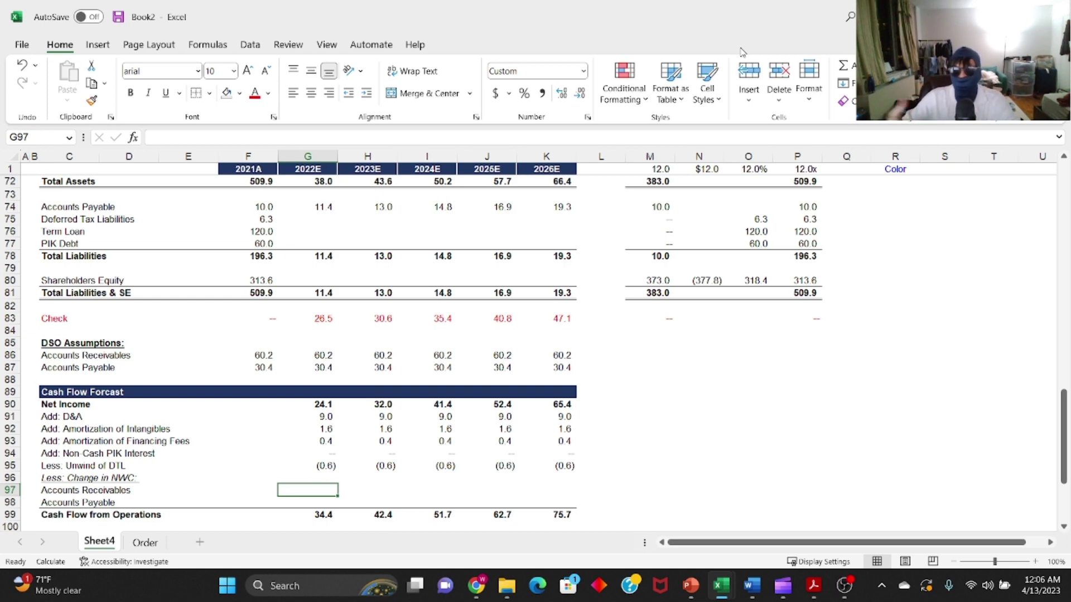
pyautogui.write('=')
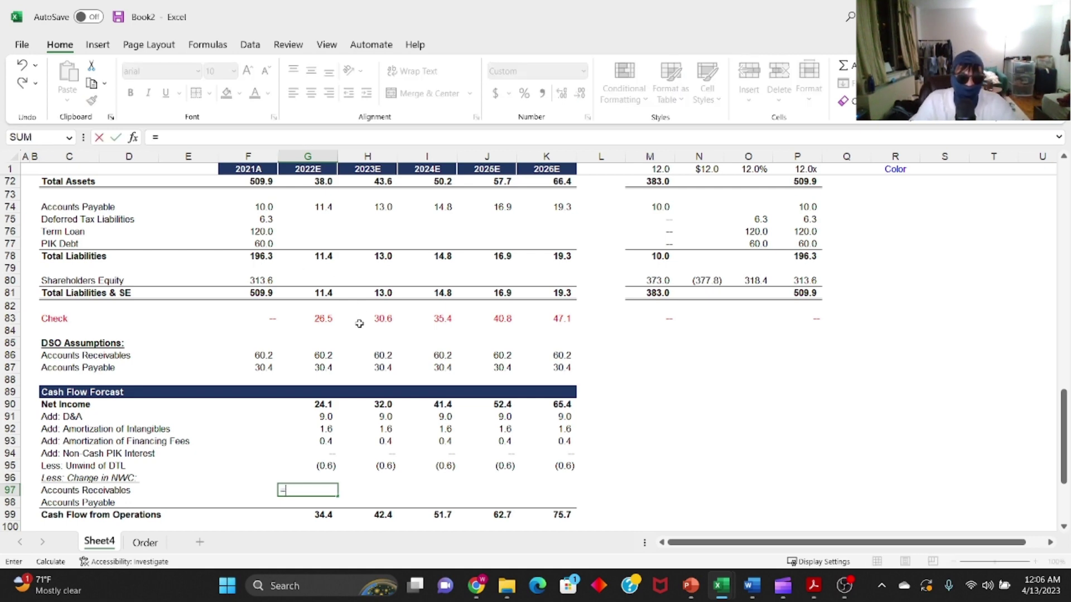
pyautogui.scroll(3, 274, 446)
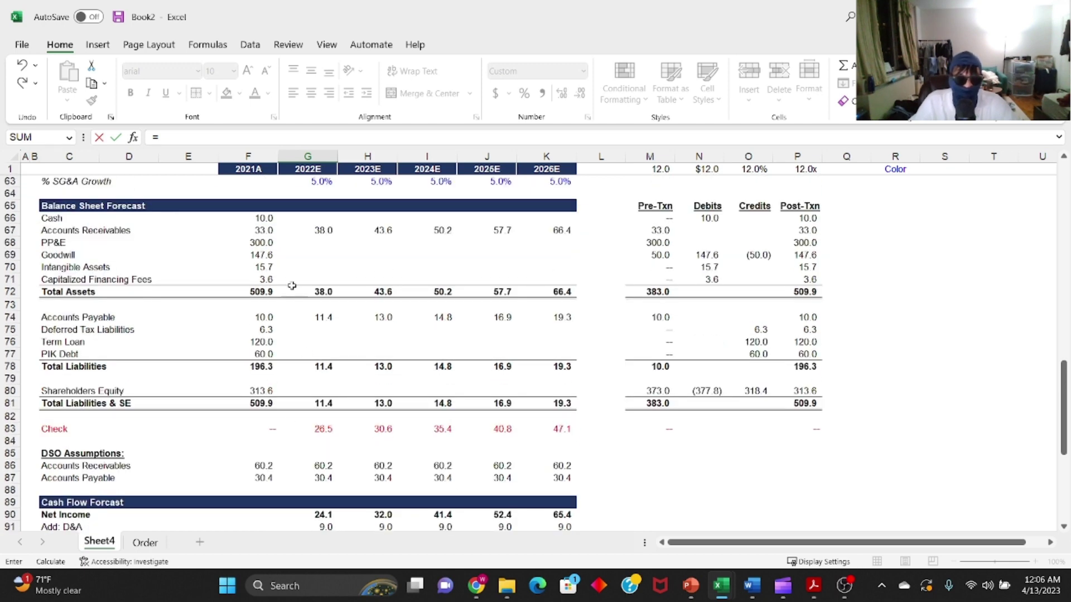
pyautogui.click(259, 231)
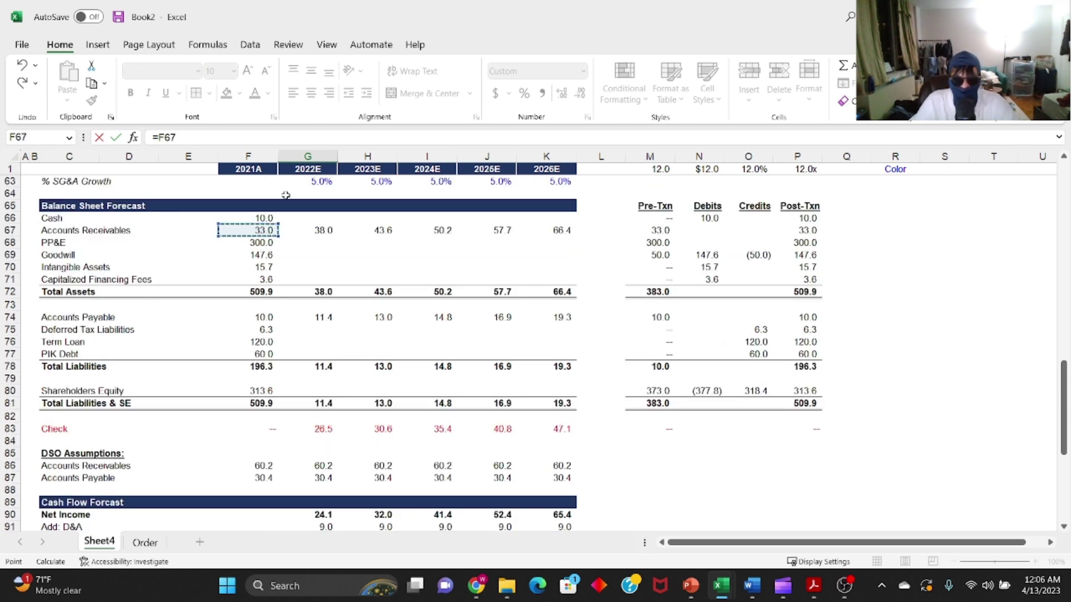
pyautogui.write('-')
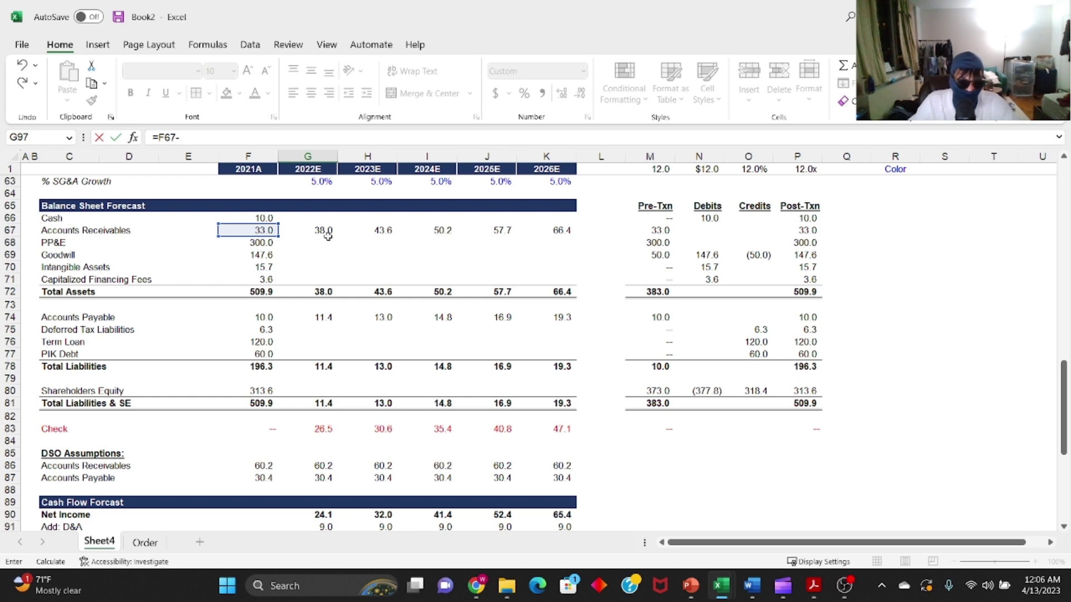
pyautogui.click(323, 230)
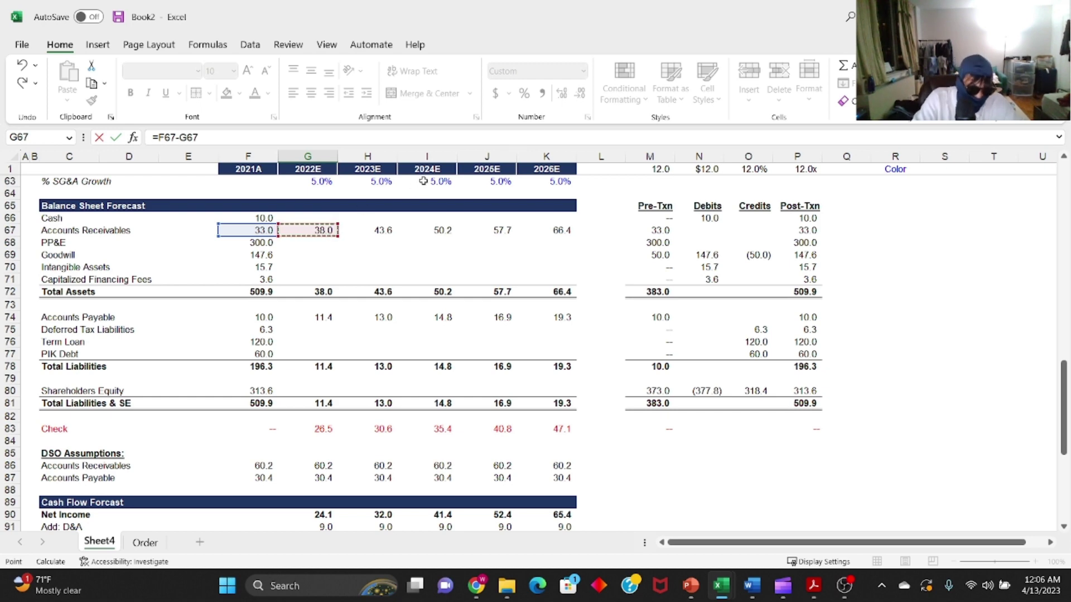
pyautogui.hotkey('ctrl', 'Return')
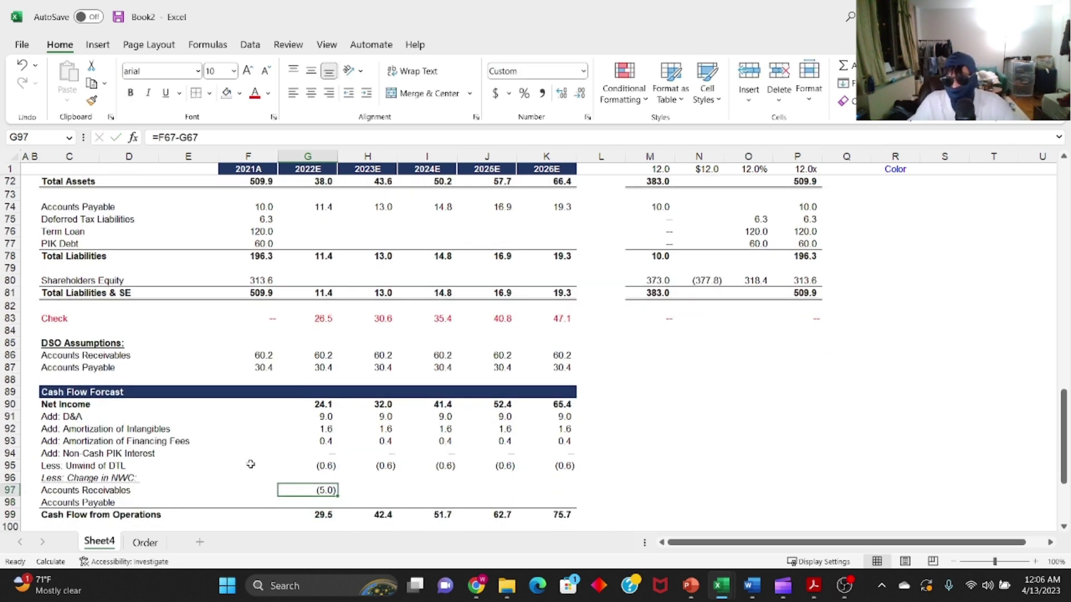
# - Review the receivables balances in F67:G67, then copy the accounts receivable change from G97 across the forecast years to K97
pyautogui.scroll(2, 169, 424)
pyautogui.moveTo(261, 193); pyautogui.dragTo(306, 192)
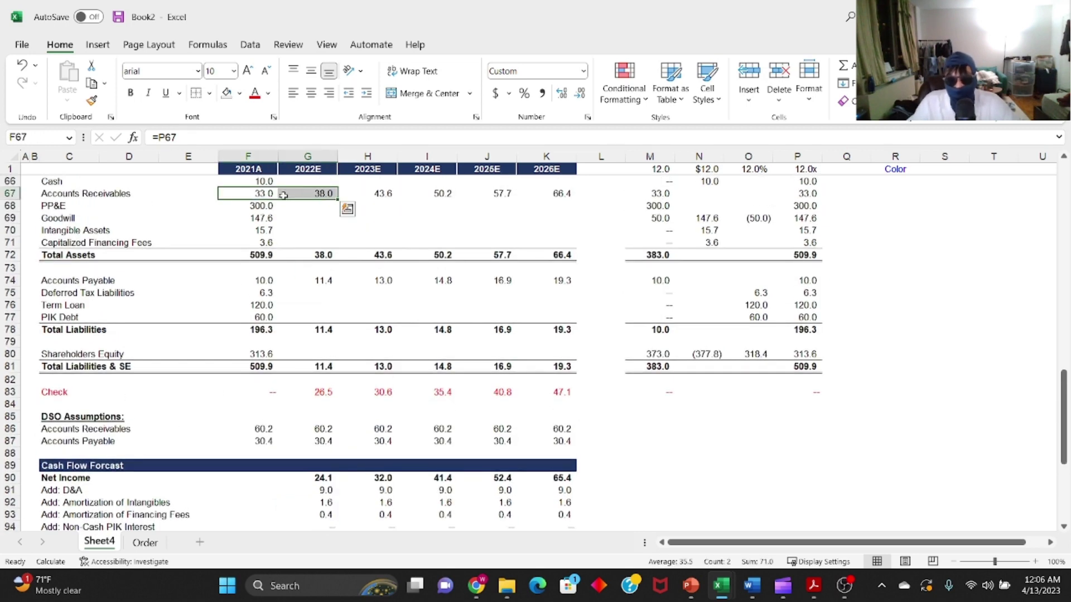
pyautogui.moveTo(261, 195); pyautogui.dragTo(308, 191)
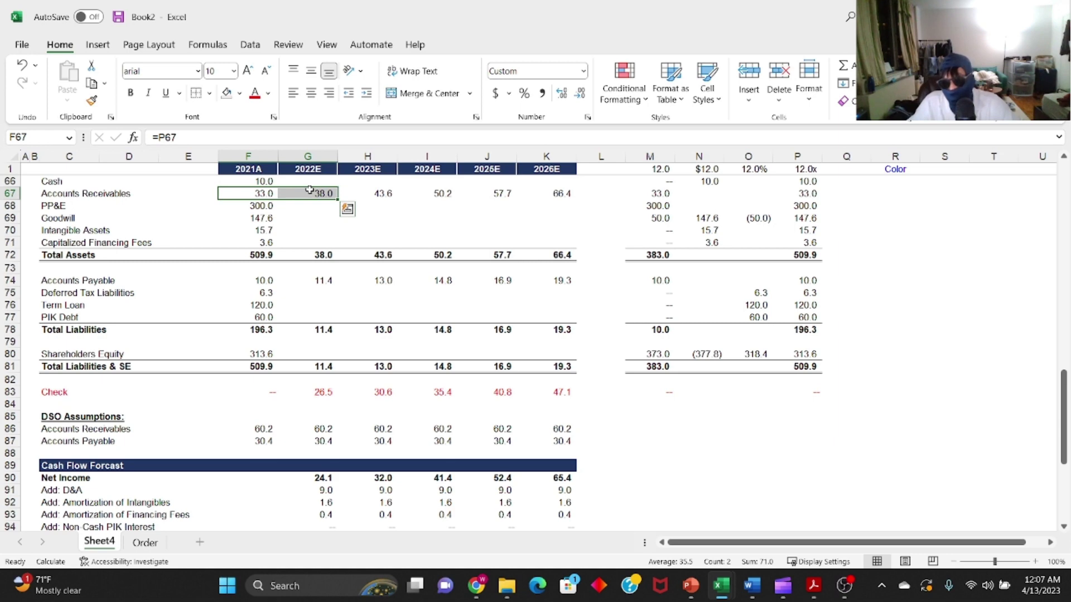
pyautogui.scroll(-2, 312, 209)
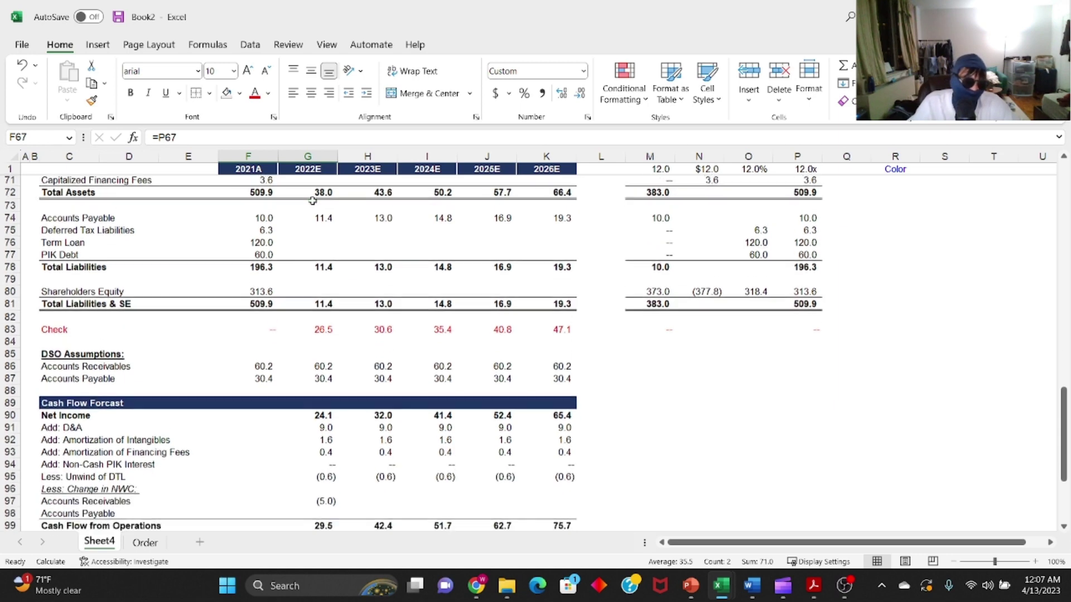
pyautogui.click(333, 492)
pyautogui.hotkey('ctrl', 'c')
pyautogui.hotkey('shift', 'Right')
pyautogui.hotkey('shift', 'Right')
pyautogui.hotkey('shift', 'Right')
pyautogui.hotkey('shift', 'Right')
pyautogui.press('Return')
pyautogui.press('F2')
pyautogui.press('Tab')
# - Calculate the 2022E change in accounts payable in G98 as current-year less prior-year balance with =G74-F74
pyautogui.press('Left')
pyautogui.press('Left')
pyautogui.press('Down')
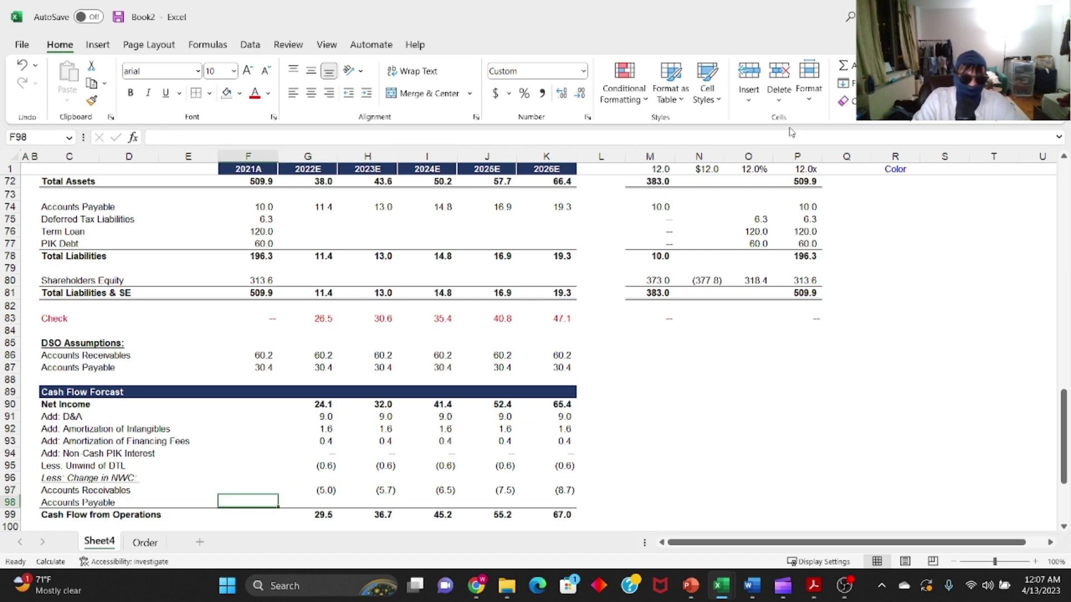
pyautogui.press('Right')
pyautogui.write('=')
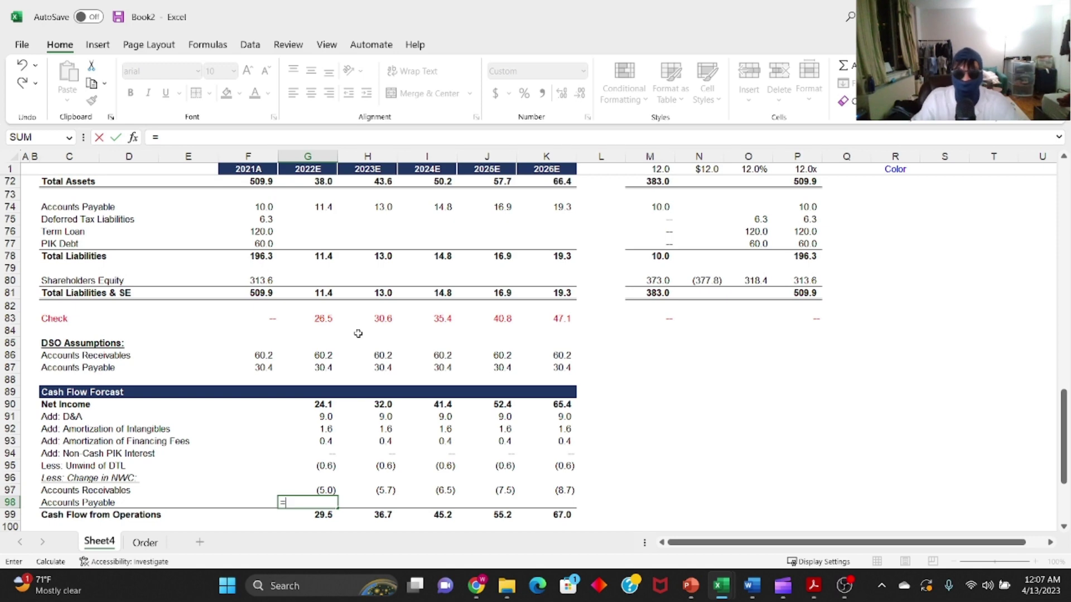
pyautogui.scroll(4, 358, 334)
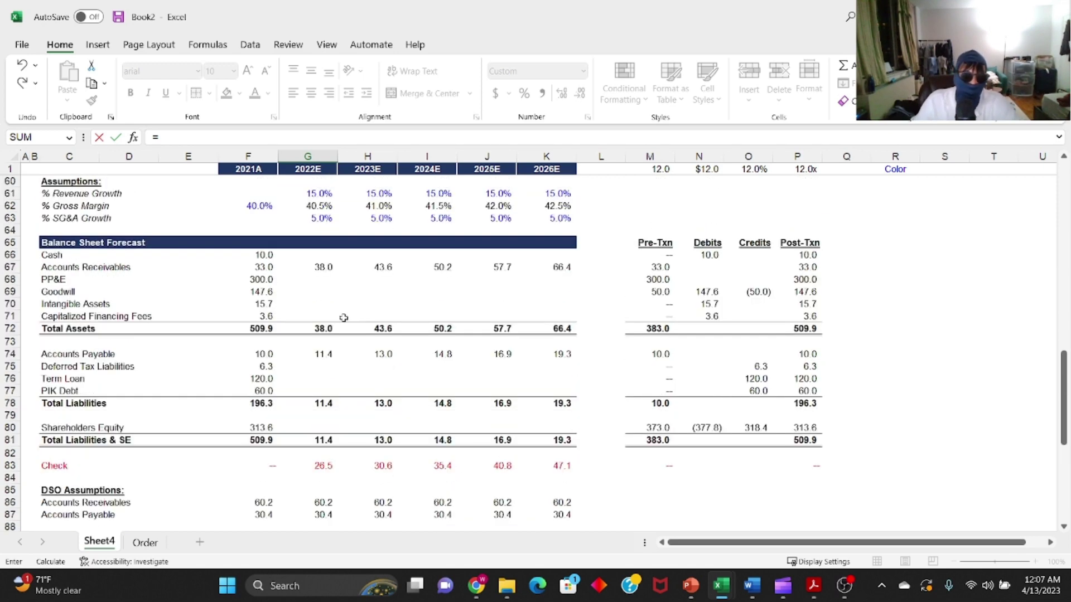
pyautogui.click(322, 354)
pyautogui.write('-')
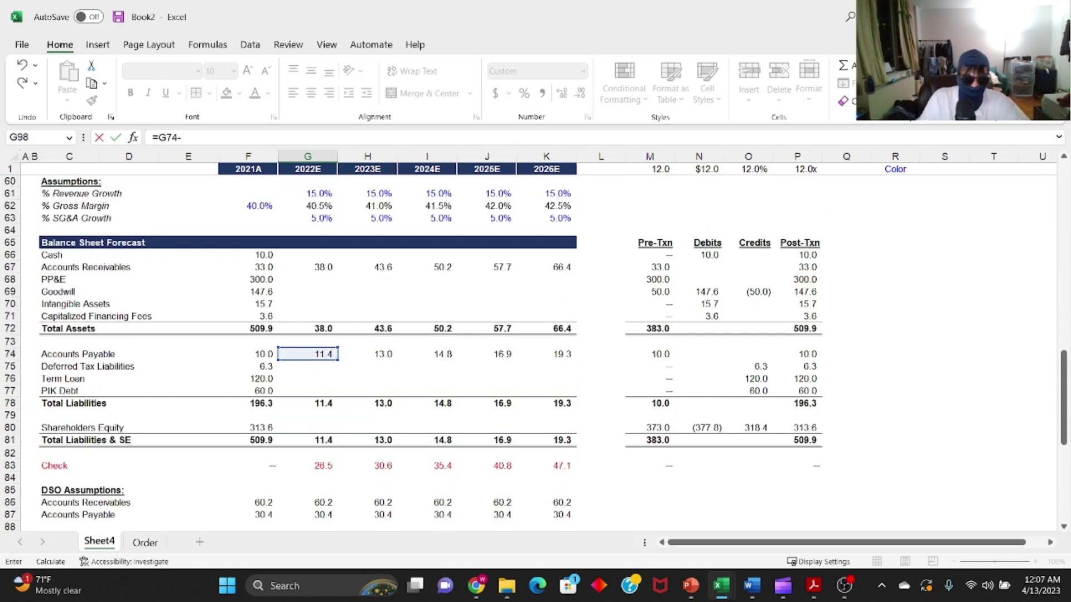
pyautogui.click(262, 354)
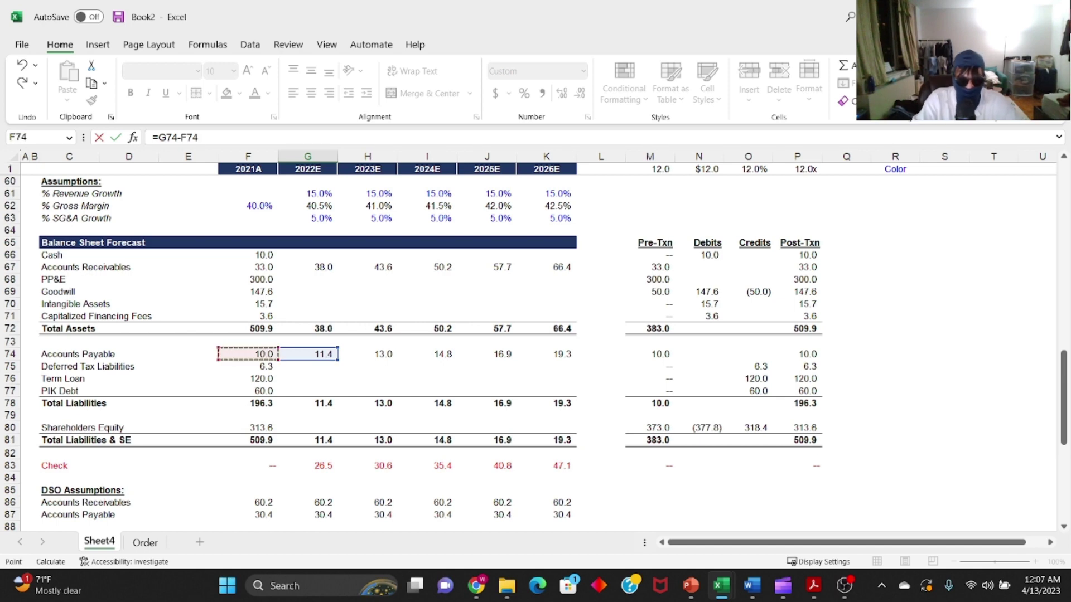
pyautogui.press('Return')
# - Fill the accounts payable change from G98 across the forecast years to K98
pyautogui.press('Return')
pyautogui.press('Up')
pyautogui.press('Up')
pyautogui.press('Up')
pyautogui.hotkey('ctrl', 'Right')
pyautogui.press('Down')
pyautogui.hotkey('ctrl', 'shift', 'Left')
pyautogui.hotkey('ctrl', 'r')
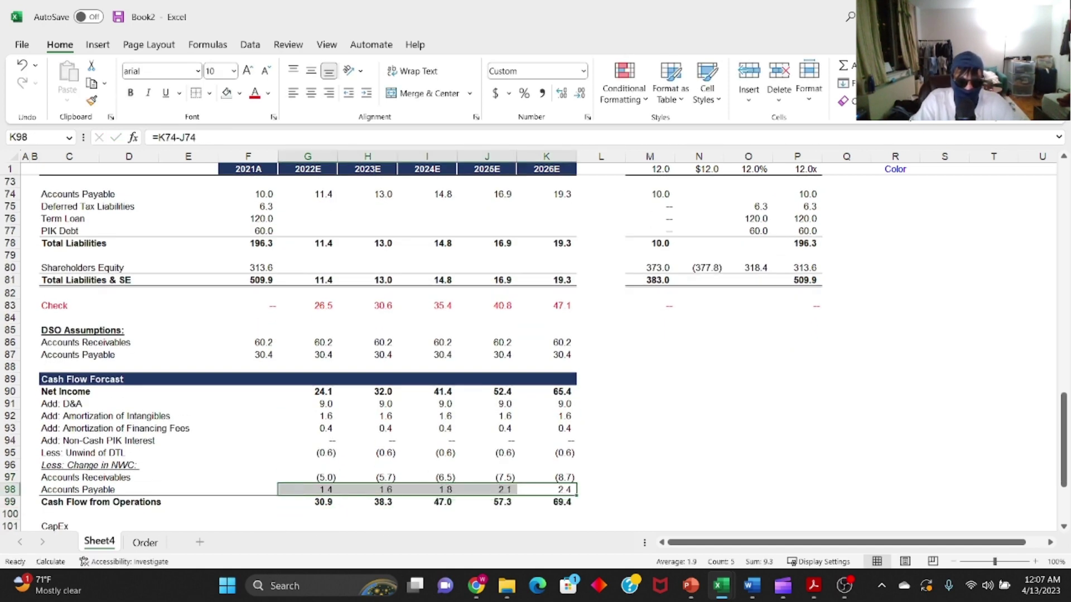
# - Review the Cash Flow from Operations sum formulas in row 99 across the forecast years
pyautogui.hotkey('ctrl', 'Left')
pyautogui.press('Down')
pyautogui.press('F2')
pyautogui.press('Escape')
pyautogui.press('F2')
pyautogui.press('Escape')
pyautogui.scroll(-2, 354, 326)
pyautogui.press('F2')
pyautogui.press('Escape')
pyautogui.press('F2')
pyautogui.doubleClick(392, 430)
pyautogui.doubleClick(447, 430)
pyautogui.doubleClick(471, 430)
pyautogui.press('Escape')
pyautogui.scroll(-3, 379, 383)
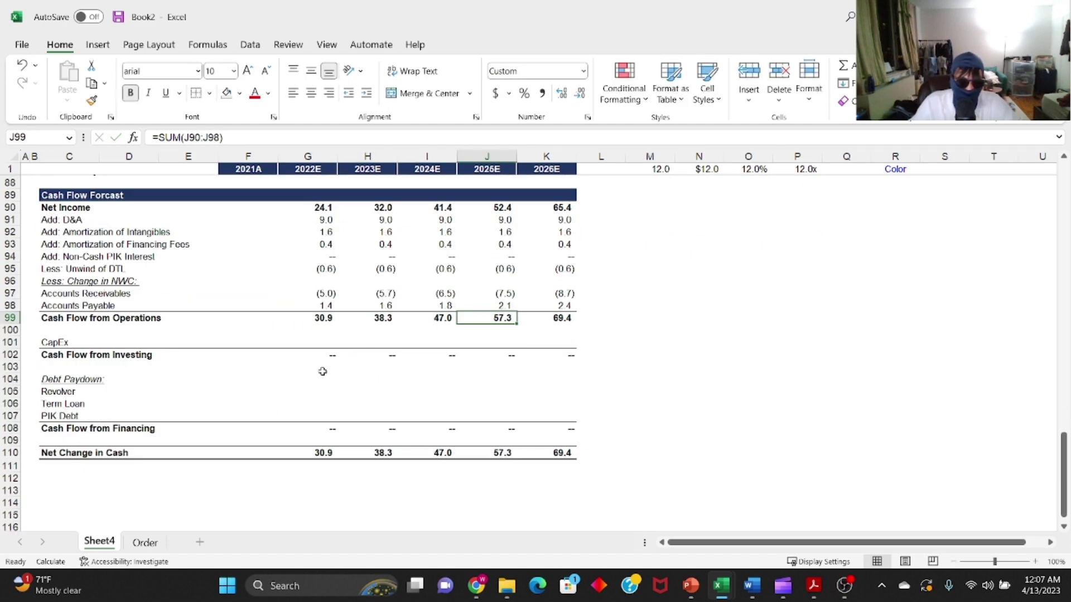
# - Enter 2022E CapEx of -10 in G101 and copy it across the forecast years to K101
pyautogui.click(321, 338)
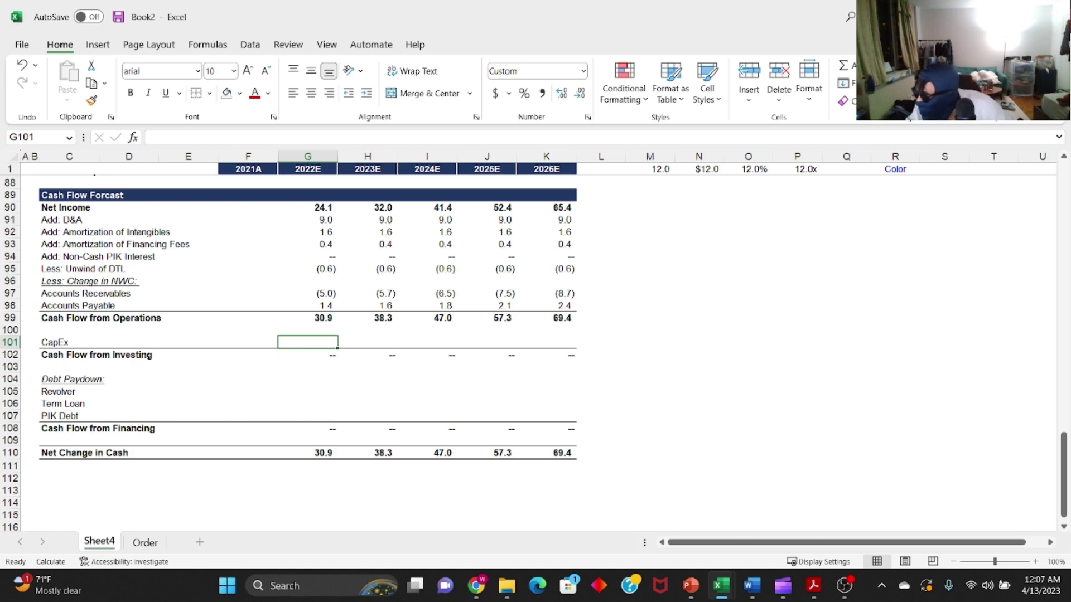
pyautogui.write('-1')
pyautogui.press('Return')
pyautogui.press('Up')
pyautogui.hotkey('ctrl', 'c')
pyautogui.hotkey('shift', 'Right')
pyautogui.hotkey('shift', 'Right')
pyautogui.hotkey('shift', 'Right')
pyautogui.hotkey('shift', 'Right')
pyautogui.press('Return')
pyautogui.press('Down')
pyautogui.press('Up')
pyautogui.scroll(3, 616, 231)
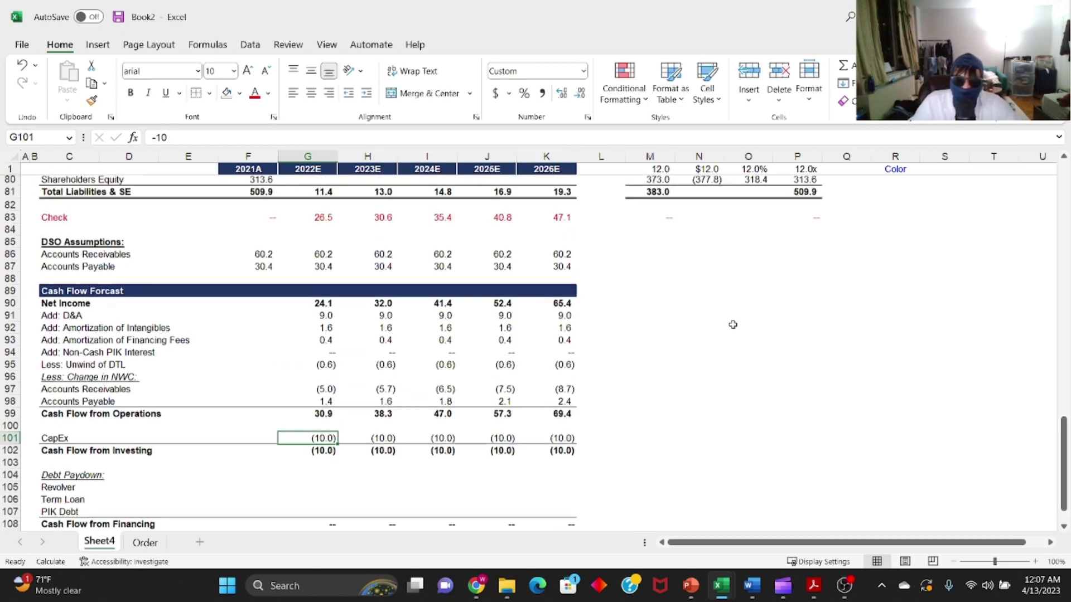
# - Look up the custom font color values used by the Color cell in R1
pyautogui.click(895, 169)
pyautogui.hotkey('alt', 'h')
pyautogui.press('f')
pyautogui.press('c')
pyautogui.press('m')
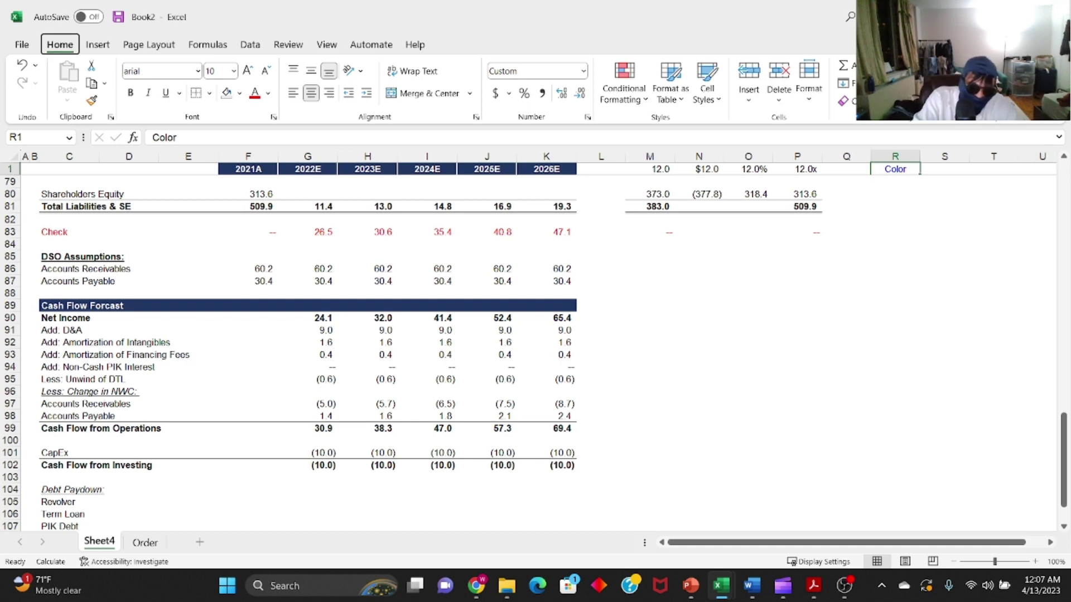
pyautogui.press('Right')
pyautogui.press('Tab')
pyautogui.press('Tab')
pyautogui.press('Tab')
pyautogui.press('Tab')
pyautogui.press('Tab')
pyautogui.press('Return')
pyautogui.press('Down')
pyautogui.scroll(-20, 335, 378)
pyautogui.scroll(3, 334, 303)
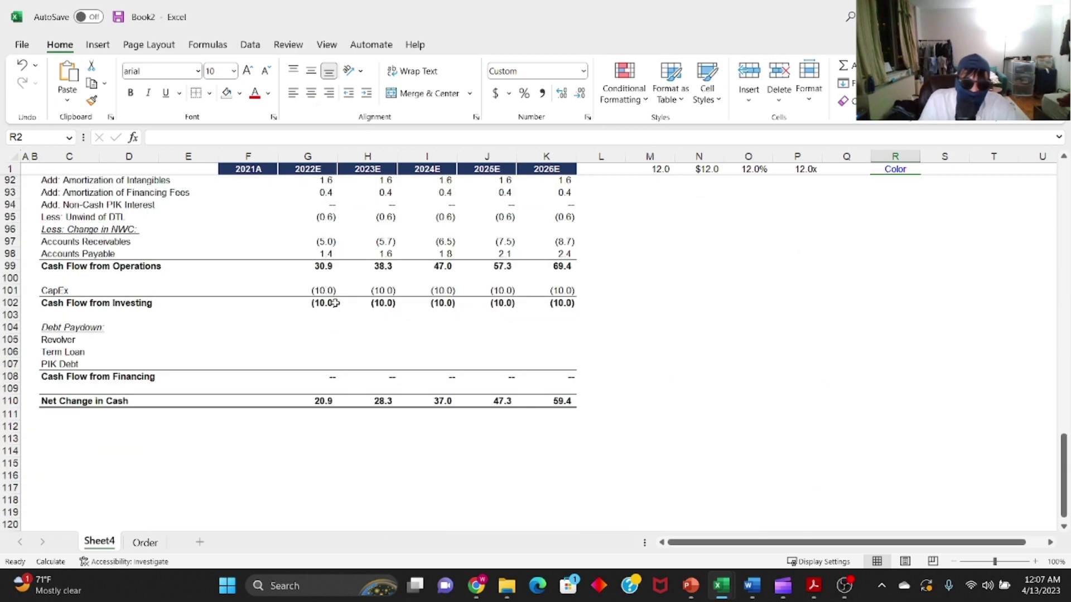
# - Set the font of the CapEx forecast inputs in G101:K101 to custom blue, with a blue component of 255
pyautogui.click(329, 291)
pyautogui.hotkey('ctrl', 'shift', 'Right')
pyautogui.press('alt')
pyautogui.press('h')
pyautogui.press('f')
pyautogui.press('c')
pyautogui.press('m')
pyautogui.hotkey('ctrl', 'Tab')
pyautogui.write('255')
pyautogui.press('Return')
pyautogui.hotkey('ctrl', 'shift', 'Left')
pyautogui.press('F2')
pyautogui.press('Tab')
pyautogui.press('F2')
pyautogui.press('Tab')
# - Fill the Debt Paydown forecast cells G105:K107 with yellow for the Revolver, Term Loan and PIK Debt rows
pyautogui.press('Left')
pyautogui.press('Down')
pyautogui.press('Down')
pyautogui.press('Down')
pyautogui.press('Left')
pyautogui.press('Down')
pyautogui.press('Down')
pyautogui.press('Up')
pyautogui.hotkey('shift', 'Down')
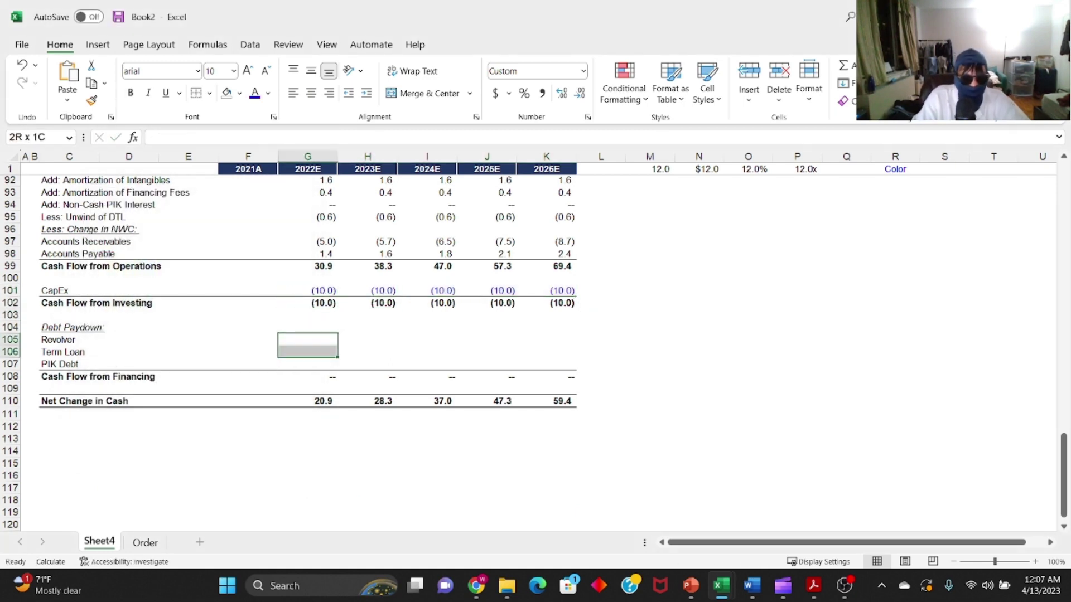
pyautogui.hotkey('shift', 'Down')
pyautogui.hotkey('shift', 'Right')
pyautogui.hotkey('shift', 'Right')
pyautogui.hotkey('shift', 'Right')
pyautogui.hotkey('shift', 'Right')
pyautogui.press('alt')
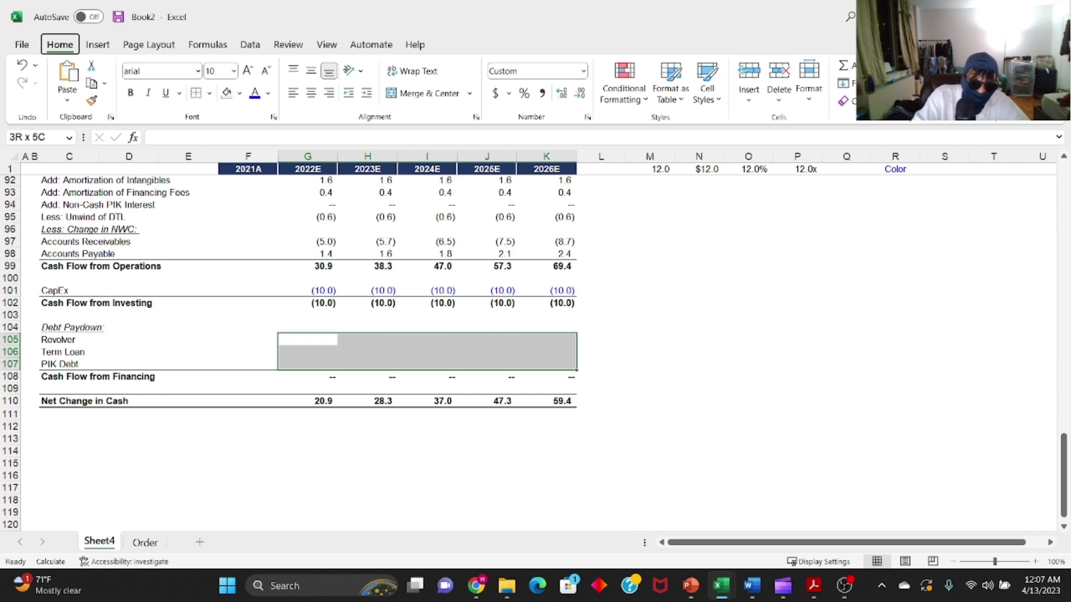
pyautogui.press('h')
pyautogui.press('h')
pyautogui.press('Down')
pyautogui.press('Down')
pyautogui.press('Down')
pyautogui.press('Down')
pyautogui.press('Right')
pyautogui.press('Right')
pyautogui.press('Down')
pyautogui.press('Down')
pyautogui.press('Right')
pyautogui.press('Return')
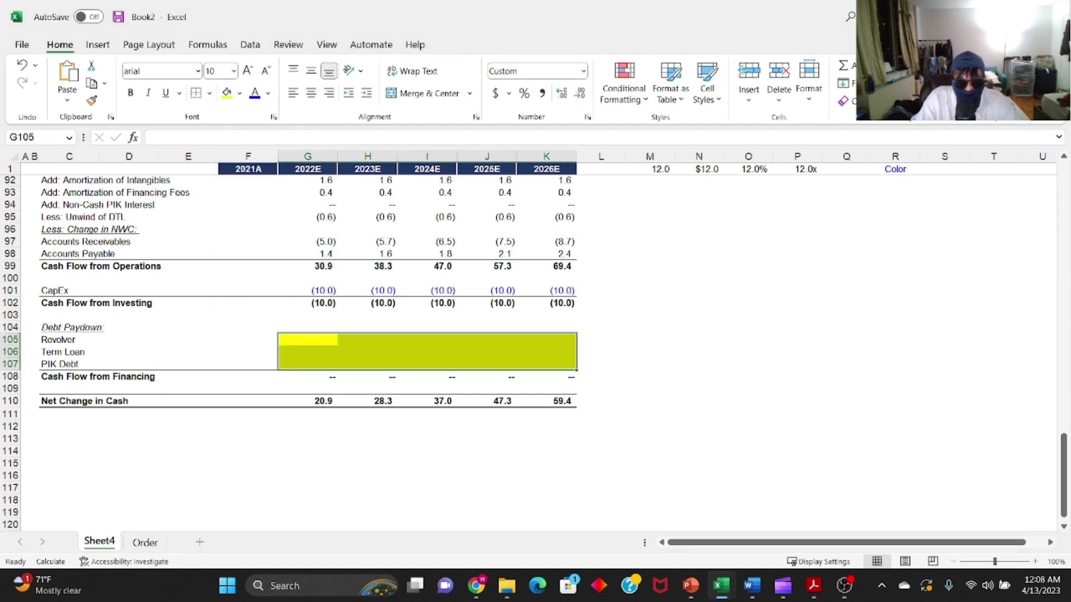
pyautogui.click(308, 339)
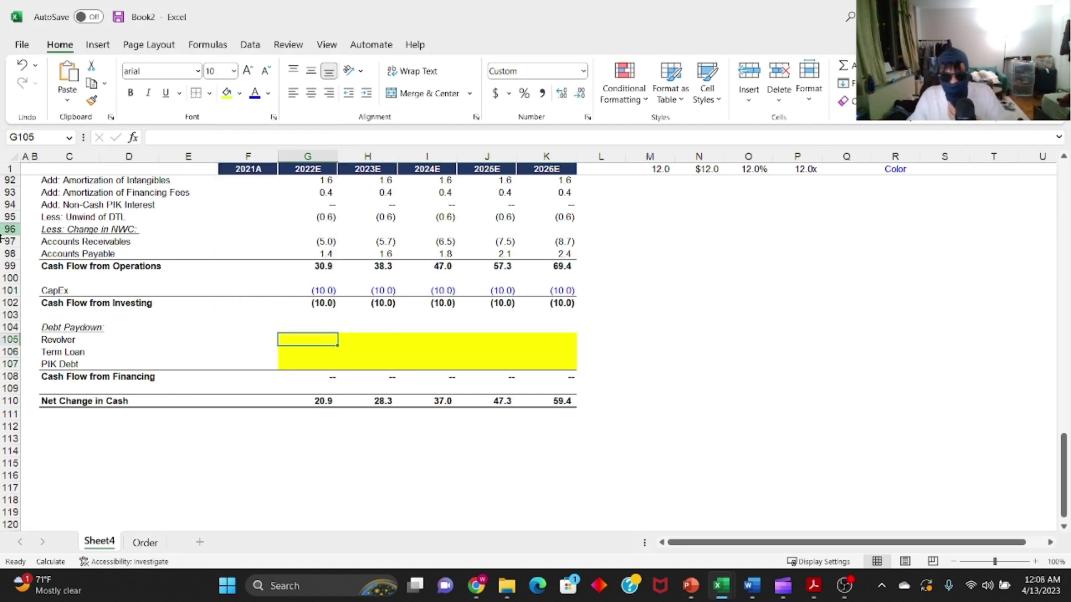
# - Copy the cash flow section's header row 89 to row 112 and retitle it Debt Schedule
pyautogui.scroll(3, 173, 277)
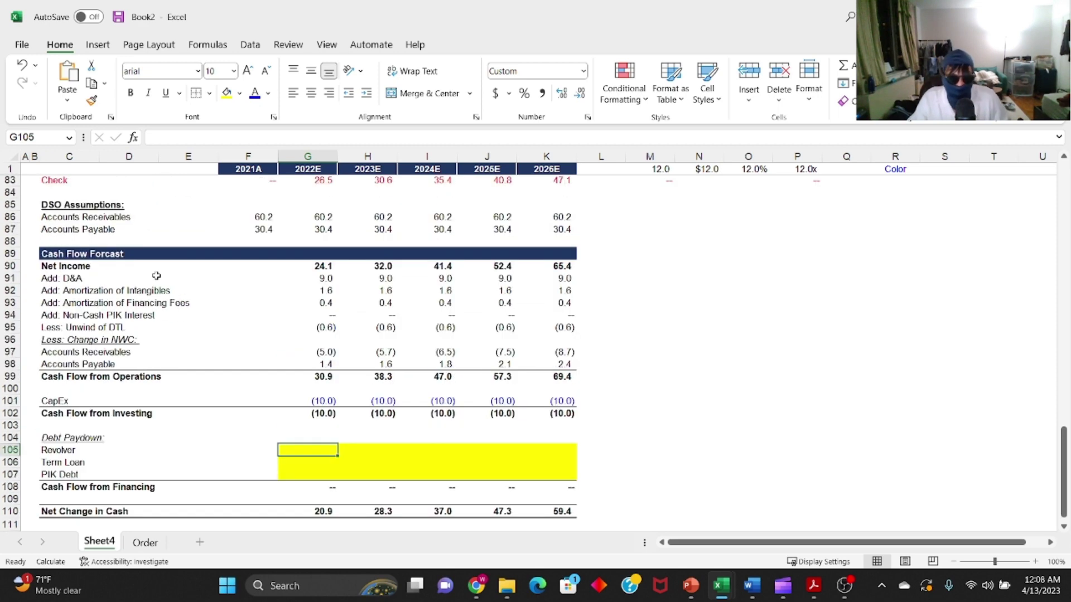
pyautogui.scroll(8, 96, 265)
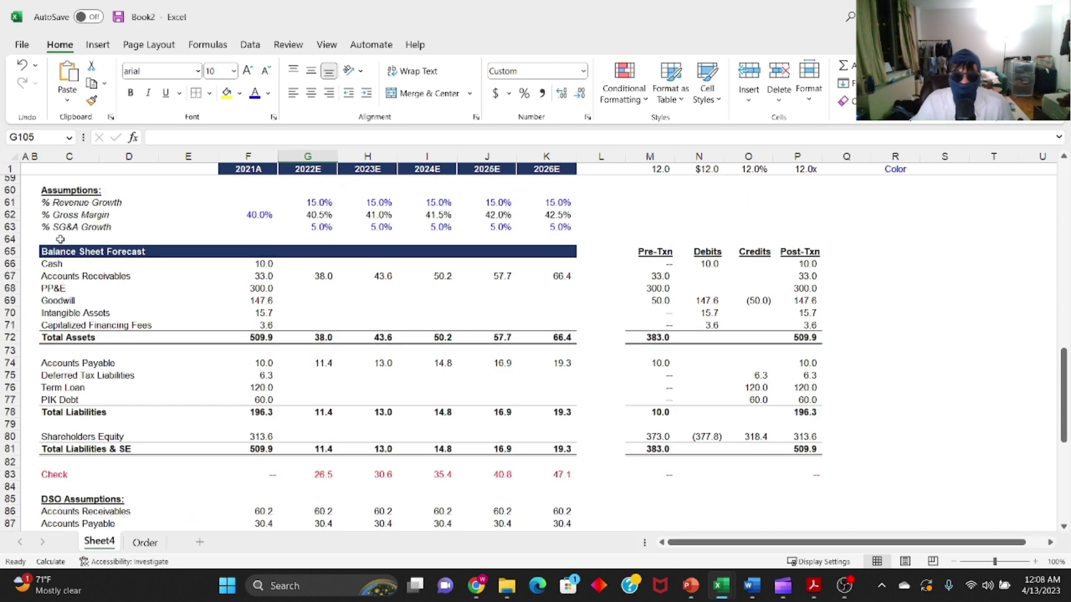
pyautogui.scroll(-3, 362, 418)
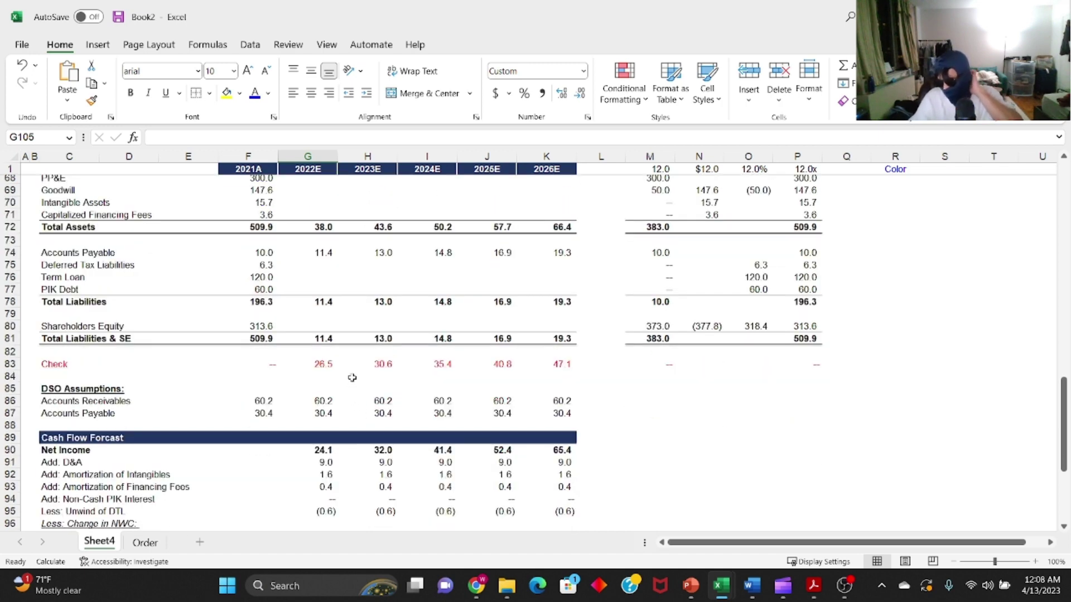
pyautogui.scroll(-3, 248, 439)
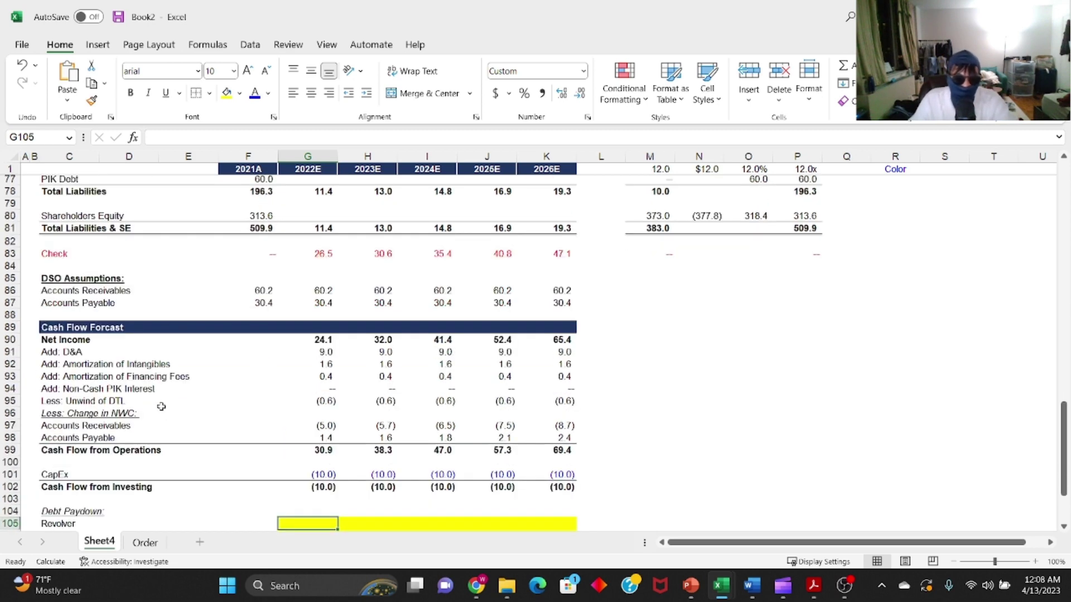
pyautogui.click(142, 330)
pyautogui.hotkey('shift', 'space')
pyautogui.hotkey('ctrl', 'c')
pyautogui.scroll(-7, 360, 322)
pyautogui.click(72, 365)
pyautogui.click(72, 353)
pyautogui.hotkey('shift', 'space')
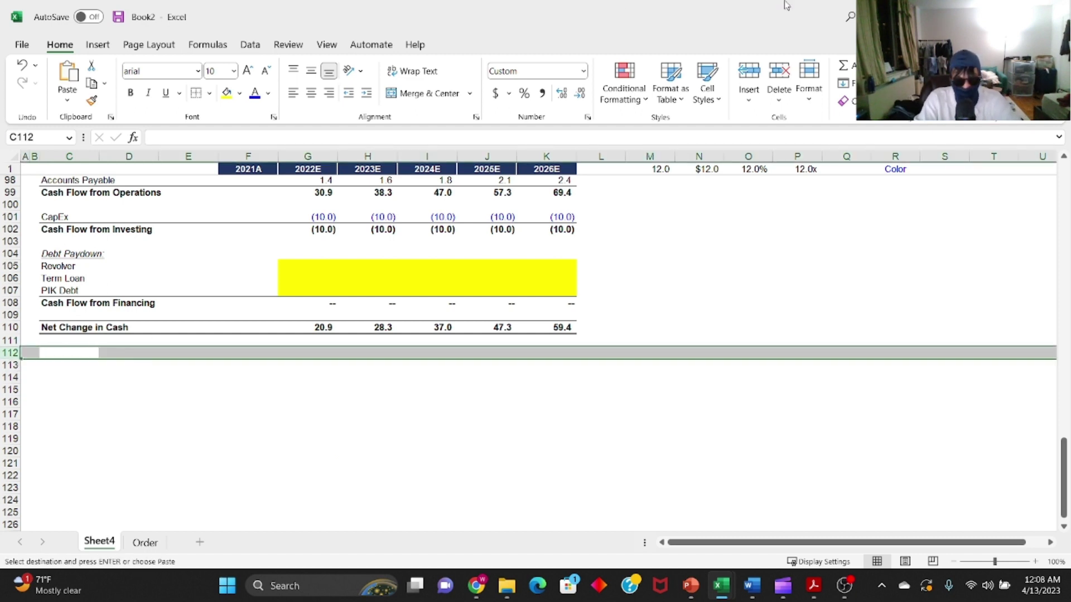
pyautogui.press('Return')
pyautogui.write('DEbt Schedule')
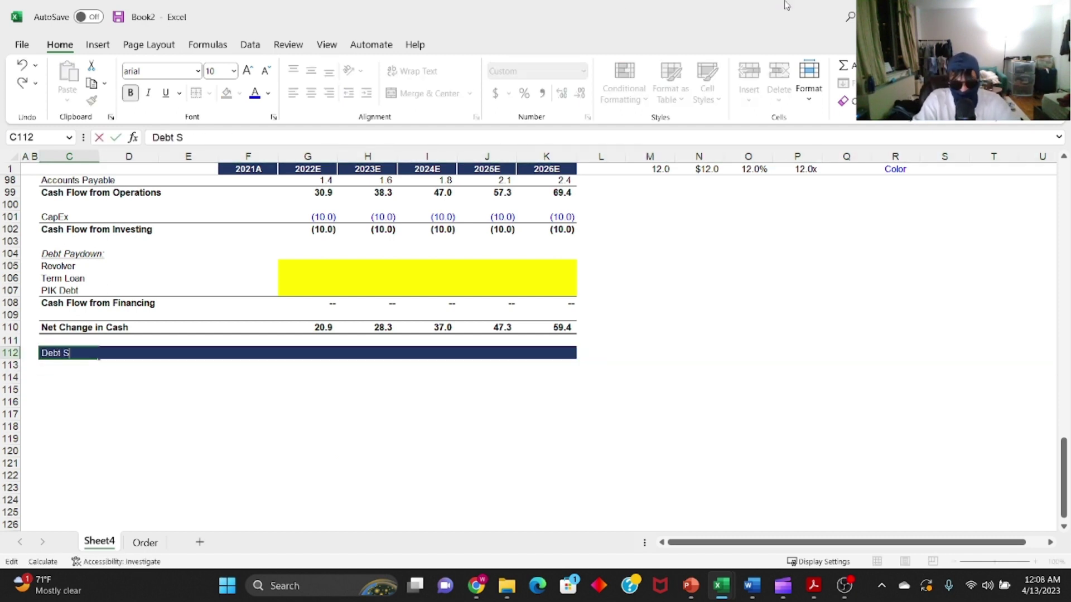
pyautogui.press('Return')
pyautogui.press('Return')
# - Fill C113:K113 below the Debt Schedule header with a light blue shade as a subheader band
pyautogui.press('Up')
pyautogui.press('Up')
pyautogui.press('Down')
pyautogui.hotkey('shift', 'Right')
pyautogui.hotkey('shift', 'Right')
pyautogui.hotkey('shift', 'Right')
pyautogui.hotkey('shift', 'Right')
pyautogui.hotkey('shift', 'Right')
pyautogui.hotkey('shift', 'Right')
pyautogui.hotkey('shift', 'Right')
pyautogui.hotkey('shift', 'Right')
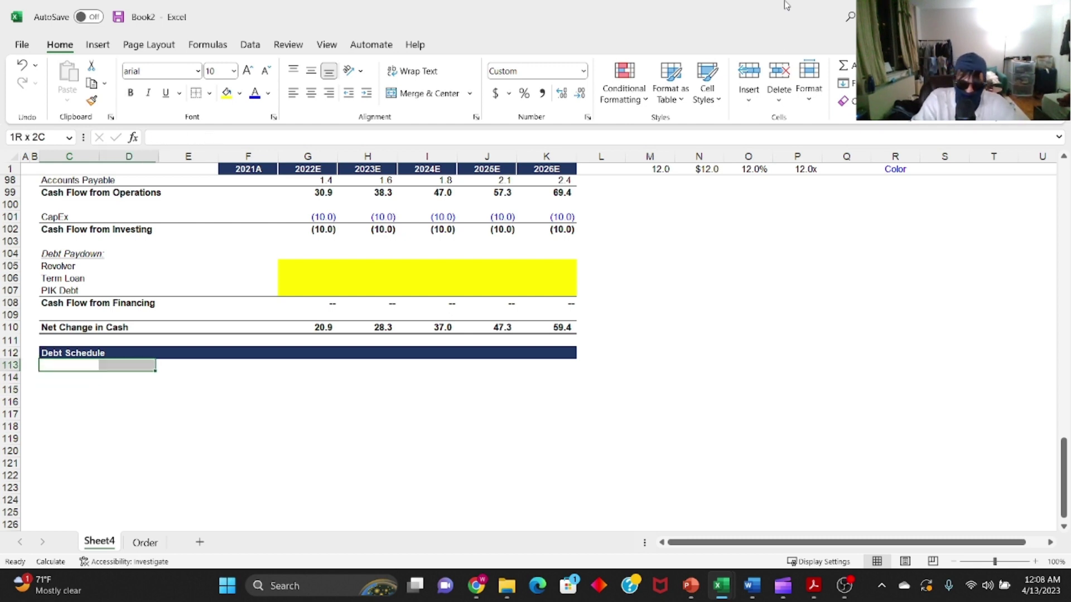
pyautogui.press('alt')
pyautogui.press('h')
pyautogui.press('h')
pyautogui.press('Down')
pyautogui.press('Right')
pyautogui.press('Down')
pyautogui.press('Right')
pyautogui.press('Up')
pyautogui.press('Right')
pyautogui.press('Right')
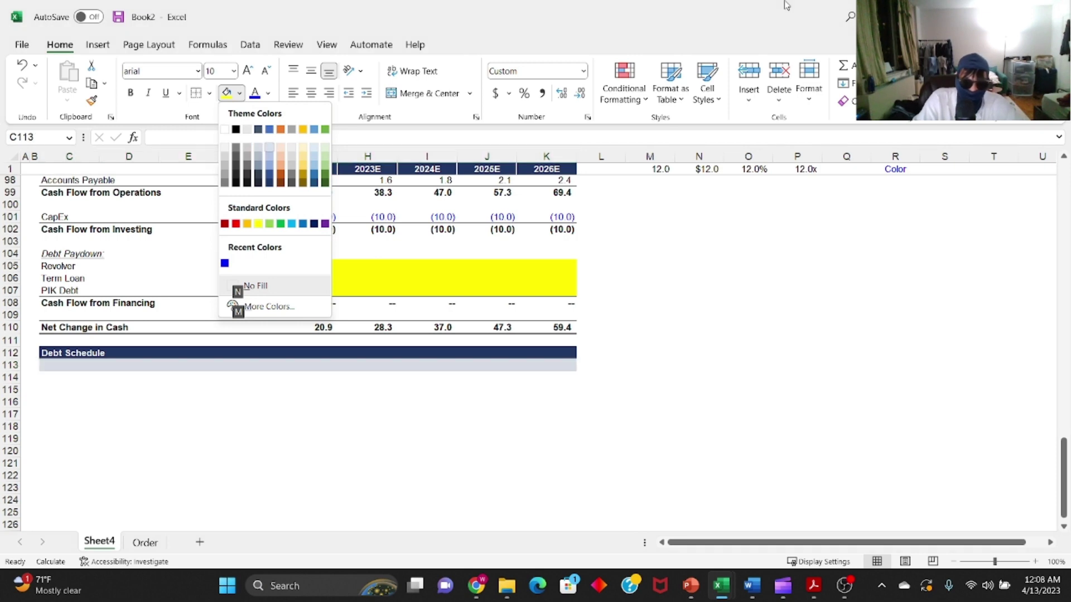
pyautogui.press('Return')
# - Enter the subheading FCF Waterfall in C113 and make it bold
pyautogui.press('Down')
pyautogui.press('Up')
pyautogui.write('FC')
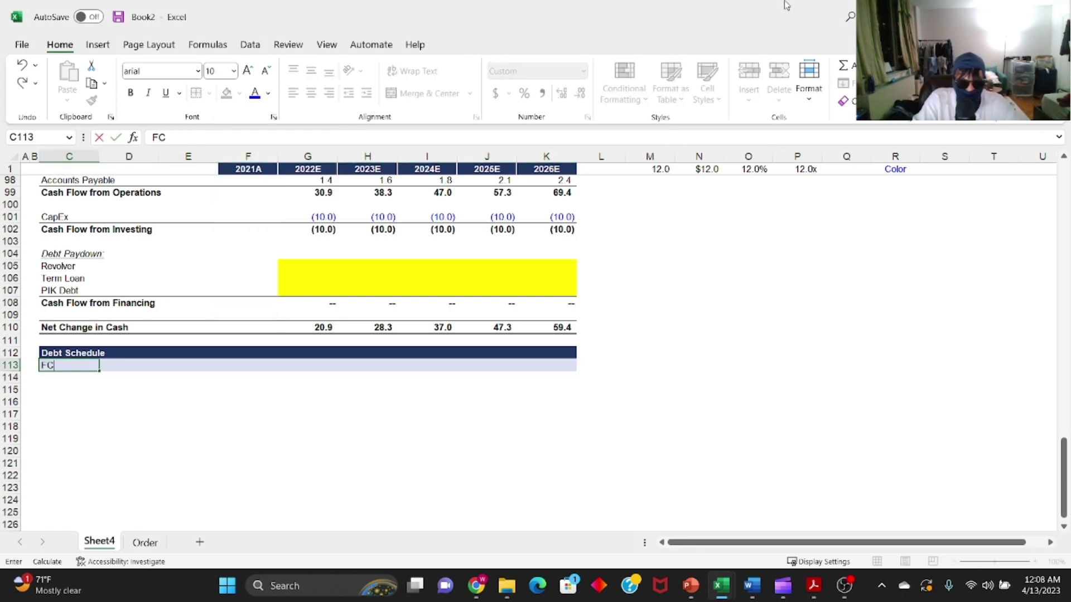
pyautogui.write('F Waterfall')
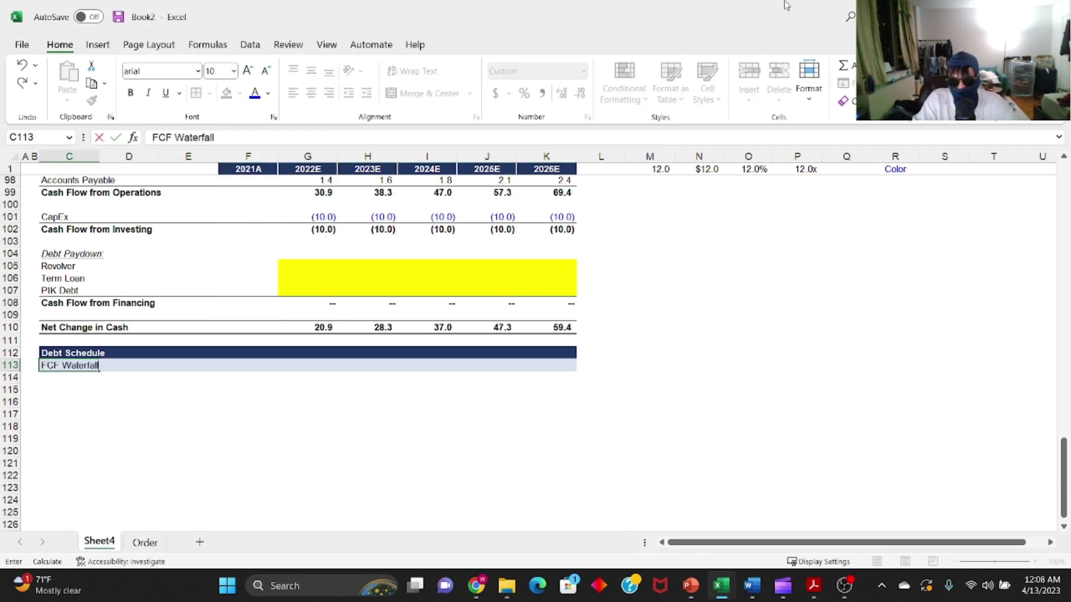
pyautogui.press('Return')
pyautogui.press('Up')
pyautogui.hotkey('ctrl', 'b')
pyautogui.press('Down')
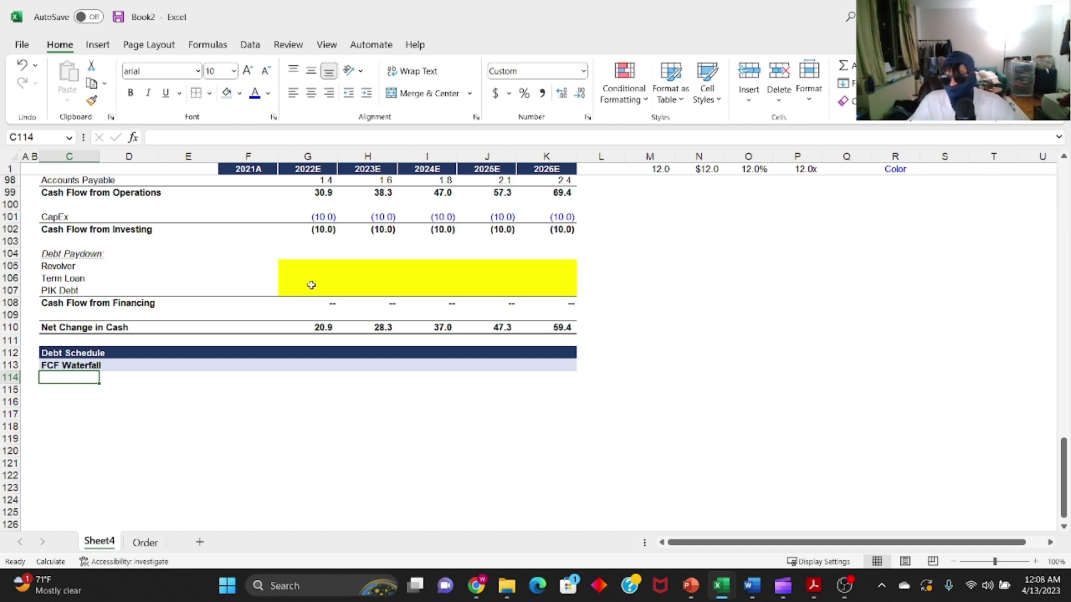
pyautogui.moveTo(75, 367); pyautogui.dragTo(73, 425)
pyautogui.moveTo(77, 376); pyautogui.dragTo(69, 417)
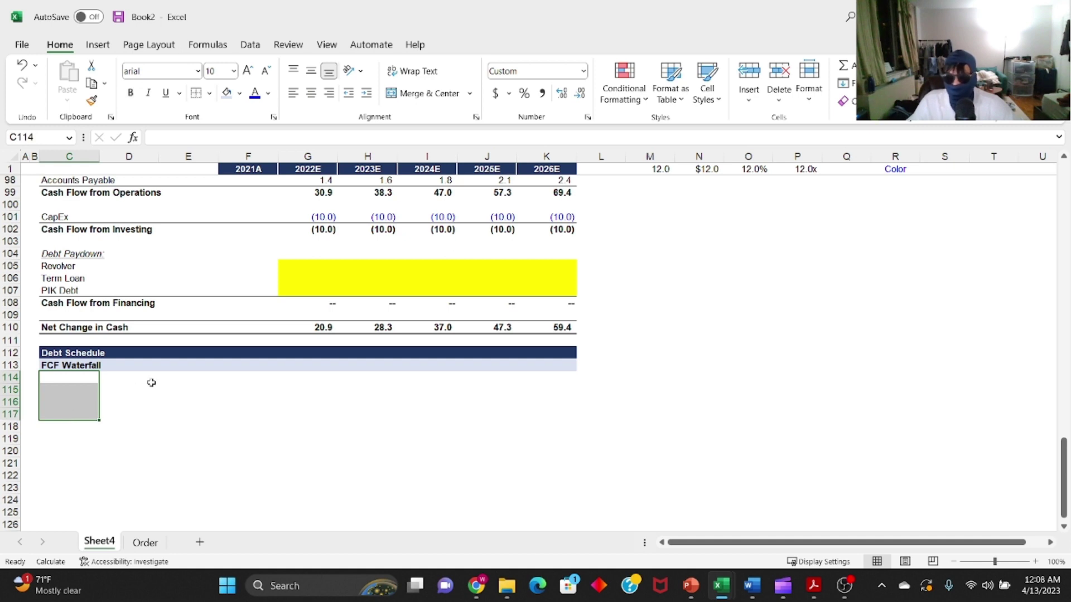
pyautogui.moveTo(72, 376); pyautogui.dragTo(567, 414)
pyautogui.moveTo(79, 378); pyautogui.dragTo(558, 419)
# - Label C114 "FCF Avaliable to Service Debt" and make all of row 114 bold
pyautogui.click(44, 380)
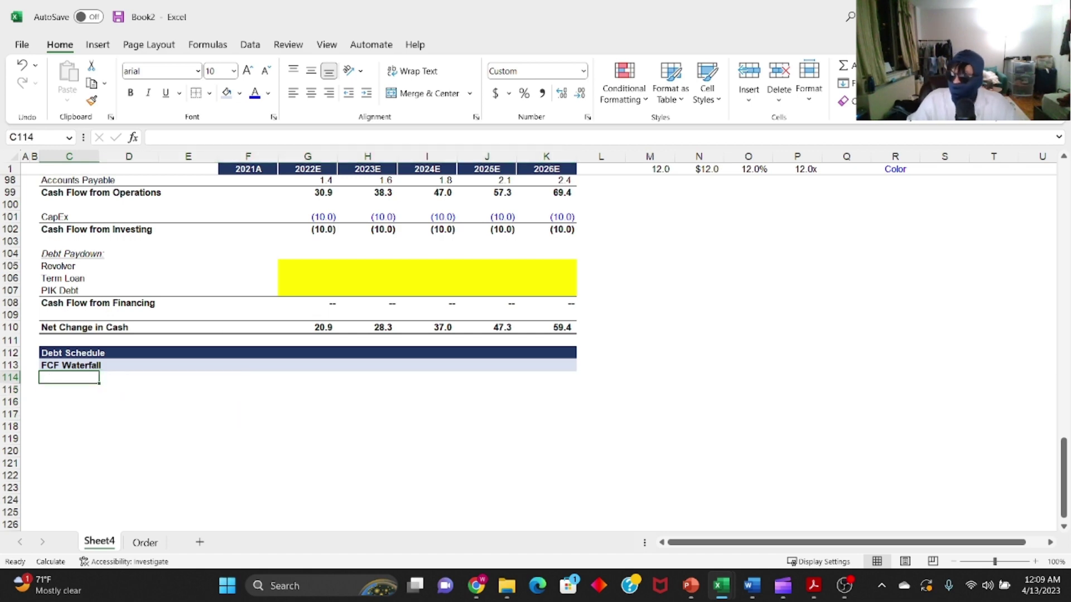
pyautogui.write('FCF Avaliable')
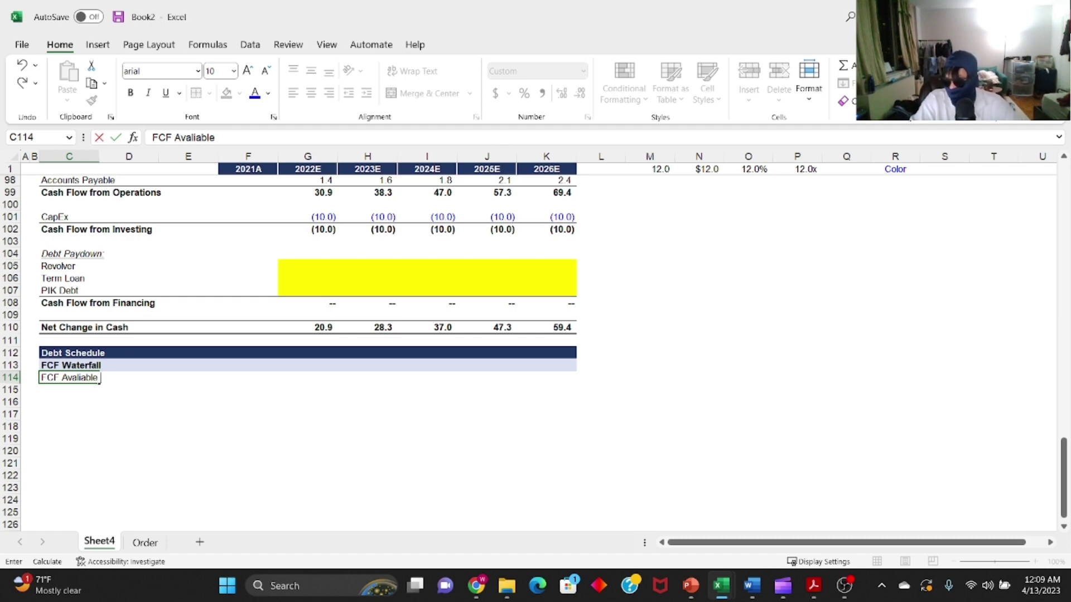
pyautogui.write('Service Debt')
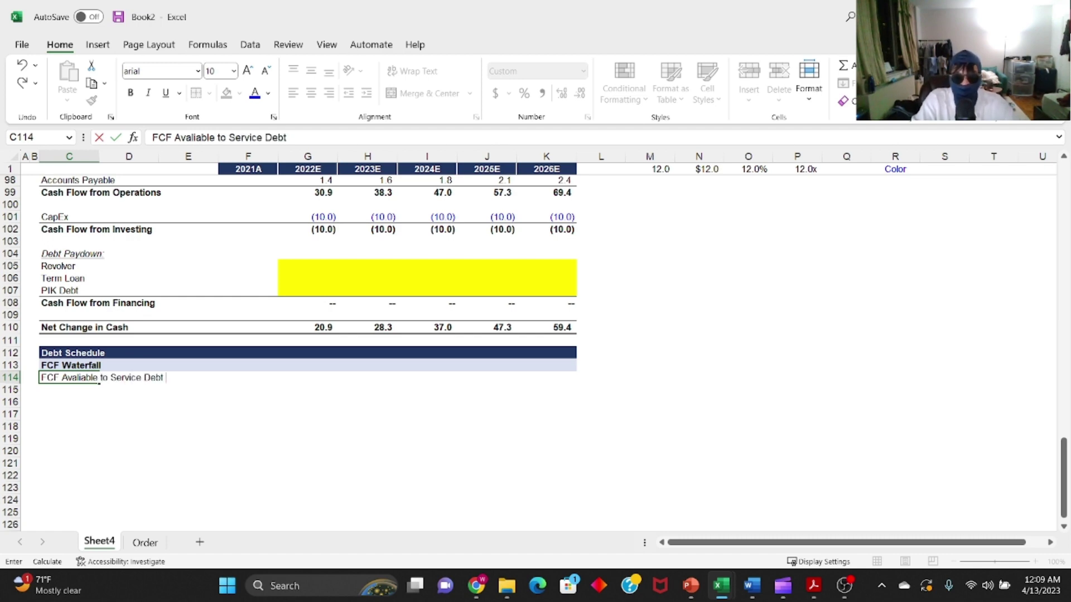
pyautogui.hotkey('ctrl', 'Return')
pyautogui.hotkey('shift', 'space')
pyautogui.hotkey('ctrl', 'b')
pyautogui.press('Right')
pyautogui.press('Right')
pyautogui.press('Right')
pyautogui.press('Right')
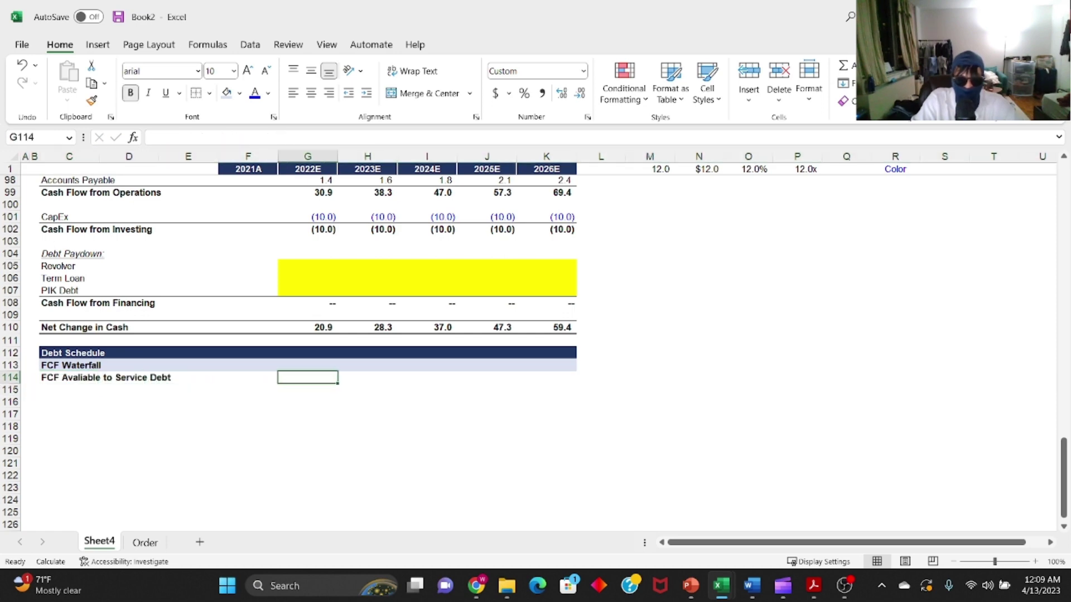
# - Calculate FCF available to service debt in G114 as =G99+G102 and copy the formula across to K114
pyautogui.write('=')
pyautogui.hotkey('ctrl', 'Up')
pyautogui.hotkey('ctrl', 'Up')
pyautogui.hotkey('ctrl', 'Up')
pyautogui.hotkey('ctrl', 'Up')
pyautogui.hotkey('ctrl', 'Up')
pyautogui.write('+')
pyautogui.hotkey('ctrl', 'Up')
pyautogui.hotkey('ctrl', 'Up')
pyautogui.hotkey('ctrl', 'Up')
pyautogui.hotkey('ctrl', 'Up')
pyautogui.press('Down')
pyautogui.press('Return')
pyautogui.press('Up')
pyautogui.press('Up')
pyautogui.press('Down')
pyautogui.hotkey('ctrl', 'c')
pyautogui.hotkey('shift', 'Right')
pyautogui.hotkey('shift', 'Right')
pyautogui.hotkey('shift', 'Right')
pyautogui.hotkey('shift', 'Right')
pyautogui.press('Return')
# - Check the cell references of the FCF available to service debt formulas for each year in G114:K114
pyautogui.press('Left')
pyautogui.press('Right')
pyautogui.press('F2')
pyautogui.press('Tab')
pyautogui.press('F2')
pyautogui.press('Tab')
pyautogui.press('F2')
pyautogui.press('Tab')
pyautogui.press('F2')
pyautogui.press('Tab')
pyautogui.press('F2')
pyautogui.press('Escape')
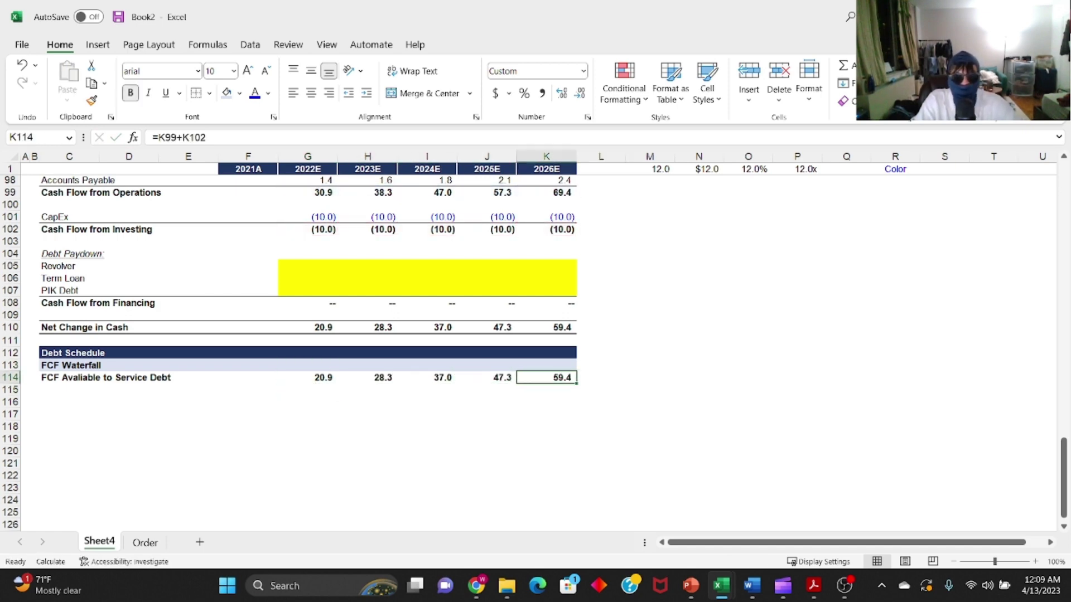
# - Label C115 "Less: Mandatory Amortization on TL"
pyautogui.hotkey('ctrl', 'Left')
pyautogui.hotkey('ctrl', 'Left')
pyautogui.press('Down')
pyautogui.press('Down')
pyautogui.press('Up')
pyautogui.write('Less: Mandatory am')
pyautogui.press('BackSpace')
pyautogui.press('BackSpace')
pyautogui.write('Amortization')
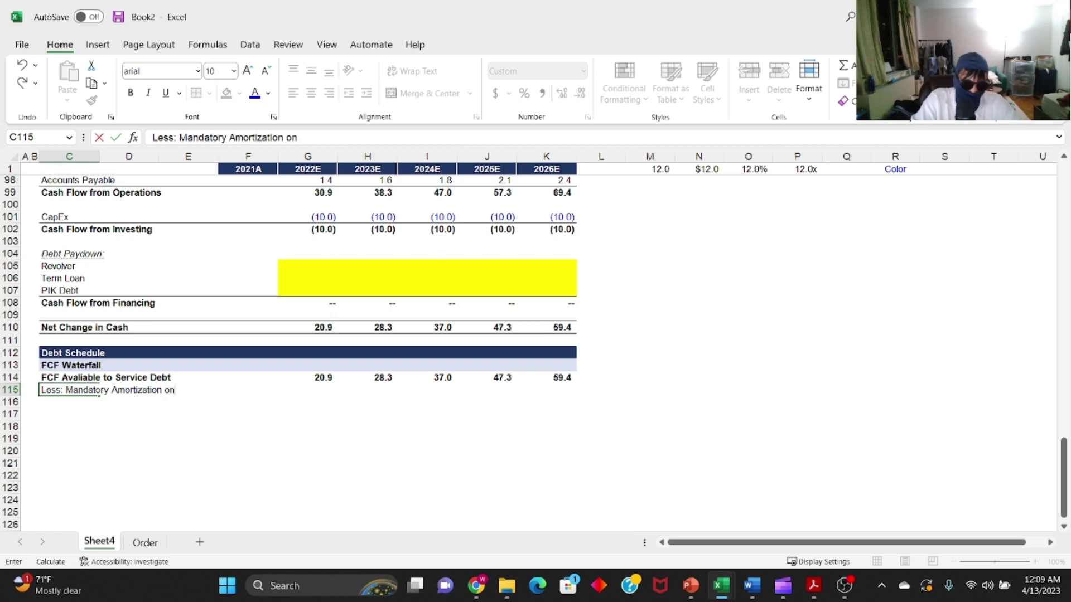
pyautogui.hotkey('ctrl', 'Return')
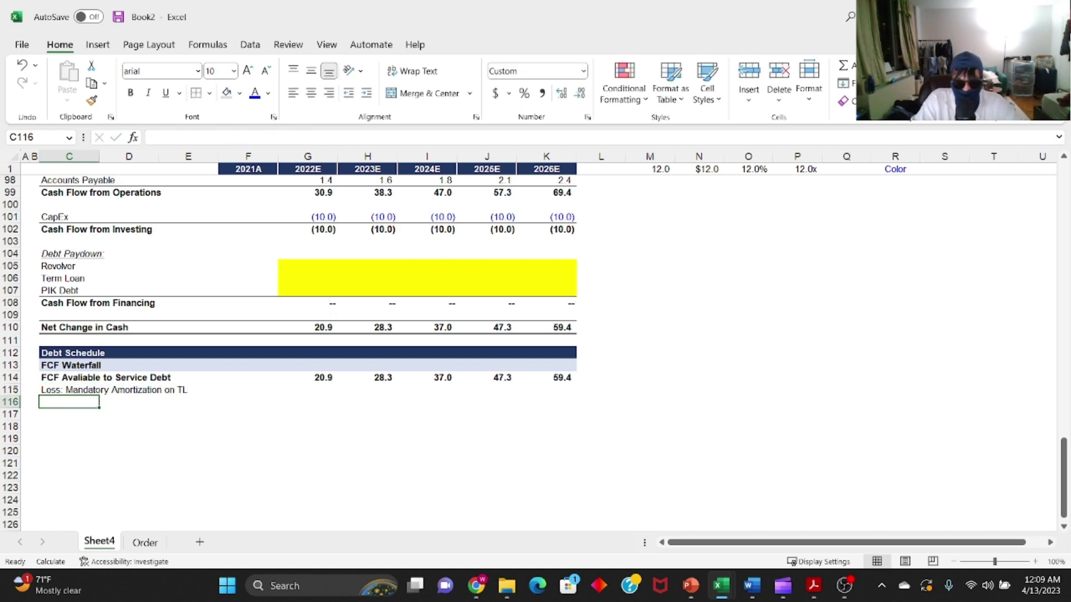
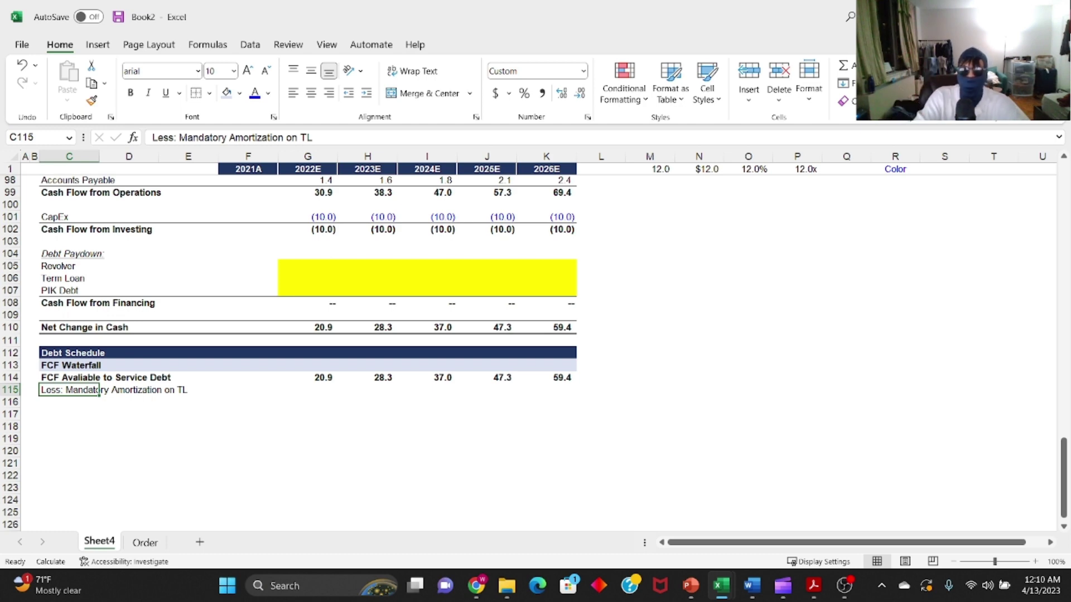
pyautogui.press('Down')
pyautogui.press('Up')
pyautogui.press('Down')
pyautogui.press('Up')
pyautogui.press('Right')
pyautogui.press('Right')
pyautogui.press('Right')
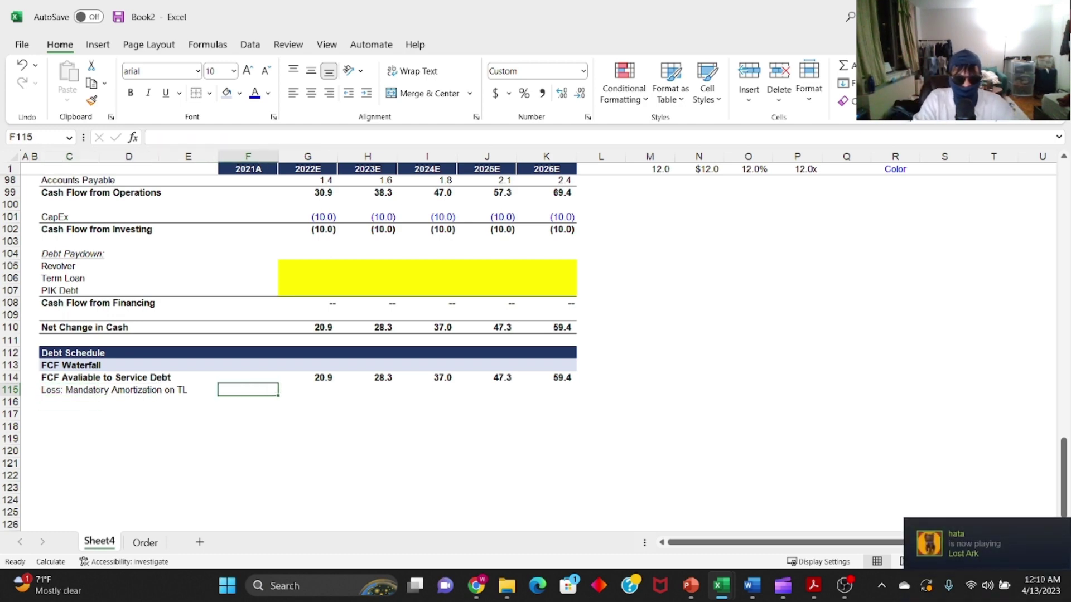
pyautogui.press('Right')
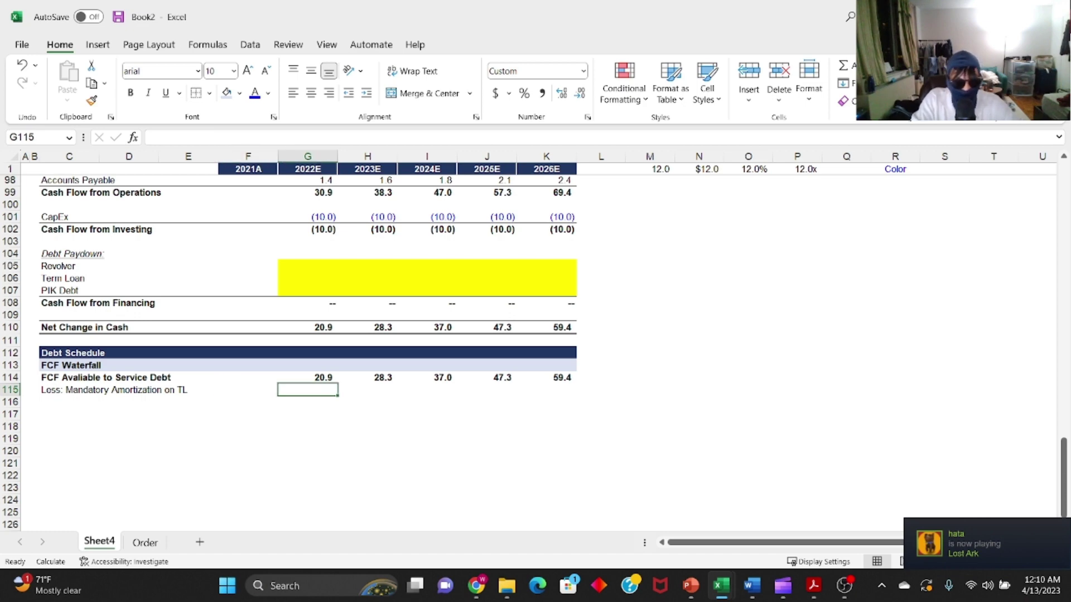
pyautogui.press('Left')
pyautogui.press('Left')
pyautogui.press('Left')
pyautogui.press('Left')
pyautogui.press('Left')
pyautogui.press('Right')
# - Label C116 "FCF Avaliable to Service Revolver" and make all of row 116 bold
pyautogui.press('Down')
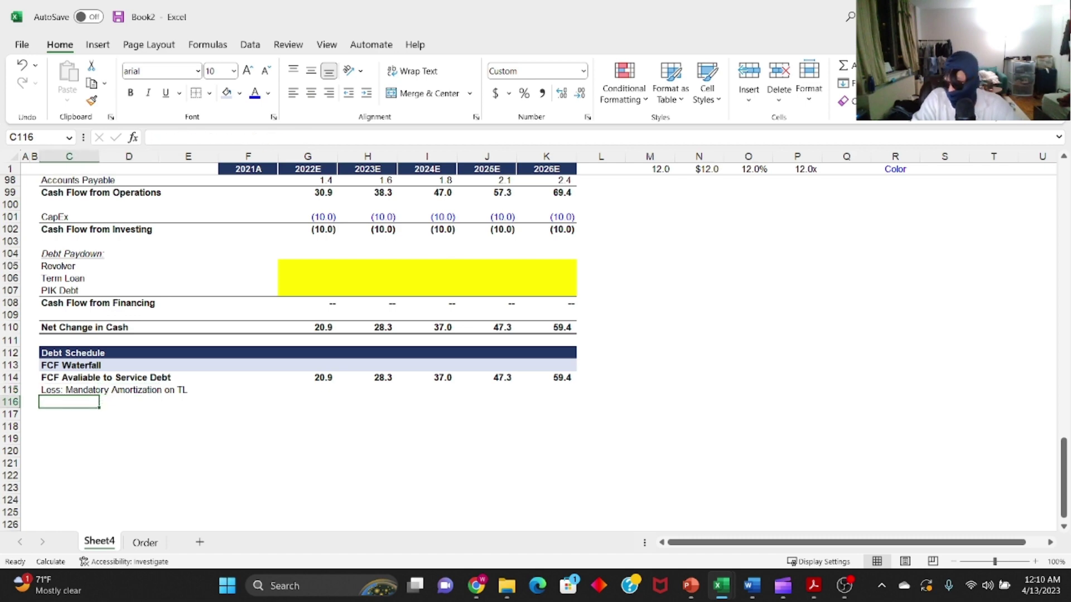
pyautogui.write('FCF')
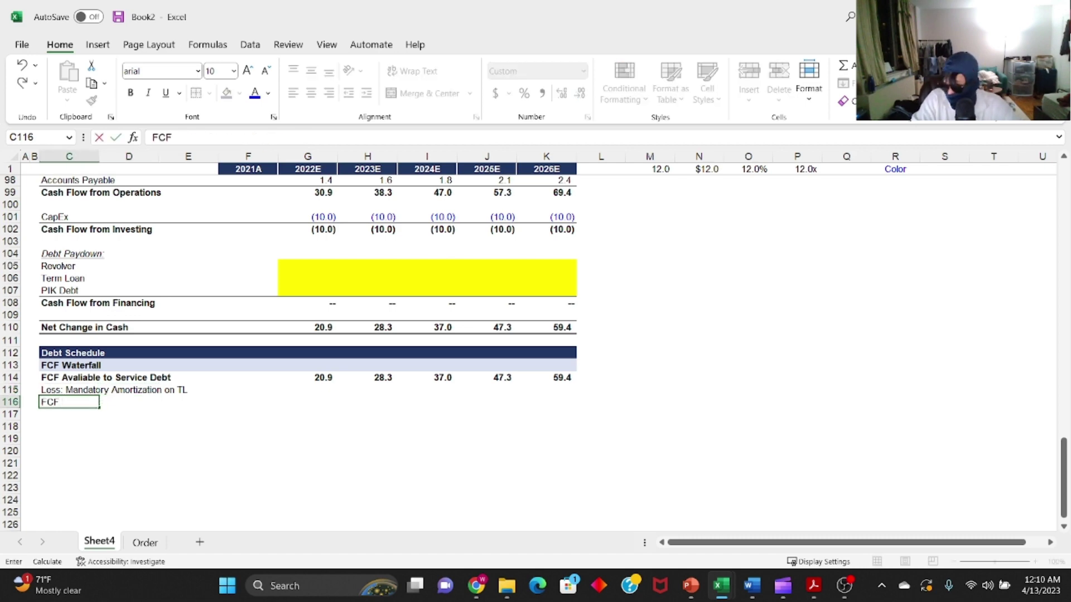
pyautogui.write(' Avaliable to Serv')
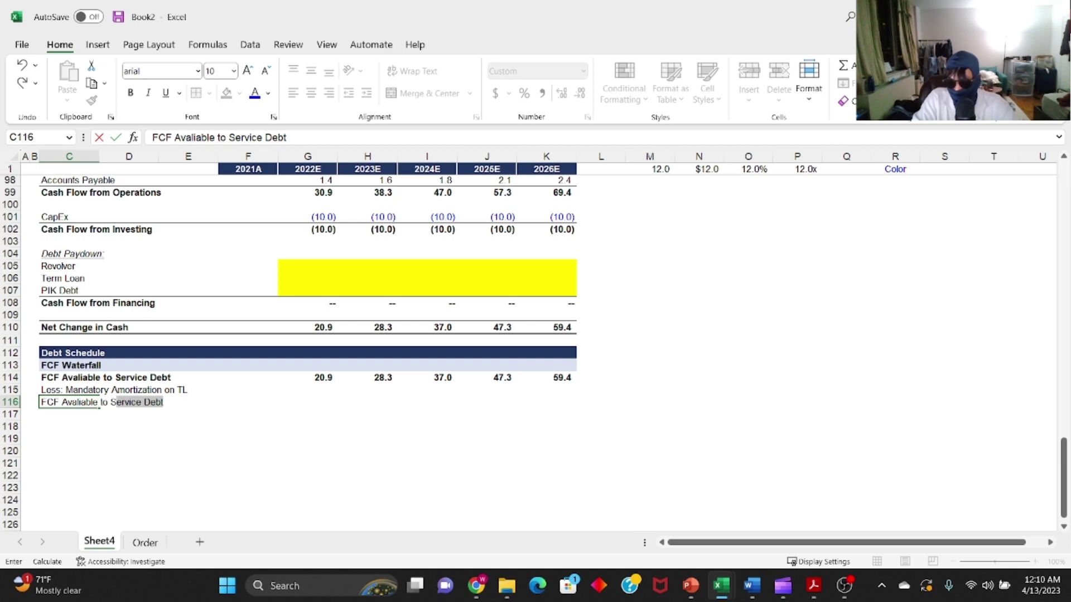
pyautogui.write('ice Re')
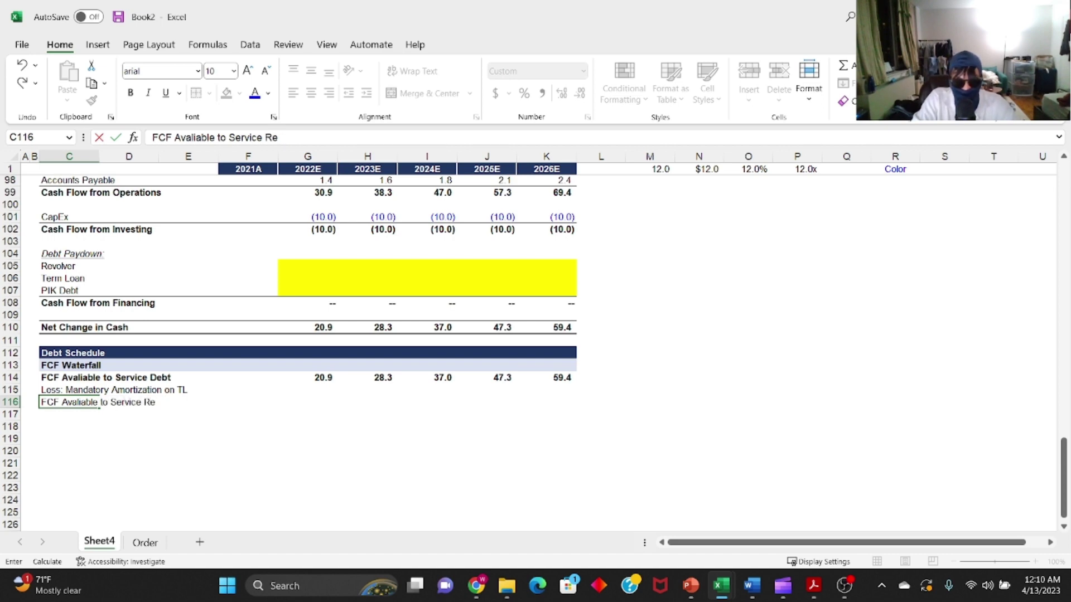
pyautogui.write('volver')
pyautogui.press('Return')
pyautogui.press('Up')
pyautogui.hotkey('shift', 'space')
pyautogui.hotkey('ctrl', 'b')
# - Label C117 "Less: Revolver Repayment"
pyautogui.press('Down')
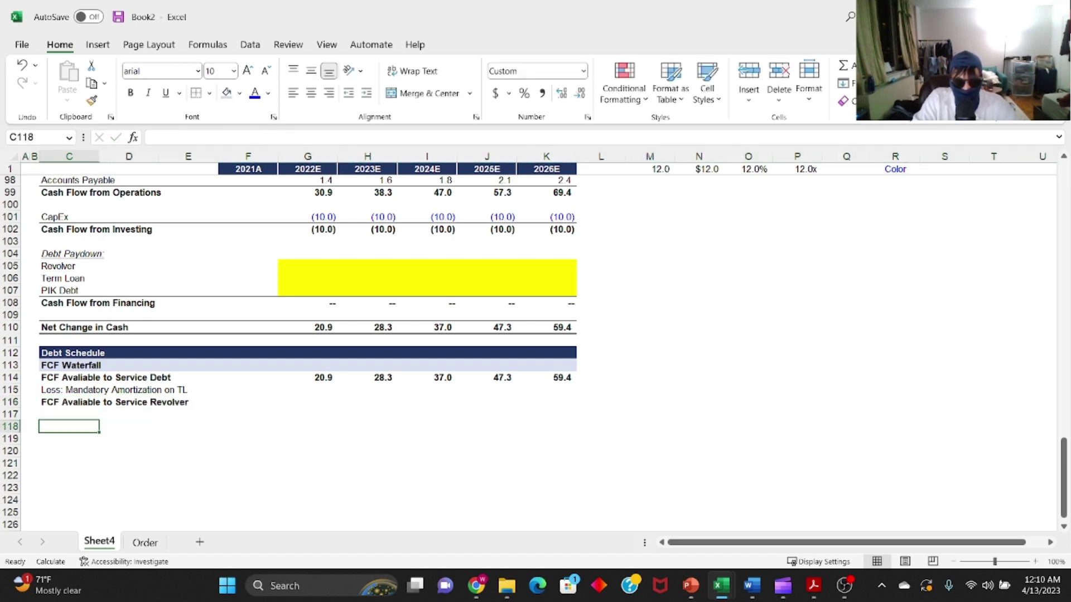
pyautogui.write('Less: ')
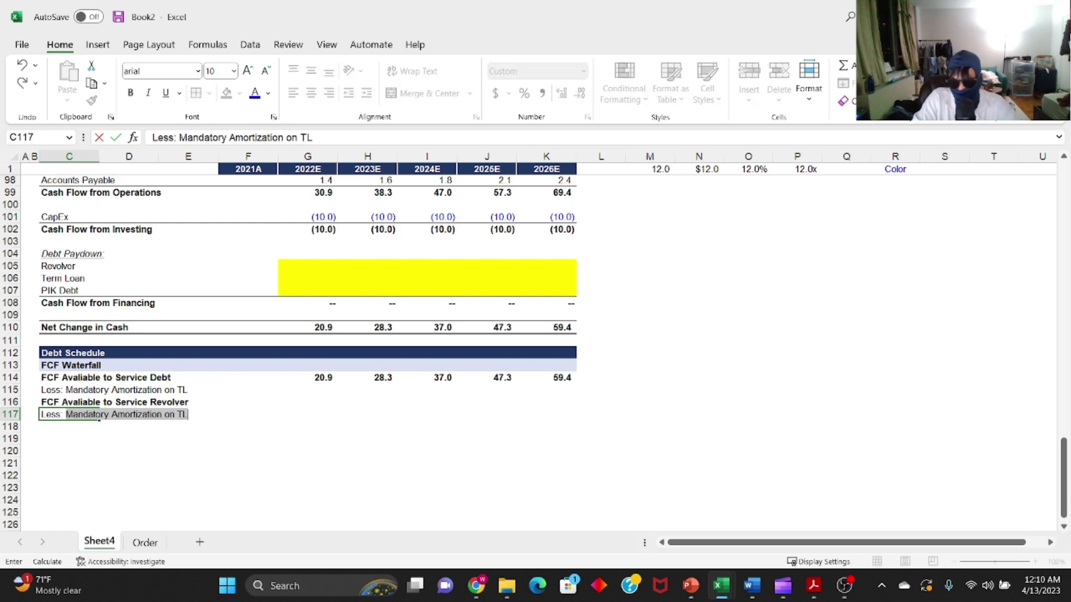
pyautogui.write('Revolver Re')
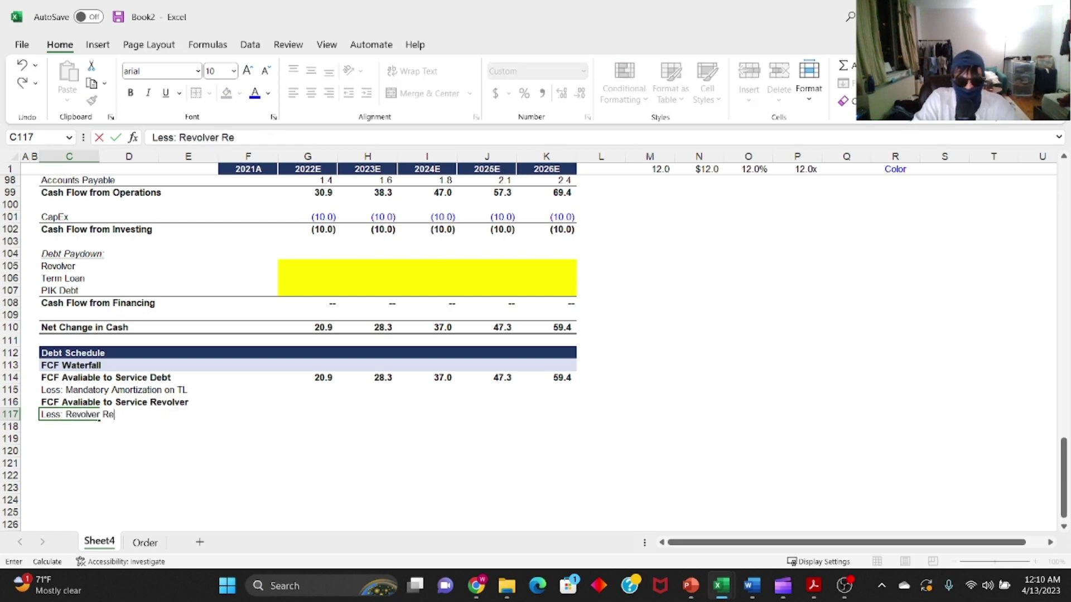
pyautogui.write('payment')
pyautogui.press('Return')
# - Label C118 "FCF Avaliable to Service TL" and make all of row 118 bold
pyautogui.write('F')
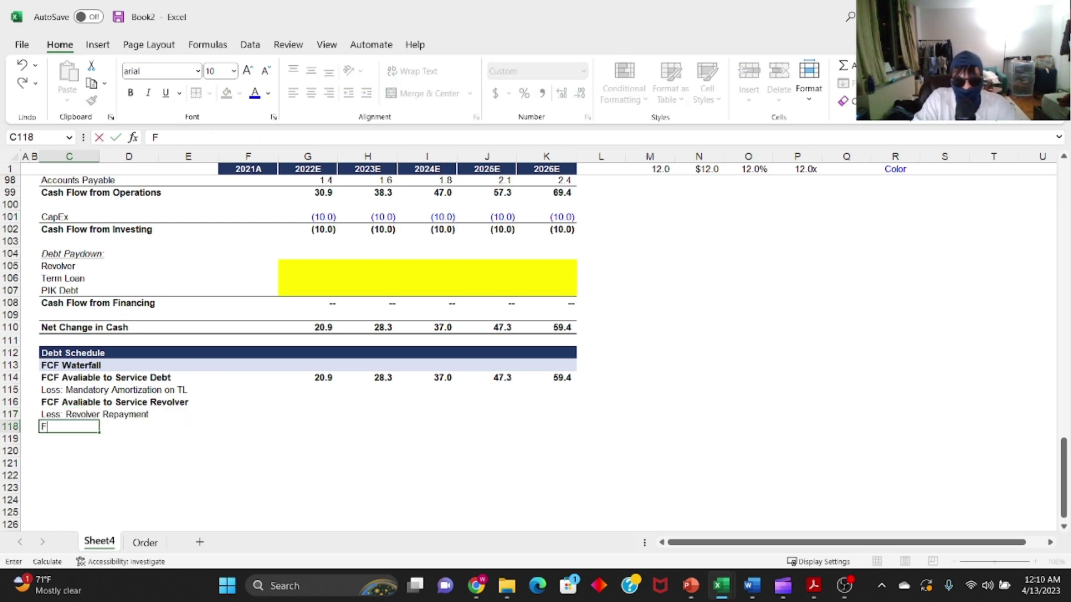
pyautogui.write('CF Avaliable to Service TL')
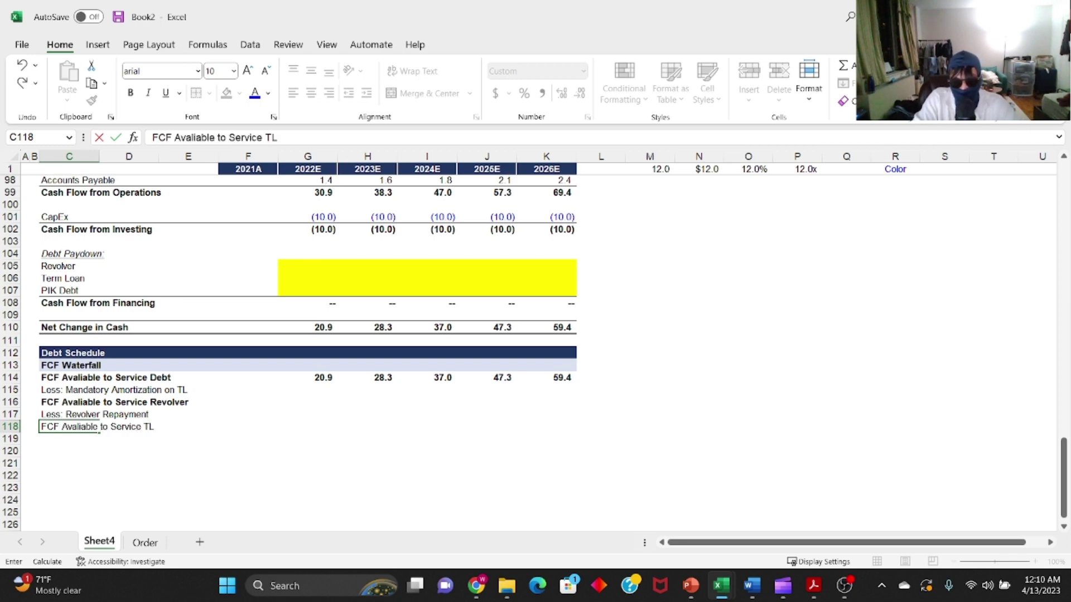
pyautogui.press('Return')
pyautogui.press('Up')
pyautogui.hotkey('shift', 'space')
pyautogui.hotkey('ctrl', 'b')
# - Label C119 "Less: Optional Prepayment"
pyautogui.press('Down')
pyautogui.press('Up')
pyautogui.press('Down')
pyautogui.write('Less ')
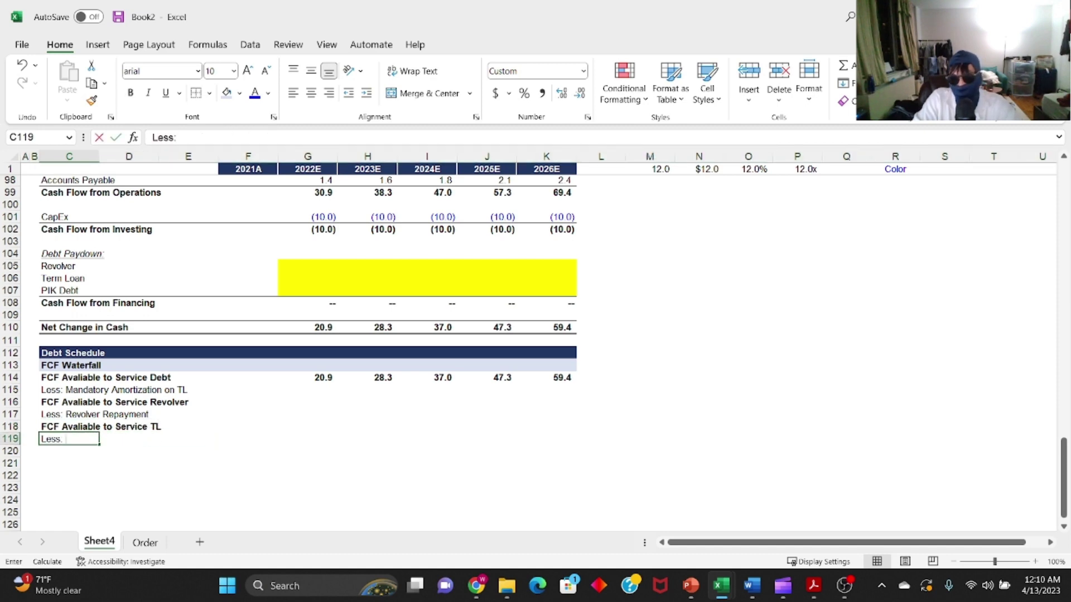
pyautogui.write(' Optional Prepayment')
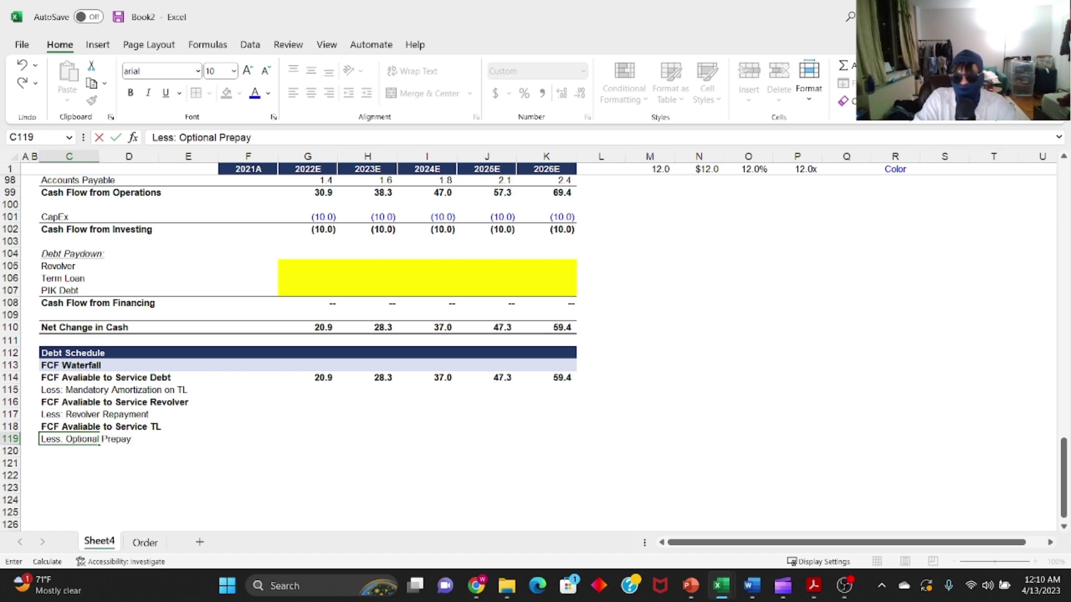
pyautogui.press('Return')
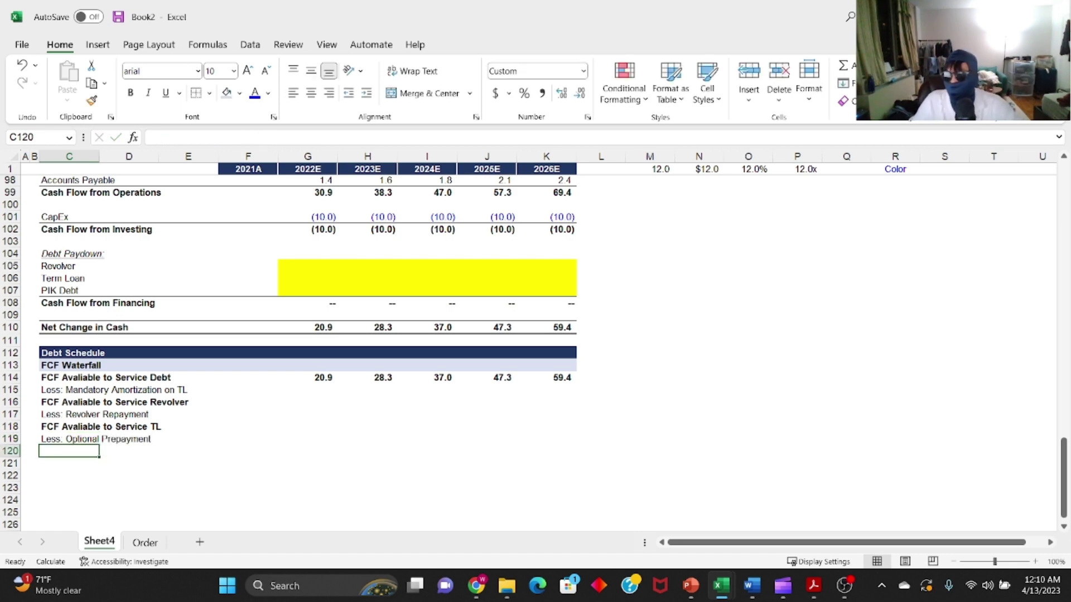
# - Label C120 "FCF Post-Debt Paydown / Net Change in Cash" and make the row bold
pyautogui.hotkey('alt', 'Tab')
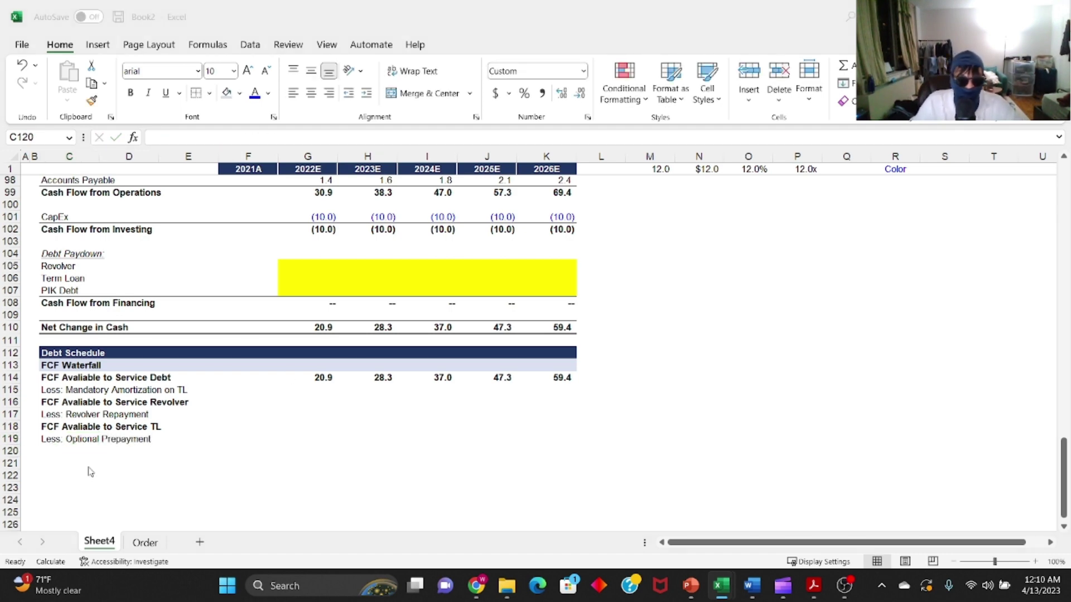
pyautogui.click(57, 453)
pyautogui.write('FCF Post-Debt')
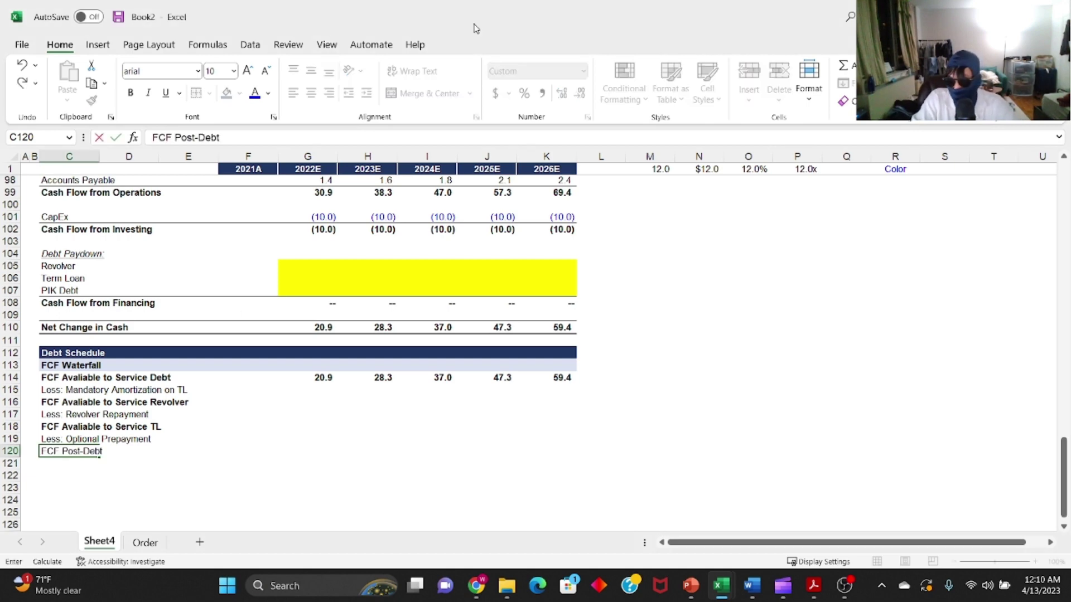
pyautogui.write(' Paydown / Net Change in Cash')
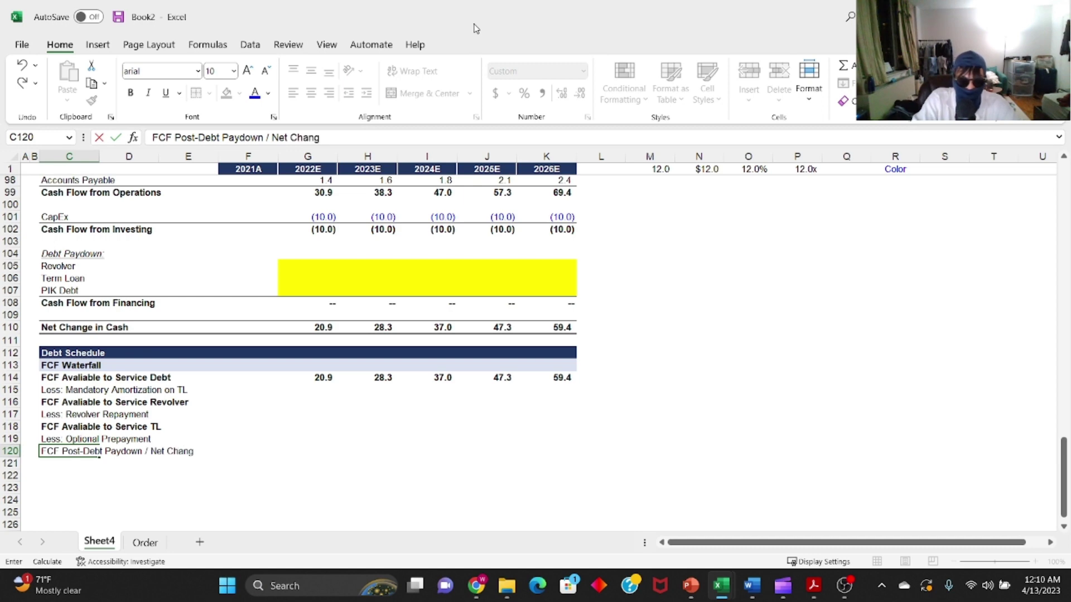
pyautogui.hotkey('ctrl', 'Return')
pyautogui.hotkey('ctrl', 'shift', 'Right')
pyautogui.hotkey('ctrl', 'b')
# - Apply a top and double bottom border to C120:K120 in the FCF waterfall
pyautogui.hotkey('ctrl', 'shift', 'Left')
pyautogui.hotkey('shift', 'Right')
pyautogui.hotkey('shift', 'Right')
pyautogui.hotkey('shift', 'Right')
pyautogui.hotkey('shift', 'Right')
pyautogui.hotkey('shift', 'Right')
pyautogui.hotkey('shift', 'Right')
pyautogui.hotkey('shift', 'Right')
pyautogui.hotkey('shift', 'Right')
pyautogui.hotkey('alt', 'h')
pyautogui.press('b')
pyautogui.press('u')
# - Add a top border to the FCF Avaliable to Service TL row, C118:K118
pyautogui.press('Up')
pyautogui.press('Up')
pyautogui.hotkey('shift', 'Right')
pyautogui.hotkey('shift', 'Right')
pyautogui.hotkey('shift', 'Right')
pyautogui.hotkey('shift', 'Right')
pyautogui.hotkey('shift', 'Right')
pyautogui.hotkey('shift', 'Right')
pyautogui.hotkey('shift', 'Right')
pyautogui.hotkey('shift', 'Right')
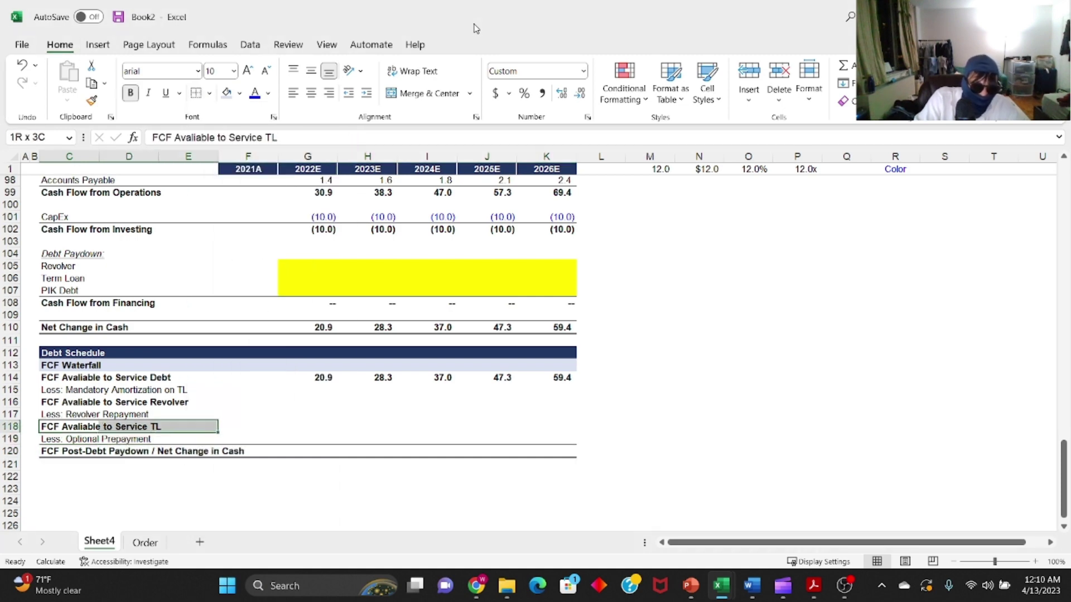
pyautogui.press('alt')
pyautogui.press('h')
pyautogui.press('b')
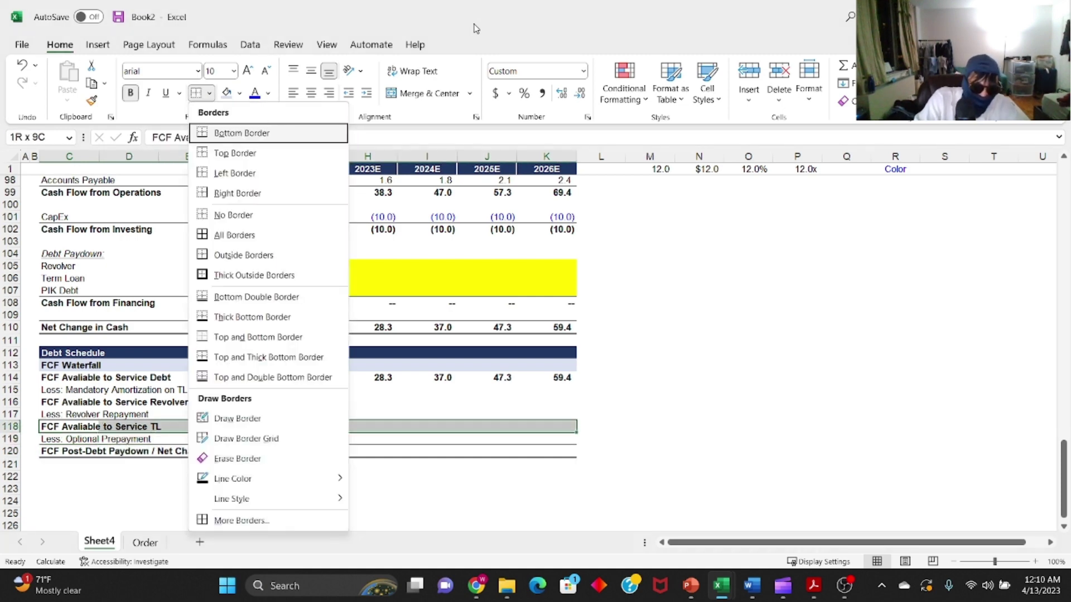
pyautogui.press('p')
# - Add a top border to the FCF Avaliable to Service Revolver row, C116:K116
pyautogui.press('Up')
pyautogui.press('Up')
pyautogui.hotkey('shift', 'Right')
pyautogui.hotkey('shift', 'Right')
pyautogui.hotkey('shift', 'Right')
pyautogui.hotkey('shift', 'Right')
pyautogui.hotkey('shift', 'Right')
pyautogui.hotkey('shift', 'Right')
pyautogui.hotkey('shift', 'Right')
pyautogui.hotkey('shift', 'Right')
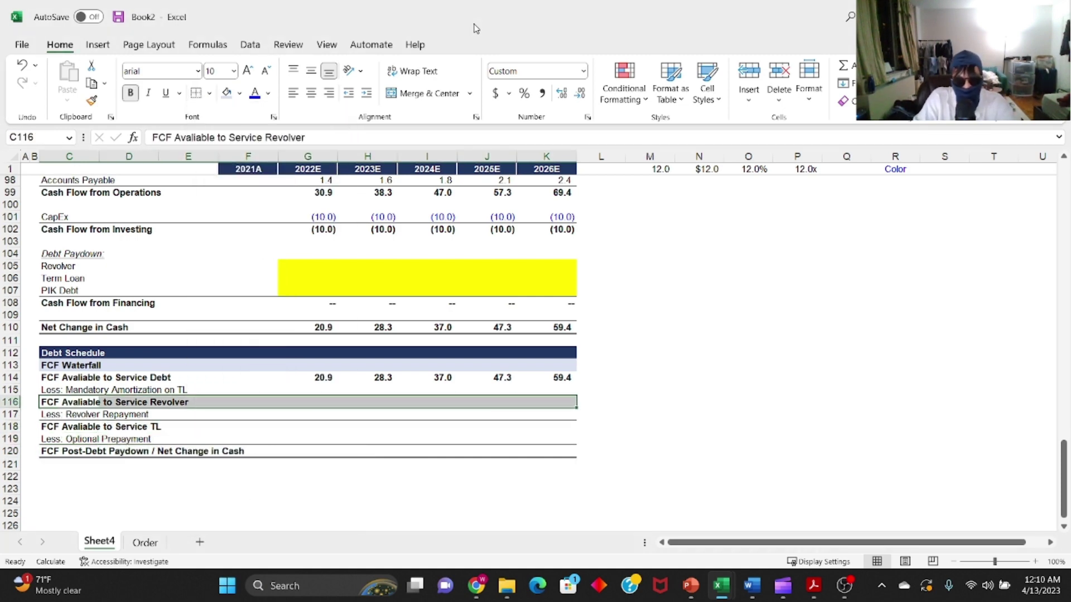
pyautogui.press('Down')
pyautogui.press('Down')
pyautogui.press('Down')
pyautogui.press('Up')
pyautogui.press('Down')
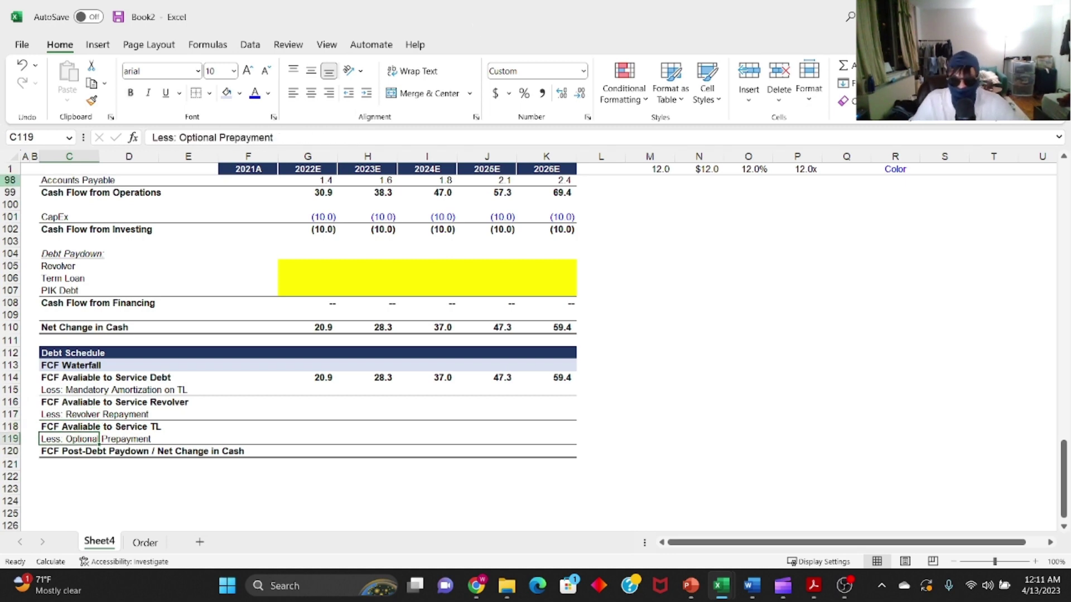
pyautogui.moveTo(62, 465); pyautogui.dragTo(130, 450)
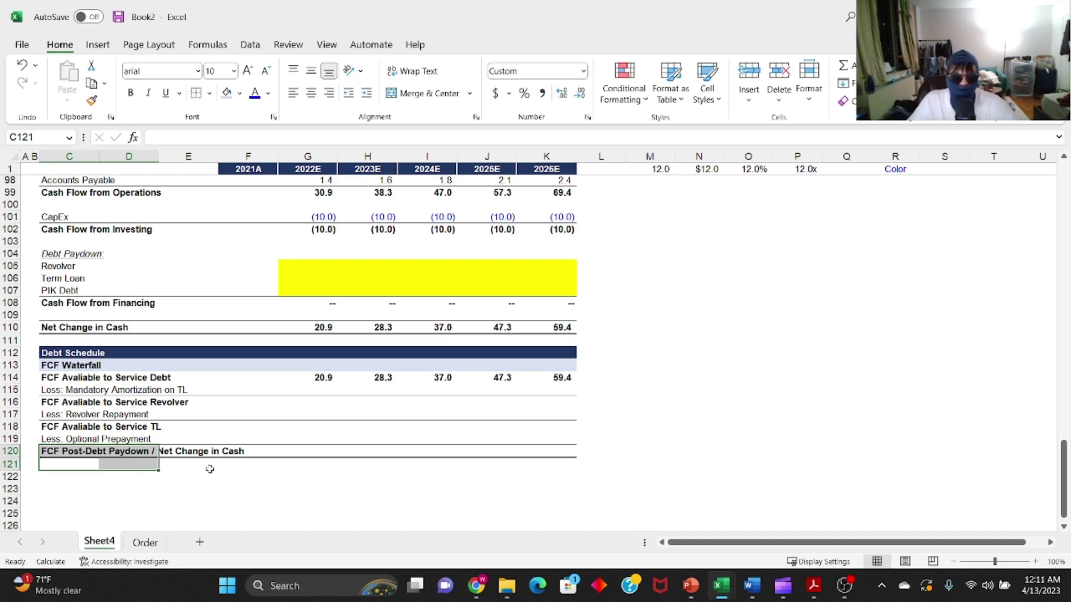
pyautogui.click(312, 381)
pyautogui.click(328, 401)
# - Copy the FCF Waterfall subheader row 113 to row 122
pyautogui.click(67, 363)
pyautogui.hotkey('shift', 'space')
pyautogui.hotkey('ctrl', 'c')
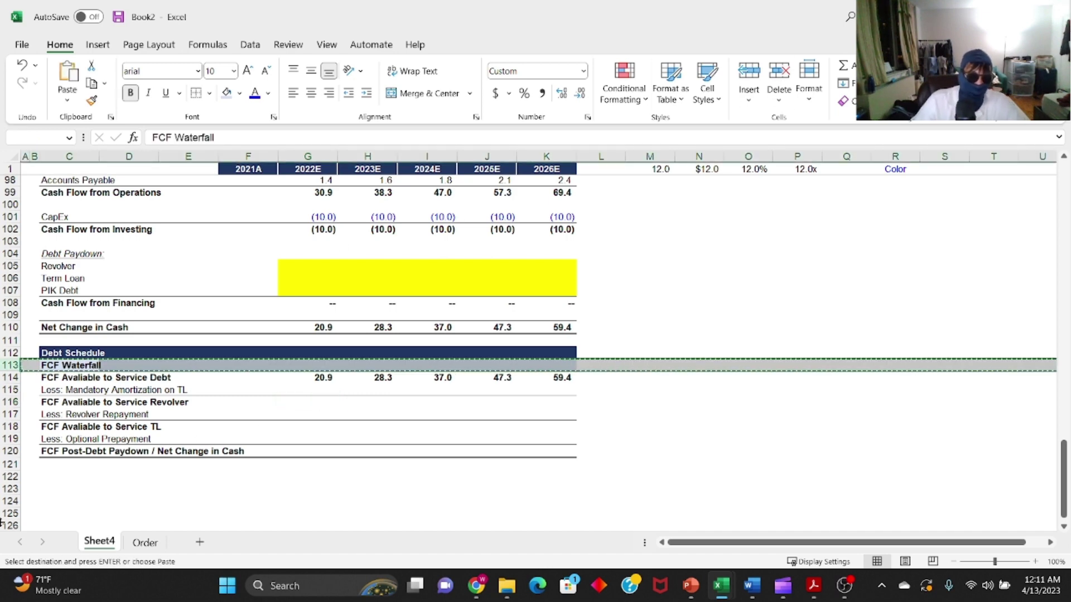
pyautogui.click(73, 477)
pyautogui.press('Return')
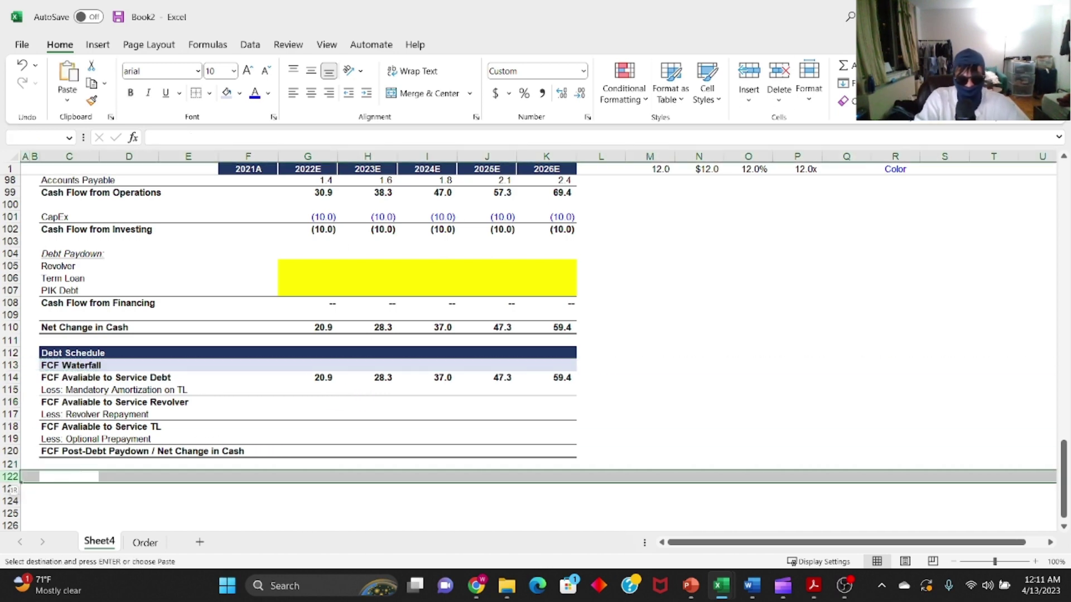
# - Retitle the copied subheader in C122 as "Cashflow Avaliable to Service Revolver"
pyautogui.press('F2')
pyautogui.hotkey('shift', 'Home')
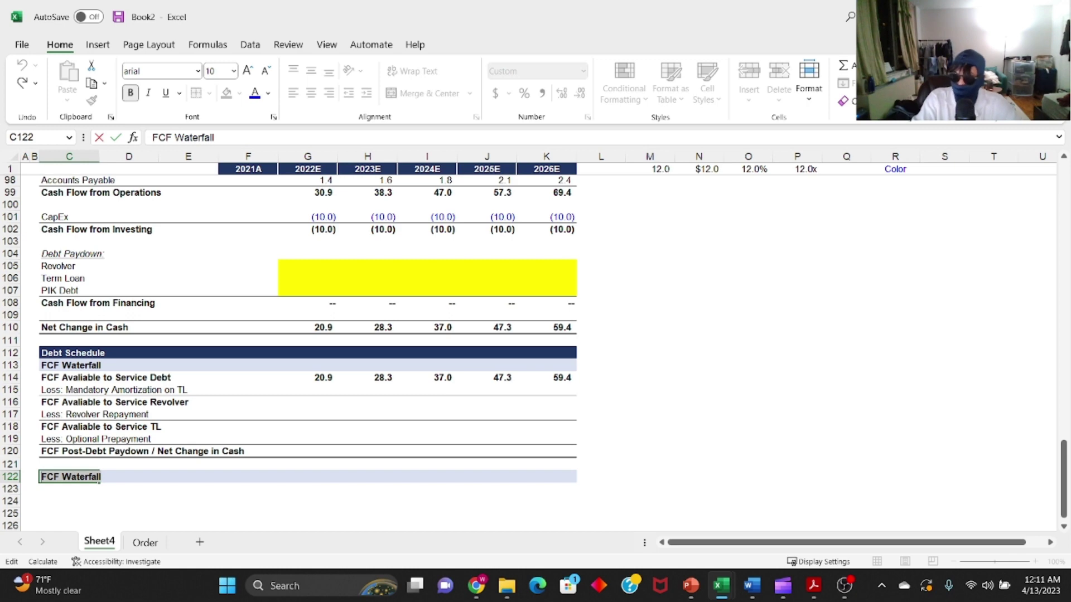
pyautogui.write('Cas')
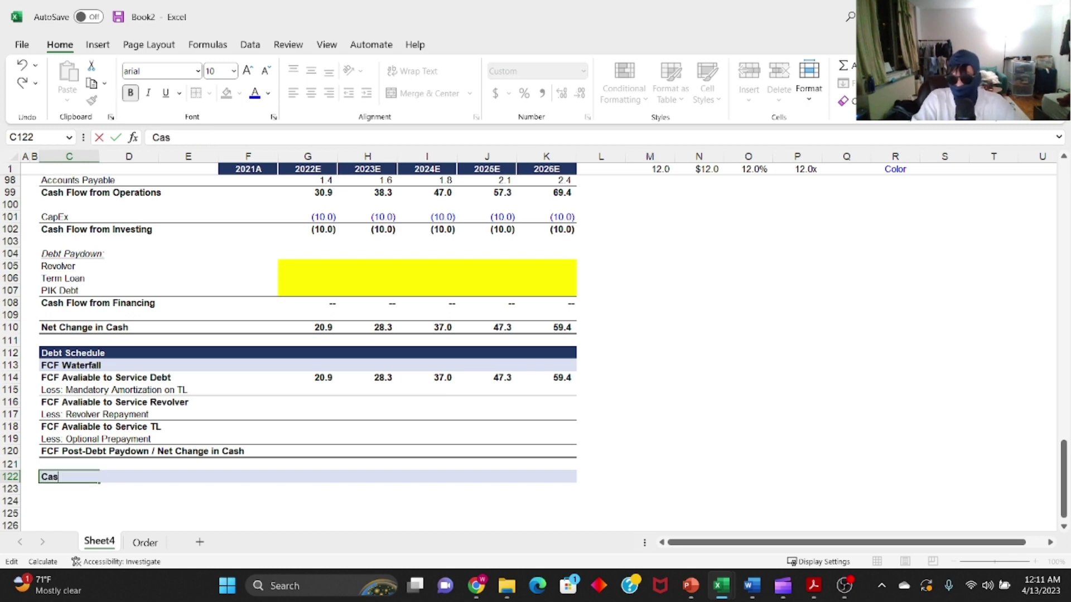
pyautogui.write('hflow Avaliable')
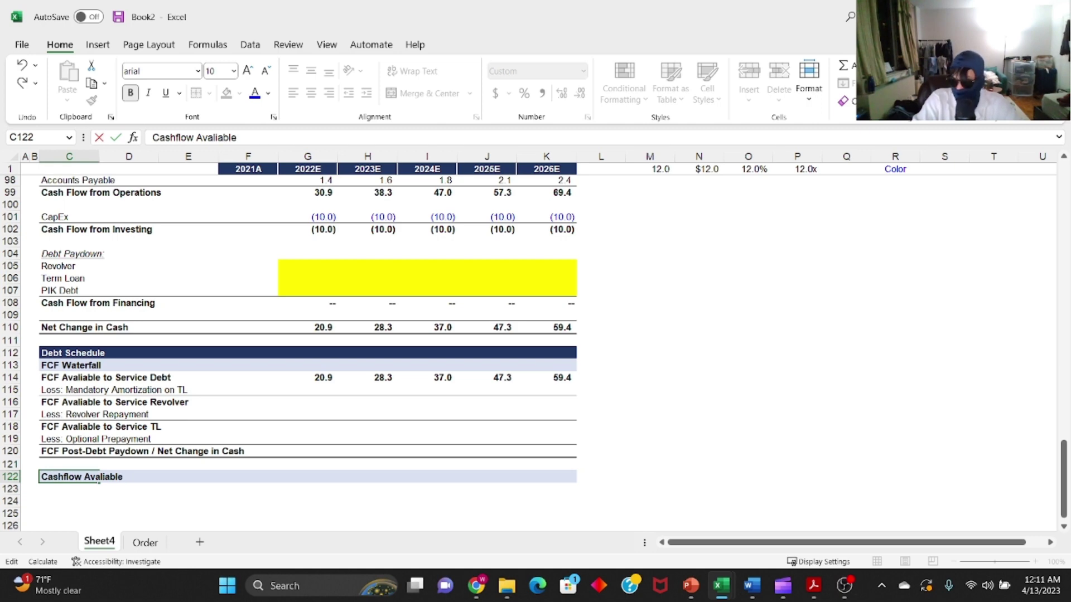
pyautogui.write(' to Service Revolver')
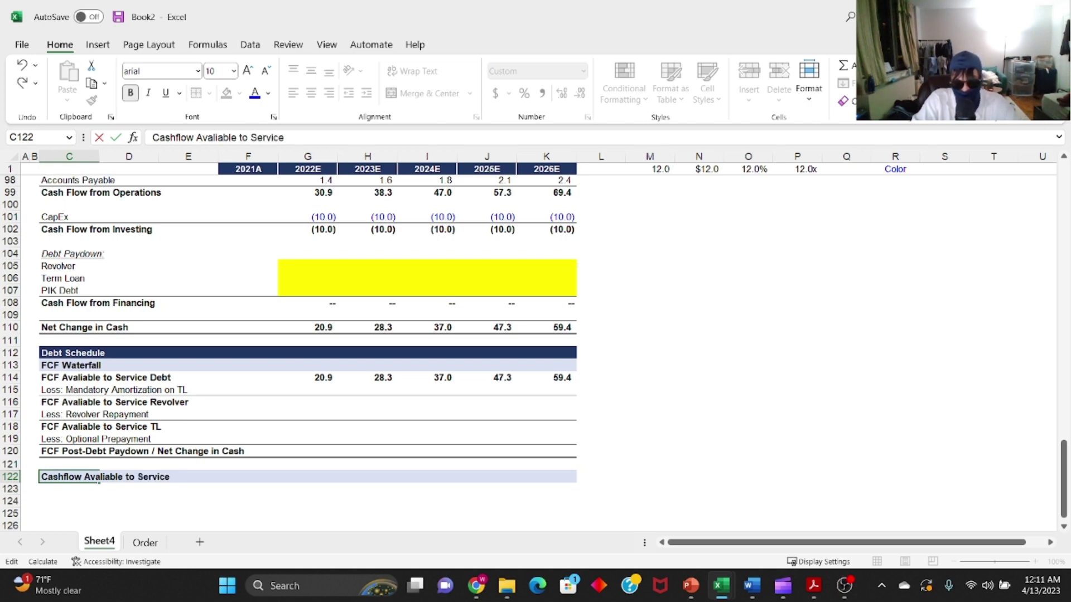
pyautogui.press('Return')
pyautogui.press('Down')
pyautogui.press('Down')
pyautogui.press('Down')
pyautogui.press('Down')
pyautogui.press('Down')
pyautogui.press('Down')
pyautogui.press('Down')
pyautogui.press('Down')
pyautogui.press('Down')
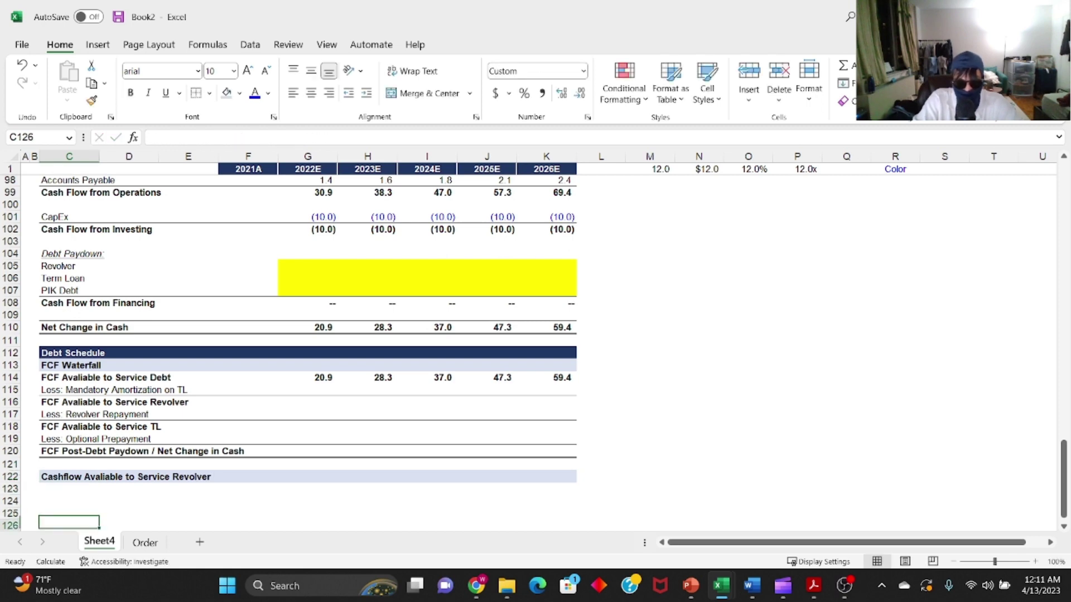
# - Calculate 2022E FCF Avaliable to Service Revolver in G116 with =SUM(G114:G115)
pyautogui.hotkey('ctrl', 'Up')
pyautogui.press('Down')
pyautogui.press('Right')
pyautogui.press('Right')
pyautogui.press('Right')
pyautogui.press('Up')
pyautogui.press('Up')
pyautogui.press('Up')
pyautogui.press('Up')
pyautogui.press('Right')
pyautogui.press('Right')
pyautogui.press('Up')
pyautogui.press('Up')
pyautogui.press('Up')
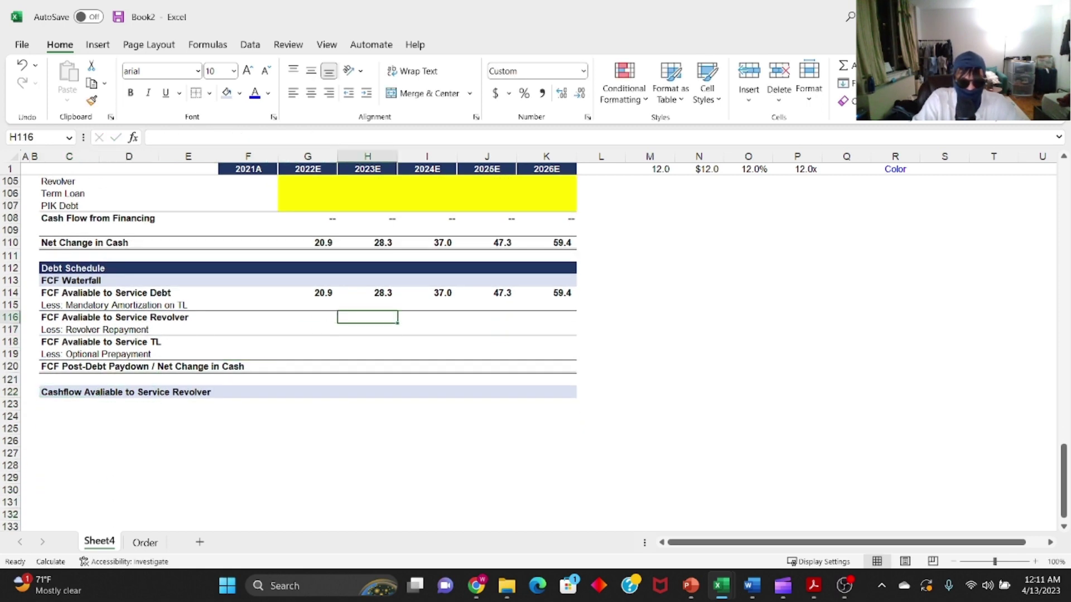
pyautogui.press('Left')
pyautogui.write('=sum(')
pyautogui.press('Up')
pyautogui.hotkey('shift', 'Up')
pyautogui.write(')')
pyautogui.hotkey('ctrl', 'Return')
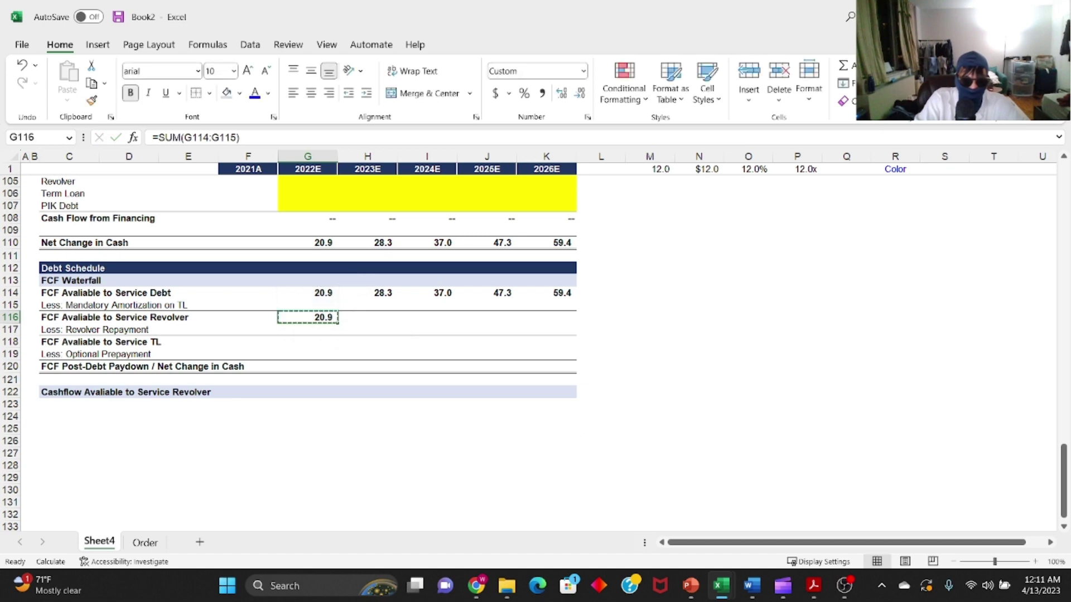
# - Copy the G116 sum formula across the remaining forecast years to K116
pyautogui.hotkey('ctrl', 'c')
pyautogui.hotkey('shift', 'Right')
pyautogui.hotkey('shift', 'Right')
pyautogui.hotkey('shift', 'Right')
pyautogui.hotkey('shift', 'Right')
pyautogui.hotkey('ctrl', 'v')
# - Copy the G116:K116 formulas to the FCF Avaliable to Service TL row 118 and the FCF Post-Debt Paydown row 120
pyautogui.hotkey('ctrl', 'c')
pyautogui.press('Down')
pyautogui.press('Down')
pyautogui.hotkey('ctrl', 'v')
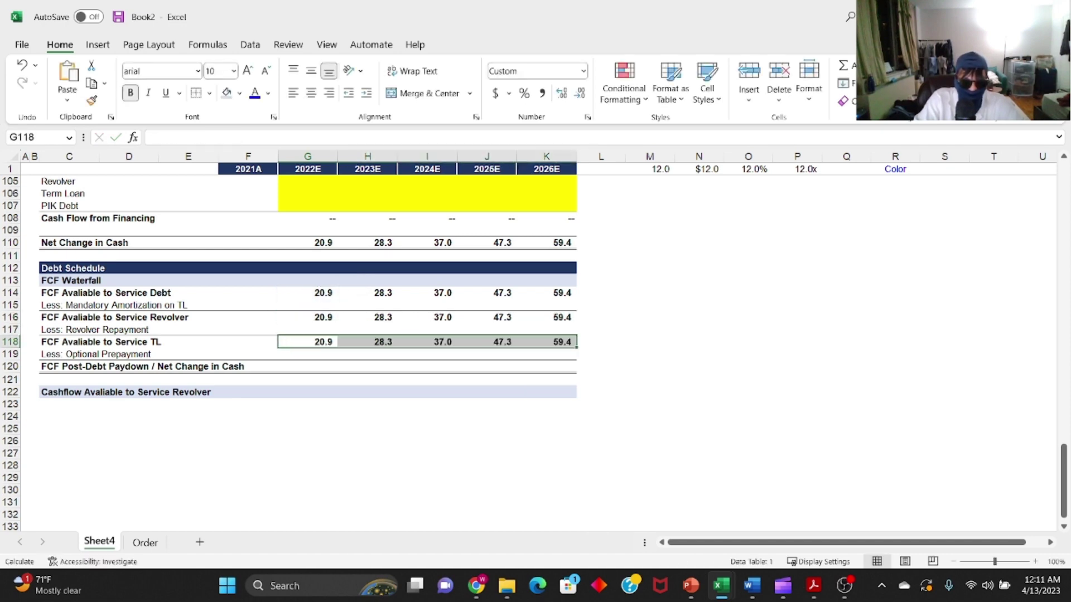
pyautogui.press('Down')
pyautogui.press('Down')
pyautogui.hotkey('ctrl', 'v')
pyautogui.press('Down')
pyautogui.press('Down')
pyautogui.press('Escape')
# - Examine the copied sum formulas across rows 120 and 118 to check which cells they reference
pyautogui.press('Up')
pyautogui.press('Up')
pyautogui.hotkey('shift', 'Right')
pyautogui.hotkey('shift', 'Right')
pyautogui.hotkey('shift', 'Right')
pyautogui.hotkey('shift', 'Right')
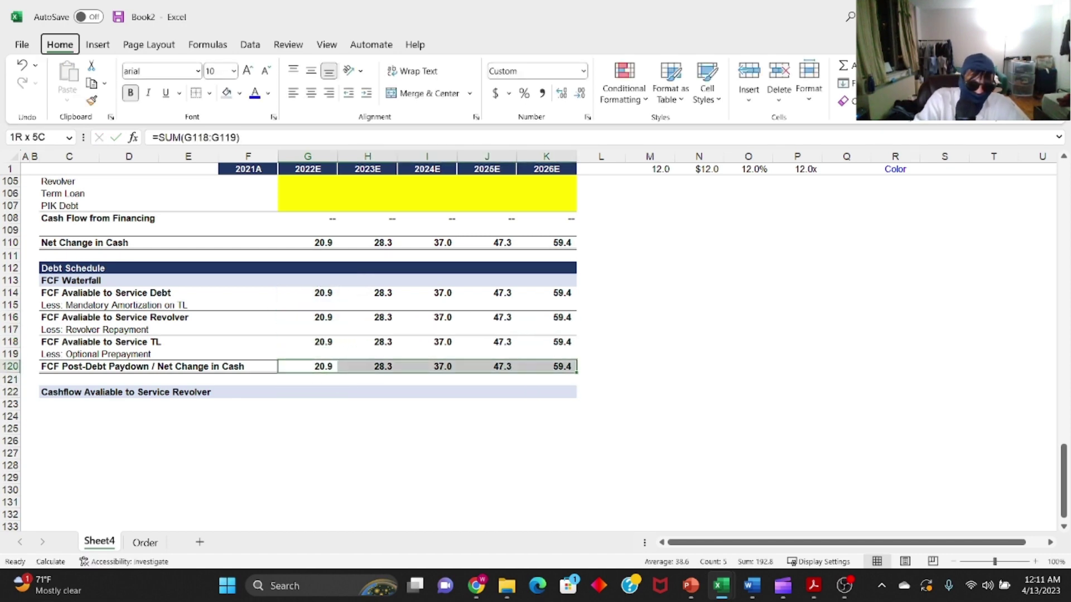
pyautogui.press('Down')
pyautogui.press('Up')
pyautogui.press('F2')
pyautogui.press('Escape')
pyautogui.press('Right')
pyautogui.press('F2')
pyautogui.press('Escape')
pyautogui.press('Right')
pyautogui.press('F2')
pyautogui.press('Escape')
pyautogui.press('Right')
pyautogui.press('F2')
pyautogui.press('Escape')
pyautogui.press('Up')
pyautogui.press('Up')
pyautogui.press('F2')
pyautogui.press('Escape')
pyautogui.press('Right')
pyautogui.press('F2')
pyautogui.press('Escape')
# - Label C123 under the Cashflow Avaliable to Service Revolver subheader as "Beginning Revolver Balance"
pyautogui.press('Left')
pyautogui.press('Left')
pyautogui.press('Down')
pyautogui.press('Down')
pyautogui.press('Left')
pyautogui.press('Left')
pyautogui.press('Down')
pyautogui.press('Down')
pyautogui.press('Down')
pyautogui.press('Left')
pyautogui.press('Left')
pyautogui.press('Down')
pyautogui.press('Left')
pyautogui.press('Left')
pyautogui.press('Up')
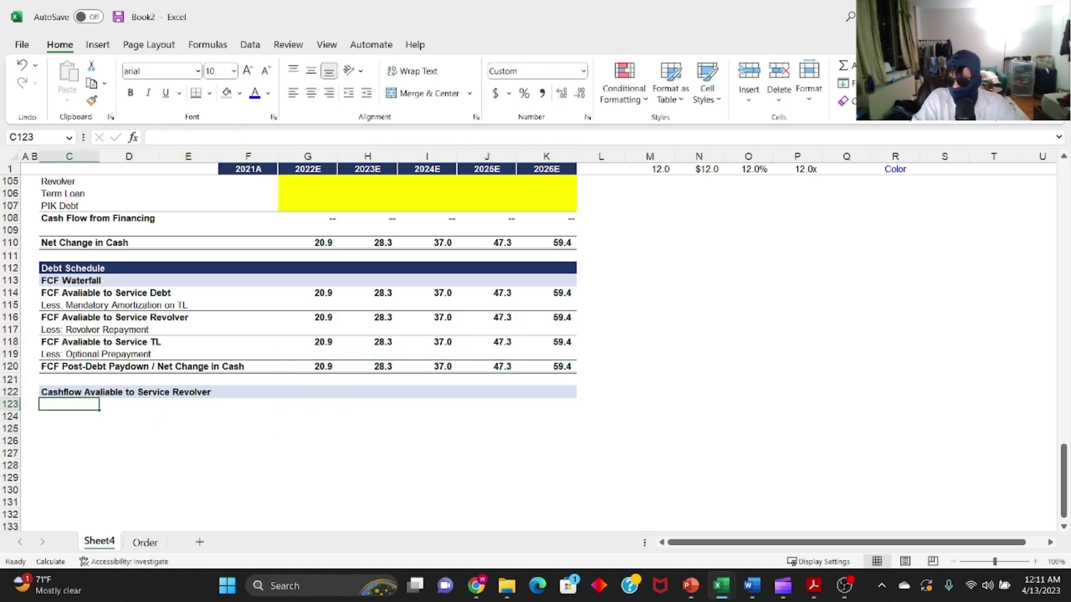
pyautogui.write('Beginning Revolver Blaance')
pyautogui.press('F2')
pyautogui.hotkey('ctrl', 'shift', 'Left')
pyautogui.write('Balance')
pyautogui.press('Return')
# - Label C124 below the beginning balance as "Less: Repayment / Drawdown"
pyautogui.write('Less: rep')
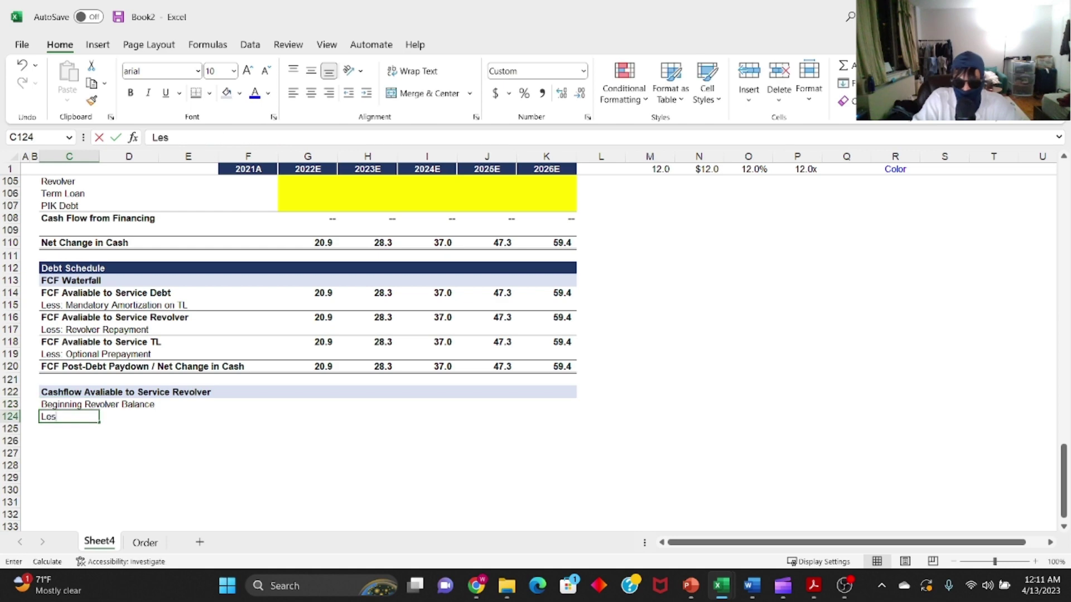
pyautogui.press('BackSpace')
pyautogui.press('BackSpace')
pyautogui.press('BackSpace')
pyautogui.write('Repayment / Drawdown')
pyautogui.press('Return')
# - Label C125 as "Ending Revolver Balance" and make the whole row bold
pyautogui.write('Ending Revolver Balance')
pyautogui.hotkey('ctrl', 'Return')
pyautogui.hotkey('shift', 'space')
pyautogui.hotkey('ctrl', 'b')
pyautogui.press('Down')
pyautogui.press('Up')
# - Add a top border to the Ending Revolver Balance row, C125:K125
pyautogui.hotkey('shift', 'Right')
pyautogui.hotkey('shift', 'Right')
pyautogui.hotkey('shift', 'Right')
pyautogui.hotkey('shift', 'Right')
pyautogui.hotkey('shift', 'Right')
pyautogui.hotkey('shift', 'Right')
pyautogui.hotkey('shift', 'Right')
pyautogui.hotkey('shift', 'Right')
pyautogui.press('alt')
pyautogui.press('h')
pyautogui.press('b')
pyautogui.press('p')
# - Add the labels "Interest Rate" in C126 and "Interest Expense" in C127
pyautogui.press('Down')
pyautogui.write('Interest Rate')
pyautogui.press('Return')
pyautogui.write('Interest Expense')
pyautogui.press('Return')
pyautogui.press('Return')
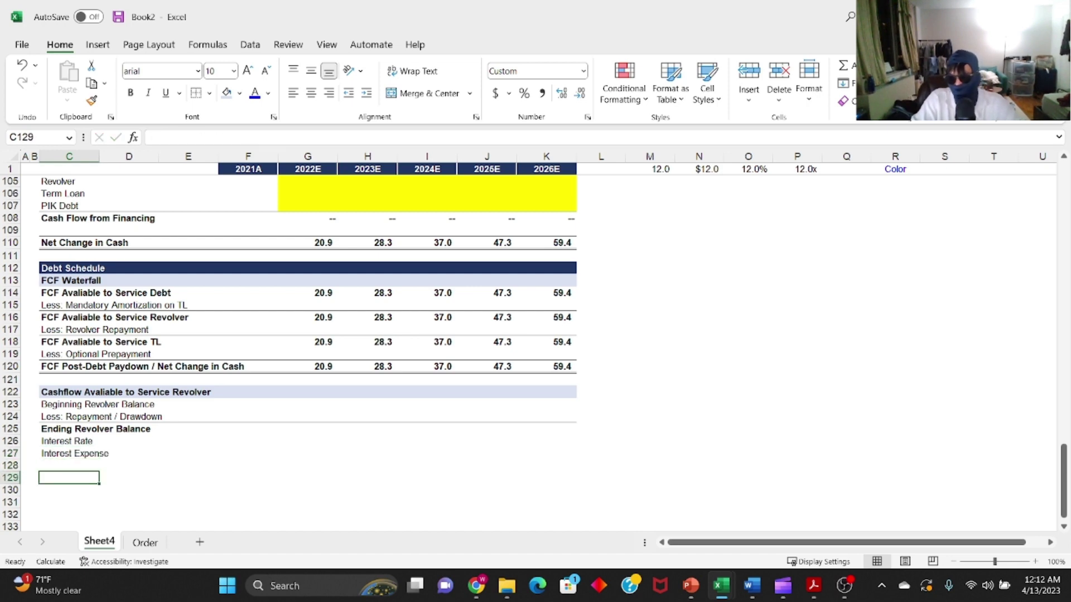
# - Label C129, one blank row below Interest Expense, as "Max Capacity"
pyautogui.write('Max capacity')
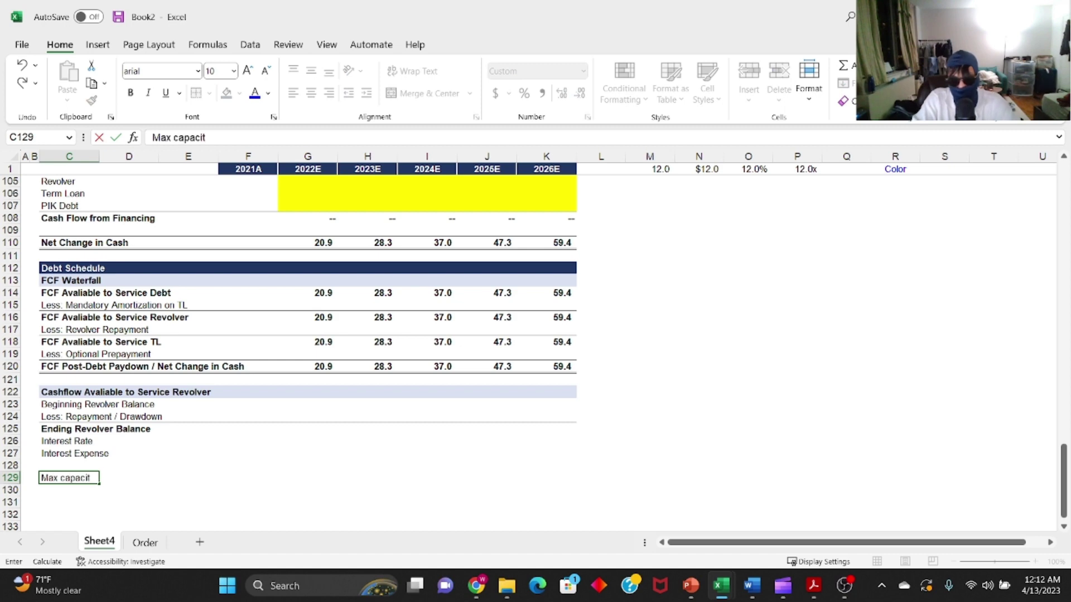
pyautogui.press('BackSpace')
pyautogui.press('BackSpace')
pyautogui.press('BackSpace')
pyautogui.press('BackSpace')
pyautogui.press('BackSpace')
pyautogui.press('BackSpace')
pyautogui.press('BackSpace')
pyautogui.press('BackSpace')
pyautogui.write('Capacity')
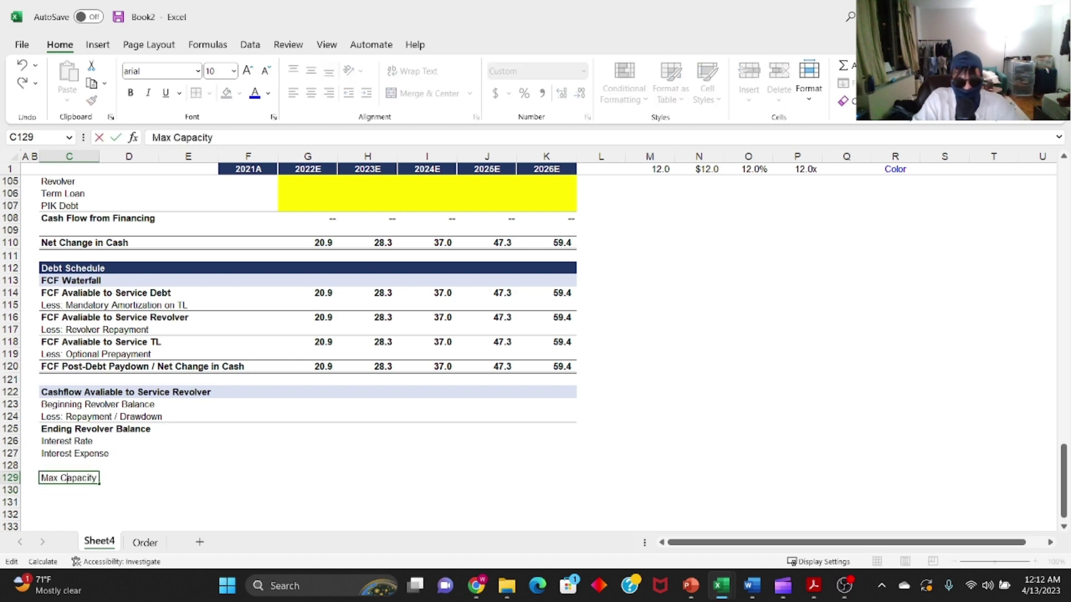
pyautogui.press('Return')
# - Copy the Max Capacity label to C130 and change it to "Avaliable Capacity"
pyautogui.press('Up')
pyautogui.hotkey('ctrl', 'c')
pyautogui.press('Down')
pyautogui.press('Return')
pyautogui.press('Return')
pyautogui.press('Up')
pyautogui.press('F2')
pyautogui.hotkey('ctrl', 'Left')
pyautogui.hotkey('ctrl', 'shift', 'Left')
pyautogui.write('Avaliable')
pyautogui.press('Return')
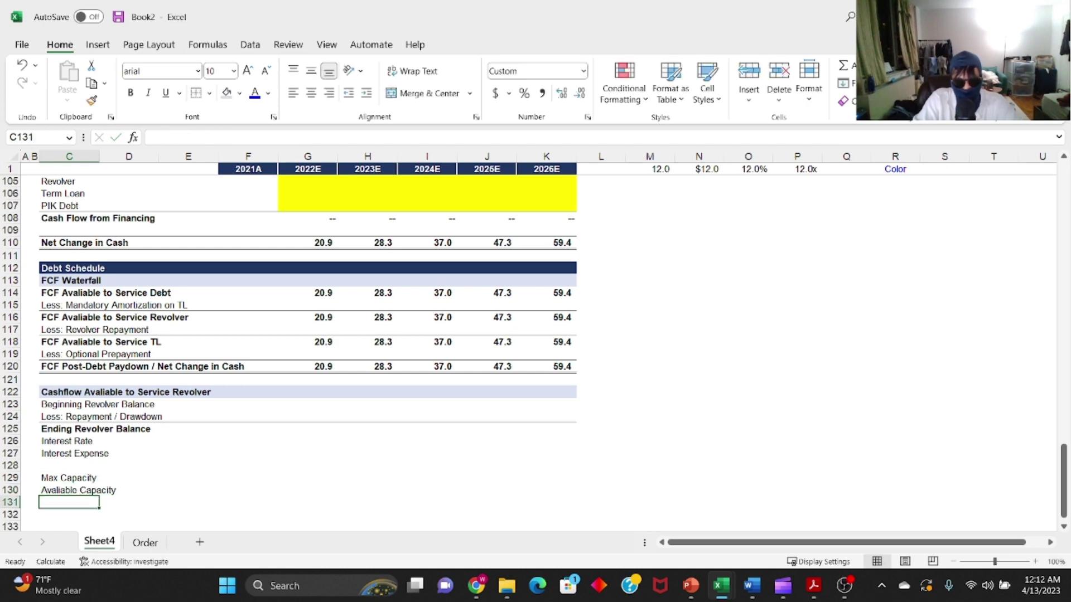
# - Set the 2022E revolver Max Capacity in G129 to 25
pyautogui.press('Up')
pyautogui.press('Up')
pyautogui.press('Right')
pyautogui.press('Right')
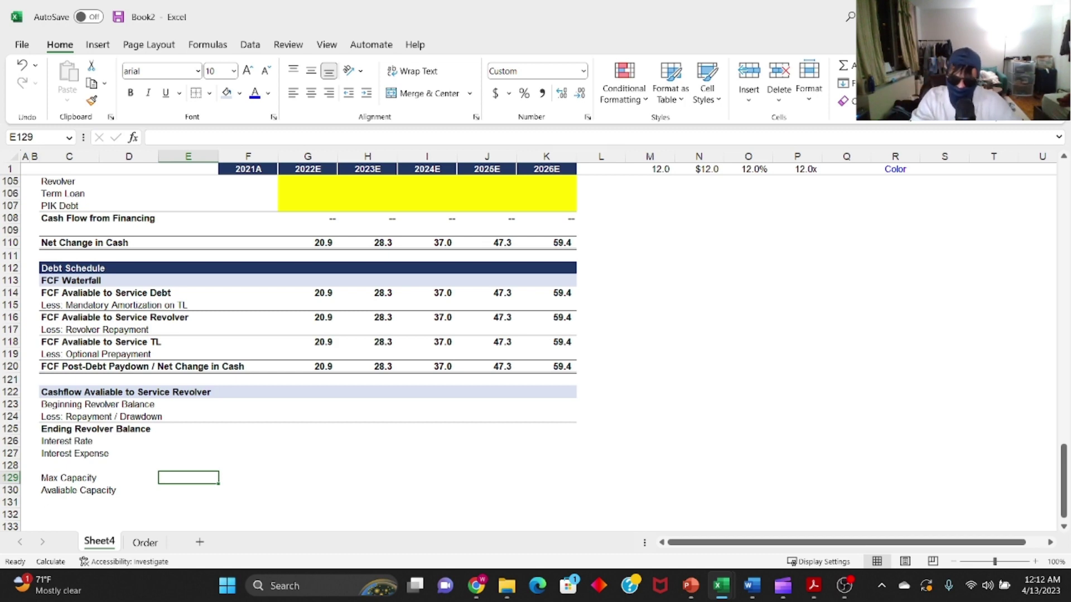
pyautogui.press('Right')
pyautogui.press('Right')
pyautogui.press('Left')
pyautogui.press('Right')
pyautogui.press('Left')
pyautogui.press('Right')
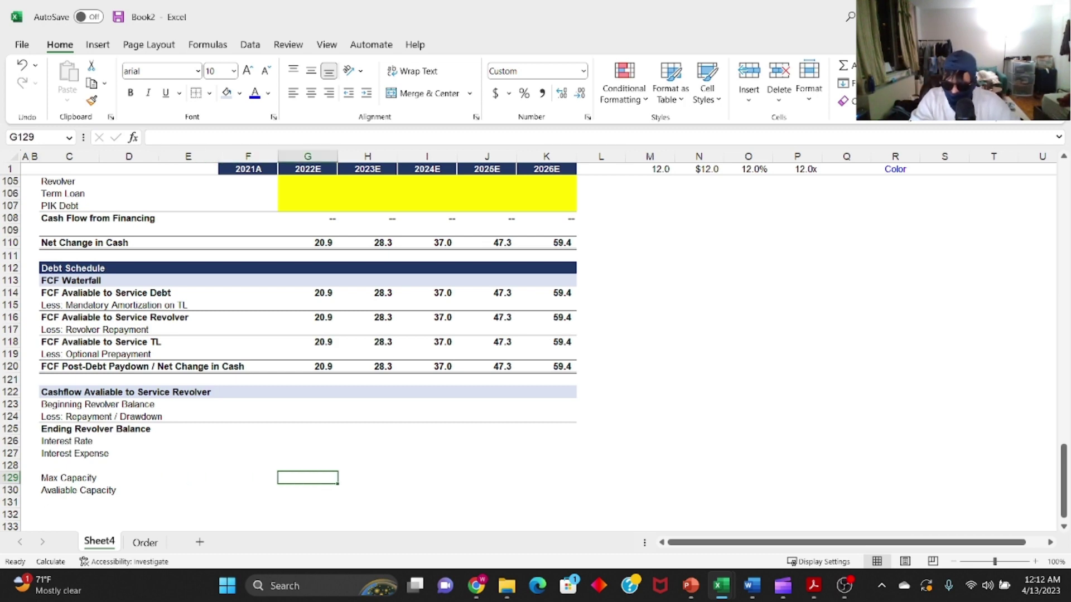
pyautogui.write('25')
pyautogui.press('Return')
pyautogui.press('Up')
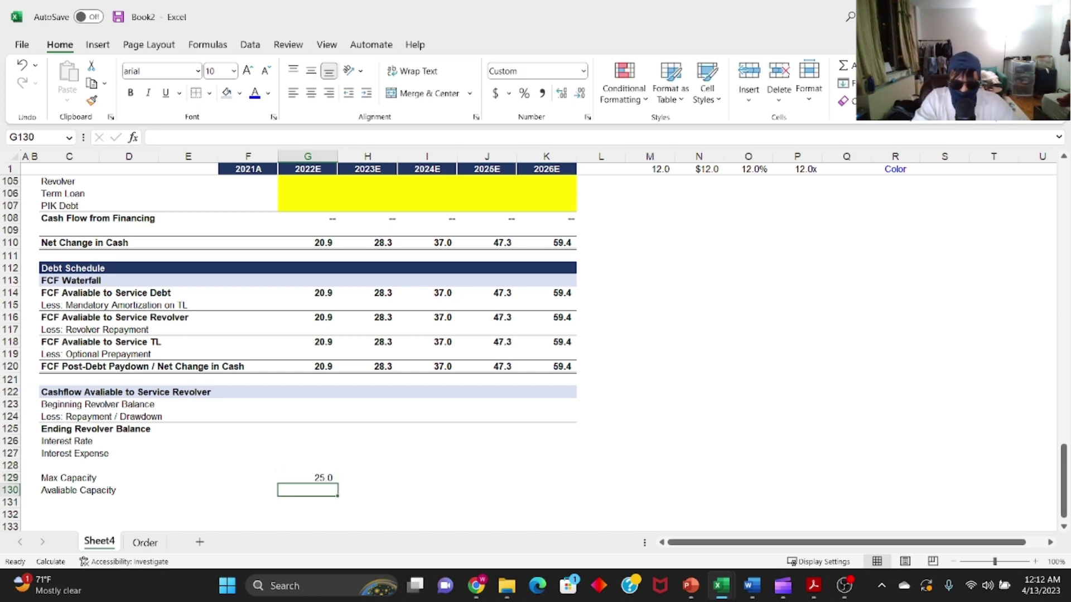
# - Calculate the 2022E Avaliable Capacity in G130 as max capacity minus beginning revolver balance (=G129-G123)
pyautogui.write('=')
pyautogui.press('Up')
pyautogui.write('-')
pyautogui.press('Up')
pyautogui.press('Up')
pyautogui.press('Up')
pyautogui.press('Up')
pyautogui.press('Up')
pyautogui.press('Up')
pyautogui.press('Up')
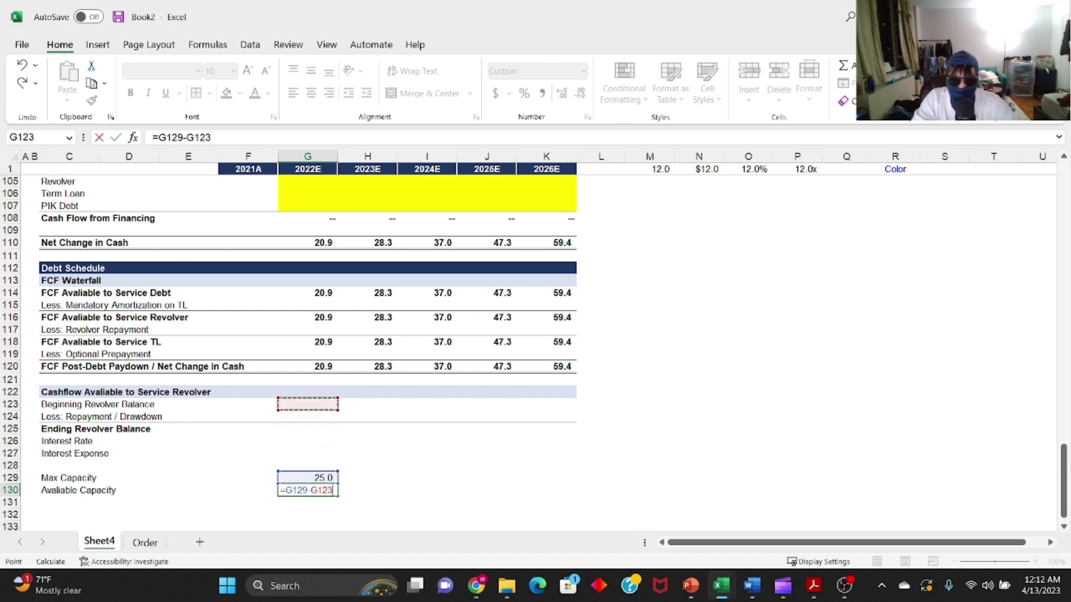
pyautogui.hotkey('shift', 'Return')
# - Copy the 2022E Max Capacity and Avaliable Capacity cells G129:G130 across 2023E–2026E, through column K
pyautogui.hotkey('shift', 'Down')
pyautogui.hotkey('ctrl', 'c')
pyautogui.hotkey('shift', 'Right')
pyautogui.hotkey('shift', 'Right')
pyautogui.hotkey('shift', 'Right')
pyautogui.hotkey('shift', 'Right')
pyautogui.hotkey('ctrl', 'v')
pyautogui.press('Down')
pyautogui.press('Up')
pyautogui.press('F2')
pyautogui.press('Tab')
pyautogui.press('Left')
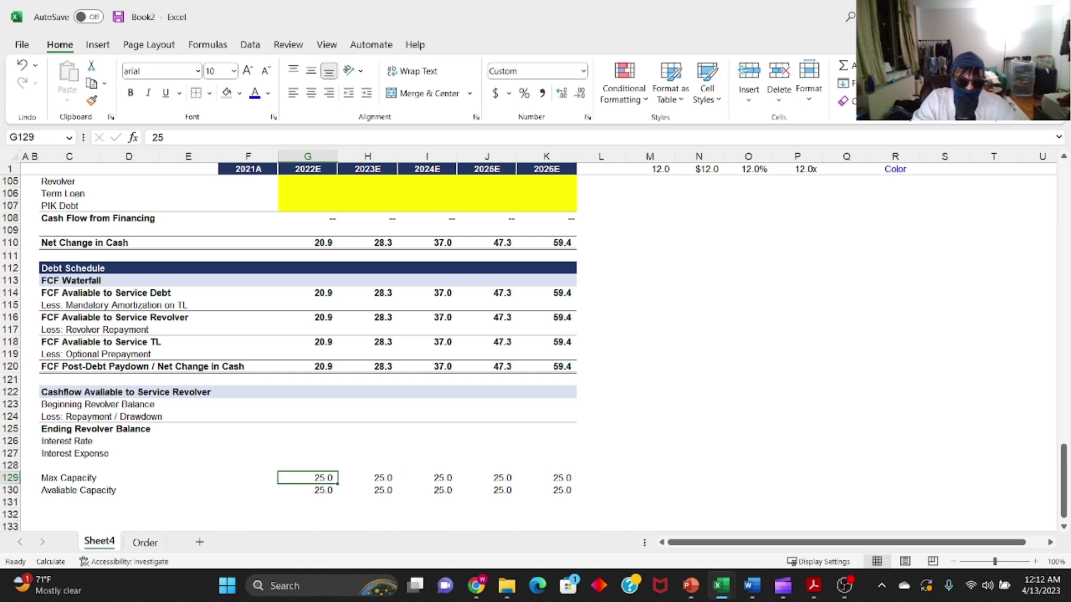
# - Copy only the blue input formatting from a hard-coded cell above onto Max Capacity in G129 and fill the row right through K129
pyautogui.scroll(9, 468, 292)
pyautogui.click(330, 390)
pyautogui.hotkey('ctrl', 'c')
pyautogui.scroll(-10, 341, 405)
pyautogui.click(326, 441)
pyautogui.hotkey('ctrl', 'alt', 'v')
pyautogui.press('t')
pyautogui.press('Return')
pyautogui.hotkey('ctrl', 'shift', 'Right')
pyautogui.hotkey('ctrl', 'r')
pyautogui.press('Down')
pyautogui.press('Up')
pyautogui.press('F2')
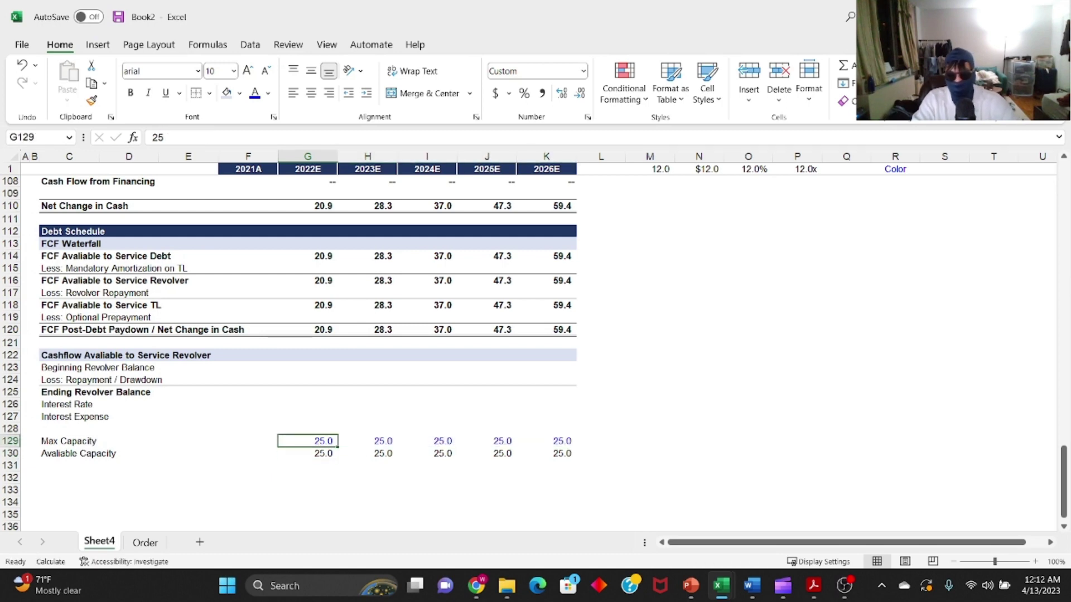
pyautogui.press('Tab')
pyautogui.press('Right')
pyautogui.press('Down')
pyautogui.press('Up')
pyautogui.press('Right')
# - Enter 0 as the 2021A Ending Revolver Balance in F125
pyautogui.press('Left')
pyautogui.press('Left')
pyautogui.press('Left')
pyautogui.press('Up')
pyautogui.press('Up')
pyautogui.press('Up')
pyautogui.press('Up')
pyautogui.press('Left')
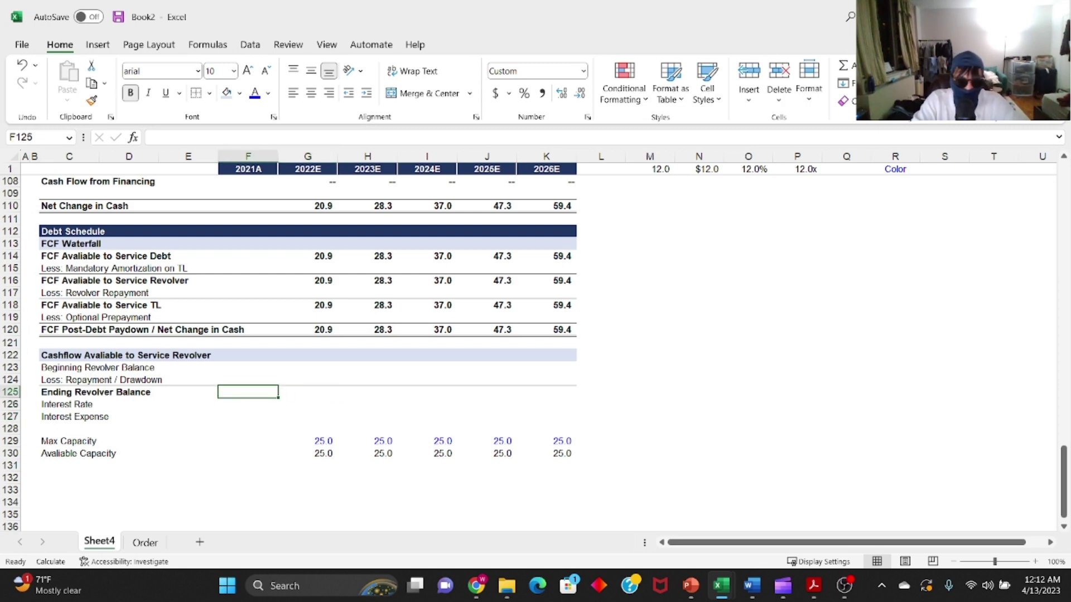
pyautogui.write('0')
pyautogui.press('Return')
# - Copy only the formatting of the 2022E Max Capacity cell G129 onto the 2021A Ending Revolver Balance in F125
pyautogui.press('Right')
pyautogui.press('Down')
pyautogui.press('Down')
pyautogui.press('Down')
pyautogui.hotkey('ctrl', 'c')
pyautogui.press('Up')
pyautogui.press('Left')
pyautogui.press('Up')
pyautogui.press('Up')
pyautogui.press('Up')
pyautogui.hotkey('ctrl', 'alt', 'v')
pyautogui.press('t')
pyautogui.press('Return')
pyautogui.press('Down')
pyautogui.press('Up')
pyautogui.press('Down')
pyautogui.press('Up')
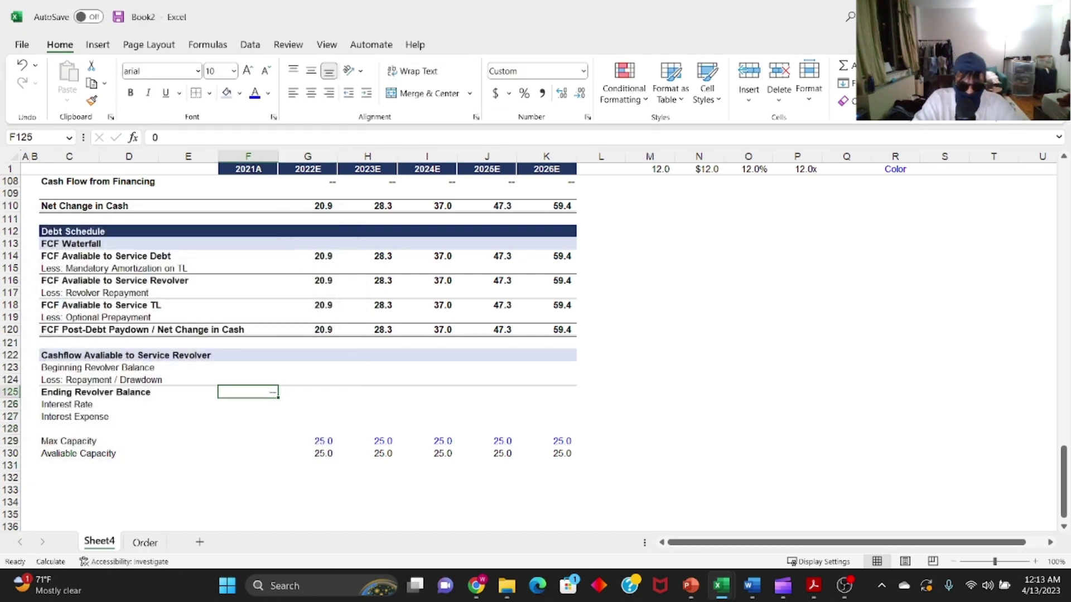
# - Make the 2021A Ending Revolver Balance in F125 bold
pyautogui.press('alt')
pyautogui.press('h')
pyautogui.press('1')
pyautogui.press('Down')
pyautogui.press('Up')
pyautogui.press('F2')
pyautogui.press('Return')
pyautogui.press('Up')
pyautogui.press('F2')
pyautogui.press('Escape')
# - Link the 2022E Beginning Revolver Balance in G123 to the prior year's ending balance with =F125
pyautogui.click(303, 370)
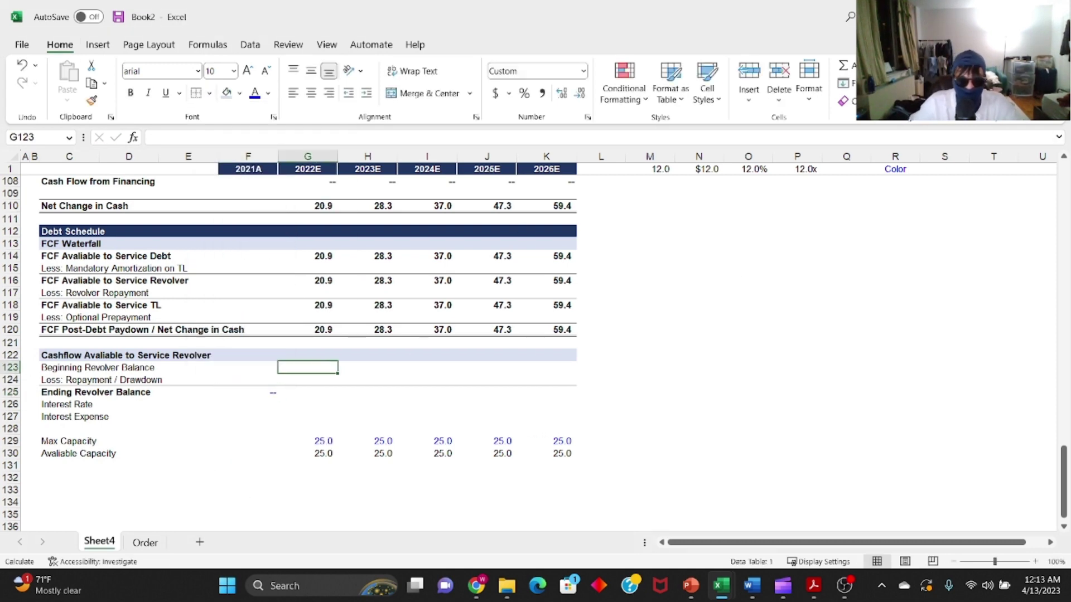
pyautogui.write('=F125')
pyautogui.hotkey('ctrl', 'Return')
# - Copy the Beginning Revolver Balance formula from G123 across H123:K123 and check the copied references
pyautogui.hotkey('ctrl', 'c')
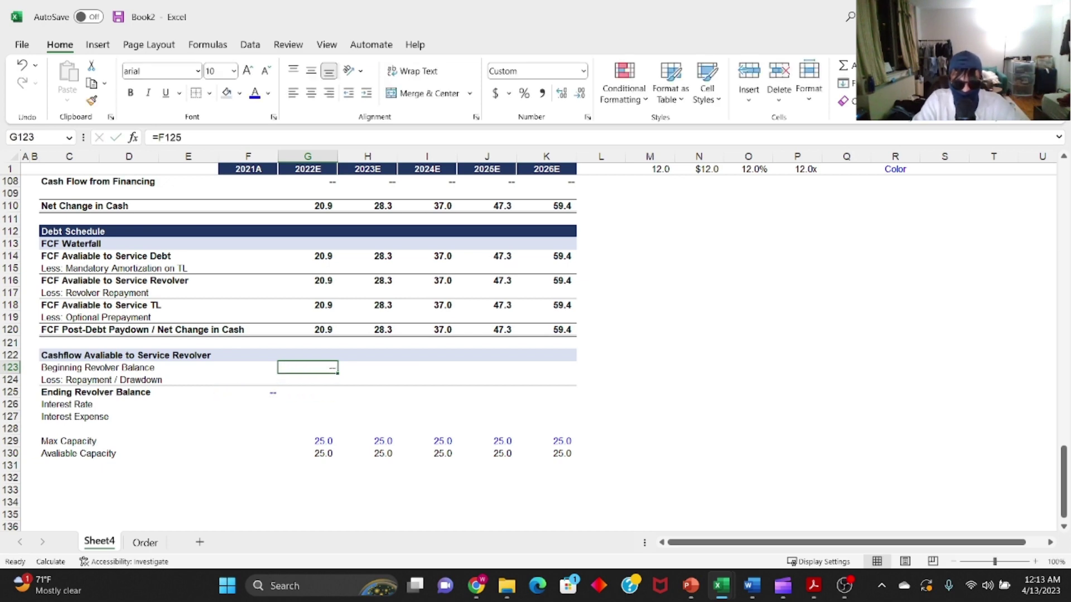
pyautogui.moveTo(365, 369); pyautogui.dragTo(491, 368)
pyautogui.hotkey('shift', 'Right')
pyautogui.hotkey('ctrl', 'v')
pyautogui.press('Down')
pyautogui.press('Up')
pyautogui.press('F2')
pyautogui.press('Tab')
pyautogui.press('F2')
pyautogui.press('Tab')
pyautogui.press('F2')
pyautogui.press('Escape')
# - Calculate the 2022E Ending Revolver Balance in G125 with =SUM(G123:G124)
pyautogui.press('Down')
pyautogui.press('Down')
pyautogui.press('Left')
pyautogui.press('Left')
pyautogui.write('=sum(')
pyautogui.press('Up')
pyautogui.hotkey('shift', 'Up')
pyautogui.hotkey('ctrl', 'Return')
# - Copy the Ending Revolver Balance formula from G125 across 2023E–2026E and check each year's references
pyautogui.hotkey('ctrl', 'c')
pyautogui.hotkey('shift', 'Right')
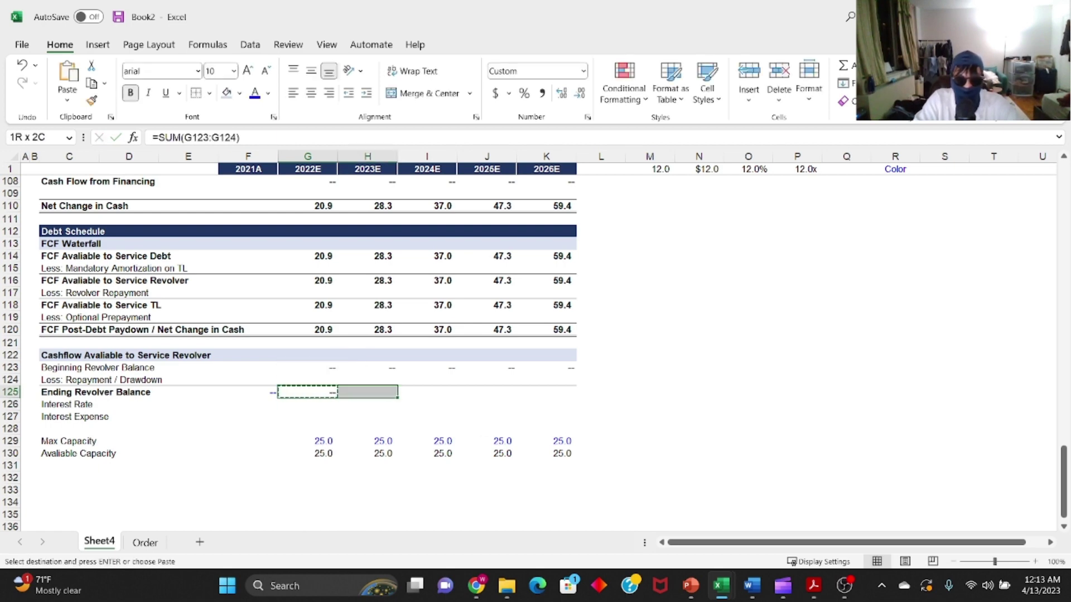
pyautogui.hotkey('shift', 'Right')
pyautogui.hotkey('shift', 'Right')
pyautogui.hotkey('ctrl', 'v')
pyautogui.press('Down')
pyautogui.press('Up')
pyautogui.press('F2')
pyautogui.press('Tab')
pyautogui.press('F2')
pyautogui.press('Tab')
pyautogui.press('F2')
pyautogui.press('Tab')
pyautogui.press('F2')
pyautogui.press('Tab')
pyautogui.press('F2')
pyautogui.press('Escape')
pyautogui.press('Left')
pyautogui.press('Left')
pyautogui.press('Left')
pyautogui.press('Left')
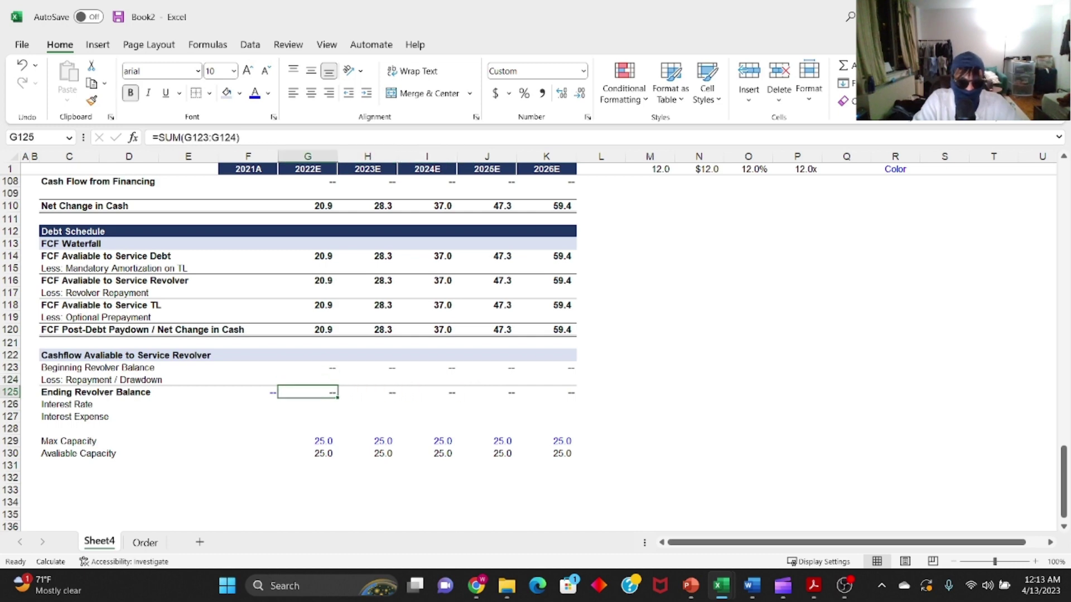
# - Link the 2022E "Cashflow Avaliable to Service Revolver" cell G122 to FCF Avaliable to Service Revolver with =G116
pyautogui.press('Up')
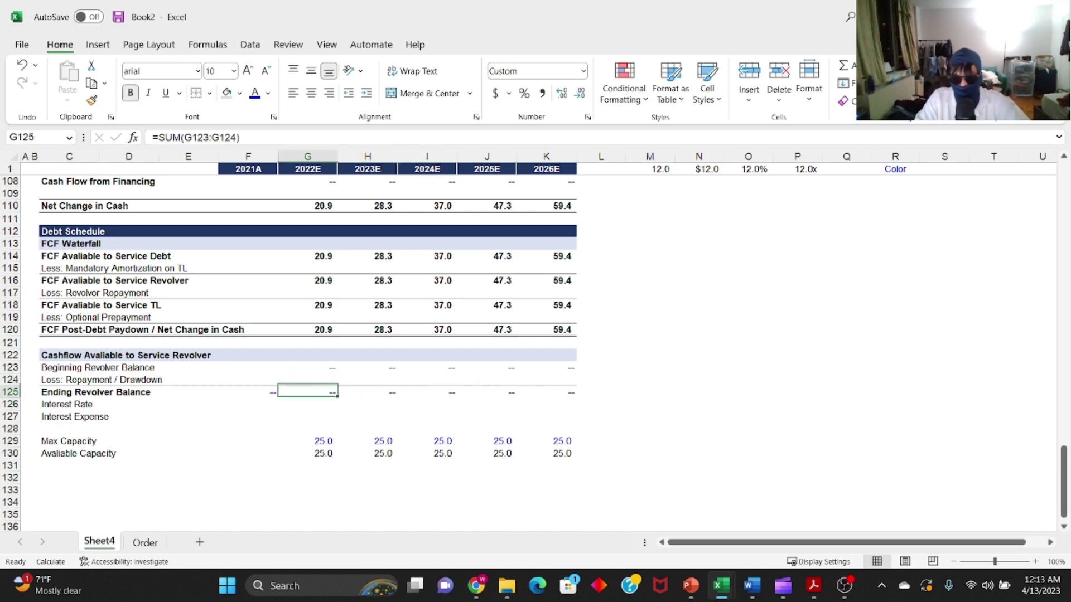
pyautogui.press('Up')
pyautogui.press('Up')
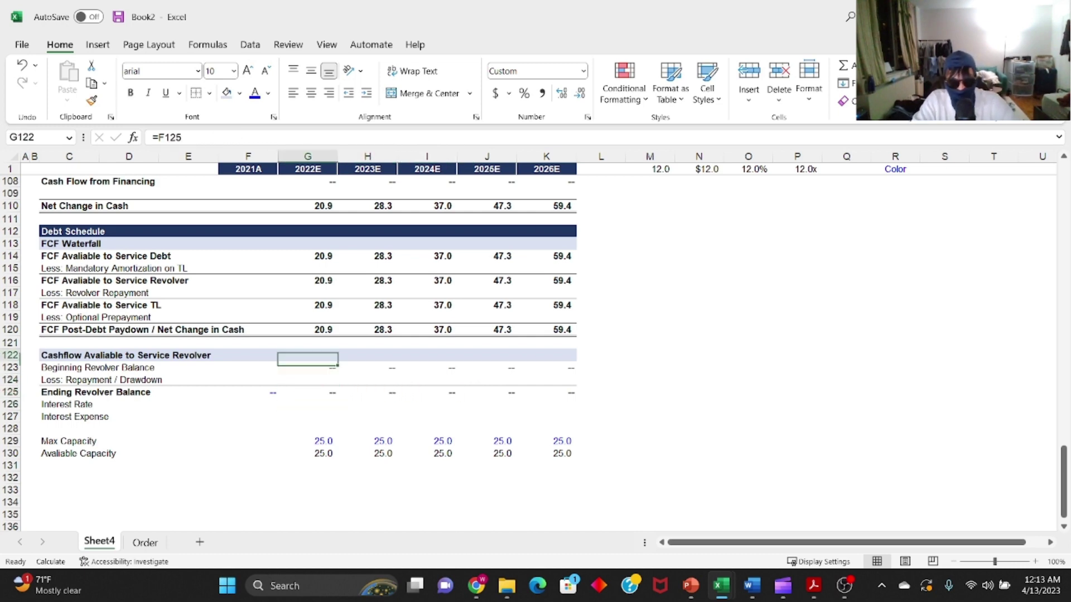
pyautogui.write('=')
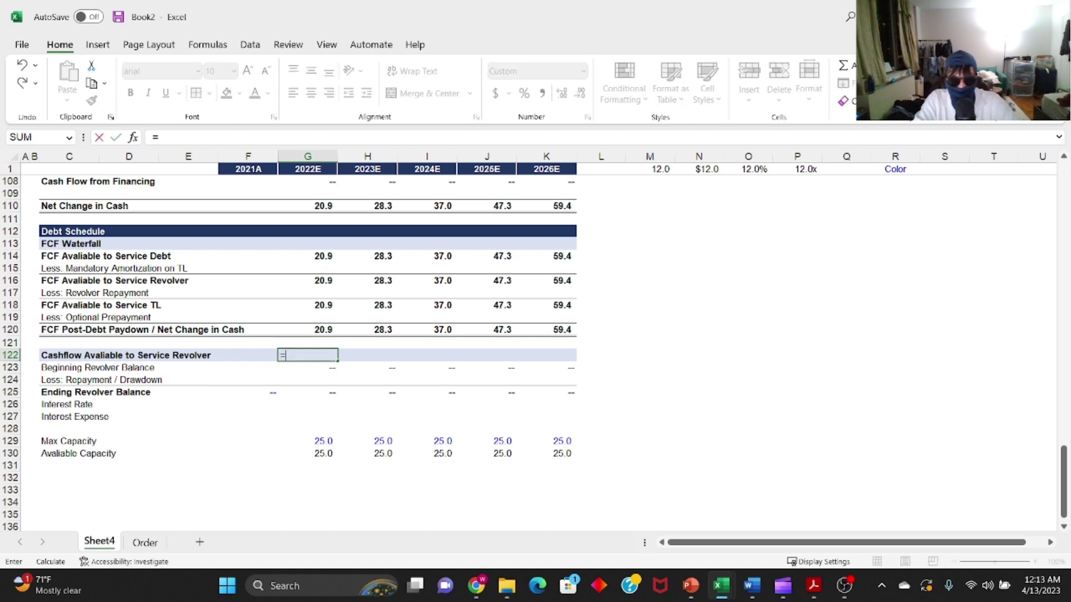
pyautogui.press('Up')
pyautogui.press('Up')
pyautogui.press('Up')
pyautogui.press('Up')
pyautogui.press('Up')
pyautogui.press('Up')
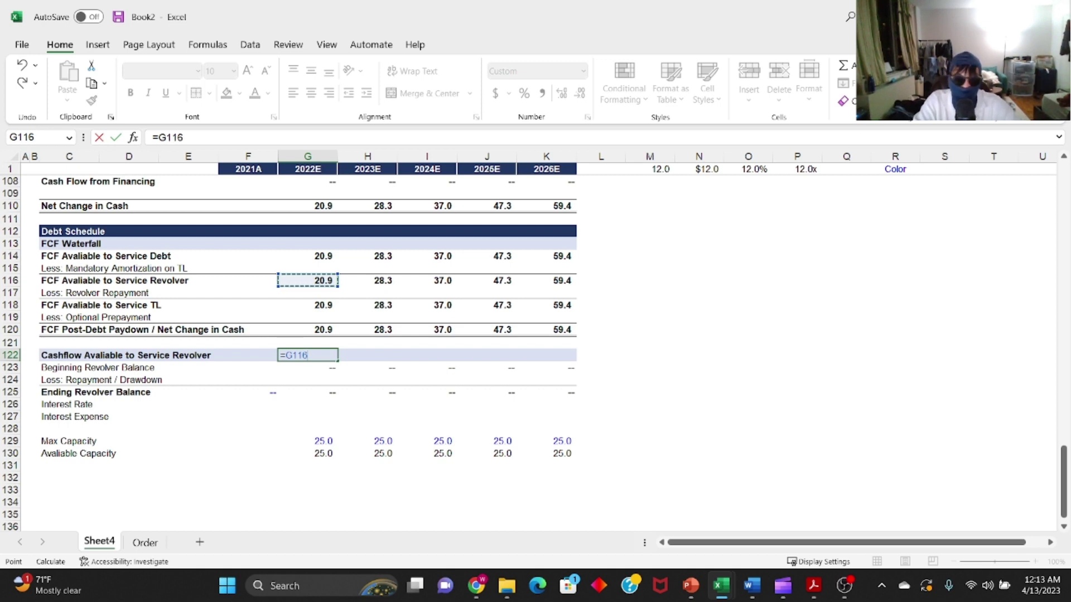
pyautogui.hotkey('ctrl', 'Return')
# - Copy the G122 link across through 2026E and check the reference in K122
pyautogui.hotkey('ctrl', 'c')
pyautogui.hotkey('shift', 'Right')
pyautogui.hotkey('shift', 'Right')
pyautogui.hotkey('shift', 'Right')
pyautogui.hotkey('shift', 'Right')
pyautogui.press('Return')
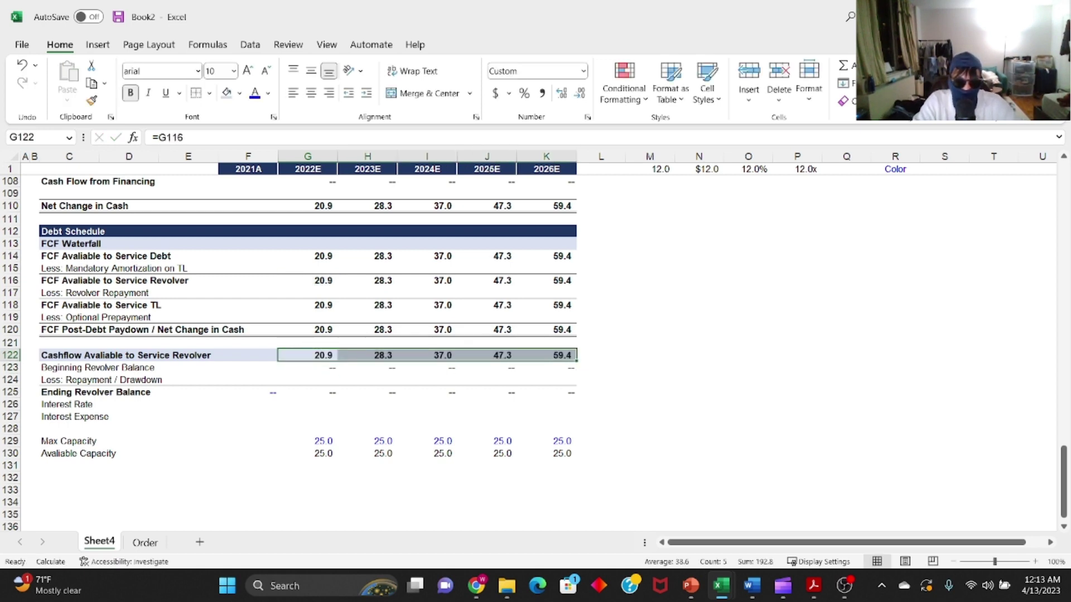
pyautogui.hotkey('shift', 'Left')
pyautogui.hotkey('shift', 'Left')
pyautogui.hotkey('shift', 'Left')
pyautogui.hotkey('shift', 'Left')
pyautogui.press('Right')
pyautogui.press('Right')
pyautogui.press('Right')
pyautogui.press('Right')
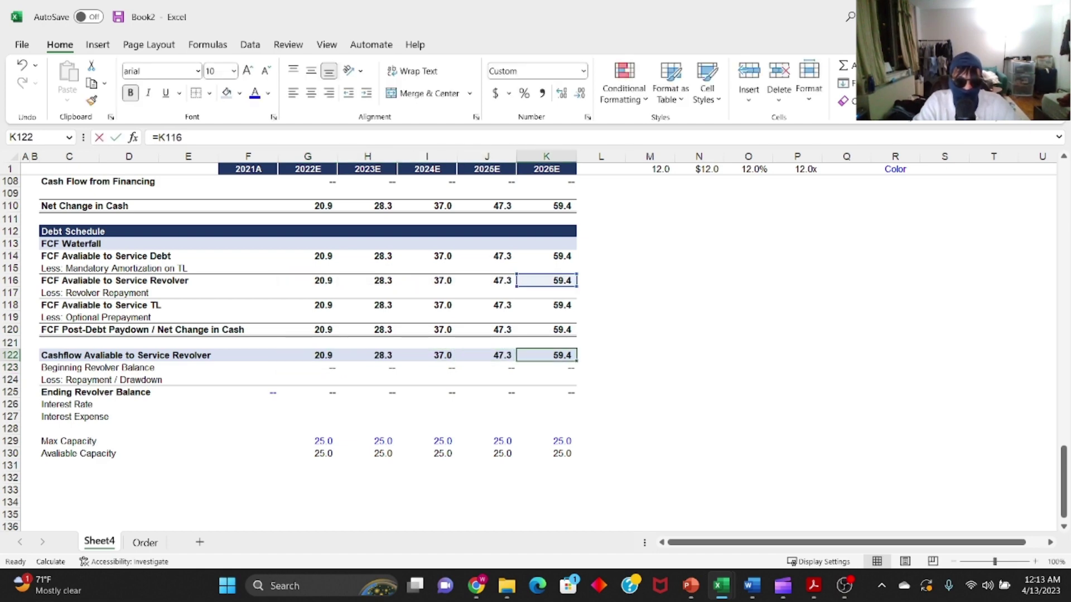
pyautogui.press('Up')
pyautogui.press('Up')
pyautogui.press('Up')
pyautogui.press('Up')
pyautogui.press('Up')
pyautogui.press('Up')
pyautogui.press('Up')
pyautogui.press('Left')
pyautogui.press('Left')
pyautogui.press('Left')
pyautogui.press('Left')
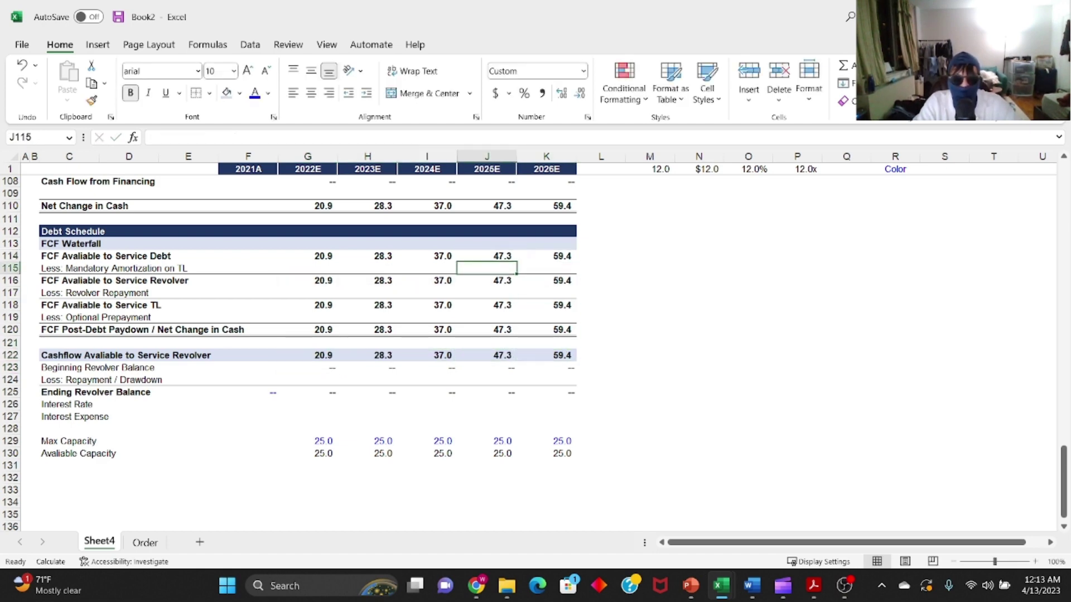
# - Start the 2022E revolver Repayment / Drawdown formula in G124 as a MIN function with available capacity G130 as its first argument
pyautogui.press('Down')
pyautogui.press('Down')
pyautogui.press('Down')
pyautogui.press('Down')
pyautogui.press('Down')
pyautogui.press('Down')
pyautogui.press('Down')
pyautogui.press('Down')
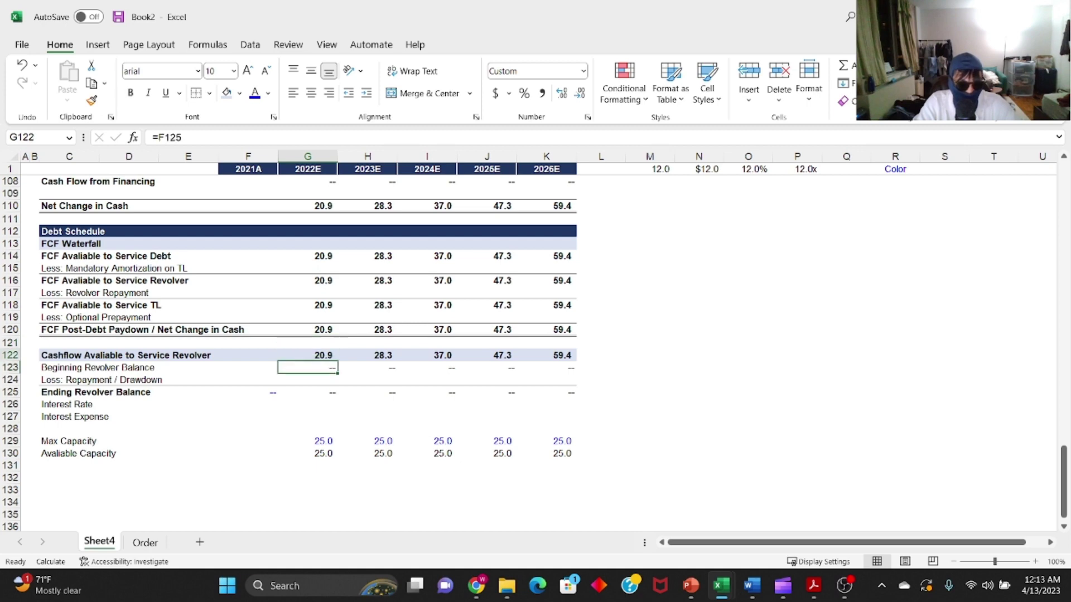
pyautogui.press('Down')
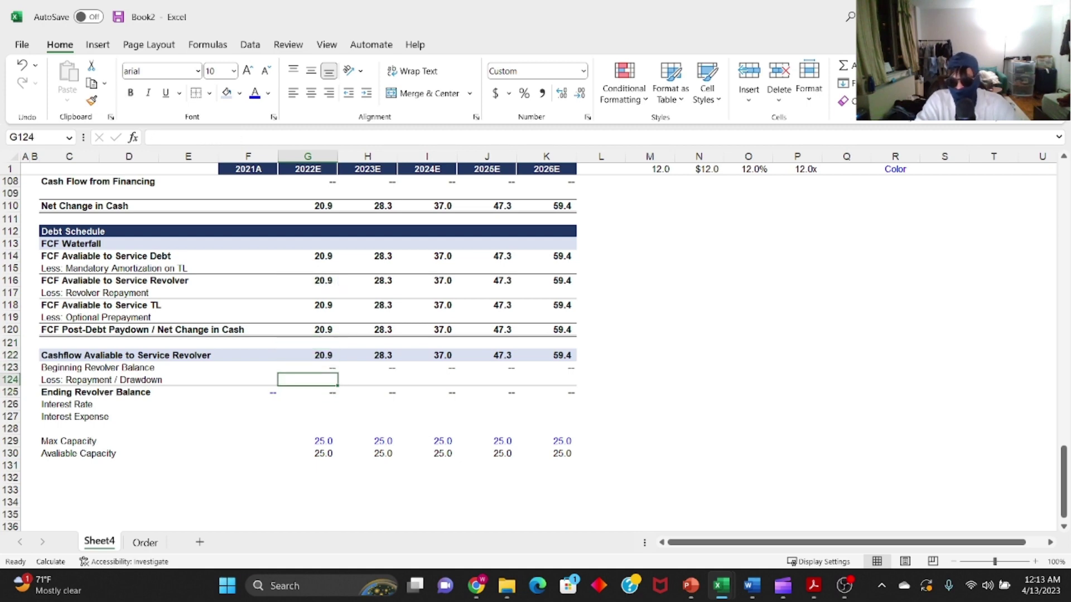
pyautogui.write('=')
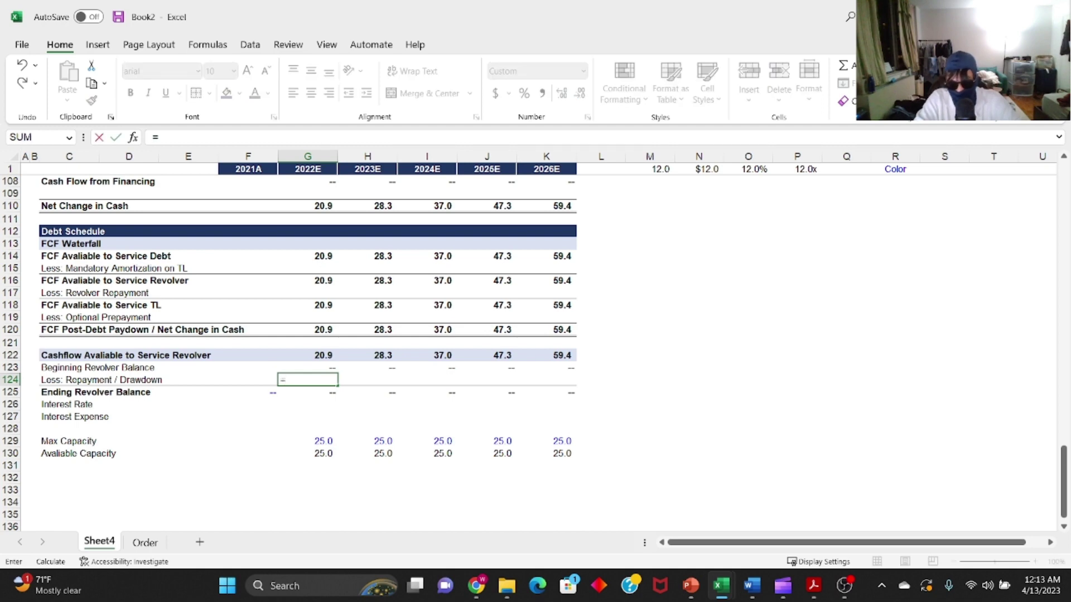
pyautogui.write('min(')
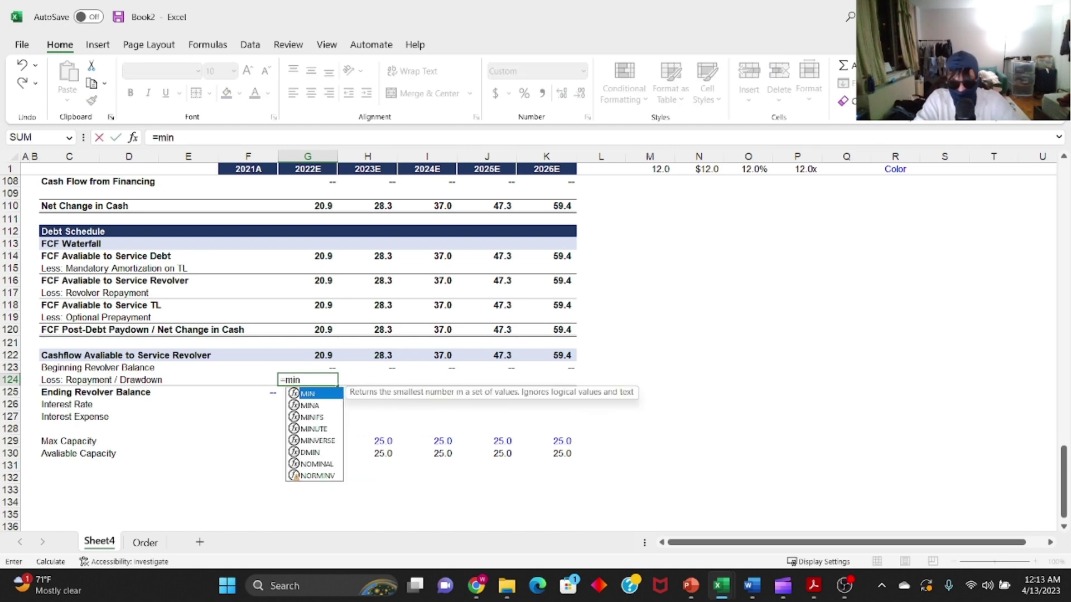
pyautogui.press('Down')
pyautogui.press('Down')
pyautogui.press('Down')
pyautogui.press('Down')
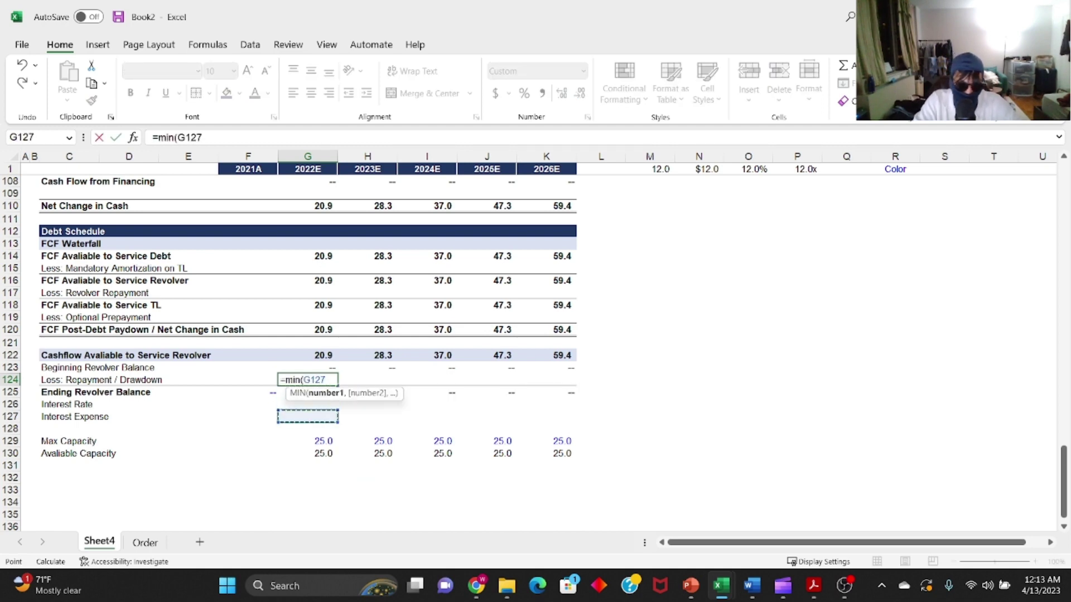
pyautogui.press('Down')
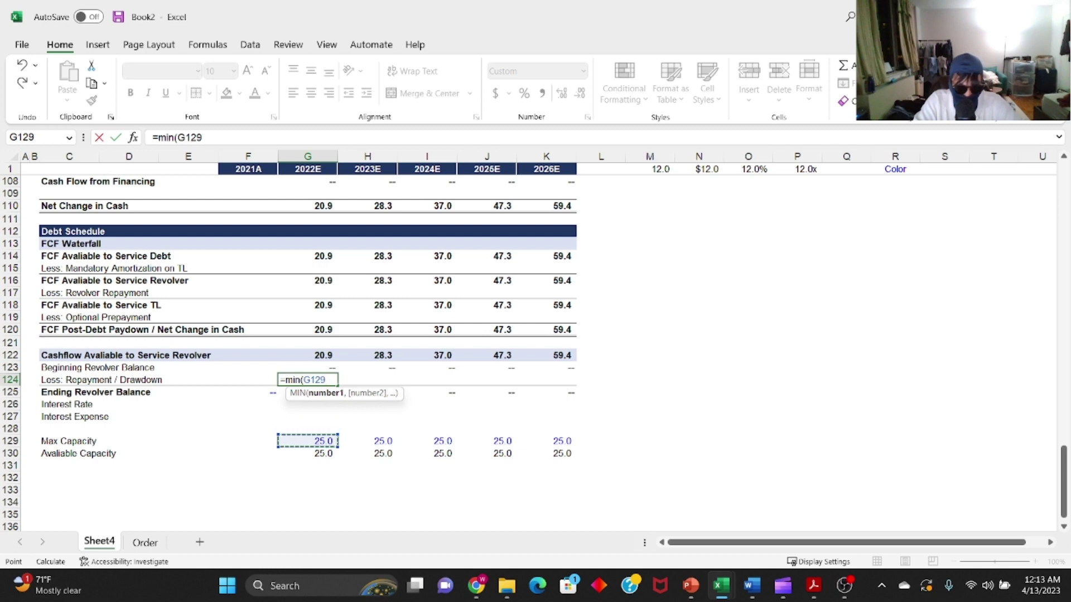
pyautogui.press('Down')
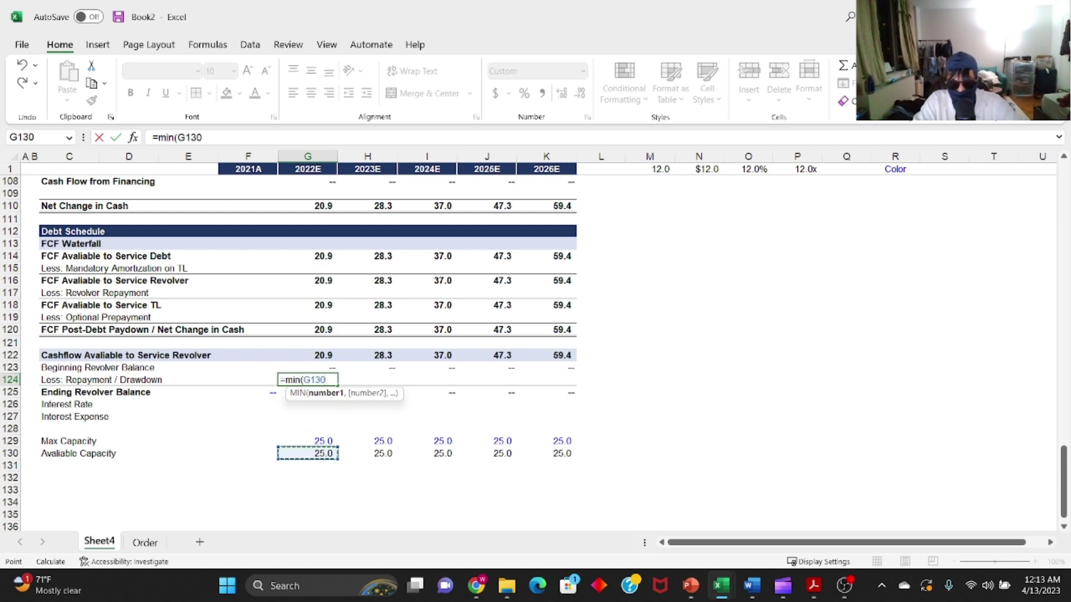
pyautogui.write(',')
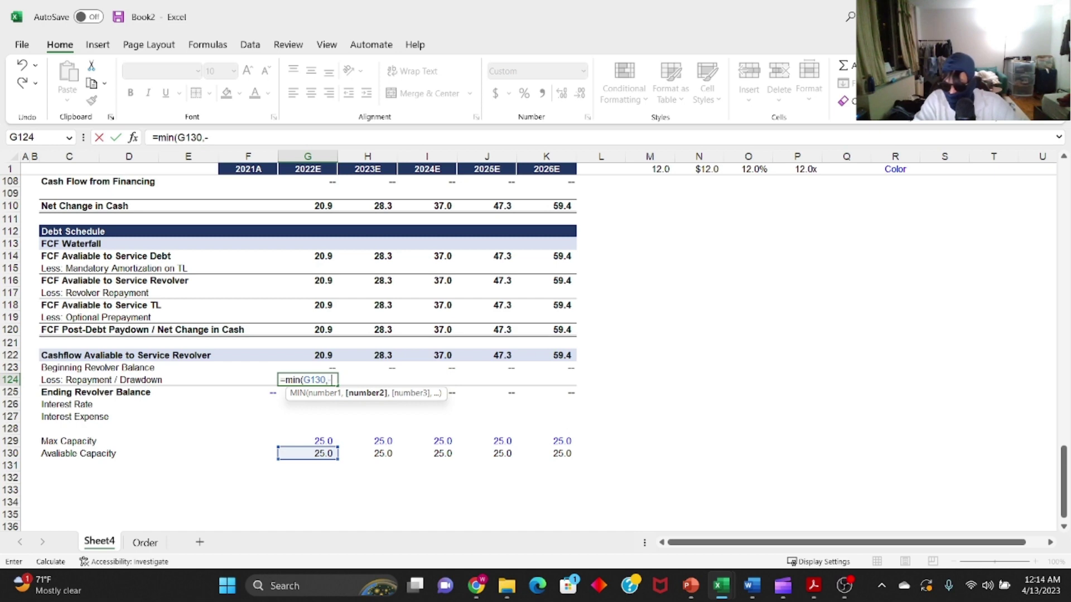
# - Complete the G124 formula with the negative minimum of beginning balance and available cash flow: =MIN(G130,-MIN(G123,G122))
pyautogui.write('-min(')
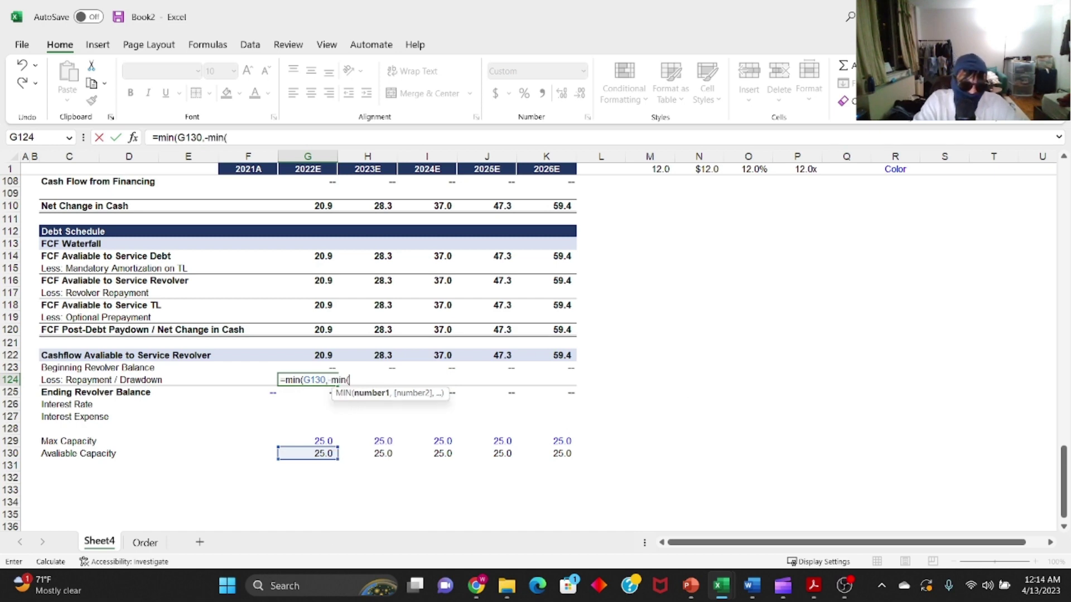
pyautogui.press('Up')
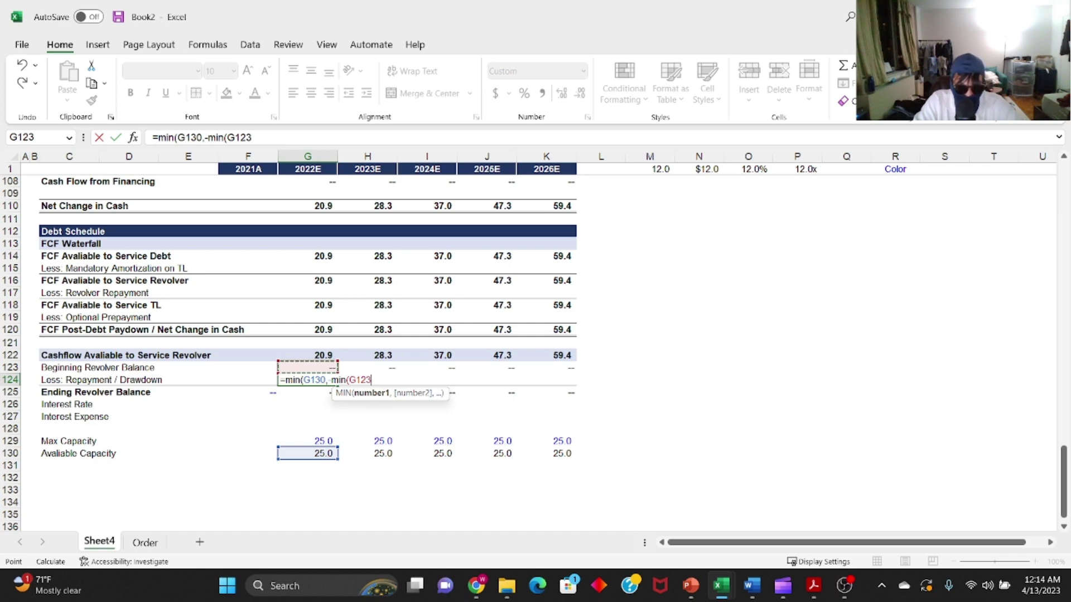
pyautogui.write(',')
pyautogui.press('Up')
pyautogui.press('Up')
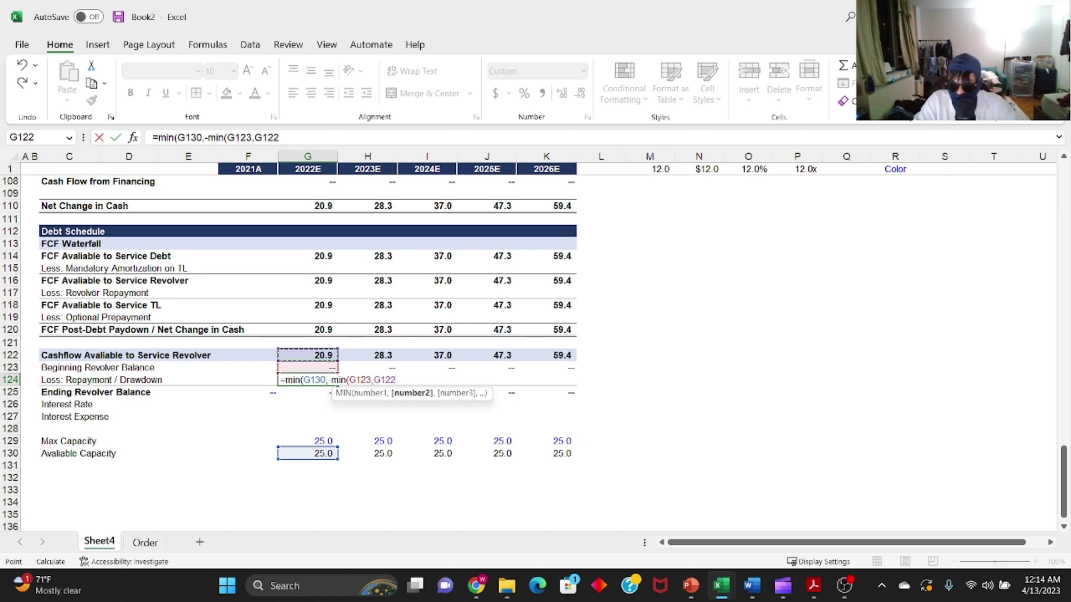
pyautogui.write(')')
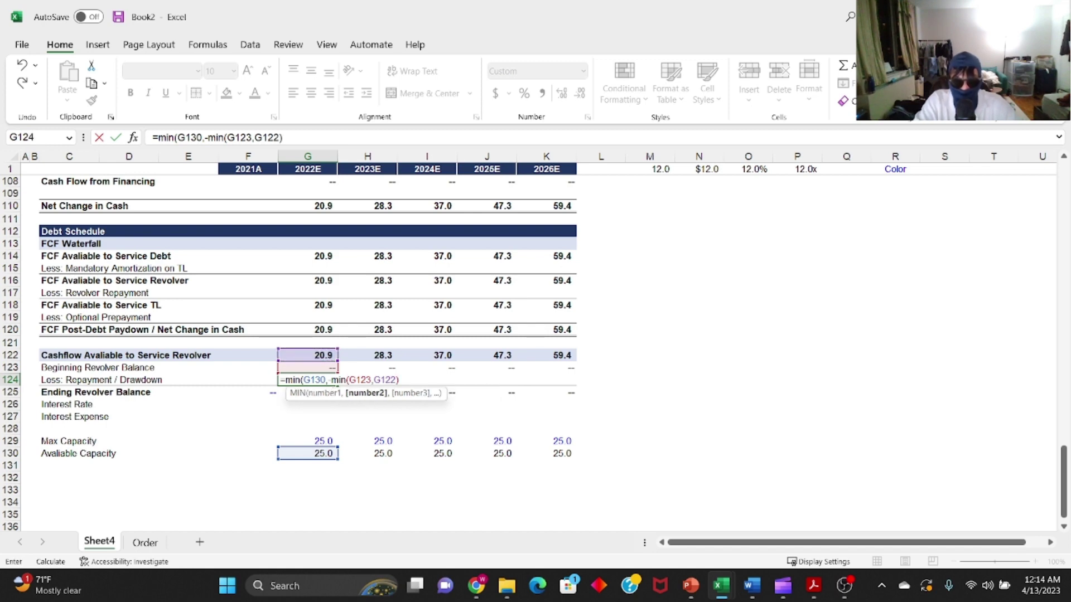
pyautogui.write(')')
pyautogui.press('Return')
# - Copy the revolver Repayment / Drawdown formula from G124 across through 2026E in K124
pyautogui.press('Up')
pyautogui.hotkey('ctrl', 'c')
pyautogui.press('Up')
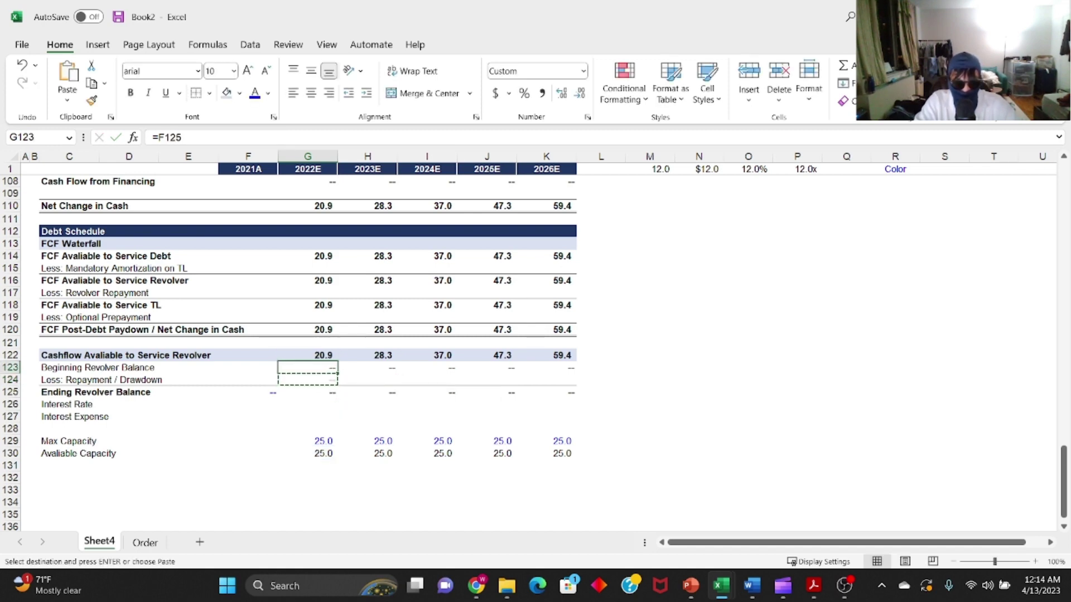
pyautogui.hotkey('ctrl', 'Right')
pyautogui.press('Down')
pyautogui.hotkey('ctrl', 'shift', 'Left')
pyautogui.press('Return')
# - Check the cell references of the copied Repayment / Drawdown formulas in row 124, ending with the 2022E formula
pyautogui.press('Left')
pyautogui.press('Left')
pyautogui.press('Left')
pyautogui.press('F2')
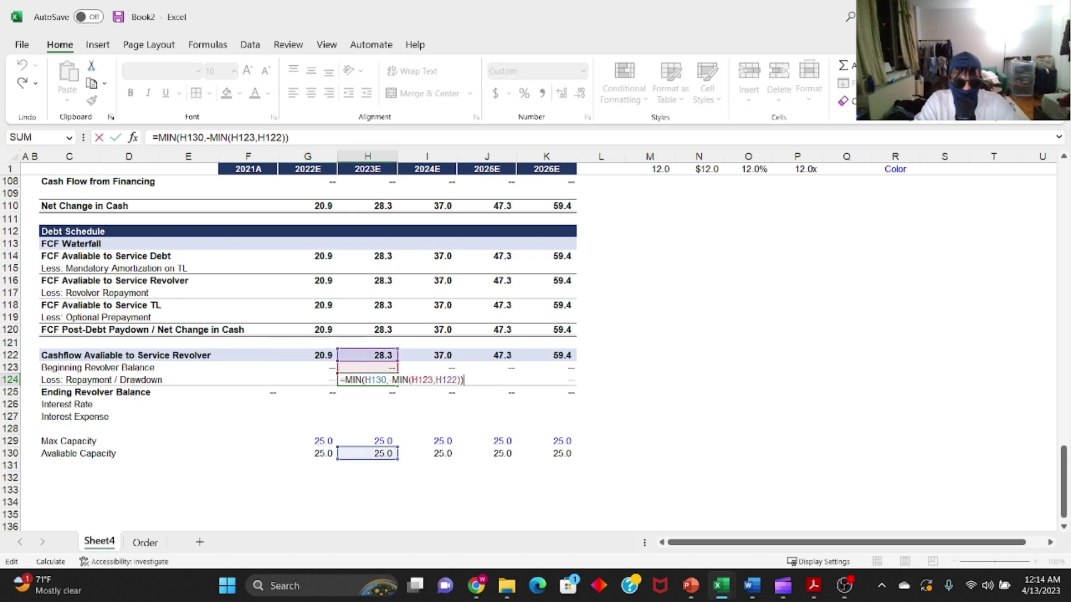
pyautogui.press('Tab')
pyautogui.press('F2')
pyautogui.press('Tab')
pyautogui.press('Left')
pyautogui.press('Left')
pyautogui.press('Left')
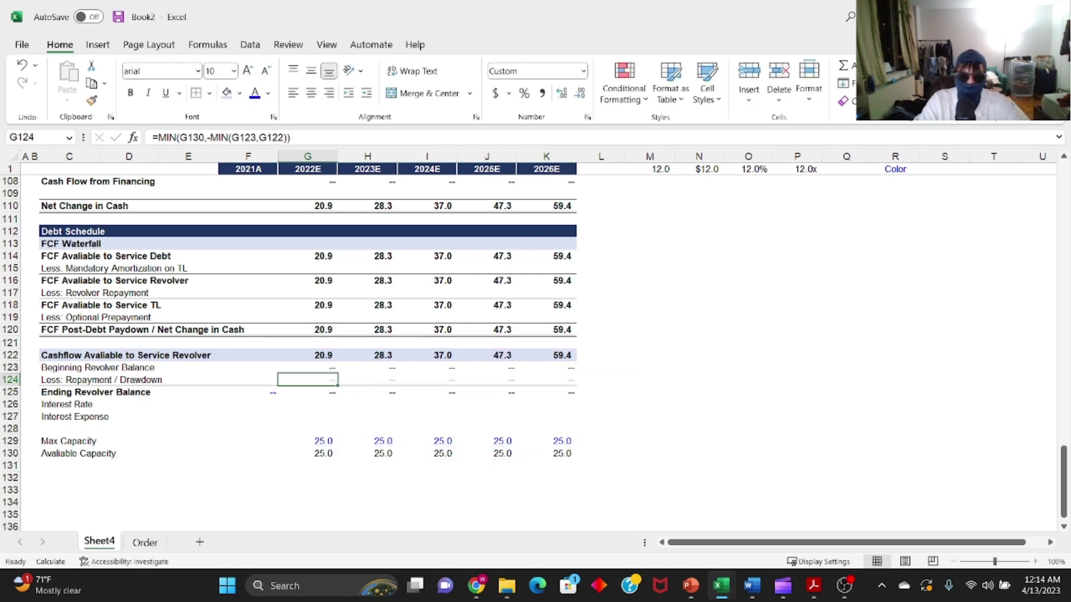
pyautogui.press('F2')
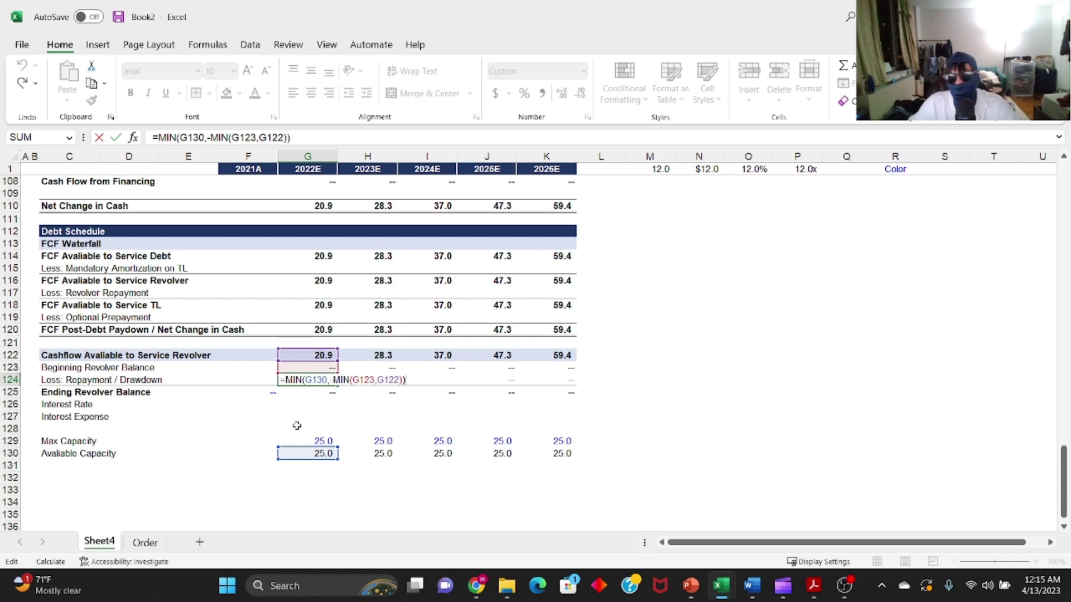
pyautogui.hotkey('ctrl', 'Return')
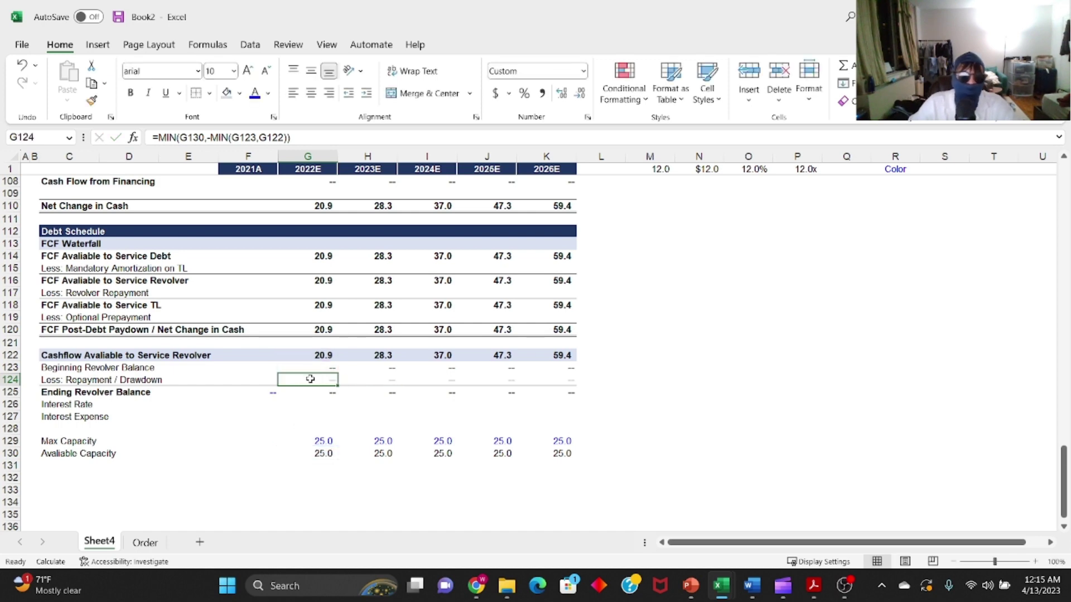
pyautogui.press('Down')
pyautogui.press('Down')
pyautogui.press('Down')
pyautogui.press('Up')
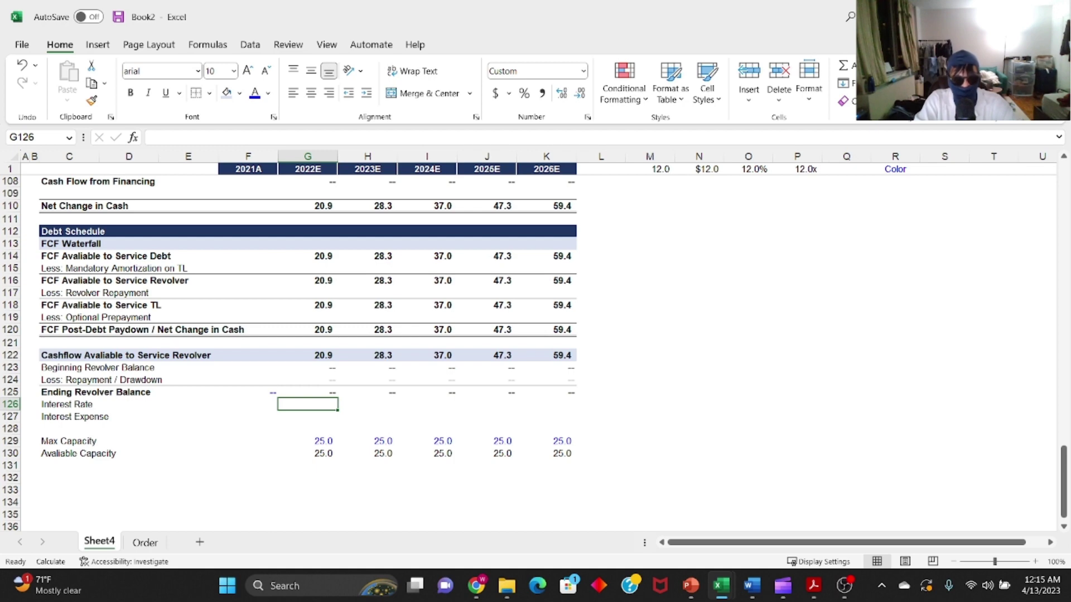
pyautogui.write('=')
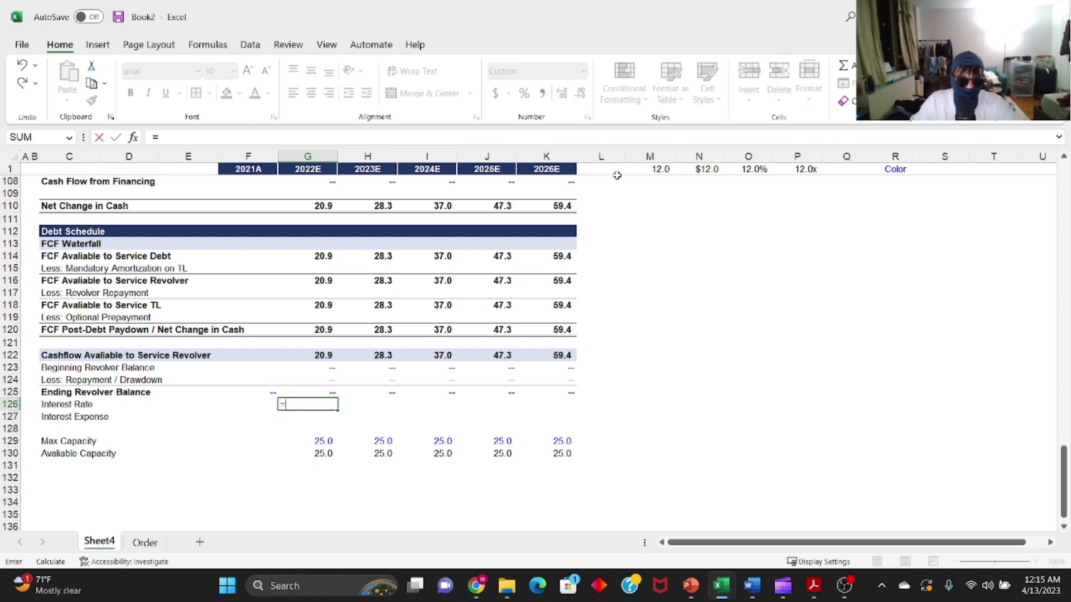
pyautogui.press('Escape')
pyautogui.hotkey('alt', 'Tab')
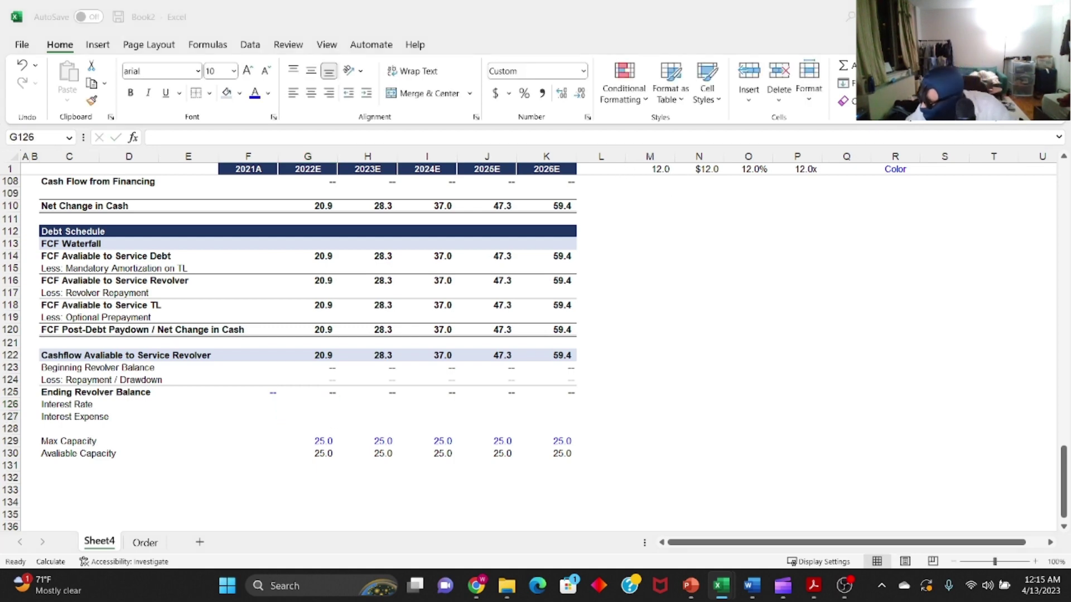
pyautogui.press('F2')
pyautogui.press('Escape')
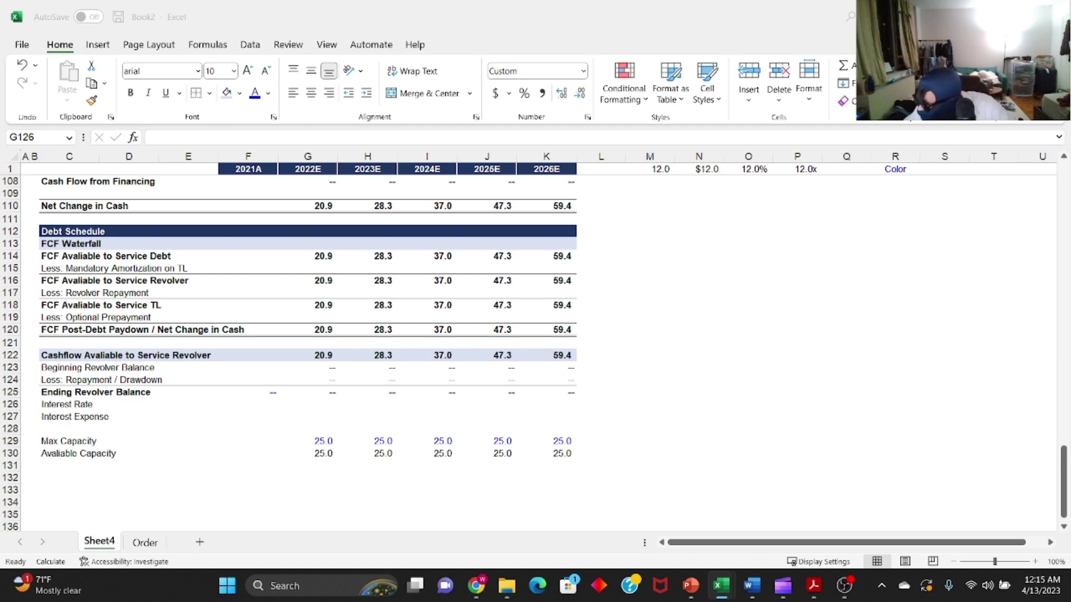
# - Copy the 15% input cell G61 with its formatting into the revolver's 2022E Interest Rate cell G126
pyautogui.click(321, 399)
pyautogui.scroll(12, 319, 398)
pyautogui.scroll(13, 319, 399)
pyautogui.scroll(-5, 325, 421)
pyautogui.click(322, 329)
pyautogui.hotkey('ctrl', 'c')
pyautogui.click(324, 337)
pyautogui.scroll(-20, 324, 335)
pyautogui.scroll(1, 324, 333)
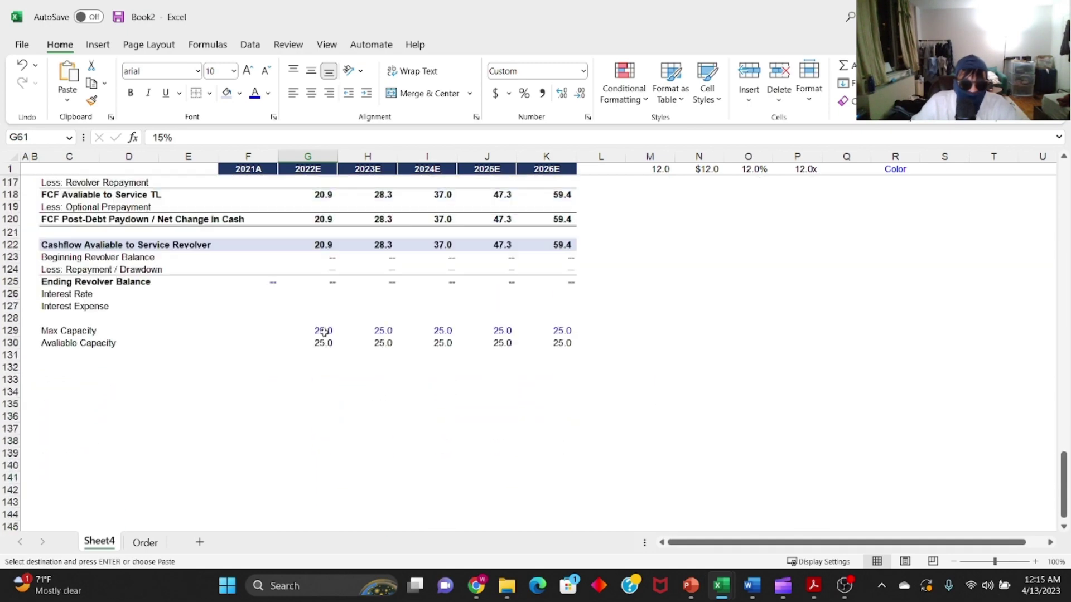
pyautogui.click(329, 306)
pyautogui.click(324, 294)
pyautogui.hotkey('ctrl', 'v')
# - Set the 2022E revolver interest rate in G126 to 8% and fill it across through 2026E
pyautogui.write('8')
pyautogui.hotkey('ctrl', 'Return')
pyautogui.hotkey('shift', 'Right')
pyautogui.hotkey('shift', 'Right')
pyautogui.hotkey('shift', 'Right')
pyautogui.hotkey('shift', 'Right')
pyautogui.hotkey('ctrl', 'r')
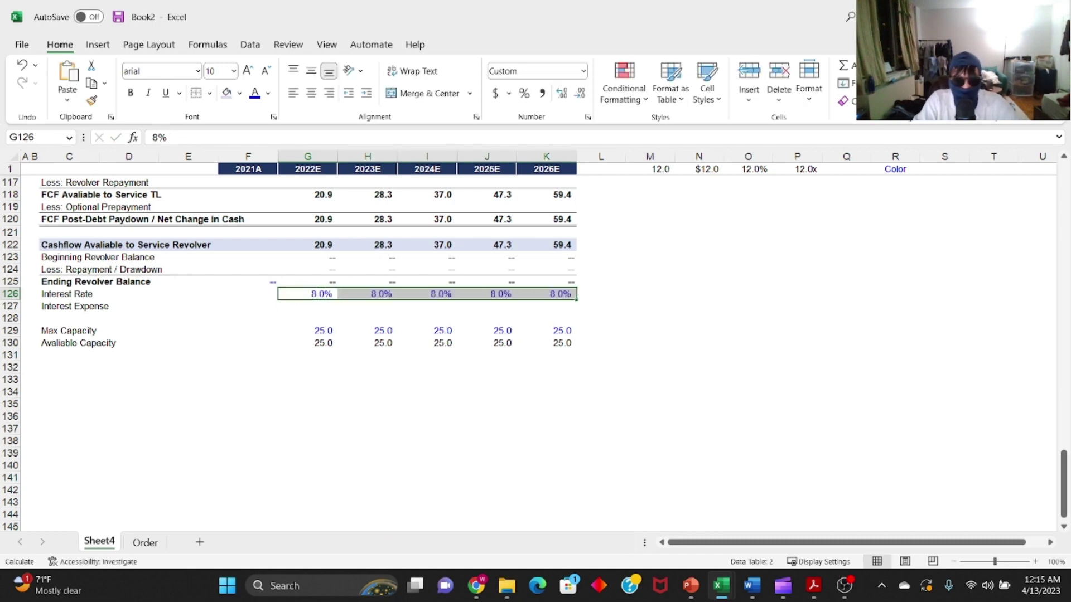
# - Calculate the 2022E revolver Interest Expense in G127 with =G126*AVERAGE(G125,G123)
pyautogui.press('Down')
pyautogui.write('=')
pyautogui.press('Up')
pyautogui.write('*average(')
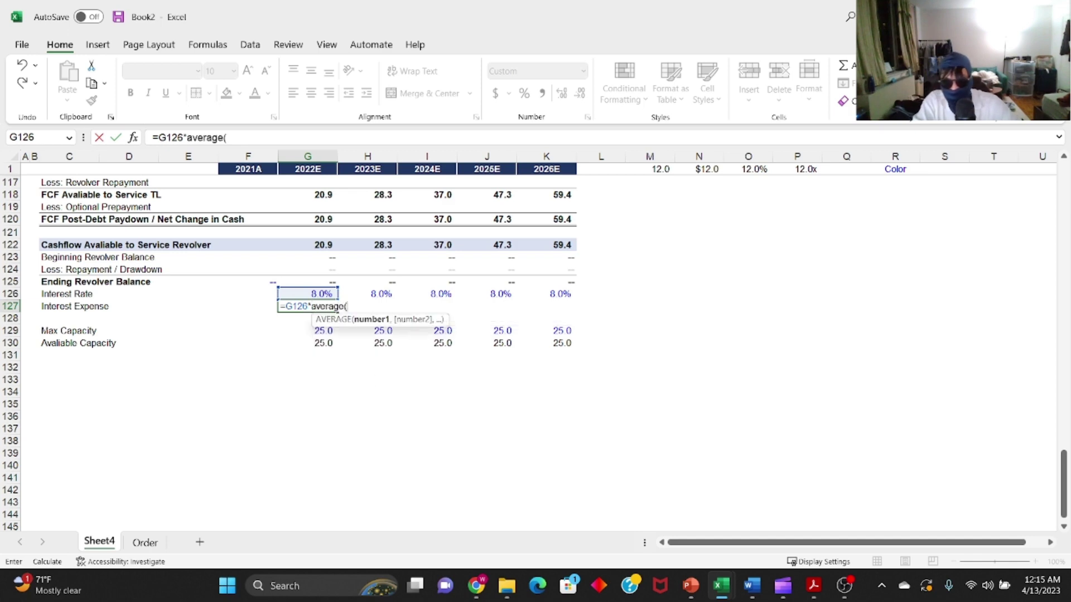
pyautogui.press('Up')
pyautogui.press('Up')
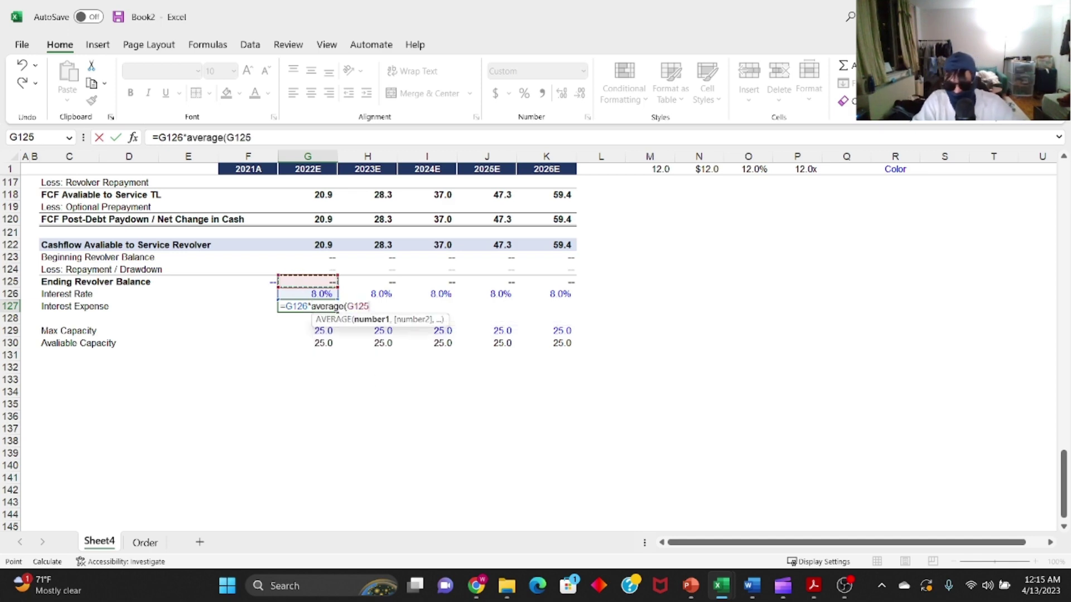
pyautogui.write(',')
pyautogui.press('Up')
pyautogui.press('Up')
pyautogui.press('Up')
pyautogui.press('Up')
pyautogui.write(')')
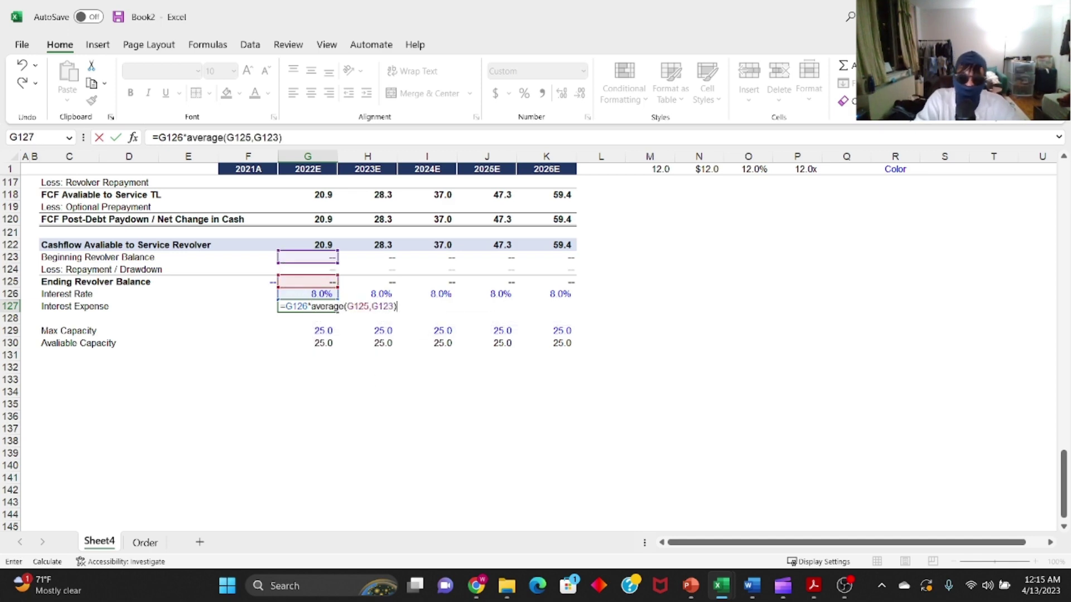
pyautogui.press('Return')
# - Copy the Interest Expense formula from G127 across through 2026E in K127
pyautogui.press('Up')
pyautogui.hotkey('ctrl', 'c')
pyautogui.press('Up')
pyautogui.hotkey('ctrl', 'Right')
pyautogui.press('Down')
pyautogui.hotkey('ctrl', 'shift', 'Left')
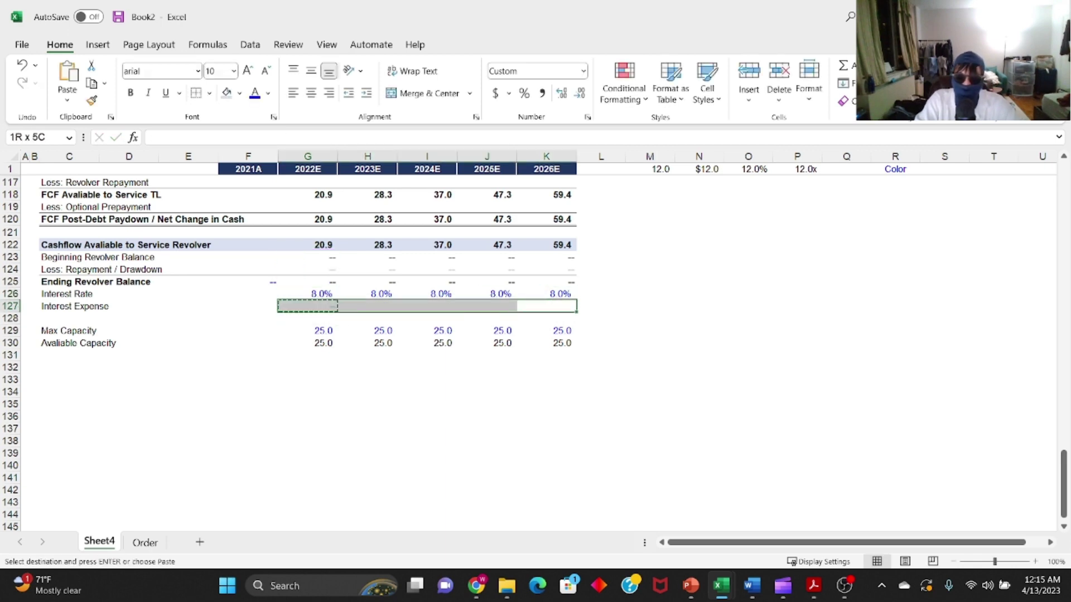
pyautogui.press('Return')
# - Check the copied Interest Expense formulas across the forecast years in row 127
pyautogui.press('Left')
pyautogui.hotkey('ctrl', 'Left')
pyautogui.press('F2')
pyautogui.press('Escape')
pyautogui.press('Right')
pyautogui.press('Right')
pyautogui.press('Right')
pyautogui.press('Right')
pyautogui.press('Left')
pyautogui.press('Left')
pyautogui.press('Left')
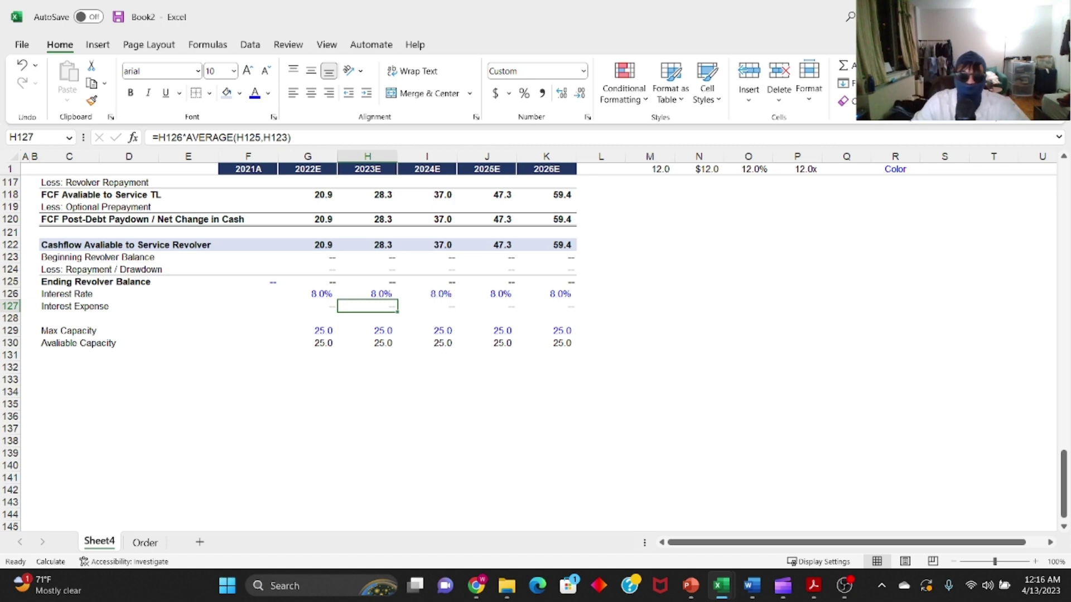
# - Copy the revolver block in rows 122 to 127 and paste it below Available Capacity, starting at row 132
pyautogui.scroll(2, 301, 319)
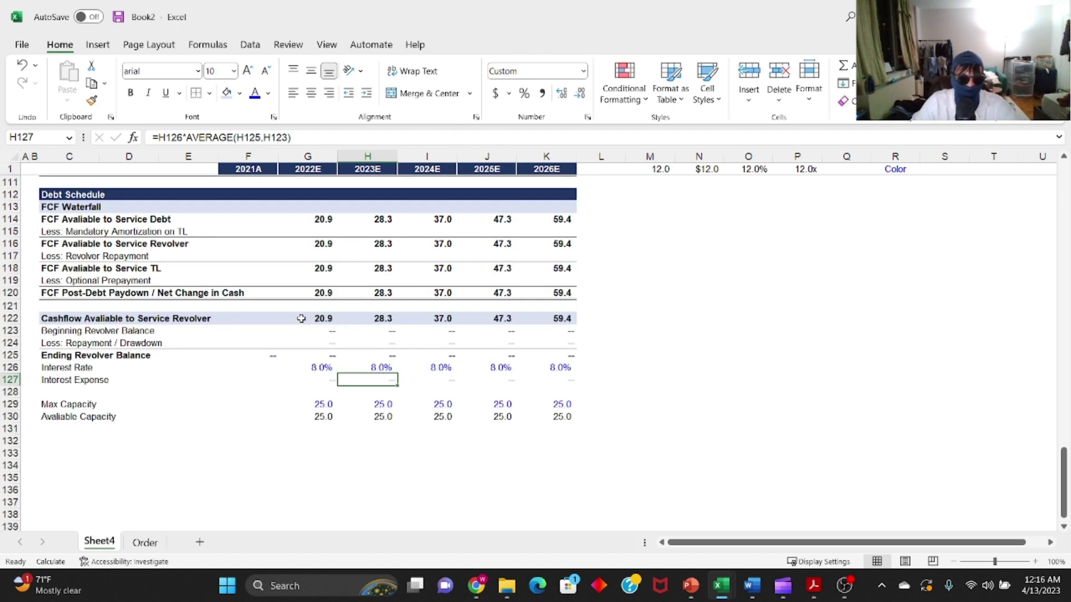
pyautogui.scroll(1, 232, 404)
pyautogui.click(84, 356)
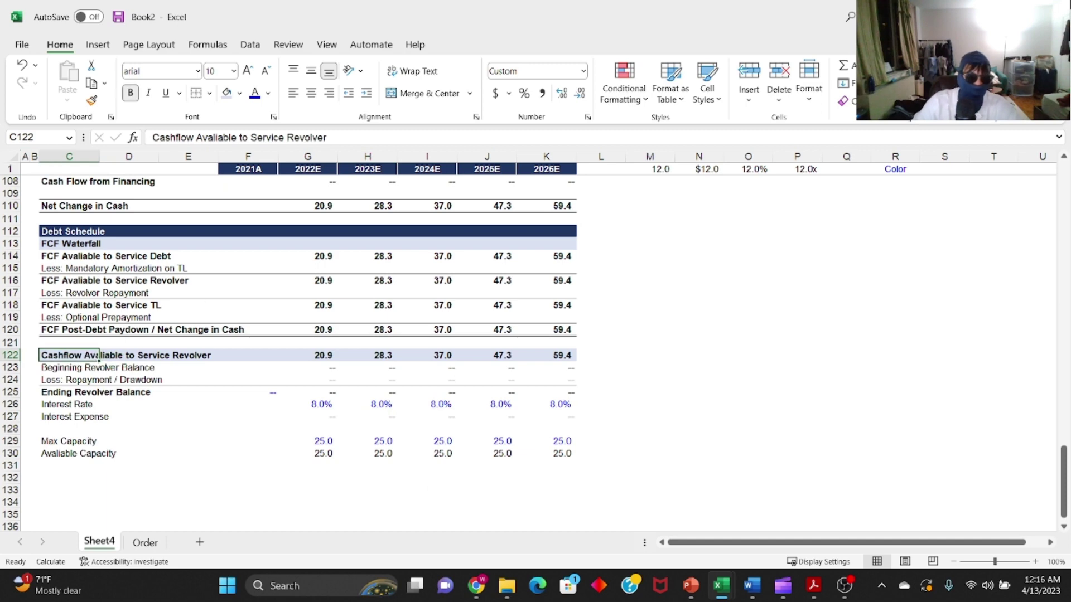
pyautogui.hotkey('shift', 'space')
pyautogui.hotkey('shift', 'Down')
pyautogui.hotkey('shift', 'Down')
pyautogui.hotkey('shift', 'Down')
pyautogui.hotkey('shift', 'Down')
pyautogui.hotkey('shift', 'Down')
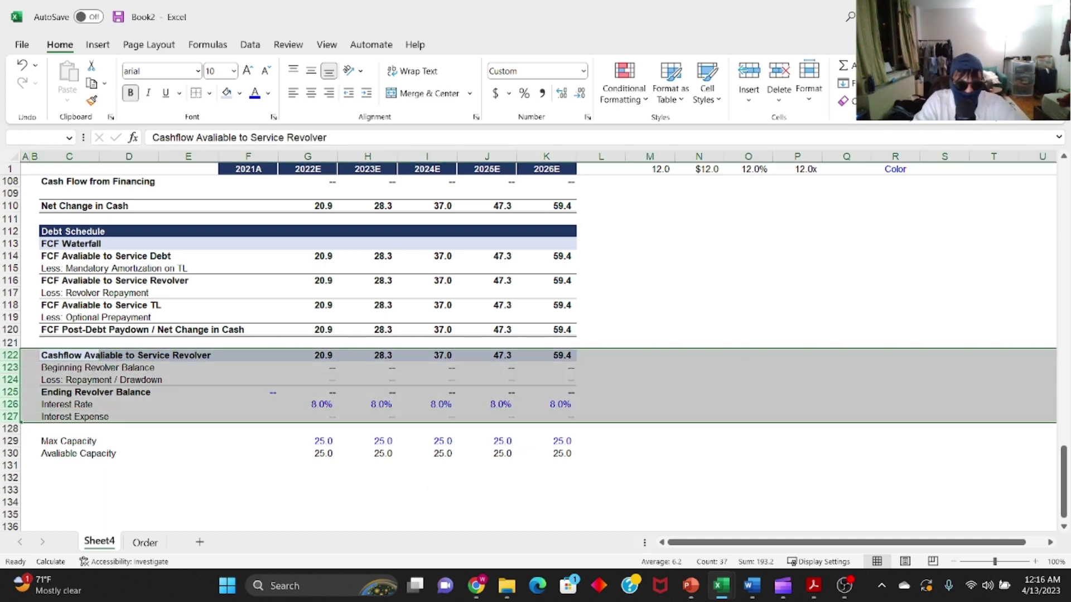
pyautogui.hotkey('ctrl', 'c')
pyautogui.click(99, 392)
pyautogui.click(99, 441)
pyautogui.click(99, 478)
pyautogui.press('Return')
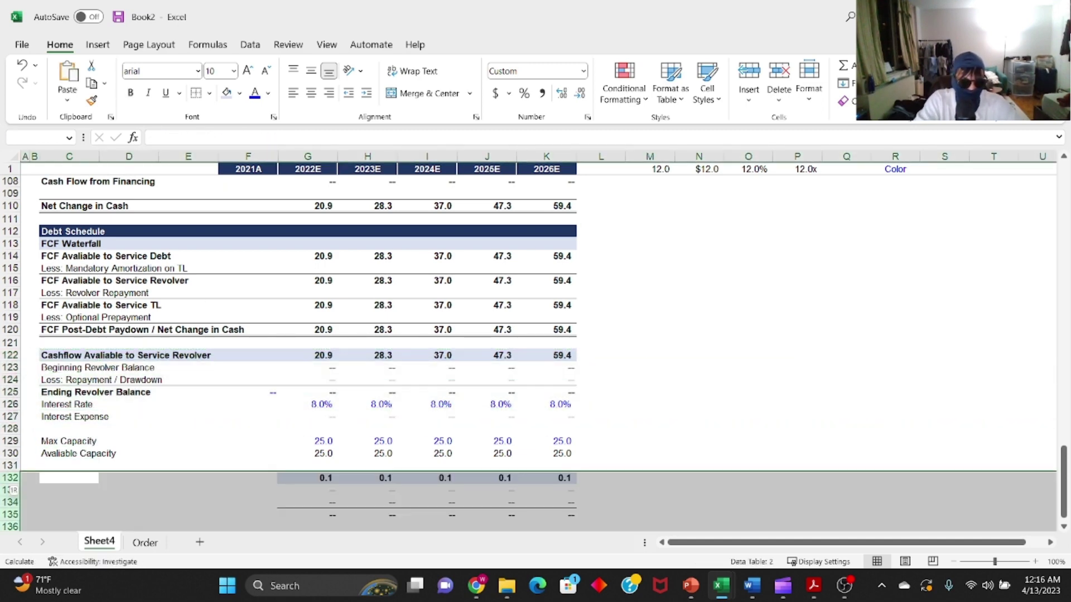
pyautogui.click(99, 491)
pyautogui.press('Down')
pyautogui.press('Up')
pyautogui.press('Up')
pyautogui.press('Down')
pyautogui.press('Down')
pyautogui.press('Down')
pyautogui.press('Down')
pyautogui.press('Down')
pyautogui.press('Down')
pyautogui.press('Down')
pyautogui.press('Down')
pyautogui.press('Down')
pyautogui.press('Down')
pyautogui.press('Down')
pyautogui.press('Up')
pyautogui.press('Up')
pyautogui.press('Up')
pyautogui.press('Up')
pyautogui.press('Up')
pyautogui.press('Up')
pyautogui.press('Up')
pyautogui.press('Up')
pyautogui.press('Up')
pyautogui.press('Up')
pyautogui.press('Up')
# - Change the pasted block's heading in C132 to refer to Service Term Loan instead of Service Revolver
pyautogui.press('Down')
pyautogui.press('Up')
pyautogui.press('F2')
pyautogui.hotkey('shift', 'Home')
pyautogui.hotkey('ctrl', 'shift', 'Right')
pyautogui.hotkey('ctrl', 'shift', 'Right')
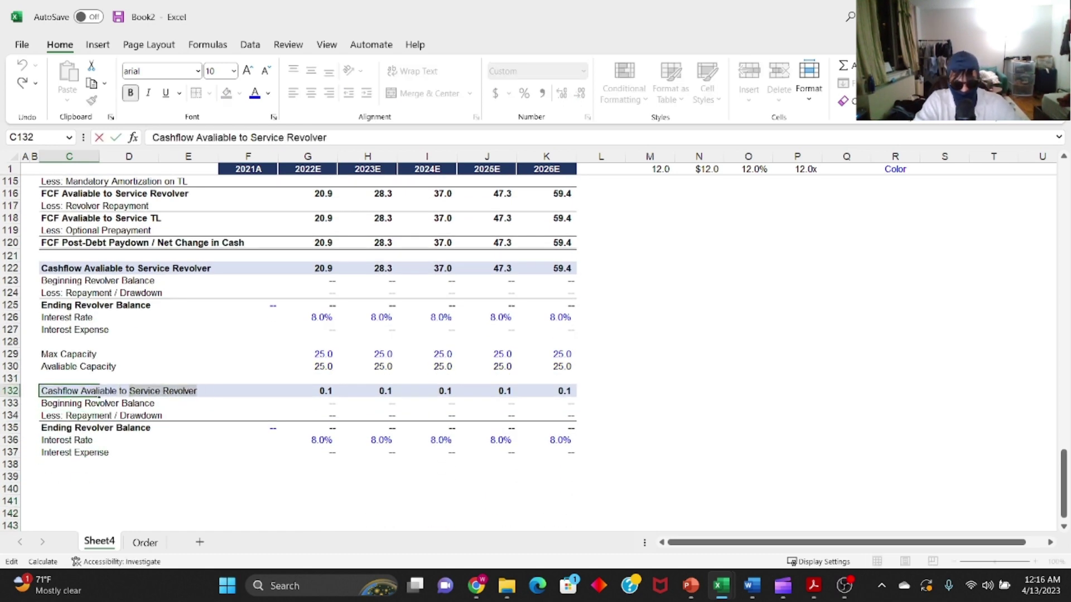
pyautogui.write('Service Term Loan')
pyautogui.press('Return')
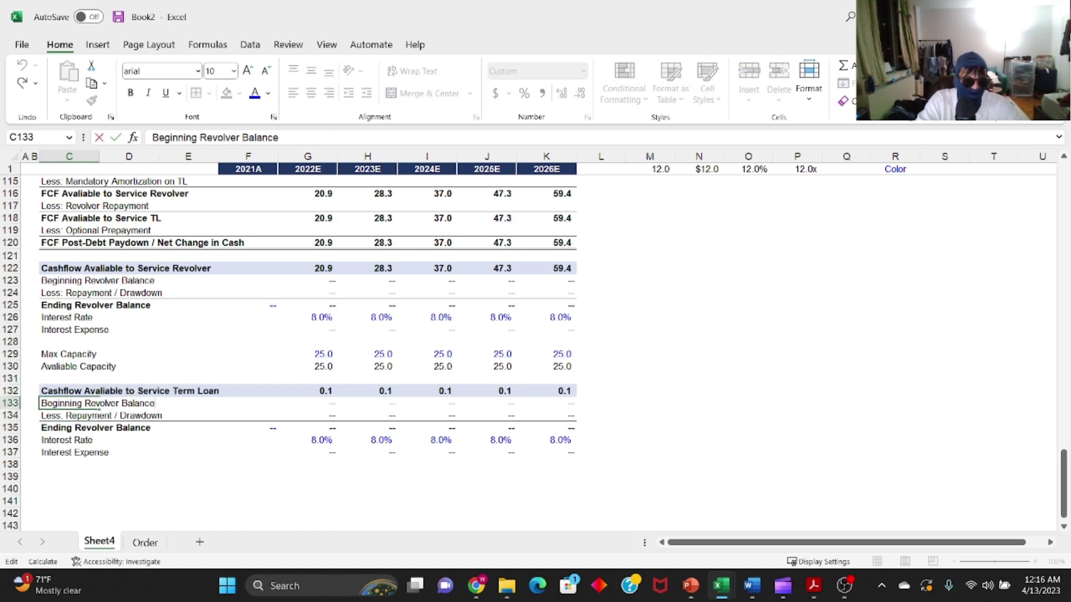
# - Replace "Revolver" with "Term Loan" in the pasted block's Beginning and Ending Balance labels
pyautogui.doubleClick(89, 404)
pyautogui.write('Term Loan')
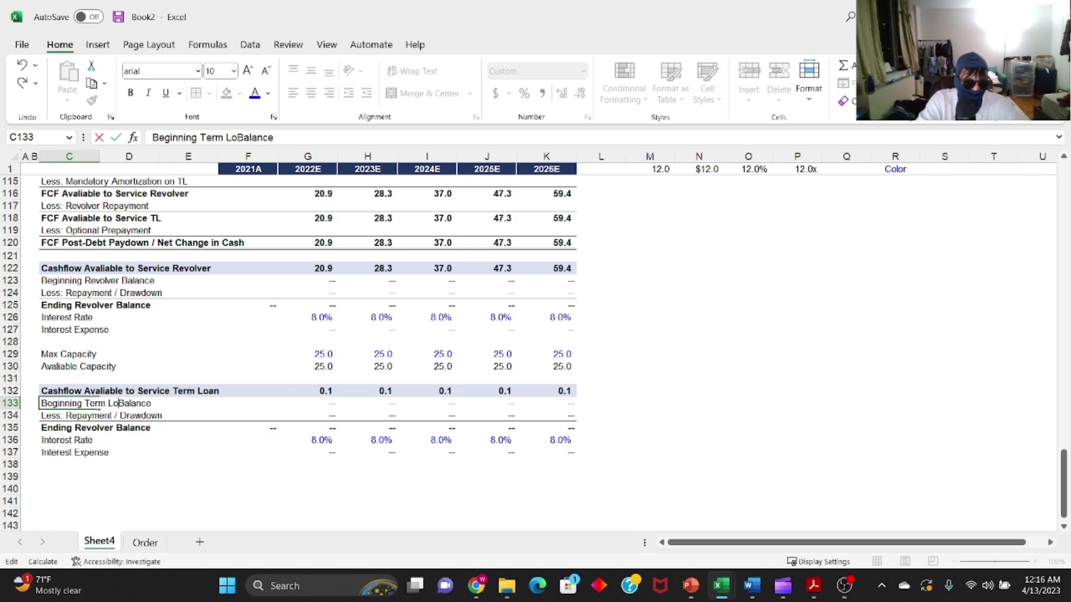
pyautogui.click(94, 428)
pyautogui.doubleClick(95, 428)
pyautogui.write('Term Loan')
# - Insert a blank row directly above Ending Term Loan Balance, at row 135
pyautogui.click(99, 416)
pyautogui.press('F2')
pyautogui.hotkey('shift', 'Home')
pyautogui.hotkey('ctrl', 'shift', 'Right')
pyautogui.press('Escape')
pyautogui.press('Left')
pyautogui.press('Down')
pyautogui.press('Right')
pyautogui.hotkey('shift', 'space')
pyautogui.hotkey('ctrl', 'shift', '+')
# - Label C134 "Less: Mandatory Amortization" and C135 "Less: Optional Prepayment"
pyautogui.press('Up')
pyautogui.press('F2')
pyautogui.hotkey('shift', 'Home')
pyautogui.hotkey('ctrl', 'shift', 'Right')
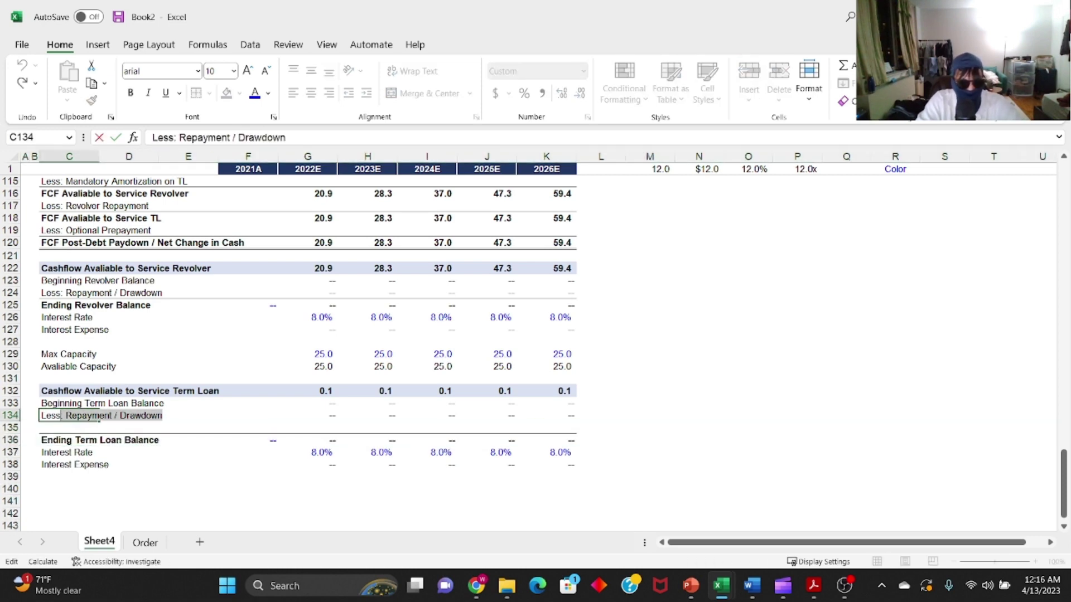
pyautogui.write('Mandatory Amortization')
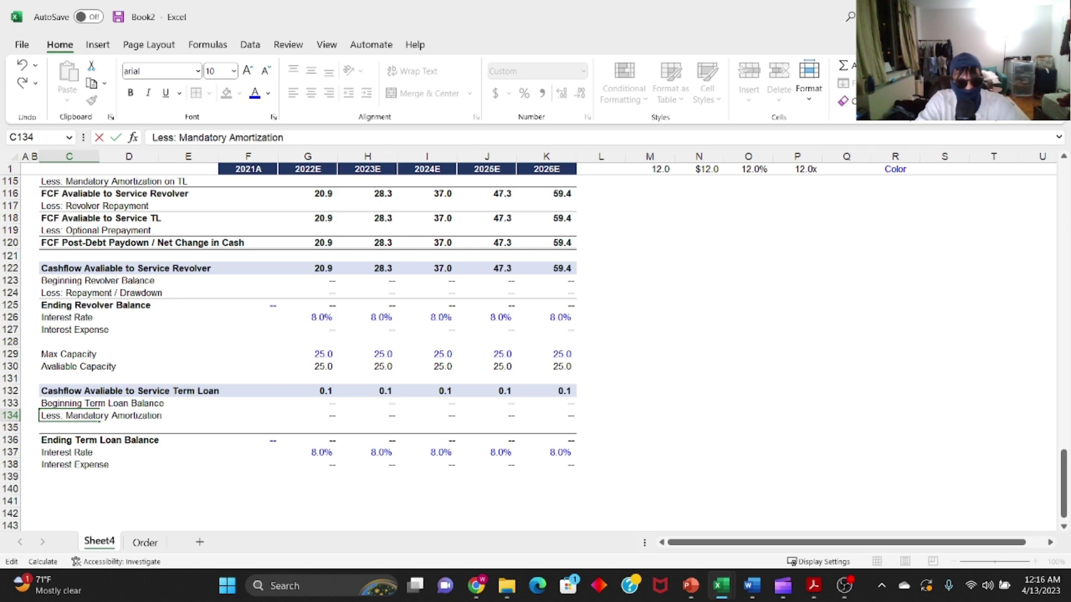
pyautogui.press('Return')
pyautogui.write('Less: ')
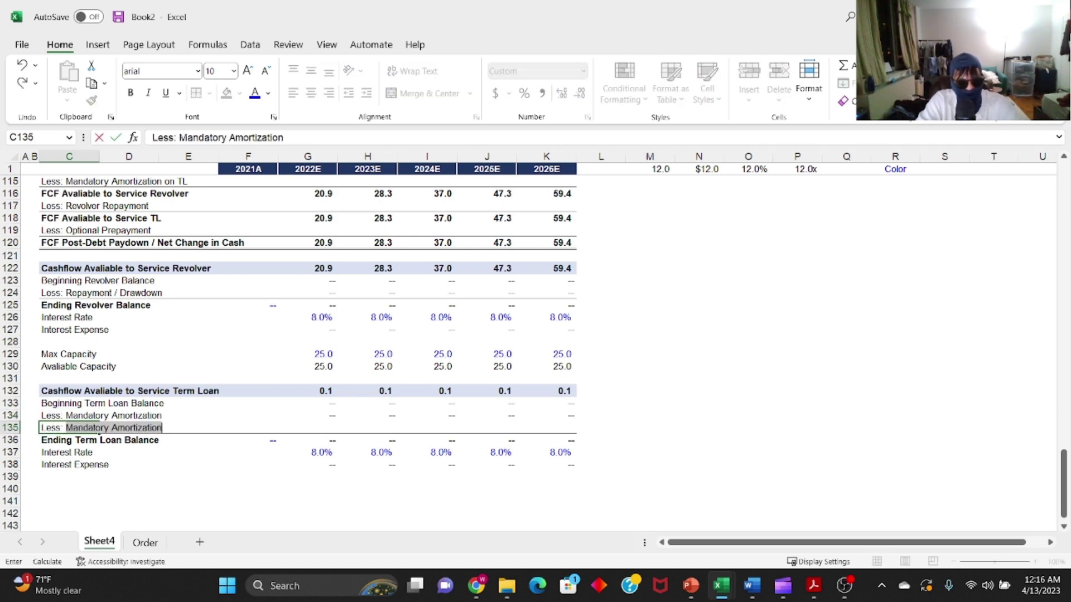
pyautogui.write('Optional Prepayment')
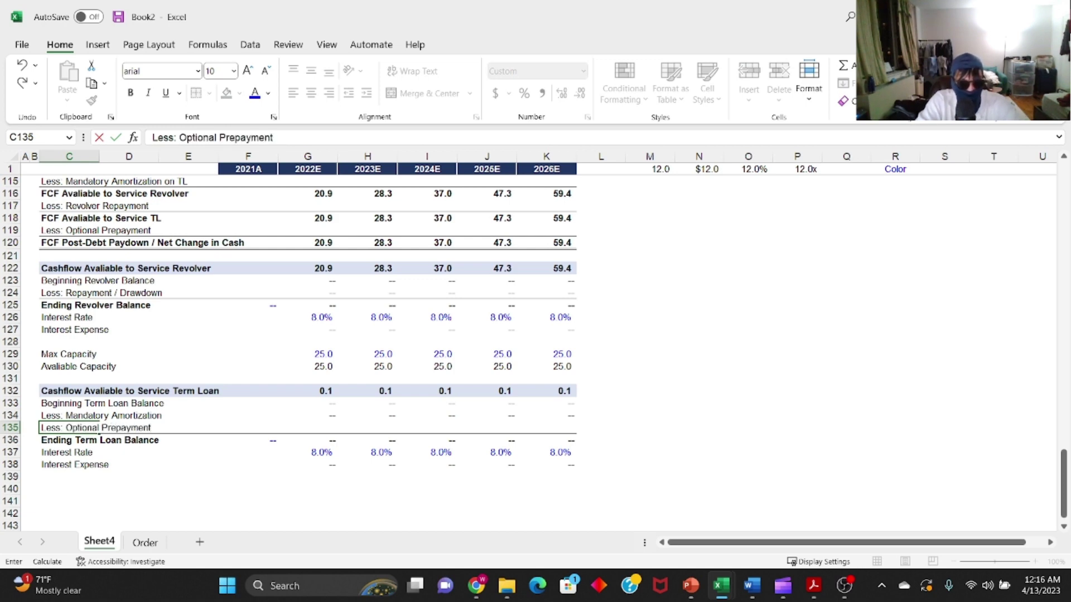
pyautogui.press('Return')
# - Calculate Ending Term Loan Balance in G136 with =SUM(G133:G135) and fill it across through 2026E
pyautogui.press('Up')
pyautogui.press('Up')
pyautogui.press('Down')
pyautogui.press('Up')
pyautogui.press('Right')
pyautogui.press('Right')
pyautogui.press('Down')
pyautogui.press('Down')
pyautogui.press('Right')
pyautogui.press('Right')
pyautogui.write('=sum(')
pyautogui.press('Up')
pyautogui.hotkey('shift', 'Up')
pyautogui.hotkey('shift', 'Up')
pyautogui.write(')')
pyautogui.hotkey('ctrl', 'Return')
pyautogui.hotkey('ctrl', 'shift', 'Right')
pyautogui.hotkey('ctrl', 'r')
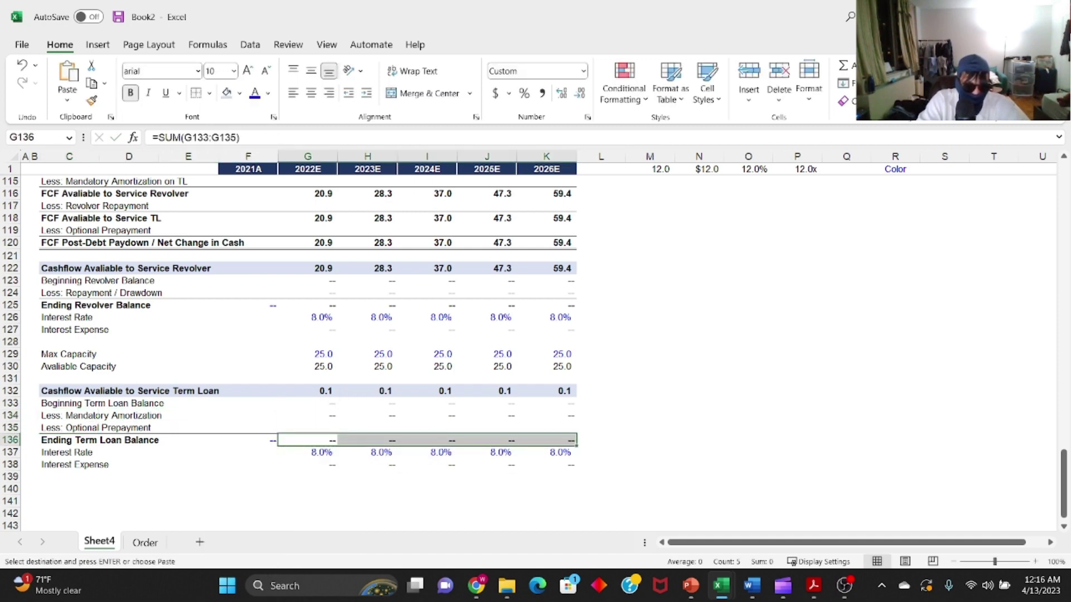
# - Clear the copied values in the Mandatory Amortization row from 2022E through 2026E
pyautogui.press('Up')
pyautogui.press('Up')
pyautogui.hotkey('ctrl', 'shift', 'Right')
pyautogui.press('Delete')
# - Check the Beginning Term Loan Balance formulas in row 133 across the forecast years
pyautogui.press('Down')
pyautogui.press('Up')
pyautogui.press('Up')
pyautogui.press('F2')
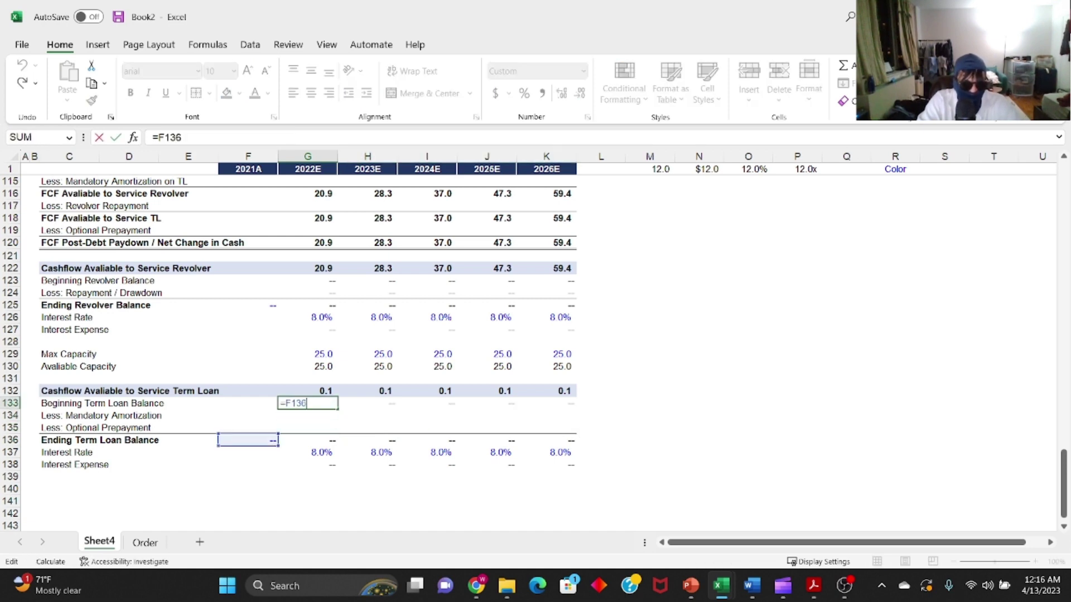
pyautogui.press('Escape')
pyautogui.press('Right')
pyautogui.press('Right')
pyautogui.press('Right')
pyautogui.press('F2')
pyautogui.press('Escape')
pyautogui.press('Right')
pyautogui.press('F2')
pyautogui.press('Escape')
pyautogui.press('Left')
pyautogui.press('Left')
pyautogui.press('Left')
# - Link the 2022E cash flow for servicing the term loan in G132 to the FCF waterfall's TL line with =G118
pyautogui.press('Up')
pyautogui.press('Left')
pyautogui.press('F2')
pyautogui.hotkey('ctrl', 'Return')
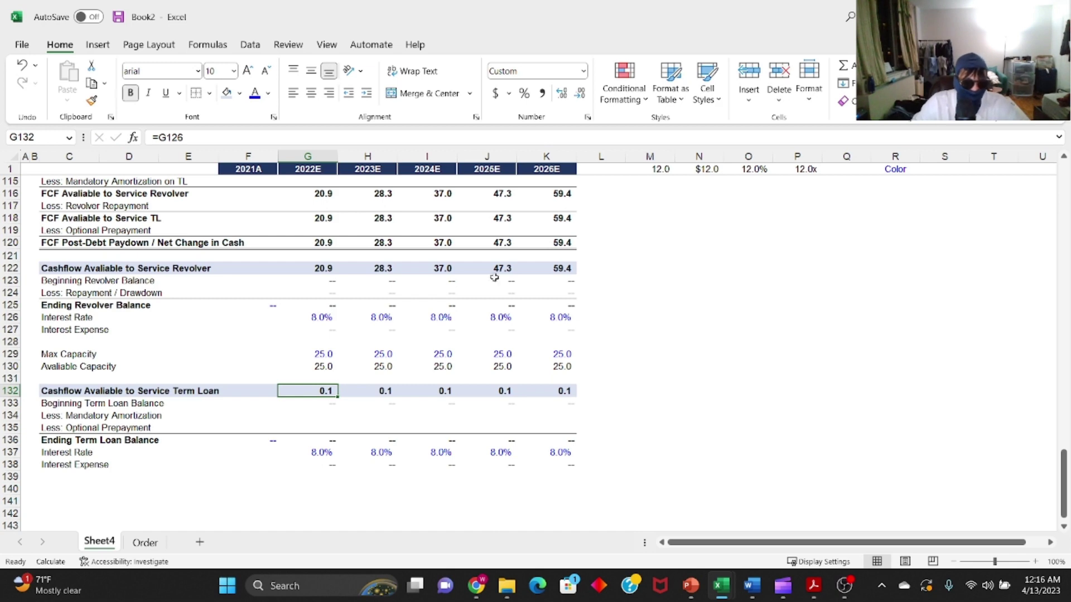
pyautogui.scroll(1, 443, 355)
pyautogui.write('=')
pyautogui.press('Up')
pyautogui.press('Up')
pyautogui.press('Up')
pyautogui.press('Up')
pyautogui.press('Up')
pyautogui.press('Up')
pyautogui.press('Up')
pyautogui.press('Up')
pyautogui.press('Up')
pyautogui.press('Up')
pyautogui.press('Up')
pyautogui.press('Up')
pyautogui.press('Up')
pyautogui.press('Up')
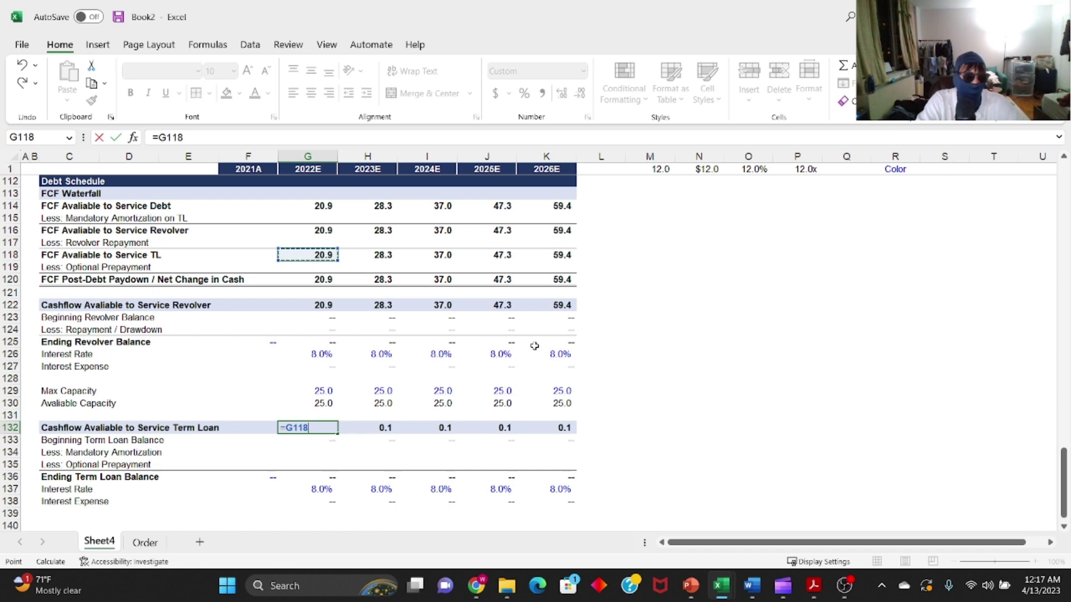
pyautogui.hotkey('ctrl', 'Return')
# - Fill the term loan cash flow link from G132 across through 2026E in K132
pyautogui.hotkey('shift', 'Right')
pyautogui.hotkey('shift', 'Right')
pyautogui.hotkey('shift', 'Right')
pyautogui.hotkey('shift', 'Right')
pyautogui.hotkey('ctrl', 'r')
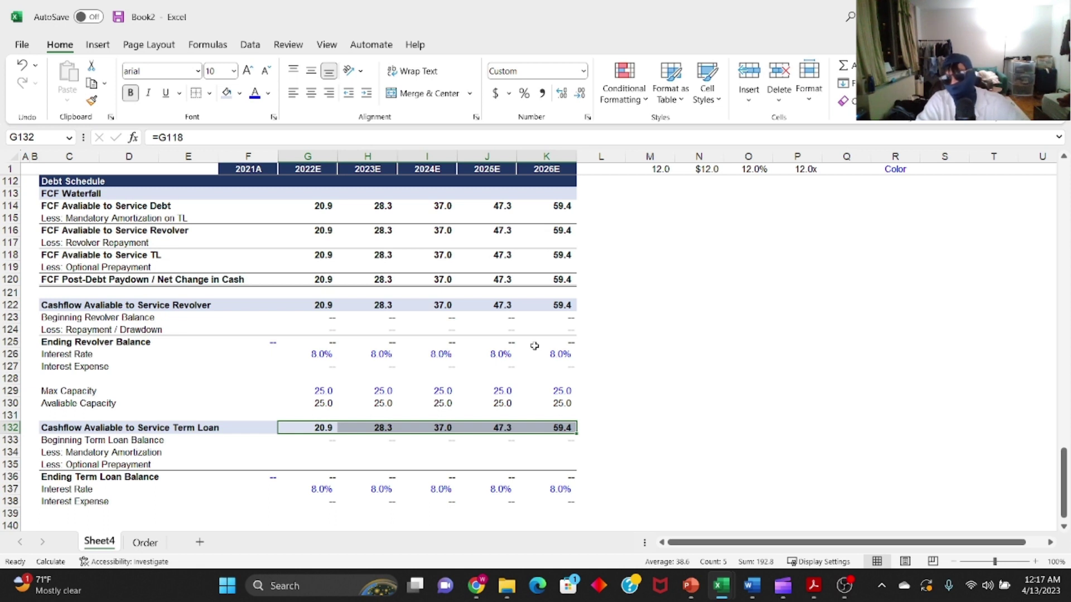
# - Add the label "Rate:" in F133, beside Beginning Term Loan Balance, in italic, underlined and right-aligned
pyautogui.press('Down')
pyautogui.press('Down')
pyautogui.press('Up')
pyautogui.press('Down')
pyautogui.press('Down')
pyautogui.press('Up')
pyautogui.press('Left')
pyautogui.press('Up')
pyautogui.write('Rate')
pyautogui.hotkey('ctrl', 'Return')
pyautogui.hotkey('ctrl', 'i')
pyautogui.hotkey('ctrl', 'u')
pyautogui.hotkey('alt', 'h')
pyautogui.press('a')
pyautogui.press('r')
pyautogui.press('F2')
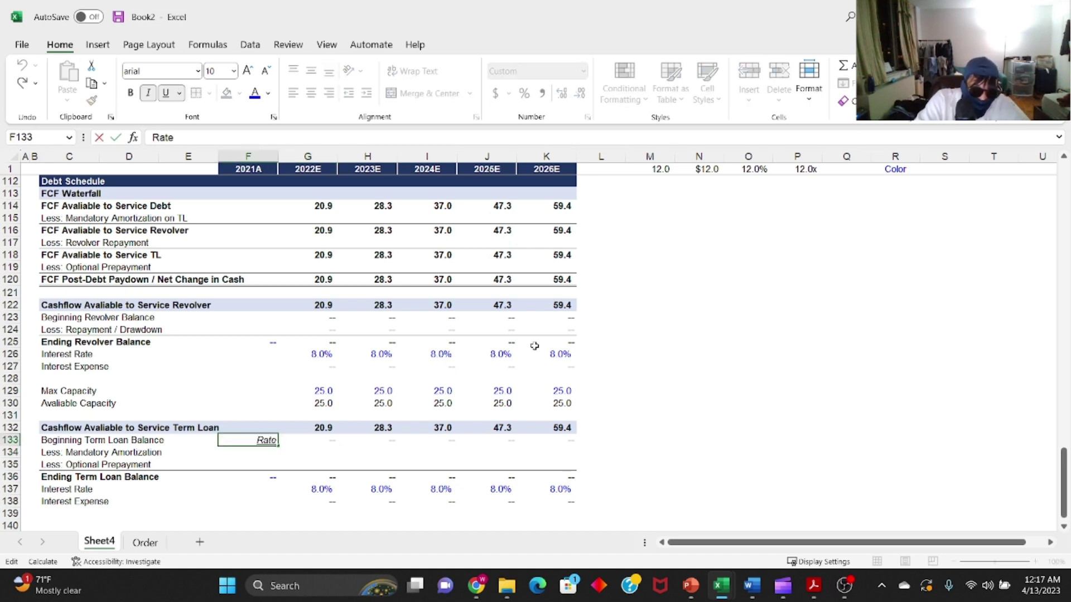
pyautogui.write(':')
pyautogui.press('Return')
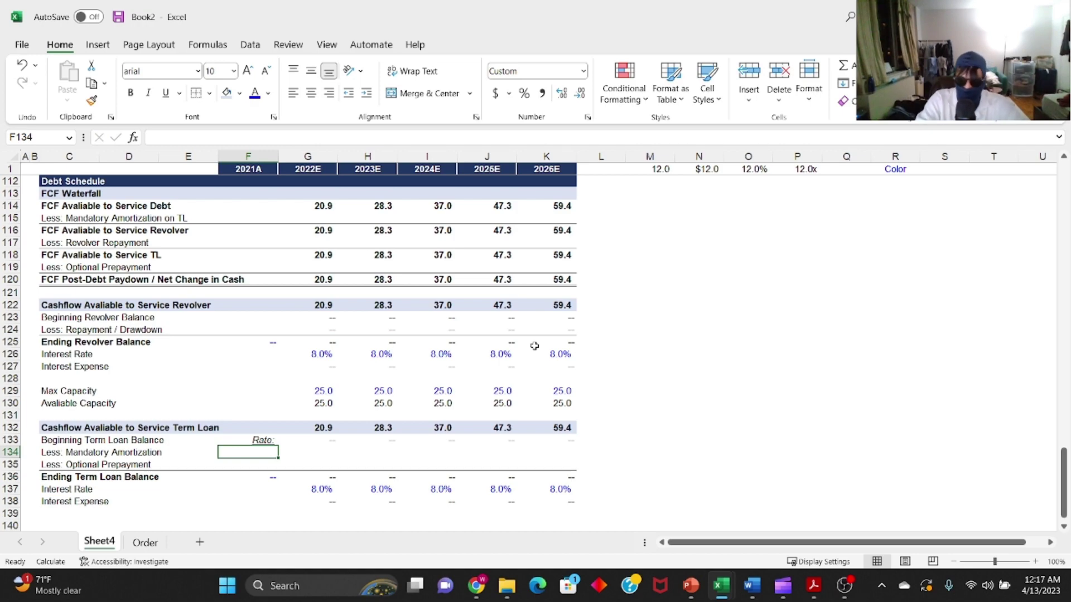
# - Link the term loan amortization rate in F134 to the Term Loan P. Amort (%) assumption with =K22
pyautogui.write('=')
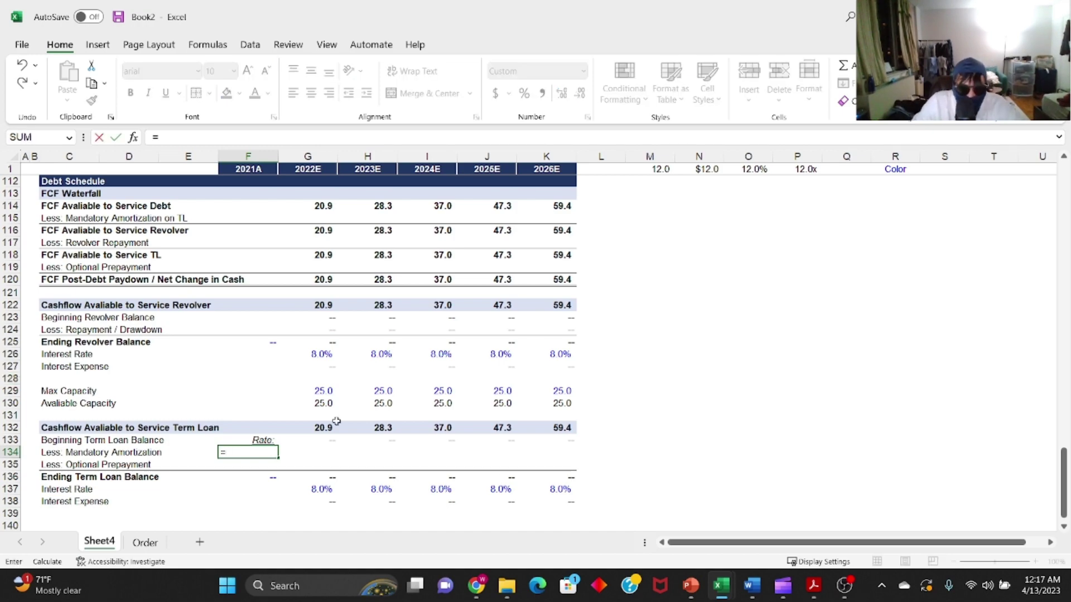
pyautogui.scroll(20, 459, 423)
pyautogui.scroll(6, 462, 418)
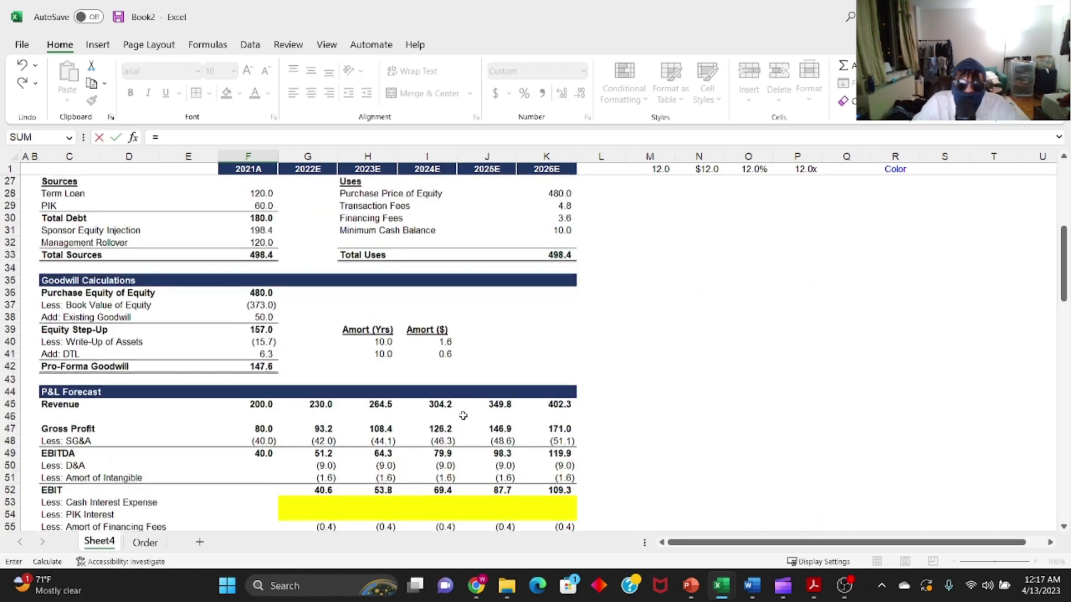
pyautogui.scroll(-5, 463, 421)
pyautogui.scroll(6, 464, 422)
pyautogui.scroll(6, 465, 423)
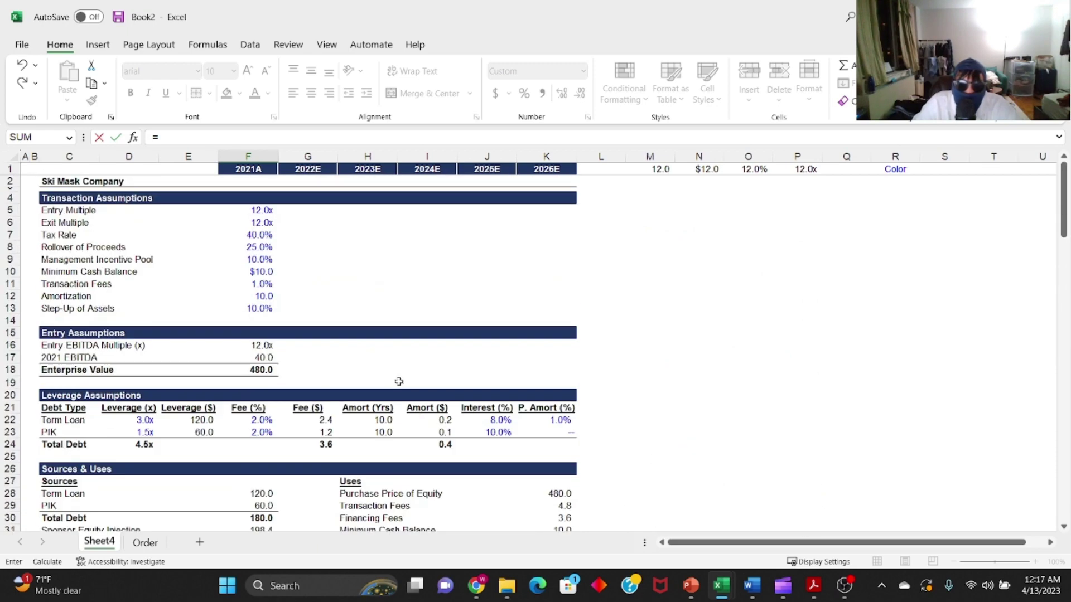
pyautogui.click(560, 420)
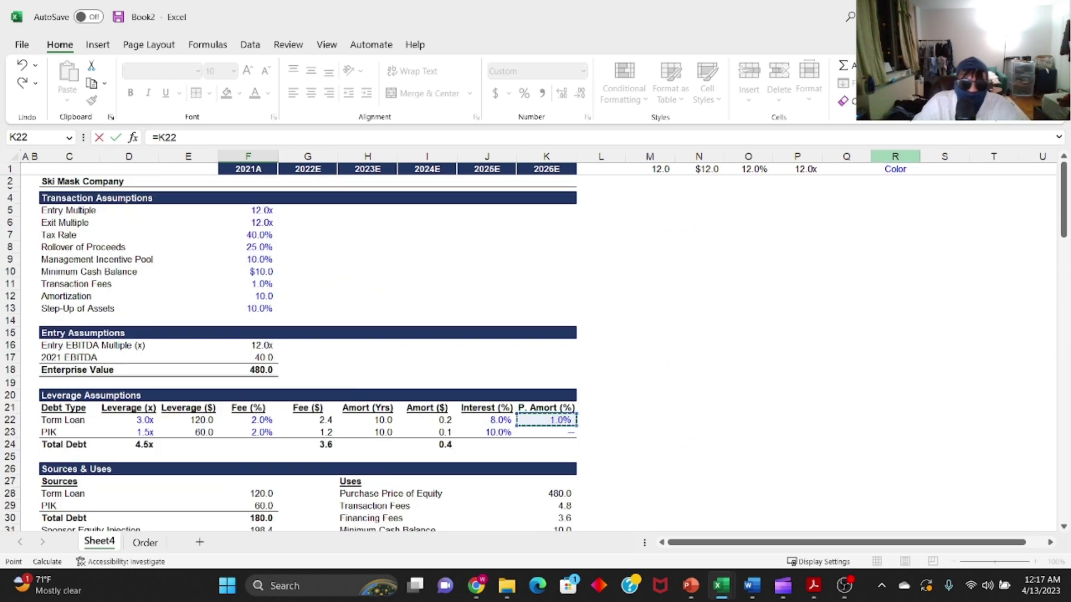
pyautogui.press('Return')
# - Apply the number format of the term loan Interest Rate in G137 to the amortization rate in F134, with black font
pyautogui.press('Down')
pyautogui.press('Down')
pyautogui.press('Down')
pyautogui.press('Down')
pyautogui.press('Down')
pyautogui.press('Down')
pyautogui.press('Down')
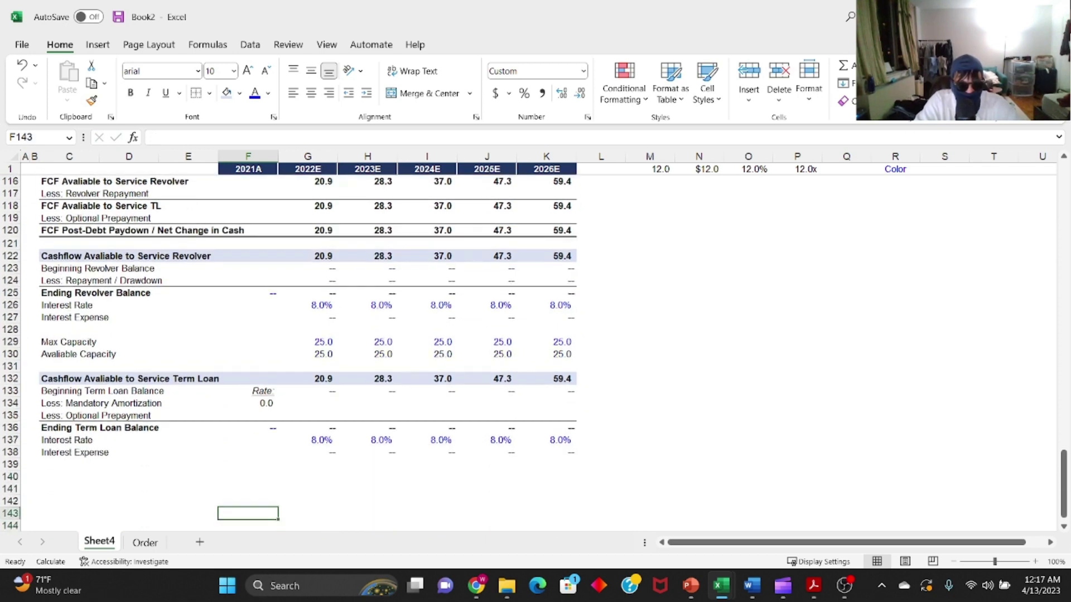
pyautogui.press('Right')
pyautogui.press('Up')
pyautogui.press('Up')
pyautogui.press('Up')
pyautogui.press('Up')
pyautogui.press('Up')
pyautogui.press('Up')
pyautogui.hotkey('ctrl', 'c')
pyautogui.press('Left')
pyautogui.press('Up')
pyautogui.press('Up')
pyautogui.press('Up')
pyautogui.hotkey('ctrl', 'alt', 'v')
pyautogui.press('t')
pyautogui.press('Return')
pyautogui.hotkey('alt', 'h')
pyautogui.press('f')
pyautogui.press('c')
pyautogui.press('Return')
pyautogui.press('Down')
pyautogui.press('Up')
pyautogui.press('Right')
# - Calculate the 2022E mandatory amortization in G134 as the fixed rate times the beginning term loan balance, =$F$134*G133
pyautogui.write('=')
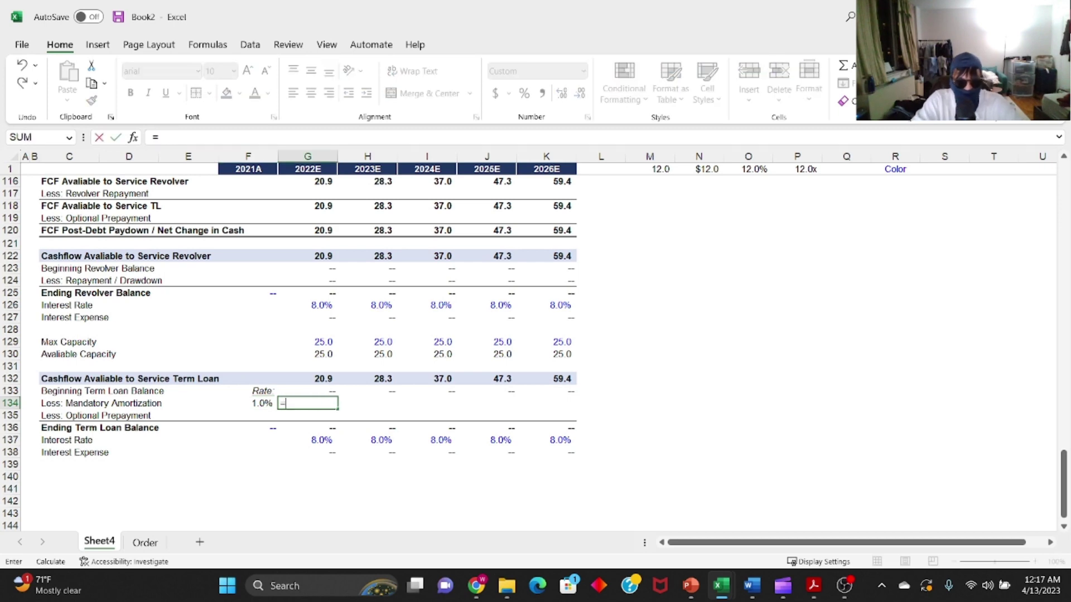
pyautogui.press('Left')
pyautogui.write('*')
pyautogui.press('Up')
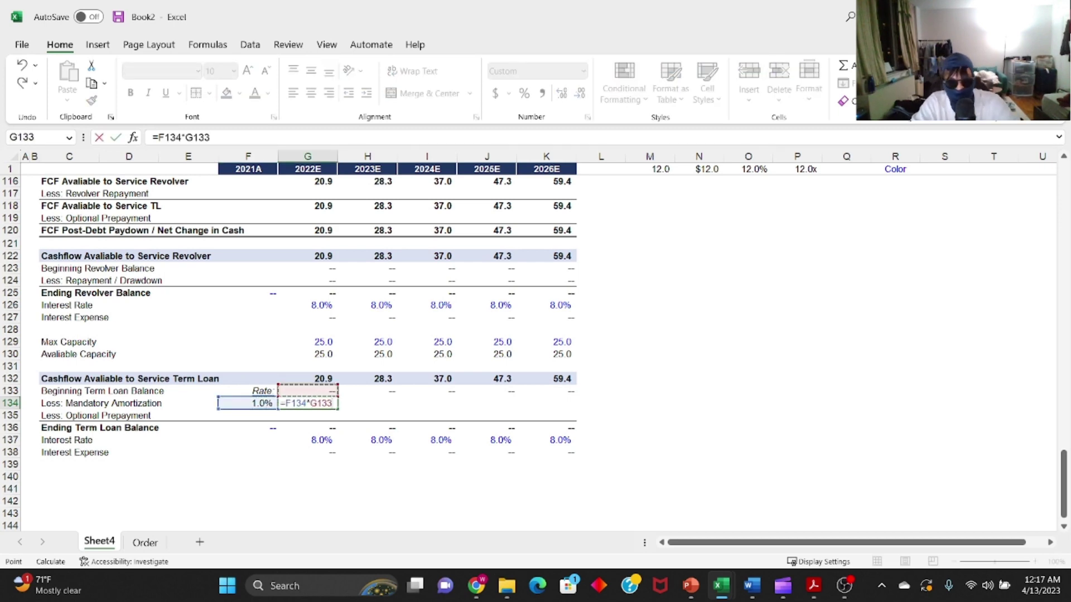
pyautogui.press('F2')
pyautogui.press('F4')
pyautogui.hotkey('ctrl', 'Return')
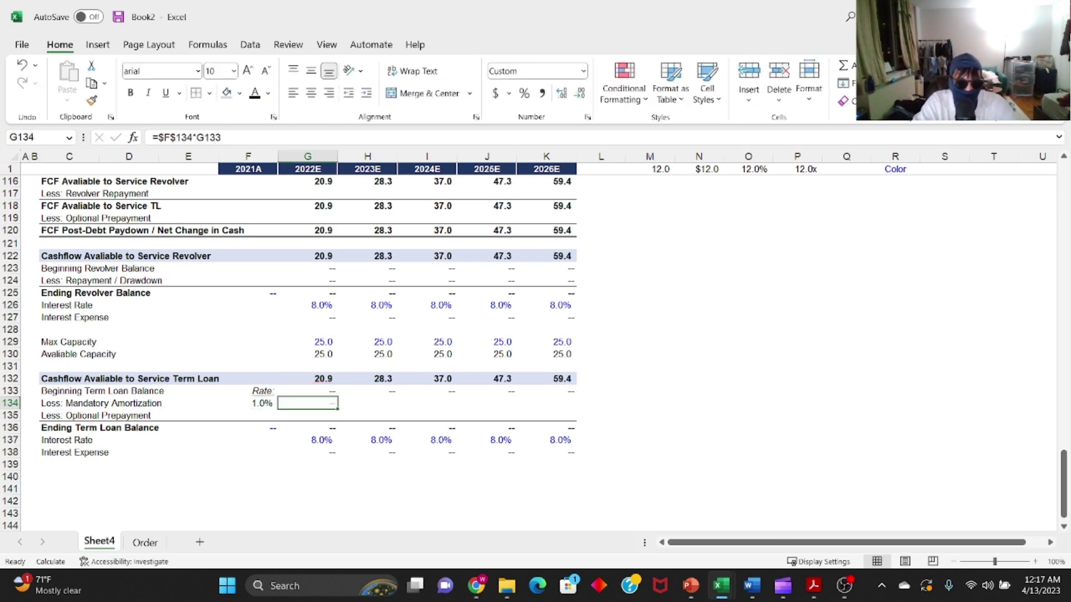
# - Fill the mandatory amortization formula from G134 across through 2026E in K134
pyautogui.hotkey('ctrl', 'c')
pyautogui.press('Up')
pyautogui.hotkey('ctrl', 'Right')
pyautogui.press('Down')
pyautogui.hotkey('ctrl', 'shift', 'Left')
pyautogui.press('Return')
# - Check the cell references of the rate and the copied mandatory amortization formulas across F134:K134
pyautogui.press('Left')
pyautogui.hotkey('ctrl', 'Left')
pyautogui.press('F2')
pyautogui.press('Tab')
pyautogui.press('F2')
pyautogui.press('Tab')
pyautogui.press('F2')
pyautogui.press('Tab')
pyautogui.press('F2')
pyautogui.press('Tab')
pyautogui.press('F2')
pyautogui.press('Tab')
pyautogui.press('F2')
pyautogui.press('Escape')
# - Link the 2021A Ending Term Loan Balance in F136 to the balance sheet's Term Loan with =F76
pyautogui.press('Left')
pyautogui.press('Left')
pyautogui.press('Left')
pyautogui.press('Left')
pyautogui.press('Left')
pyautogui.press('Down')
pyautogui.press('Down')
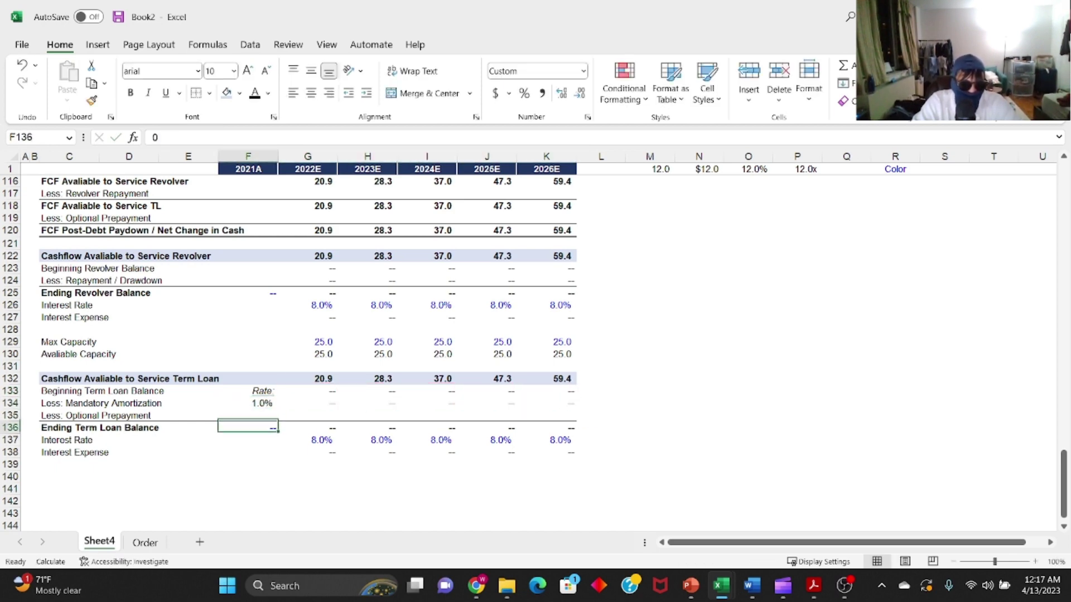
pyautogui.write('=')
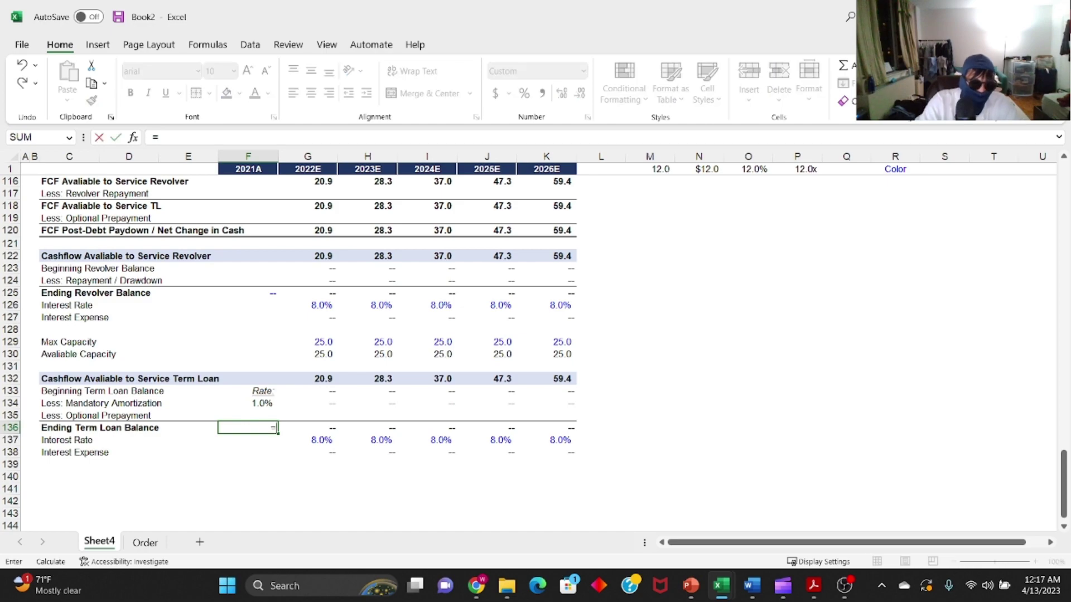
pyautogui.scroll(18, 242, 460)
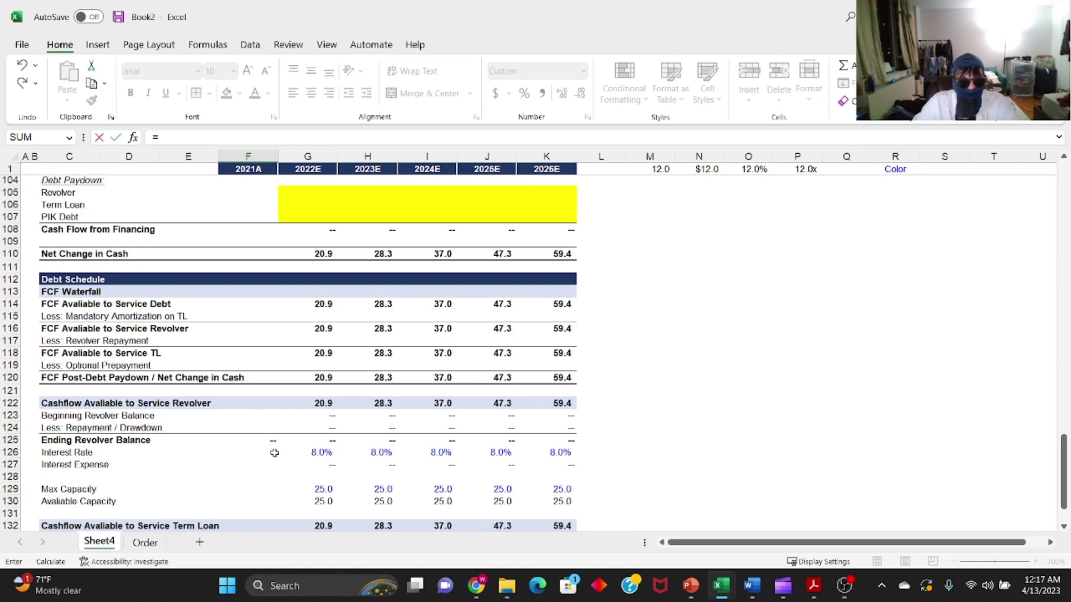
pyautogui.scroll(2, 259, 442)
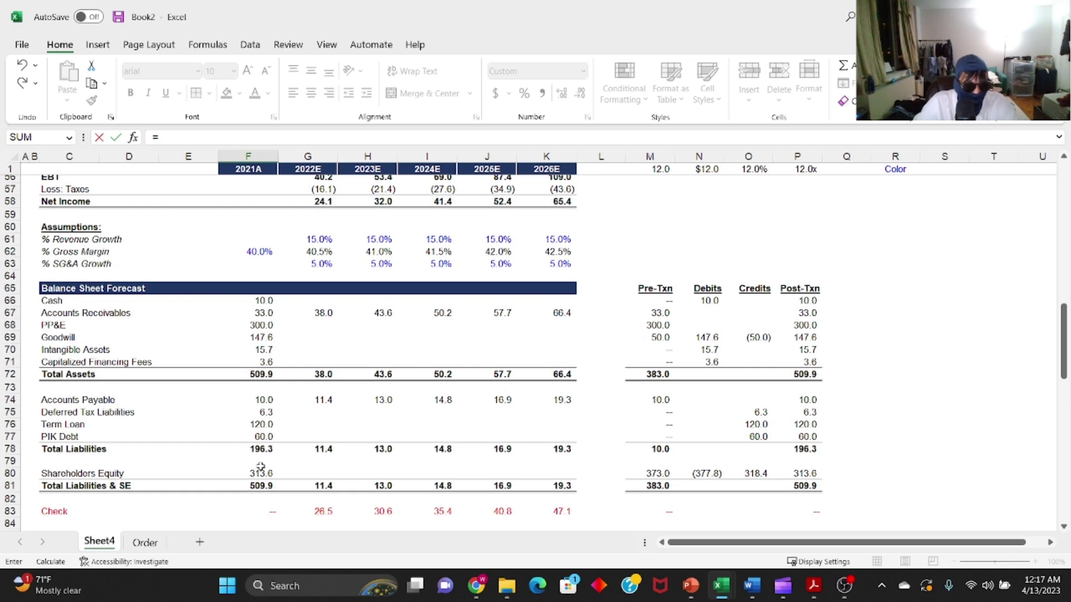
pyautogui.click(268, 427)
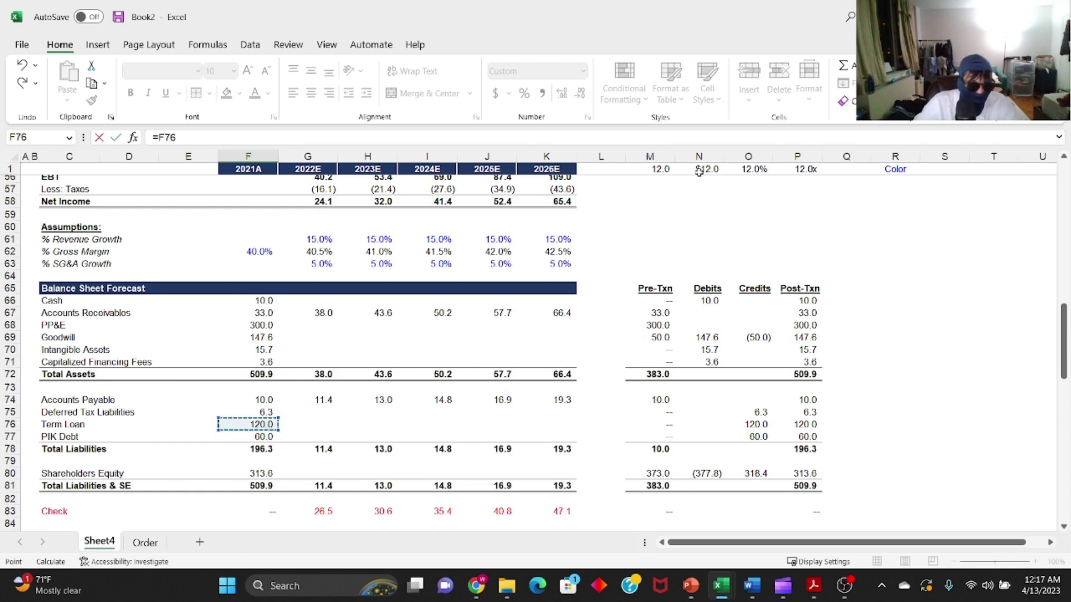
pyautogui.press('Return')
# - Check the Beginning Term Loan Balance formulas for 2022E and 2023E in G133 and H133
pyautogui.press('Down')
pyautogui.press('Down')
pyautogui.press('Down')
pyautogui.press('Right')
pyautogui.press('Up')
pyautogui.press('Up')
pyautogui.press('Up')
pyautogui.press('Up')
pyautogui.press('Up')
pyautogui.press('Up')
pyautogui.press('Up')
pyautogui.press('F2')
pyautogui.press('Escape')
pyautogui.press('Right')
pyautogui.press('Right')
pyautogui.press('Right')
pyautogui.press('Down')
pyautogui.press('Down')
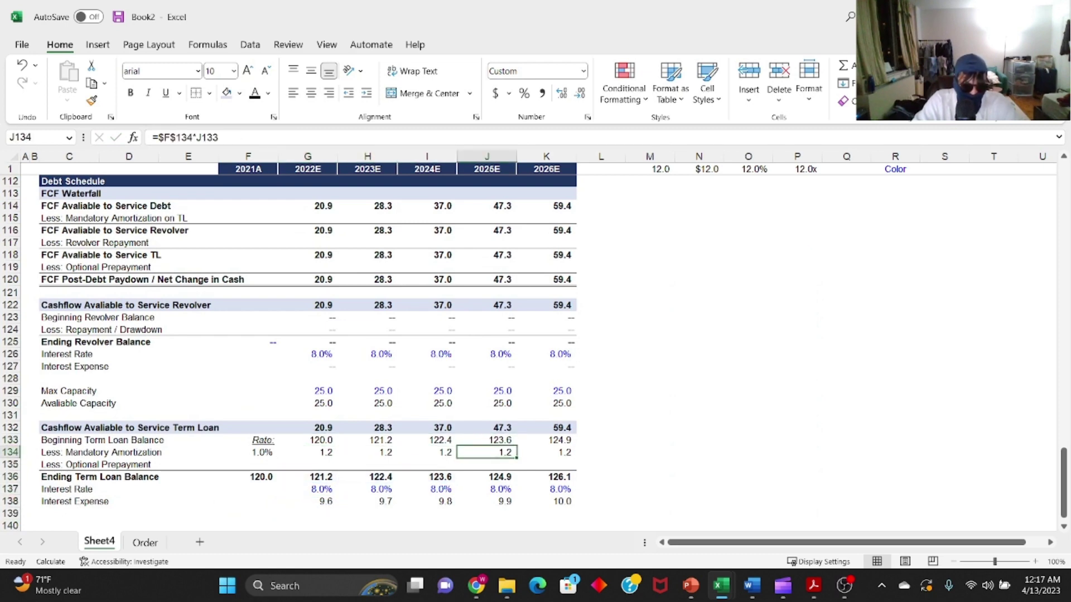
pyautogui.press('Left')
pyautogui.press('Left')
pyautogui.press('Left')
pyautogui.press('Up')
pyautogui.press('F2')
pyautogui.press('Escape')
pyautogui.press('Right')
pyautogui.press('F2')
pyautogui.press('Escape')
pyautogui.press('Right')
pyautogui.press('Right')
pyautogui.press('Right')
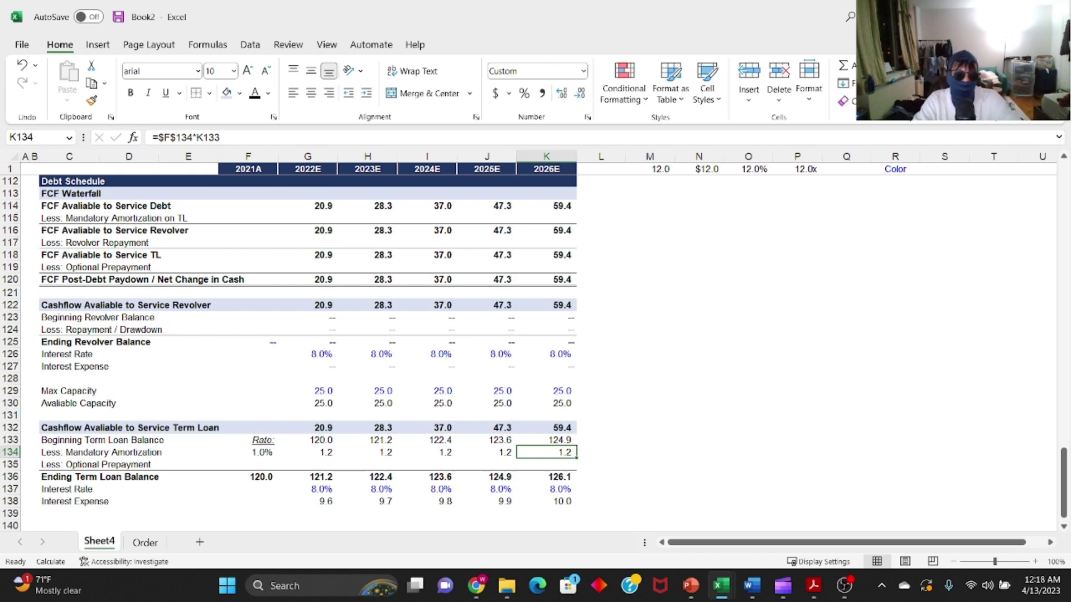
# - Check the term loan's Mandatory Amortization formulas for 2022E through 2024E in G134:I134
pyautogui.press('Left')
pyautogui.press('Left')
pyautogui.press('Left')
pyautogui.press('Left')
pyautogui.press('F2')
pyautogui.press('Escape')
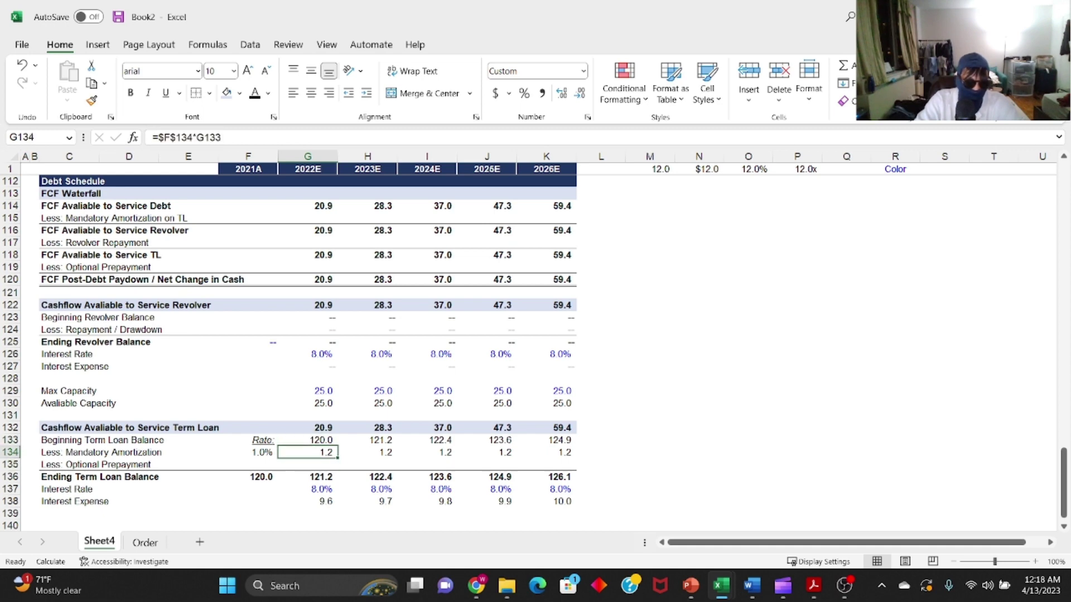
pyautogui.press('F2')
pyautogui.press('Escape')
pyautogui.press('Right')
pyautogui.press('F2')
pyautogui.press('Escape')
pyautogui.press('Right')
pyautogui.press('F2')
pyautogui.press('Escape')
# - Link the FCF waterfall's 2022E Mandatory Amortization on TL in G115 to the term loan schedule with =-G134
pyautogui.press('Left')
pyautogui.press('Left')
pyautogui.press('Left')
pyautogui.press('Right')
pyautogui.press('Up')
pyautogui.press('Up')
pyautogui.press('Up')
pyautogui.press('Up')
pyautogui.press('Up')
pyautogui.press('Up')
pyautogui.press('Up')
pyautogui.press('Up')
pyautogui.press('Up')
pyautogui.press('Up')
pyautogui.press('Up')
pyautogui.press('Up')
pyautogui.press('Up')
pyautogui.press('Up')
pyautogui.press('Up')
pyautogui.press('Up')
pyautogui.press('Up')
pyautogui.press('Up')
pyautogui.press('Up')
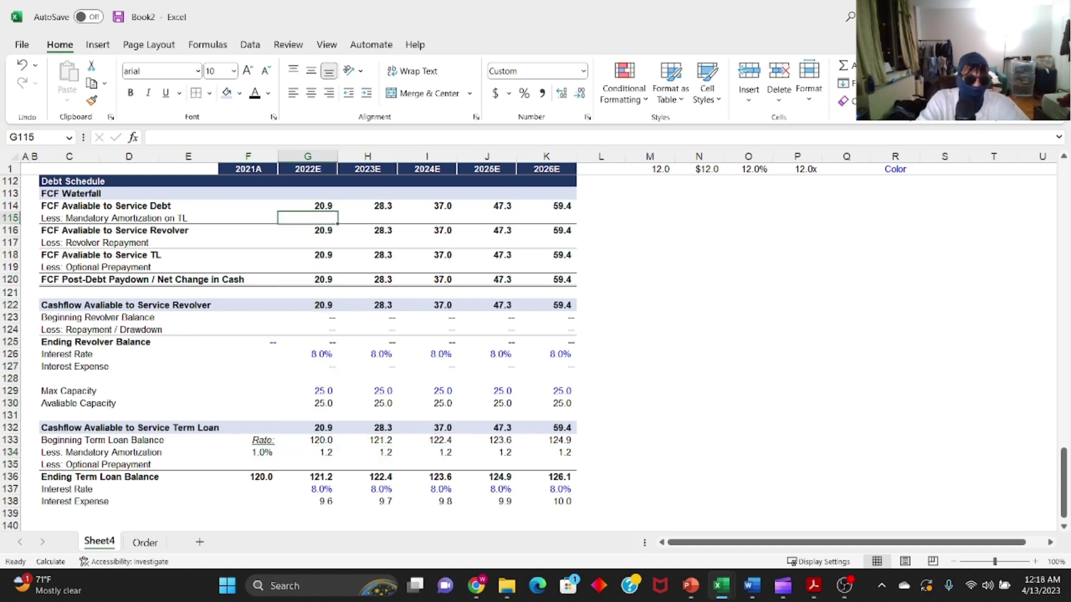
pyautogui.write('=-')
pyautogui.press('Left')
pyautogui.press('Down')
pyautogui.press('Right')
pyautogui.press('Down')
pyautogui.press('Down')
pyautogui.press('Down')
pyautogui.press('Down')
pyautogui.press('Down')
pyautogui.press('Down')
pyautogui.press('Down')
pyautogui.press('Down')
pyautogui.press('Down')
pyautogui.press('Down')
pyautogui.press('Down')
pyautogui.press('Down')
pyautogui.press('Down')
pyautogui.press('Down')
pyautogui.press('Down')
pyautogui.press('Down')
pyautogui.press('Down')
pyautogui.press('Down')
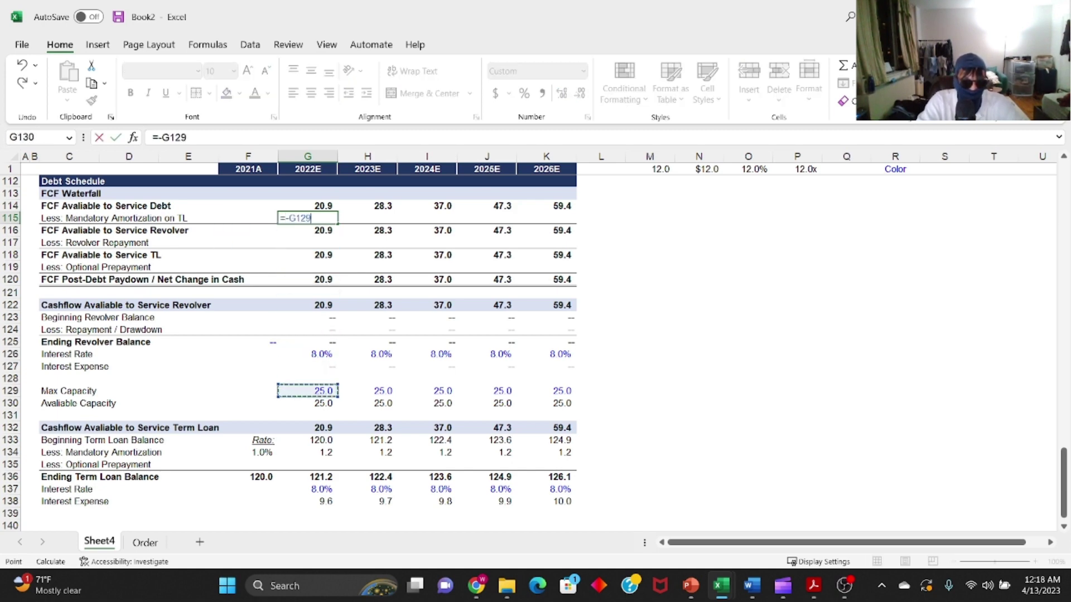
pyautogui.hotkey('ctrl', 'Return')
# - Copy the G115 mandatory amortization link across the waterfall row through 2026E in K115
pyautogui.hotkey('ctrl', 'c')
pyautogui.press('Up')
pyautogui.hotkey('ctrl', 'Right')
pyautogui.press('Down')
pyautogui.hotkey('ctrl', 'shift', 'Left')
pyautogui.press('Return')
pyautogui.press('Left')
pyautogui.press('Left')
pyautogui.press('Left')
pyautogui.press('Left')
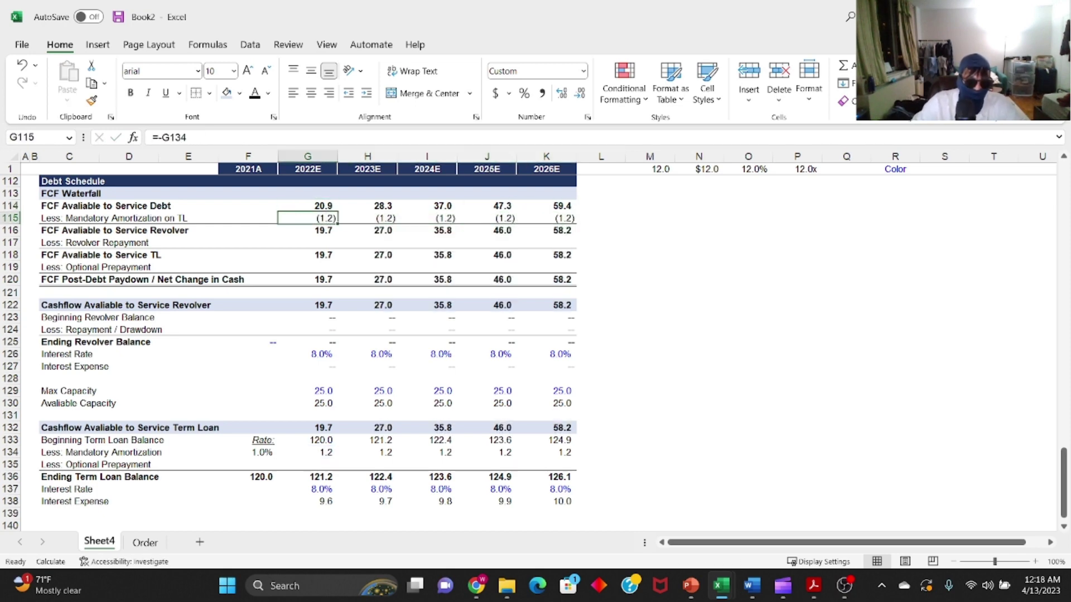
# - Review the flow from mandatory amortization in row 115 through FCF available to the revolver, revolver repayment, and cash flow available to the term loan
pyautogui.moveTo(307, 220); pyautogui.dragTo(546, 219)
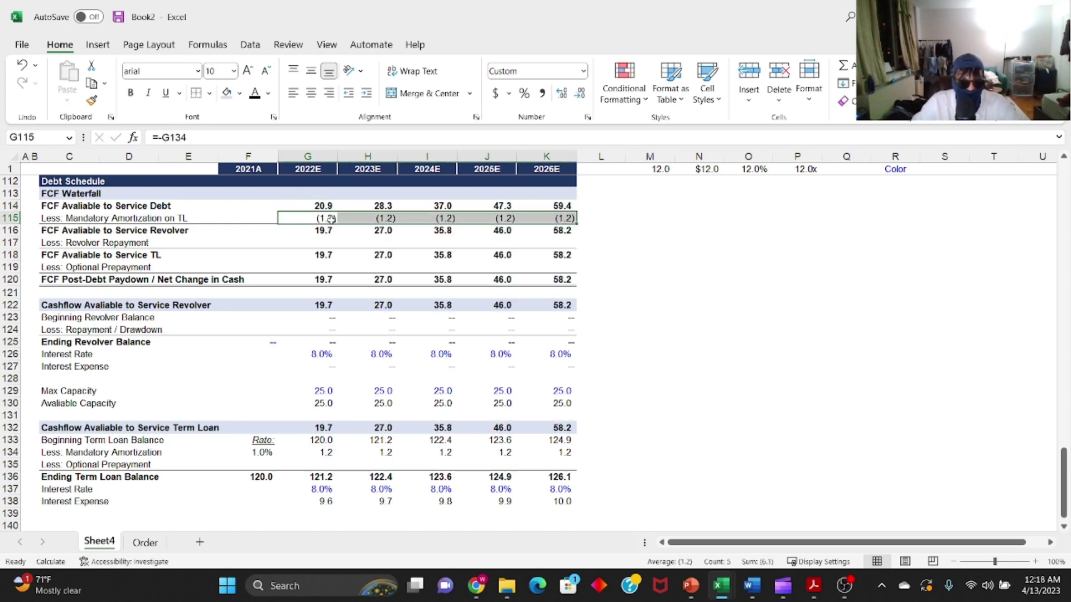
pyautogui.click(299, 233)
pyautogui.hotkey('shift', 'Right')
pyautogui.hotkey('shift', 'Right')
pyautogui.hotkey('shift', 'Right')
pyautogui.hotkey('shift', 'Right')
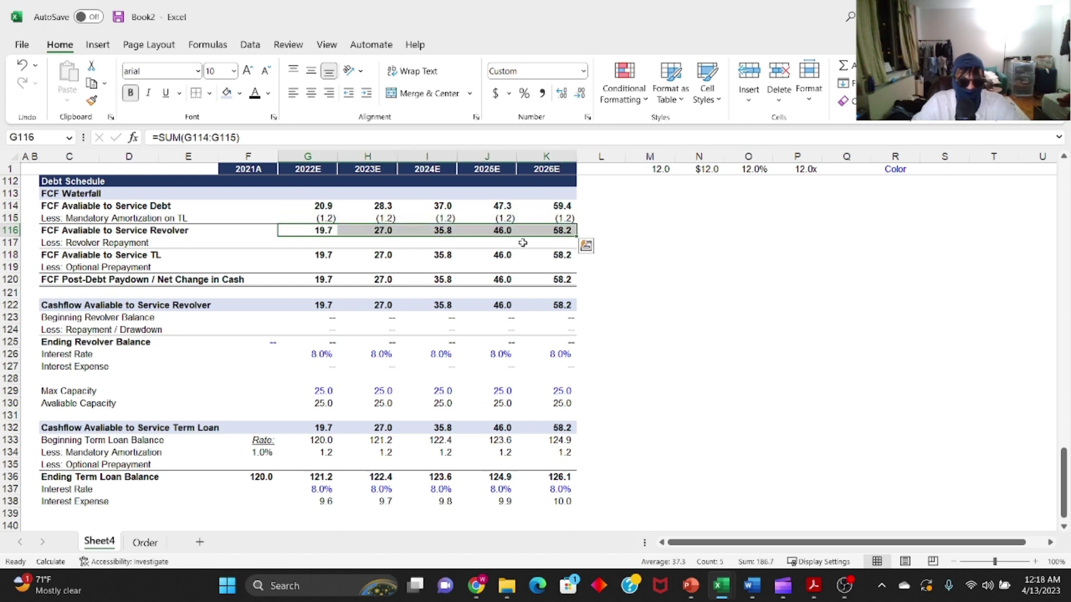
pyautogui.moveTo(320, 304); pyautogui.dragTo(562, 305)
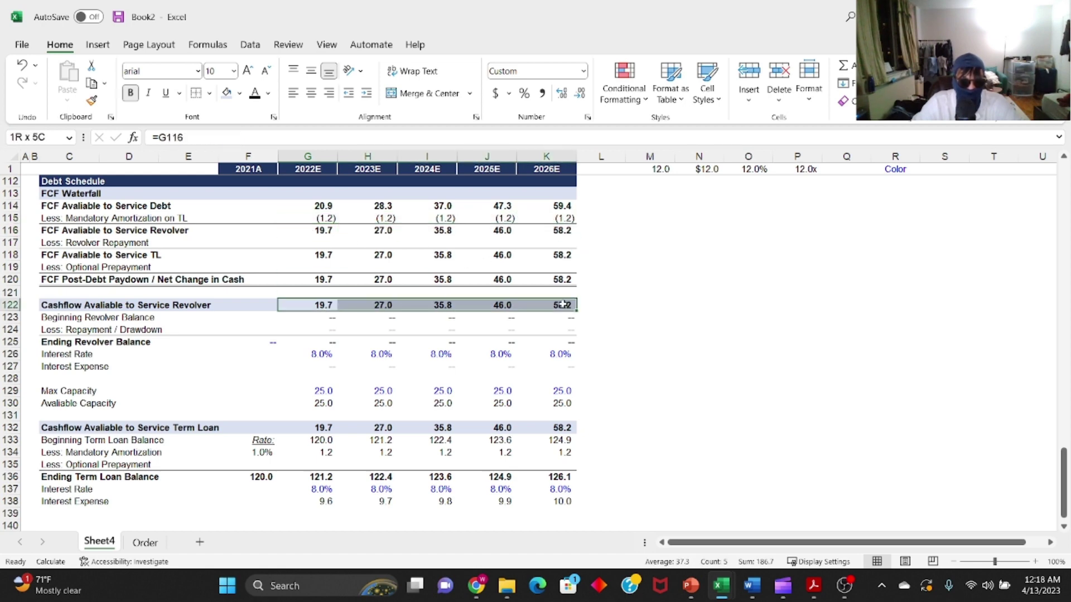
pyautogui.click(322, 327)
pyautogui.click(354, 329)
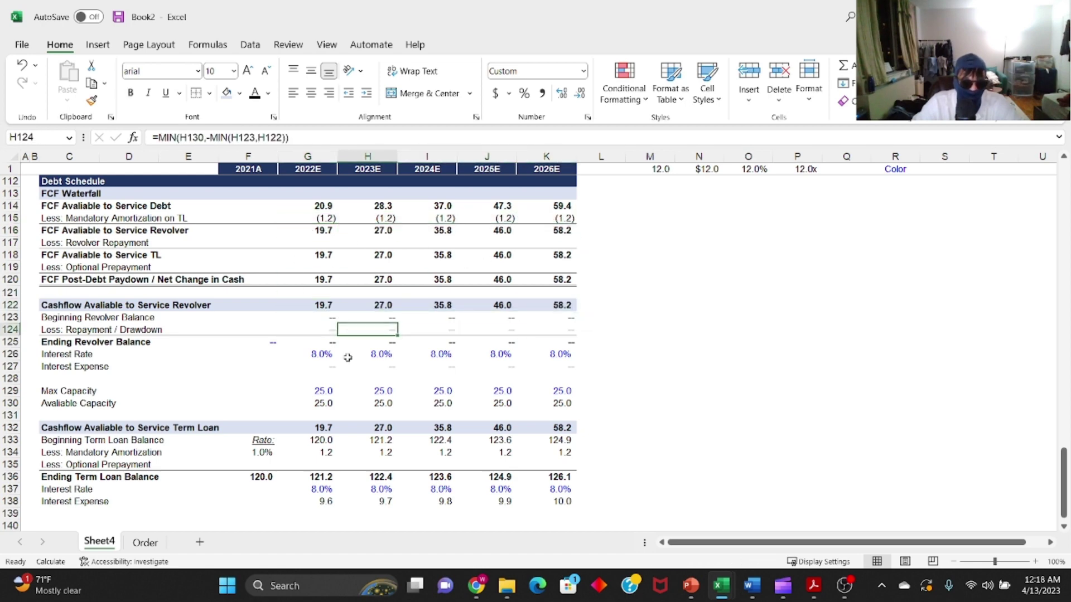
pyautogui.moveTo(315, 424); pyautogui.dragTo(561, 427)
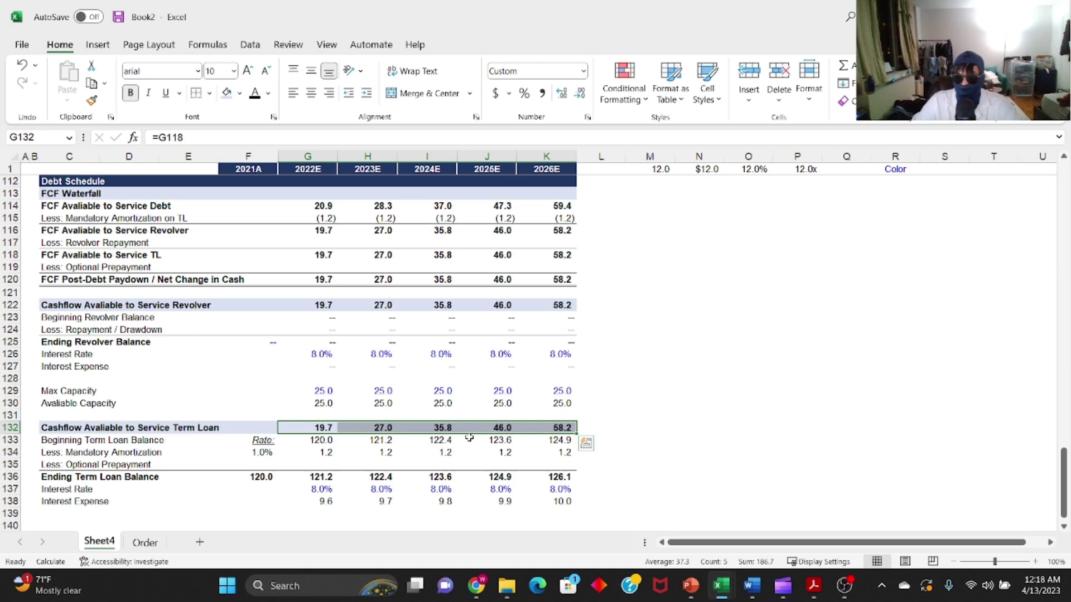
pyautogui.click(322, 465)
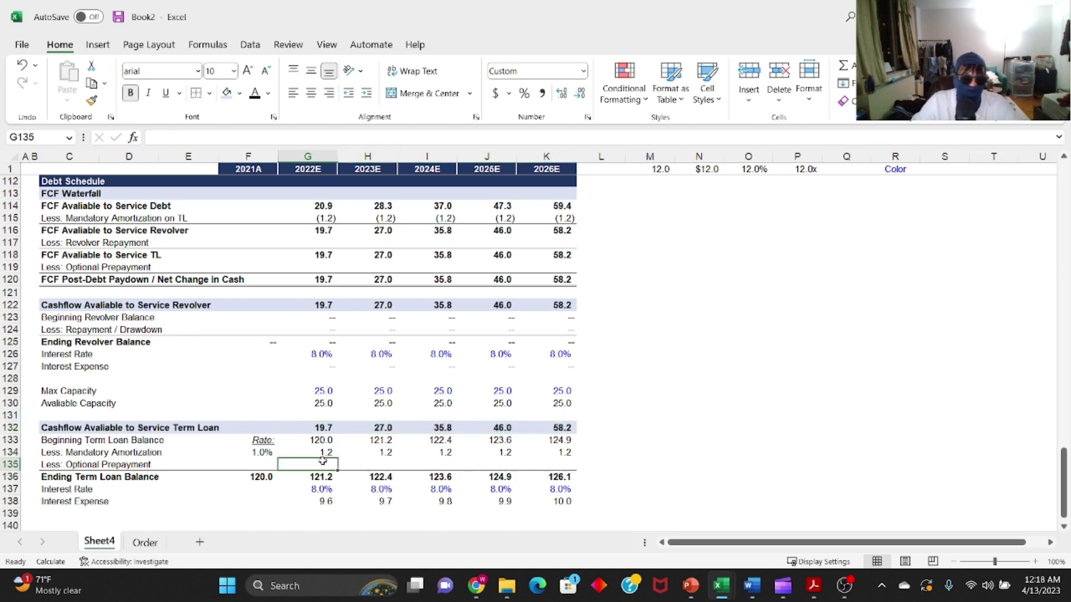
pyautogui.write('=-min(')
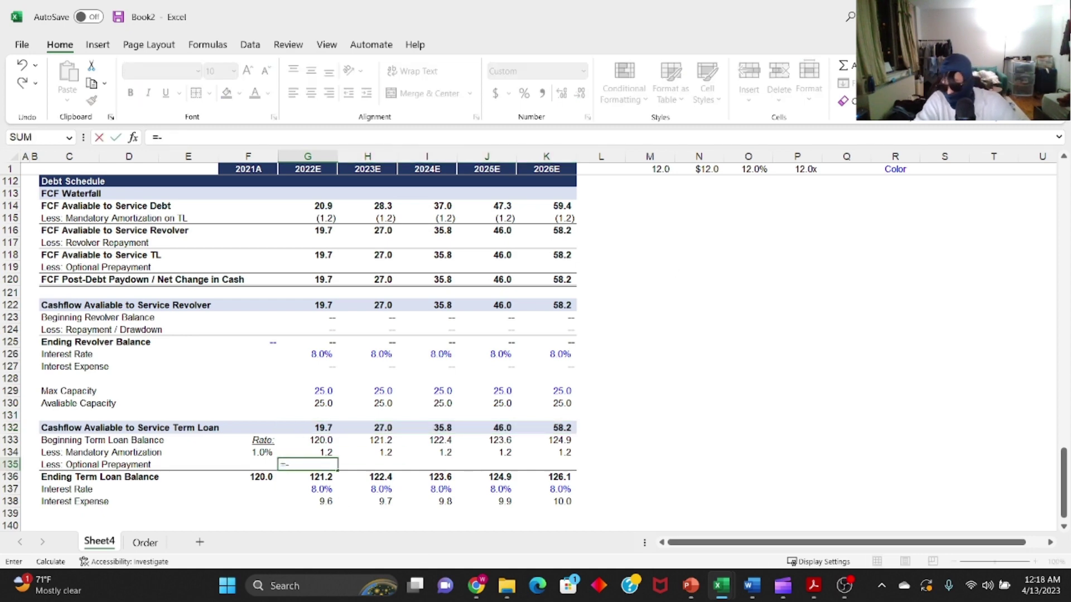
pyautogui.press('Up')
pyautogui.press('Up')
pyautogui.press('Up')
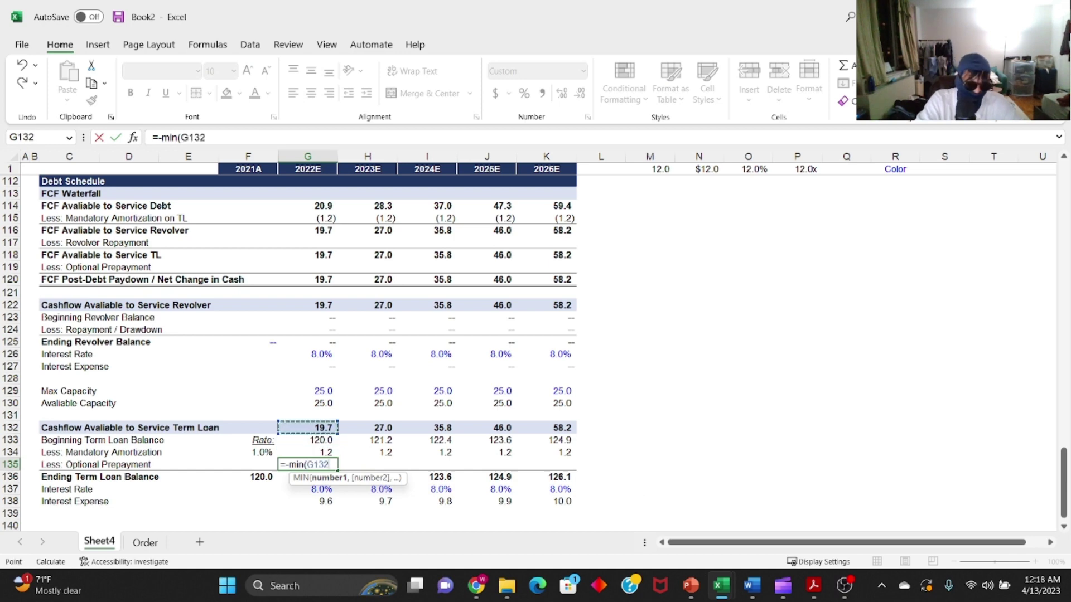
pyautogui.press('Escape')
# - Make the term loan's Mandatory Amortization negative with =-$F$134*G133 in G134 and fill it across to K134
pyautogui.press('Up')
pyautogui.press('F2')
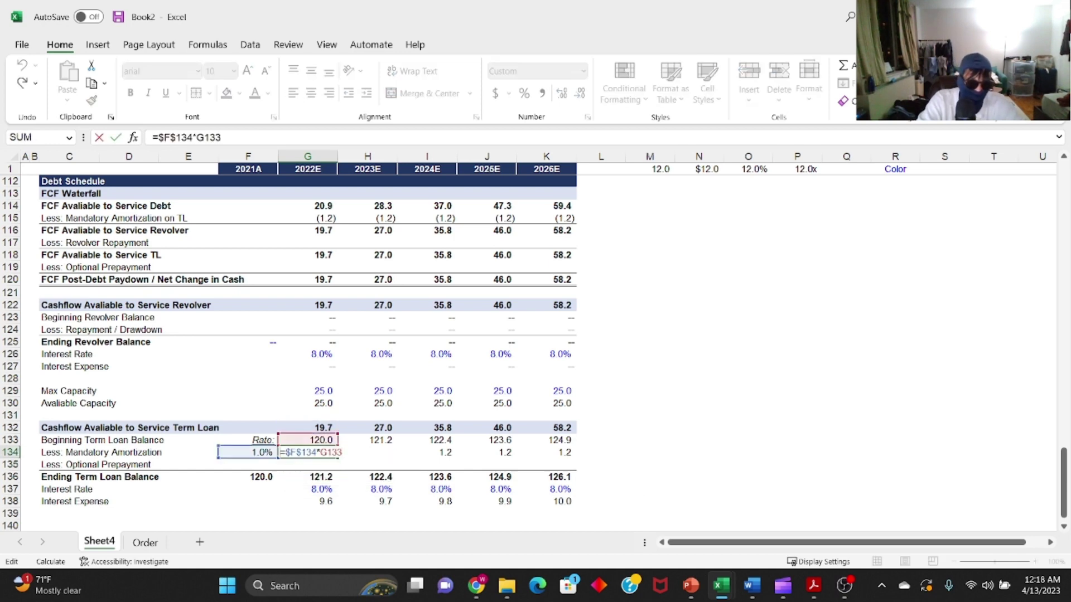
pyautogui.press('Home')
pyautogui.press('Right')
pyautogui.write('-')
pyautogui.hotkey('ctrl', 'Return')
pyautogui.hotkey('ctrl', 'shift', 'Right')
pyautogui.hotkey('ctrl', 'r')
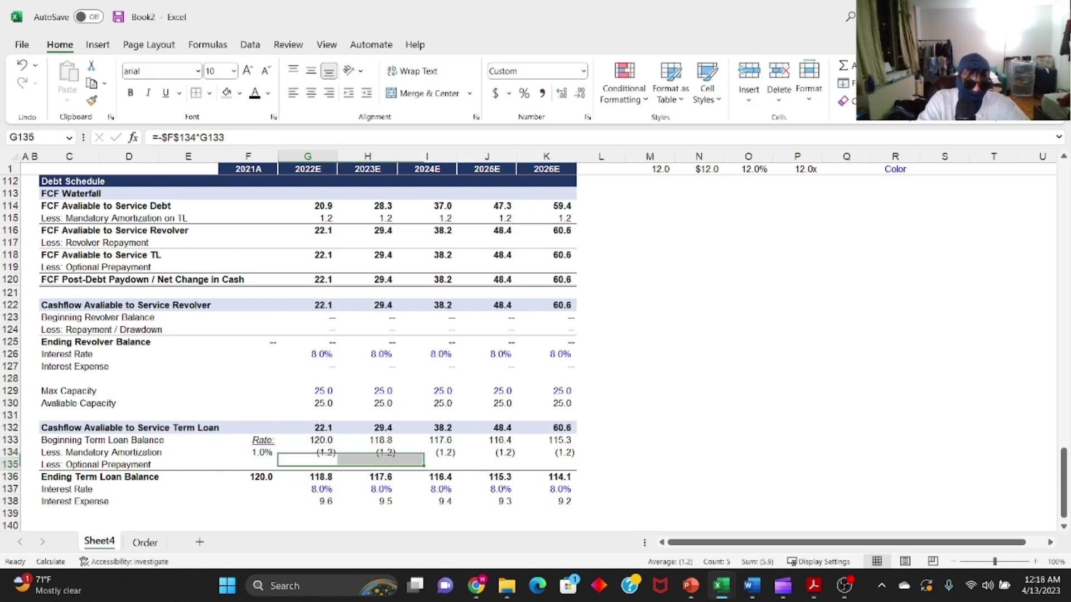
# - Calculate the term loan's 2022E Optional Prepayment in G135 with =-MIN(G132,G133+G134)
pyautogui.press('Down')
pyautogui.write('=-min(')
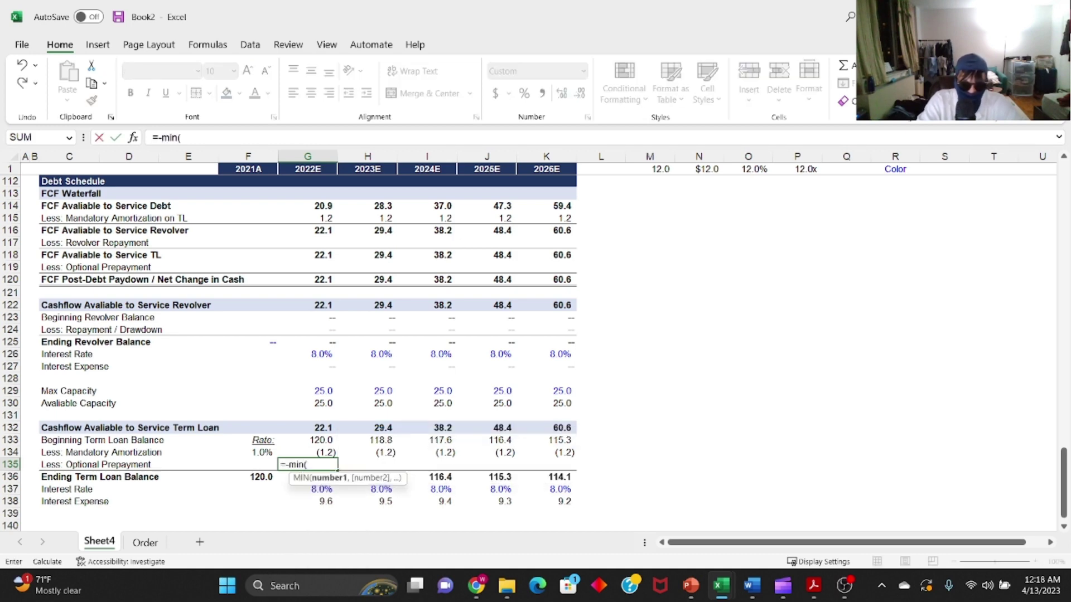
pyautogui.press('Up')
pyautogui.press('Up')
pyautogui.press('Up')
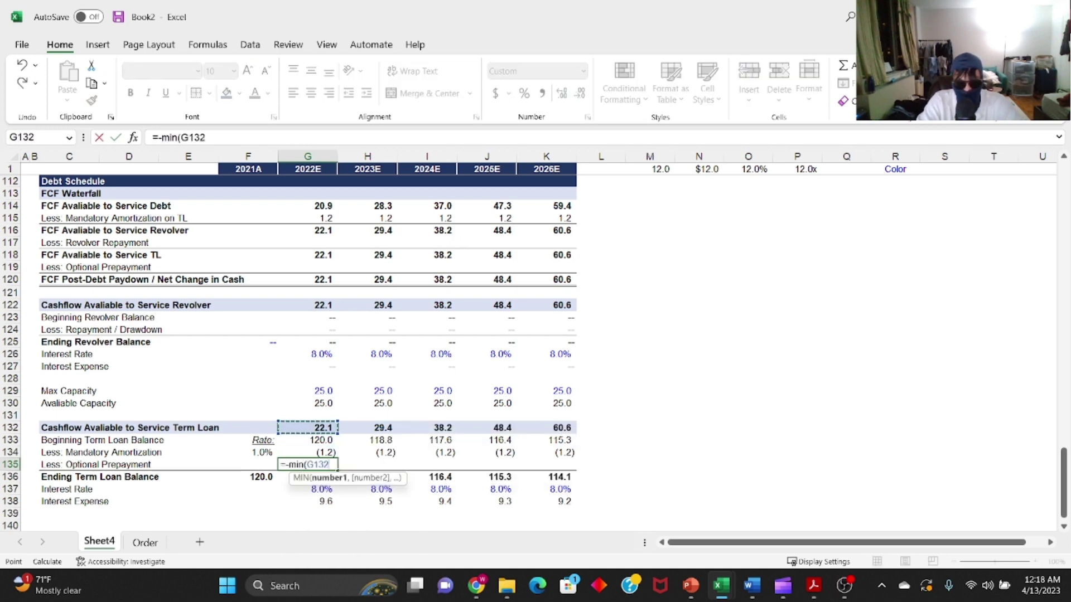
pyautogui.write(',')
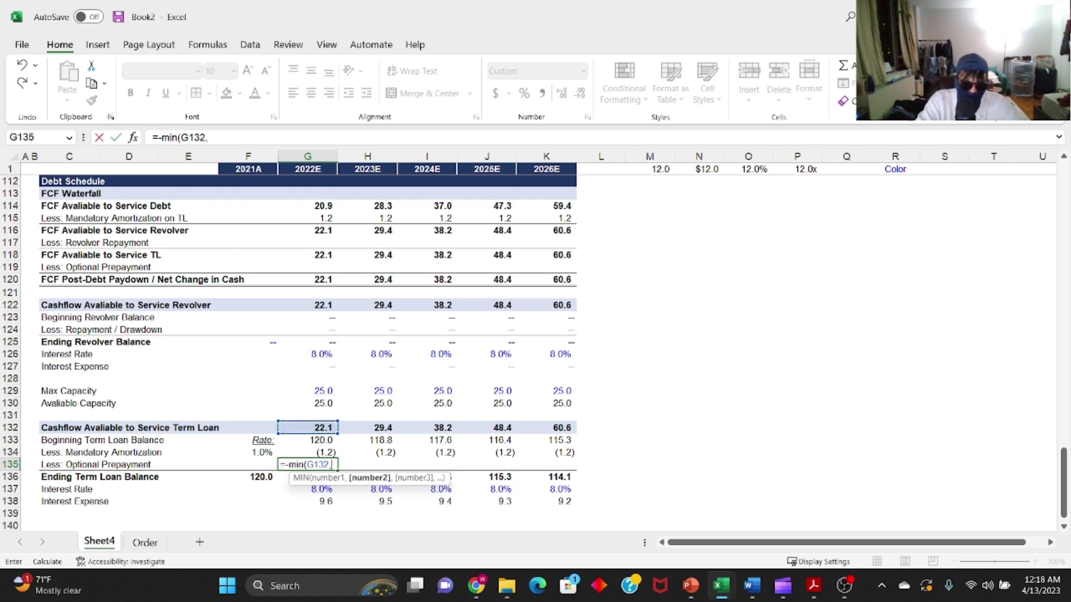
pyautogui.write('sum')
pyautogui.press('BackSpace')
pyautogui.press('BackSpace')
pyautogui.press('BackSpace')
pyautogui.press('Up')
pyautogui.press('Up')
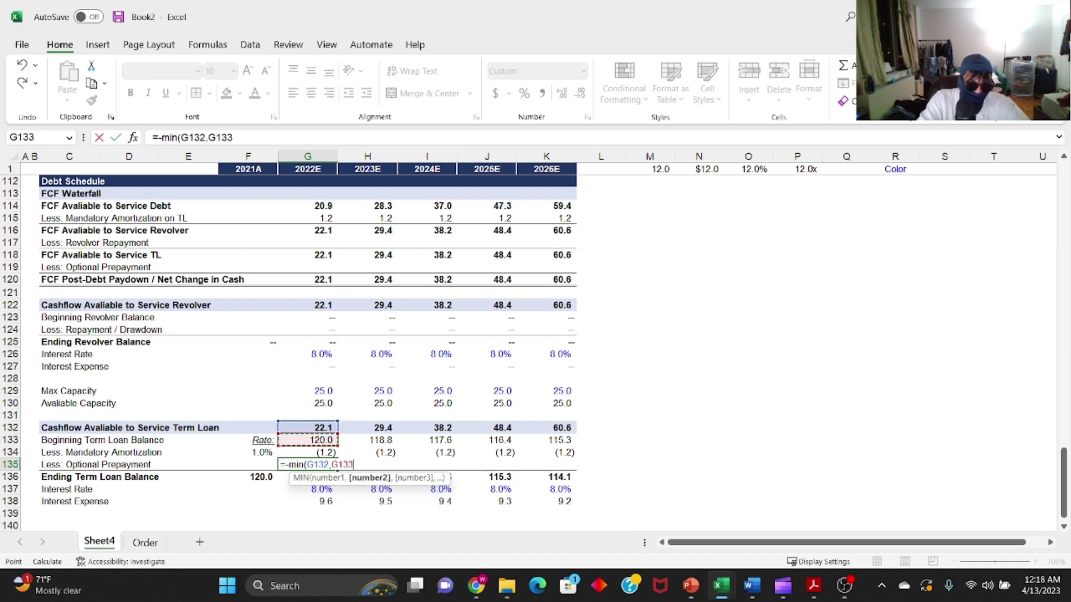
pyautogui.write('+')
pyautogui.press('Up')
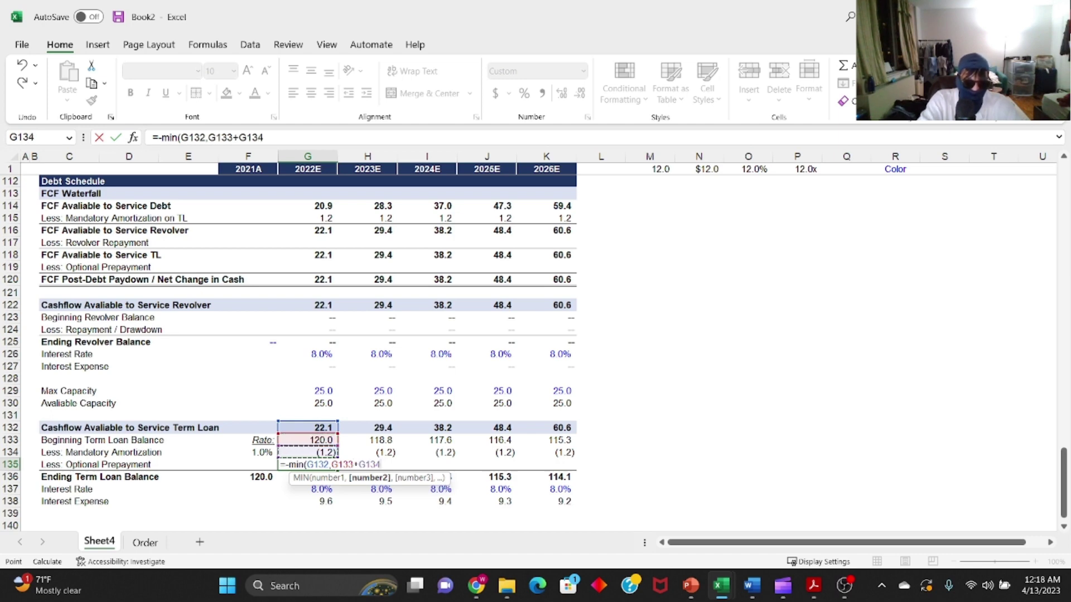
pyautogui.write(')')
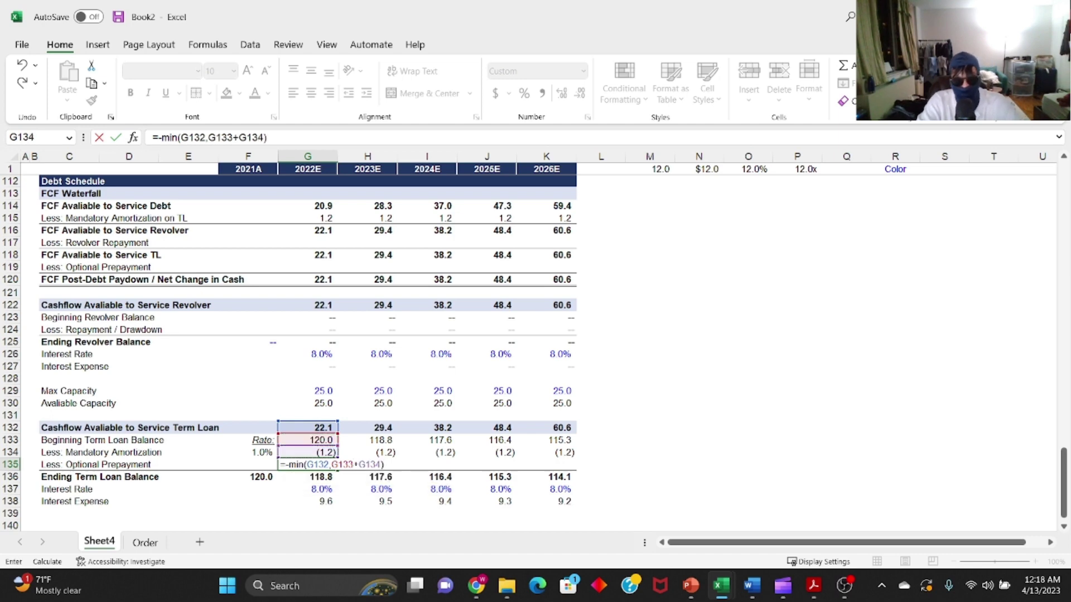
pyautogui.press('Return')
# - Copy the G135 Optional Prepayment formula across the row through 2026E in K135
pyautogui.press('Up')
pyautogui.hotkey('ctrl', 'c')
pyautogui.press('Up')
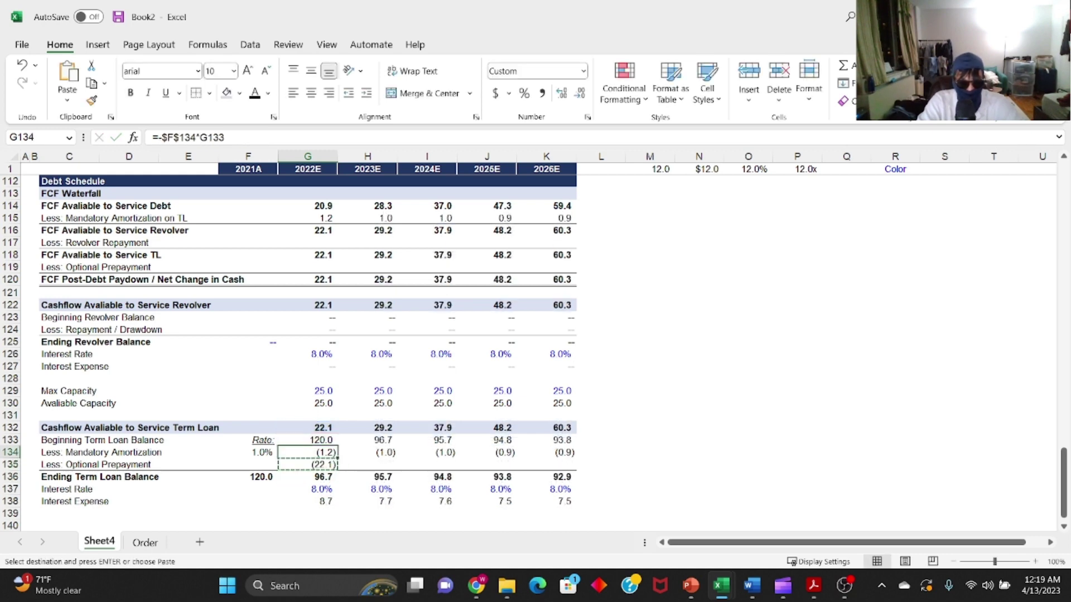
pyautogui.hotkey('ctrl', 'Right')
pyautogui.press('Down')
pyautogui.hotkey('ctrl', 'shift', 'Left')
pyautogui.hotkey('ctrl', 'v')
pyautogui.press('Escape')
# - Check the cell references of the Optional Prepayment formulas for 2022E through 2025E in G135:J135
pyautogui.press('Left')
pyautogui.press('Left')
pyautogui.press('Left')
pyautogui.press('Left')
pyautogui.press('F2')
pyautogui.press('Escape')
pyautogui.press('Right')
pyautogui.press('Right')
pyautogui.press('F2')
pyautogui.press('Escape')
pyautogui.press('Right')
pyautogui.press('F2')
pyautogui.press('Escape')
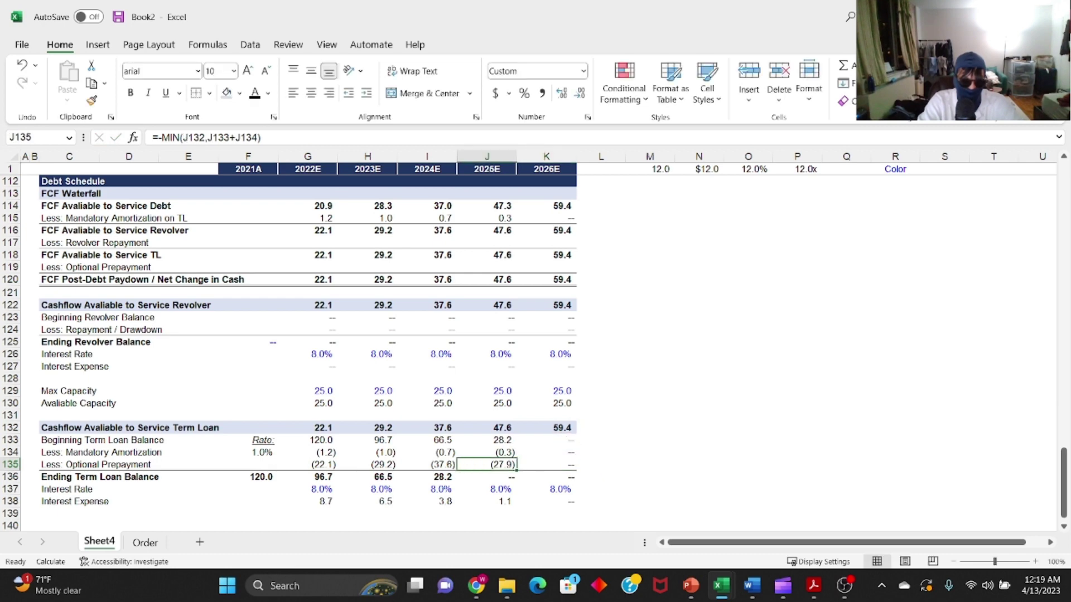
pyautogui.press('Left')
pyautogui.press('Left')
pyautogui.press('Left')
pyautogui.press('F2')
pyautogui.press('Escape')
pyautogui.press('Right')
pyautogui.press('F2')
pyautogui.press('Escape')
pyautogui.press('Right')
pyautogui.press('F2')
pyautogui.press('Escape')
pyautogui.press('Right')
# - Check the negated Mandatory Amortization formulas in row 134, inspecting the 2024E cell references in I134
pyautogui.press('Left')
pyautogui.press('Left')
pyautogui.press('Up')
pyautogui.press('Left')
pyautogui.press('Right')
pyautogui.press('Right')
pyautogui.press('F2')
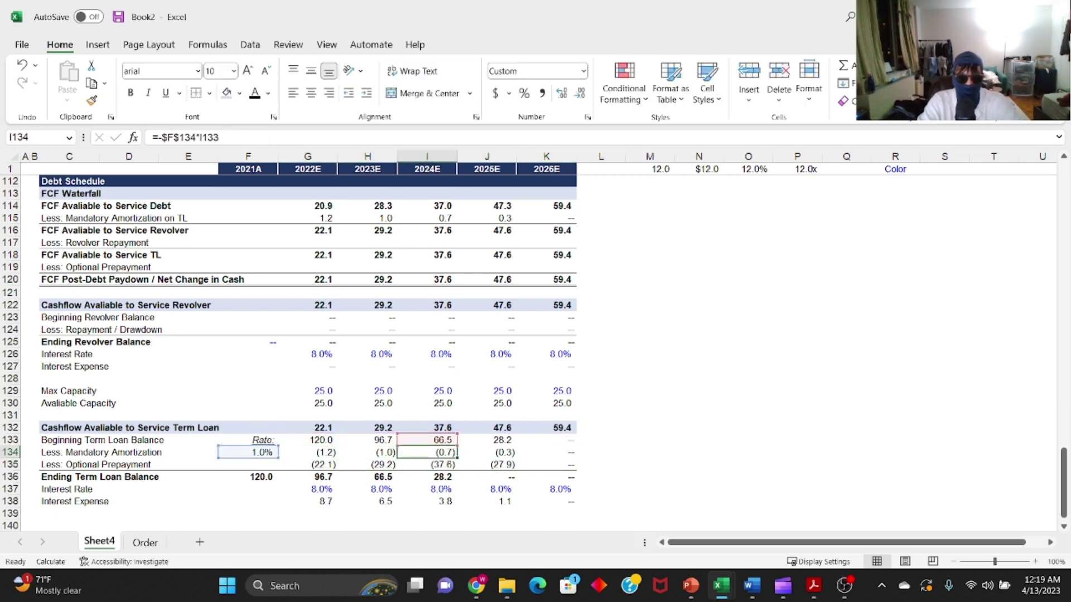
pyautogui.press('Escape')
pyautogui.press('Right')
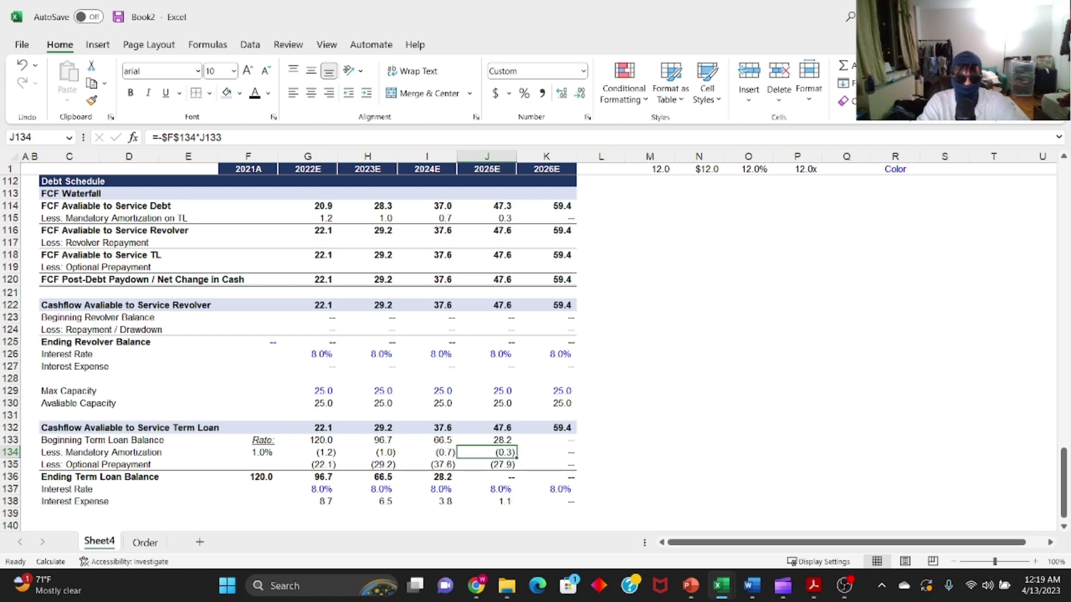
# - Review the Cashflow Available to Service Term Loan in G132:K132 and the references of the 2022E Optional Prepayment formula in G135
pyautogui.press('Left')
pyautogui.press('Left')
pyautogui.press('Left')
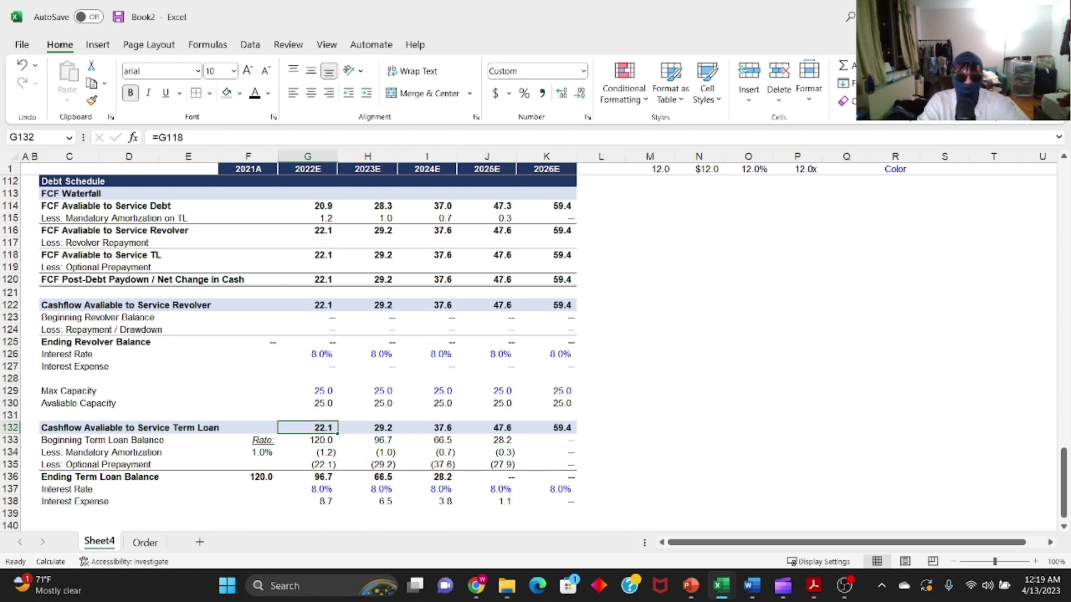
pyautogui.hotkey('ctrl', 'shift', 'Right')
pyautogui.press('Down')
pyautogui.press('Down')
pyautogui.press('Down')
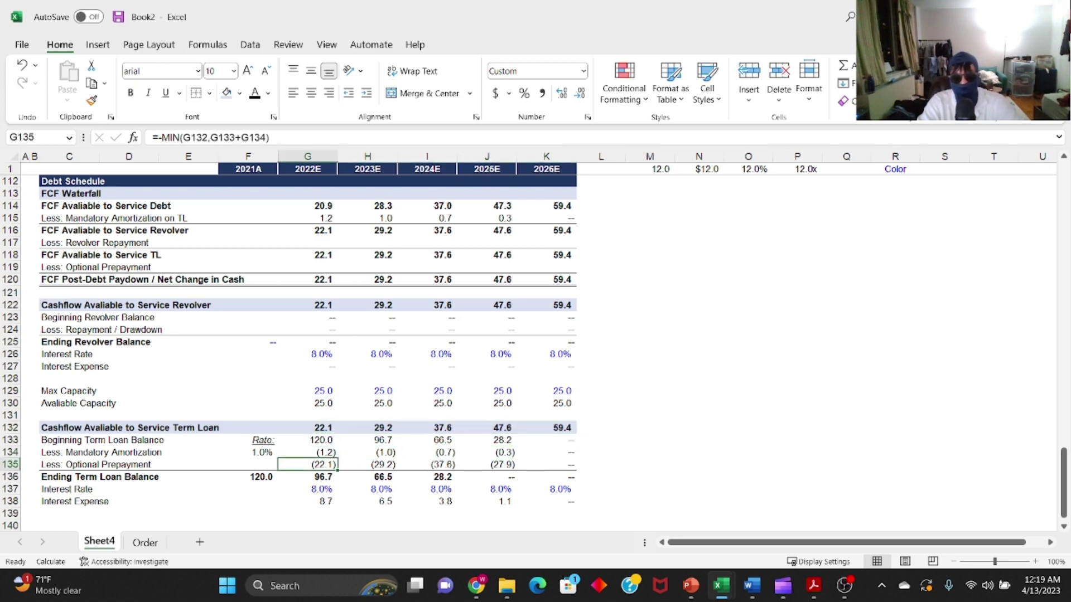
pyautogui.press('F2')
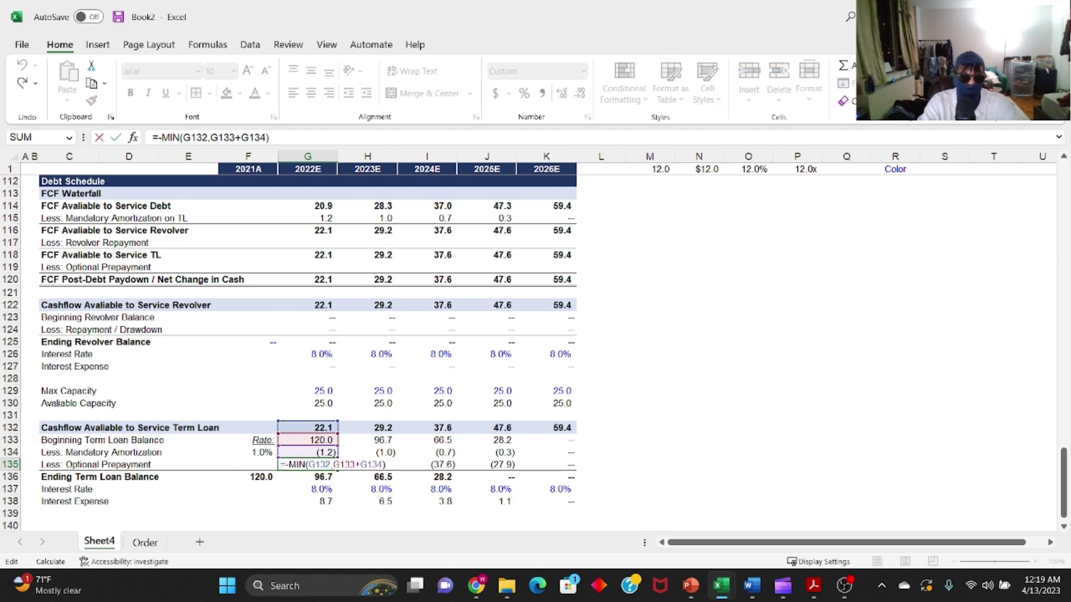
# - Check the cell references of the term loan's beginning balance, mandatory amortization and optional prepayment formulas in G133:J135
pyautogui.press('Escape')
pyautogui.press('Up')
pyautogui.press('Up')
pyautogui.press('F2')
pyautogui.press('Escape')
pyautogui.press('Down')
pyautogui.press('F2')
pyautogui.press('Escape')
pyautogui.press('Up')
pyautogui.press('F2')
pyautogui.press('Escape')
pyautogui.press('Down')
pyautogui.press('Right')
pyautogui.press('F2')
pyautogui.press('Escape')
pyautogui.press('Down')
pyautogui.press('Right')
pyautogui.press('F2')
pyautogui.press('Escape')
pyautogui.press('Right')
pyautogui.press('F2')
pyautogui.press('Escape')
pyautogui.press('Left')
pyautogui.press('Down')
pyautogui.press('Left')
pyautogui.press('Left')
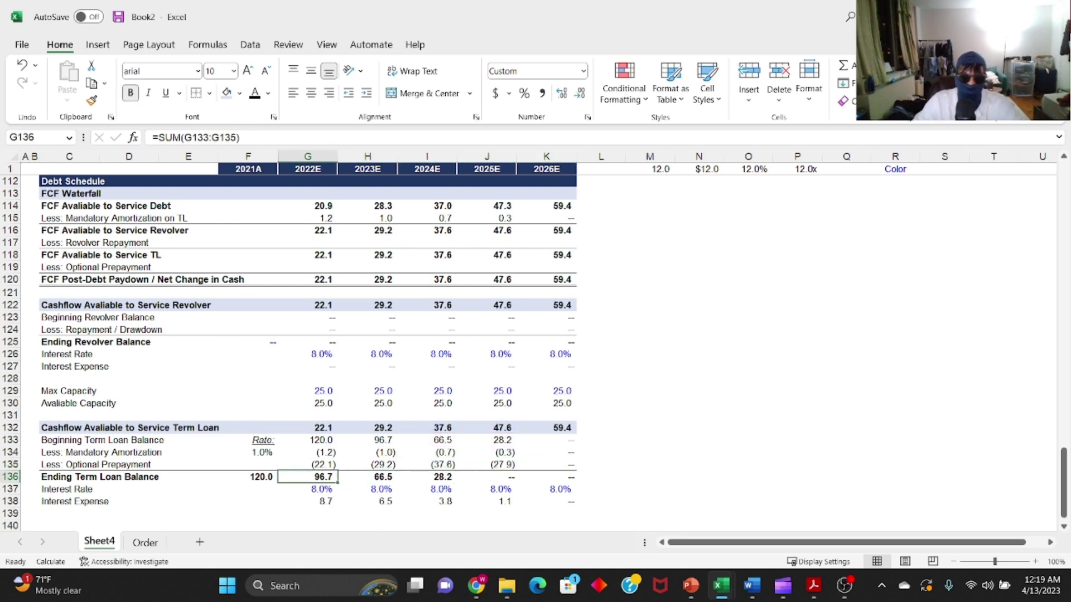
pyautogui.scroll(1, 413, 245)
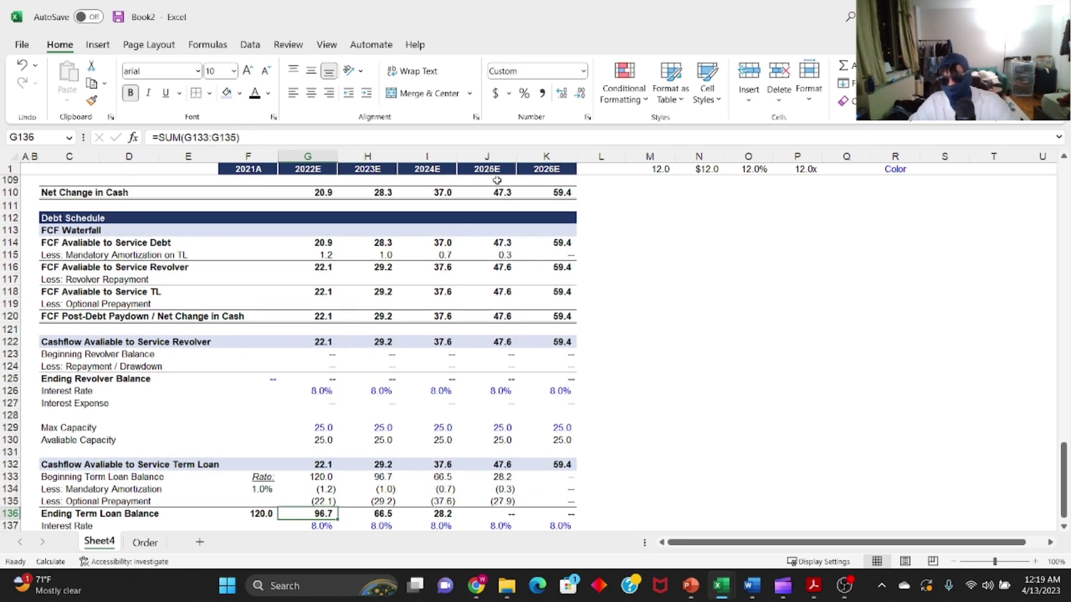
pyautogui.scroll(-3, 449, 328)
pyautogui.click(98, 354)
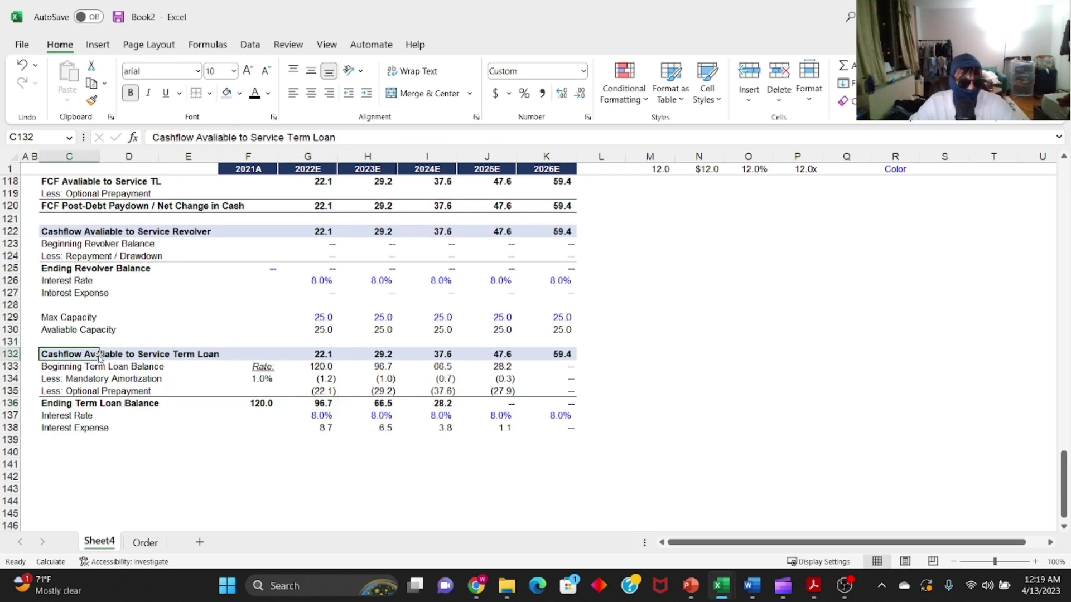
pyautogui.hotkey('shift', 'space')
pyautogui.hotkey('ctrl', 'c')
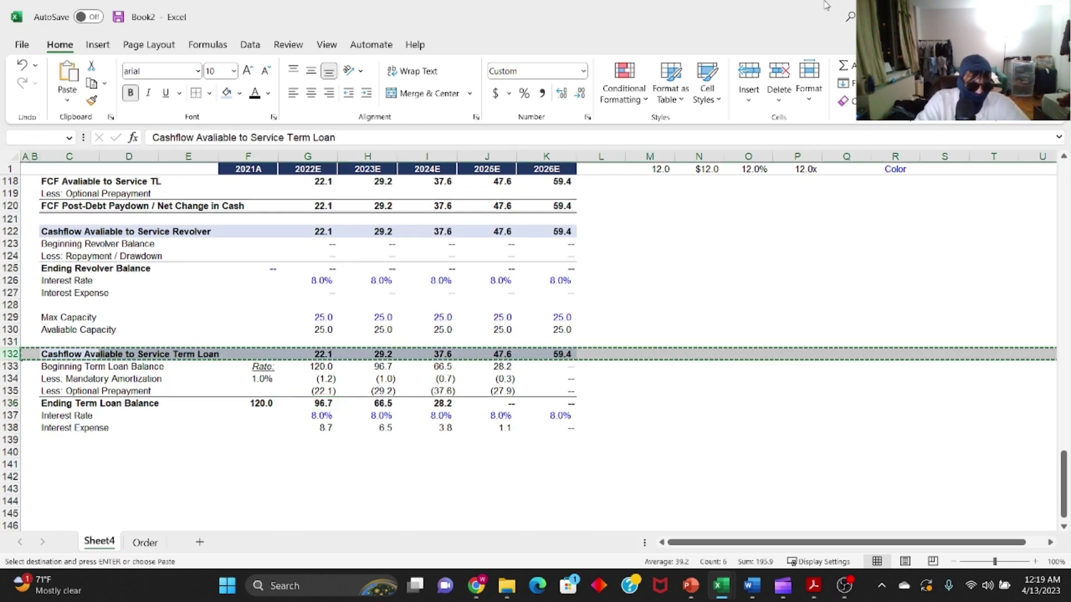
pyautogui.press('Up')
pyautogui.press('Up')
pyautogui.press('Up')
pyautogui.press('Up')
pyautogui.press('Up')
pyautogui.press('Escape')
# - Copy the revolver block in rows 122 to 126 and paste it below the term loan section, starting at row 140
pyautogui.press('Up')
pyautogui.press('Up')
pyautogui.press('Up')
pyautogui.press('Up')
pyautogui.press('Up')
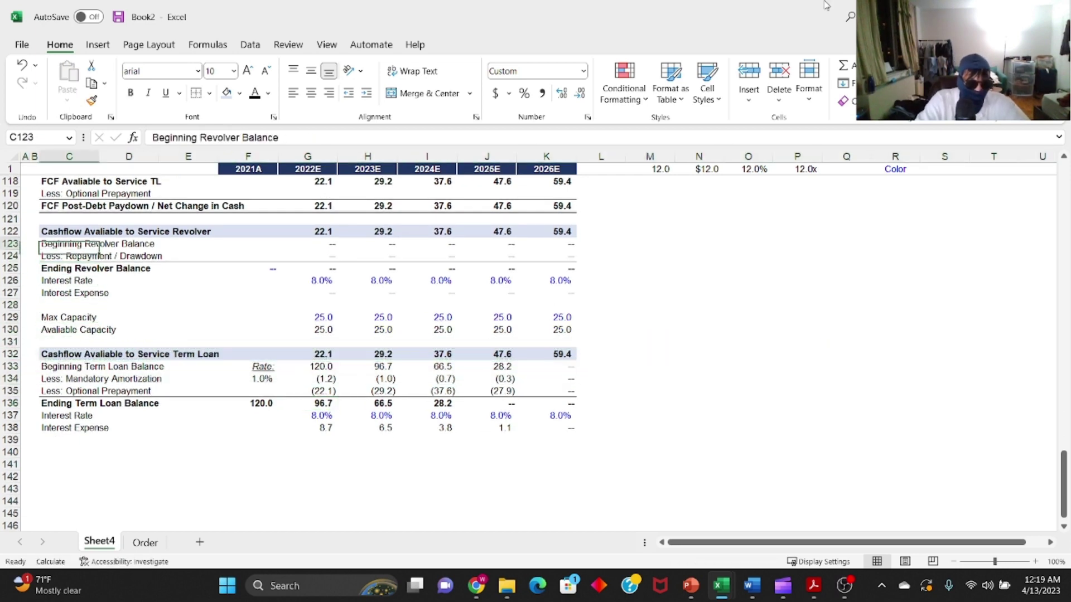
pyautogui.hotkey('shift', 'space')
pyautogui.hotkey('shift', 'Down')
pyautogui.hotkey('shift', 'Down')
pyautogui.hotkey('shift', 'Down')
pyautogui.hotkey('shift', 'Down')
pyautogui.hotkey('shift', 'Down')
pyautogui.hotkey('shift', 'Down')
pyautogui.hotkey('shift', 'Up')
pyautogui.hotkey('shift', 'Up')
pyautogui.hotkey('ctrl', 'c')
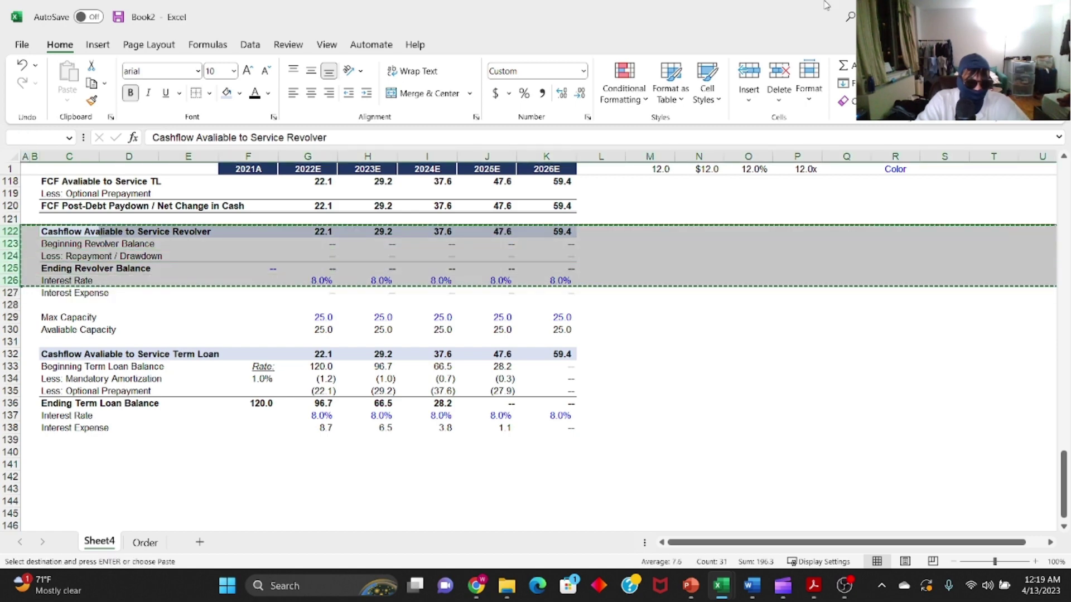
pyautogui.press('Down')
pyautogui.press('Down')
pyautogui.press('Down')
pyautogui.press('Down')
pyautogui.press('Down')
pyautogui.press('Down')
pyautogui.press('Down')
pyautogui.press('Down')
pyautogui.press('Down')
pyautogui.press('Down')
pyautogui.press('Down')
pyautogui.press('Down')
pyautogui.press('Down')
pyautogui.press('Down')
pyautogui.press('Down')
pyautogui.press('Down')
pyautogui.press('Down')
pyautogui.press('Down')
pyautogui.hotkey('shift', 'space')
pyautogui.press('Return')
# - Retitle the pasted block's header in C140 as "Cashflow Avaliable to Service PIK"
pyautogui.press('Down')
pyautogui.press('Up')
pyautogui.press('F2')
pyautogui.hotkey('shift', 'Home')
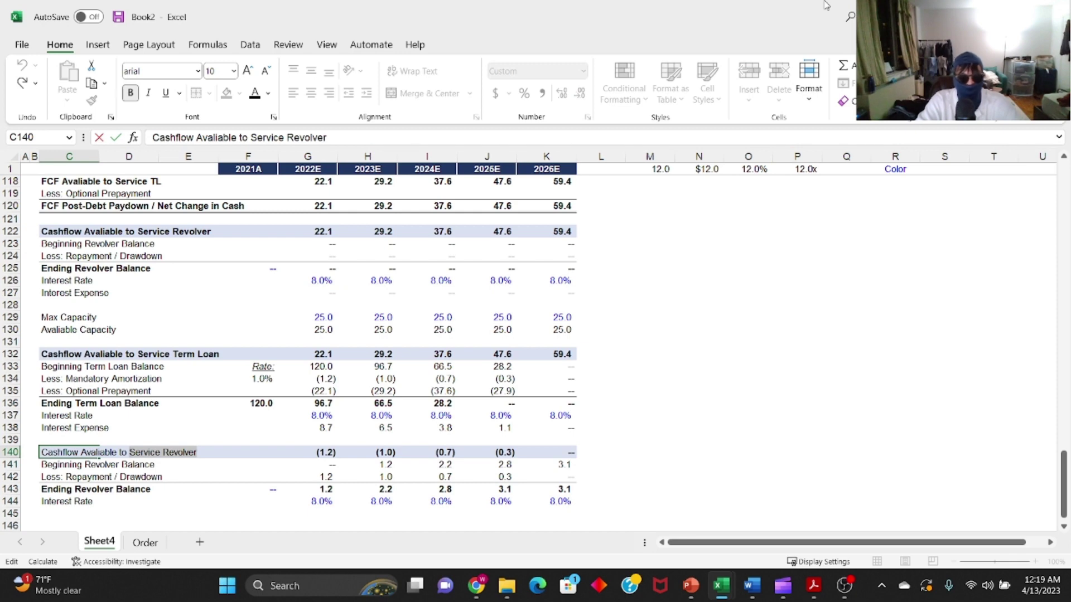
pyautogui.write('PIK')
pyautogui.press('Return')
# - Clear the pasted cash flow formulas from the PIK header row in G140:K140
pyautogui.press('Up')
pyautogui.press('Right')
pyautogui.press('Right')
pyautogui.press('Right')
pyautogui.press('Right')
pyautogui.write('=')
pyautogui.scroll(2, 407, 346)
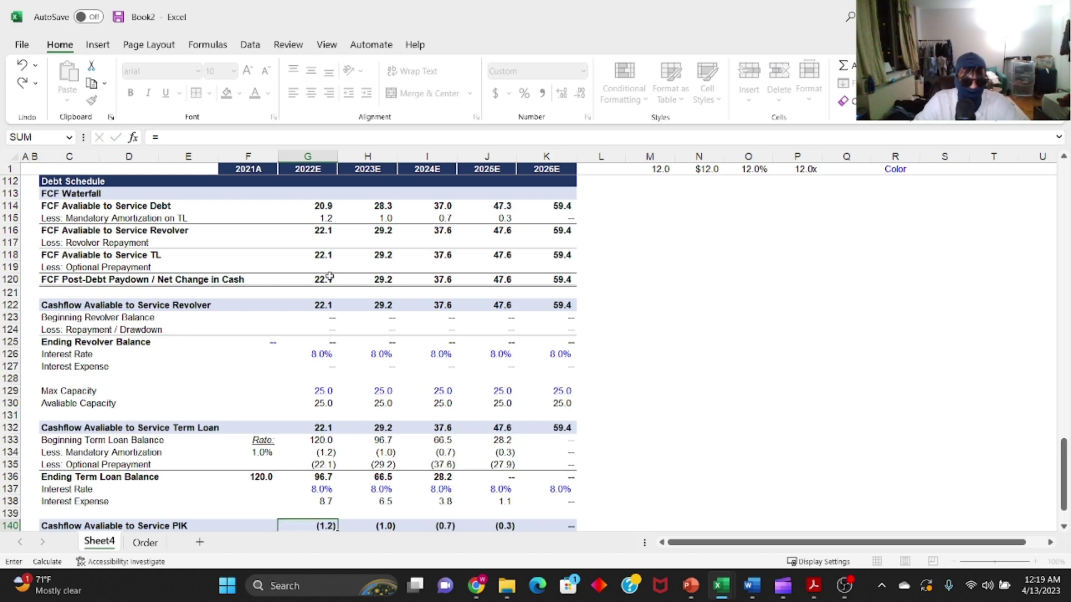
pyautogui.press('Escape')
pyautogui.hotkey('ctrl', 'shift', 'Right')
pyautogui.press('Delete')
pyautogui.press('Down')
pyautogui.press('Up')
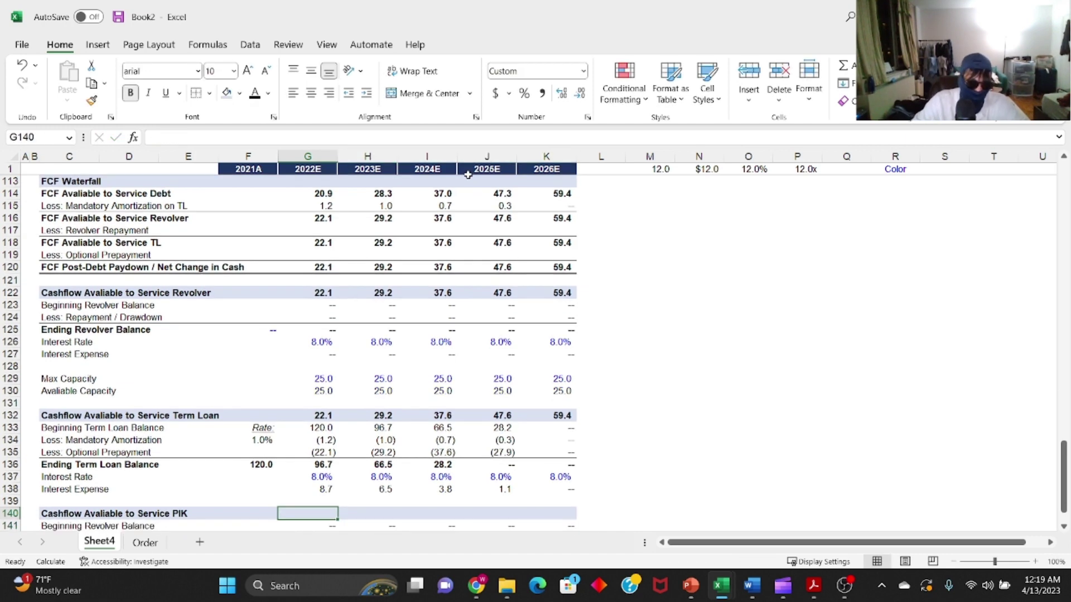
# - Rename the C141 label as "Beginning PIK Balance"
pyautogui.scroll(-2, 360, 386)
pyautogui.press('Down')
pyautogui.press('Down')
pyautogui.press('Left')
pyautogui.press('Left')
pyautogui.press('Left')
pyautogui.press('Left')
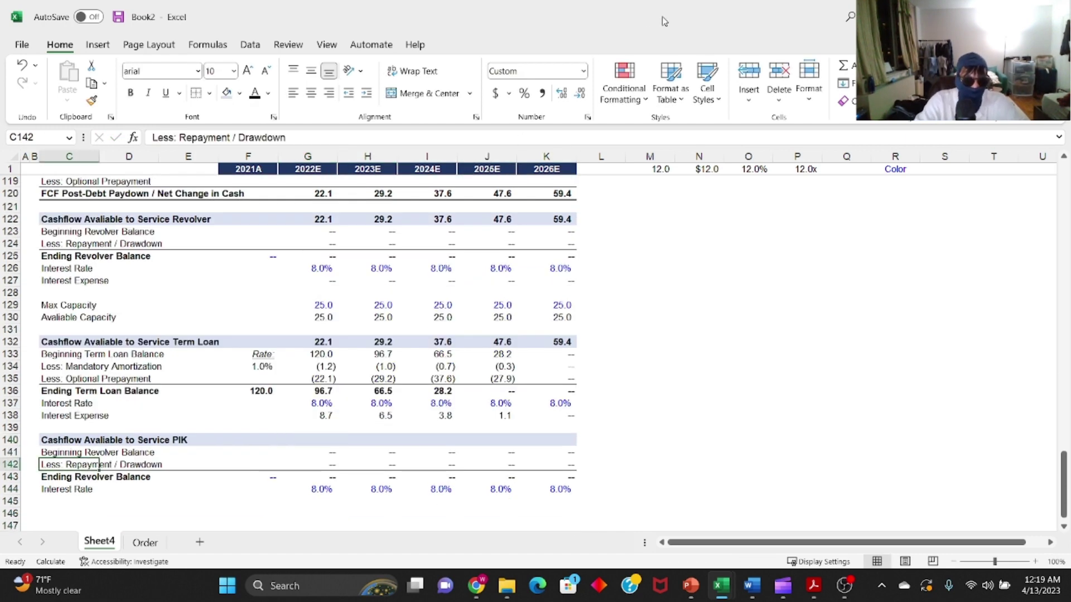
pyautogui.press('Up')
pyautogui.press('F2')
pyautogui.write('PIK')
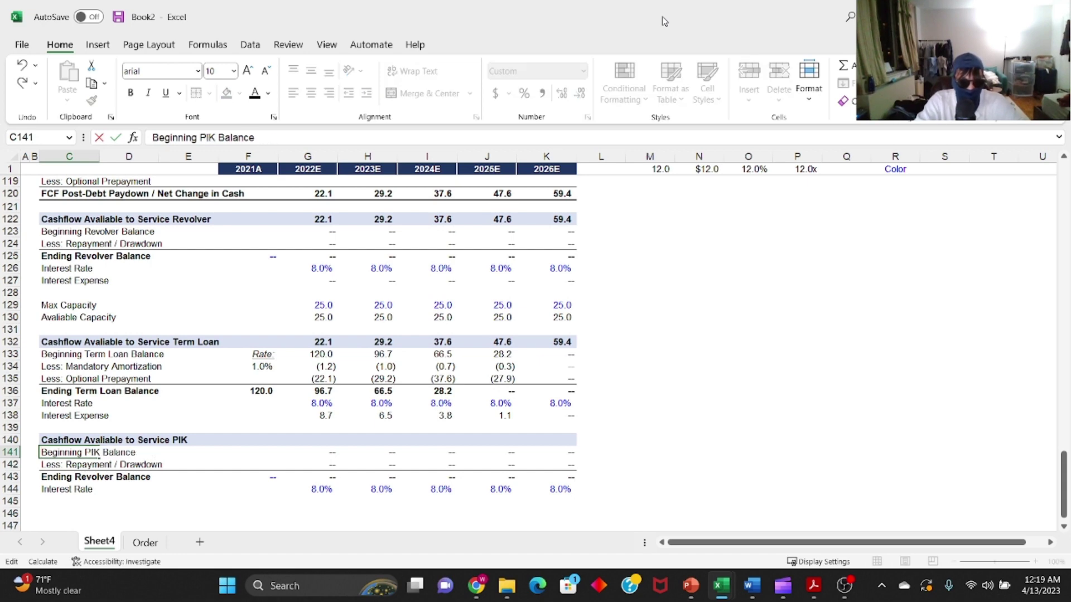
pyautogui.press('Return')
# - Link the PIK block's 2021A ending balance in F143 to F77, following the term loan formula in F136, and make its font black
pyautogui.press('Down')
pyautogui.press('Right')
pyautogui.press('Right')
pyautogui.press('Right')
pyautogui.write('=')
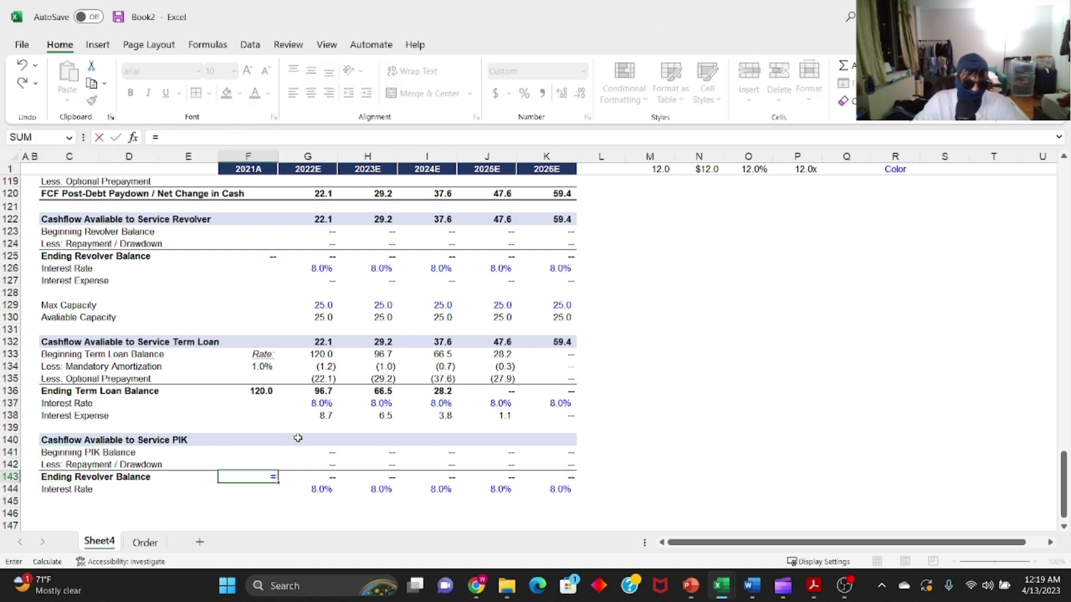
pyautogui.press('Escape')
pyautogui.press('Up')
pyautogui.press('Up')
pyautogui.press('Up')
pyautogui.press('Up')
pyautogui.press('Up')
pyautogui.press('Up')
pyautogui.hotkey('shift', 'Up')
pyautogui.press('Up')
pyautogui.write('=F76')
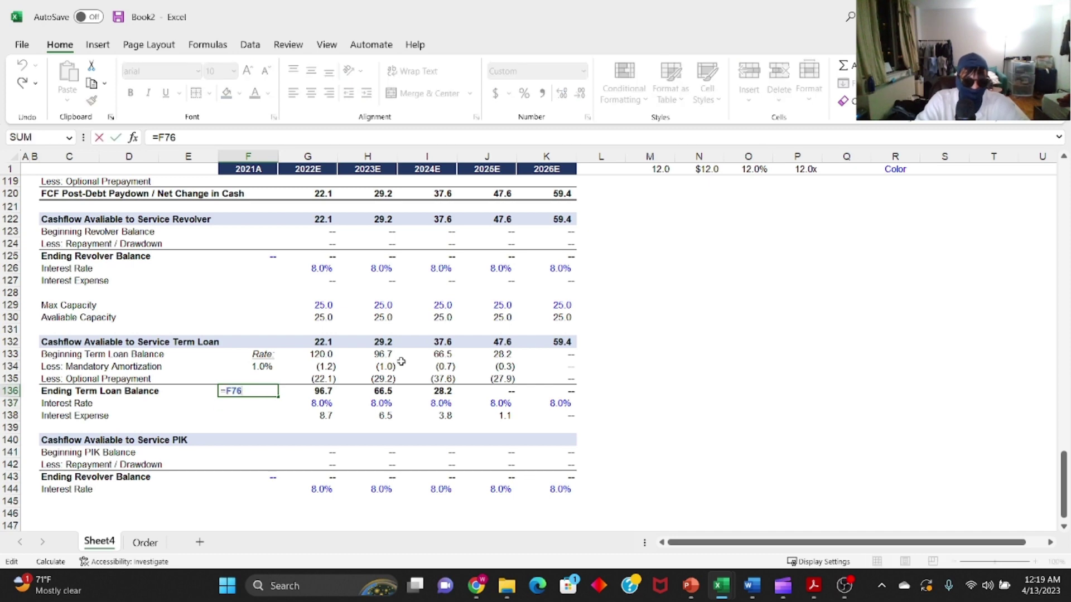
pyautogui.press('Return')
pyautogui.hotkey('ctrl', 'Down')
pyautogui.press('F2')
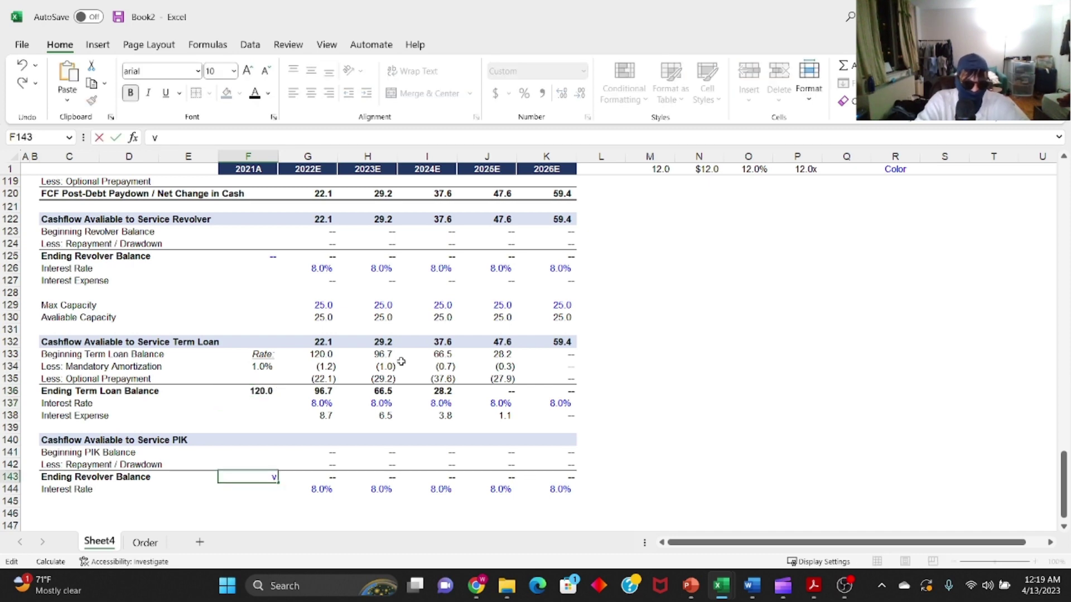
pyautogui.press('BackSpace')
pyautogui.hotkey('ctrl', 'v')
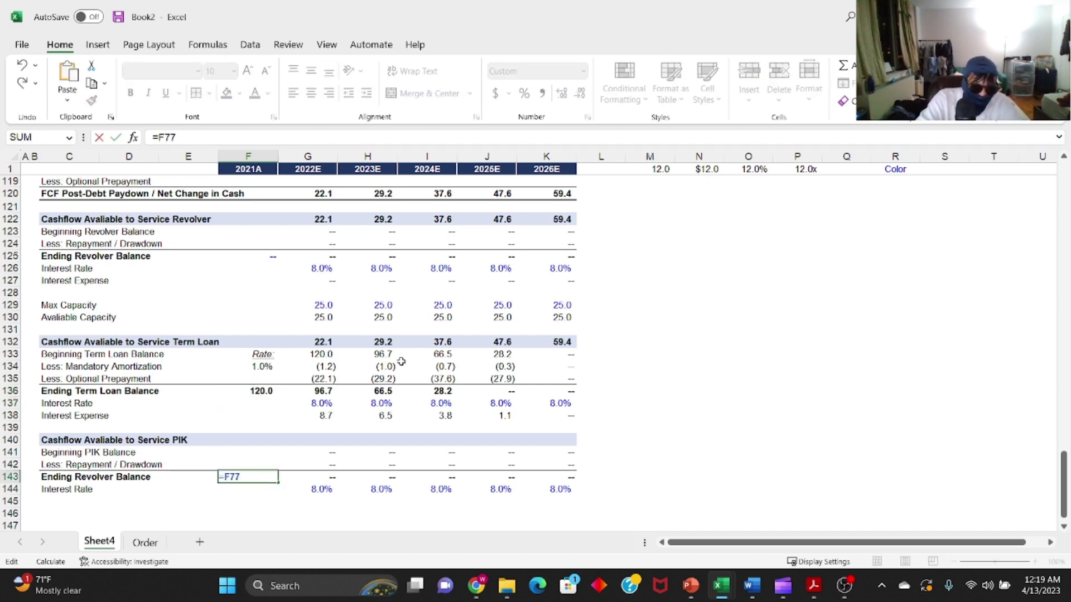
pyautogui.hotkey('ctrl', 'Return')
pyautogui.hotkey('alt', 'h')
pyautogui.press('f')
pyautogui.press('c')
pyautogui.press('Return')
pyautogui.press('Down')
pyautogui.press('Up')
# - Clear the pasted Repayment / Drawdown formulas from the PIK block in G142:K142
pyautogui.press('Right')
pyautogui.press('Left')
pyautogui.press('Right')
pyautogui.press('Right')
pyautogui.press('Right')
pyautogui.press('Up')
pyautogui.press('Left')
pyautogui.press('Left')
pyautogui.hotkey('ctrl', 'shift', 'Right')
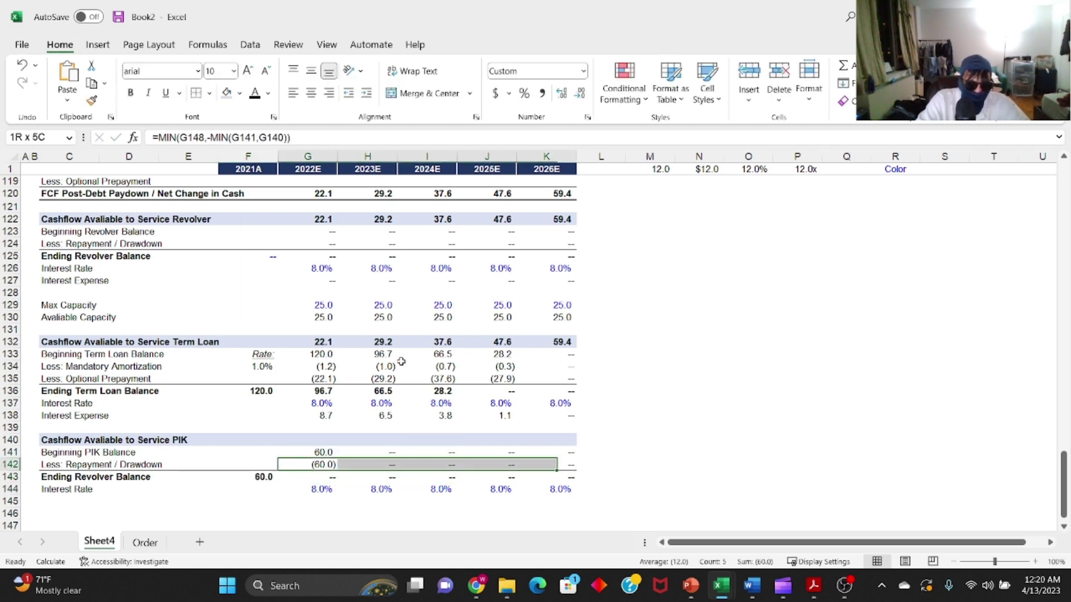
pyautogui.press('Delete')
pyautogui.press('Down')
pyautogui.press('Up')
pyautogui.press('Down')
pyautogui.press('Up')
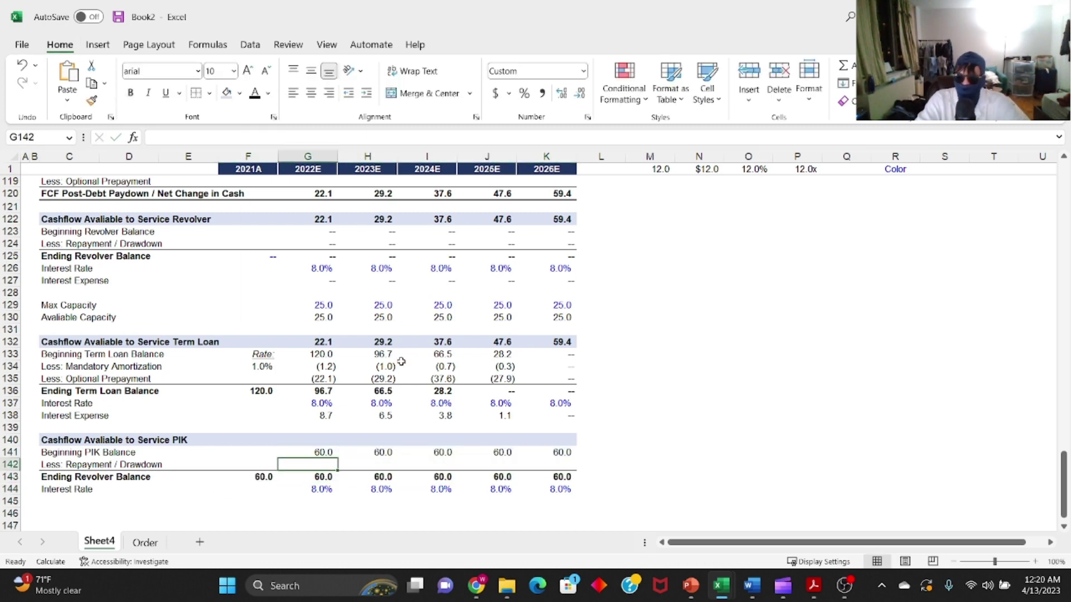
# - Calculate the 2022E PIK accrual in G142 as interest rate times beginning balance, =G144*G141
pyautogui.write('=')
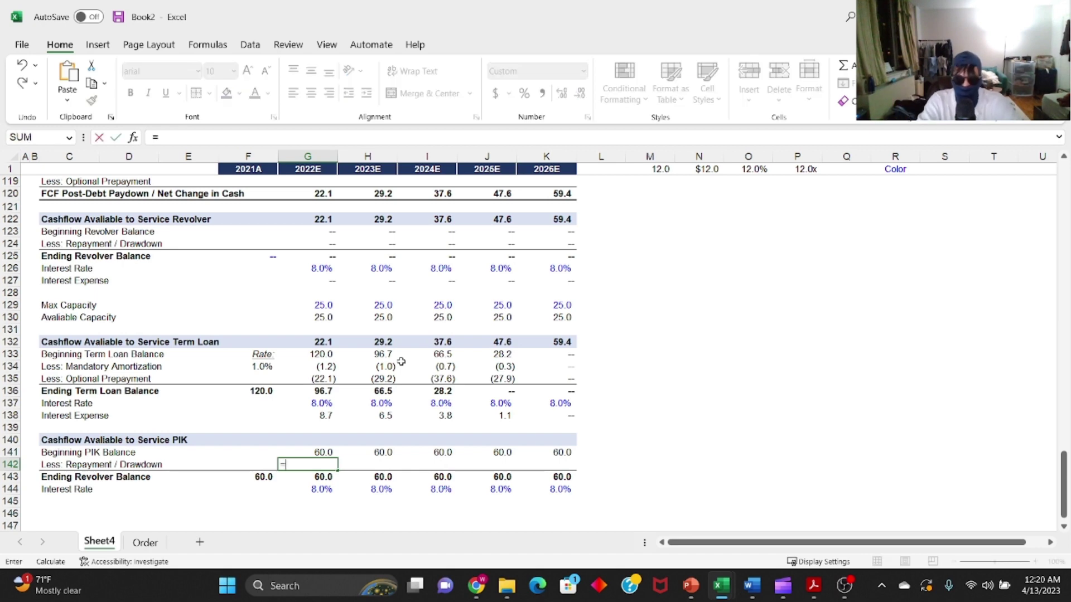
pyautogui.press('Down')
pyautogui.press('Down')
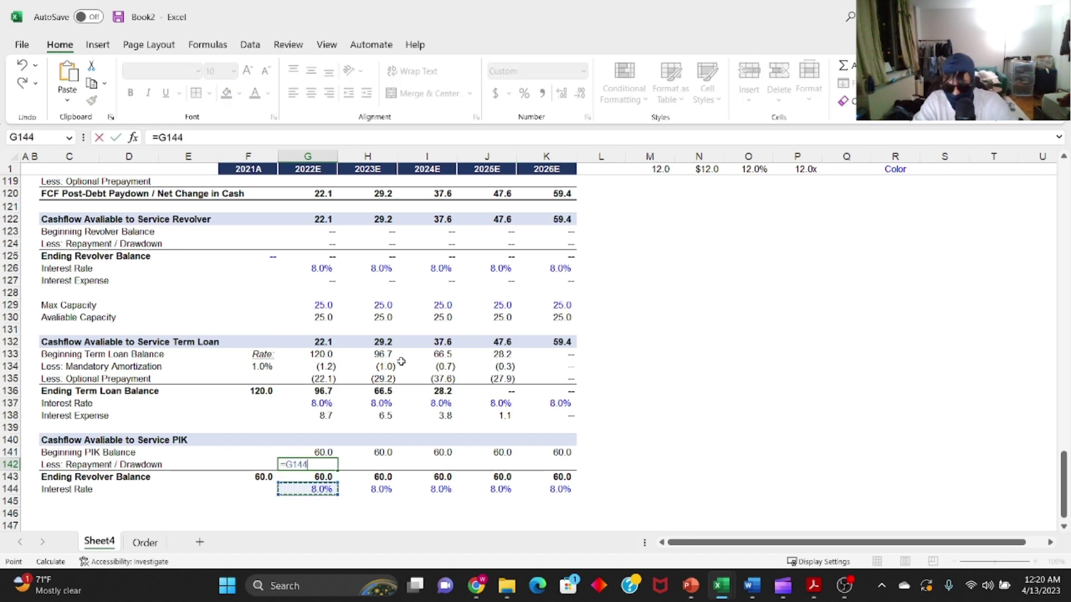
pyautogui.write('*')
pyautogui.press('Up')
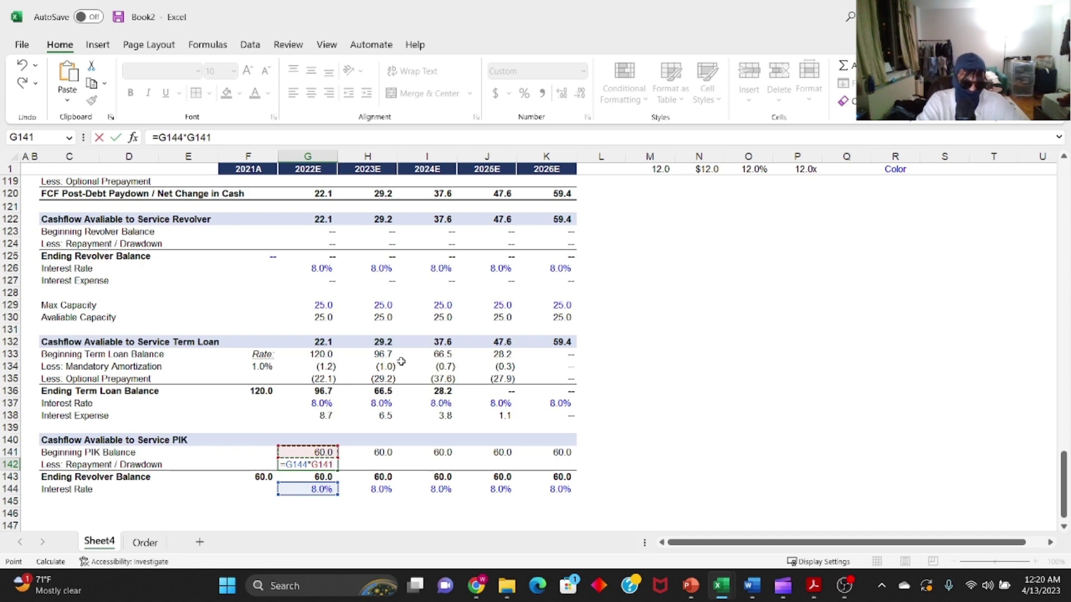
pyautogui.hotkey('ctrl', 'Return')
# - Copy the 2022E PIK accrual formula in G142 across to 2026E in K142
pyautogui.hotkey('ctrl', 'c')
pyautogui.hotkey('shift', 'Right')
pyautogui.hotkey('shift', 'Right')
pyautogui.hotkey('shift', 'Right')
pyautogui.hotkey('shift', 'Right')
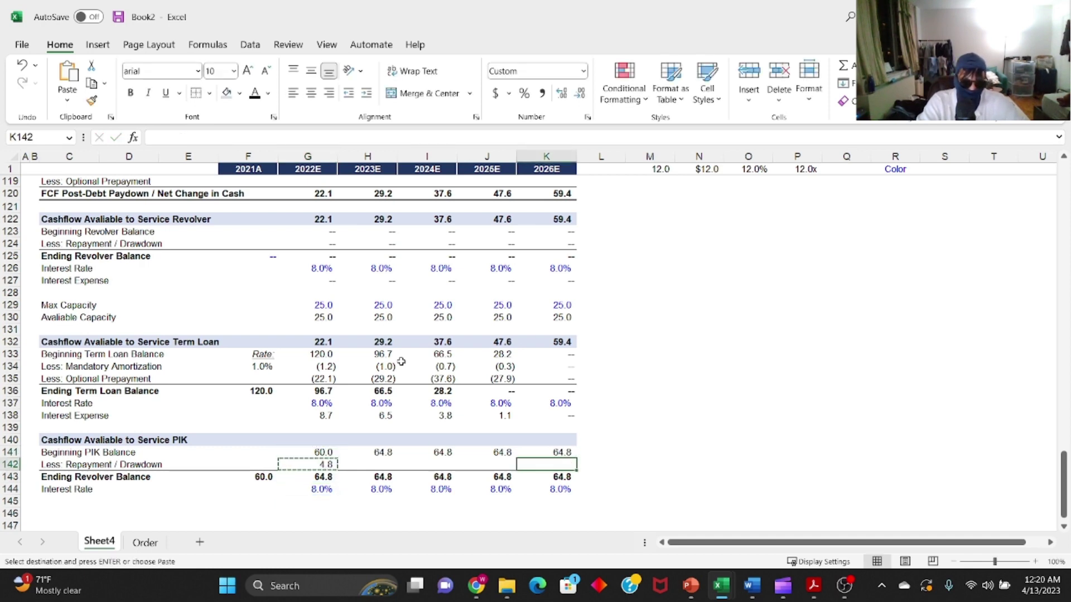
pyautogui.hotkey('ctrl', 'v')
# - Examine the PIK accrual formulas across row 142 to check which rate and beginning balance cells each year references
pyautogui.press('Left')
pyautogui.press('Left')
pyautogui.press('Left')
pyautogui.press('Left')
pyautogui.press('Left')
pyautogui.press('Right')
pyautogui.press('Down')
pyautogui.press('Up')
pyautogui.press('Down')
pyautogui.press('Up')
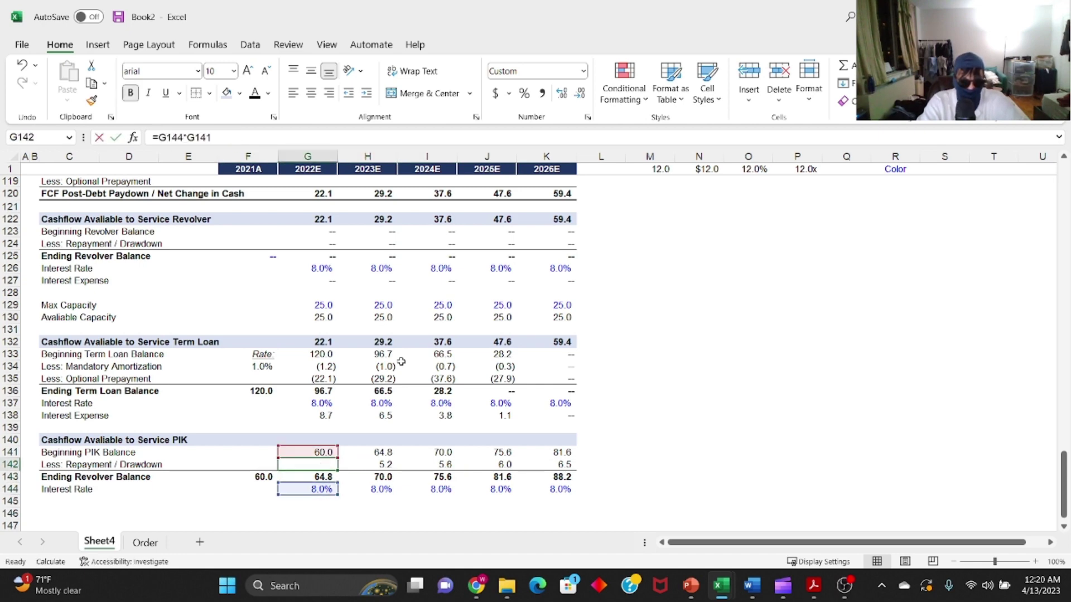
pyautogui.press('Right')
pyautogui.press('F2')
pyautogui.press('Escape')
pyautogui.press('Right')
pyautogui.press('Right')
pyautogui.press('Right')
pyautogui.press('F2')
pyautogui.press('Escape')
pyautogui.press('Left')
pyautogui.press('Left')
pyautogui.press('Left')
pyautogui.press('Left')
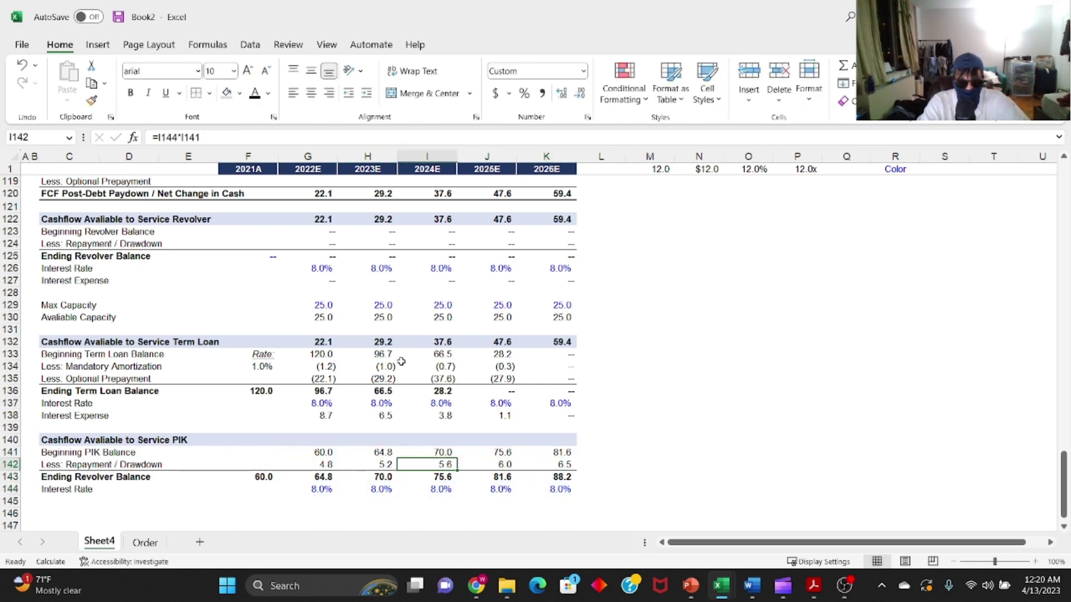
pyautogui.press('F2')
pyautogui.press('Tab')
pyautogui.press('F2')
pyautogui.press('Tab')
pyautogui.press('F2')
pyautogui.press('Tab')
pyautogui.press('F2')
pyautogui.press('Tab')
pyautogui.press('F2')
pyautogui.press('Escape')
# - Link the PIK interest rate in G144 to =$J$23 and fill it across to K144 in black font
pyautogui.press('Left')
pyautogui.press('Left')
pyautogui.press('Left')
pyautogui.press('Left')
pyautogui.press('Down')
pyautogui.press('Down')
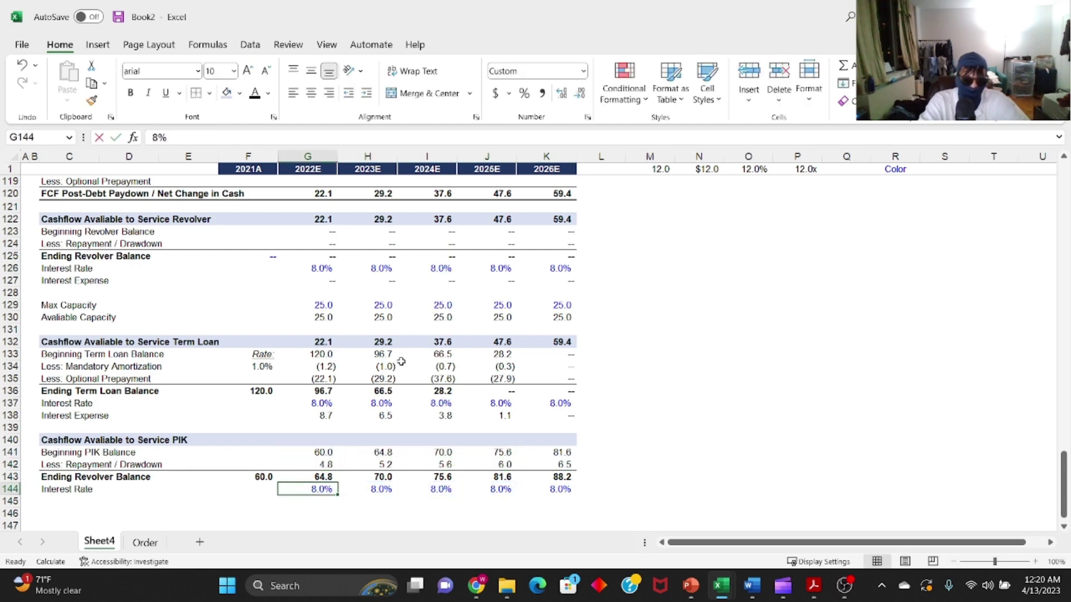
pyautogui.write('=')
pyautogui.scroll(20, 364, 316)
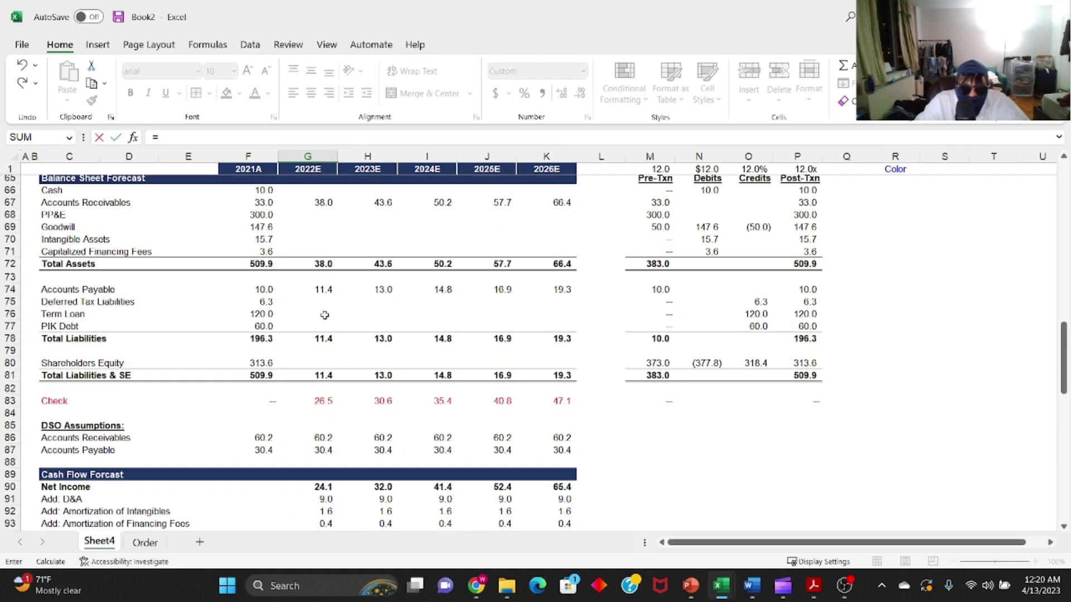
pyautogui.scroll(1, 365, 316)
pyautogui.click(487, 285)
pyautogui.press('F4')
pyautogui.press('Return')
pyautogui.press('Up')
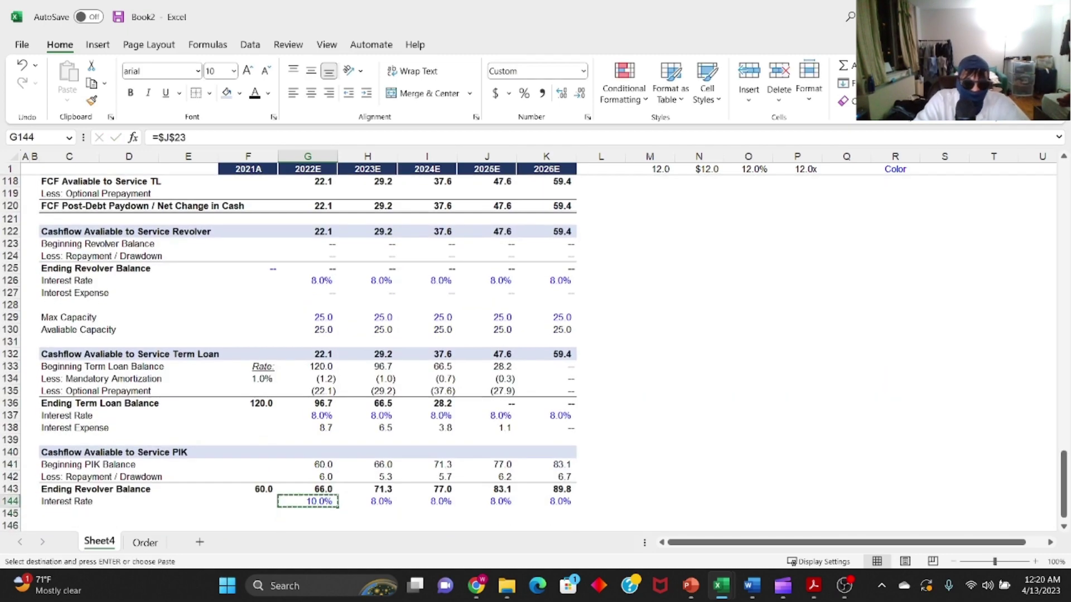
pyautogui.hotkey('ctrl', 'shift', 'Right')
pyautogui.hotkey('ctrl', 'r')
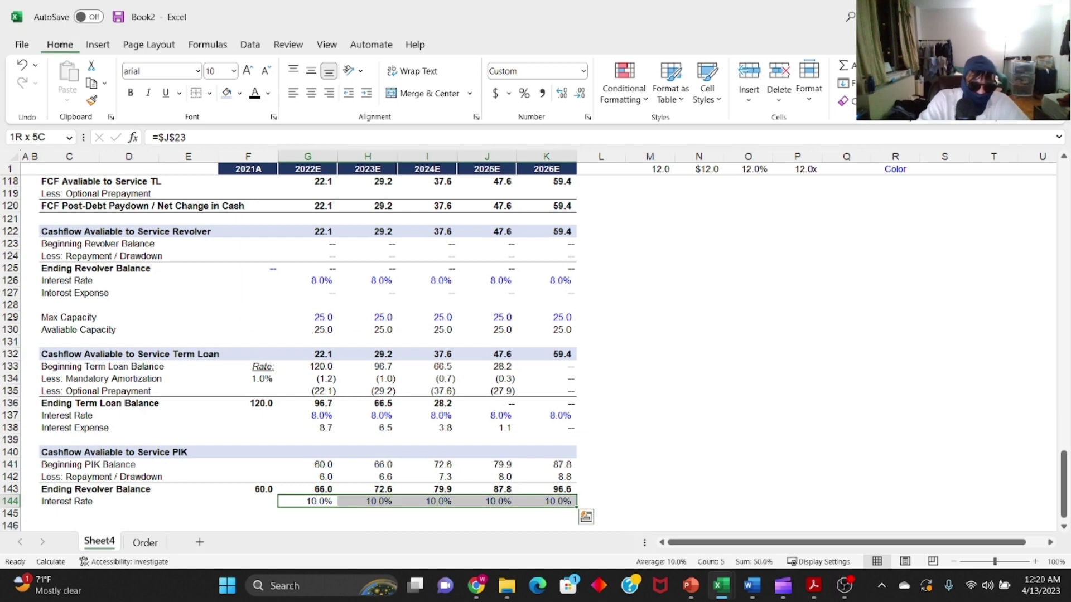
# - Make the font of the term loan interest rates in G137:K137 black
pyautogui.press('Up')
pyautogui.press('Up')
pyautogui.press('Up')
pyautogui.press('Up')
pyautogui.press('Up')
pyautogui.press('Up')
pyautogui.press('Up')
pyautogui.hotkey('shift', 'Right')
pyautogui.hotkey('shift', 'Right')
pyautogui.hotkey('shift', 'Right')
pyautogui.hotkey('shift', 'Right')
pyautogui.hotkey('alt', 'h')
pyautogui.press('f')
pyautogui.press('c')
pyautogui.press('Return')
# - Link the term loan interest rate in G137 to =$J$22 and fill it across to K137
pyautogui.press('Down')
pyautogui.press('Up')
pyautogui.write('=')
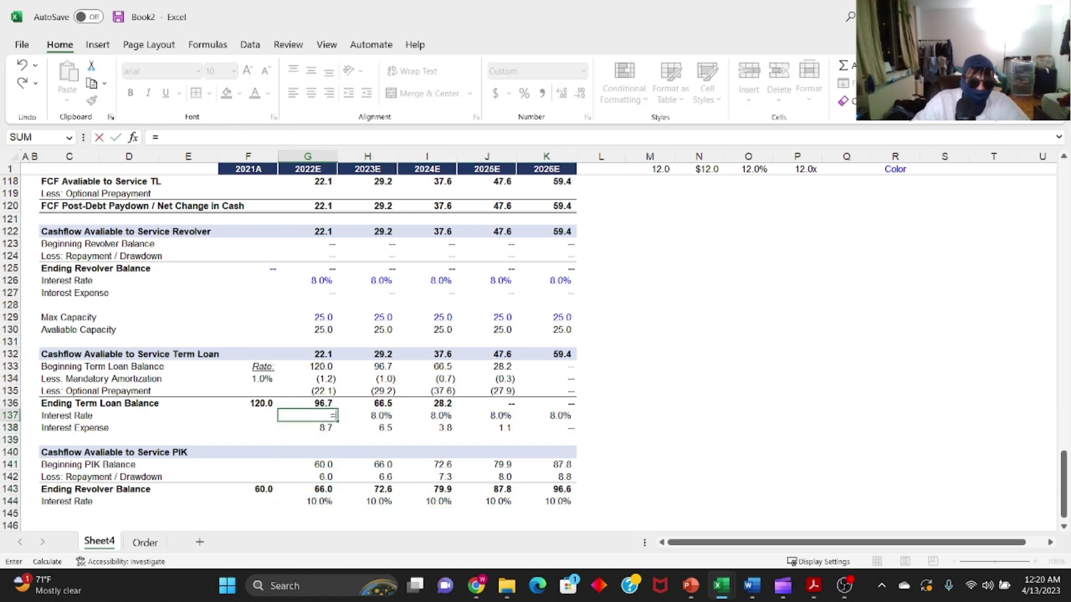
pyautogui.scroll(20, 421, 374)
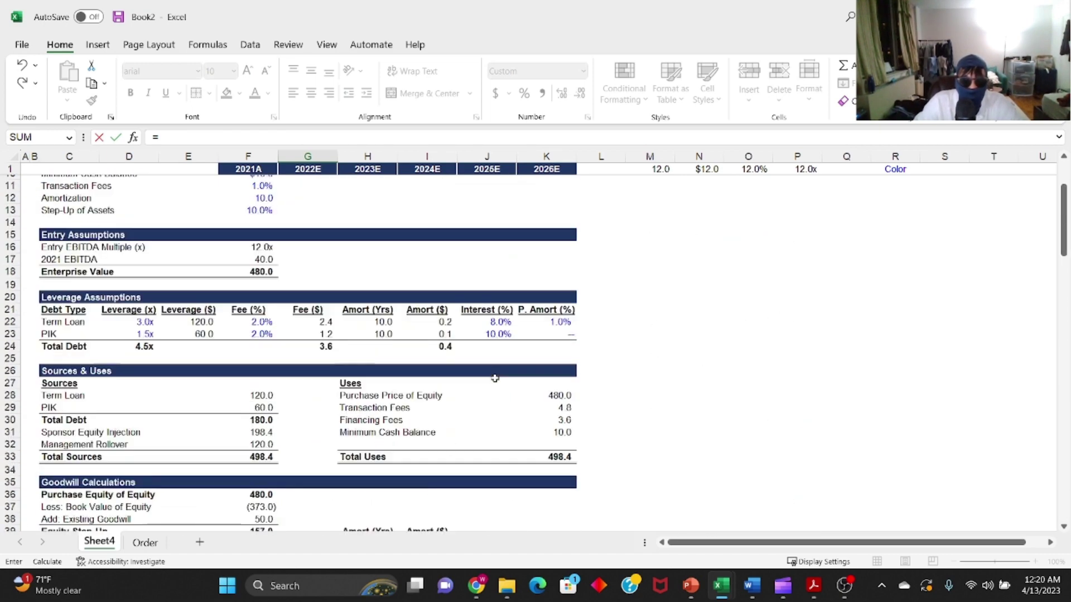
pyautogui.click(500, 323)
pyautogui.press('F4')
pyautogui.press('Return')
pyautogui.press('Up')
pyautogui.press('Up')
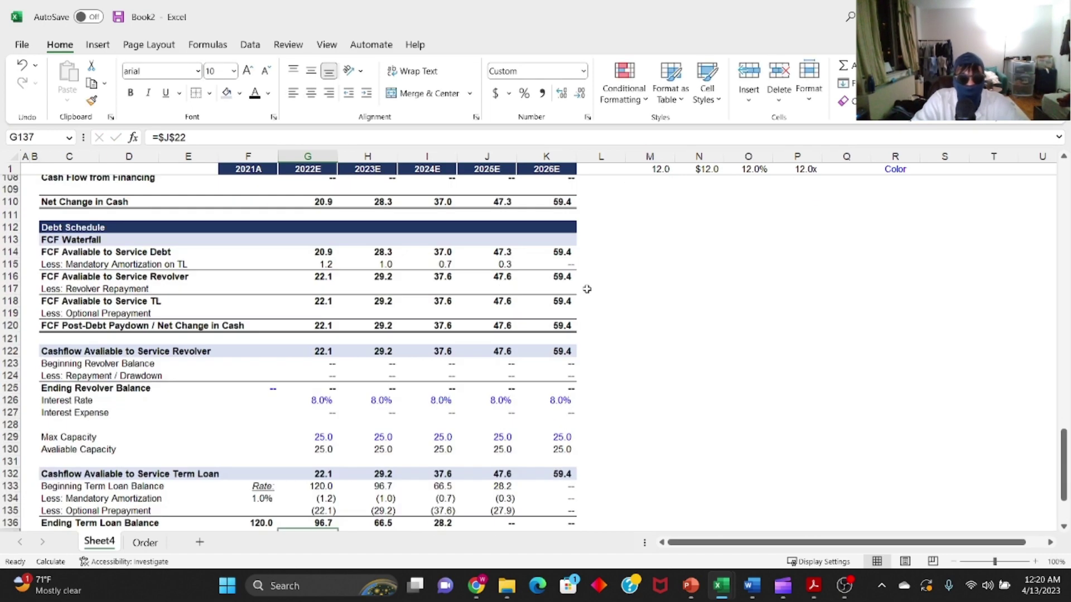
pyautogui.press('Down')
pyautogui.hotkey('ctrl', 'shift', 'Right')
pyautogui.hotkey('ctrl', 'r')
pyautogui.press('Down')
pyautogui.press('Up')
pyautogui.press('Right')
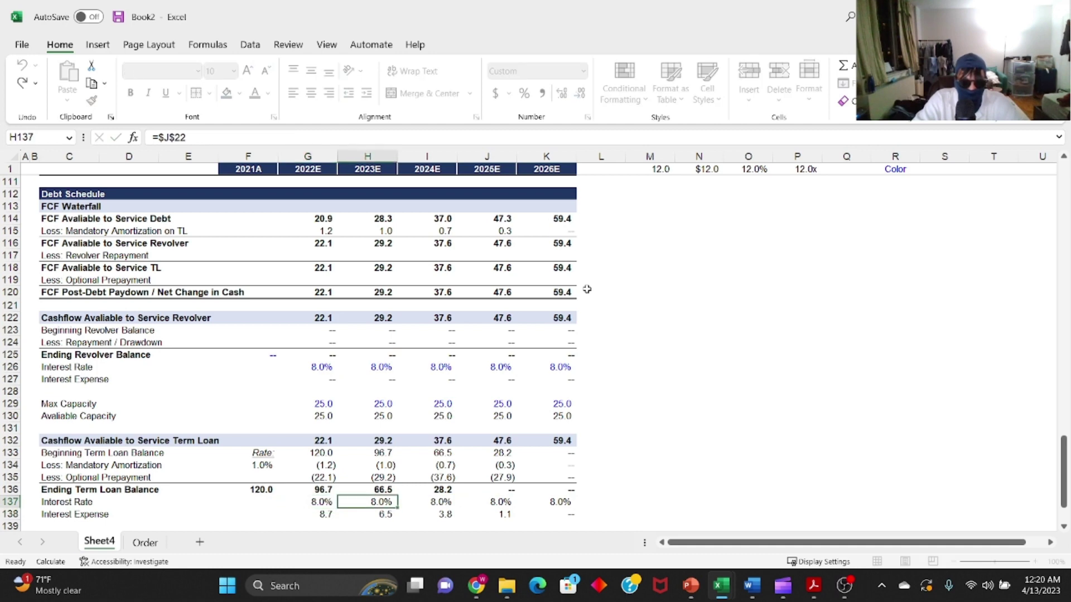
pyautogui.press('Right')
pyautogui.press('Right')
# - Copy the PIK section header row 140 to row 146 to head a new section
pyautogui.scroll(-8, 546, 255)
pyautogui.scroll(8, 347, 318)
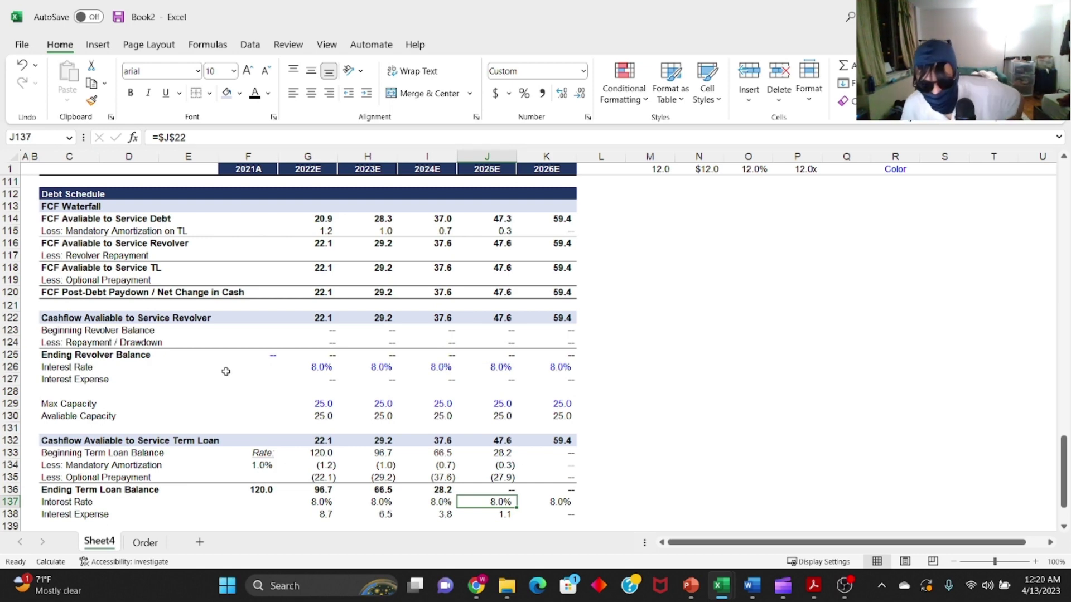
pyautogui.scroll(-3, 227, 373)
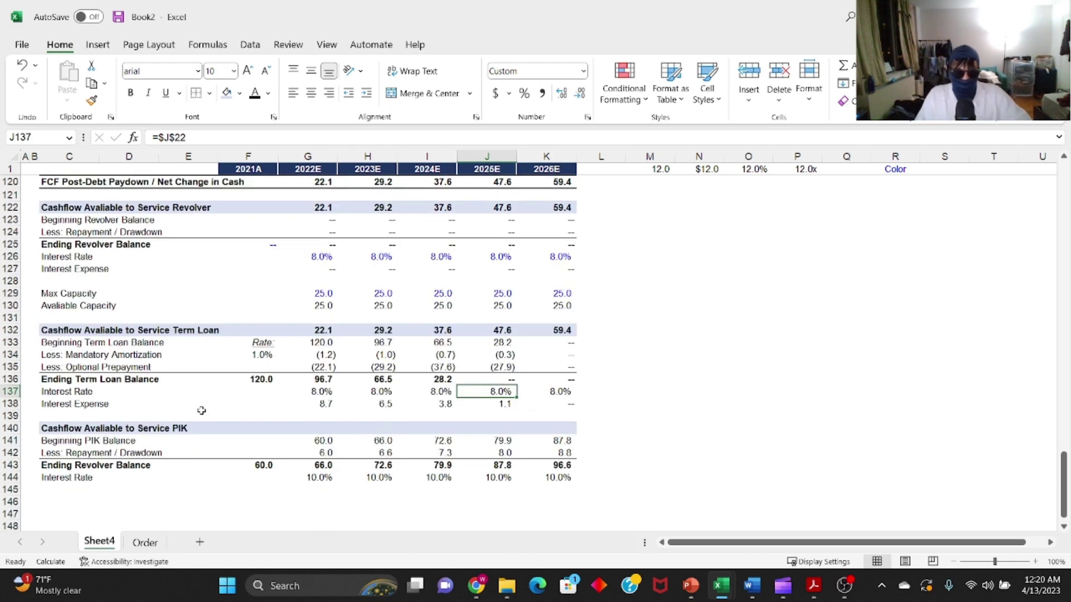
pyautogui.click(194, 428)
pyautogui.hotkey('shift', 'space')
pyautogui.hotkey('ctrl', 'c')
pyautogui.press('Down')
pyautogui.press('Down')
pyautogui.press('Down')
pyautogui.press('Down')
pyautogui.press('Left')
pyautogui.press('Down')
pyautogui.press('Down')
pyautogui.press('Left')
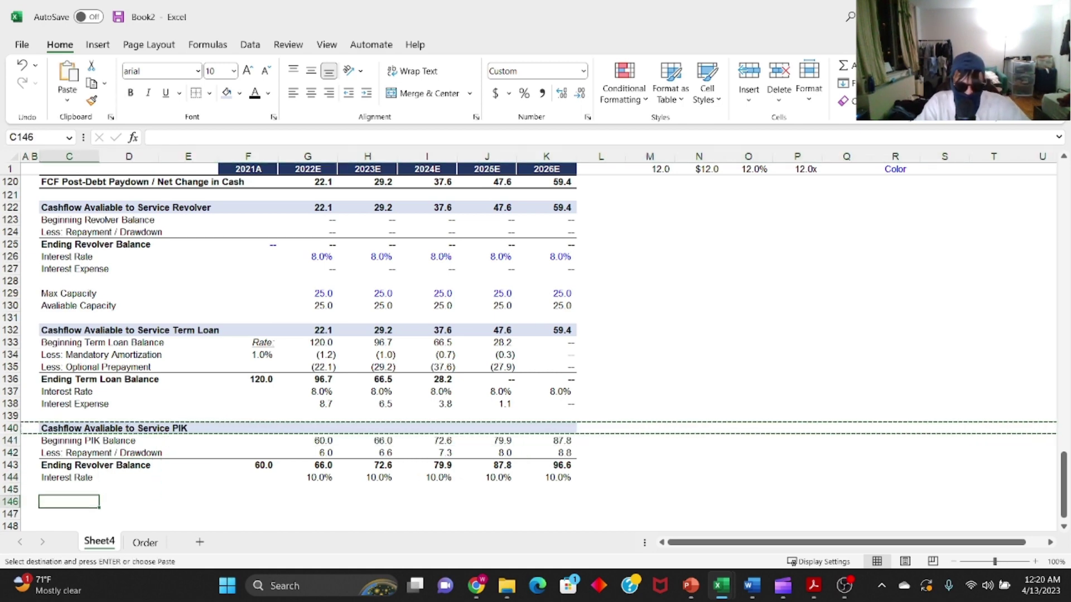
pyautogui.hotkey('shift', 'space')
pyautogui.press('Return')
# - Rename the pasted header in C146 as "Interest Expense Calculation"
pyautogui.press('Down')
pyautogui.press('Down')
pyautogui.press('Down')
pyautogui.press('Down')
pyautogui.press('Down')
pyautogui.press('Down')
pyautogui.press('Down')
pyautogui.press('Down')
pyautogui.press('Down')
pyautogui.hotkey('ctrl', 'Up')
pyautogui.press('F2')
pyautogui.hotkey('shift', 'Home')
pyautogui.write('I')
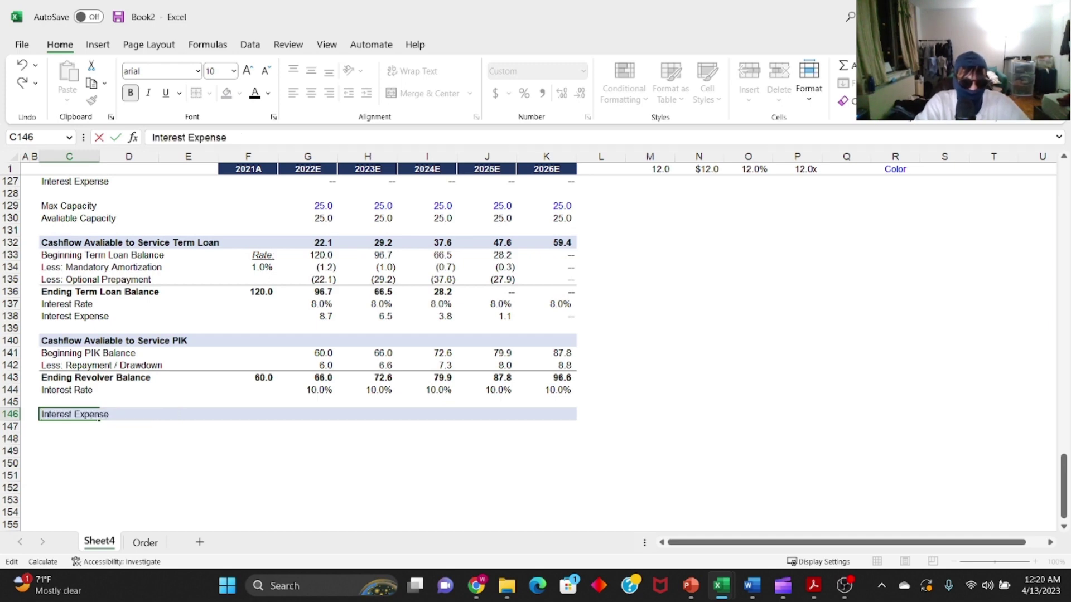
pyautogui.press('Return')
# - Label C147 "Interest from Revolver" and copy the label into C148 and C149
pyautogui.press('Down')
pyautogui.press('Up')
pyautogui.press('Up')
pyautogui.press('Down')
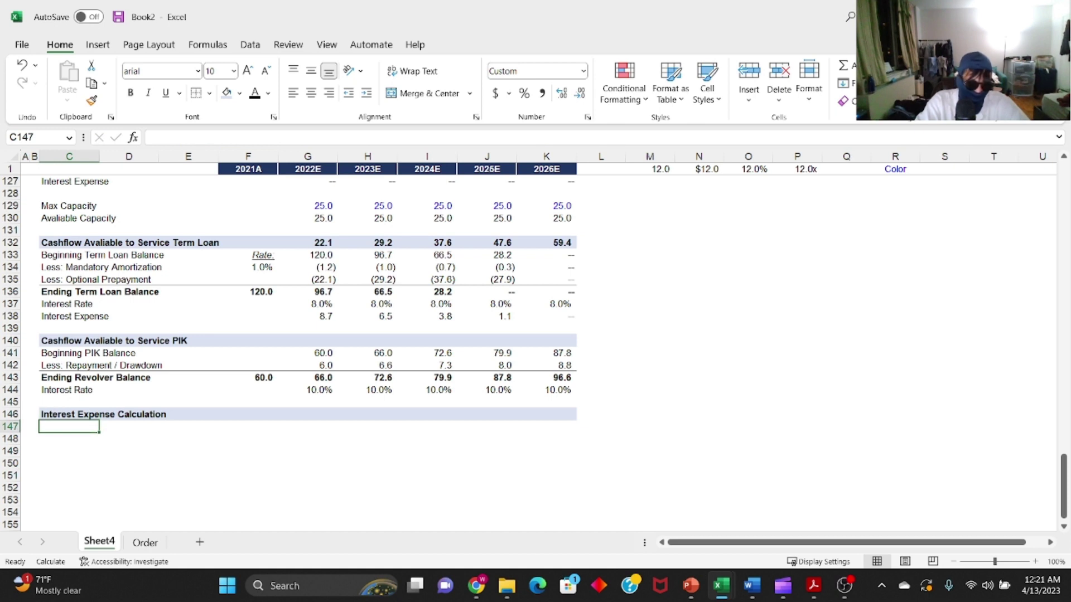
pyautogui.write('In')
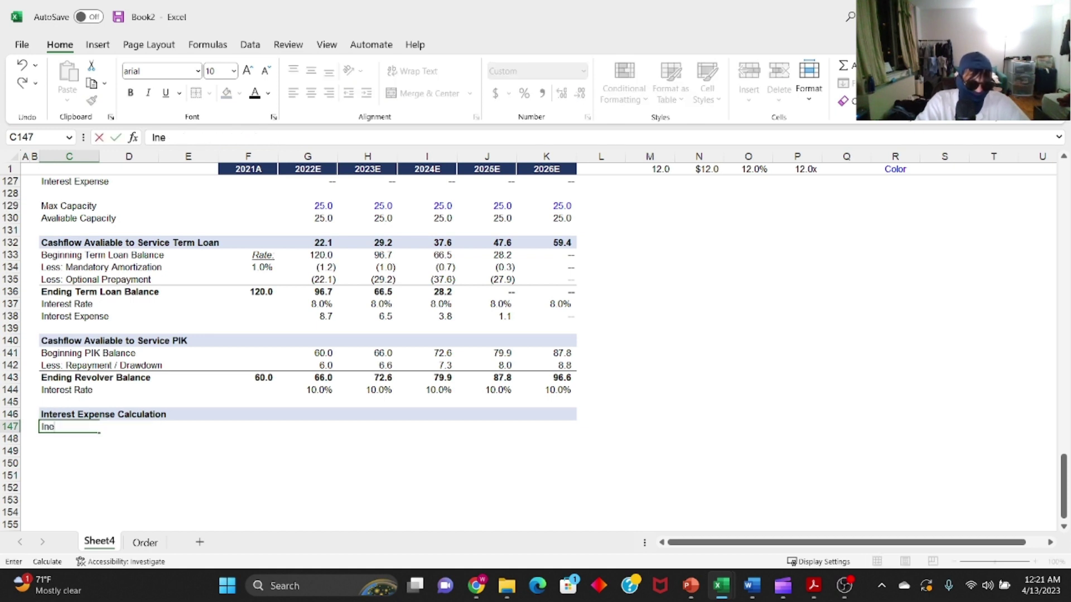
pyautogui.write('terest from Revo')
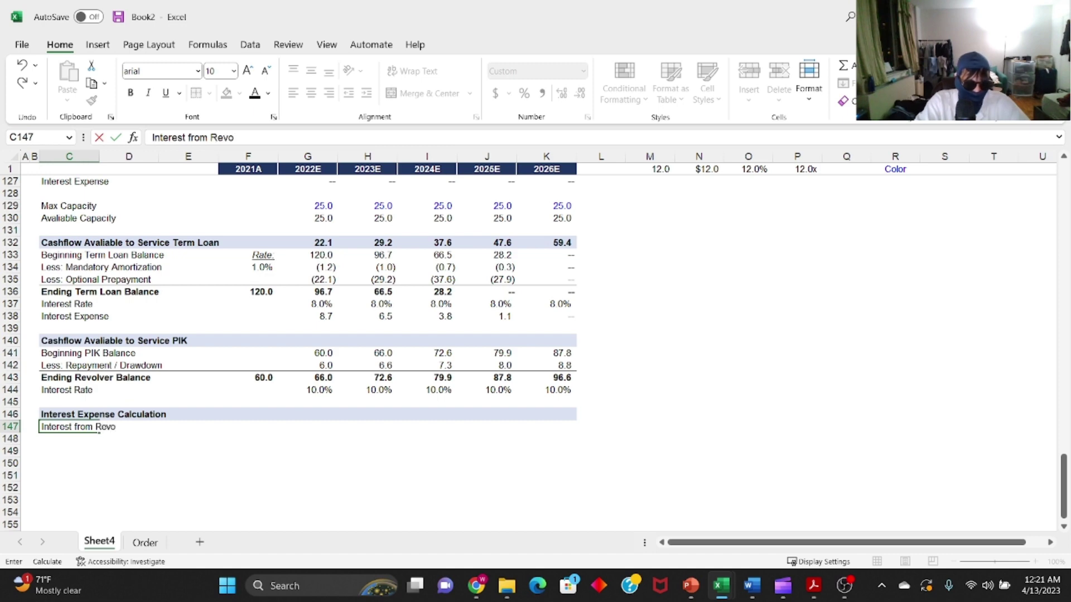
pyautogui.hotkey('ctrl', 'Return')
pyautogui.hotkey('ctrl', 'c')
pyautogui.press('Down')
pyautogui.hotkey('ctrl', 'v')
pyautogui.press('Down')
pyautogui.hotkey('ctrl', 'v')
# - Change the C148 label to "Interest from Term Loan"
pyautogui.hotkey('ctrl', 'Down')
pyautogui.hotkey('ctrl', 'Up')
pyautogui.hotkey('ctrl', 'Up')
pyautogui.hotkey('ctrl', 'Down')
pyautogui.press('Up')
pyautogui.press('F2')
pyautogui.hotkey('ctrl', 'shift', 'Left')
pyautogui.write('Term Loan')
pyautogui.press('Return')
# - Replace the C149 label with "Cash Interest Expense" and make row 149 bold
pyautogui.press('F2')
pyautogui.hotkey('ctrl', 'shift', 'Left')
pyautogui.press('Escape')
pyautogui.hotkey('shift', 'space')
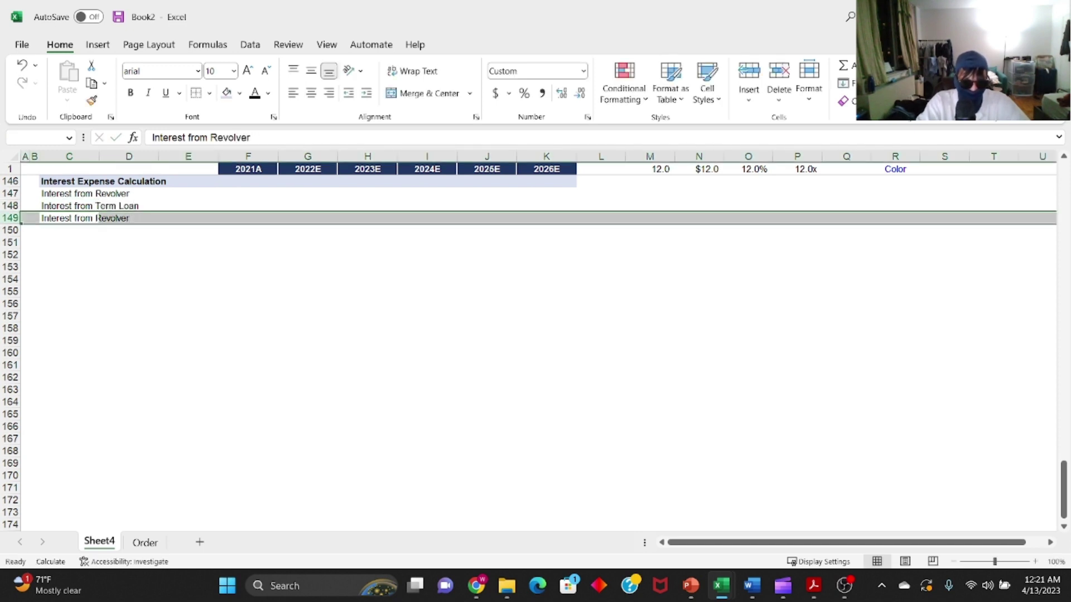
pyautogui.click(97, 218)
pyautogui.write('Tota')
pyautogui.press('Escape')
pyautogui.write('Cash Intere')
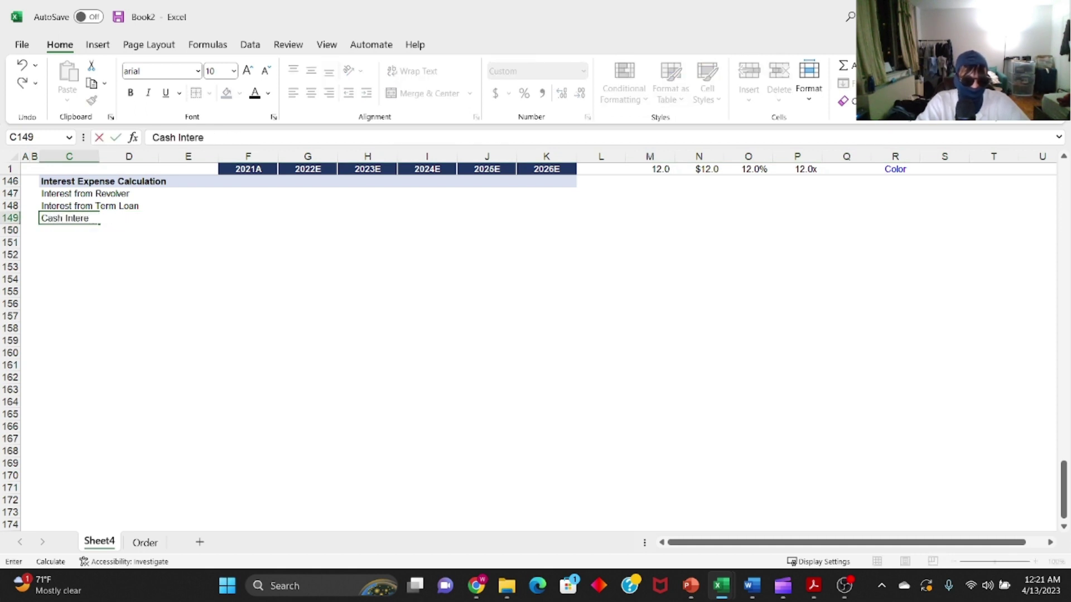
pyautogui.write('se')
pyautogui.hotkey('ctrl', 'Return')
pyautogui.hotkey('shift', 'space')
pyautogui.hotkey('ctrl', 'b')
# - Add a top border across the Cash Interest Expense row, from C149 to K149
pyautogui.press('Down')
pyautogui.press('Up')
pyautogui.hotkey('shift', 'Right')
pyautogui.hotkey('shift', 'Right')
pyautogui.hotkey('shift', 'Right')
pyautogui.hotkey('shift', 'Right')
pyautogui.hotkey('shift', 'Right')
pyautogui.hotkey('shift', 'Right')
pyautogui.hotkey('shift', 'Right')
pyautogui.hotkey('shift', 'Right')
pyautogui.hotkey('shift', 'Right')
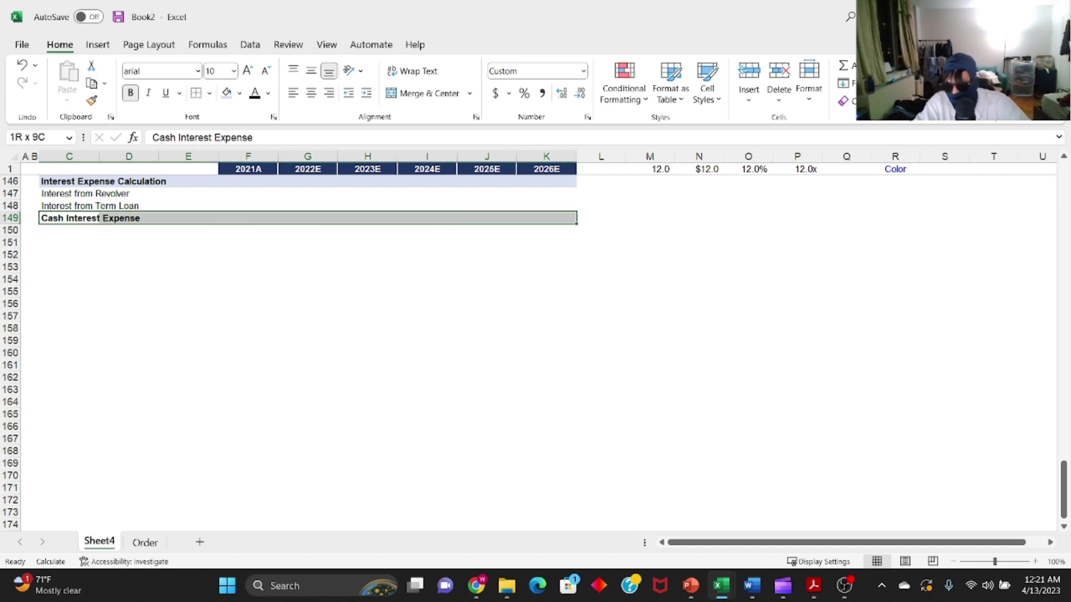
pyautogui.press('h')
pyautogui.press('b')
pyautogui.press('p')
# - Link the 2022E Interest from Revolver cell G147 to the revolver's interest expense in G127
pyautogui.press('Up')
pyautogui.scroll(7, 506, 240)
pyautogui.click(267, 449)
pyautogui.press('Right')
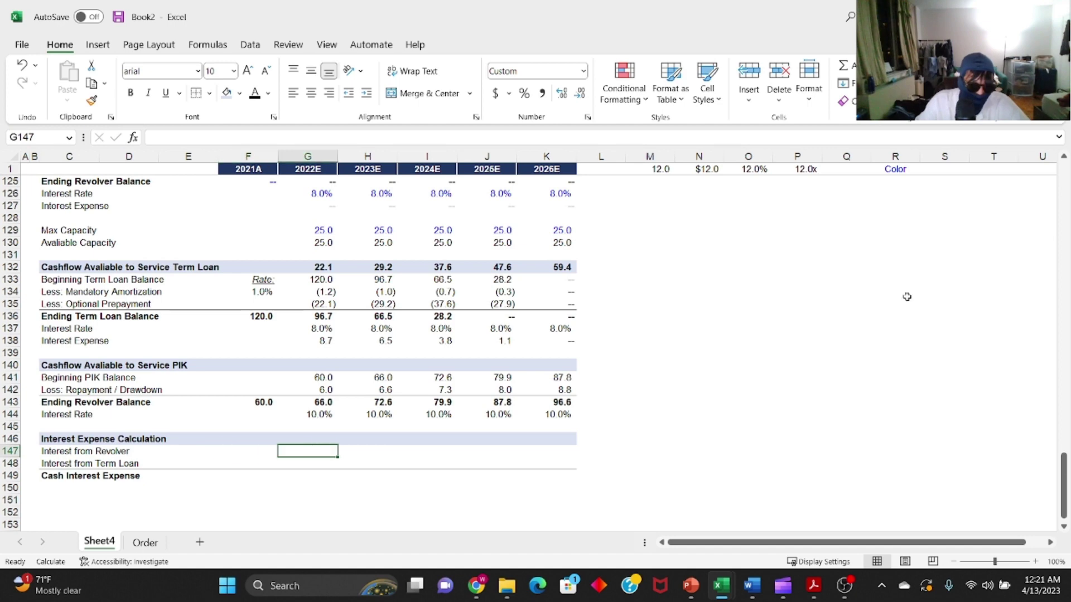
pyautogui.write('=')
pyautogui.press('Up')
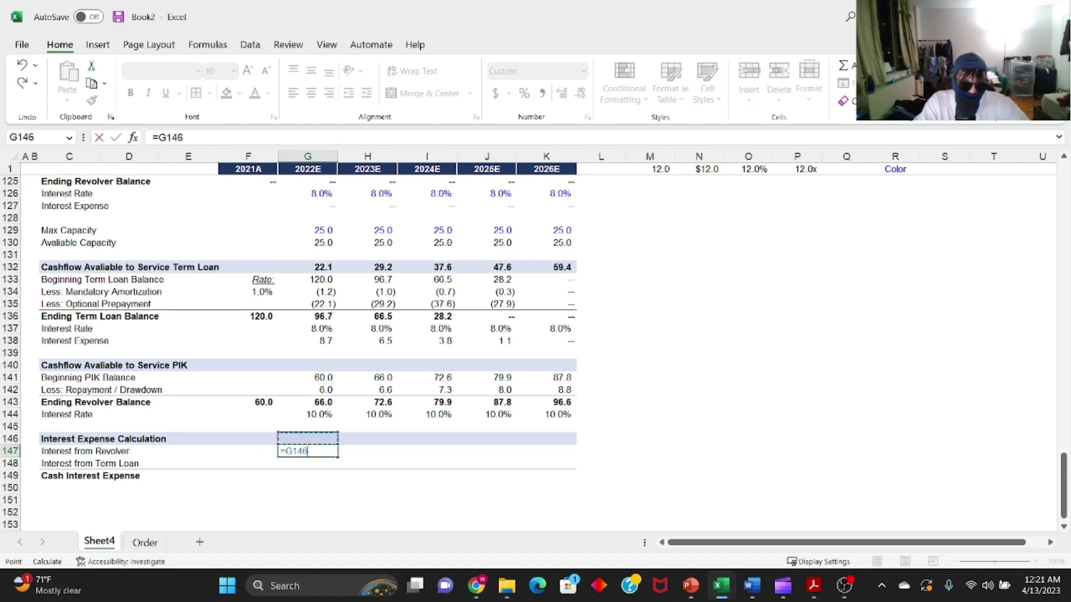
pyautogui.press('Up')
pyautogui.press('Up')
pyautogui.press('Up')
pyautogui.press('Up')
pyautogui.press('Up')
pyautogui.press('Up')
pyautogui.press('Up')
pyautogui.press('Up')
pyautogui.press('Up')
pyautogui.press('Up')
pyautogui.press('Up')
pyautogui.press('Up')
pyautogui.press('Up')
pyautogui.press('Up')
pyautogui.press('Up')
pyautogui.press('Up')
pyautogui.press('Up')
pyautogui.press('Up')
pyautogui.press('Up')
pyautogui.press('Up')
pyautogui.press('Down')
pyautogui.press('Down')
pyautogui.press('Down')
pyautogui.press('Down')
pyautogui.press('Down')
pyautogui.press('Down')
pyautogui.press('Down')
pyautogui.press('Down')
pyautogui.press('Down')
pyautogui.press('Down')
pyautogui.press('Down')
pyautogui.press('Down')
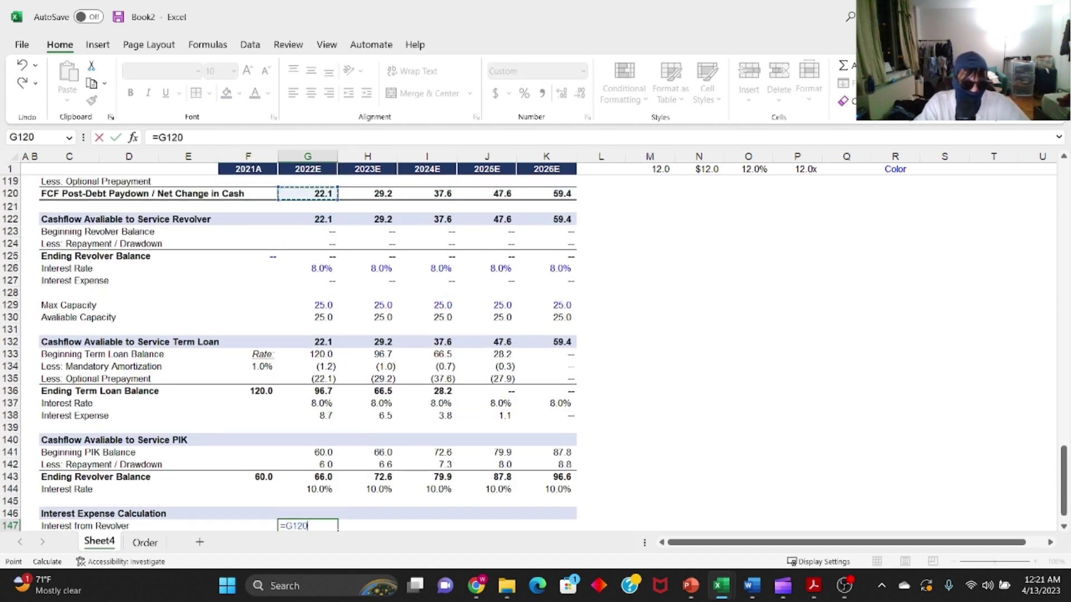
pyautogui.press('Up')
pyautogui.press('Up')
pyautogui.press('Up')
pyautogui.press('Up')
pyautogui.press('Return')
pyautogui.press('Up')
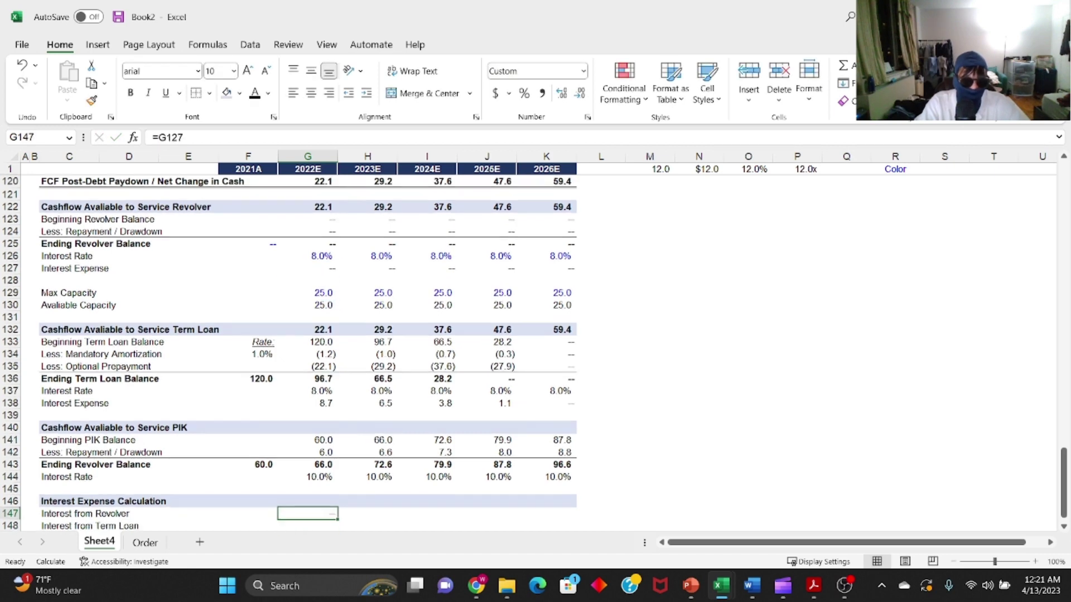
# - Copy the G147 revolver interest link across to K147 and check the formulas in the first two years
pyautogui.hotkey('ctrl', 'c')
pyautogui.hotkey('shift', 'Right')
pyautogui.hotkey('shift', 'Right')
pyautogui.hotkey('shift', 'Right')
pyautogui.hotkey('shift', 'Right')
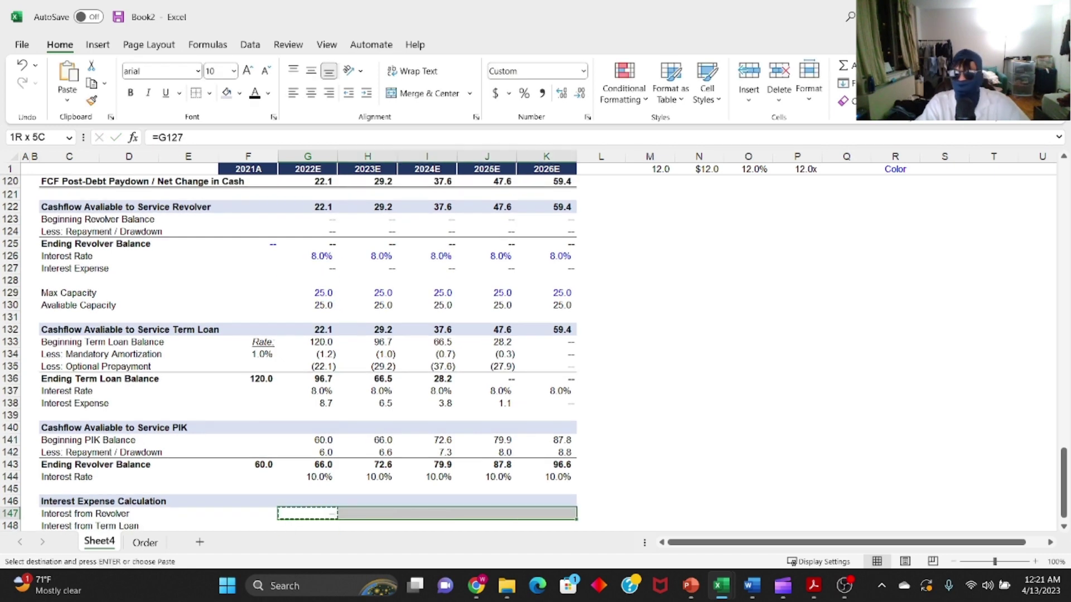
pyautogui.hotkey('ctrl', 'v')
pyautogui.press('F2')
pyautogui.press('Escape')
pyautogui.press('Right')
pyautogui.press('F2')
pyautogui.press('Escape')
pyautogui.press('Left')
# - Link the 2022E Interest from Term Loan cell G148 to the term loan's interest expense in G138
pyautogui.press('Down')
pyautogui.write('=')
pyautogui.press('Up')
pyautogui.press('Up')
pyautogui.press('Up')
pyautogui.press('Up')
pyautogui.press('Up')
pyautogui.press('Up')
pyautogui.press('Up')
pyautogui.press('Up')
pyautogui.press('Up')
pyautogui.press('Up')
pyautogui.press('Up')
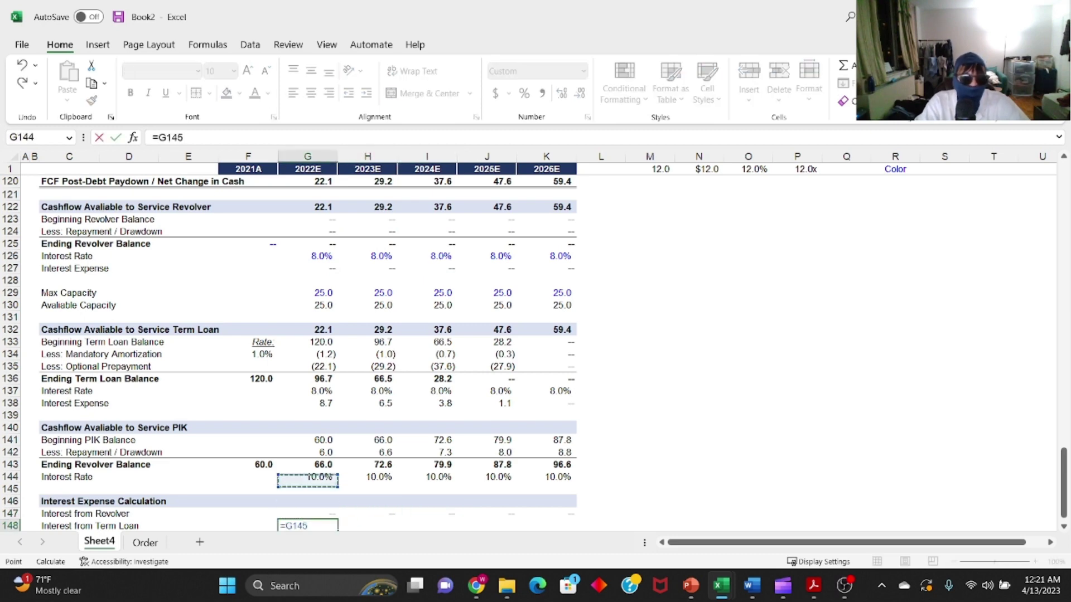
pyautogui.press('Return')
pyautogui.press('Up')
# - Copy the G148 term loan interest link across the projection years through K148
pyautogui.hotkey('ctrl', 'c')
pyautogui.press('Right')
pyautogui.press('Right')
pyautogui.press('Right')
pyautogui.press('Right')
pyautogui.hotkey('ctrl', 'Left')
pyautogui.hotkey('ctrl', 'v')
pyautogui.press('Up')
pyautogui.hotkey('ctrl', 'Right')
pyautogui.press('Down')
pyautogui.hotkey('shift', 'Left')
pyautogui.hotkey('shift', 'Left')
pyautogui.hotkey('shift', 'Left')
pyautogui.hotkey('shift', 'Left')
pyautogui.press('Return')
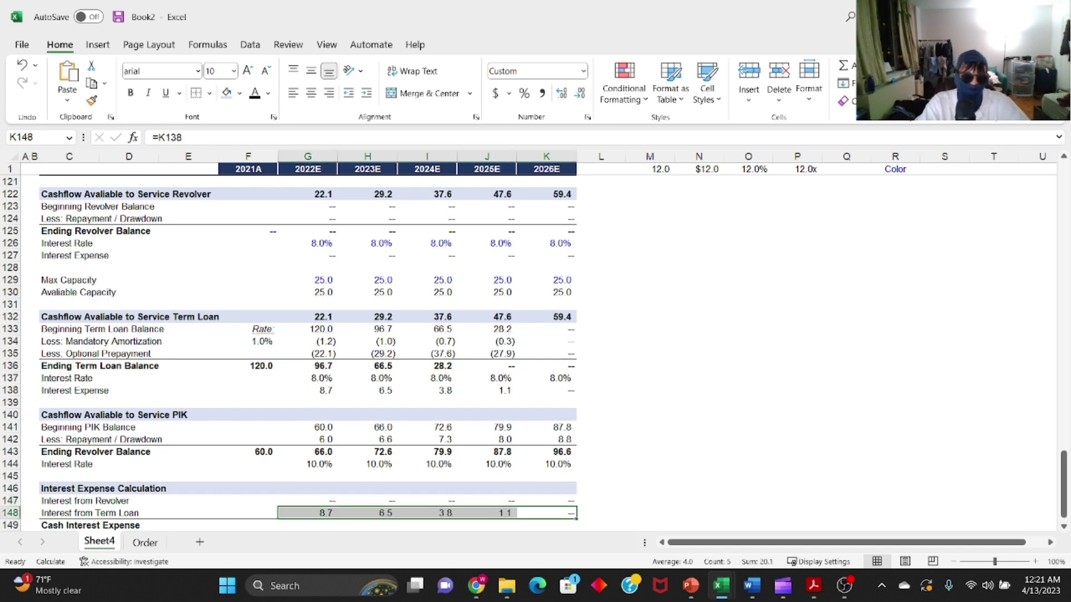
# - Sum the revolver and term loan interest into the 2022E Cash Interest Expense cell G149
pyautogui.press('Left')
pyautogui.press('Left')
pyautogui.press('Left')
pyautogui.press('Left')
pyautogui.press('Down')
pyautogui.scroll(-1, 306, 346)
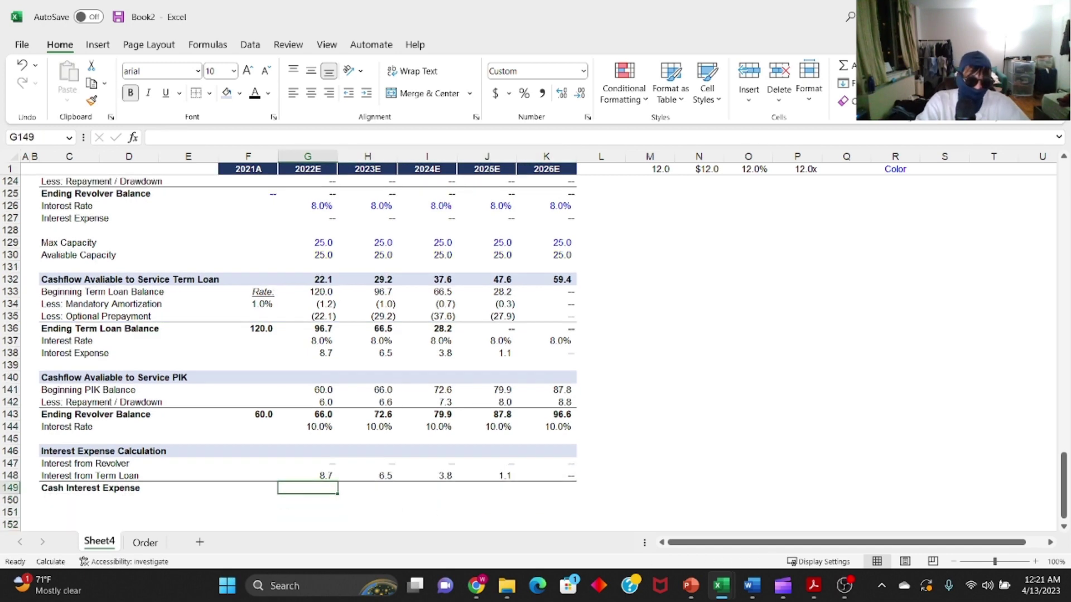
pyautogui.hotkey('alt', '=')
pyautogui.hotkey('ctrl', 'Return')
# - Copy the G149 cash interest expense total across the projection years through K149
pyautogui.hotkey('ctrl', 'c')
pyautogui.press('Right')
pyautogui.press('Right')
pyautogui.press('Right')
pyautogui.press('Right')
pyautogui.hotkey('shift', 'Left')
pyautogui.hotkey('shift', 'Left')
pyautogui.hotkey('shift', 'Left')
pyautogui.hotkey('shift', 'Left')
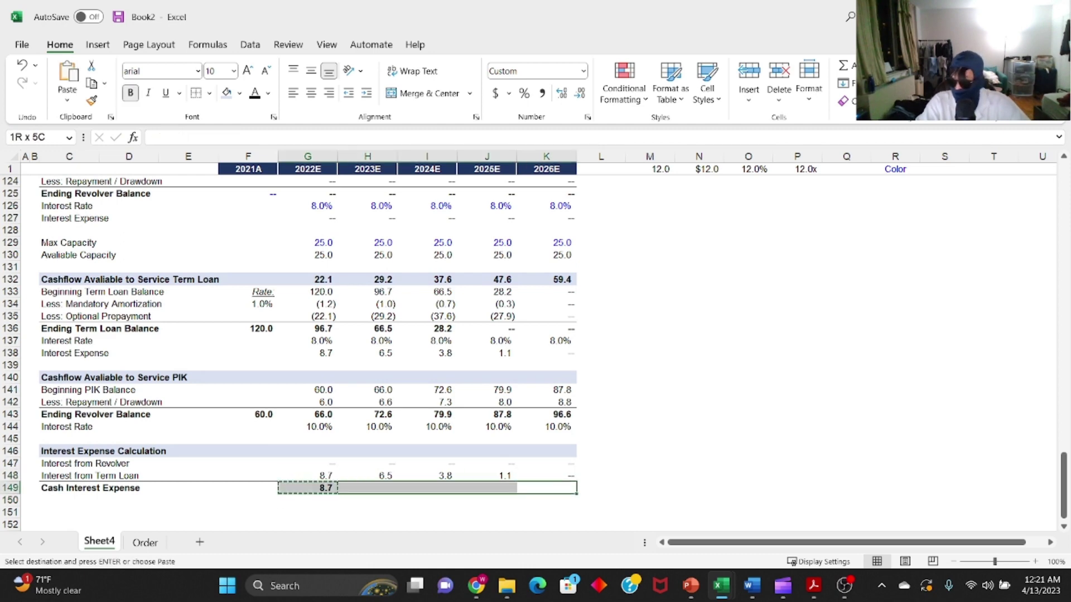
pyautogui.press('Return')
# - Label C150 "Non-Cash Interest from PIK"
pyautogui.press('Left')
pyautogui.press('Left')
pyautogui.press('Left')
pyautogui.press('Left')
pyautogui.press('Left')
pyautogui.press('Left')
pyautogui.press('Left')
pyautogui.press('Left')
pyautogui.press('Down')
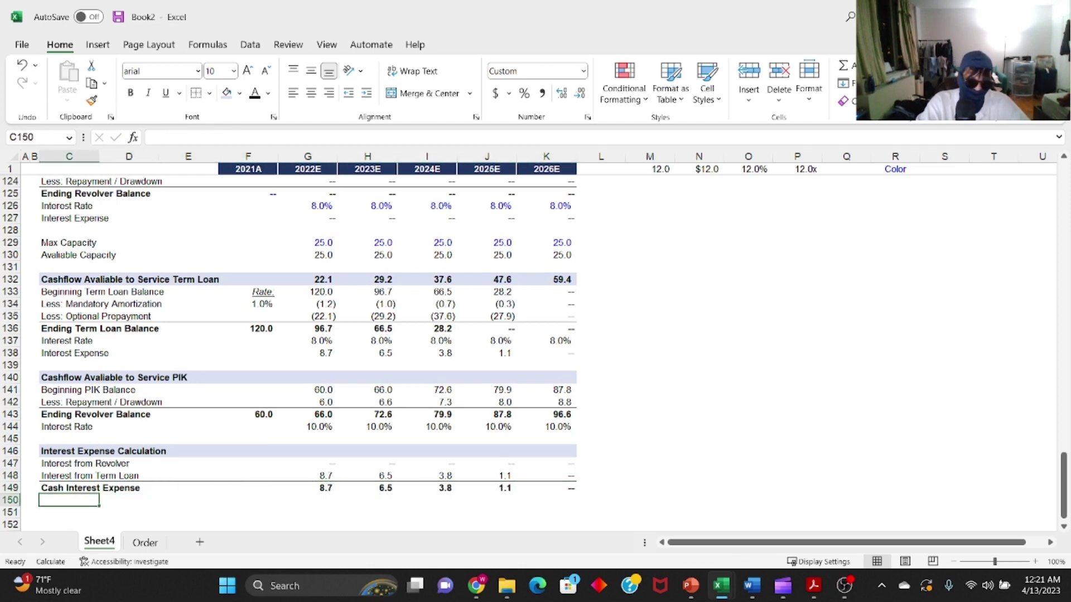
pyautogui.write('Non-Cash PIK Interest')
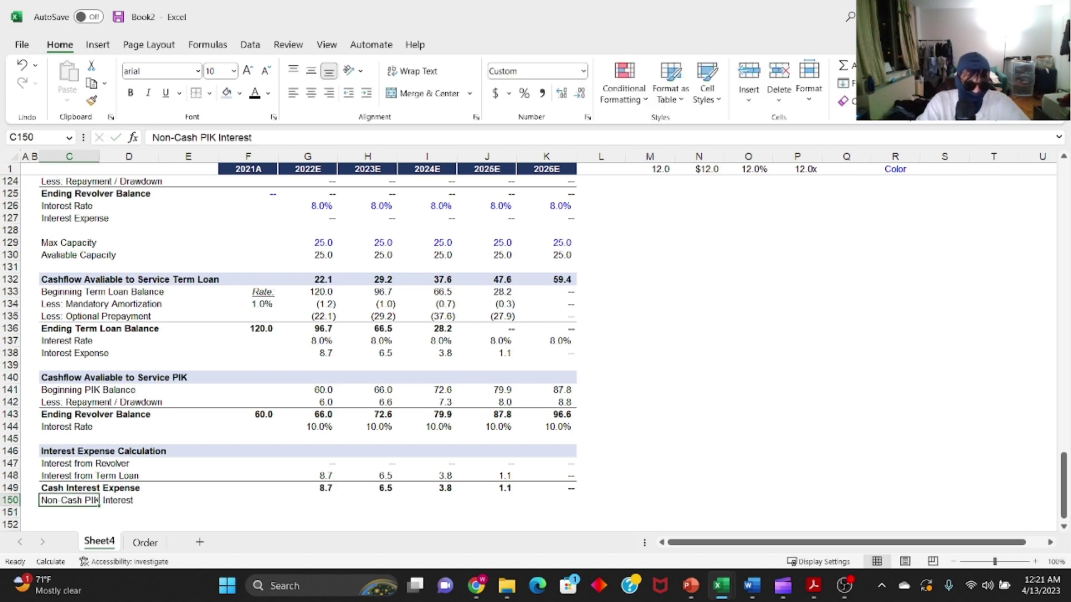
pyautogui.press('F2')
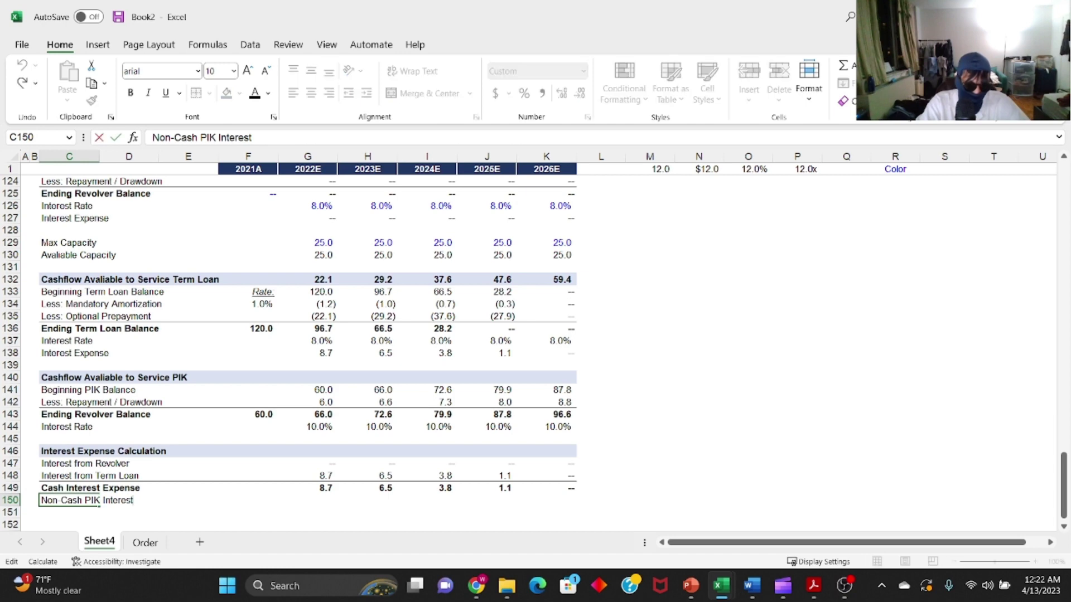
pyautogui.hotkey('ctrl', 'shift', 'Left')
pyautogui.hotkey('ctrl', 'shift', 'Left')
pyautogui.write('I')
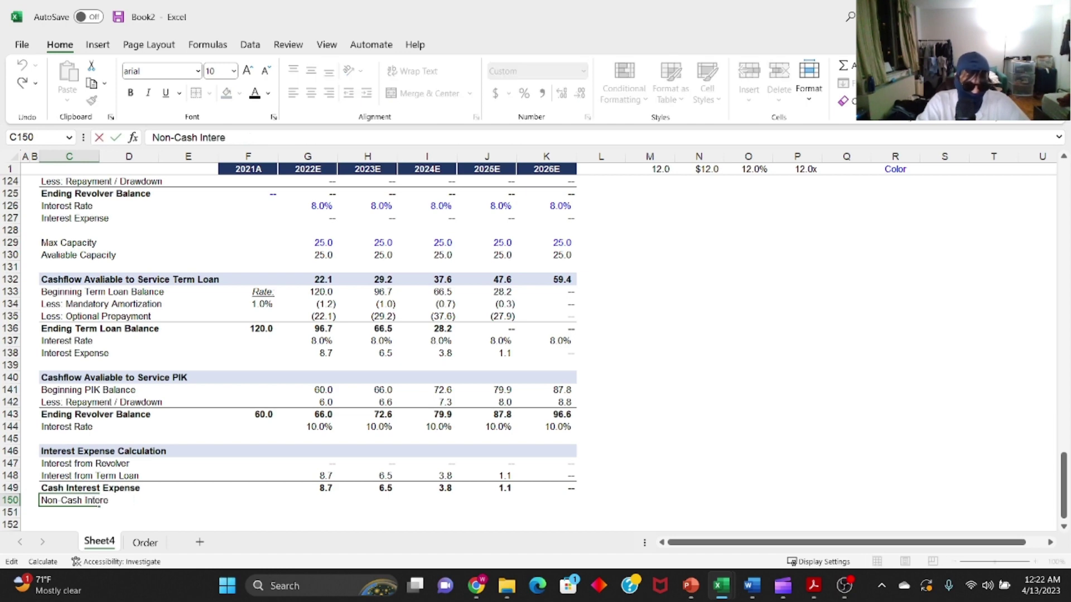
pyautogui.press('Tab')
# - Link the 2022E Non-Cash Interest from PIK cell G150 to the PIK repayment / drawdown amount in G142
pyautogui.press('Tab')
pyautogui.press('Tab')
pyautogui.press('Tab')
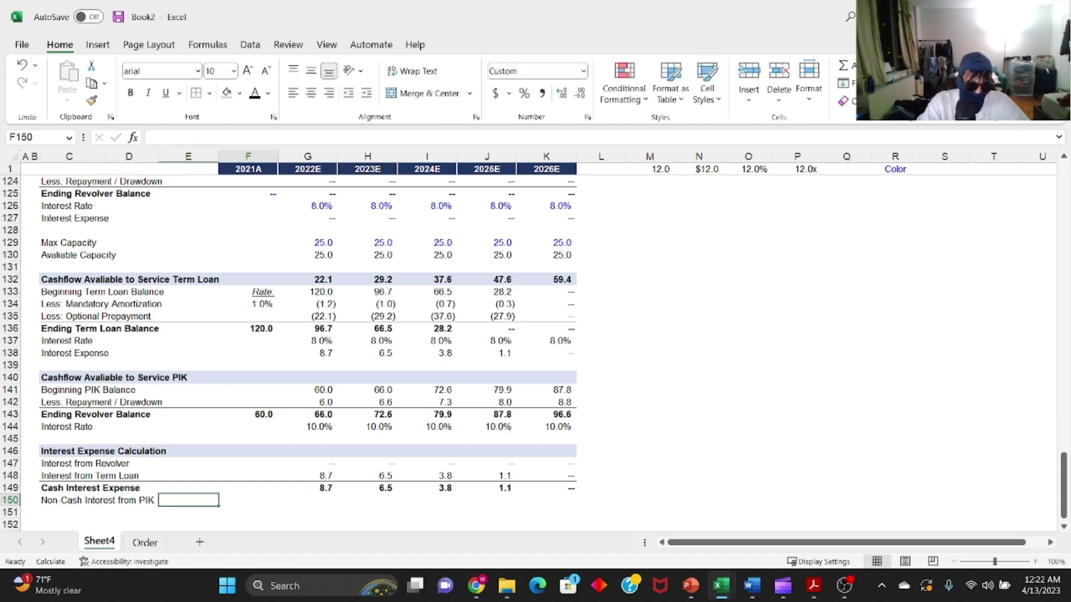
pyautogui.write('=')
pyautogui.press('Up')
pyautogui.press('Up')
pyautogui.press('Up')
pyautogui.press('Up')
pyautogui.press('Up')
pyautogui.press('Up')
pyautogui.press('Up')
pyautogui.press('Up')
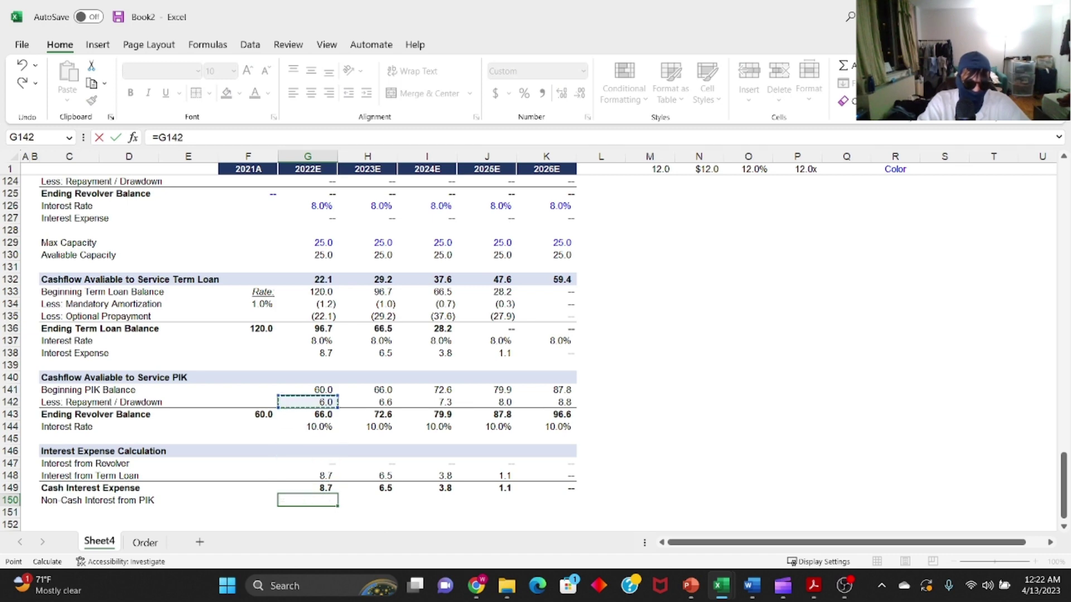
pyautogui.press('Return')
# - Copy the G150 Non-Cash Interest from PIK link across the projection years through K150
pyautogui.hotkey('ctrl', 'c')
pyautogui.press('Up')
pyautogui.hotkey('ctrl', 'Right')
pyautogui.press('Down')
pyautogui.hotkey('ctrl', 'Left')
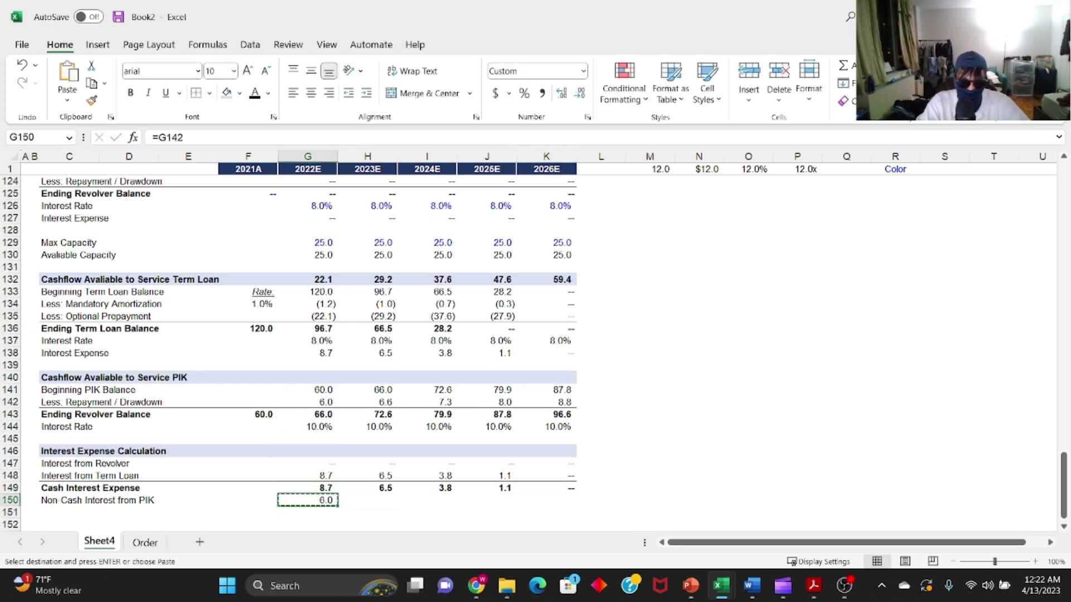
pyautogui.press('Right')
pyautogui.press('Right')
pyautogui.press('Right')
pyautogui.press('Right')
pyautogui.hotkey('shift', 'Left')
pyautogui.hotkey('shift', 'Left')
pyautogui.hotkey('shift', 'Left')
pyautogui.hotkey('shift', 'Left')
pyautogui.press('Return')
# - Relabel the PIK repayment / drawdown row in C142 as "Add: PIK Interest"
pyautogui.press('Left')
pyautogui.press('Left')
pyautogui.press('Up')
pyautogui.press('Up')
pyautogui.press('Up')
pyautogui.press('Up')
pyautogui.press('Up')
pyautogui.press('Up')
pyautogui.press('Up')
pyautogui.press('Left')
pyautogui.press('Left')
pyautogui.press('Left')
pyautogui.press('Up')
pyautogui.press('Left')
pyautogui.press('Left')
pyautogui.press('Left')
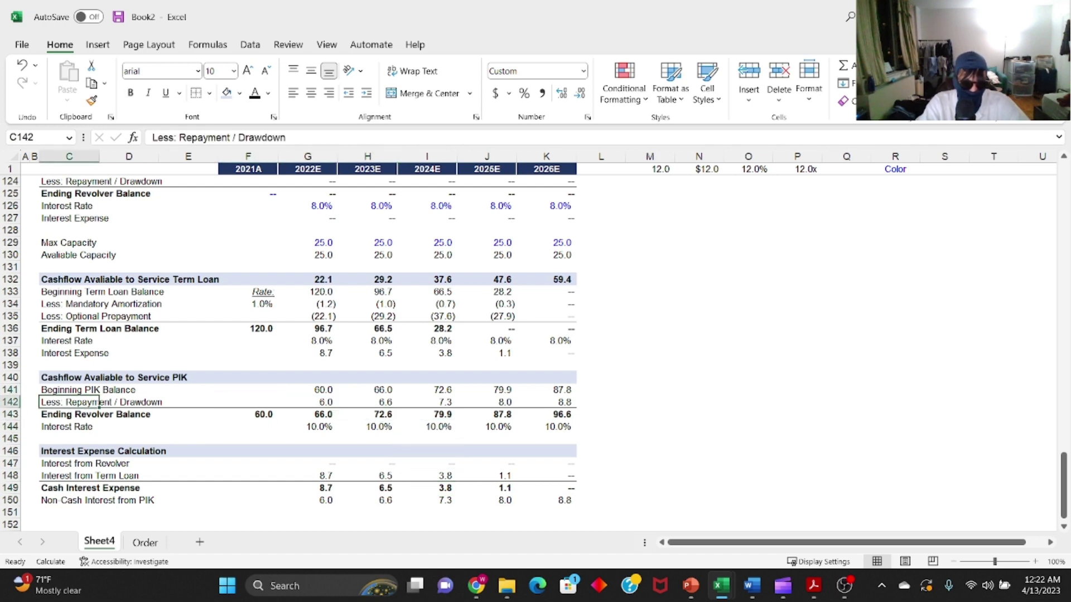
pyautogui.press('F2')
pyautogui.hotkey('ctrl', 'a')
pyautogui.write('Ad')
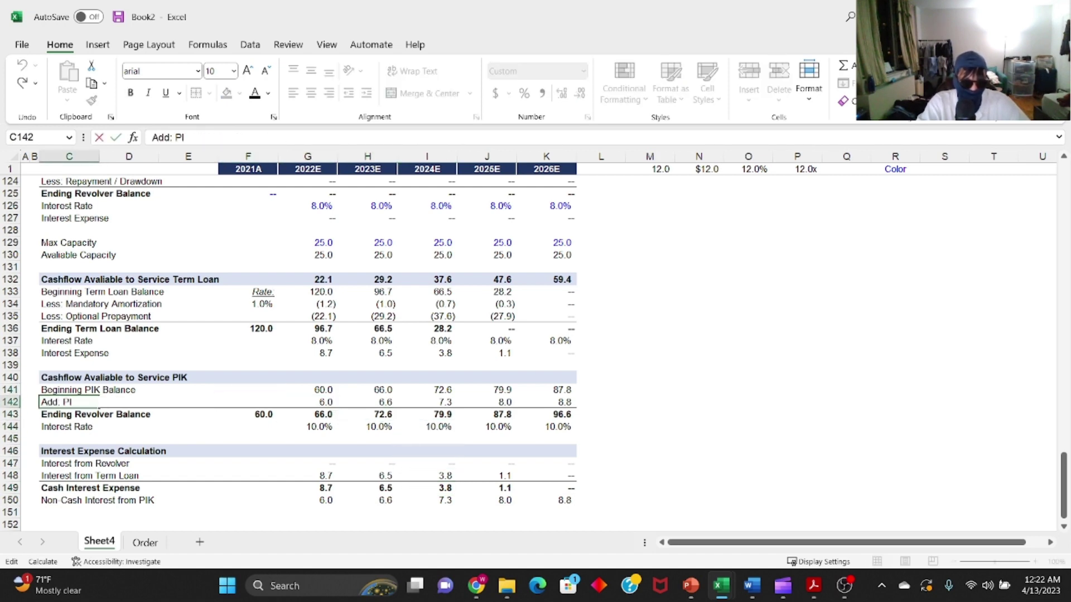
pyautogui.press('Return')
# - Label C151 "Total Interest Expense (Excl. Fin Fee Amort.)"
pyautogui.press('Down')
pyautogui.press('Right')
pyautogui.press('Up')
pyautogui.press('Up')
pyautogui.press('Right')
pyautogui.press('Right')
pyautogui.press('Down')
pyautogui.press('Down')
pyautogui.press('Right')
pyautogui.press('Right')
pyautogui.press('Down')
pyautogui.press('Down')
pyautogui.press('Down')
pyautogui.press('Down')
pyautogui.press('Left')
pyautogui.press('Down')
pyautogui.press('Down')
pyautogui.press('Down')
pyautogui.press('Left')
pyautogui.press('Left')
pyautogui.press('Left')
pyautogui.press('Left')
pyautogui.press('Up')
pyautogui.press('Down')
pyautogui.write('Total')
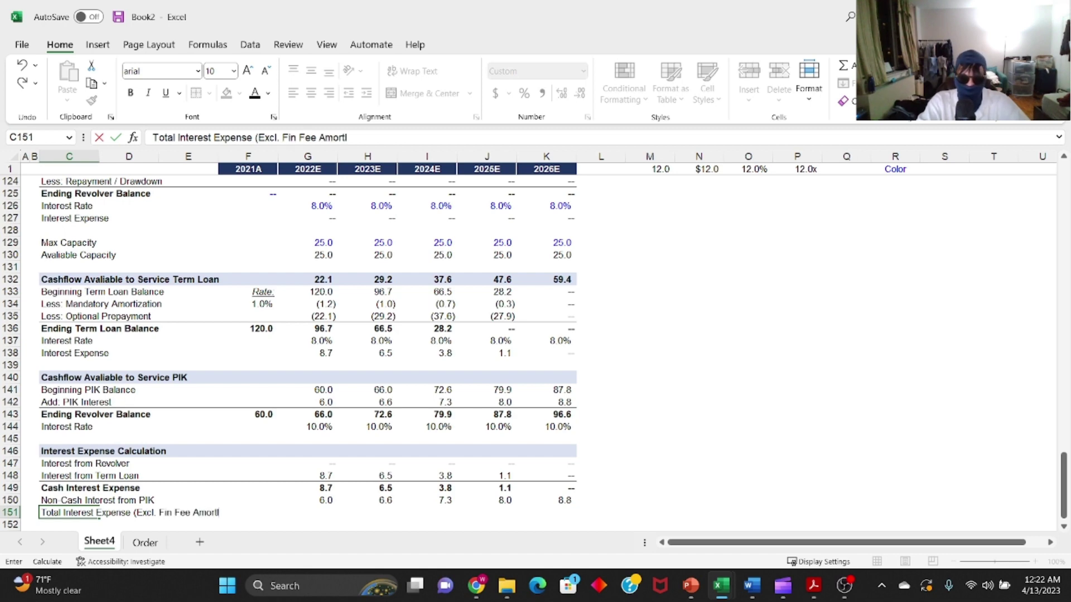
# - Bold the total interest expense label and add a top and bottom border across C151:K151
pyautogui.press('Up')
pyautogui.hotkey('ctrl', 'b')
pyautogui.hotkey('shift', 'Right')
pyautogui.hotkey('shift', 'Right')
pyautogui.hotkey('shift', 'Right')
pyautogui.hotkey('shift', 'Right')
pyautogui.hotkey('shift', 'Right')
pyautogui.hotkey('shift', 'Right')
pyautogui.hotkey('shift', 'Right')
pyautogui.hotkey('shift', 'Right')
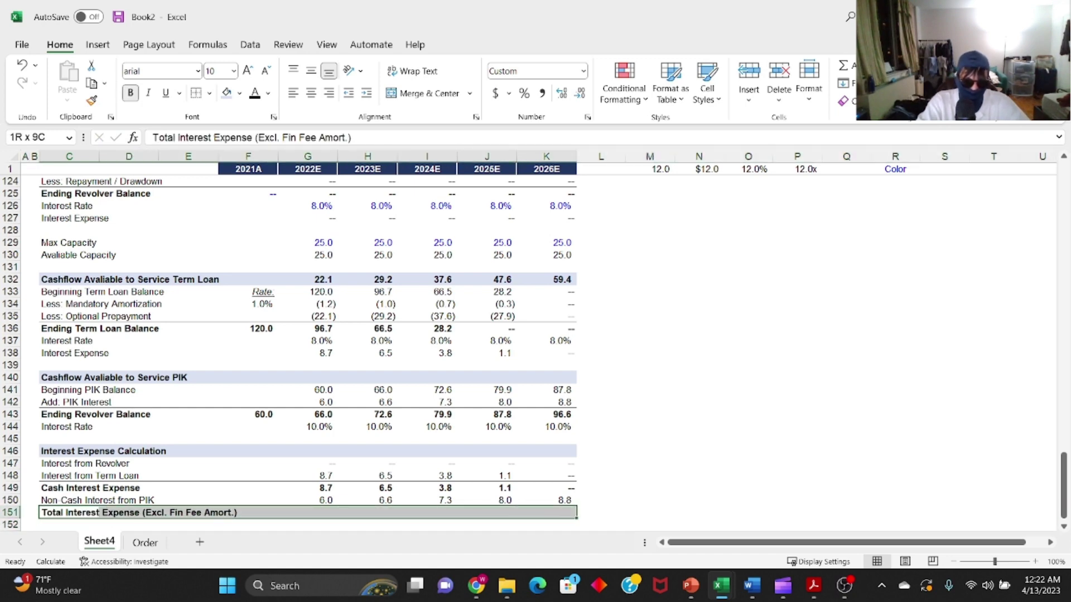
pyautogui.press('h')
pyautogui.press('b')
pyautogui.press('d')
pyautogui.press('Down')
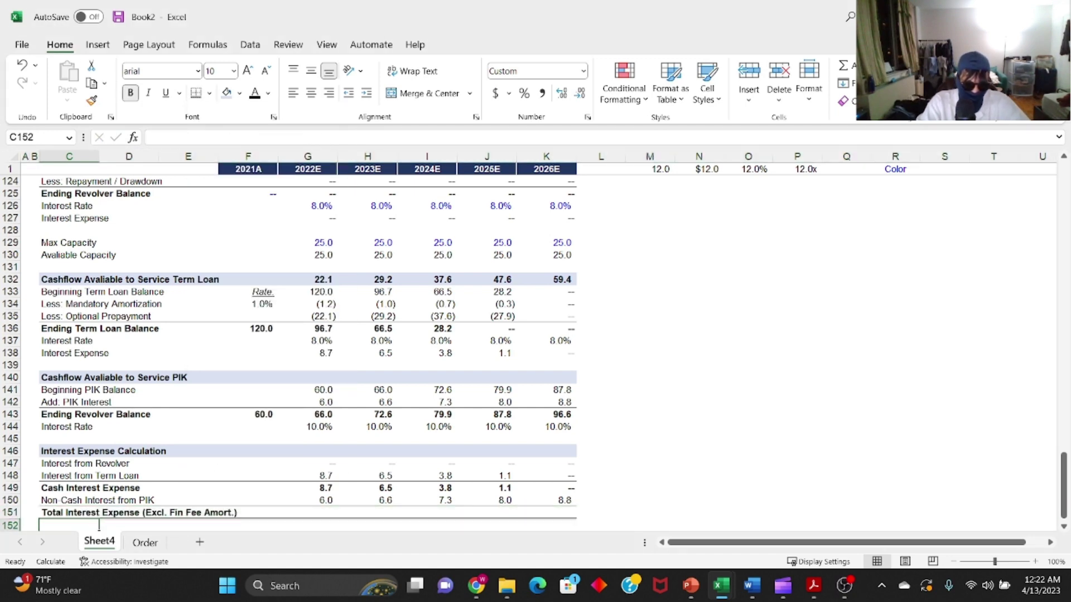
# - Calculate 2022E total interest expense in G151 as cash interest expense plus non-cash PIK interest, =G149+G150
pyautogui.press('Up')
pyautogui.press('Right')
pyautogui.press('Right')
pyautogui.press('Right')
pyautogui.press('Right')
pyautogui.press('Right')
pyautogui.press('Left')
pyautogui.write('=')
pyautogui.press('Up')
pyautogui.press('Up')
pyautogui.write('+')
pyautogui.press('Up')
pyautogui.press('Return')
# - Fill the G151 total interest expense formula across the projection years through K151
pyautogui.press('Up')
pyautogui.press('Up')
pyautogui.hotkey('ctrl', 'Right')
pyautogui.press('Down')
pyautogui.hotkey('ctrl', 'shift', 'Left')
pyautogui.hotkey('ctrl', 'r')
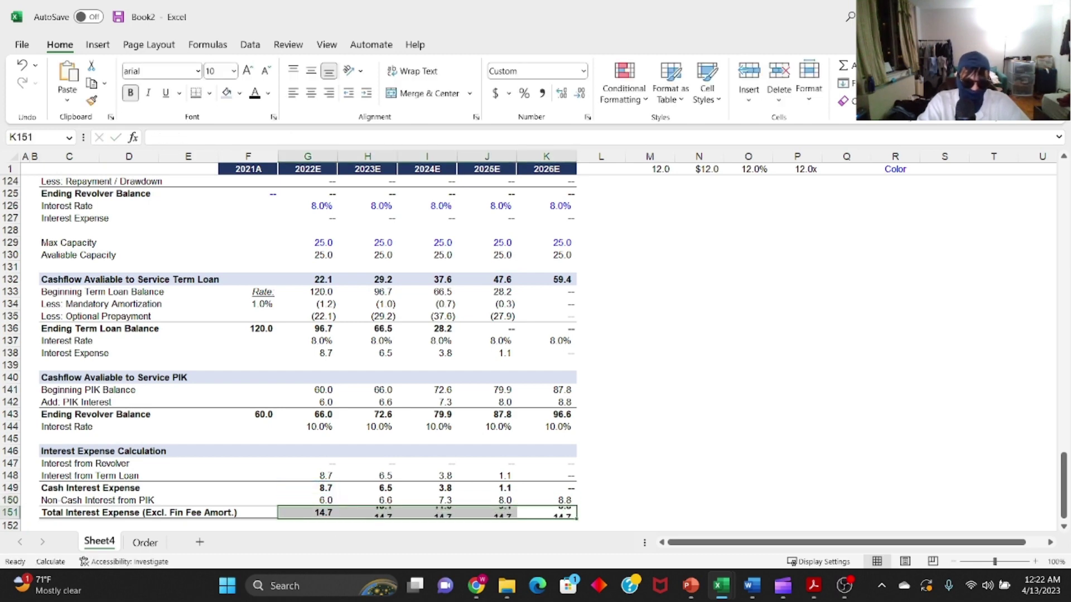
pyautogui.press('Left')
pyautogui.hotkey('ctrl', 'Left')
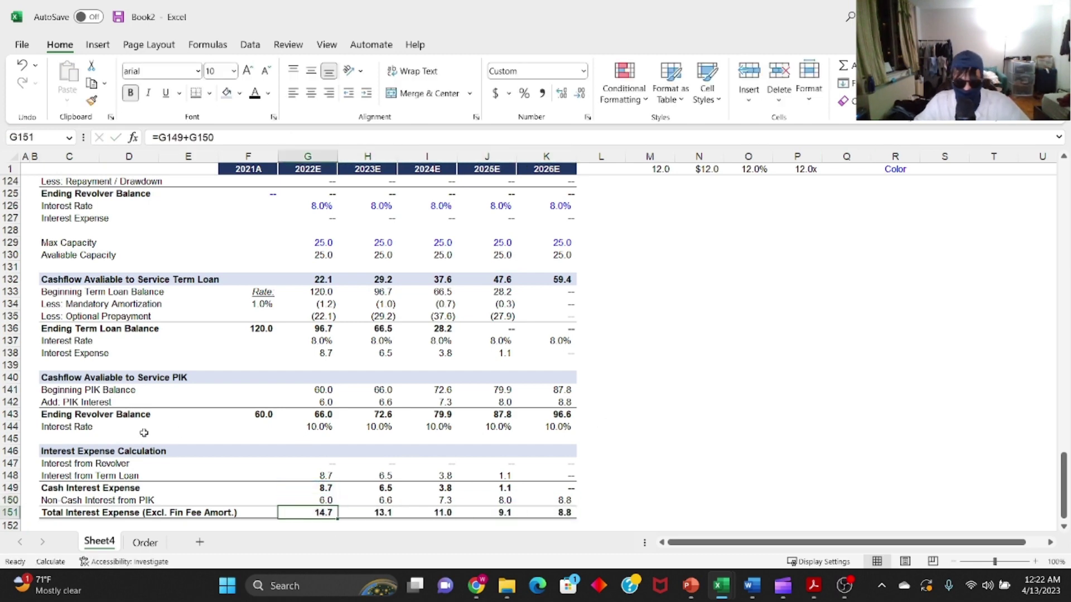
# - Link the P&L's 2022E Less: Cash Interest Expense cell G53 to the negative of the debt schedule's cash interest expense, =-G149
pyautogui.scroll(20, 309, 458)
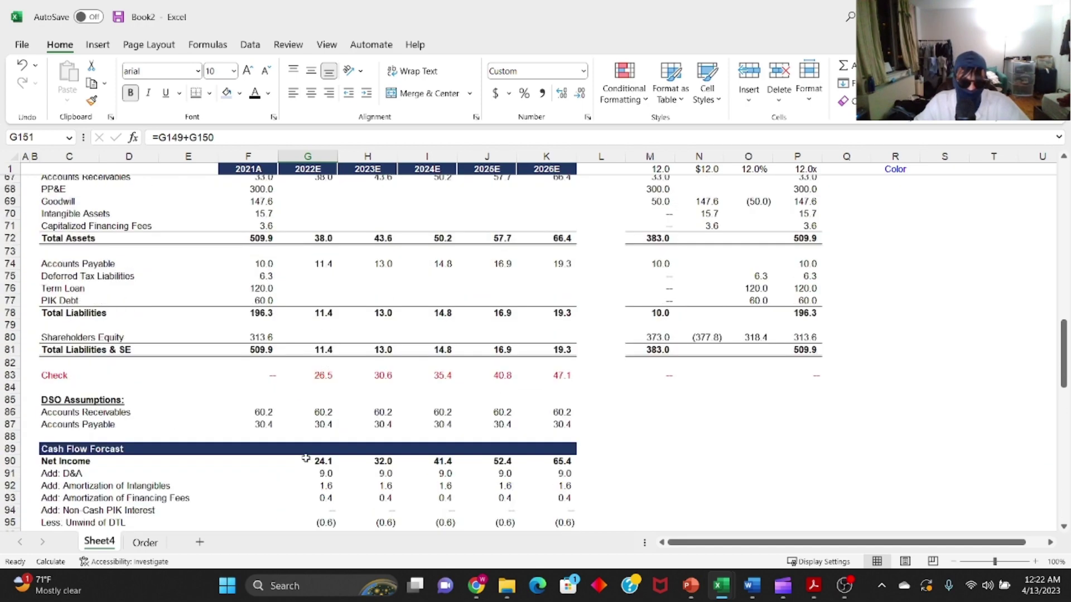
pyautogui.scroll(5, 306, 455)
pyautogui.click(312, 417)
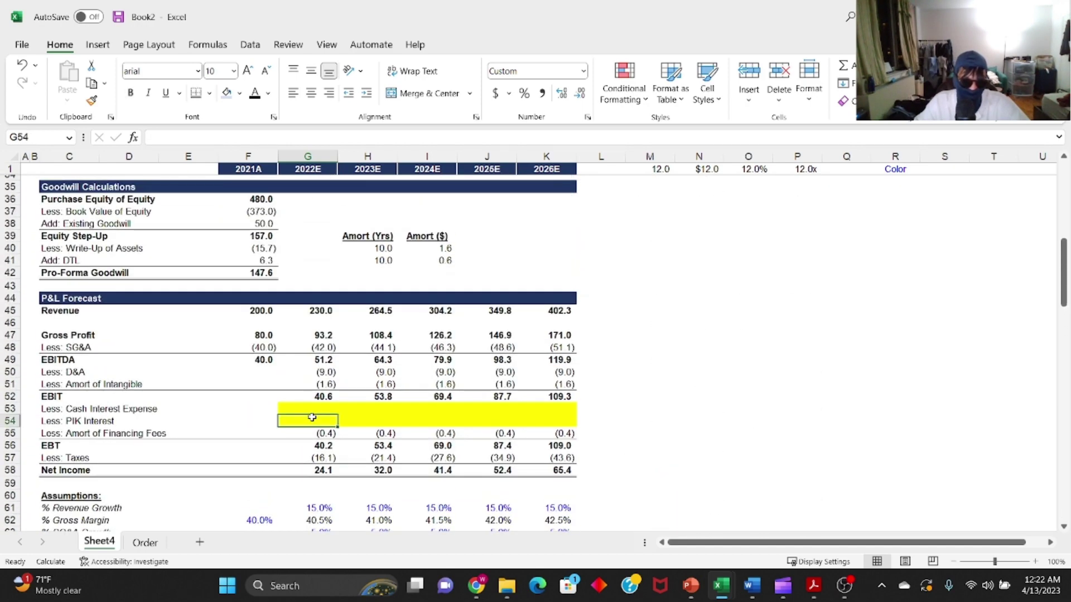
pyautogui.click(315, 400)
pyautogui.click(314, 408)
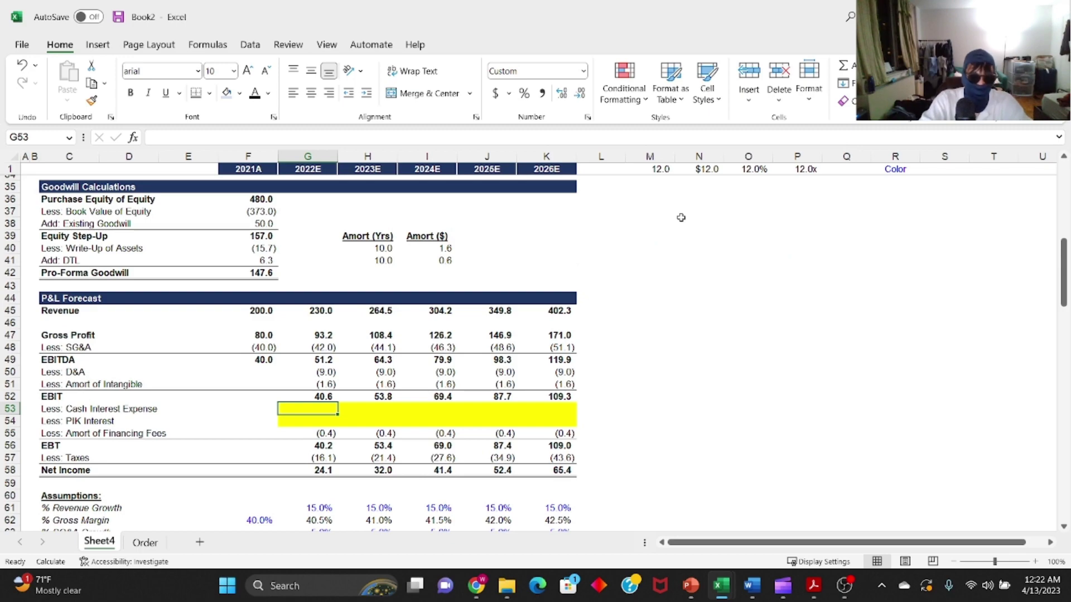
pyautogui.write('=-')
pyautogui.scroll(-12, 540, 338)
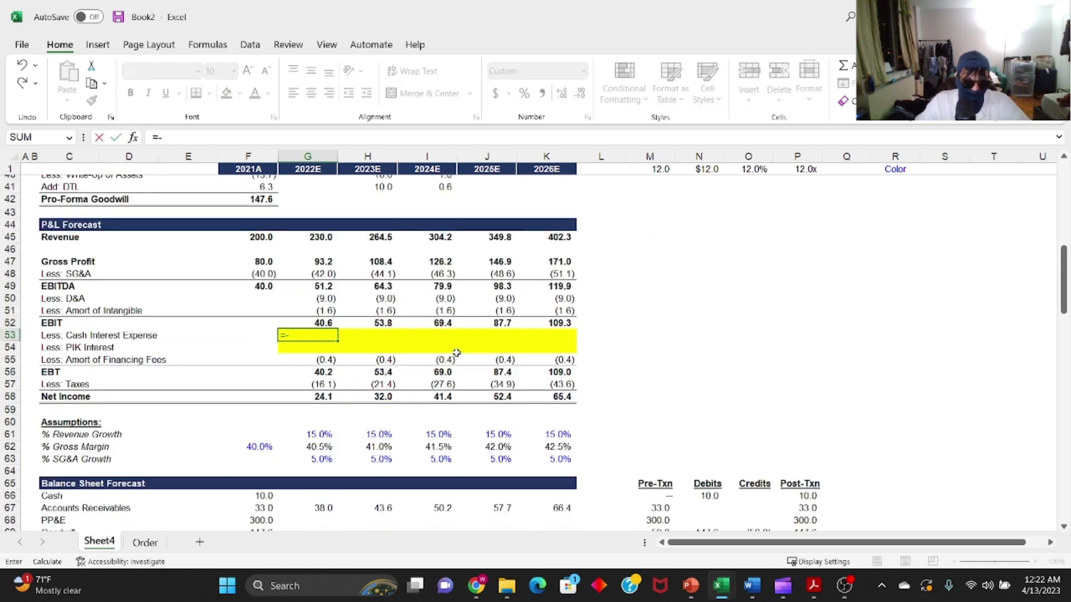
pyautogui.scroll(-17, 319, 300)
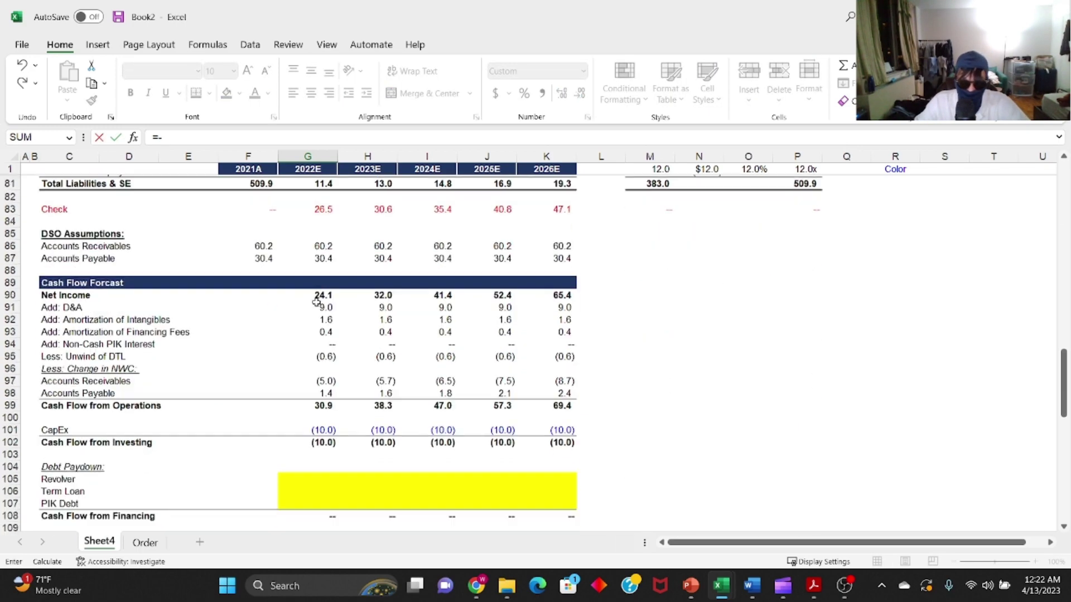
pyautogui.scroll(-5, 303, 310)
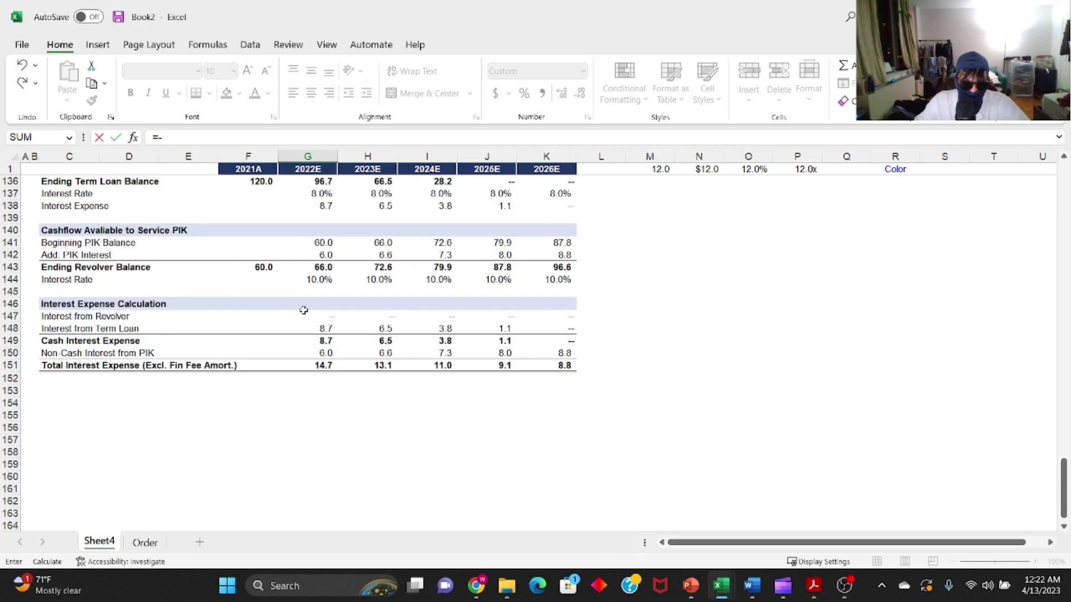
pyautogui.click(323, 329)
pyautogui.click(331, 341)
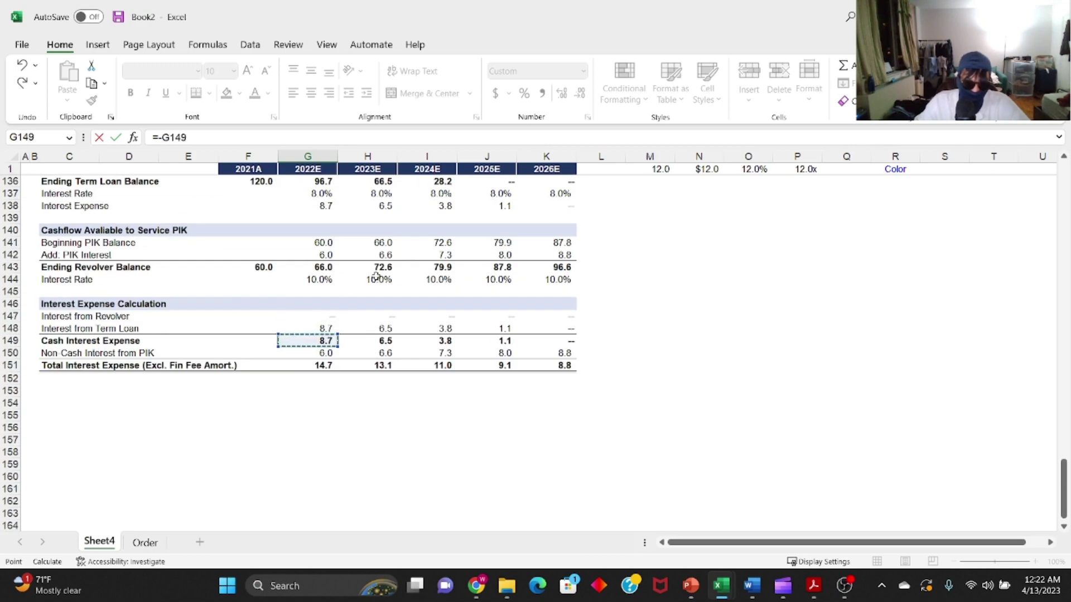
pyautogui.press('Return')
# - Copy the G53 cash interest expense link across the P&L projection years through K53
pyautogui.press('Up')
pyautogui.press('Up')
pyautogui.press('Up')
pyautogui.press('Down')
pyautogui.press('Down')
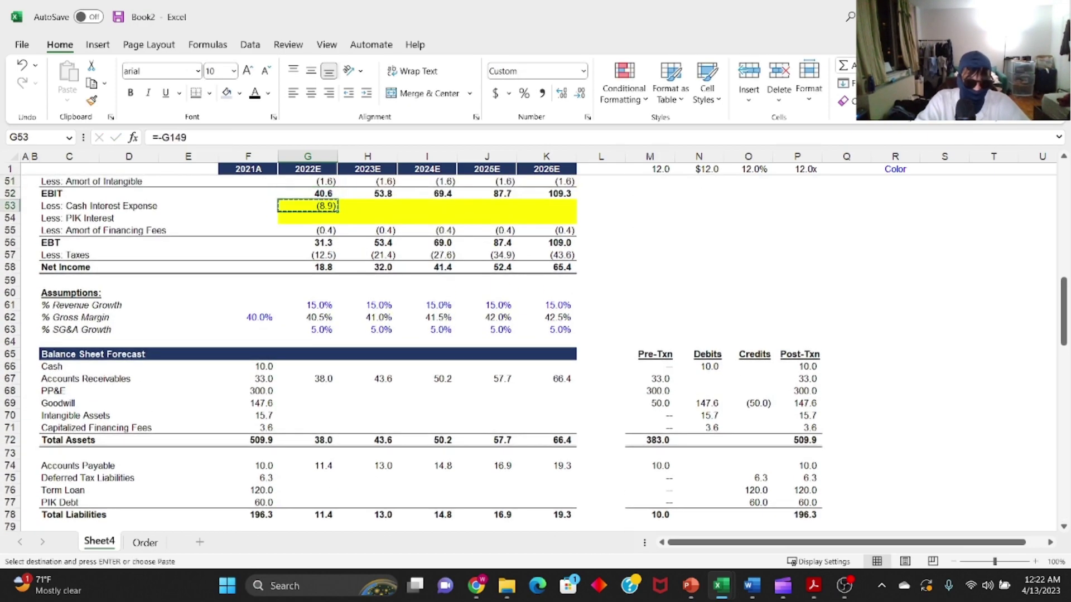
pyautogui.hotkey('ctrl', 'c')
pyautogui.press('Up')
pyautogui.hotkey('ctrl', 'Right')
pyautogui.press('Down')
pyautogui.hotkey('ctrl', 'shift', 'Left')
pyautogui.press('Return')
pyautogui.press('Left')
pyautogui.hotkey('ctrl', 'Left')
# - Link the P&L's 2022E Less: PIK Interest cell G54 to the negative of the non-cash PIK interest, =-G150
pyautogui.press('Down')
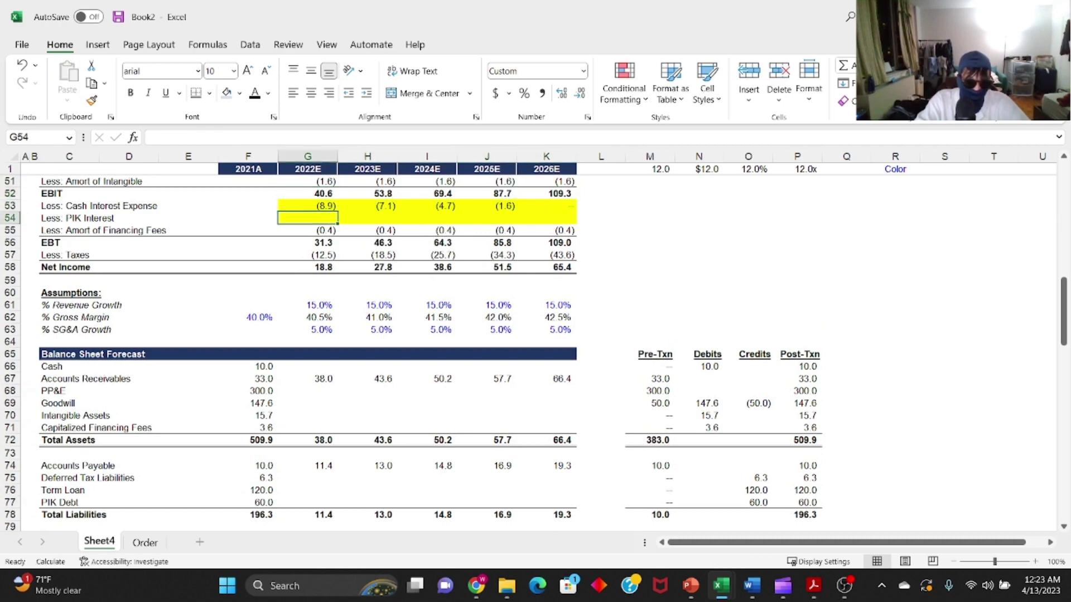
pyautogui.write('=')
pyautogui.scroll(-20, 322, 310)
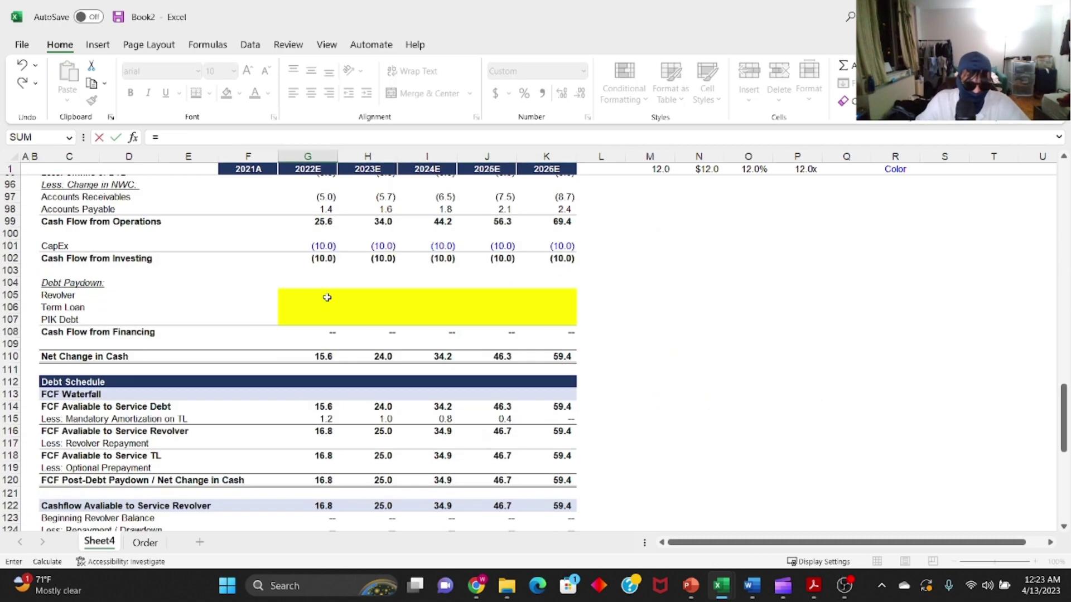
pyautogui.click(321, 334)
pyautogui.scroll(7, 362, 333)
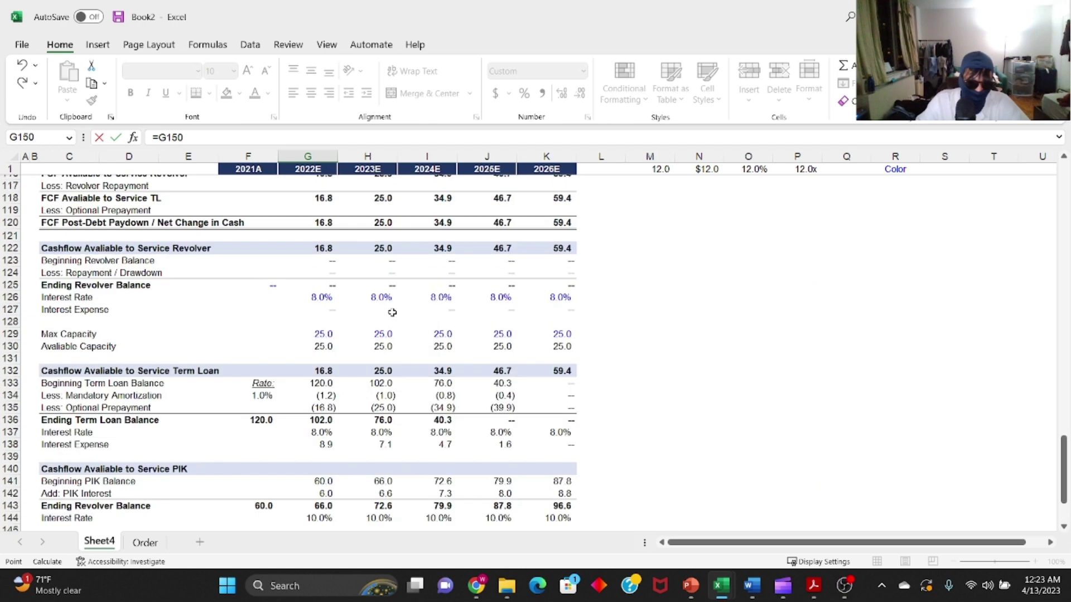
pyautogui.press('Return')
pyautogui.press('Up')
pyautogui.press('Down')
pyautogui.press('F2')
pyautogui.press('Left')
pyautogui.press('Left')
pyautogui.press('Left')
pyautogui.press('Left')
pyautogui.write('-')
pyautogui.press('Return')
# - Fill the G54 PIK interest link across the P&L projection years through K54
pyautogui.hotkey('shift', 'Right')
pyautogui.hotkey('shift', 'Right')
pyautogui.hotkey('shift', 'Right')
pyautogui.hotkey('shift', 'Right')
pyautogui.hotkey('ctrl', 'r')
pyautogui.hotkey('shift', 'Left')
pyautogui.hotkey('shift', 'Left')
pyautogui.hotkey('shift', 'Left')
pyautogui.hotkey('shift', 'Left')
pyautogui.scroll(3, 365, 276)
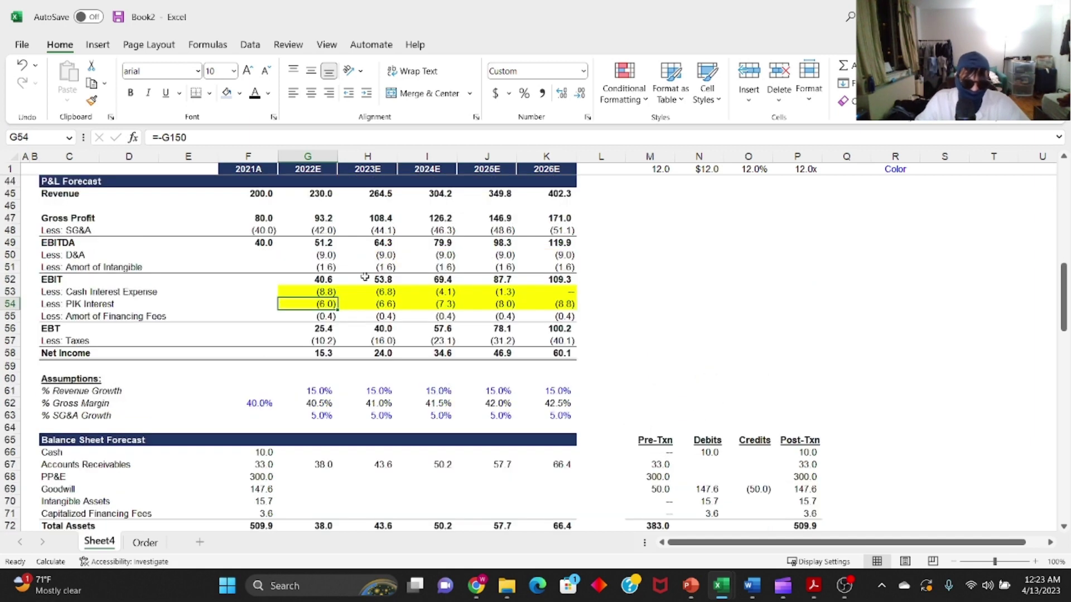
# - Remove the yellow fill from the cash interest and PIK interest rows in G53:K54
pyautogui.moveTo(322, 286); pyautogui.dragTo(565, 306)
pyautogui.press('h')
pyautogui.press('n')
pyautogui.press('Down')
pyautogui.press('Up')
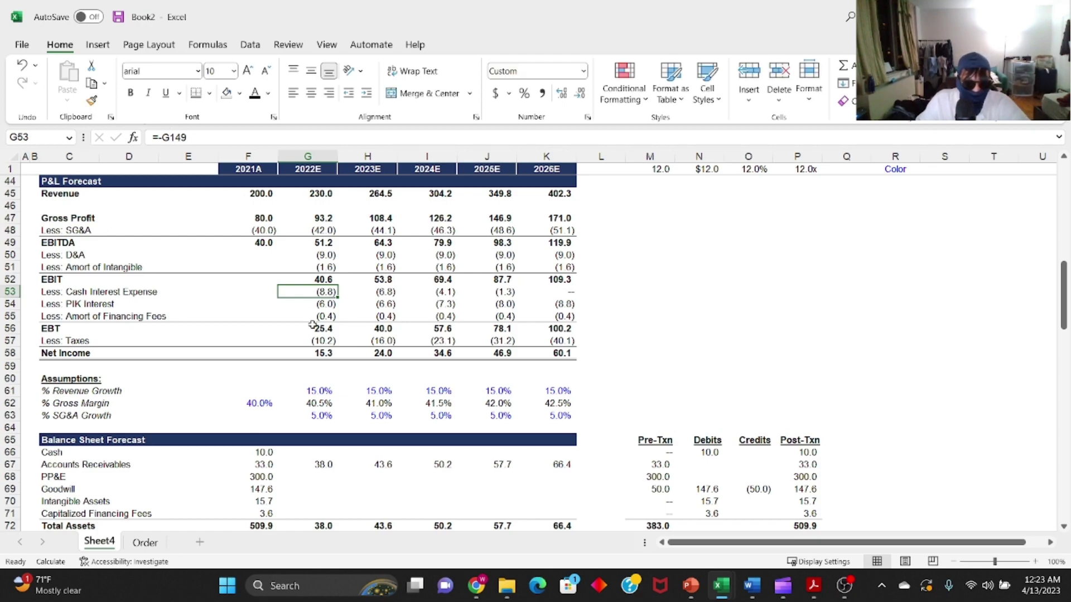
# - Examine how the linked interest expense carries through the P&L, balance sheet and cash flow forecasts
pyautogui.scroll(-4, 312, 326)
pyautogui.scroll(3, 326, 255)
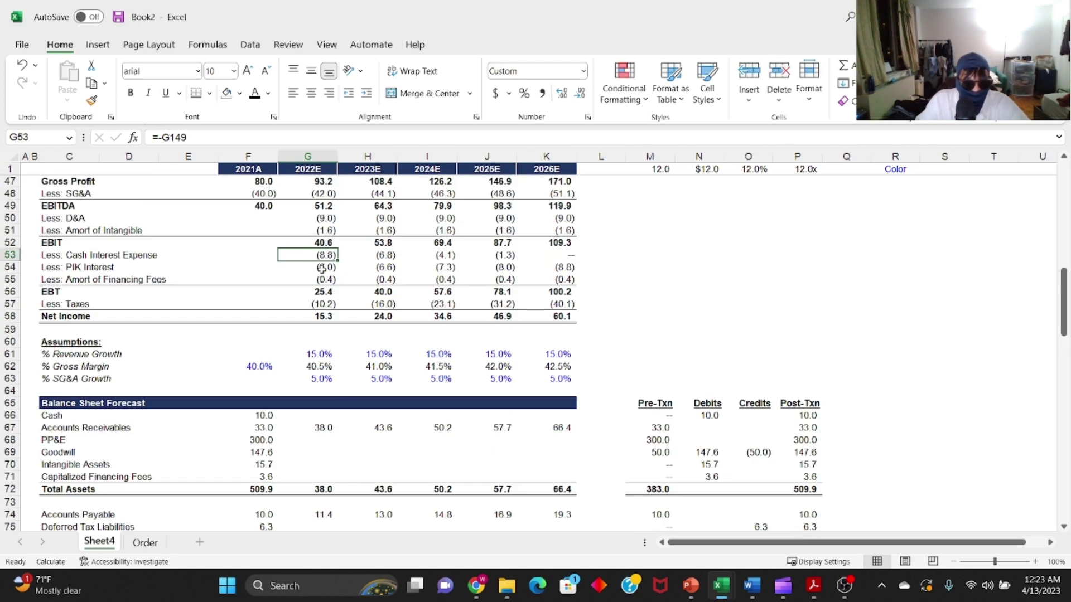
pyautogui.scroll(-12, 330, 284)
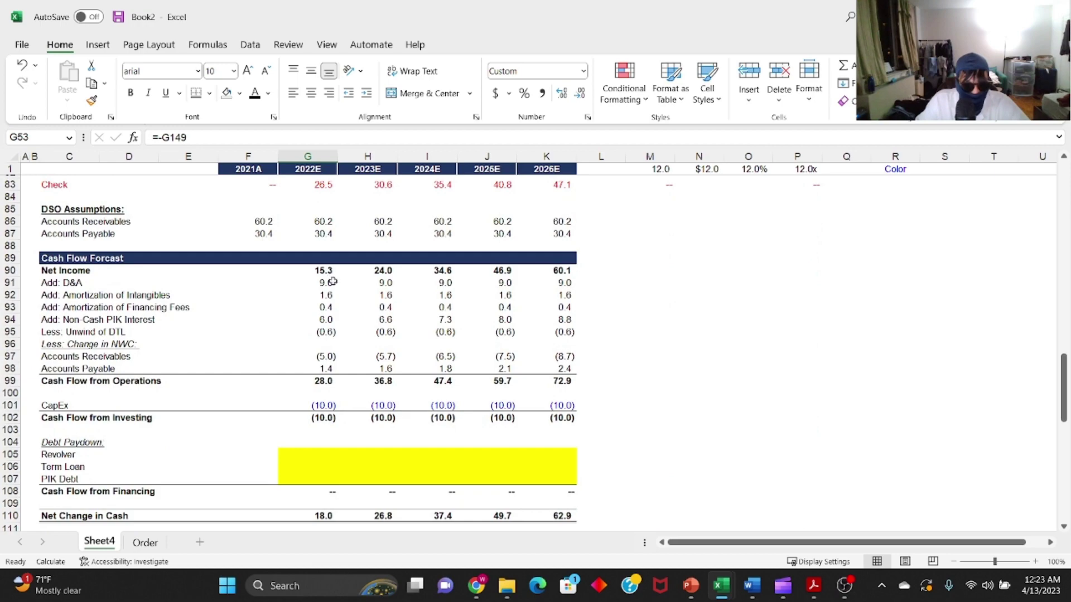
pyautogui.scroll(7, 337, 289)
pyautogui.scroll(-4, 338, 293)
pyautogui.scroll(2, 339, 297)
pyautogui.scroll(8, 339, 298)
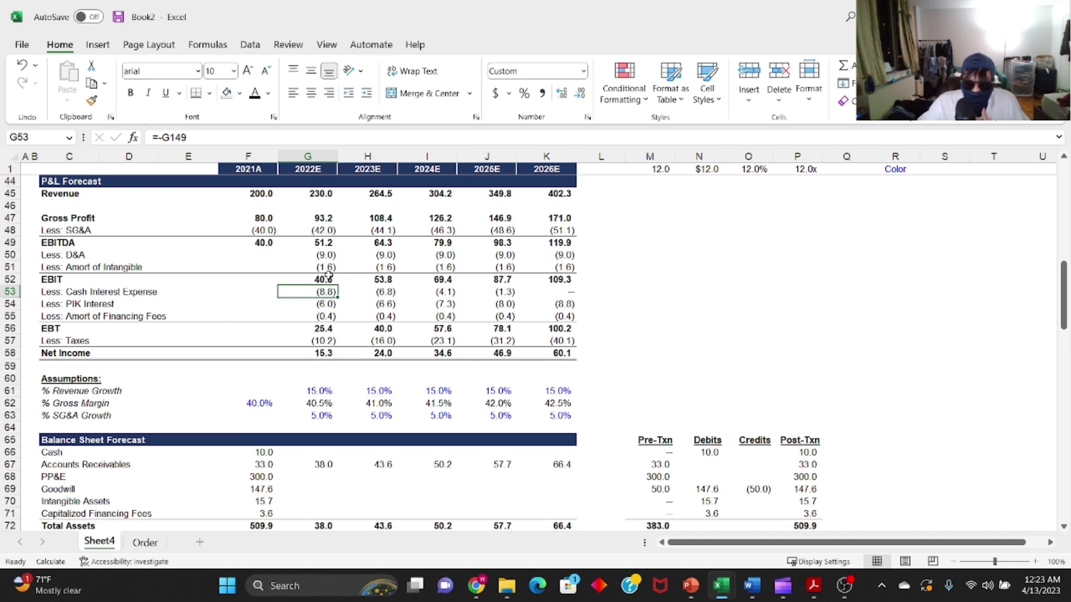
pyautogui.scroll(-4, 328, 275)
pyautogui.scroll(7, 328, 276)
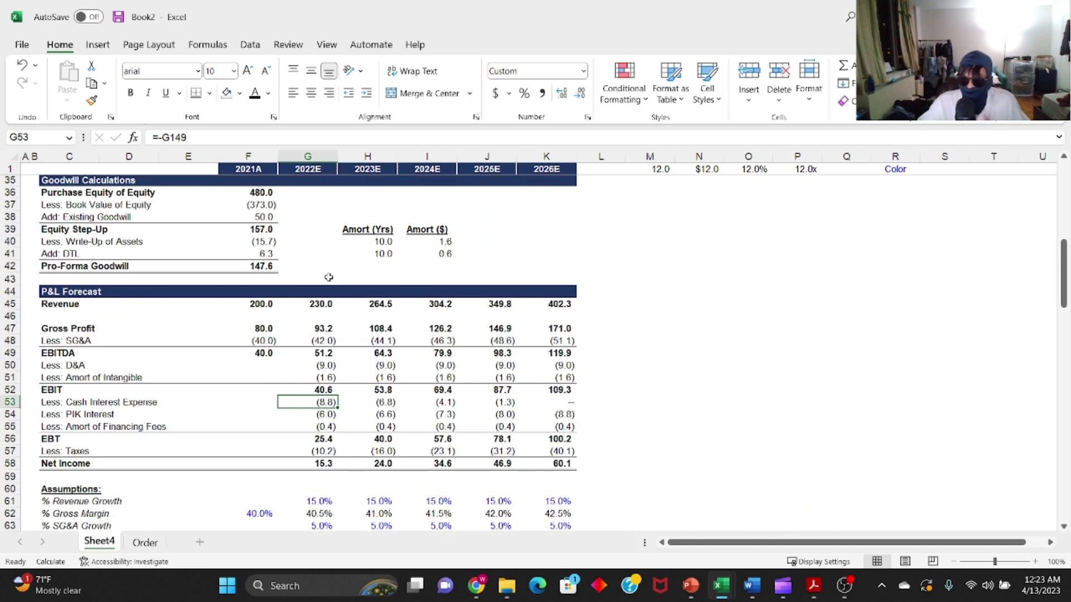
pyautogui.scroll(-7, 328, 277)
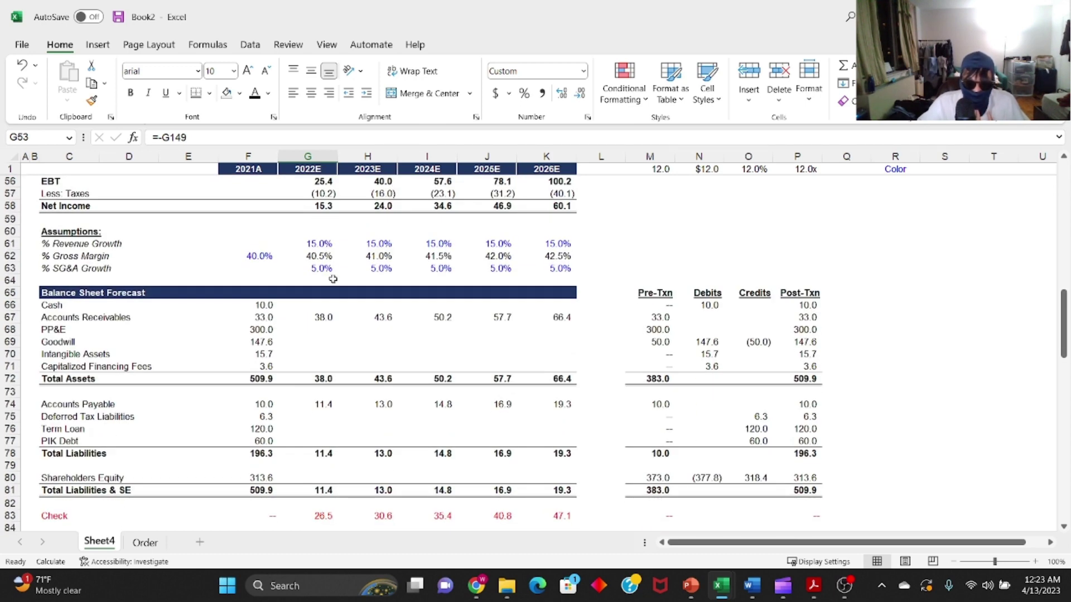
# - Examine the empty Cash row of the balance sheet forecast and the Debt Paydown rows of the cash flow forecast
pyautogui.click(322, 305)
pyautogui.scroll(-2, 303, 321)
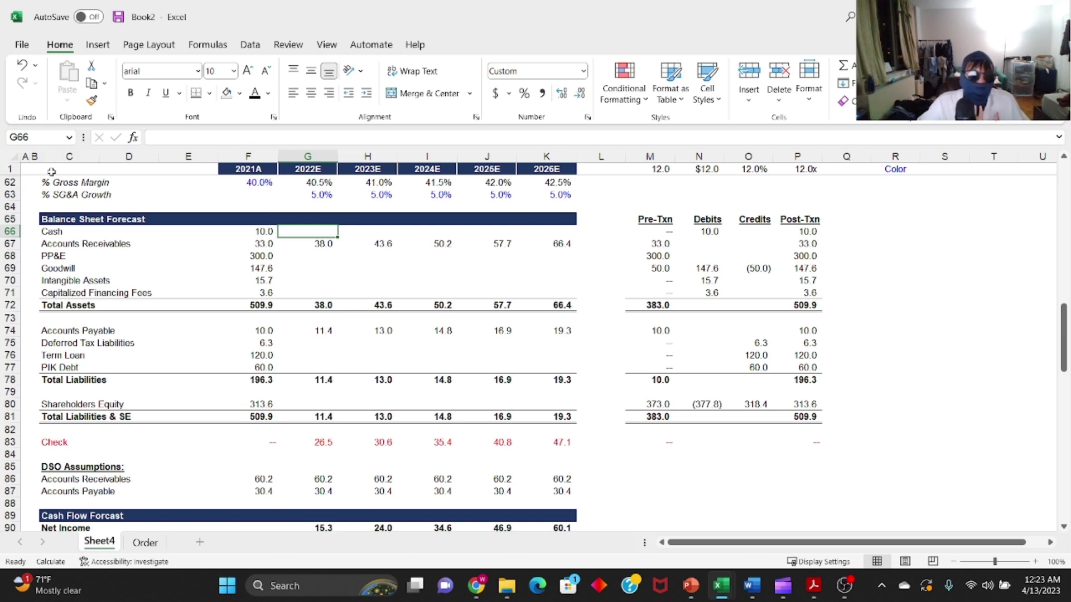
pyautogui.scroll(2, 301, 244)
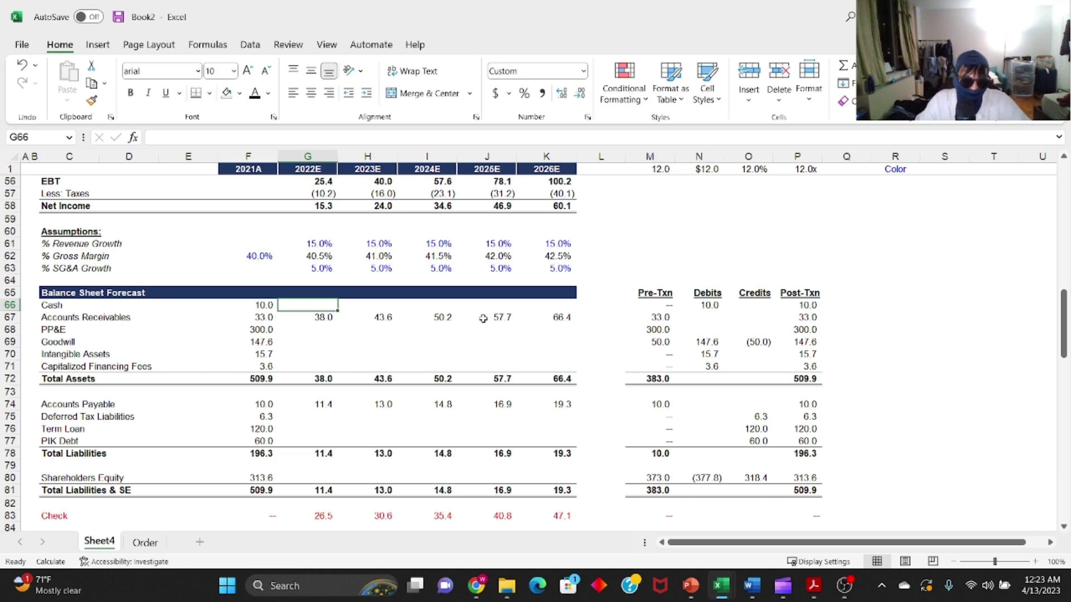
pyautogui.scroll(-9, 481, 336)
pyautogui.scroll(-3, 466, 334)
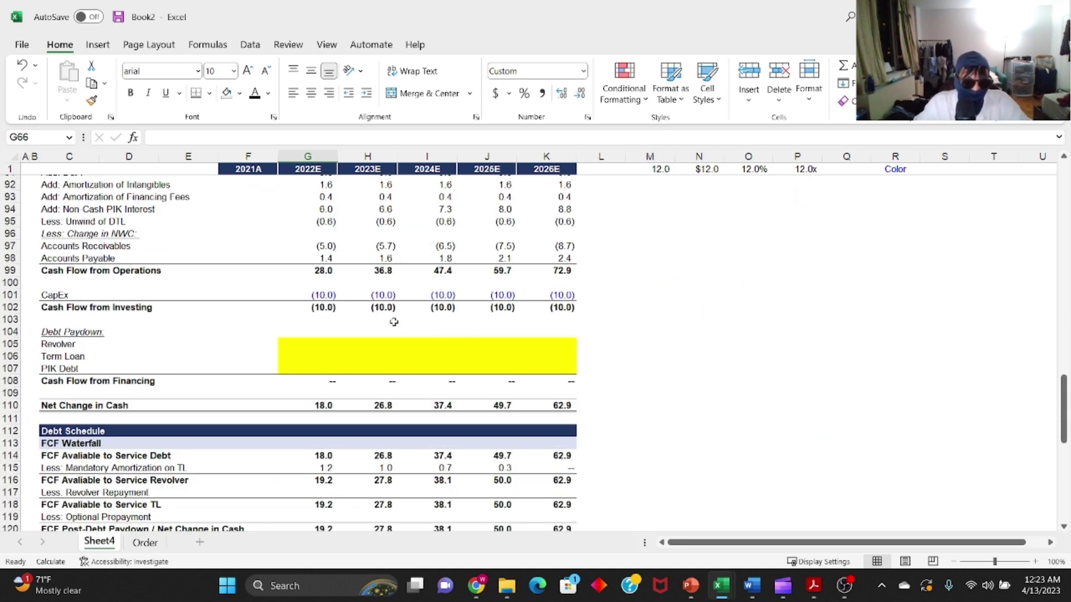
pyautogui.click(323, 403)
pyautogui.click(319, 344)
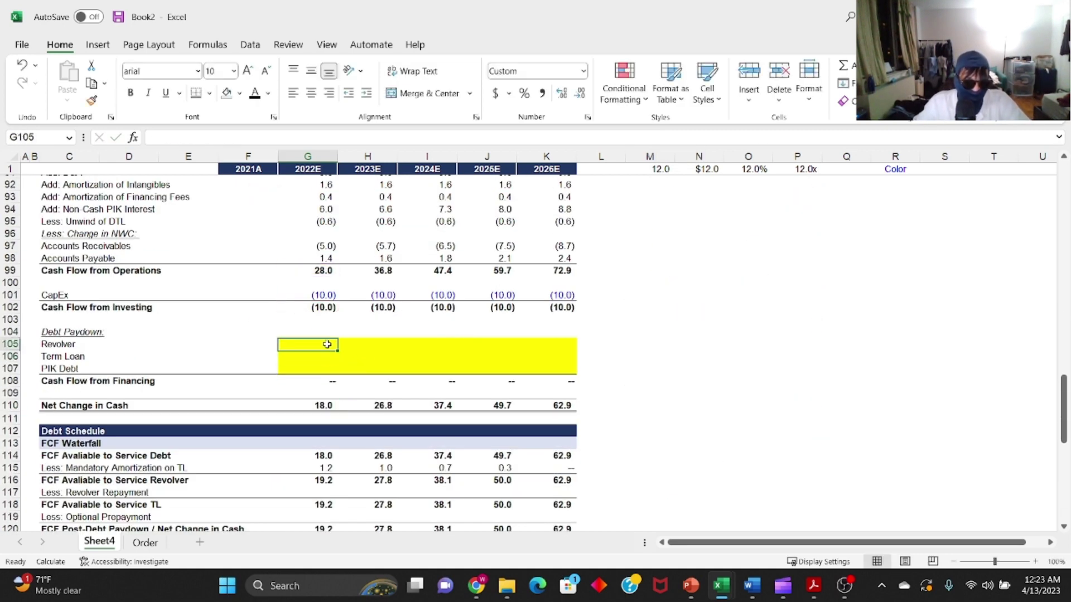
pyautogui.scroll(7, 334, 341)
pyautogui.scroll(5, 342, 338)
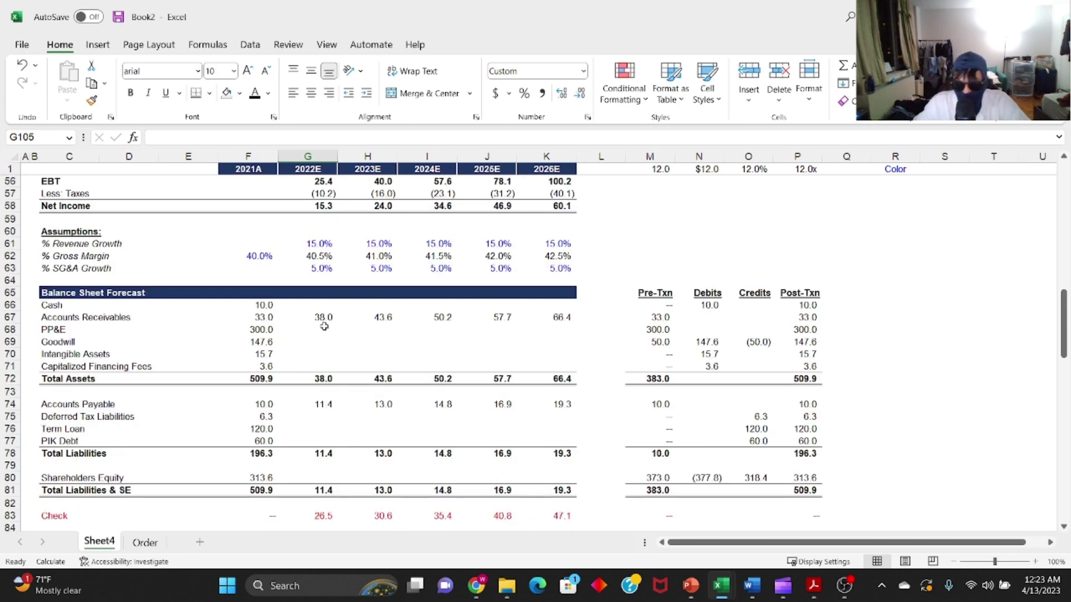
# - Link the cash flow forecast's 2022E Revolver paydown cell G105 to the debt schedule's revolver repayment/drawdown, =G124
pyautogui.scroll(-12, 324, 326)
pyautogui.scroll(2, 299, 264)
pyautogui.scroll(-2, 299, 265)
pyautogui.write('=')
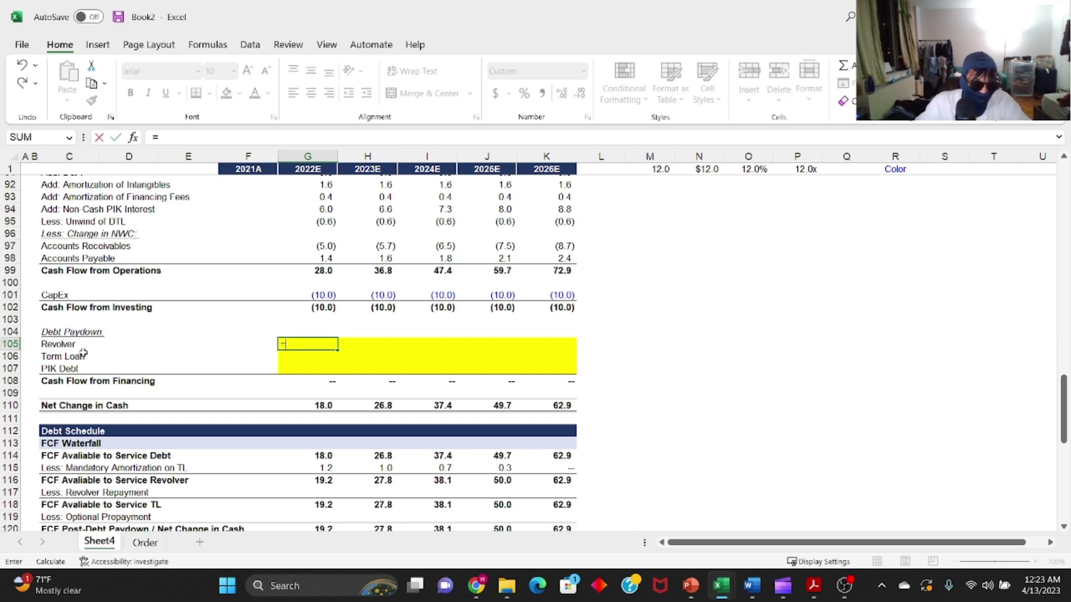
pyautogui.scroll(-2, 331, 338)
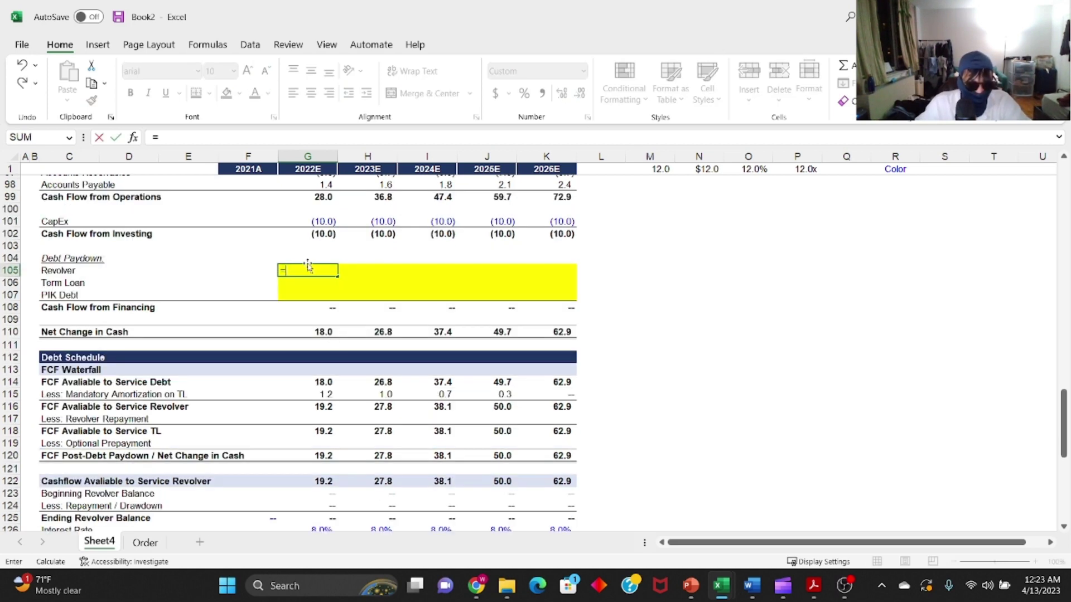
pyautogui.scroll(-4, 306, 268)
pyautogui.scroll(4, 317, 366)
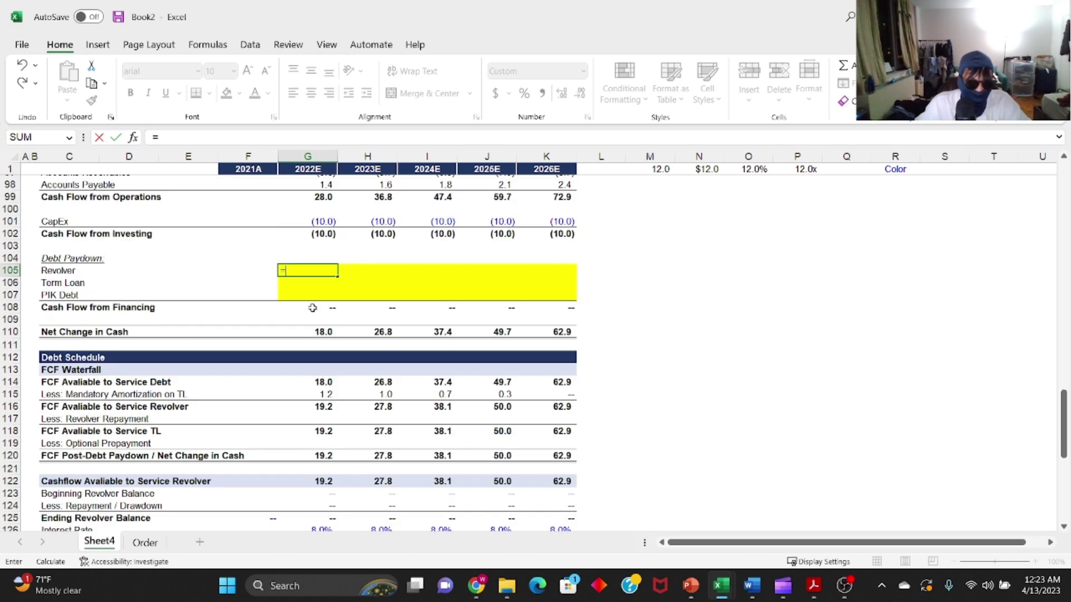
pyautogui.scroll(-2, 337, 265)
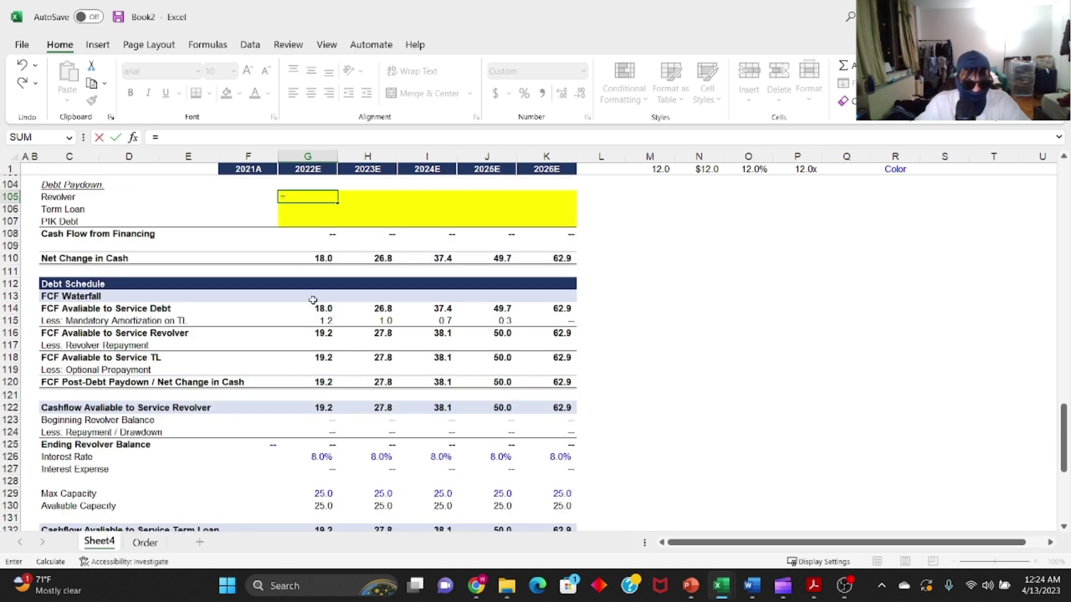
pyautogui.click(326, 434)
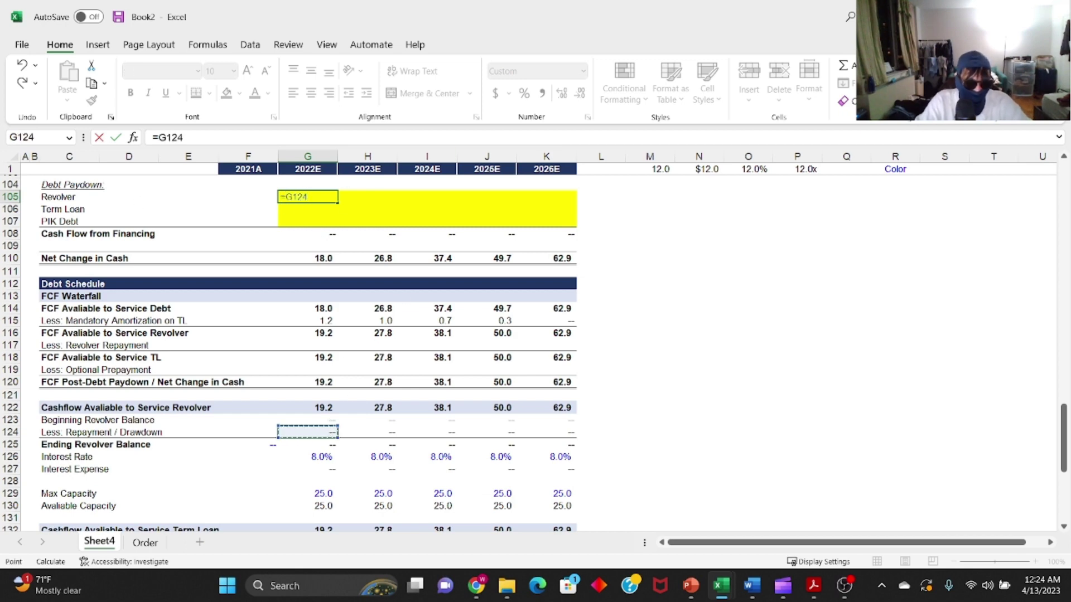
pyautogui.hotkey('ctrl', 'Return')
# - Fill the G105 revolver link across the projection years through K105
pyautogui.hotkey('ctrl', 'c')
pyautogui.hotkey('shift', 'Right')
pyautogui.hotkey('shift', 'Right')
pyautogui.hotkey('shift', 'Right')
pyautogui.hotkey('shift', 'Right')
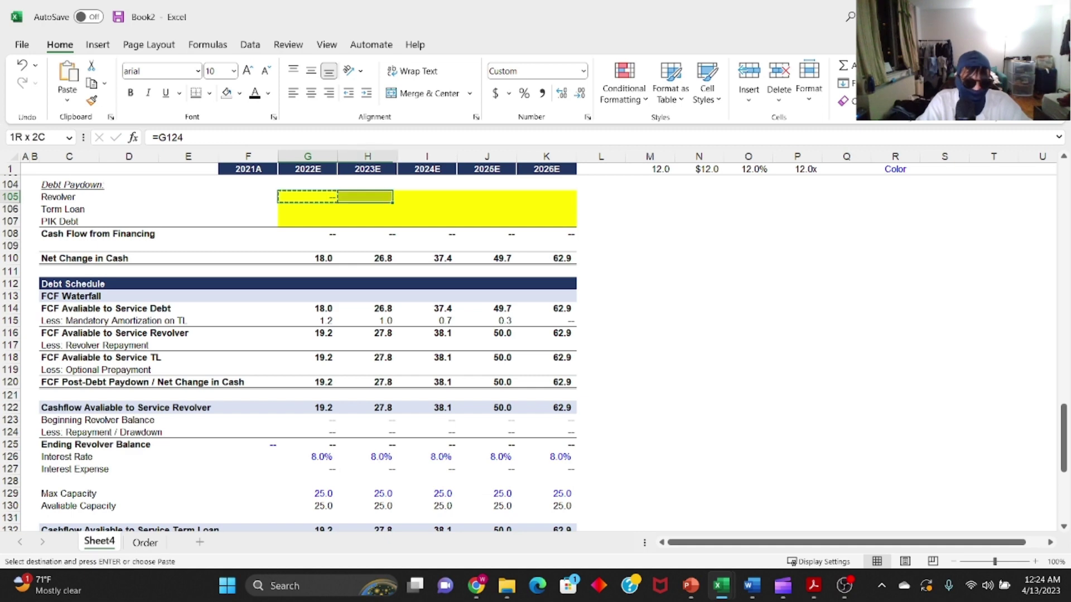
pyautogui.press('Return')
pyautogui.press('Down')
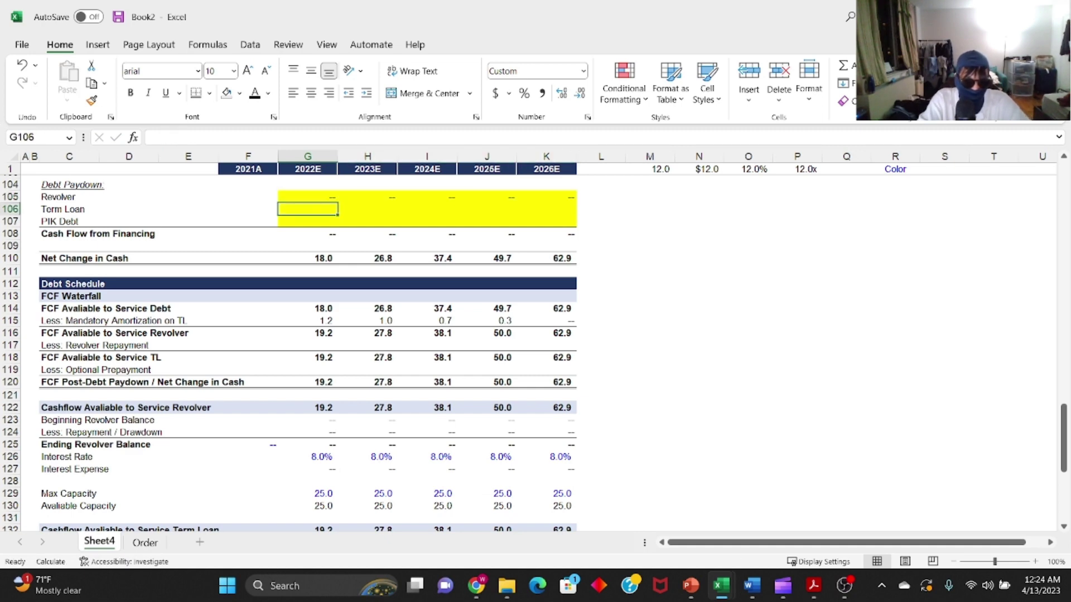
# - Enter the 2022E Term Loan paydown formula =G134-G135 in G106 from the mandatory amortization and optional prepayment
pyautogui.write('=')
pyautogui.scroll(-3, 322, 383)
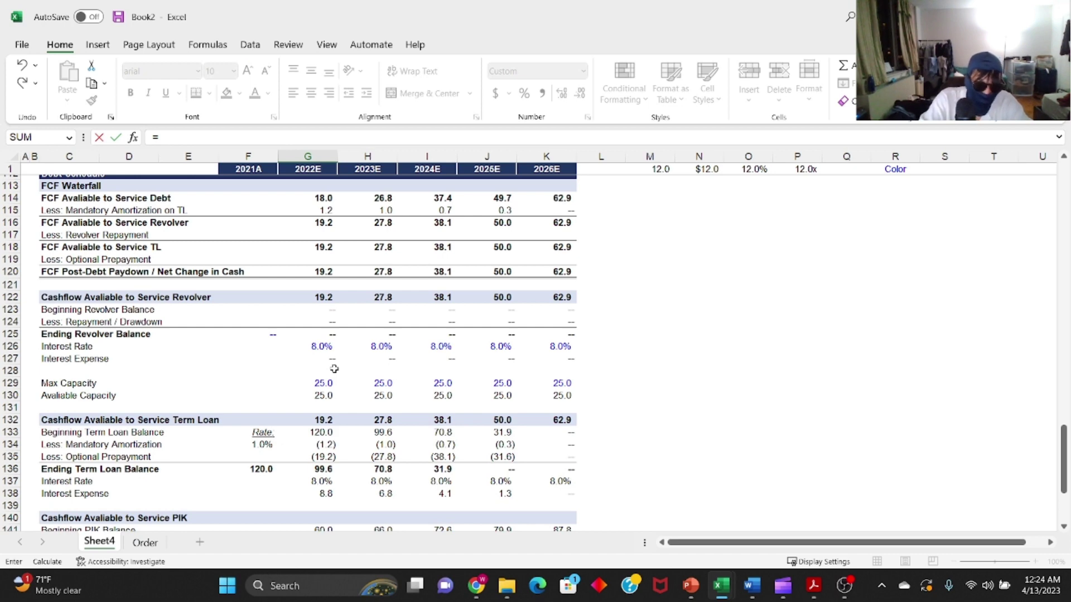
pyautogui.click(323, 446)
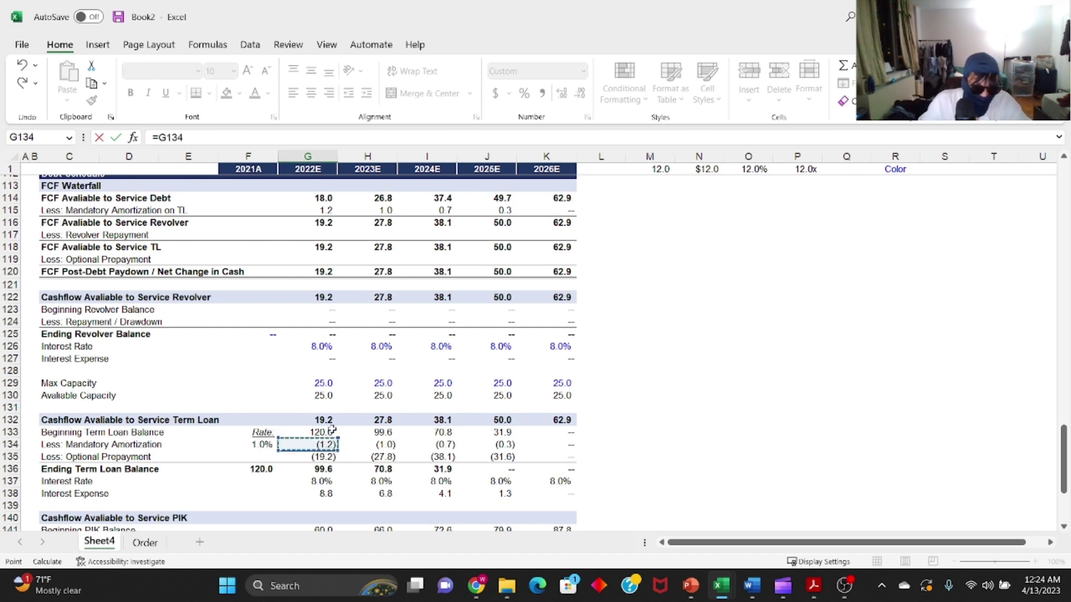
pyautogui.write('-')
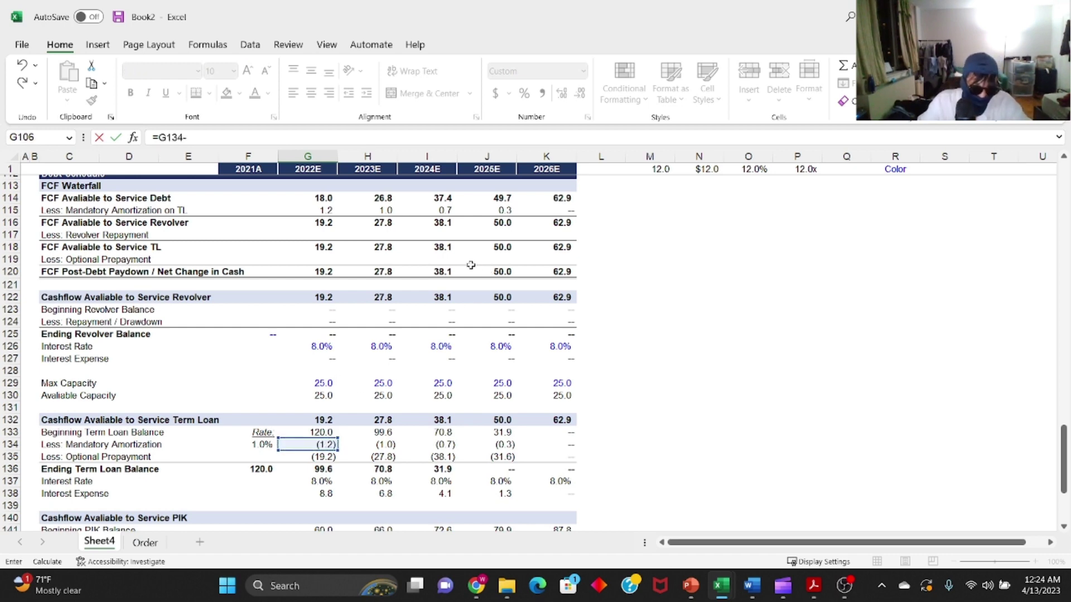
pyautogui.click(304, 454)
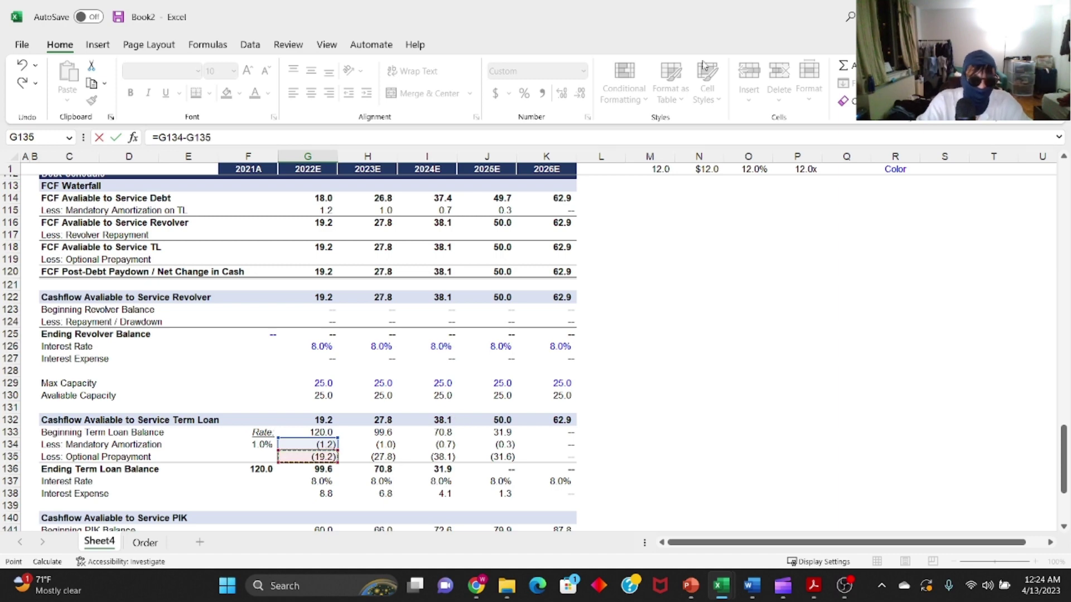
pyautogui.hotkey('ctrl', 'Return')
# - Fill the =G134-G135 term loan formula from G106 across through K106
pyautogui.hotkey('ctrl', 'c')
pyautogui.hotkey('shift', 'Right')
pyautogui.hotkey('shift', 'Right')
pyautogui.hotkey('shift', 'Right')
pyautogui.hotkey('shift', 'Right')
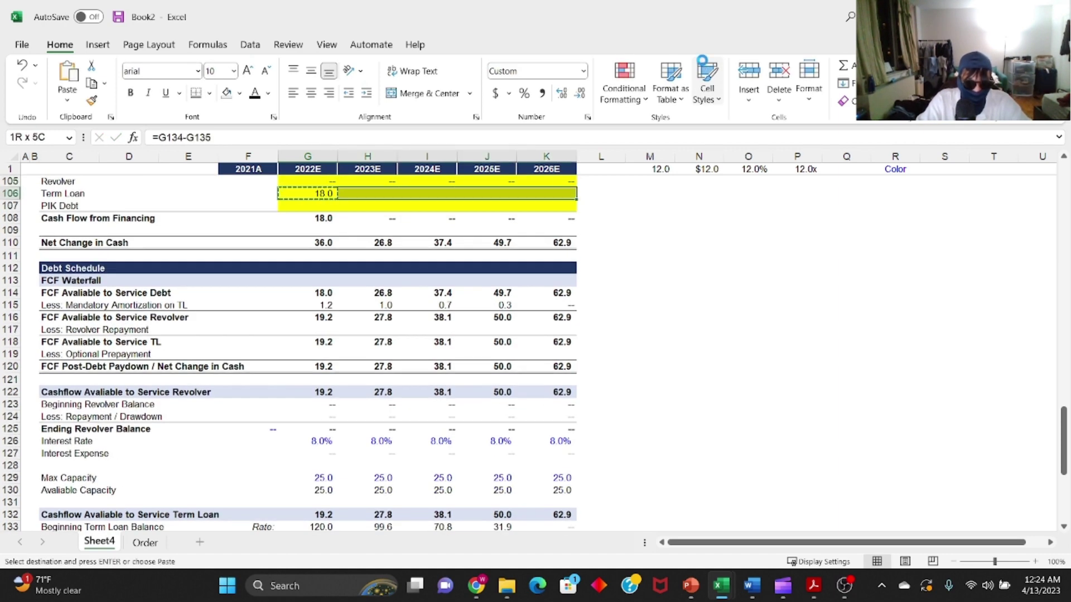
pyautogui.hotkey('ctrl', 'v')
# - Correct the G106 term loan formula to =G134+G135 and fill it across the projection years through K106
pyautogui.press('F2')
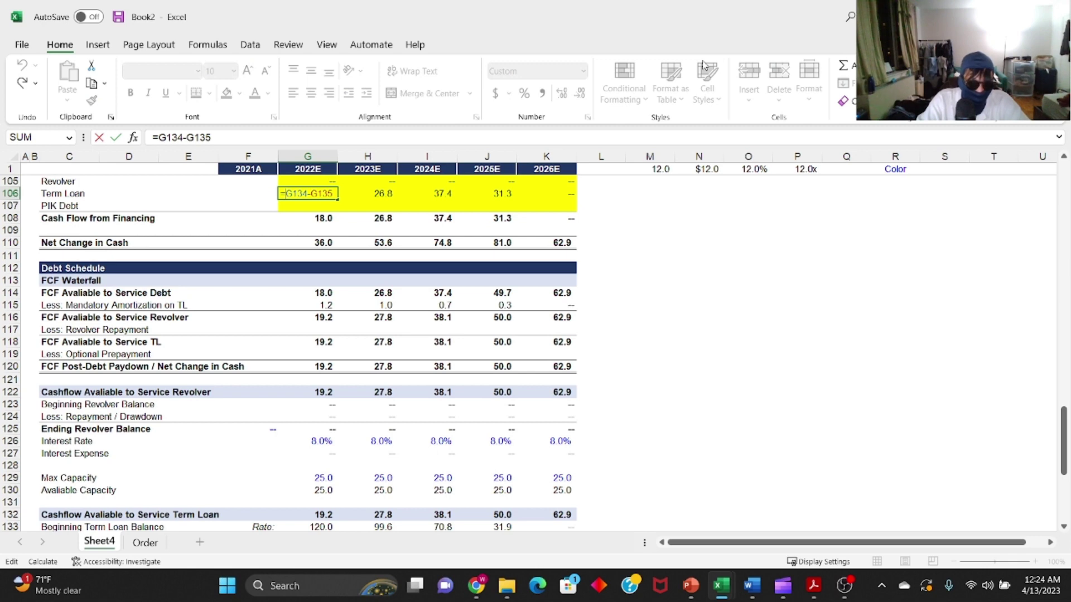
pyautogui.press('Delete')
pyautogui.write('+')
pyautogui.hotkey('ctrl', 'Return')
pyautogui.hotkey('ctrl', 'c')
pyautogui.hotkey('ctrl', 'shift', 'Right')
pyautogui.hotkey('ctrl', 'v')
pyautogui.press('F2')
# - Leave the PIK Debt paydown row G107:K107 empty and remove its yellow fill
pyautogui.press('Down')
pyautogui.write('=')
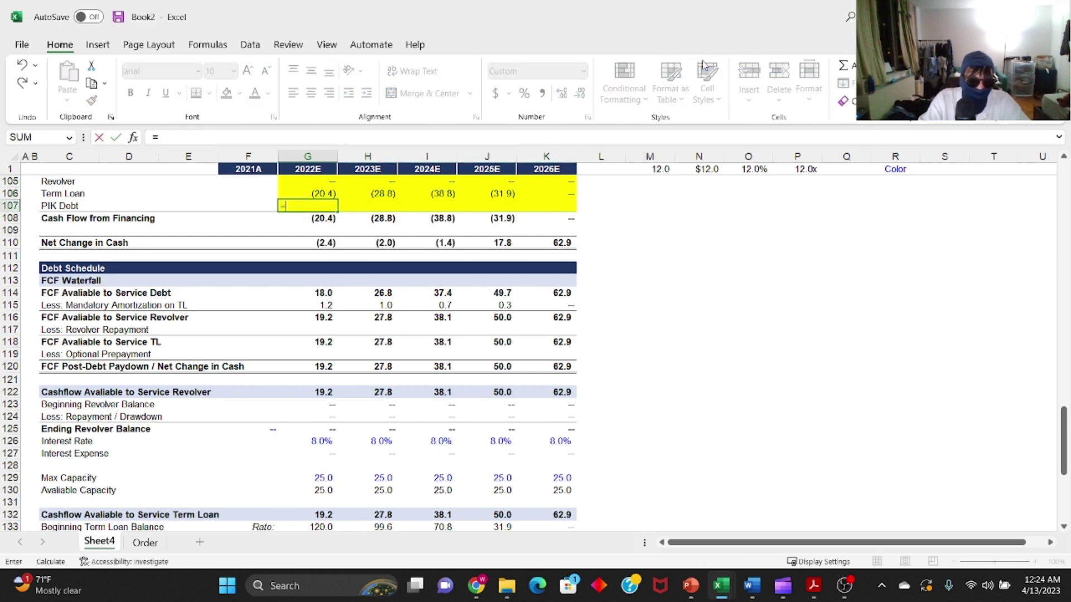
pyautogui.press('Escape')
pyautogui.scroll(2, 313, 284)
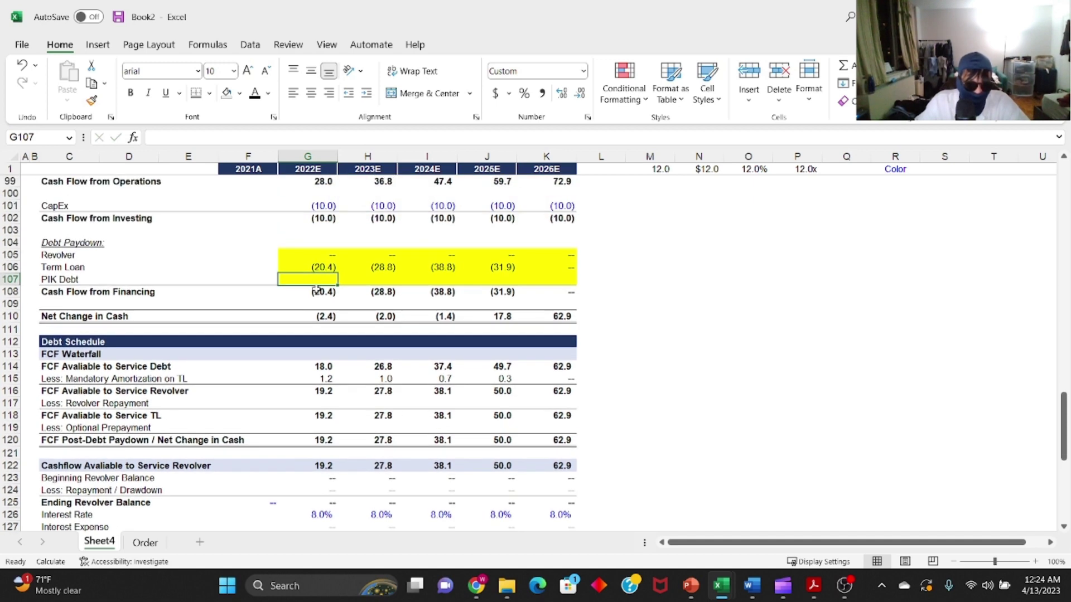
pyautogui.hotkey('shift', 'Right')
pyautogui.hotkey('shift', 'Right')
pyautogui.hotkey('shift', 'Right')
pyautogui.hotkey('shift', 'Right')
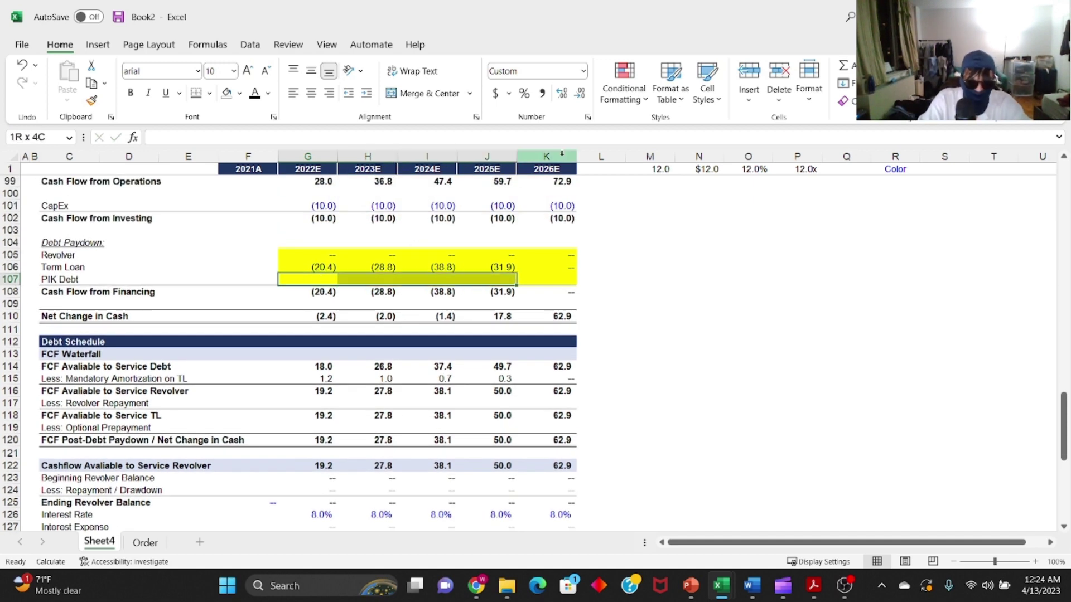
pyautogui.press('Down')
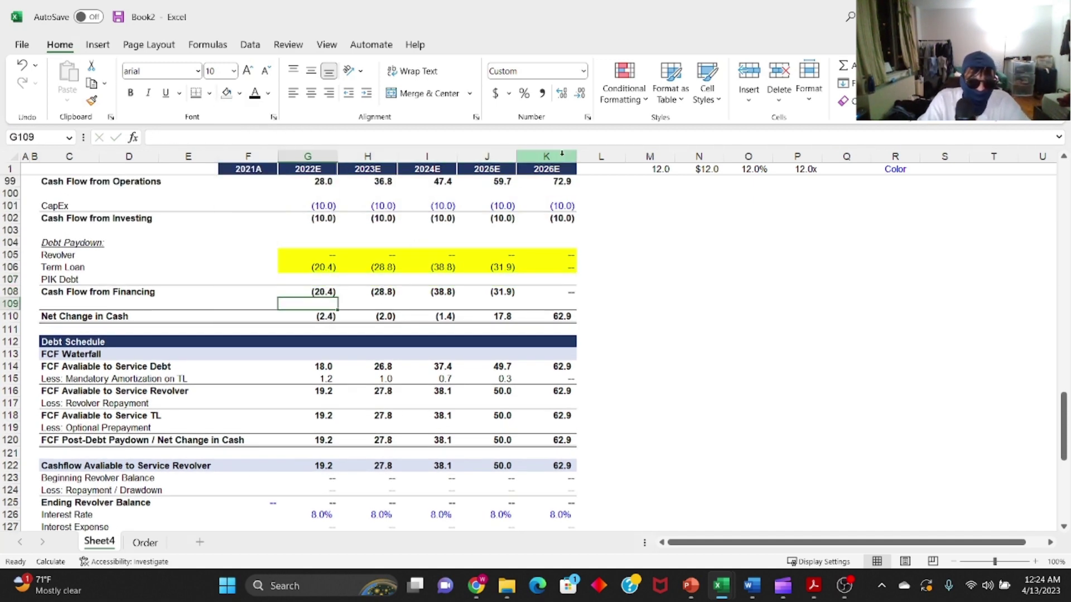
pyautogui.press('Up')
pyautogui.press('Up')
pyautogui.press('Down')
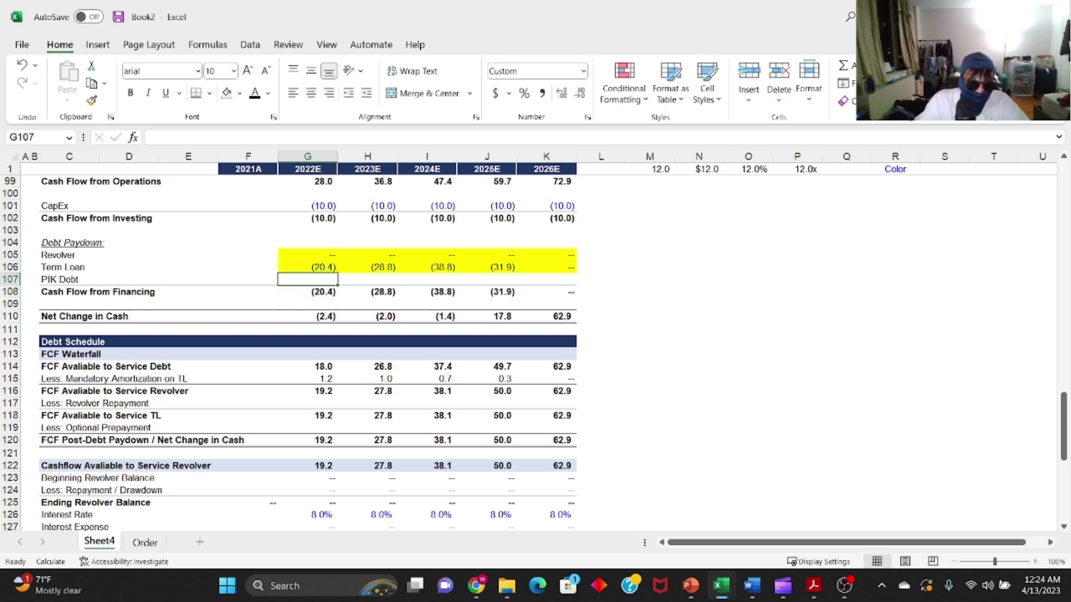
# - Review the Revolver and Term Loan paydown formulas in G105 and G106 against their debt schedule source rows
pyautogui.scroll(2, 245, 366)
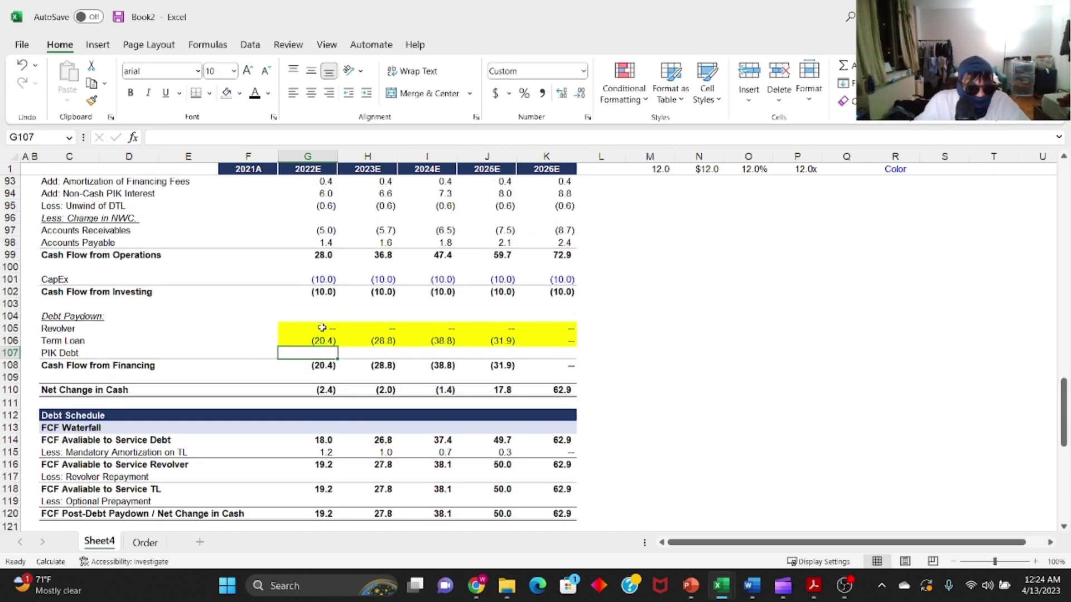
pyautogui.doubleClick(324, 328)
pyautogui.press('Escape')
pyautogui.doubleClick(325, 340)
pyautogui.scroll(-7, 380, 333)
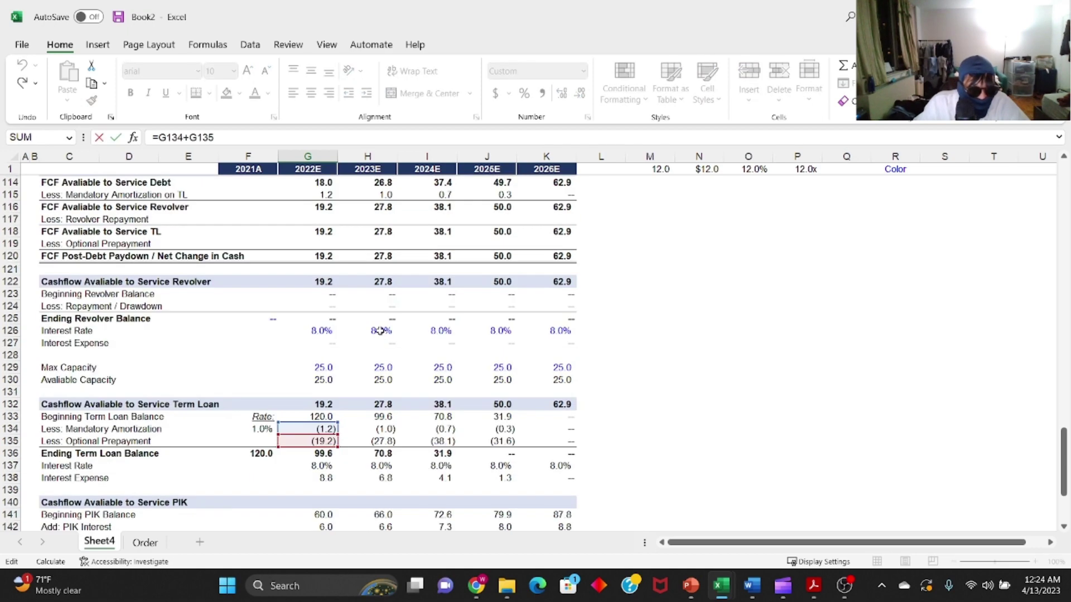
pyautogui.scroll(2, 379, 331)
pyautogui.scroll(-1, 380, 331)
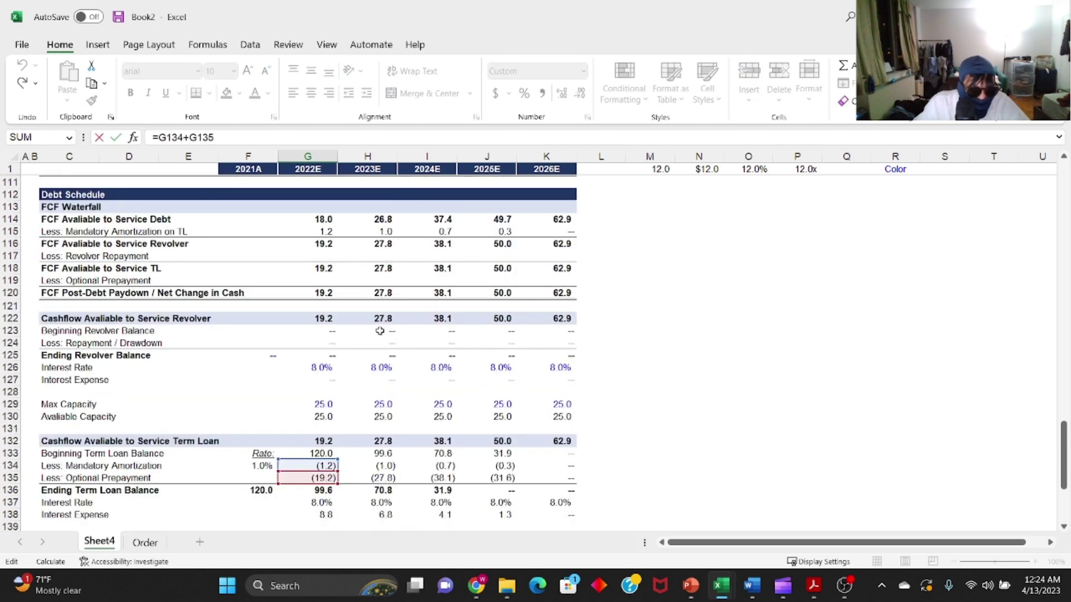
pyautogui.scroll(3, 380, 331)
pyautogui.press('Escape')
pyautogui.click(324, 266)
pyautogui.click(324, 255)
pyautogui.scroll(3, 357, 335)
pyautogui.scroll(-5, 346, 349)
# - Link the FCF waterfall's 2022E Less: Revolver Repayment cell G117 to the revolver repayment/drawdown, =G124
pyautogui.click(314, 316)
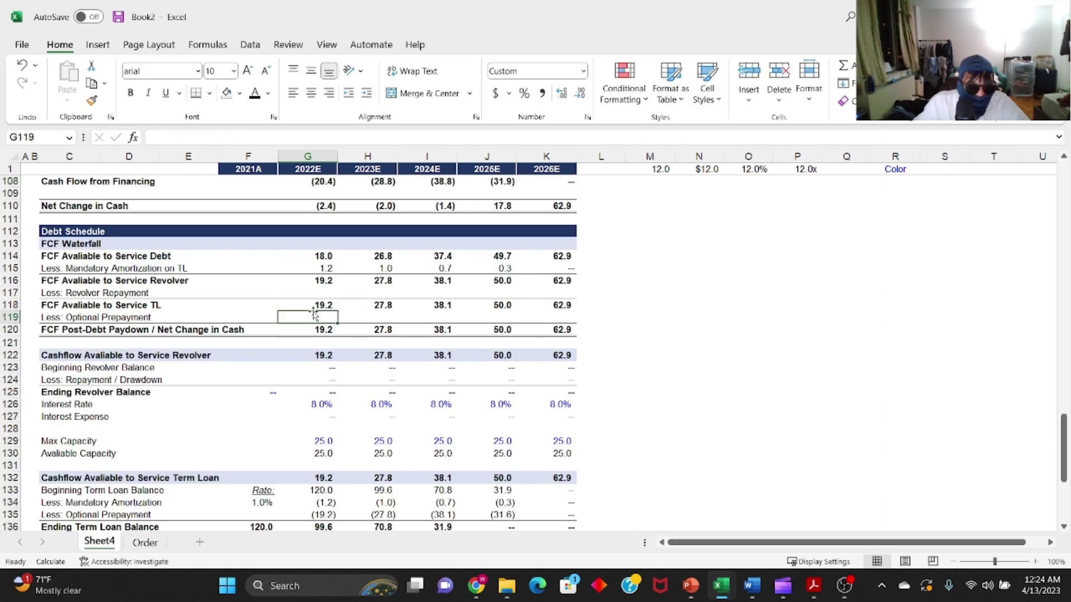
pyautogui.press('Up')
pyautogui.press('Up')
pyautogui.write('=')
pyautogui.press('Down')
pyautogui.press('Down')
pyautogui.press('Down')
pyautogui.press('Down')
pyautogui.press('Down')
pyautogui.press('Down')
pyautogui.press('Down')
pyautogui.press('Down')
pyautogui.press('Down')
pyautogui.press('Down')
pyautogui.press('Down')
pyautogui.press('Down')
pyautogui.press('Down')
pyautogui.press('Down')
pyautogui.press('Down')
pyautogui.press('Down')
pyautogui.press('Down')
pyautogui.press('Down')
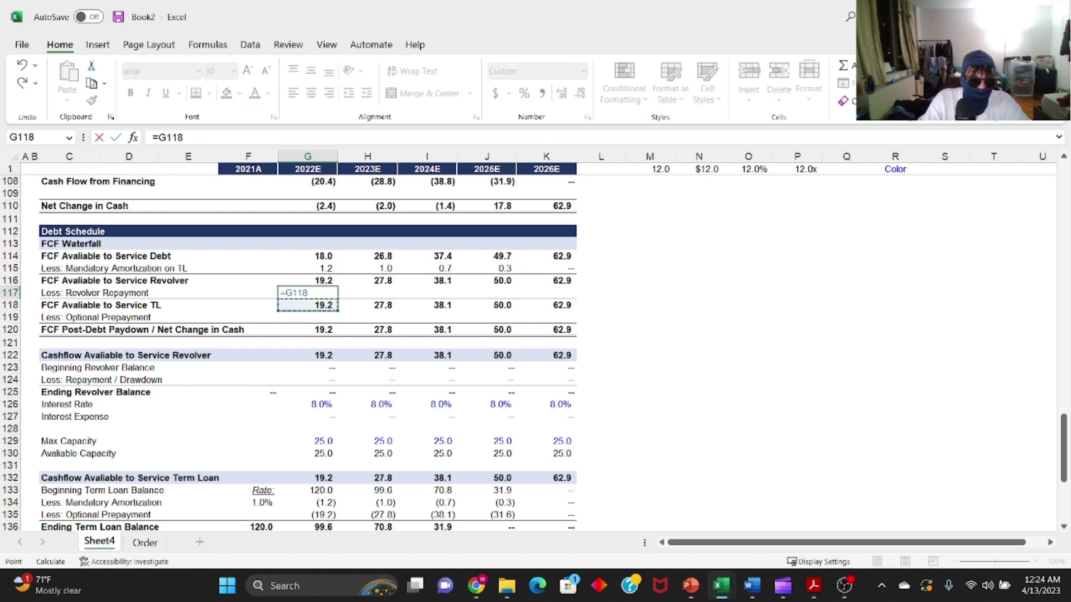
pyautogui.press('Down')
pyautogui.press('Down')
pyautogui.press('Up')
pyautogui.press('Up')
pyautogui.press('Up')
pyautogui.press('Up')
pyautogui.press('Up')
pyautogui.press('Up')
pyautogui.press('Up')
pyautogui.press('Up')
pyautogui.press('Up')
pyautogui.press('Down')
pyautogui.press('Down')
pyautogui.press('Down')
pyautogui.press('Down')
pyautogui.press('Down')
pyautogui.press('Down')
pyautogui.press('Down')
pyautogui.press('Down')
pyautogui.press('Down')
pyautogui.press('Down')
pyautogui.press('Down')
pyautogui.press('Down')
pyautogui.press('Up')
pyautogui.press('Up')
pyautogui.press('Up')
pyautogui.press('Up')
pyautogui.press('Up')
pyautogui.press('Up')
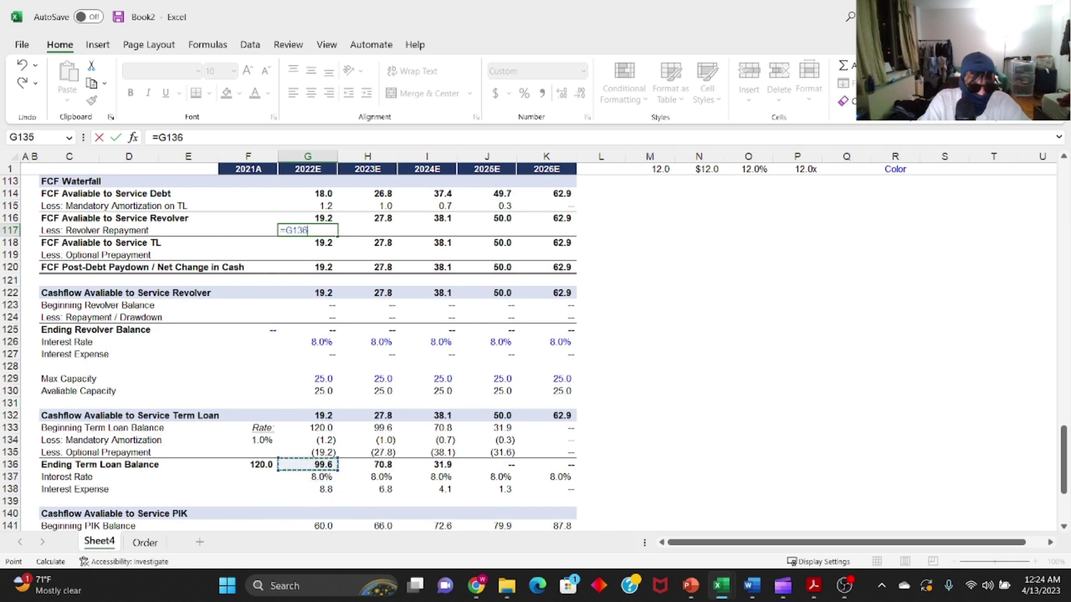
pyautogui.press('Up')
pyautogui.press('Up')
pyautogui.press('Up')
pyautogui.press('Up')
pyautogui.press('Up')
pyautogui.press('Up')
pyautogui.press('Up')
pyautogui.press('Up')
pyautogui.press('Up')
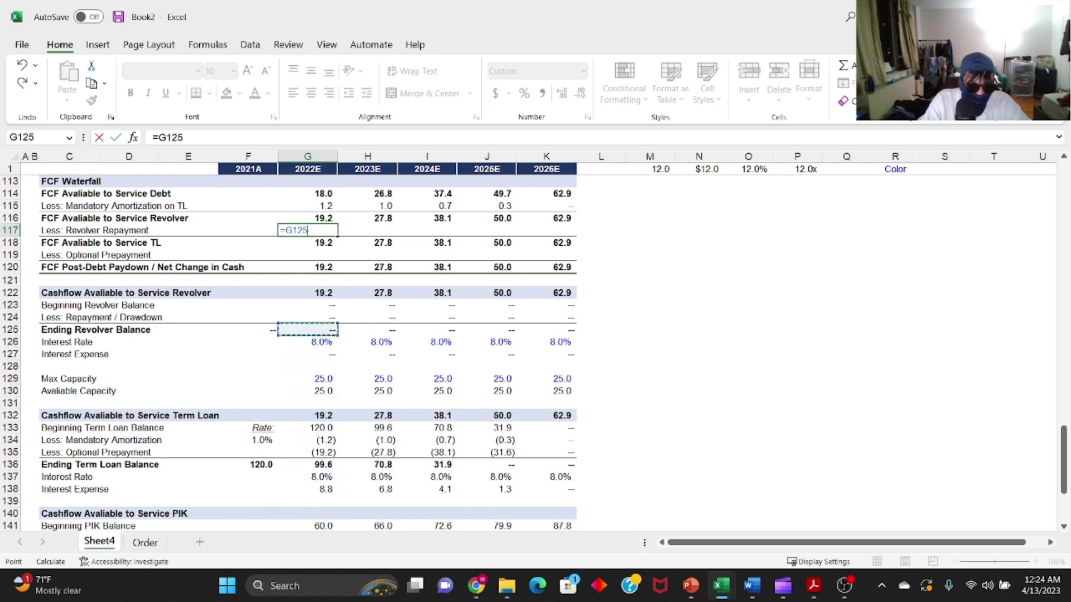
pyautogui.hotkey('ctrl', 'Return')
# - Fill the G117 revolver repayment link across the projection years through K117
pyautogui.hotkey('ctrl', 'c')
pyautogui.hotkey('shift', 'Right')
pyautogui.hotkey('shift', 'Right')
pyautogui.hotkey('shift', 'Right')
pyautogui.hotkey('shift', 'Right')
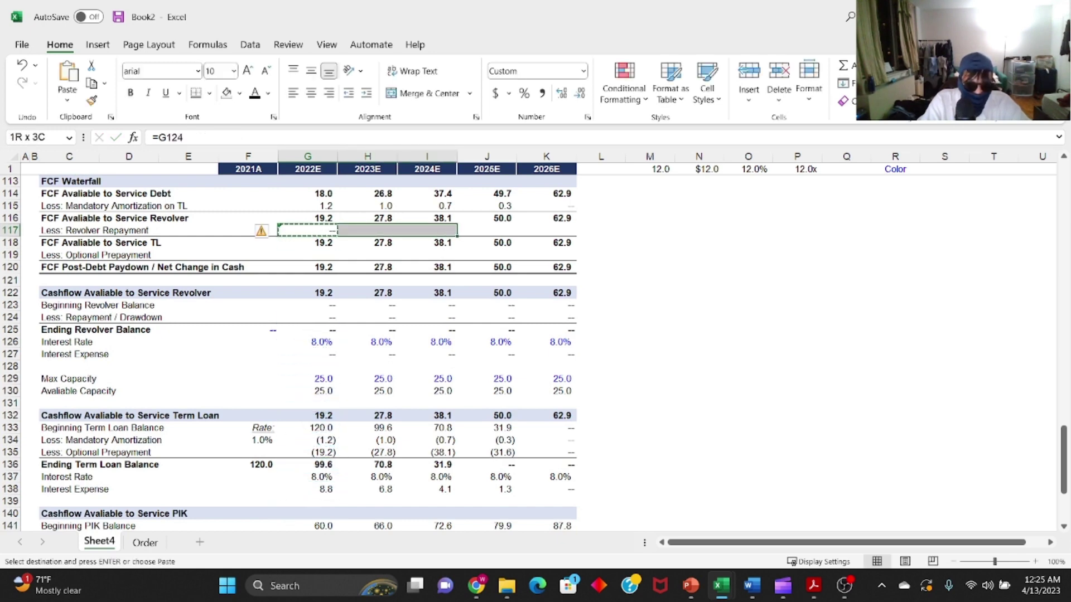
pyautogui.hotkey('ctrl', 'v')
pyautogui.press('Down')
pyautogui.press('Down')
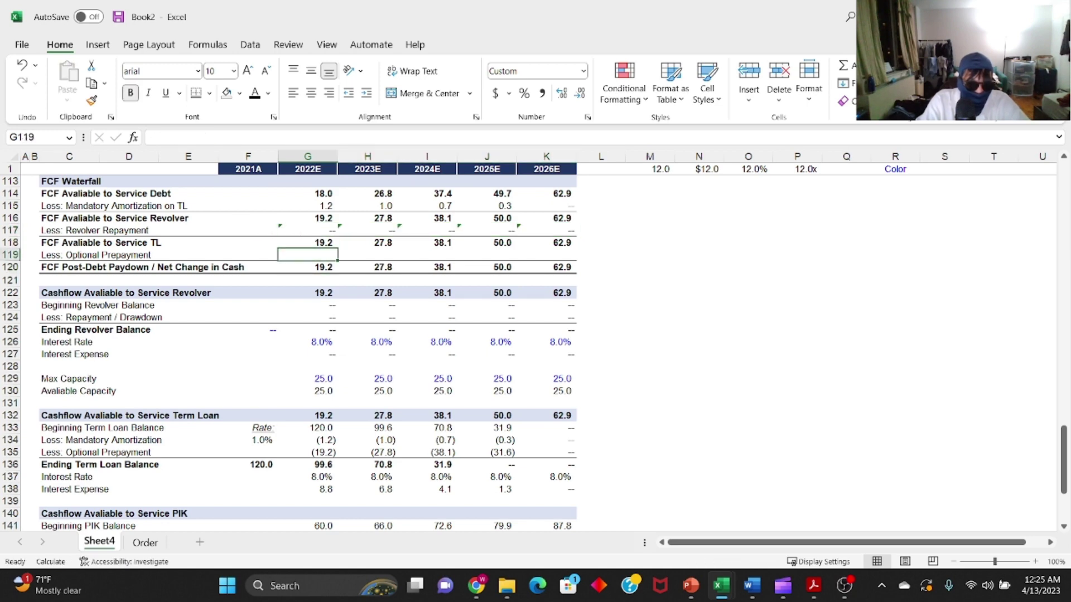
# - Link the FCF waterfall's 2022E Less: Optional Prepayment cell G119 to the term loan schedule's optional prepayment, =G135
pyautogui.write('=')
pyautogui.press('Down')
pyautogui.press('Down')
pyautogui.press('Down')
pyautogui.press('Down')
pyautogui.press('Down')
pyautogui.press('Down')
pyautogui.press('Down')
pyautogui.press('Down')
pyautogui.press('Down')
pyautogui.press('Down')
pyautogui.press('Down')
pyautogui.press('Down')
pyautogui.press('Down')
pyautogui.press('Down')
pyautogui.press('Down')
pyautogui.press('Down')
pyautogui.press('Down')
pyautogui.press('Down')
pyautogui.press('Down')
pyautogui.press('Down')
pyautogui.press('Down')
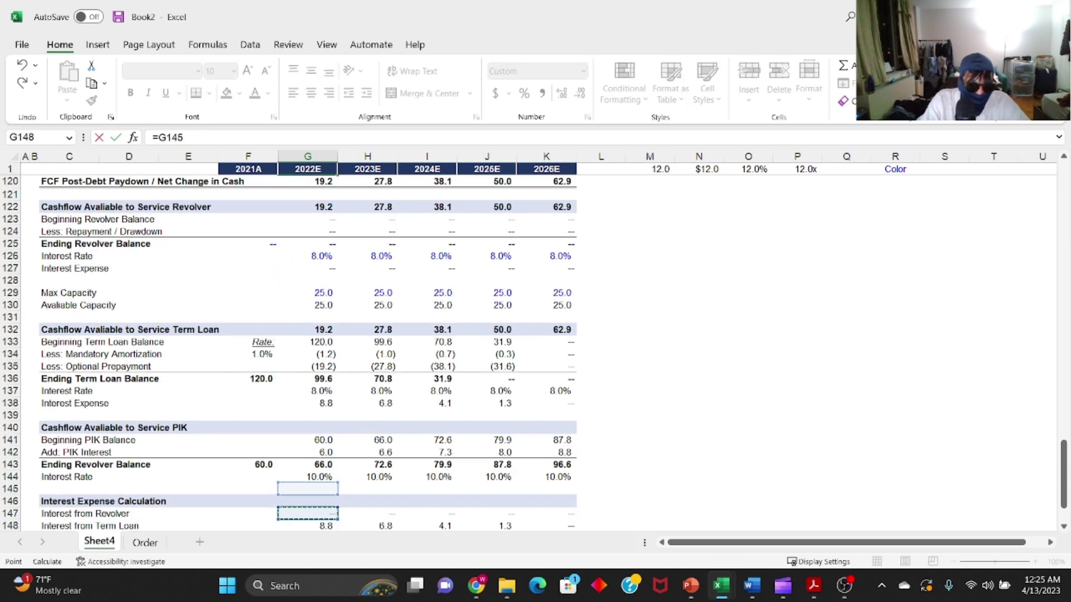
pyautogui.press('Up')
pyautogui.press('Up')
pyautogui.press('Up')
pyautogui.press('Up')
pyautogui.press('Up')
pyautogui.press('Up')
pyautogui.press('Up')
pyautogui.press('Up')
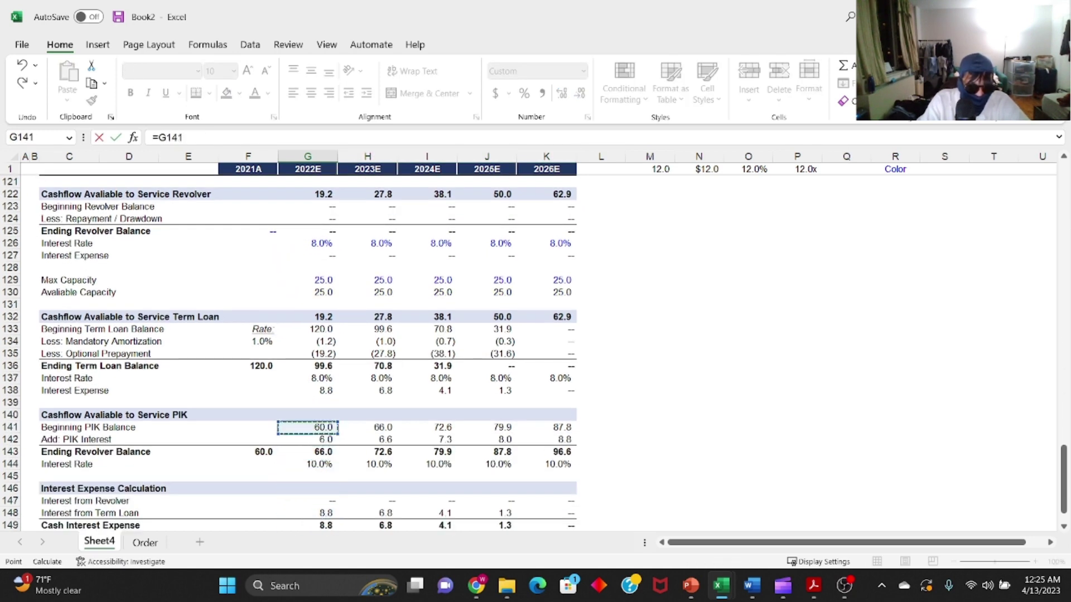
pyautogui.press('Down')
pyautogui.press('Return')
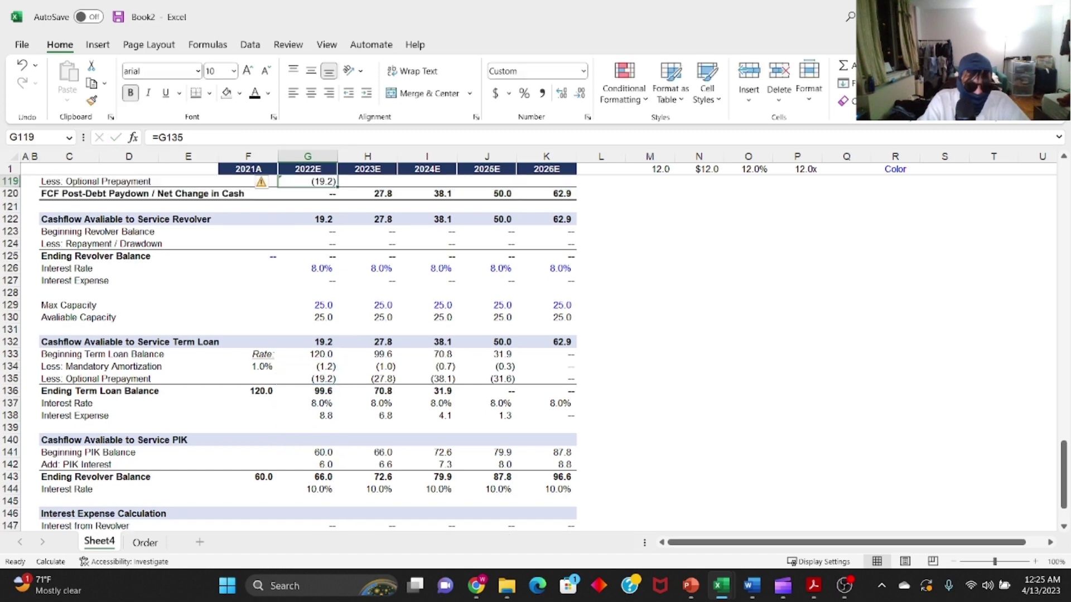
# - Copy the G119 optional prepayment link across the projection years through K119
pyautogui.press('Up')
pyautogui.hotkey('ctrl', 'c')
pyautogui.hotkey('shift', 'Right')
pyautogui.hotkey('shift', 'Right')
pyautogui.hotkey('shift', 'Right')
pyautogui.hotkey('shift', 'Right')
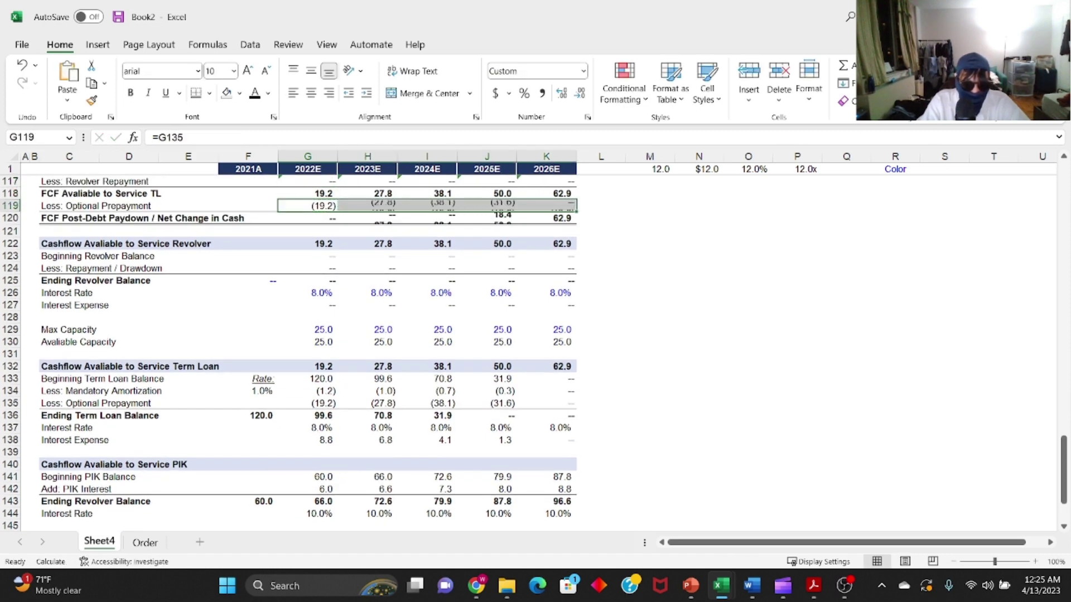
pyautogui.press('Return')
# - Remove the minus sign from the waterfall's mandatory amortization formula in G115, making it =G134, and copy it across through K115
pyautogui.scroll(10, 293, 293)
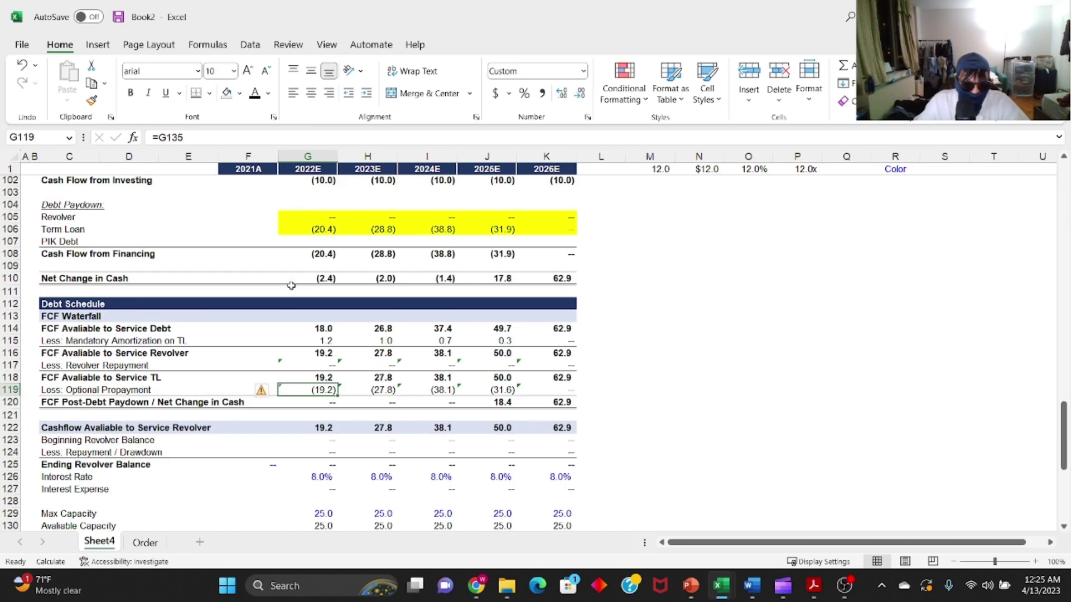
pyautogui.scroll(-3, 338, 384)
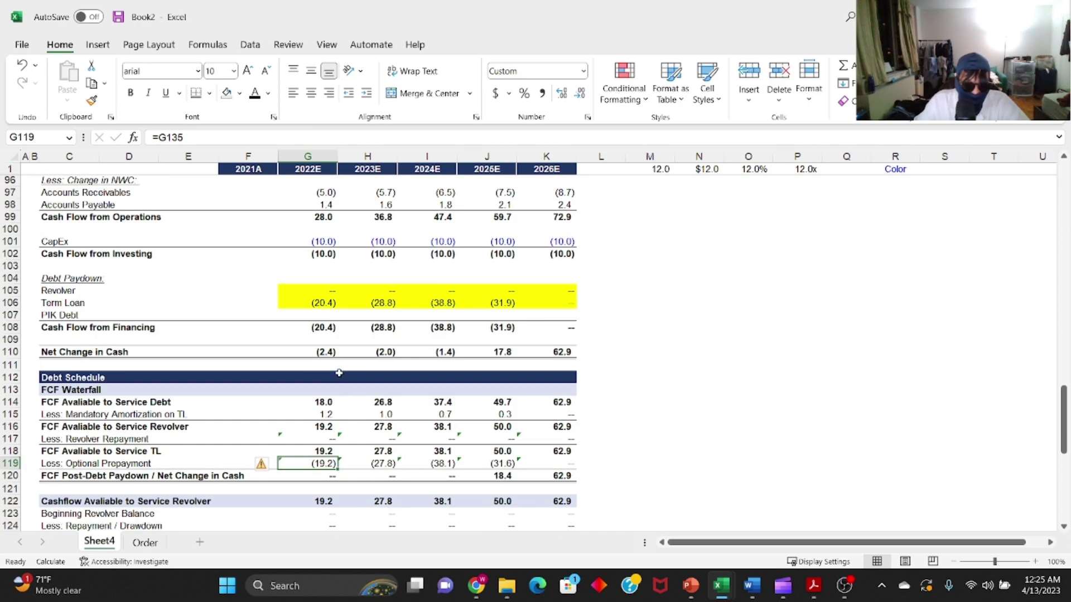
pyautogui.scroll(3, 316, 420)
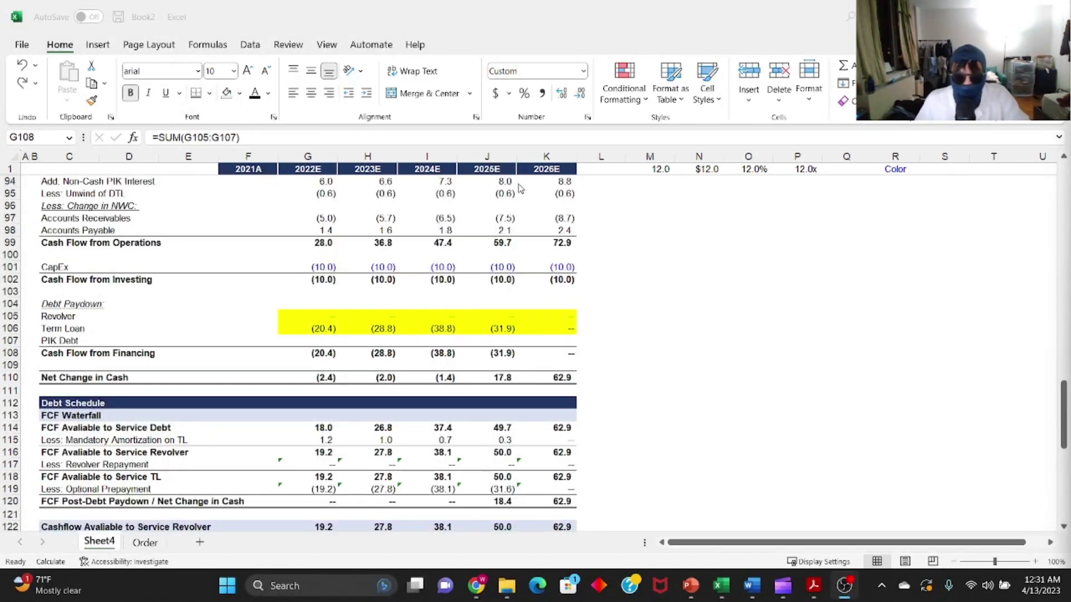
pyautogui.click(331, 339)
pyautogui.press('Up')
pyautogui.press('Up')
pyautogui.press('Down')
pyautogui.press('Down')
pyautogui.press('Down')
pyautogui.press('Down')
pyautogui.press('Down')
pyautogui.press('Down')
pyautogui.press('Down')
pyautogui.press('Down')
pyautogui.press('Down')
pyautogui.press('Down')
pyautogui.press('Up')
pyautogui.press('F2')
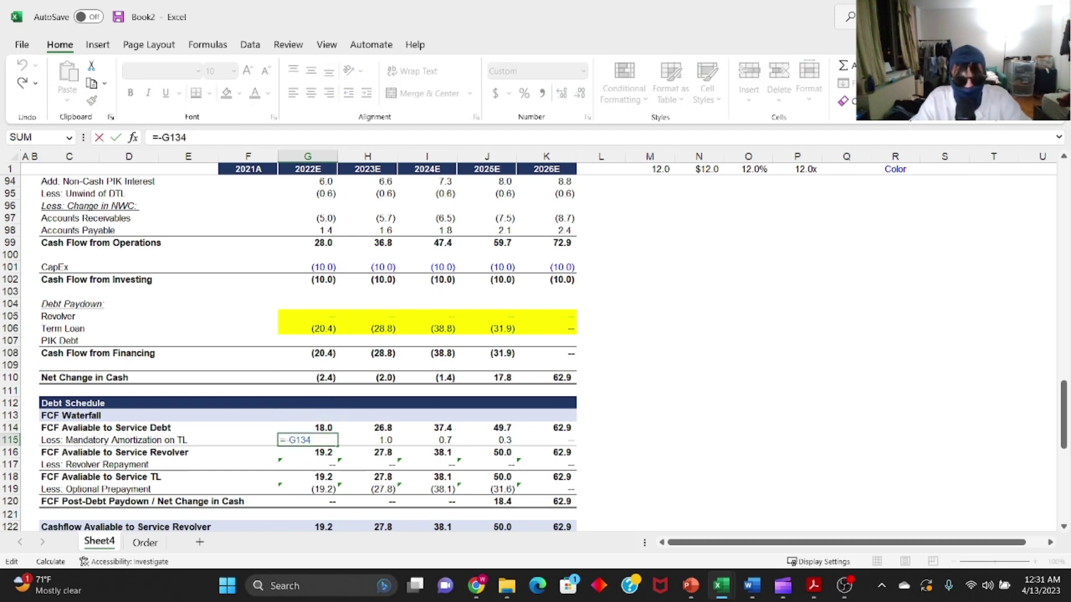
pyautogui.press('BackSpace')
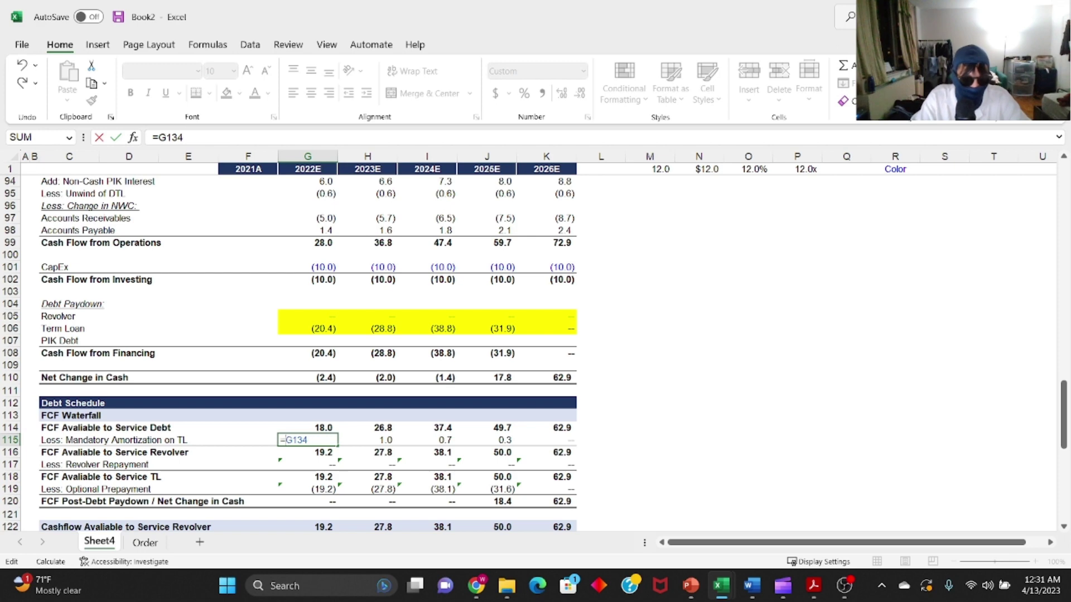
pyautogui.hotkey('ctrl', 'Return')
pyautogui.hotkey('ctrl', 'c')
pyautogui.hotkey('ctrl', 'shift', 'Right')
pyautogui.hotkey('ctrl', 'v')
pyautogui.press('Escape')
# - Check the mandatory amortization formulas across G115:K115 and the Net Change in Cash formulas in row 110
pyautogui.press('Down')
pyautogui.press('Up')
pyautogui.press('F2')
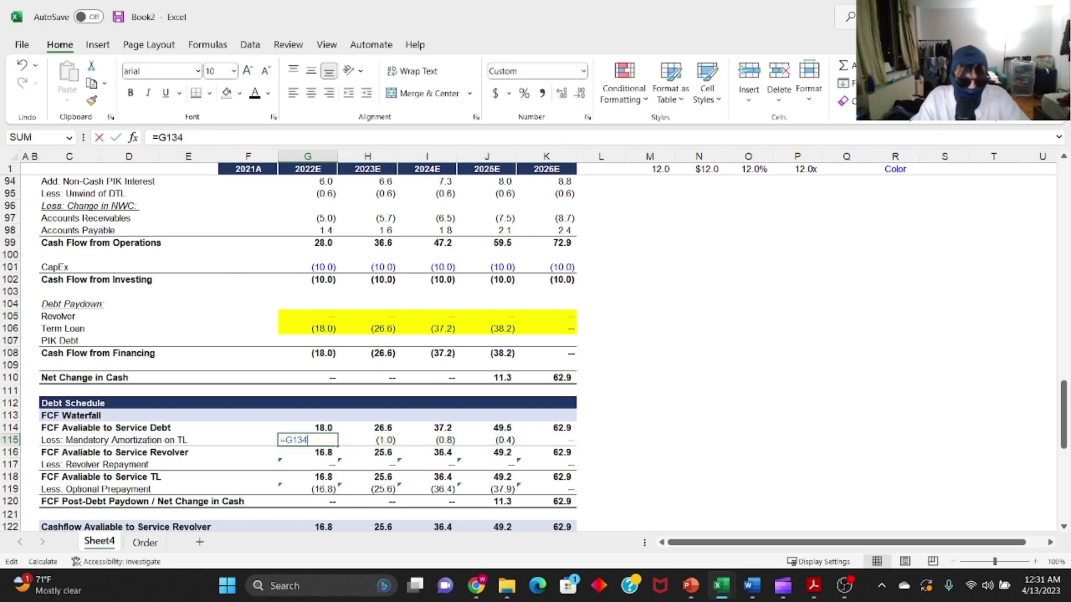
pyautogui.press('Tab')
pyautogui.press('F2')
pyautogui.press('Tab')
pyautogui.press('F2')
pyautogui.press('Tab')
pyautogui.press('F2')
pyautogui.press('Tab')
pyautogui.press('F2')
pyautogui.press('Escape')
pyautogui.press('Left')
pyautogui.press('Left')
pyautogui.press('Left')
pyautogui.press('Left')
pyautogui.press('Up')
pyautogui.press('Up')
pyautogui.press('Up')
pyautogui.press('Up')
pyautogui.press('Up')
pyautogui.press('Right')
pyautogui.press('F2')
pyautogui.press('Tab')
pyautogui.press('Right')
pyautogui.press('Left')
pyautogui.press('Left')
pyautogui.press('Left')
pyautogui.press('Left')
pyautogui.press('Up')
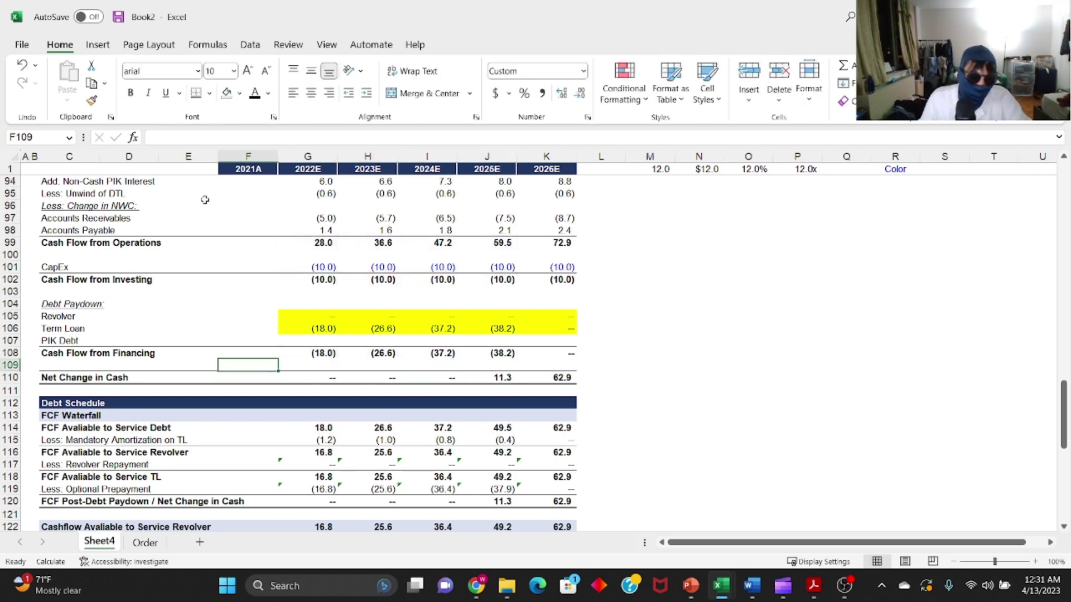
# - Remove the yellow fill from the Revolver and Term Loan paydown cells G105:K106
pyautogui.moveTo(310, 316); pyautogui.dragTo(556, 329)
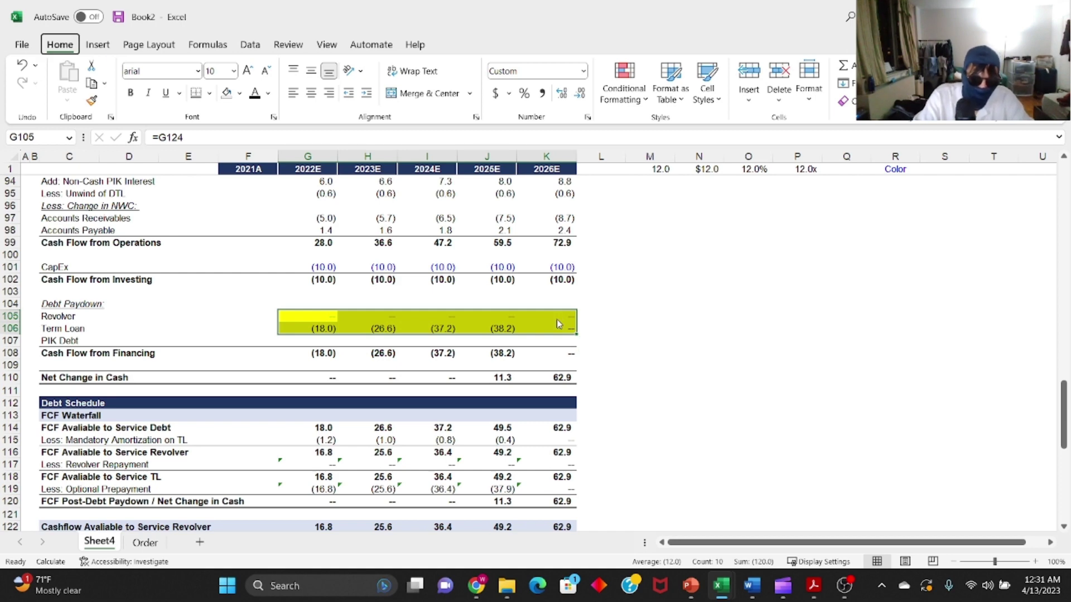
pyautogui.press('h')
pyautogui.press('h')
pyautogui.press('n')
# - Delete the empty PIK Debt row 107 from the Debt Paydown section
pyautogui.press('Down')
pyautogui.press('Down')
pyautogui.hotkey('shift', 'space')
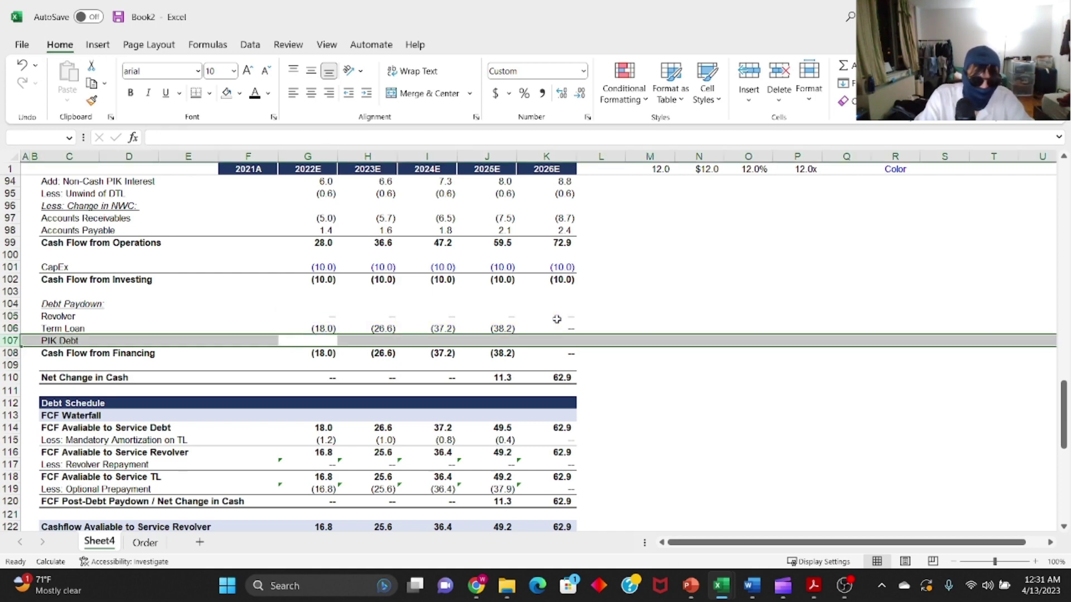
pyautogui.hotkey('ctrl', '-')
pyautogui.press('Up')
pyautogui.press('Up')
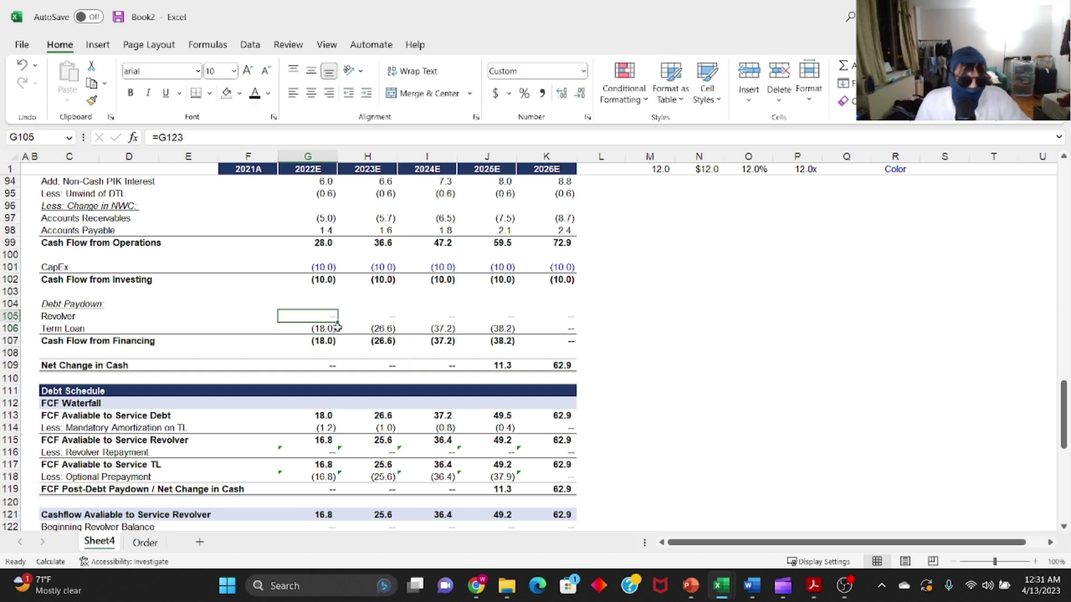
# - Compare Net Change in Cash for 2022E to 2026E with the term loan balances and the cash available to service debt
pyautogui.scroll(-1, 352, 329)
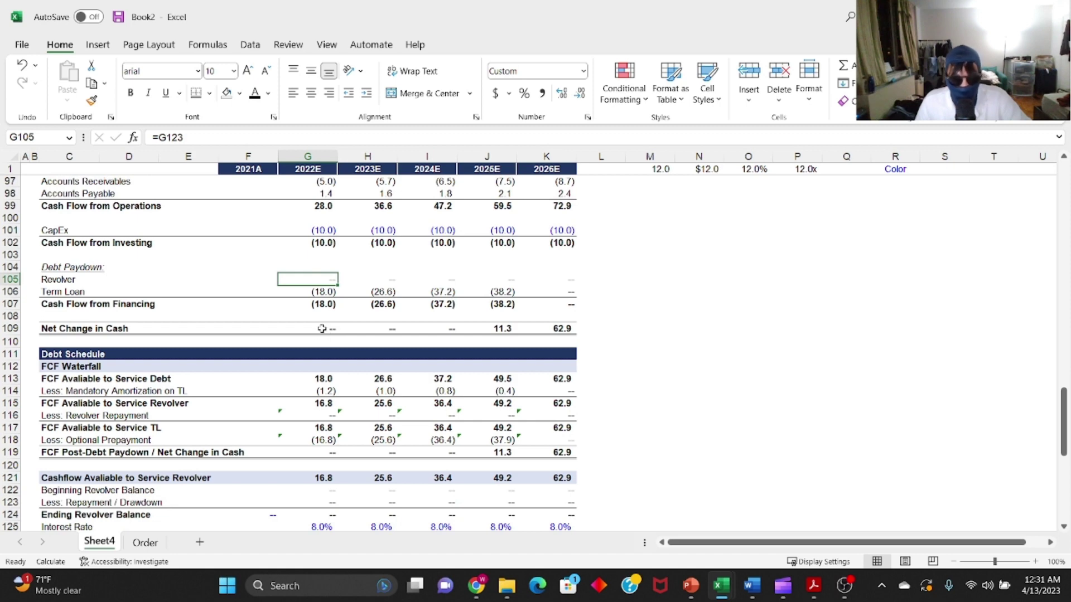
pyautogui.moveTo(322, 329); pyautogui.dragTo(440, 329)
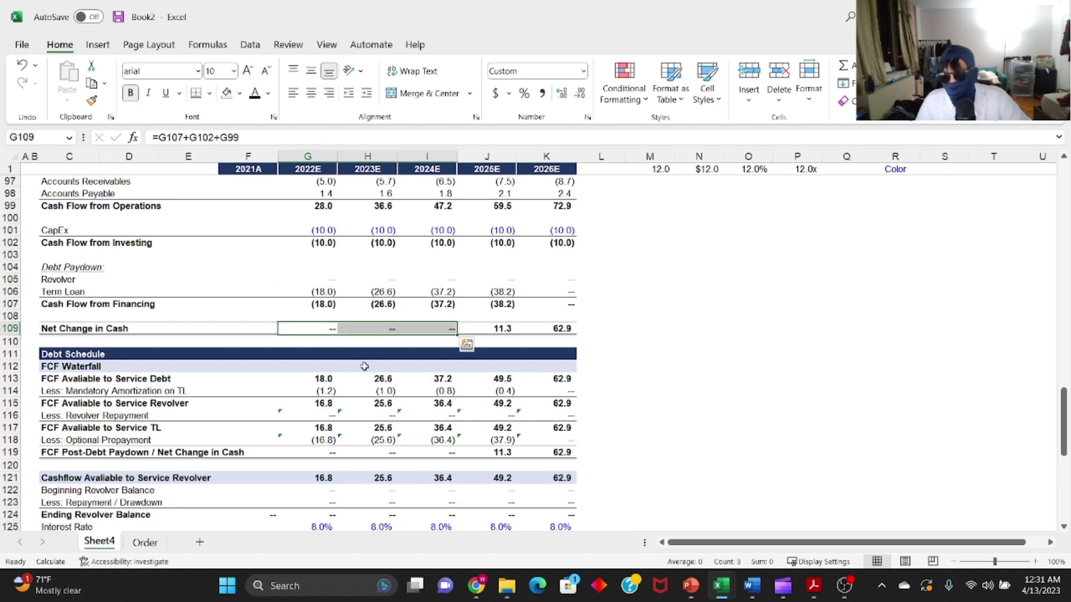
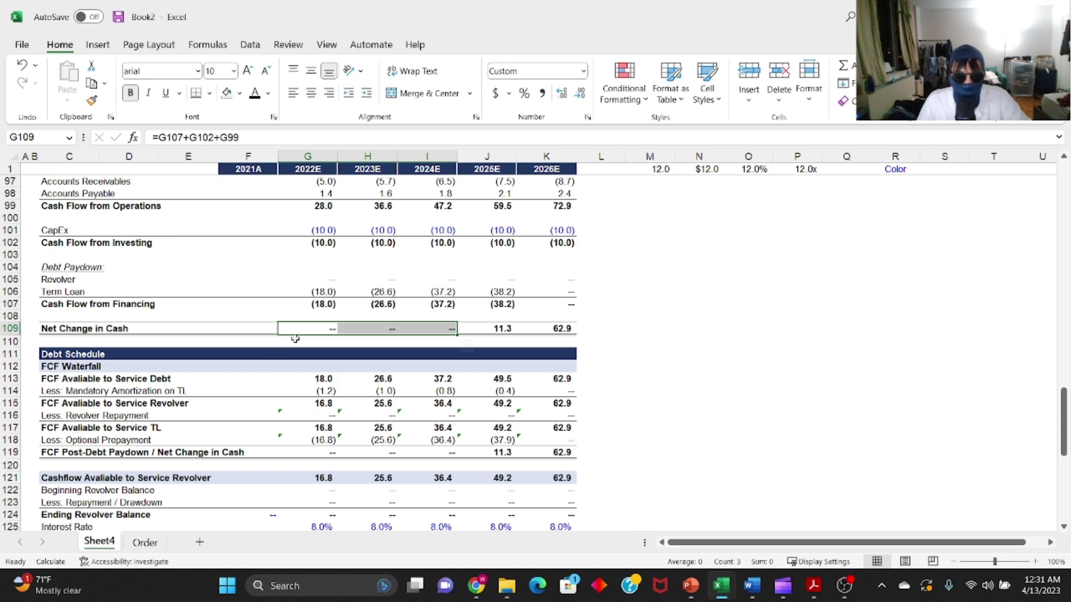
pyautogui.moveTo(503, 323); pyautogui.dragTo(544, 328)
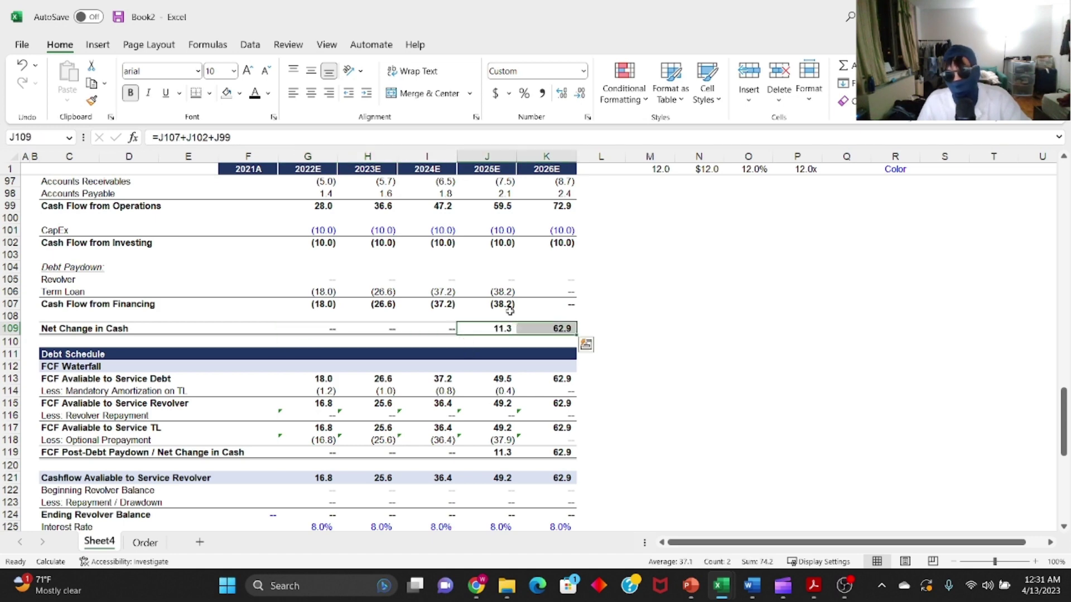
pyautogui.scroll(-7, 515, 341)
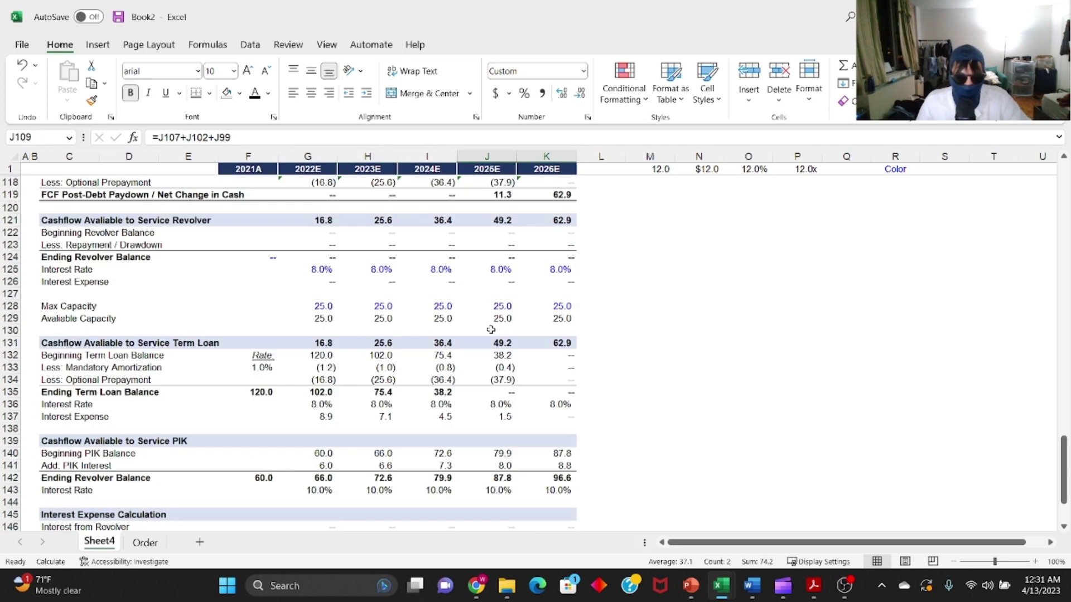
pyautogui.click(379, 392)
pyautogui.moveTo(373, 356); pyautogui.dragTo(498, 394)
pyautogui.click(497, 220)
pyautogui.click(502, 332)
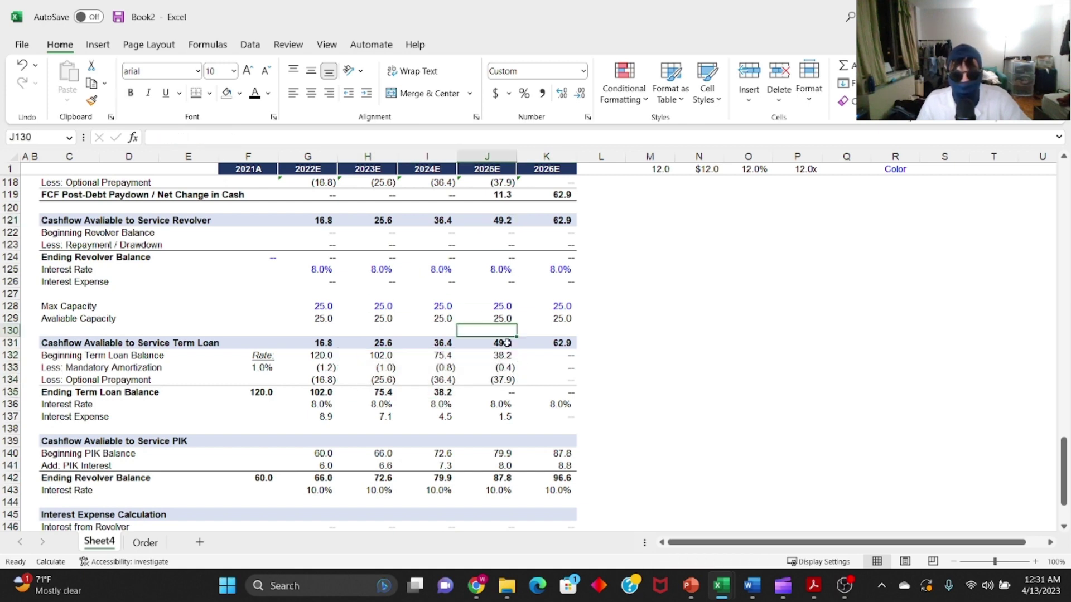
# - Review the Net Change in Cash row 109 in the cash flow forecast against the waterfall's mandatory amortization row 114
pyautogui.scroll(4, 506, 384)
pyautogui.scroll(5, 506, 384)
pyautogui.moveTo(502, 402); pyautogui.dragTo(558, 402)
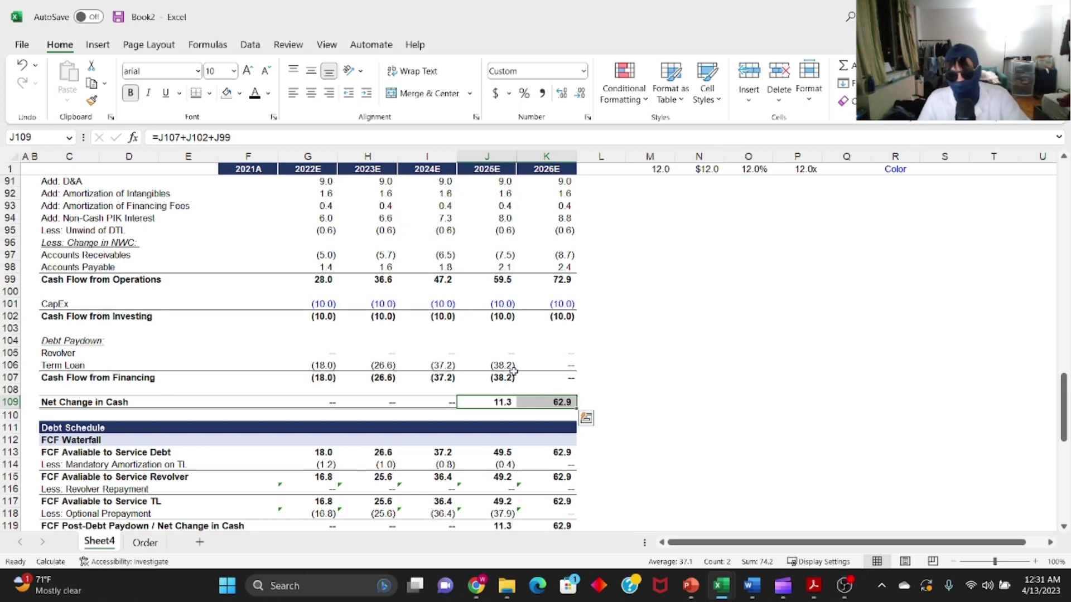
pyautogui.scroll(2, 445, 377)
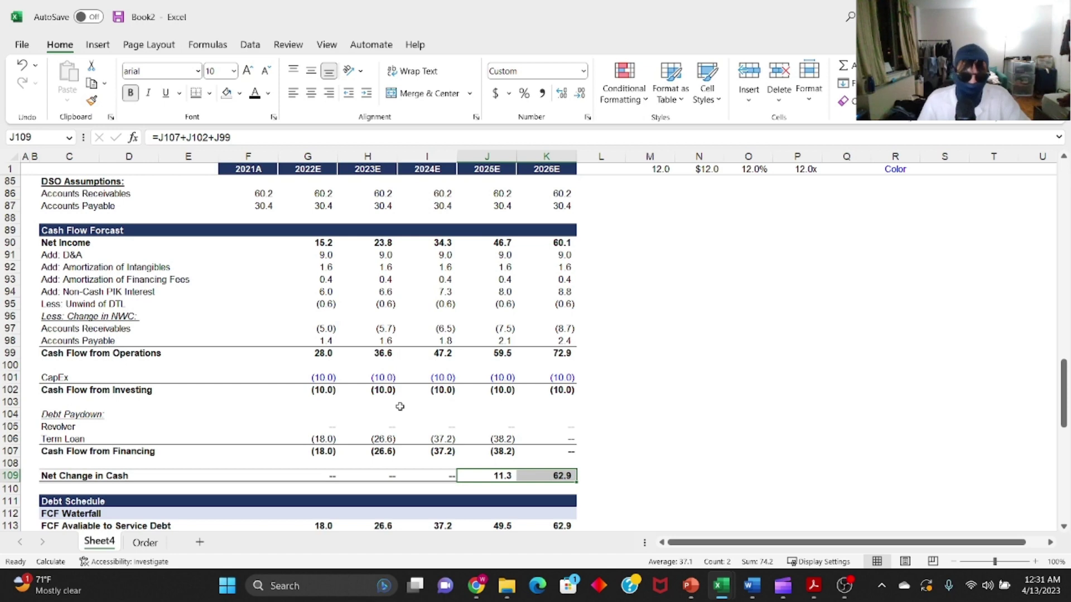
pyautogui.scroll(-3, 393, 391)
pyautogui.scroll(2, 394, 387)
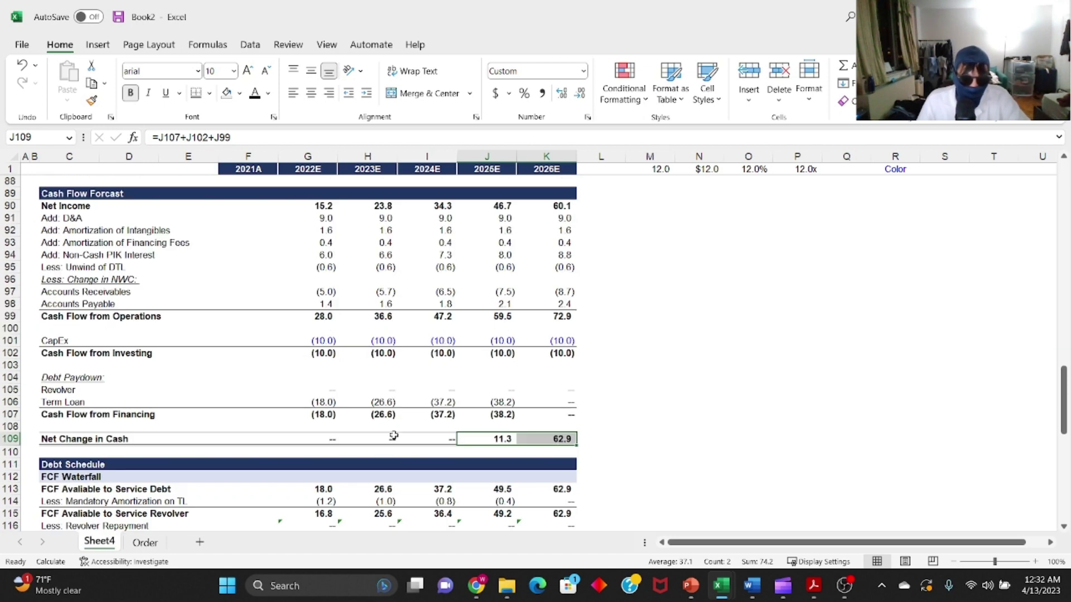
pyautogui.moveTo(325, 440); pyautogui.dragTo(464, 440)
pyautogui.moveTo(296, 440); pyautogui.dragTo(560, 439)
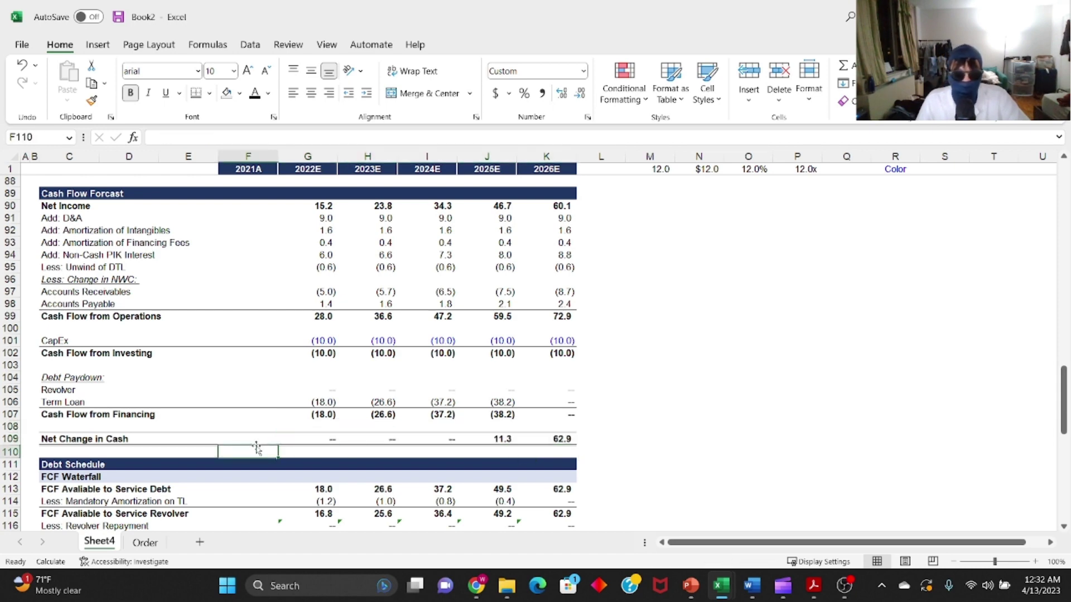
pyautogui.moveTo(306, 440); pyautogui.dragTo(423, 441)
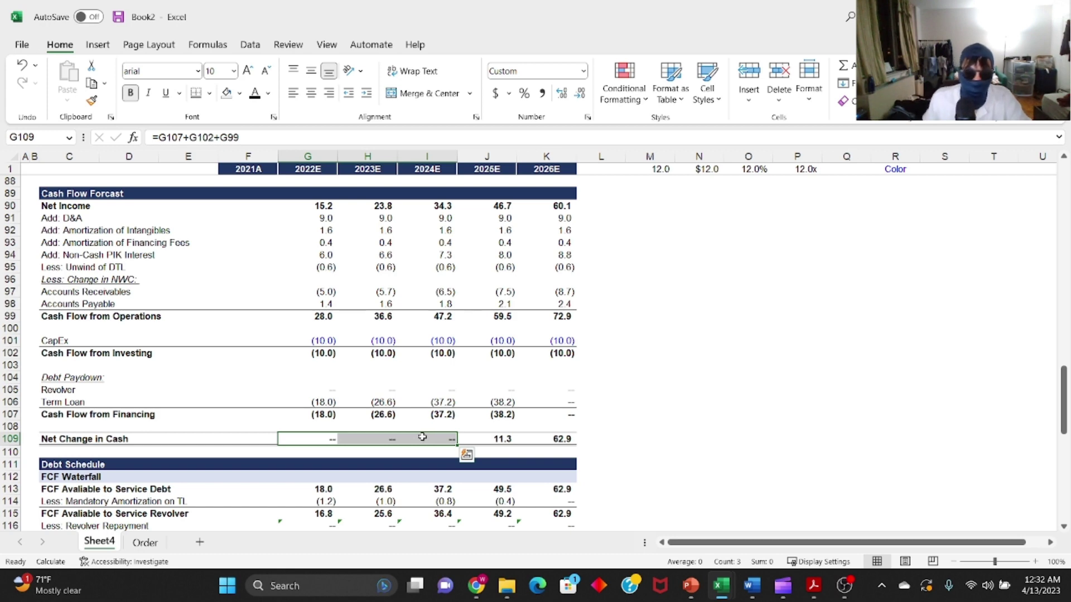
pyautogui.moveTo(328, 505); pyautogui.dragTo(516, 505)
pyautogui.moveTo(315, 439); pyautogui.dragTo(441, 439)
pyautogui.scroll(-3, 356, 446)
pyautogui.moveTo(321, 465); pyautogui.dragTo(550, 464)
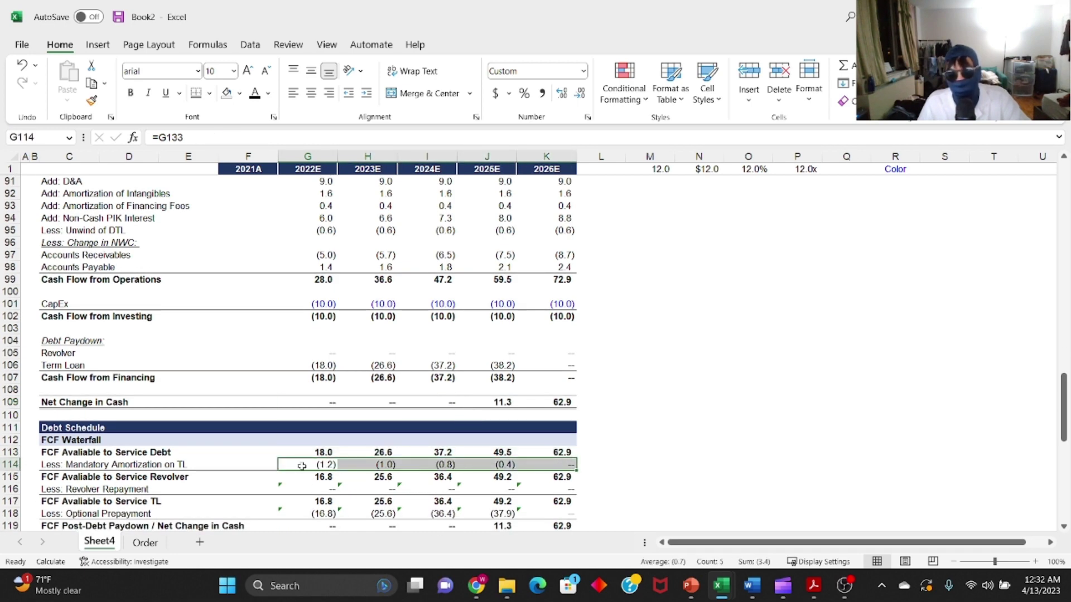
# - Forecast 2022E Cash on the balance sheet in G66 as prior-year cash plus net change in cash, =F66+G109
pyautogui.scroll(4, 324, 465)
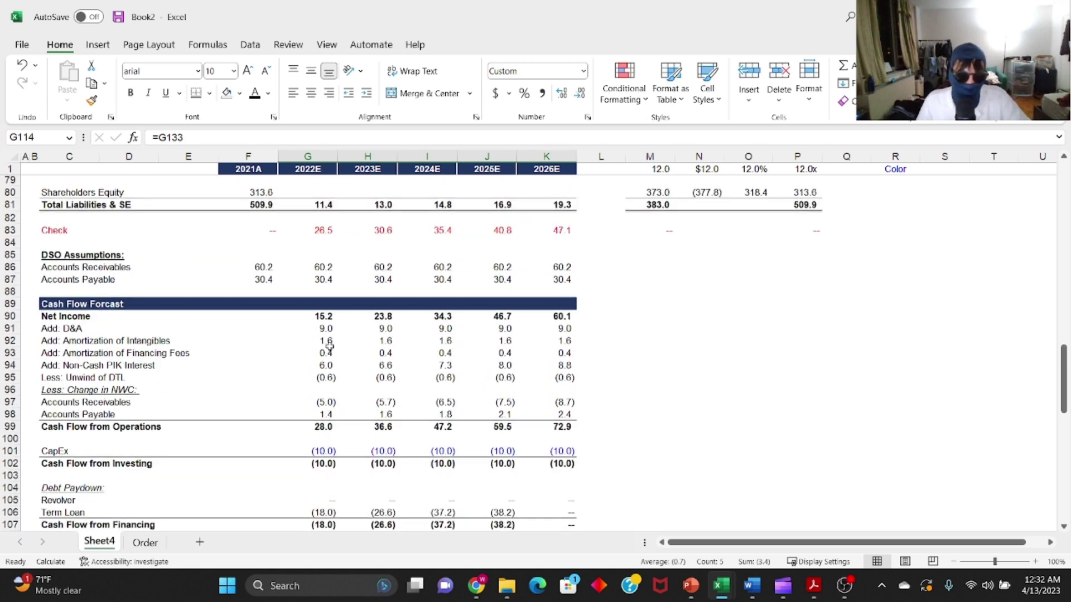
pyautogui.scroll(6, 270, 350)
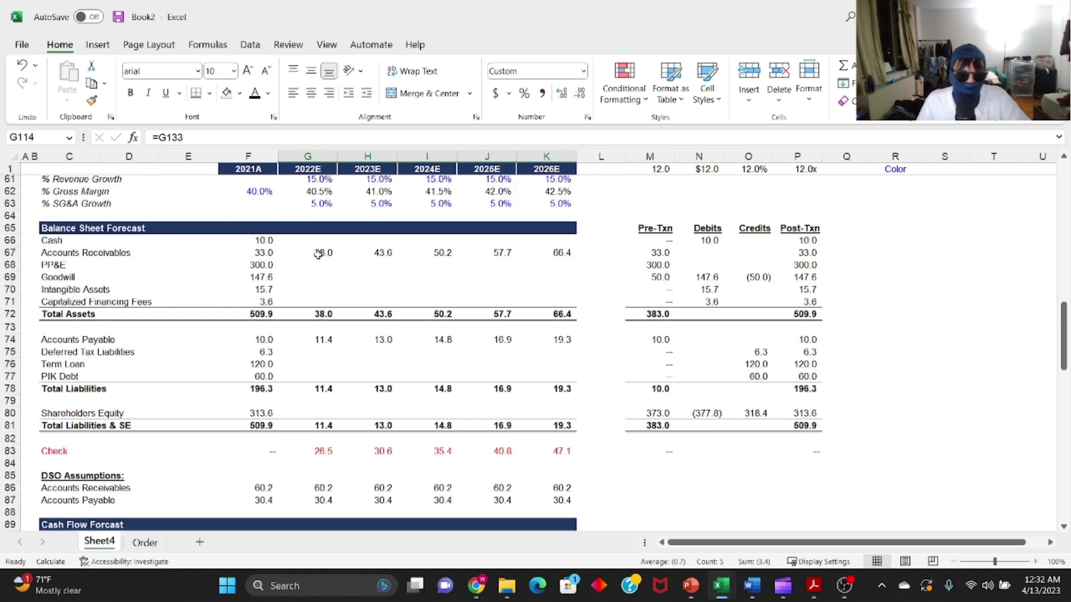
pyautogui.click(317, 239)
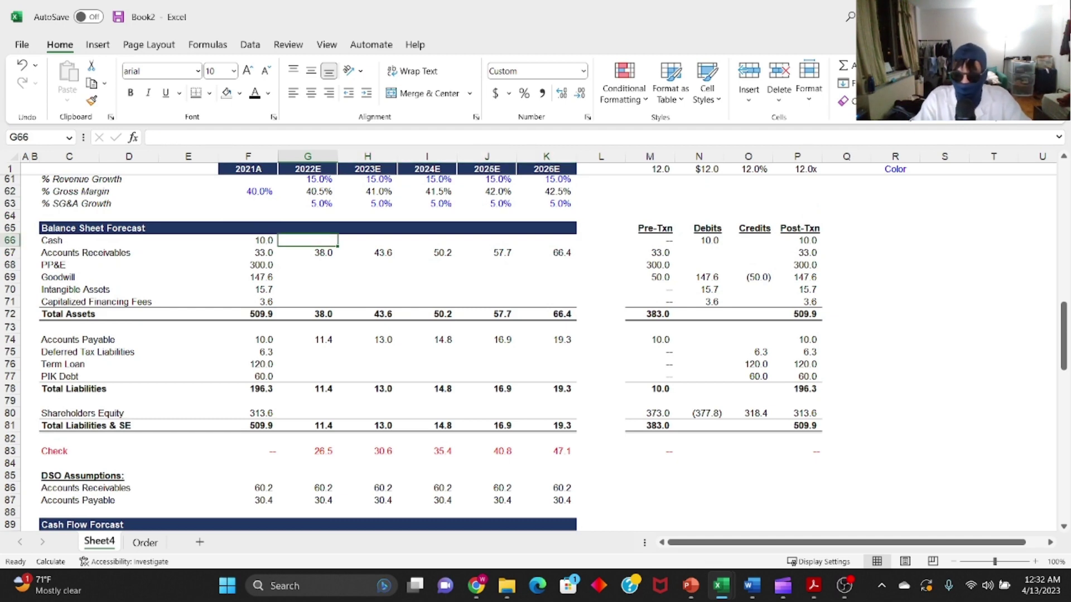
pyautogui.write('=')
pyautogui.press('Left')
pyautogui.write('+')
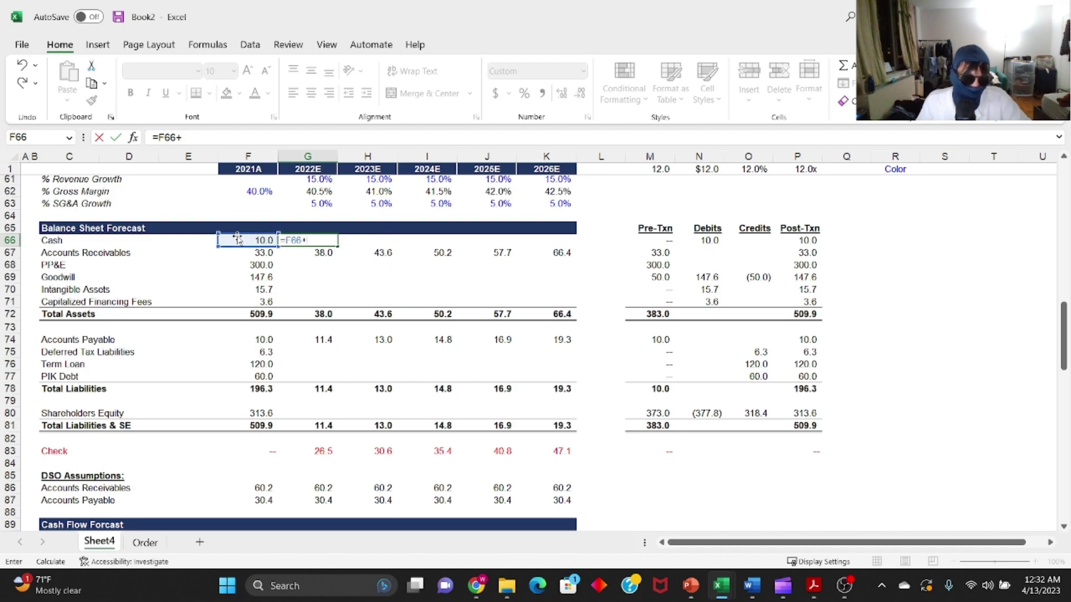
pyautogui.scroll(-9, 336, 260)
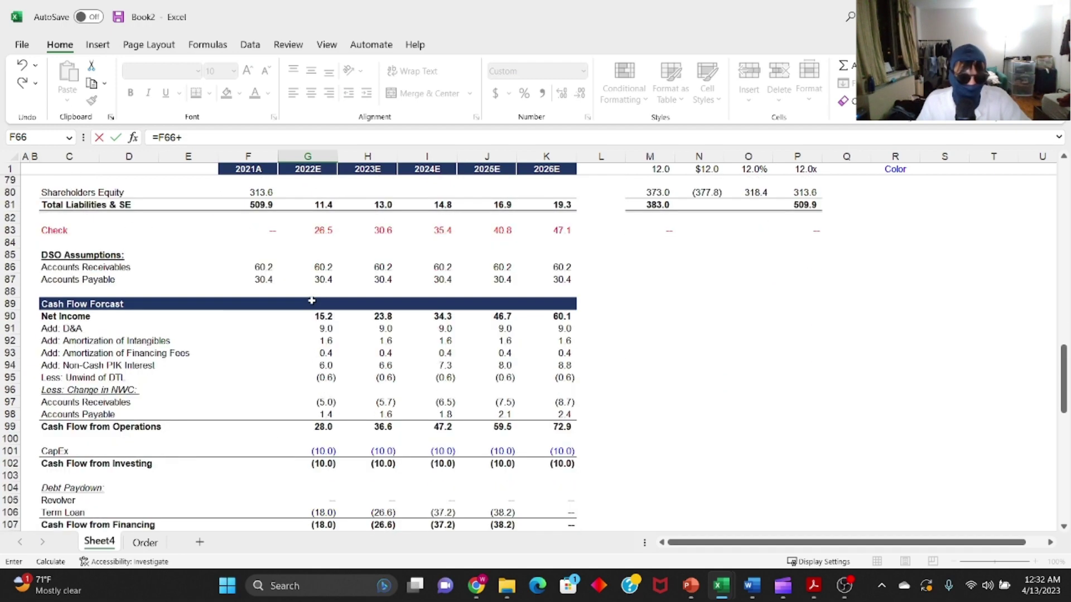
pyautogui.click(329, 442)
pyautogui.scroll(7, 347, 410)
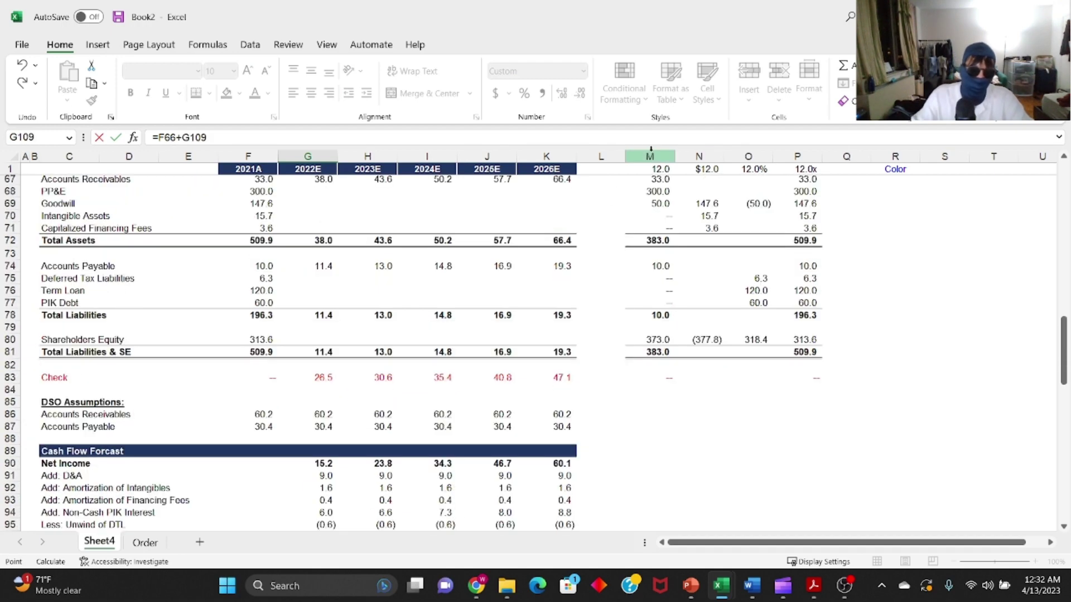
pyautogui.hotkey('ctrl', 'Return')
# - Fill the G66 cash formula across the projection years through K66
pyautogui.write('c')
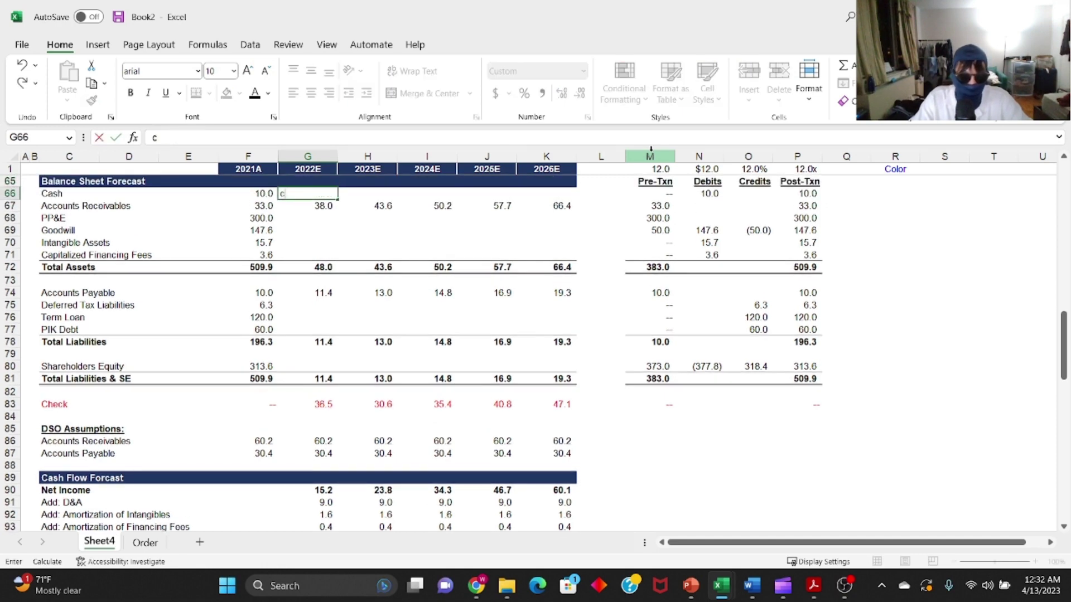
pyautogui.press('Escape')
pyautogui.hotkey('shift', 'Right')
pyautogui.hotkey('shift', 'Right')
pyautogui.hotkey('shift', 'Right')
pyautogui.hotkey('shift', 'Right')
pyautogui.hotkey('ctrl', 'r')
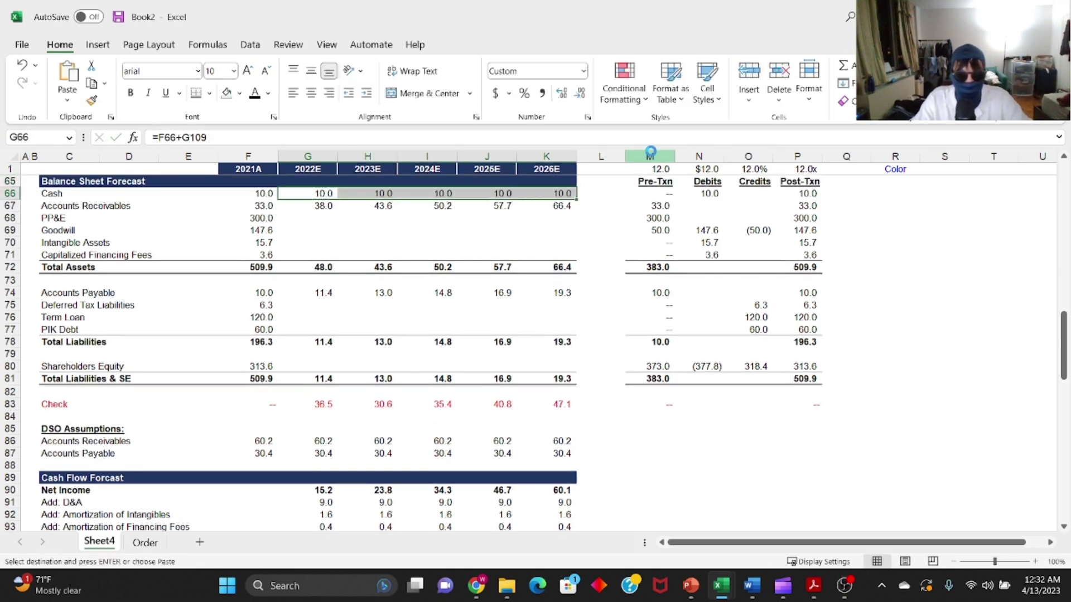
pyautogui.press('Down')
# - Examine the balance sheet Check row 83 and the forecast lines still left blank, starting with PP&E in G68
pyautogui.moveTo(262, 403); pyautogui.dragTo(564, 406)
pyautogui.moveTo(322, 234); pyautogui.dragTo(544, 378)
pyautogui.click(296, 419)
pyautogui.click(283, 406)
pyautogui.moveTo(283, 407); pyautogui.dragTo(563, 406)
pyautogui.click(316, 218)
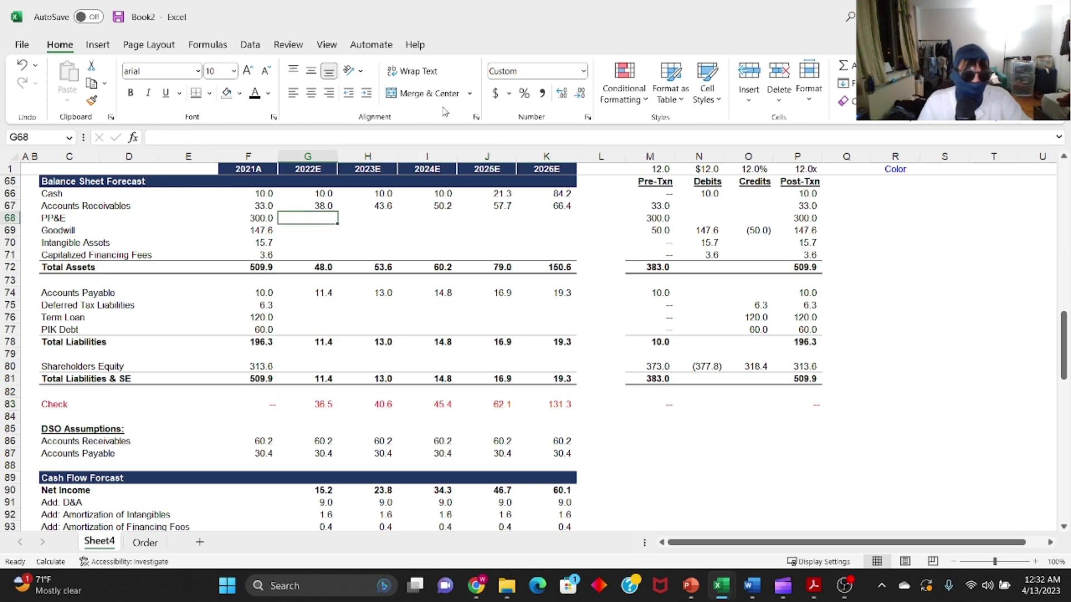
# - Forecast 2022E PP&E in G68 as prior-year PP&E less D&A and less the negative CapEx line, =F68-G91-G101
pyautogui.write('=')
pyautogui.press('Left')
pyautogui.write('-')
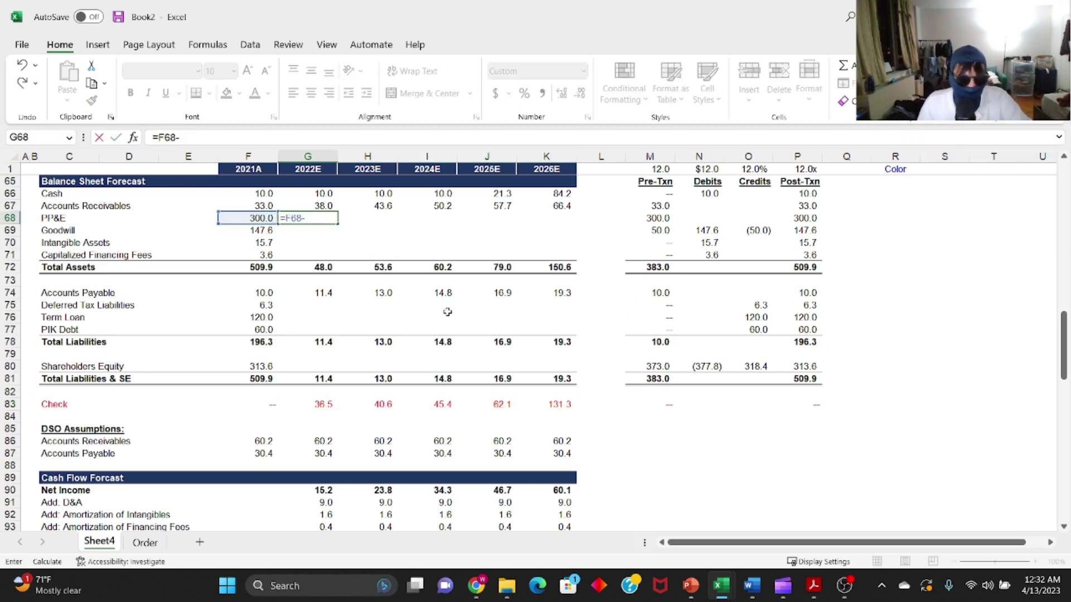
pyautogui.scroll(-3, 303, 254)
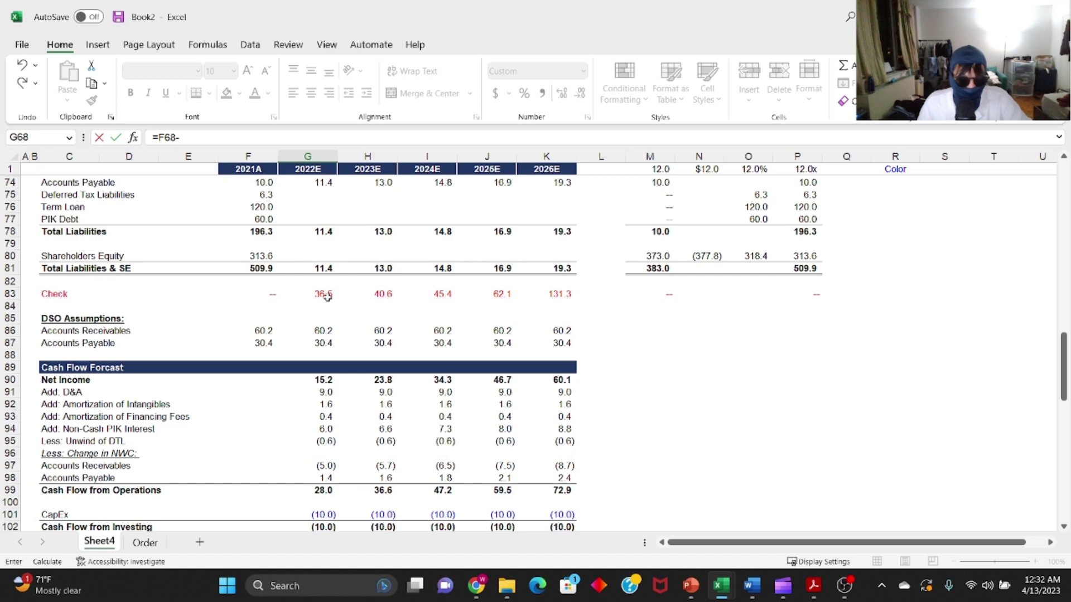
pyautogui.click(324, 391)
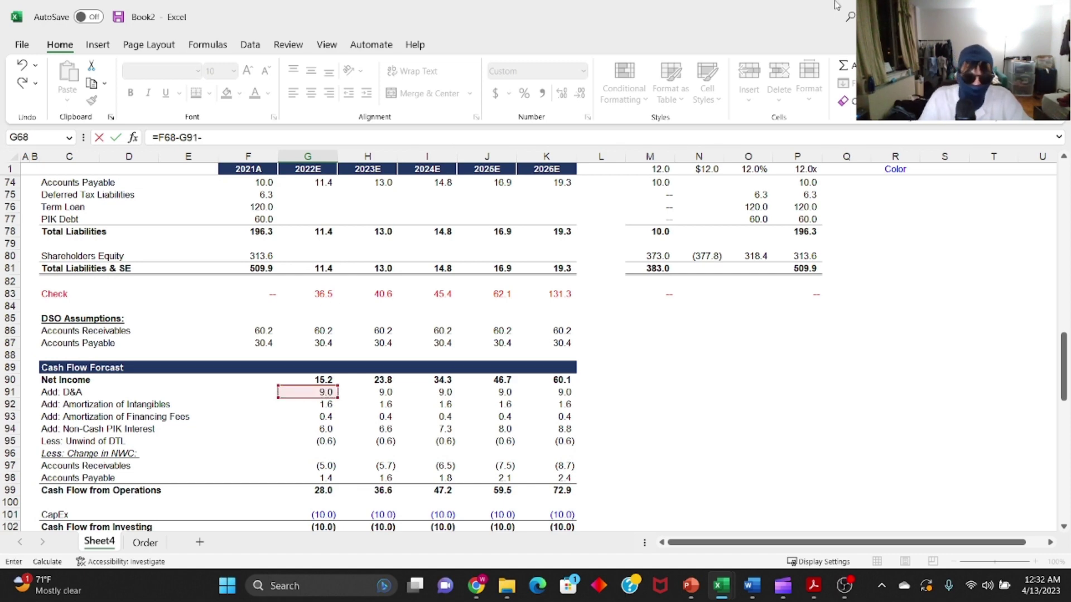
pyautogui.scroll(-2, 387, 401)
pyautogui.click(330, 442)
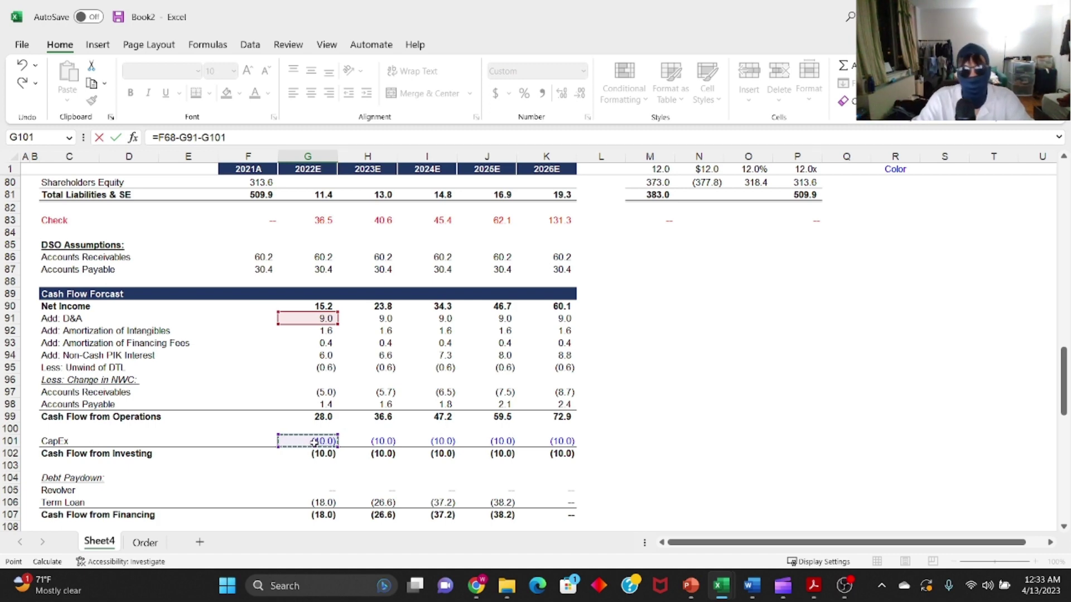
pyautogui.press('Return')
# - Copy the G68 PP&E formula across the projection years through K68 and check the copied formulas' references
pyautogui.press('Up')
pyautogui.press('Up')
pyautogui.press('Up')
pyautogui.press('Down')
pyautogui.press('Down')
pyautogui.hotkey('ctrl', 'c')
pyautogui.press('Up')
pyautogui.hotkey('ctrl', 'Right')
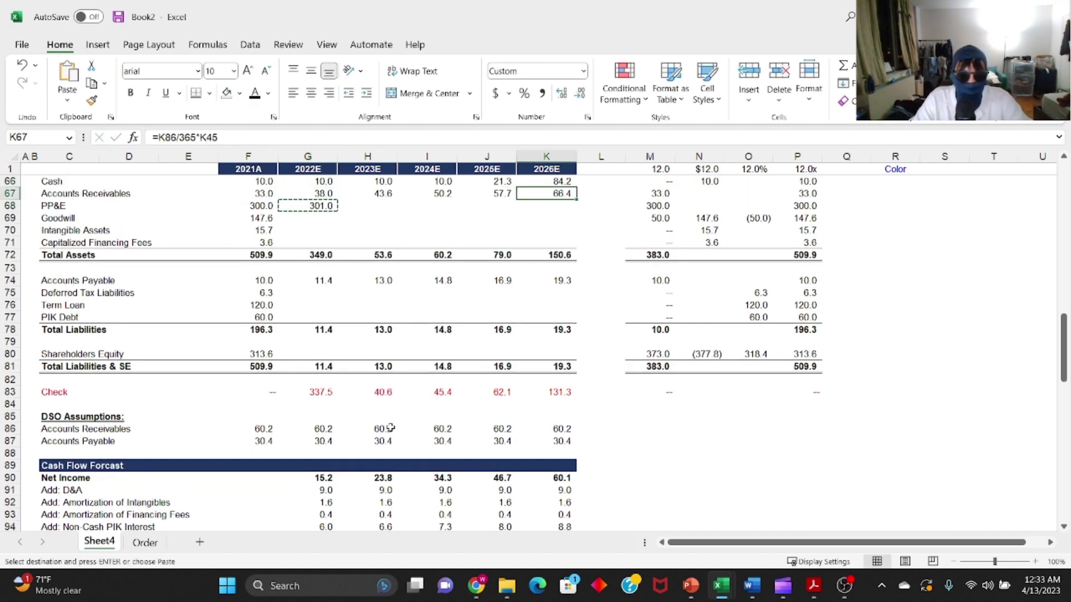
pyautogui.press('Down')
pyautogui.hotkey('ctrl', 'shift', 'Left')
pyautogui.press('Return')
pyautogui.press('Left')
pyautogui.press('Left')
pyautogui.press('Left')
pyautogui.press('Left')
pyautogui.press('Left')
pyautogui.press('Right')
pyautogui.press('F2')
pyautogui.press('Tab')
pyautogui.press('F2')
pyautogui.press('Tab')
# - Hold 2022E Goodwill in G69 equal to the prior-year balance, =F69
pyautogui.press('Left')
pyautogui.press('Left')
pyautogui.press('Down')
pyautogui.write('=')
pyautogui.press('Left')
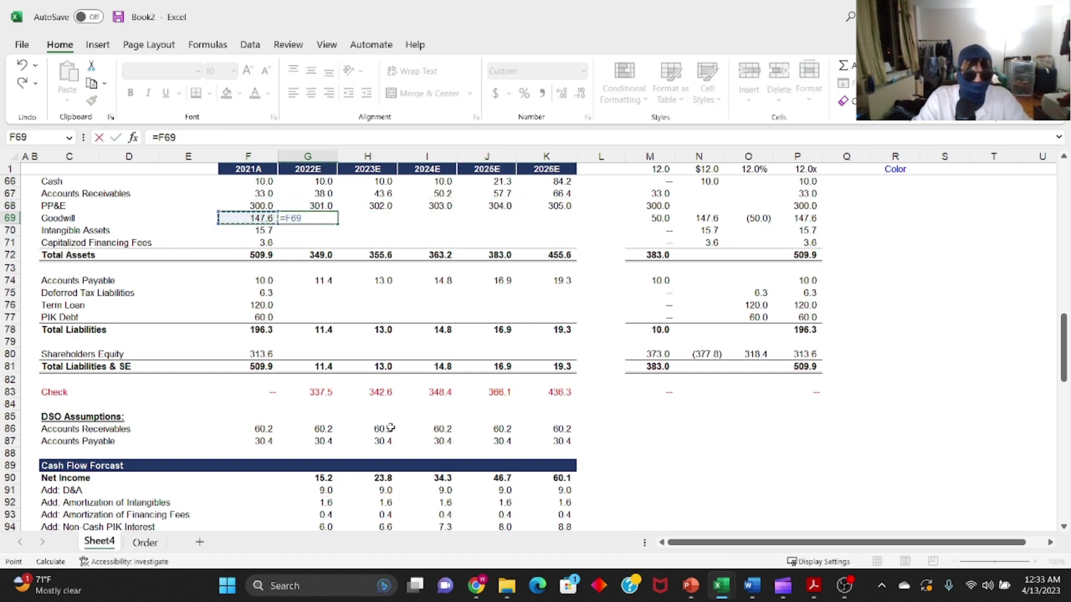
pyautogui.press('Return')
# - Copy the G69 Goodwill formula across the projection years through K69
pyautogui.press('Up')
pyautogui.hotkey('ctrl', 'c')
pyautogui.press('Up')
pyautogui.hotkey('ctrl', 'Right')
pyautogui.press('Down')
pyautogui.hotkey('ctrl', 'shift', 'Left')
pyautogui.press('Return')
pyautogui.press('Left')
pyautogui.hotkey('ctrl', 'Left')
pyautogui.press('Right')
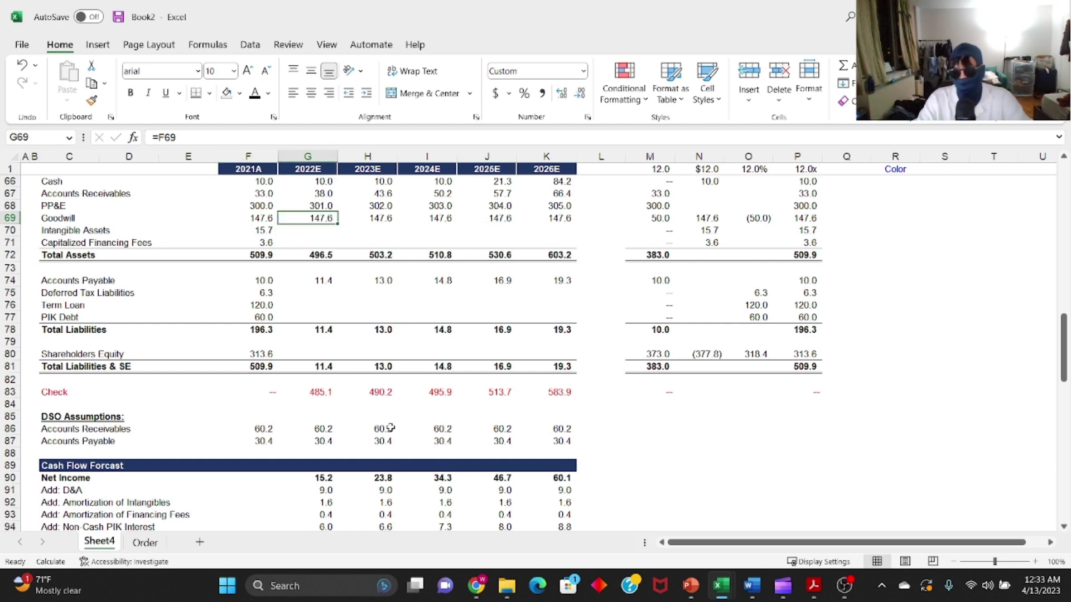
# - Forecast 2022E Intangible Assets in G70 as the prior-year balance less Amortization of Intangibles, =F70-G92
pyautogui.press('Down')
pyautogui.write('=')
pyautogui.press('Left')
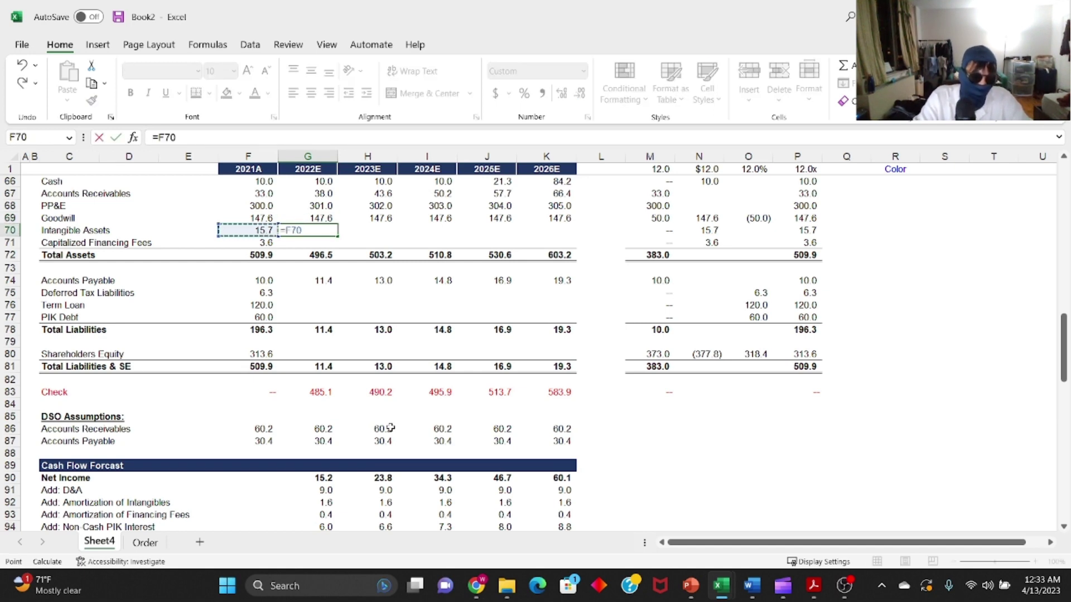
pyautogui.write('-')
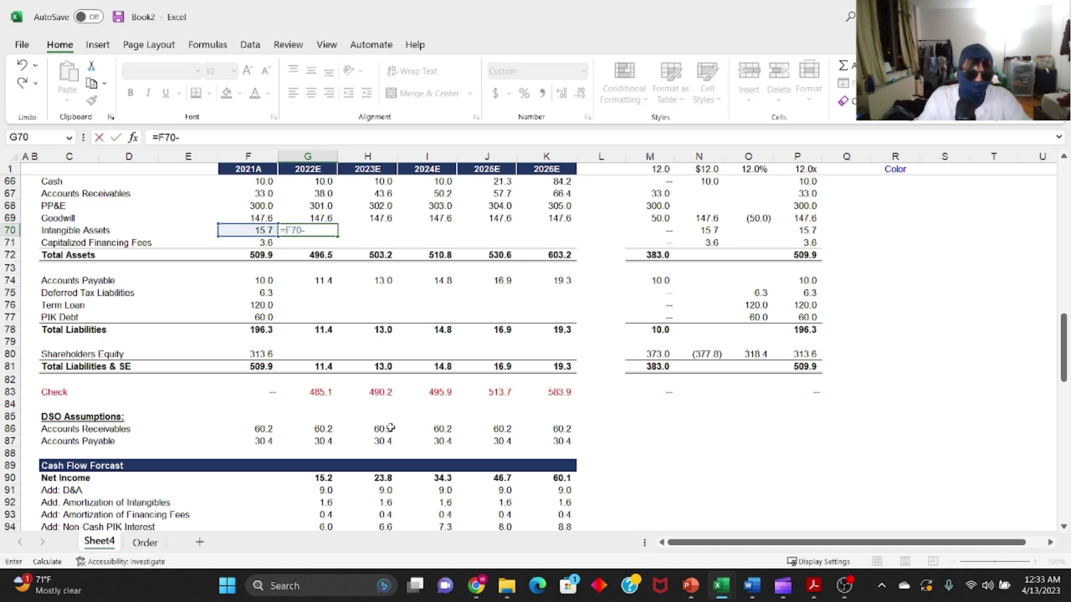
pyautogui.scroll(-2, 252, 251)
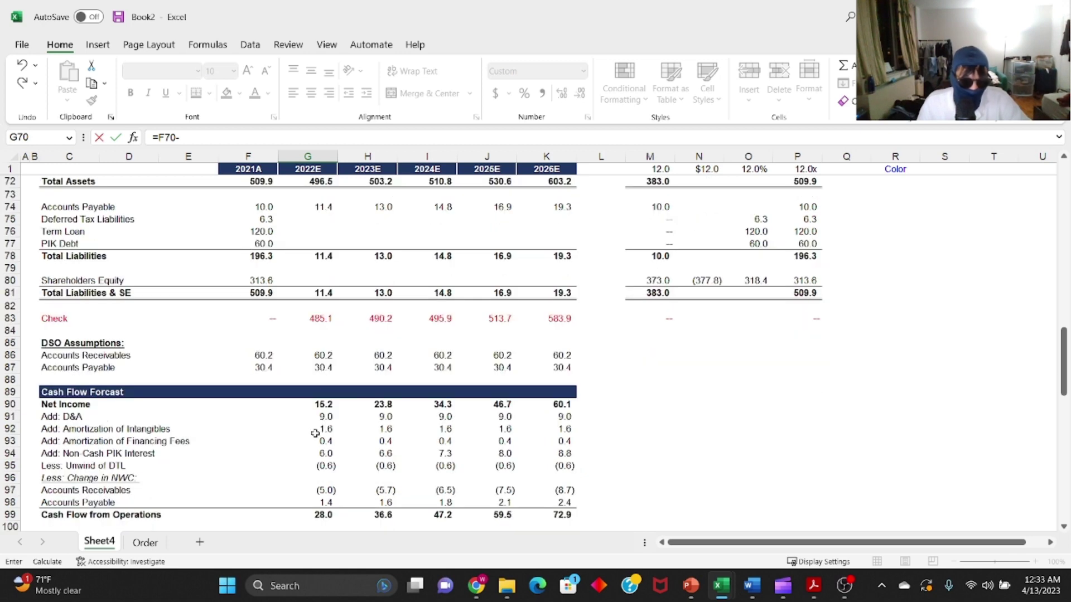
pyautogui.click(323, 434)
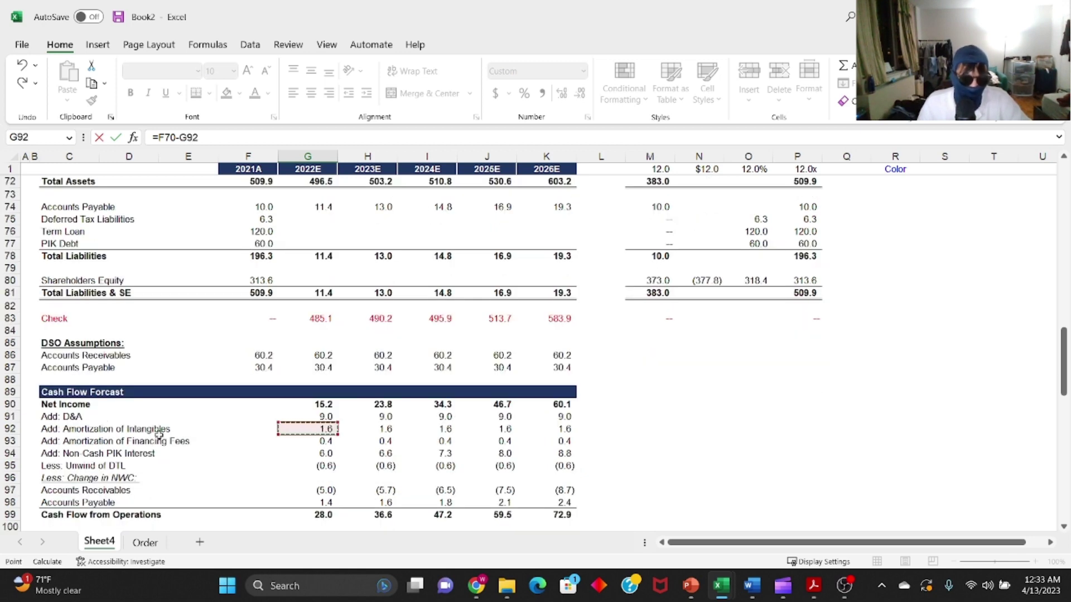
pyautogui.press('Return')
# - Copy the G70 Intangible Assets formula across the projection years through K70
pyautogui.press('Up')
pyautogui.hotkey('ctrl', 'c')
pyautogui.hotkey('shift', 'Right')
pyautogui.hotkey('shift', 'Right')
pyautogui.hotkey('shift', 'Right')
pyautogui.hotkey('shift', 'Right')
pyautogui.press('Return')
# - Forecast 2022E Capitalized Financing Fees in G71 as the prior-year balance less Amortization of Financing Fees, =F71-G93
pyautogui.write('=')
pyautogui.press('Left')
pyautogui.write('-')
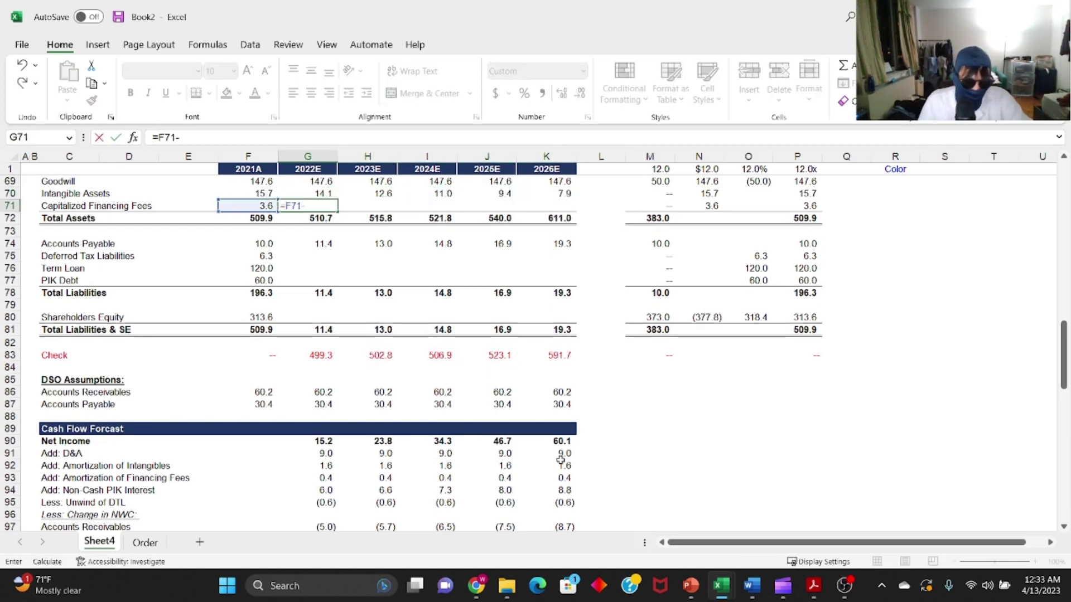
pyautogui.click(326, 493)
pyautogui.press('Up')
pyautogui.press('Up')
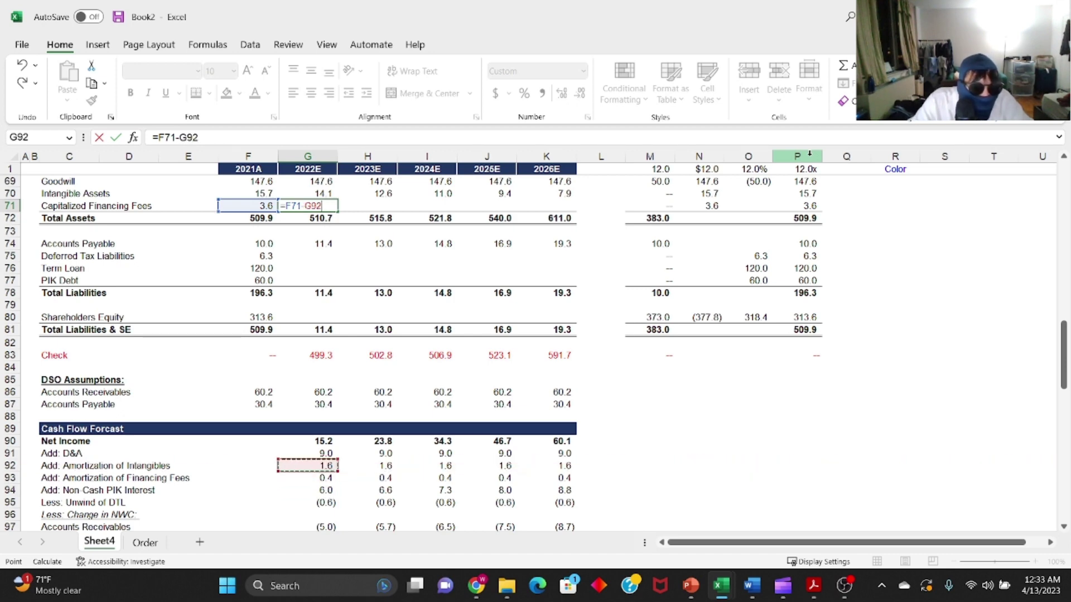
pyautogui.press('Down')
pyautogui.press('Return')
# - Copy the G71 Capitalized Financing Fees formula through K71 and check the references of the Intangible Assets formula in G70
pyautogui.press('Up')
pyautogui.hotkey('ctrl', 'c')
pyautogui.hotkey('shift', 'Up')
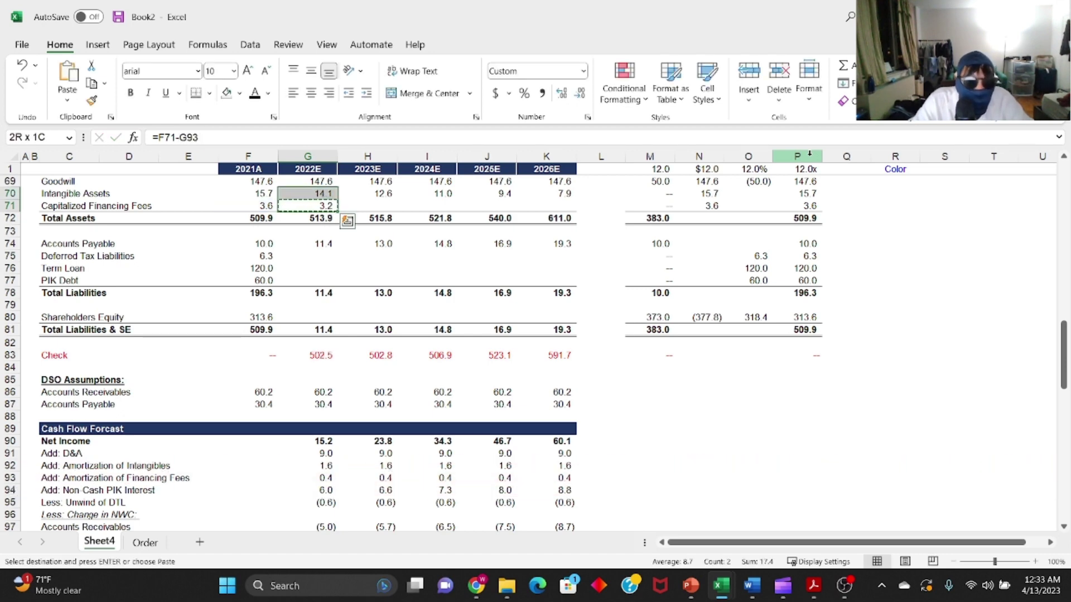
pyautogui.hotkey('shift', 'Down')
pyautogui.hotkey('shift', 'Right')
pyautogui.hotkey('shift', 'Right')
pyautogui.hotkey('shift', 'Right')
pyautogui.hotkey('shift', 'Right')
pyautogui.press('Return')
pyautogui.press('Up')
pyautogui.press('F2')
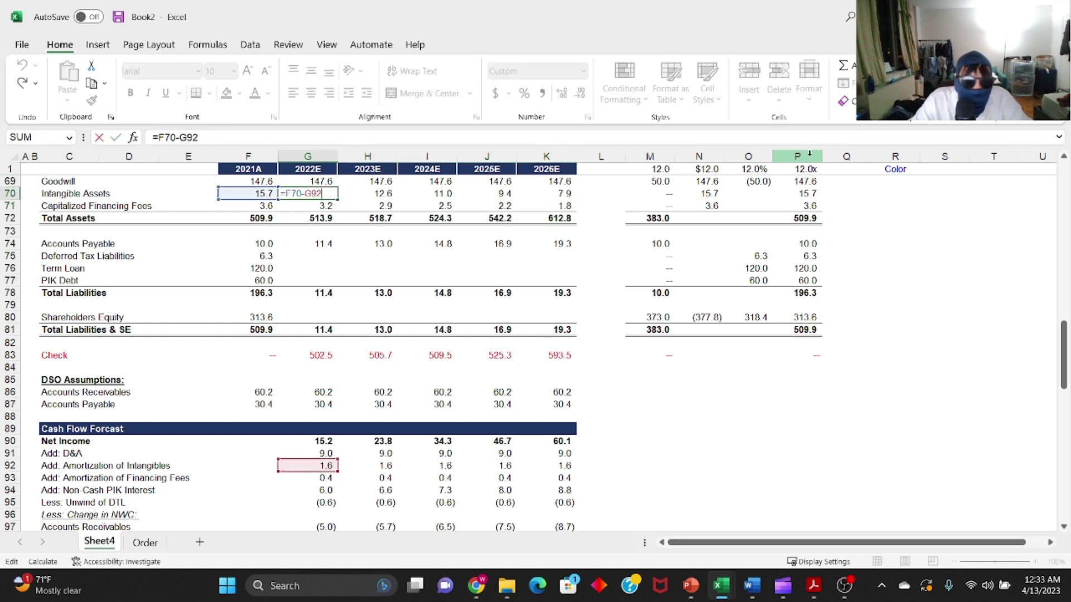
pyautogui.press('Return')
# - Forecast 2022E Deferred Tax Liabilities in G75 as the prior-year balance in F75 reduced by the Unwind of DTL in G95
pyautogui.press('Down')
pyautogui.press('Down')
pyautogui.press('Down')
pyautogui.press('Down')
pyautogui.press('Down')
pyautogui.press('Up')
pyautogui.write('=F75-')
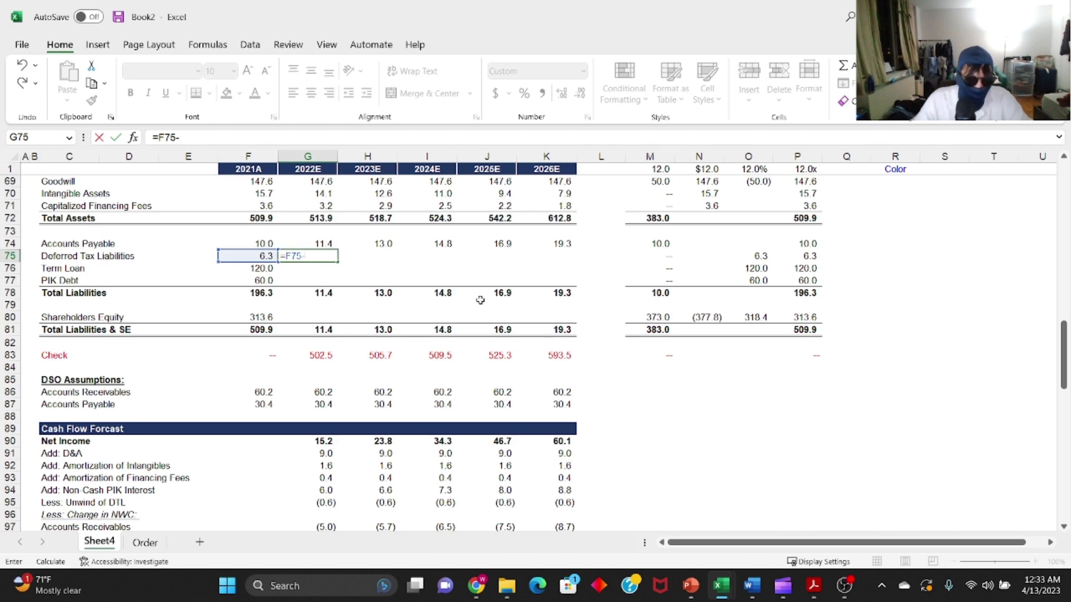
pyautogui.click(318, 505)
pyautogui.press('Return')
# - Copy the G75 Deferred Tax Liabilities formula across the projection years through K75
pyautogui.press('Up')
pyautogui.press('Up')
pyautogui.hotkey('shift', 'Down')
pyautogui.hotkey('ctrl', 'c')
pyautogui.hotkey('ctrl', 'Right')
pyautogui.press('Down')
pyautogui.hotkey('ctrl', 'shift', 'Left')
pyautogui.press('Return')
pyautogui.press('Left')
pyautogui.hotkey('ctrl', 'Left')
pyautogui.press('Right')
pyautogui.press('Down')
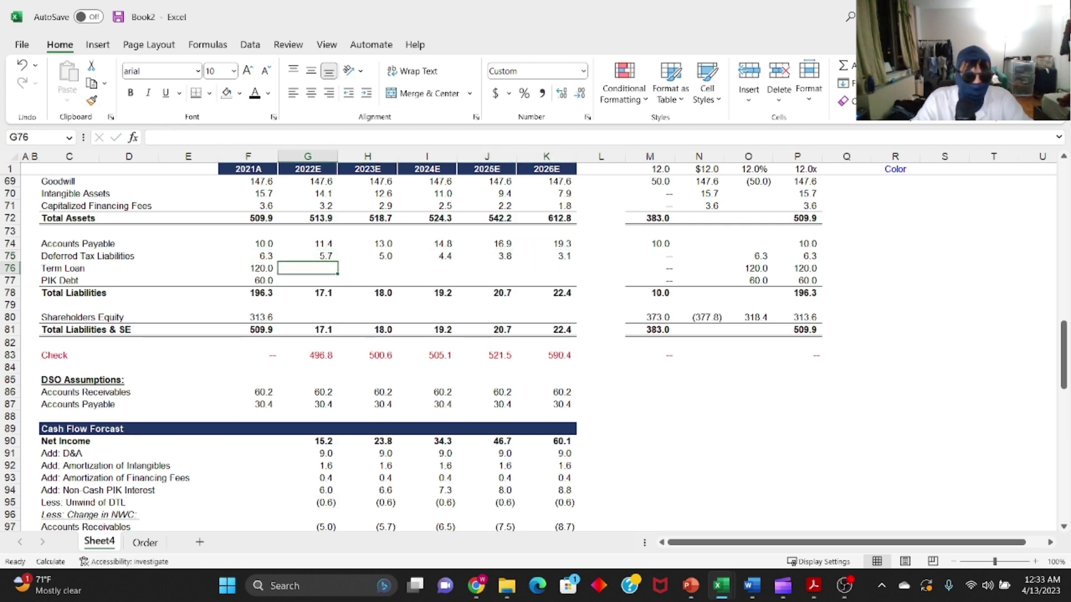
pyautogui.write('=')
pyautogui.press('Left')
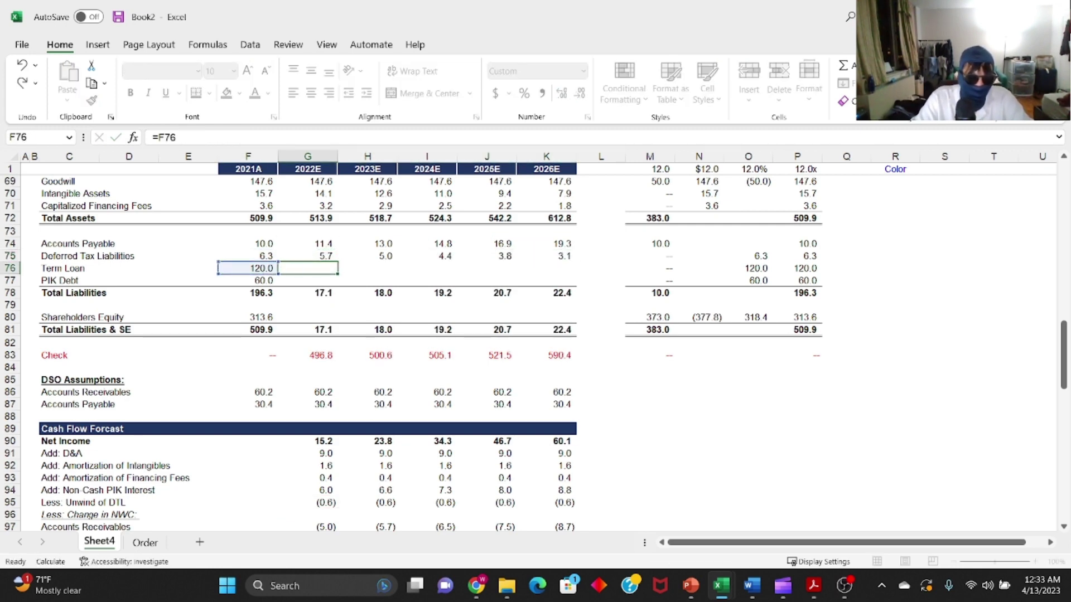
pyautogui.press('BackSpace')
pyautogui.press('BackSpace')
pyautogui.press('BackSpace')
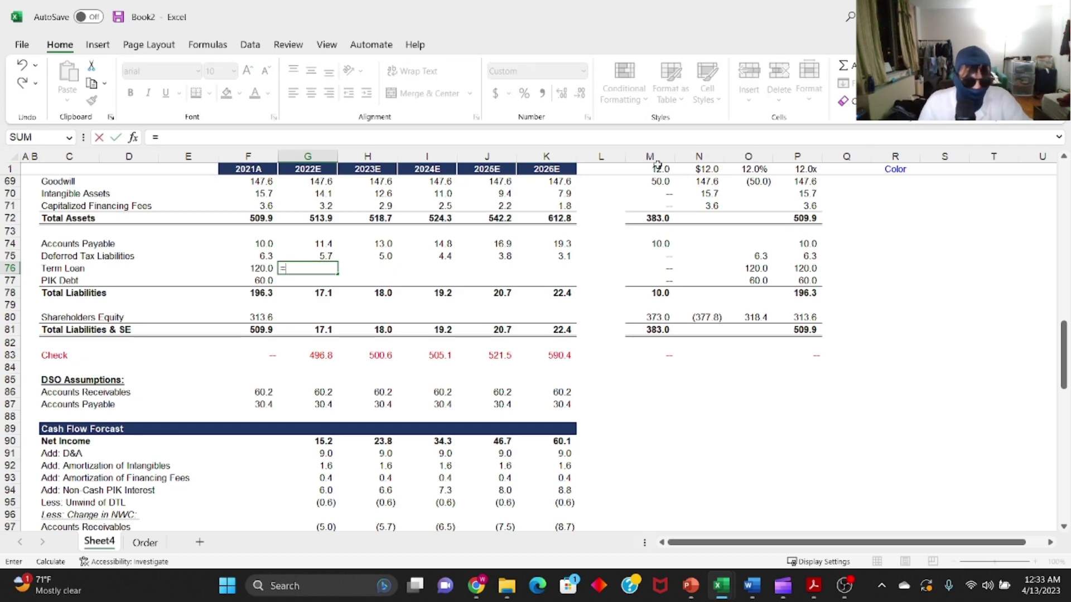
pyautogui.scroll(-14, 344, 346)
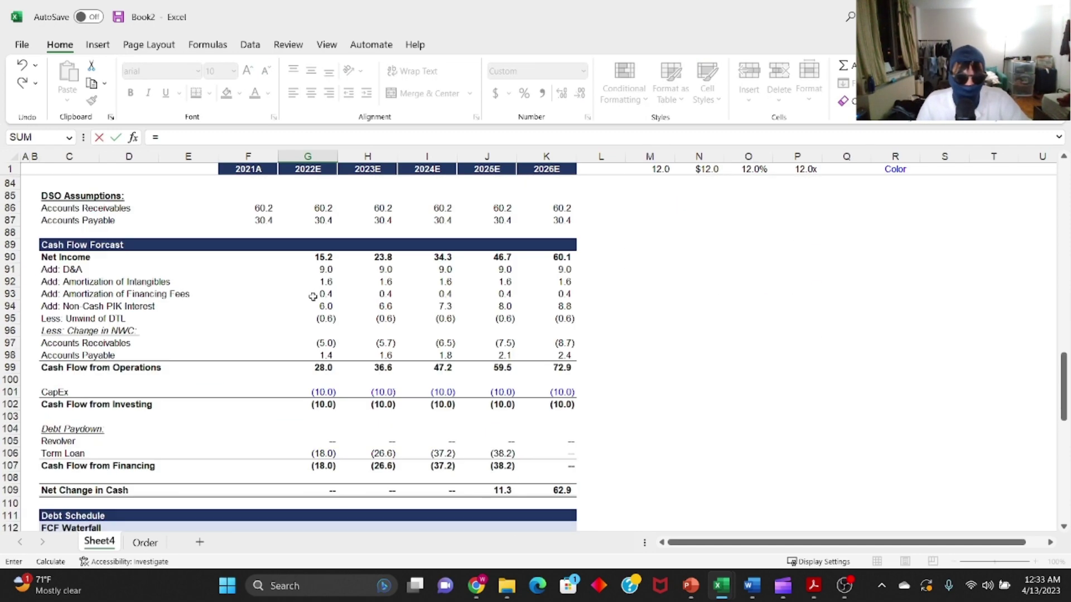
pyautogui.scroll(7, 318, 285)
pyautogui.scroll(5, 318, 285)
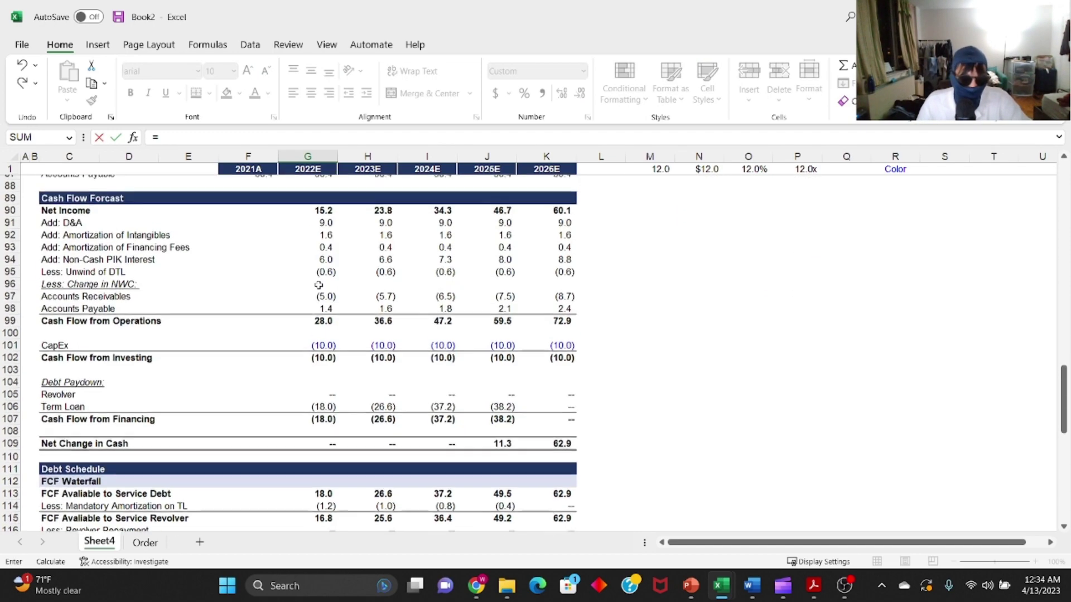
pyautogui.press('Escape')
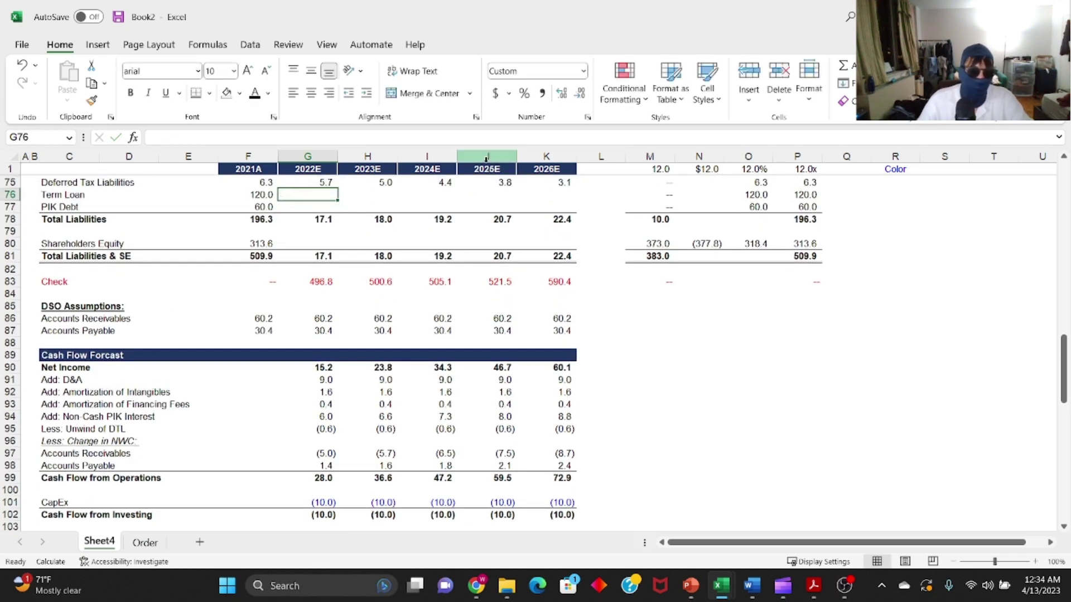
# - Forecast the 2022E Term Loan balance in G76 as the prior-year balance plus the cash flow forecast's Term Loan paydown, =F76+G106
pyautogui.write('=')
pyautogui.press('Left')
pyautogui.write('+')
pyautogui.press('Down')
pyautogui.press('Down')
pyautogui.press('Down')
pyautogui.press('Down')
pyautogui.press('Down')
pyautogui.press('Down')
pyautogui.press('Down')
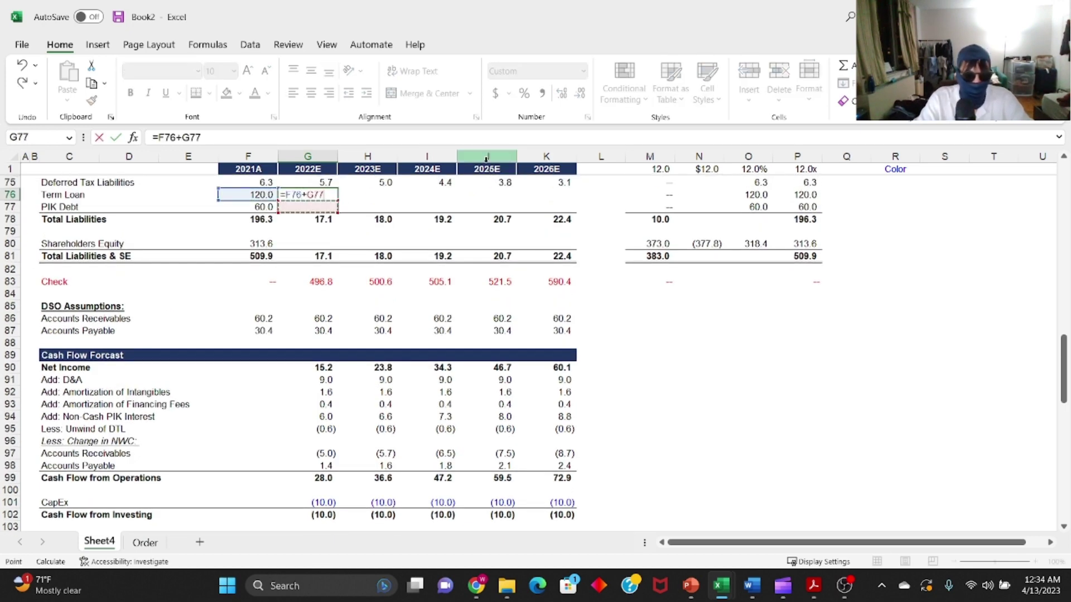
pyautogui.press('Down')
pyautogui.press('Down')
pyautogui.press('Down')
pyautogui.press('Down')
pyautogui.press('Down')
pyautogui.press('Down')
pyautogui.press('Down')
pyautogui.press('Down')
pyautogui.press('Down')
pyautogui.press('Down')
pyautogui.press('Down')
pyautogui.press('Down')
pyautogui.press('Down')
pyautogui.press('Down')
pyautogui.press('Down')
pyautogui.press('Down')
pyautogui.press('Down')
pyautogui.press('Down')
pyautogui.press('Down')
pyautogui.press('Down')
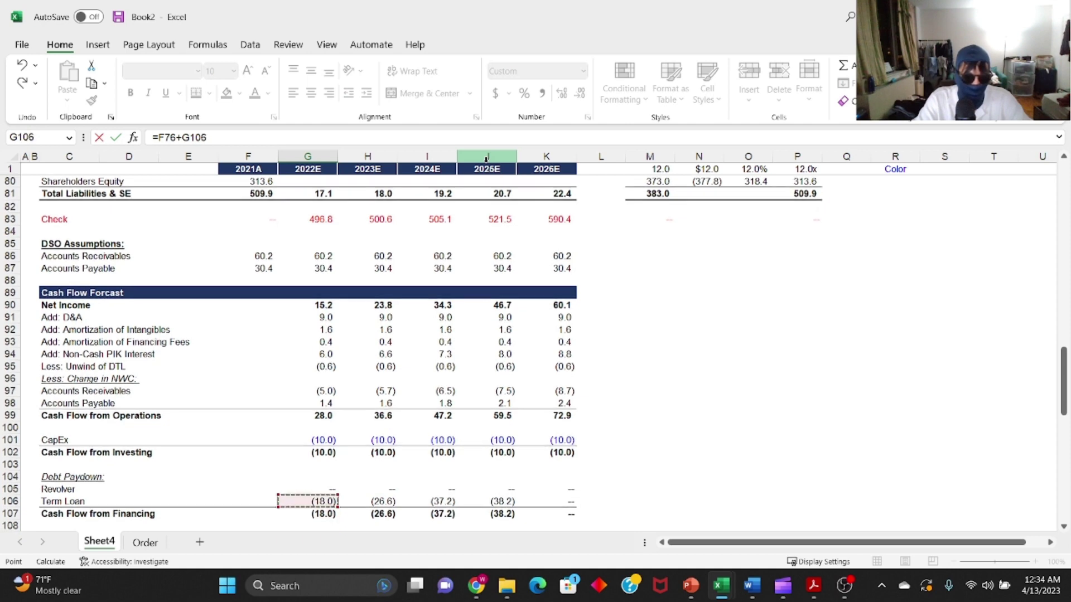
pyautogui.press('Return')
# - Fill the G76 Term Loan formula across the projection years through K76
pyautogui.press('Up')
pyautogui.hotkey('shift', 'Right')
pyautogui.hotkey('shift', 'Right')
pyautogui.hotkey('shift', 'Right')
pyautogui.hotkey('shift', 'Right')
pyautogui.hotkey('ctrl', 'r')
pyautogui.press('Down')
pyautogui.press('Up')
pyautogui.press('Right')
pyautogui.press('Right')
pyautogui.press('Down')
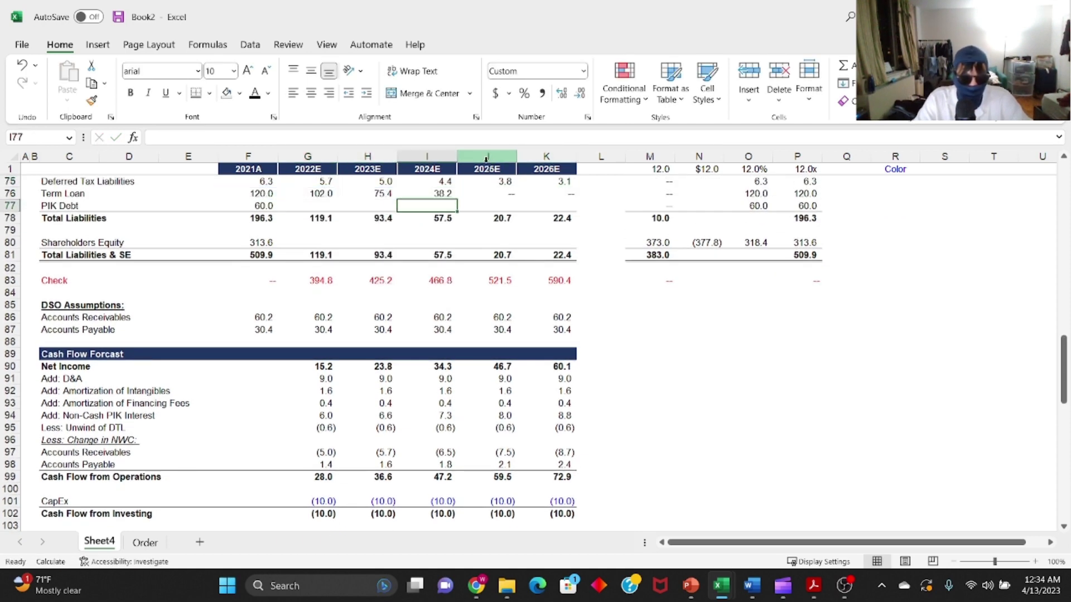
# - Link the 2022E PIK Debt balance in G77 to the ending PIK balance in the debt schedule, =G142
pyautogui.press('Down')
pyautogui.press('Left')
pyautogui.press('Left')
pyautogui.press('Up')
pyautogui.press('Up')
pyautogui.write('=')
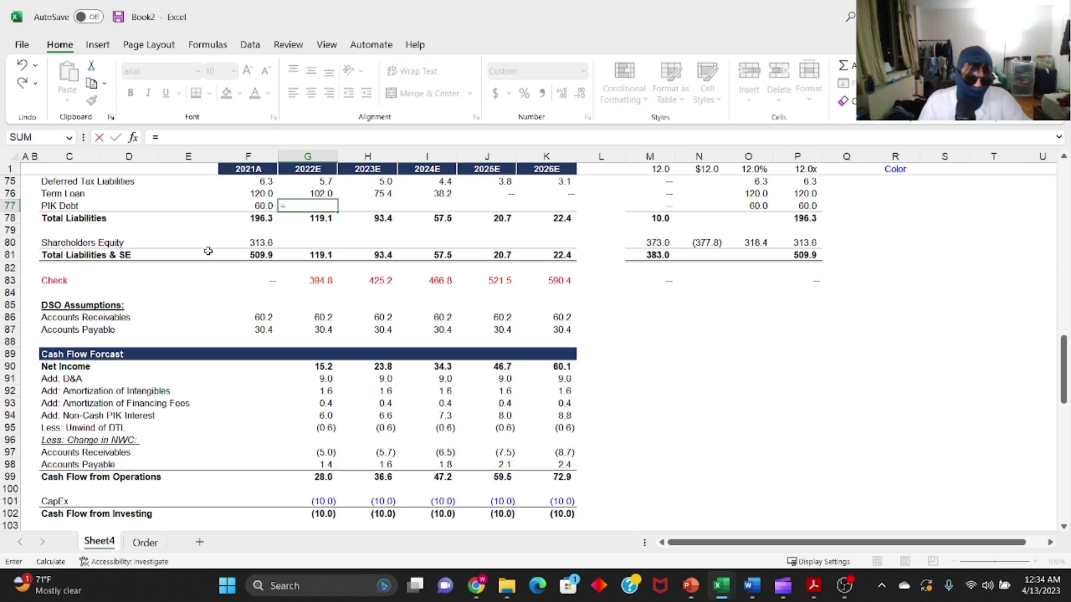
pyautogui.scroll(-13, 295, 349)
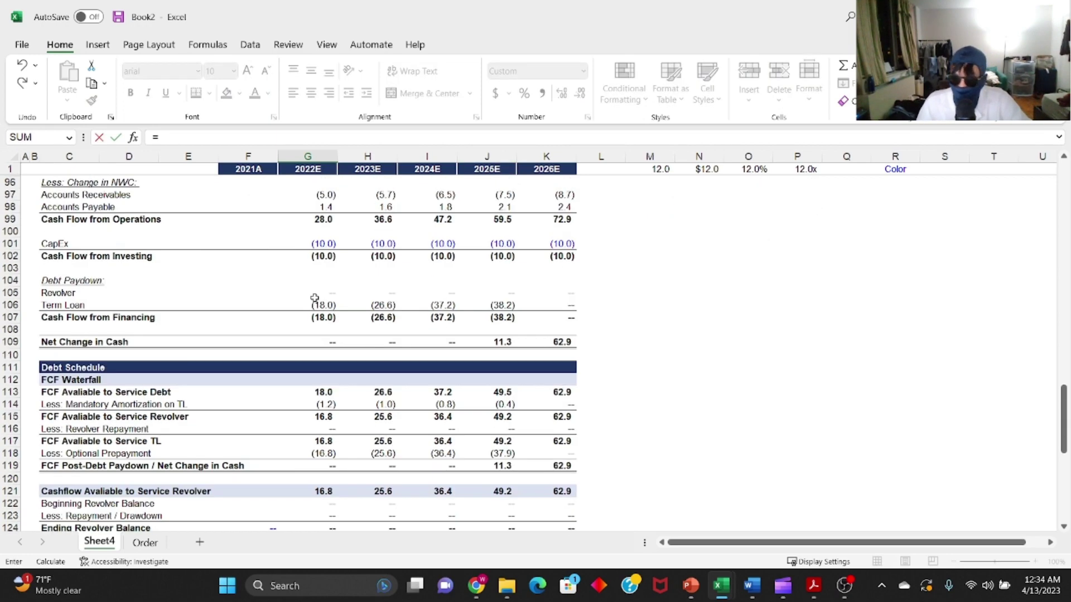
pyautogui.scroll(-6, 313, 299)
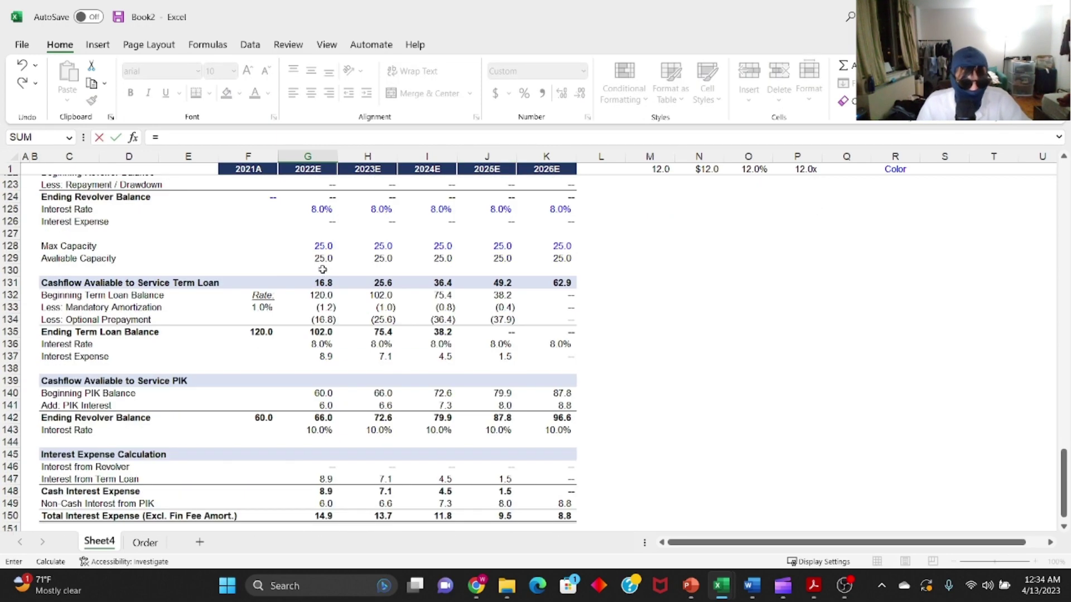
pyautogui.click(320, 307)
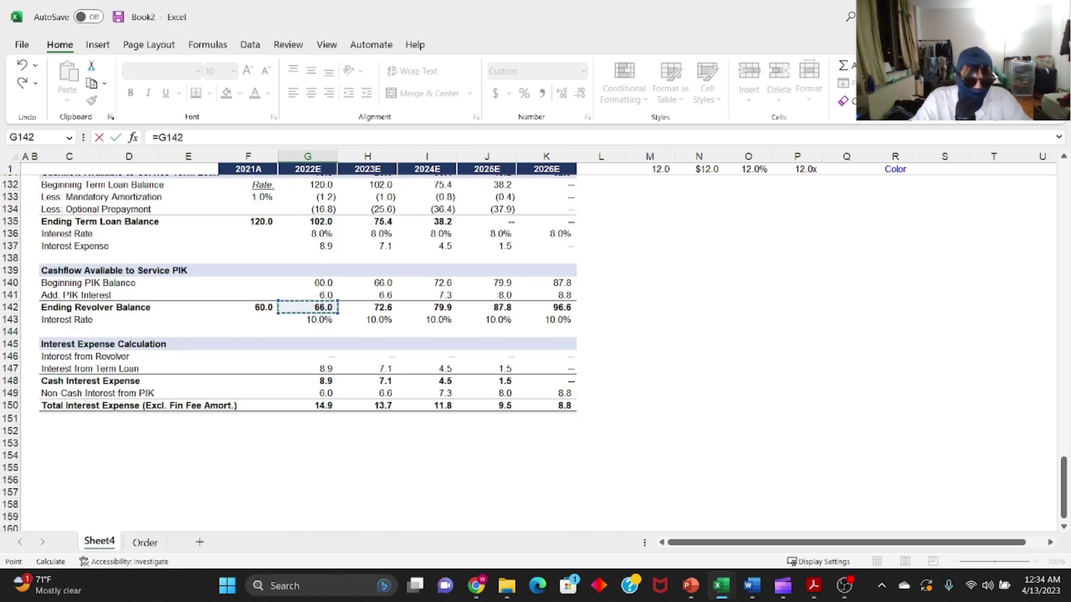
pyautogui.press('Return')
# - Correct the label in C142 of the PIK section to read "Ending PIK Debt Balance"
pyautogui.scroll(-12, 312, 346)
pyautogui.click(262, 526)
pyautogui.click(112, 526)
pyautogui.doubleClick(112, 526)
pyautogui.moveTo(112, 526); pyautogui.dragTo(72, 526)
pyautogui.write('PIK Debt')
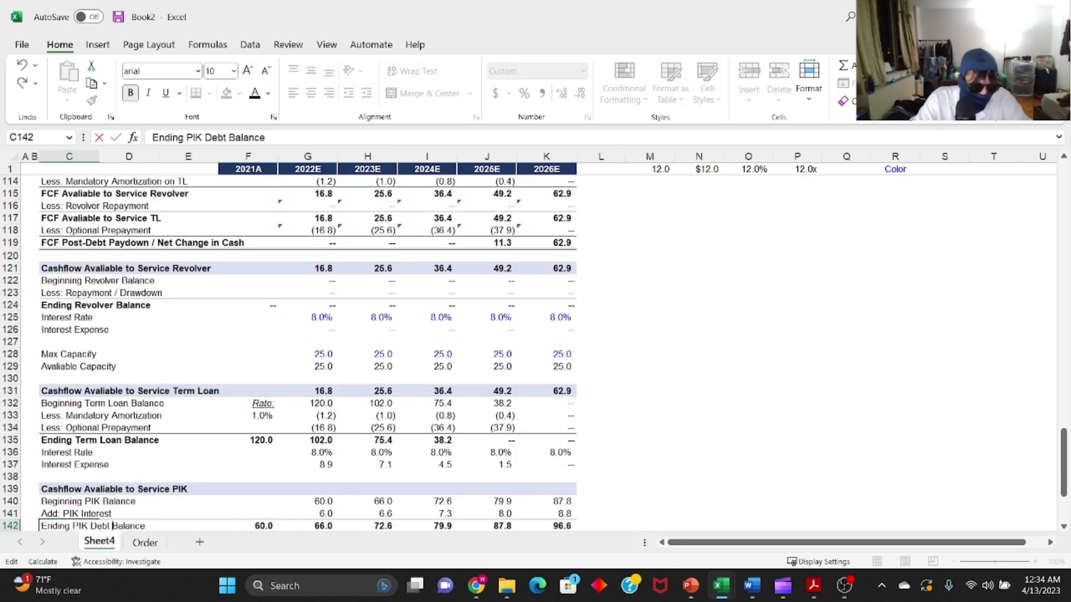
pyautogui.press('Return')
# - Copy the G77 PIK Debt formula across the projection years through K77
pyautogui.press('F5')
pyautogui.press('Return')
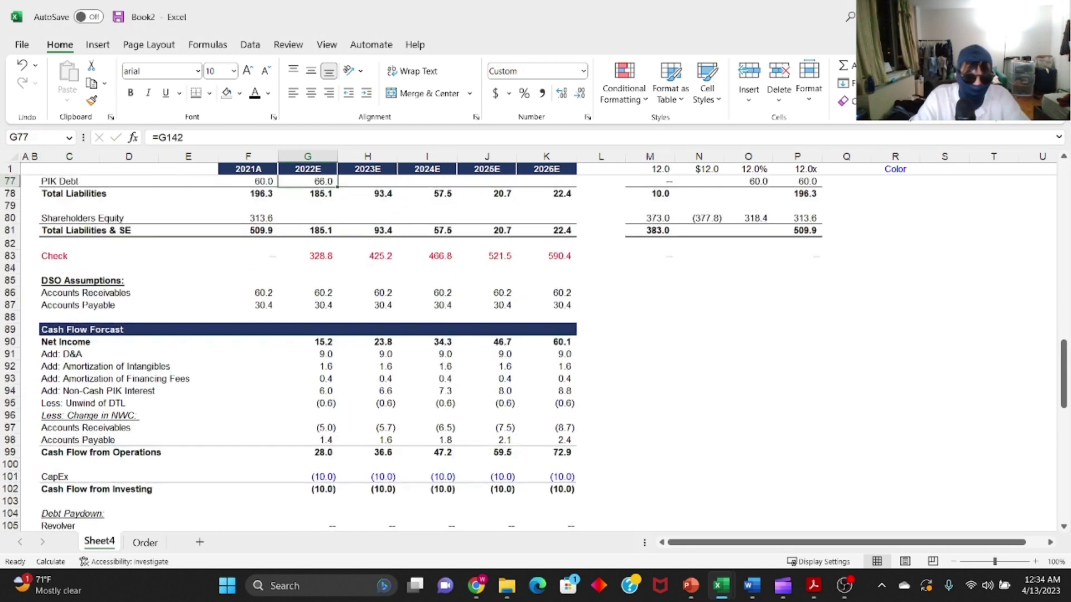
pyautogui.press('Up')
pyautogui.press('Up')
pyautogui.press('Down')
pyautogui.press('Down')
pyautogui.hotkey('ctrl', 'c')
pyautogui.hotkey('shift', 'Right')
pyautogui.hotkey('shift', 'Right')
pyautogui.hotkey('shift', 'Right')
pyautogui.hotkey('shift', 'Right')
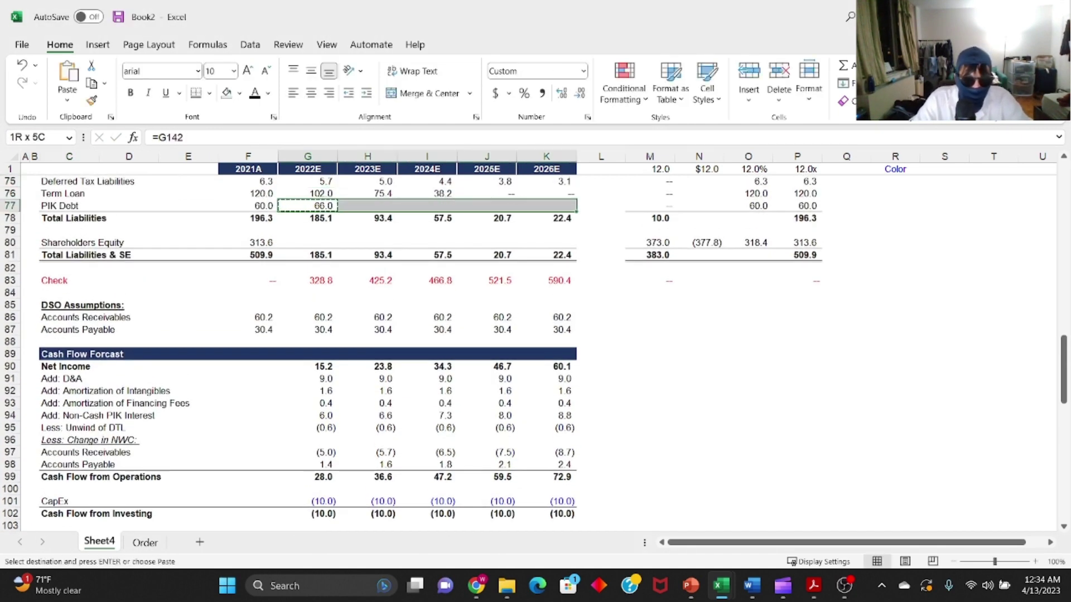
pyautogui.hotkey('ctrl', 'v')
pyautogui.press('Escape')
# - Forecast 2022E Shareholders Equity in G80 as the prior-year balance plus net income from the cash flow forecast, =F80+G90
pyautogui.press('Down')
pyautogui.press('Down')
pyautogui.press('Up')
pyautogui.press('Up')
pyautogui.press('Down')
pyautogui.press('Down')
pyautogui.press('Down')
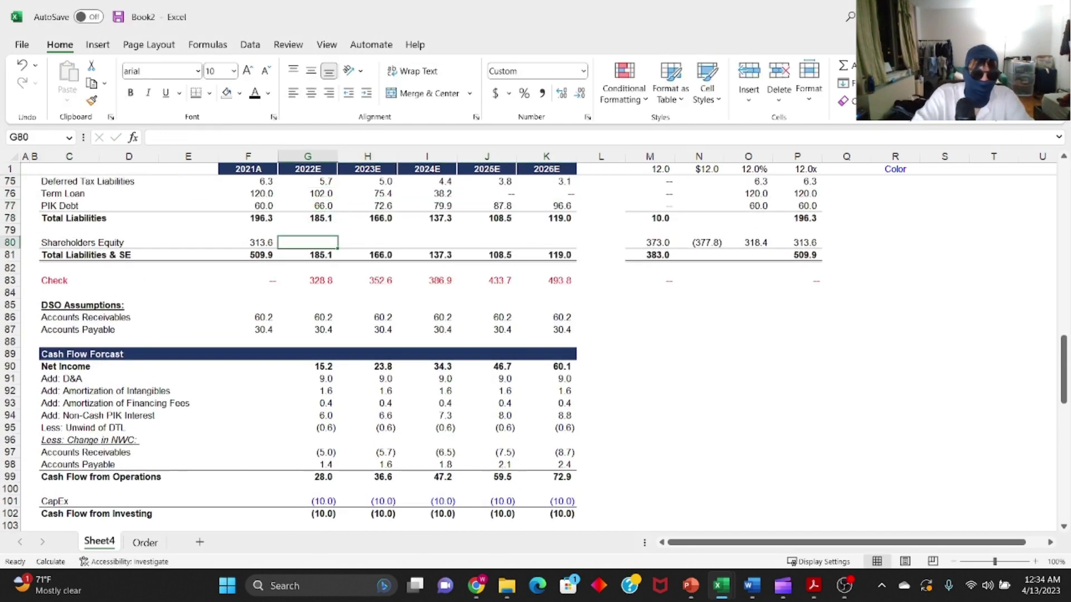
pyautogui.write('=')
pyautogui.press('Left')
pyautogui.write('+')
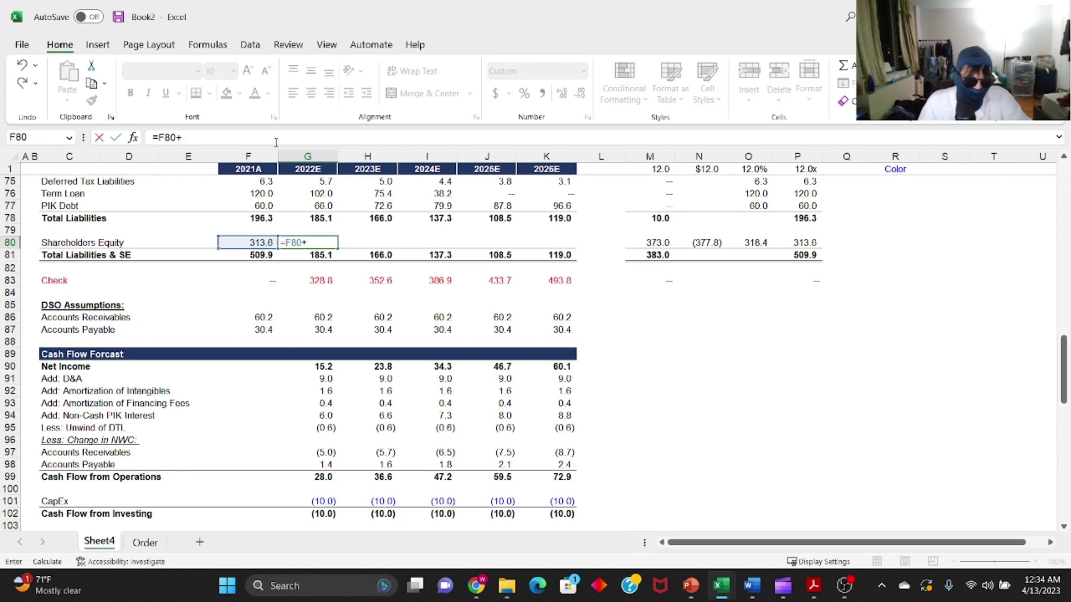
pyautogui.scroll(9, 292, 270)
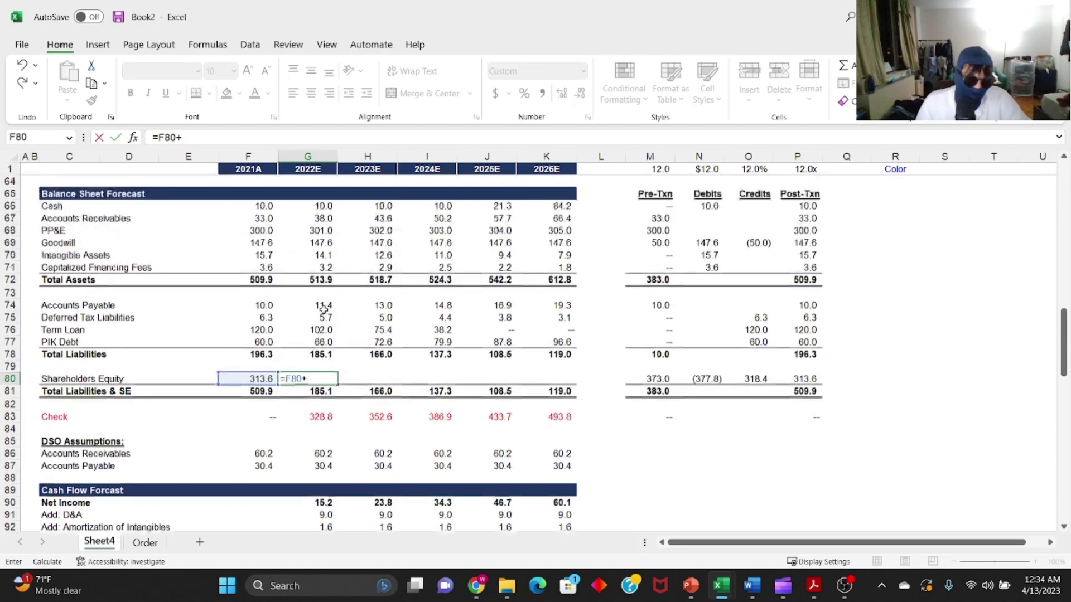
pyautogui.scroll(-10, 329, 313)
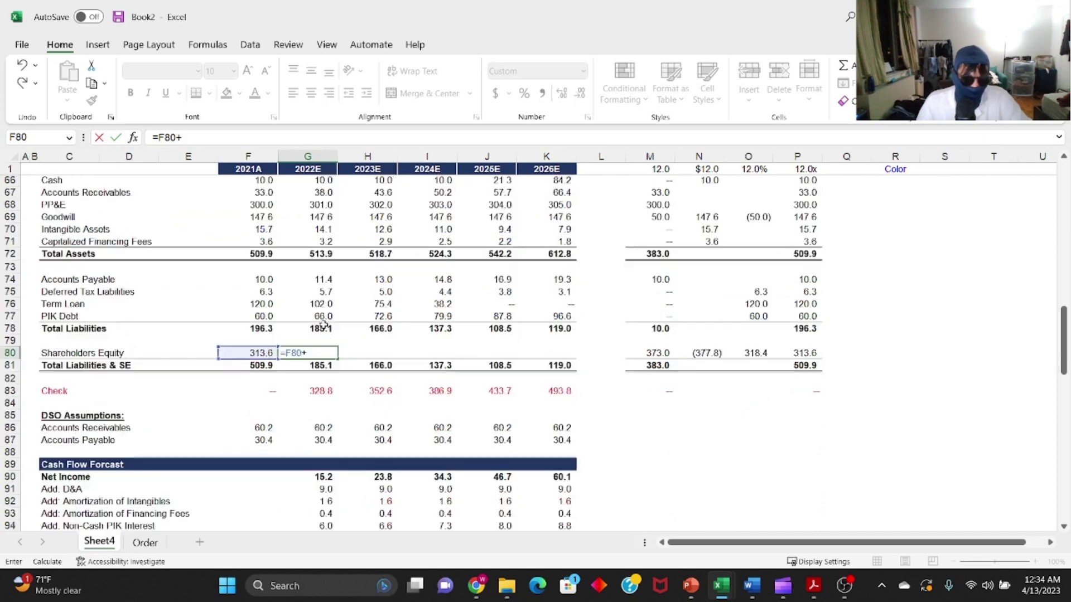
pyautogui.click(324, 330)
pyautogui.scroll(4, 324, 329)
pyautogui.press('Return')
# - Fill the G80 Shareholders Equity formula across through K80, and select the 2022E balance check in G83
pyautogui.press('Up')
pyautogui.hotkey('shift', 'Right')
pyautogui.hotkey('shift', 'Right')
pyautogui.hotkey('shift', 'Right')
pyautogui.hotkey('shift', 'Right')
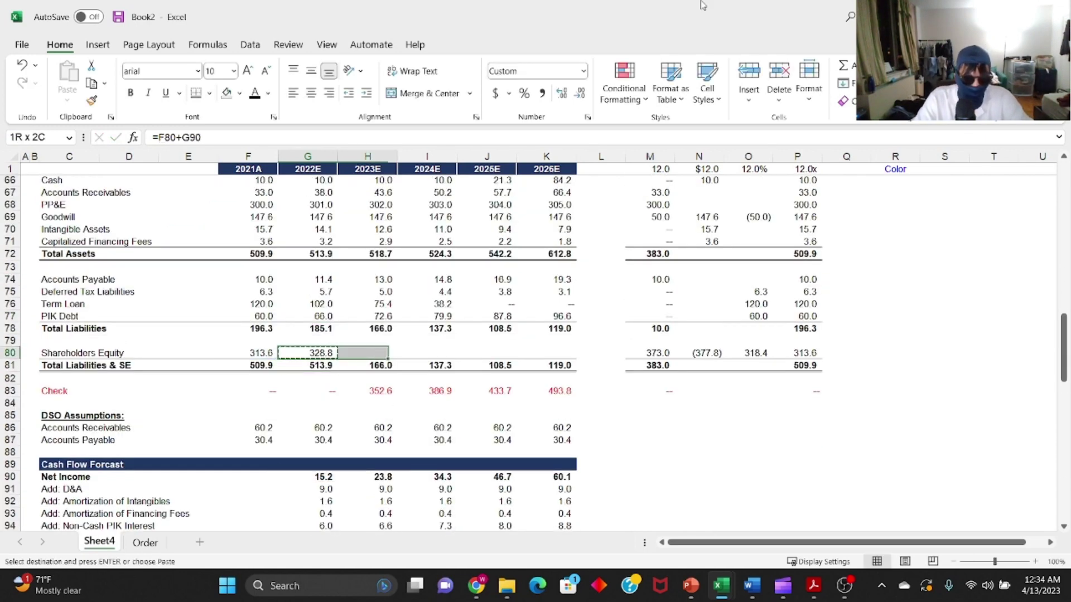
pyautogui.hotkey('ctrl', 'r')
pyautogui.press('Down')
pyautogui.press('Down')
pyautogui.press('Down')
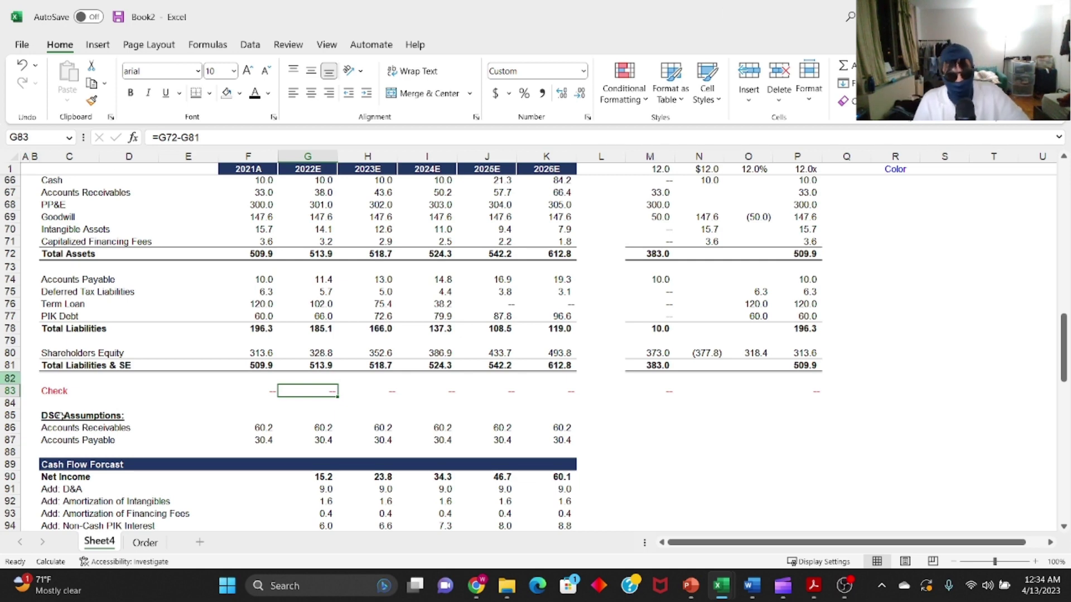
# - On the Order sheet, mark items 7 (Forecast DSO for Line Items) and 8 (Forecast Cash Flow) as Done using the existing green status
pyautogui.click(148, 543)
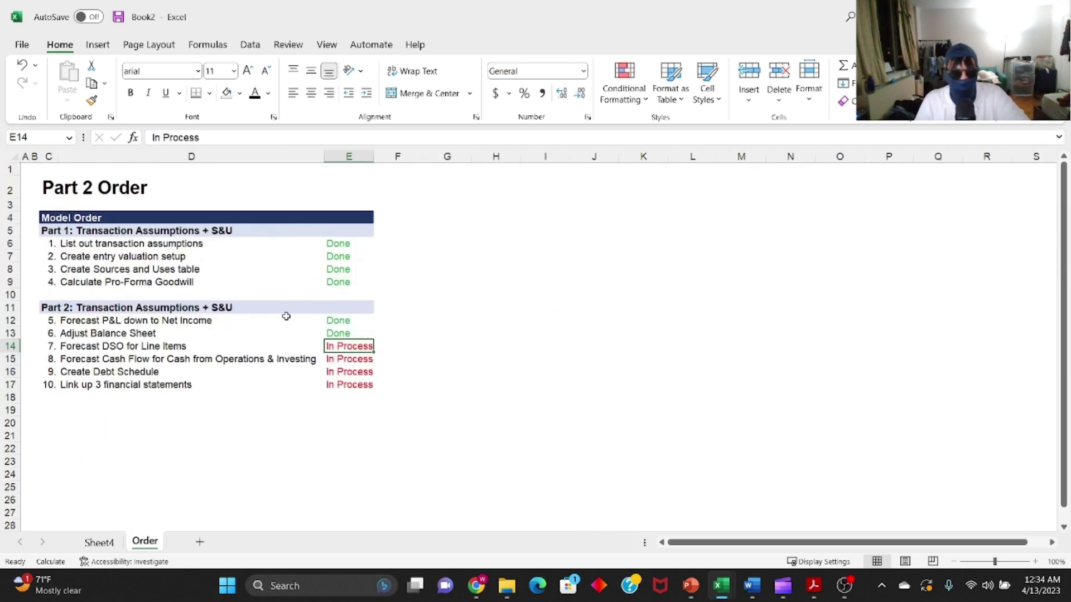
pyautogui.click(349, 333)
pyautogui.hotkey('ctrl', 'c')
pyautogui.click(352, 348)
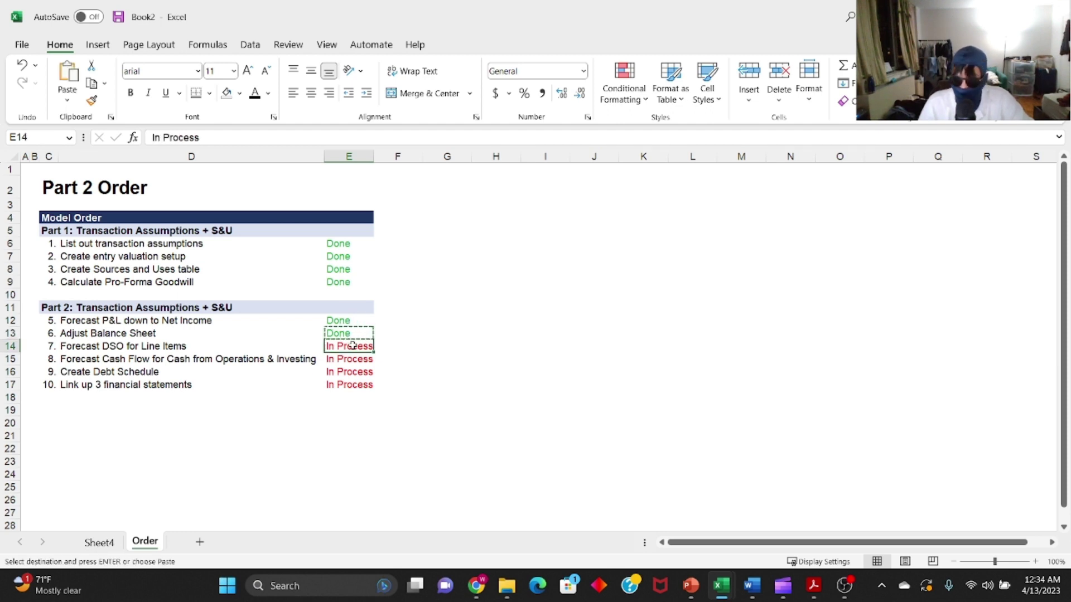
pyautogui.press('Return')
pyautogui.hotkey('ctrl', 'c')
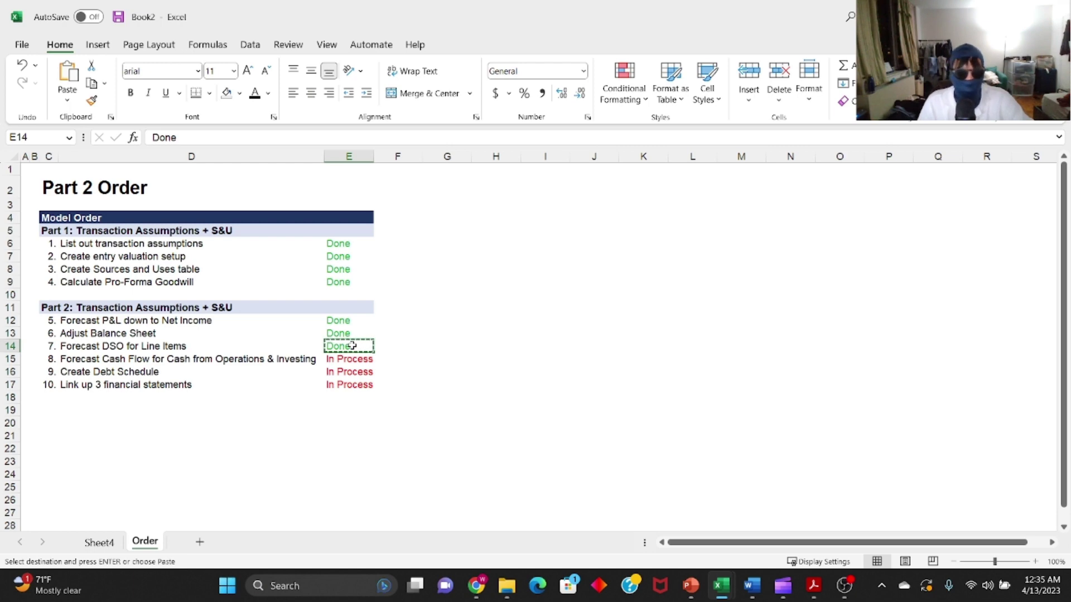
pyautogui.click(346, 369)
pyautogui.click(354, 359)
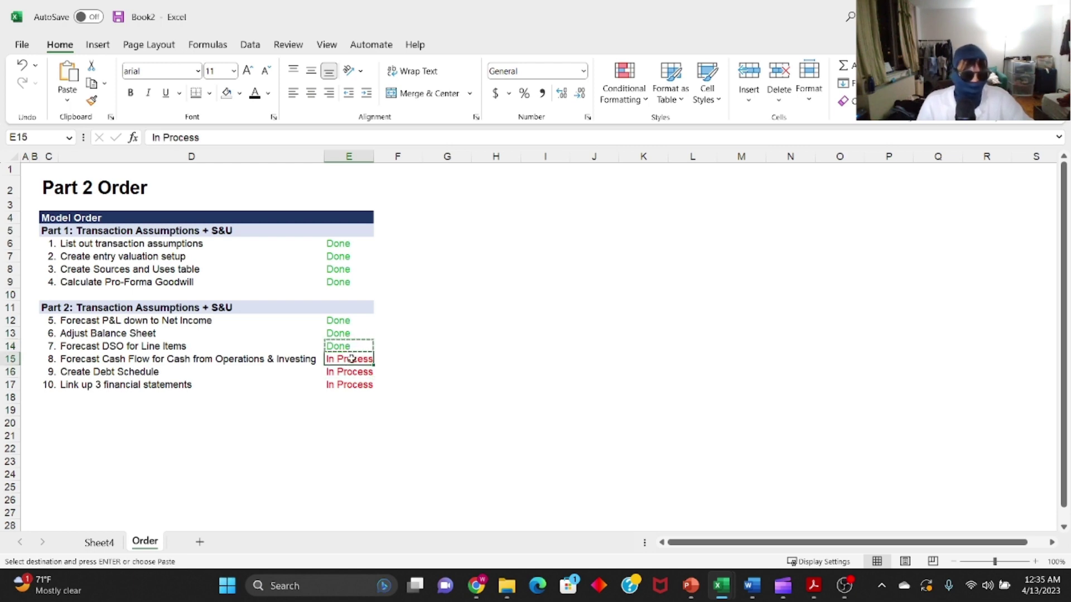
pyautogui.press('Return')
# - Mark items 9 (Create Debt Schedule) and 10 (Link up 3 financial statements) as Done with the same green status
pyautogui.hotkey('ctrl', 'c')
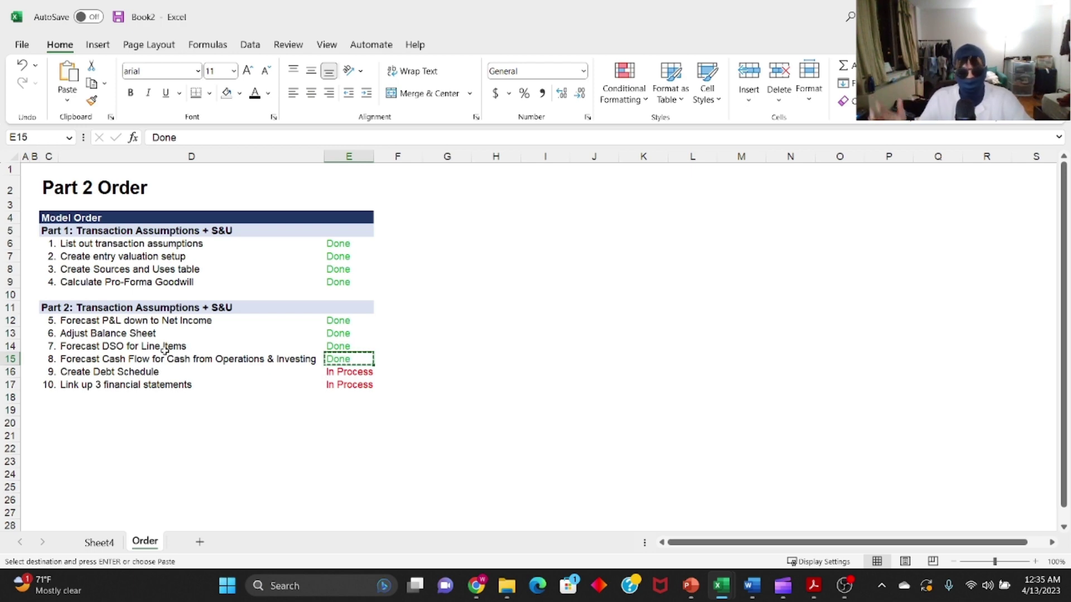
pyautogui.press('Down')
pyautogui.hotkey('ctrl', 'v')
pyautogui.press('Escape')
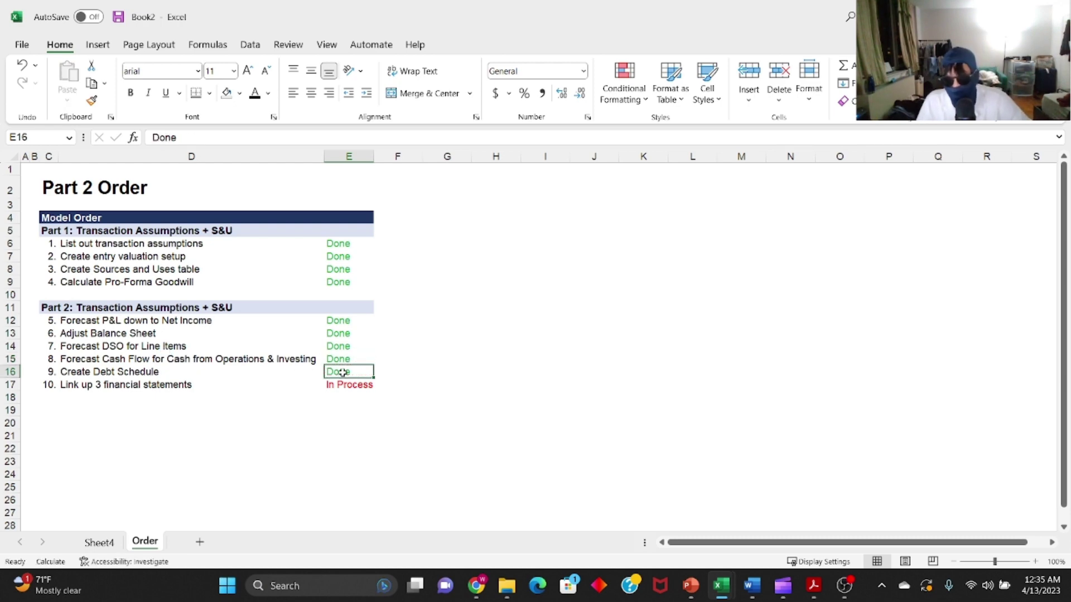
pyautogui.hotkey('ctrl', 'c')
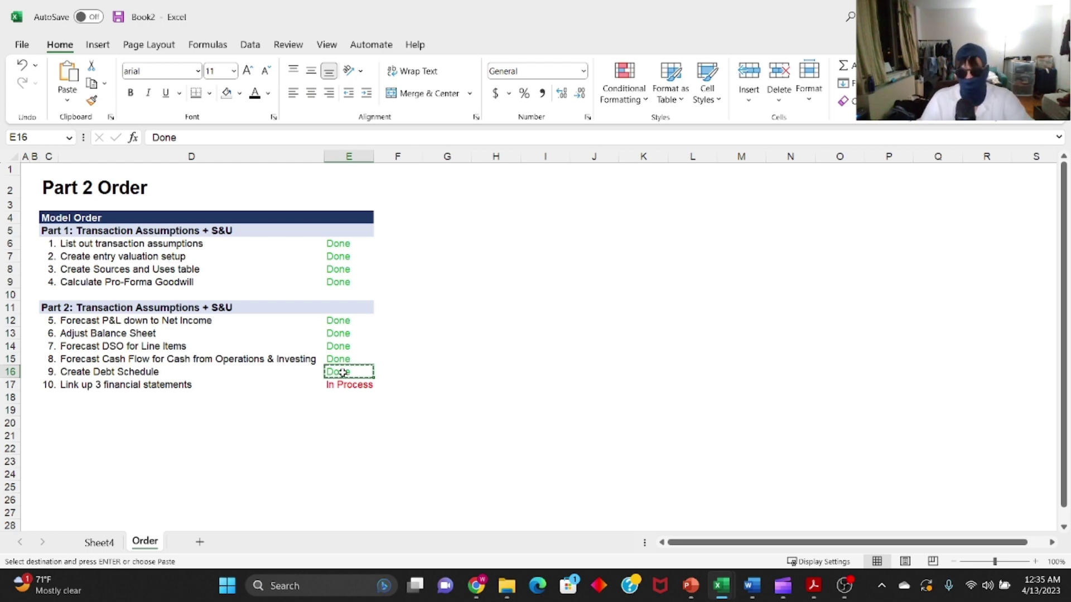
pyautogui.click(342, 385)
pyautogui.press('Return')
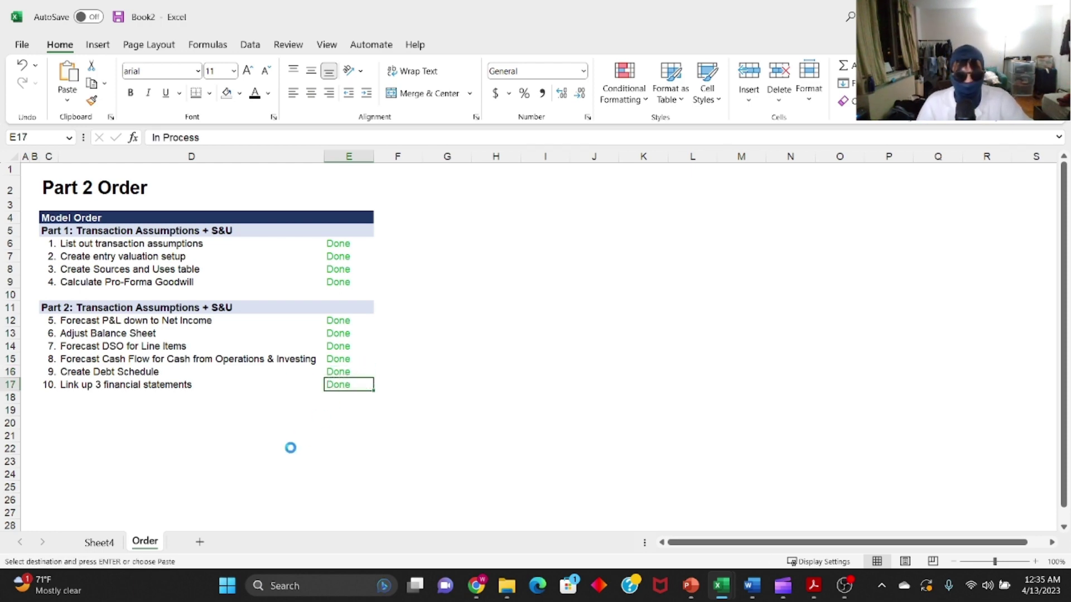
pyautogui.click(192, 475)
# - Review the completed model on Sheet4, examining the P&L forecast, the balance sheet forecast and its check row
pyautogui.click(115, 543)
pyautogui.scroll(-1, 357, 332)
pyautogui.scroll(8, 357, 331)
pyautogui.scroll(-6, 342, 329)
pyautogui.scroll(13, 342, 327)
pyautogui.scroll(-19, 340, 340)
pyautogui.scroll(3, 338, 355)
pyautogui.scroll(11, 338, 356)
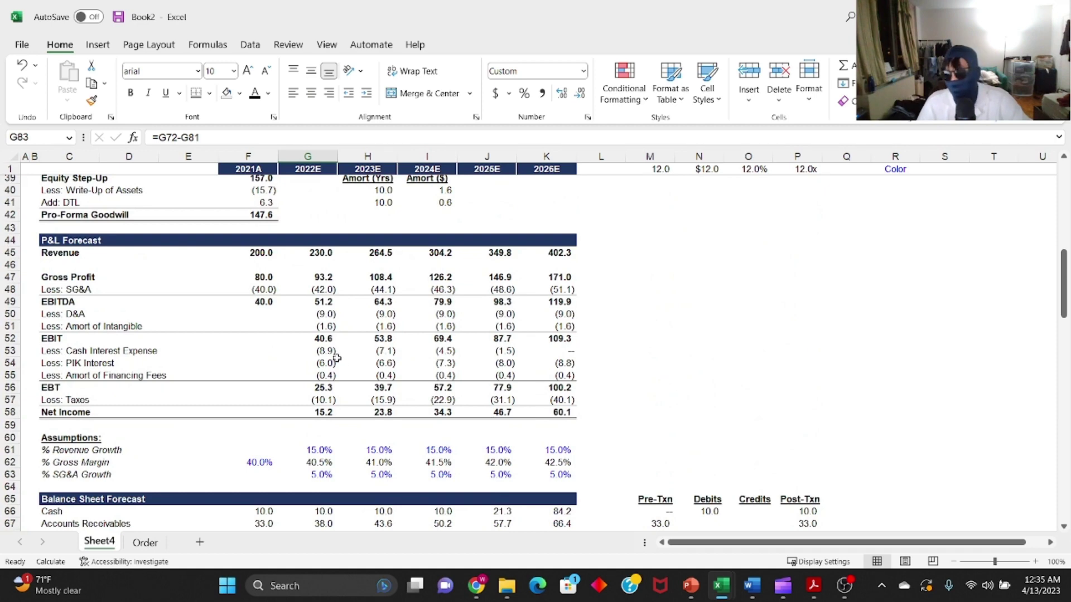
pyautogui.scroll(-7, 338, 359)
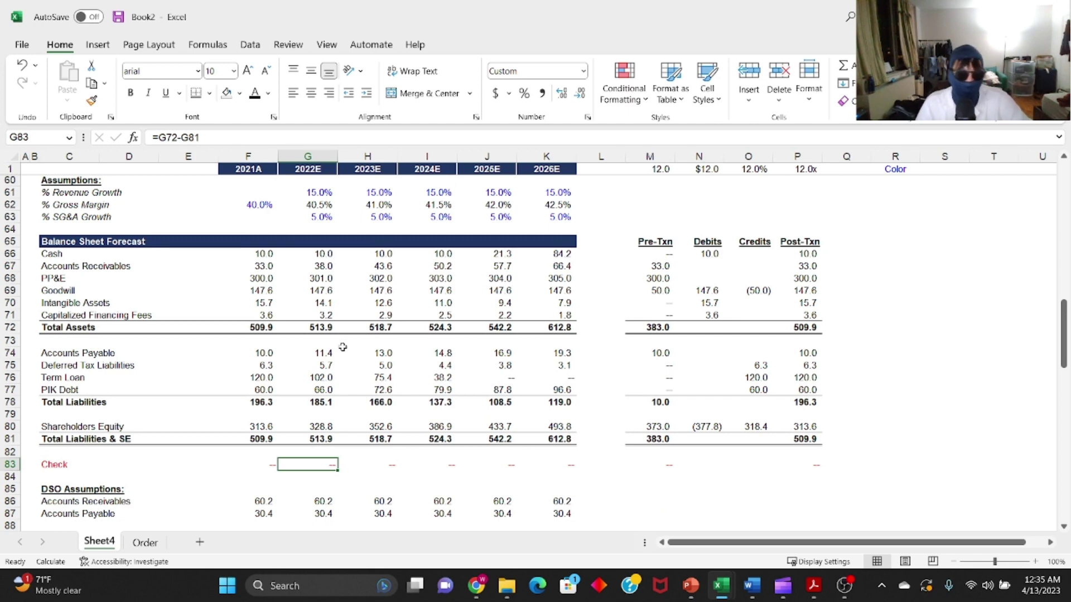
pyautogui.scroll(-1, 344, 346)
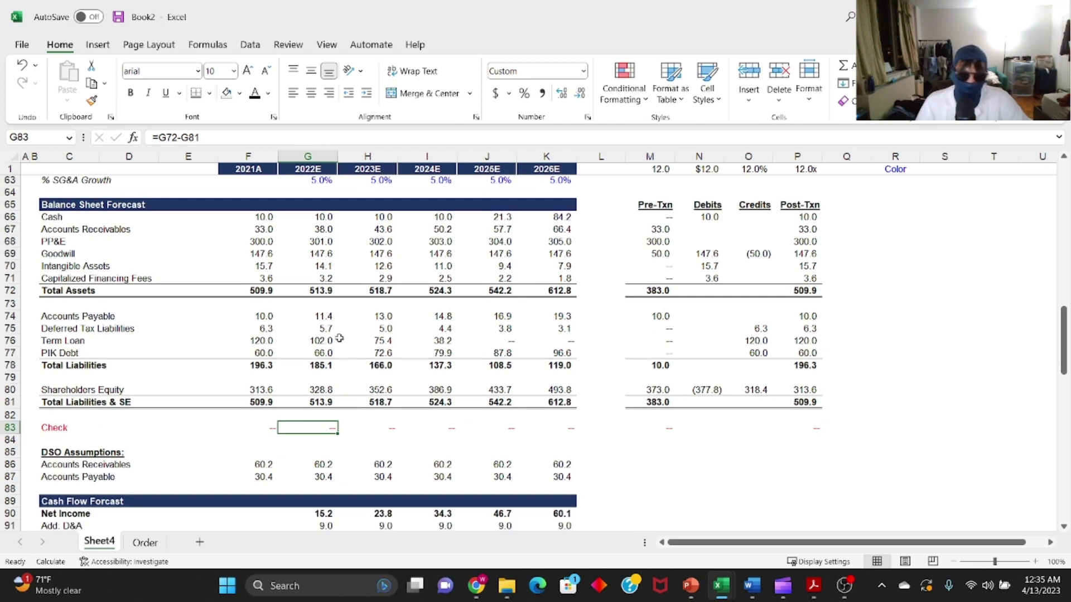